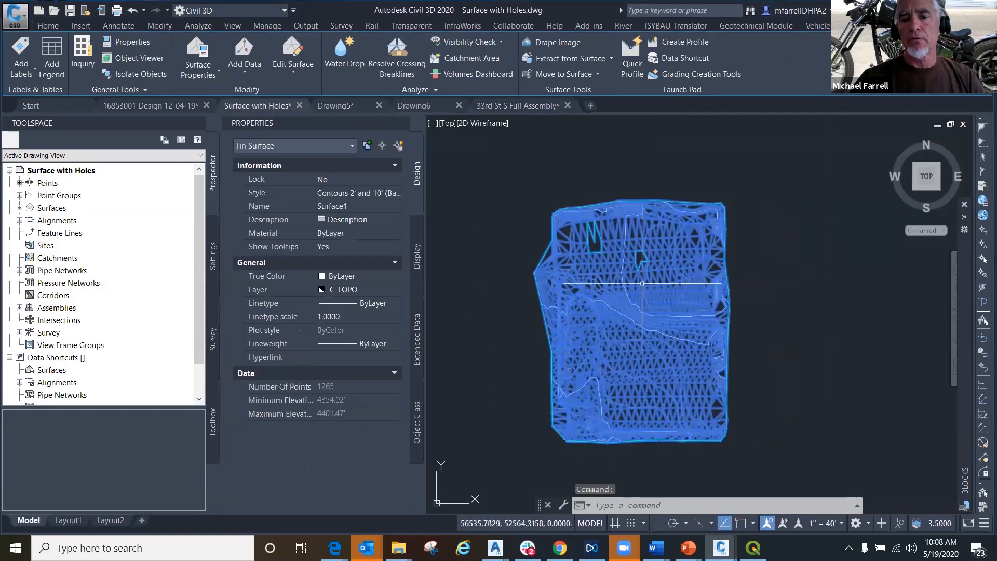
# - Turn off the Border component's plan display in Surface1's style, Contours 2' and 10' (Background), and apply the change
pyautogui.rightClick(604, 296)
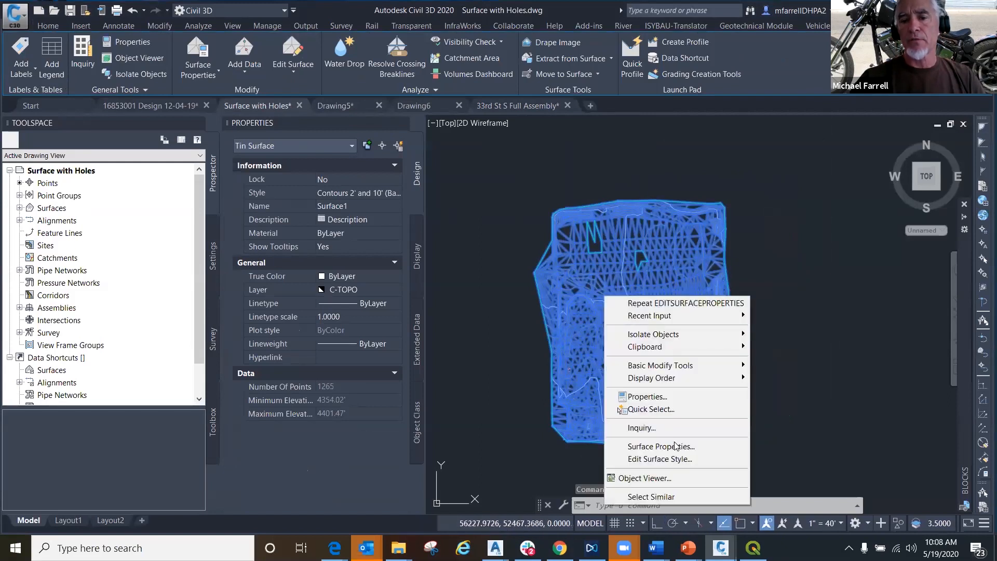
pyautogui.click(680, 460)
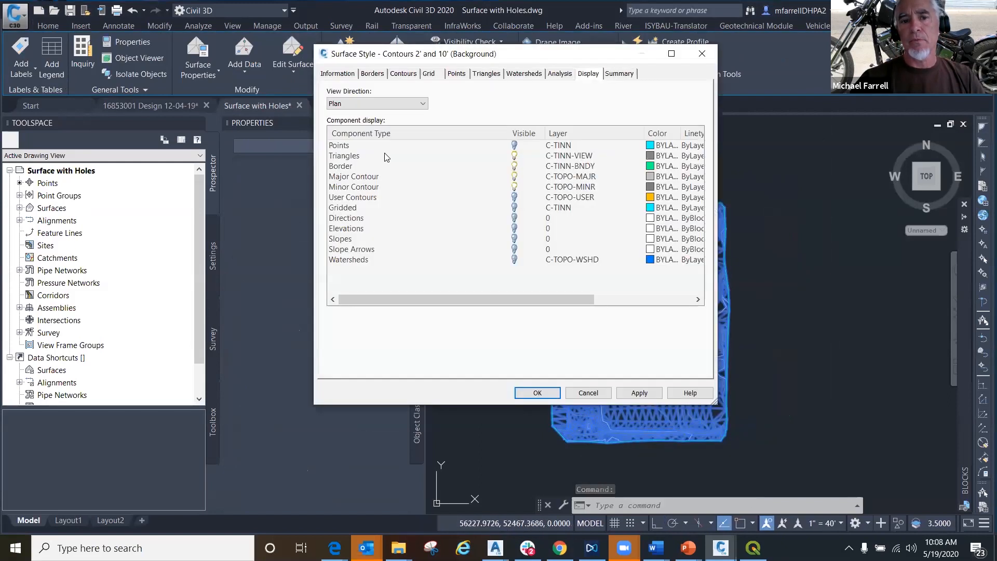
pyautogui.click(460, 167)
pyautogui.click(514, 165)
pyautogui.click(640, 393)
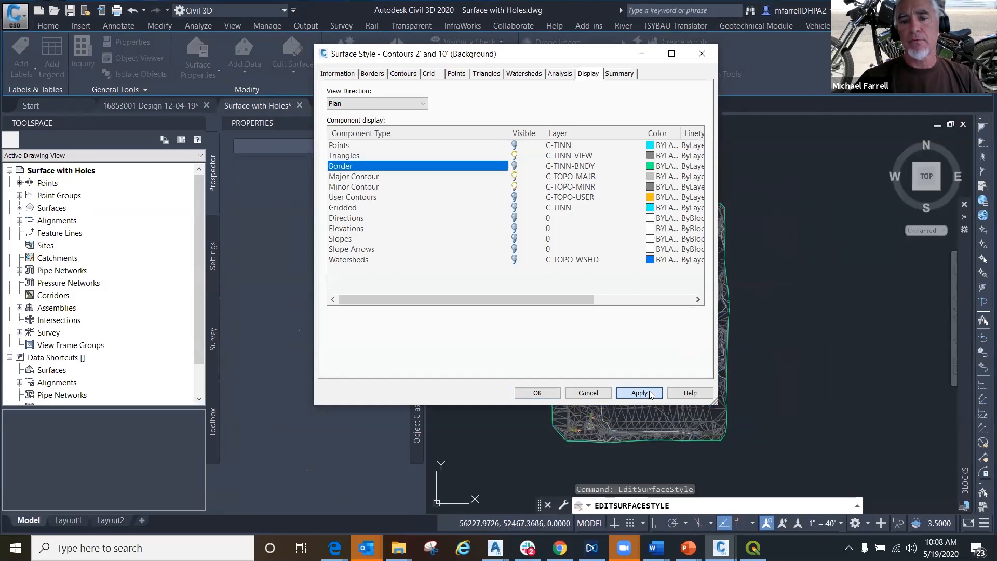
pyautogui.click(538, 392)
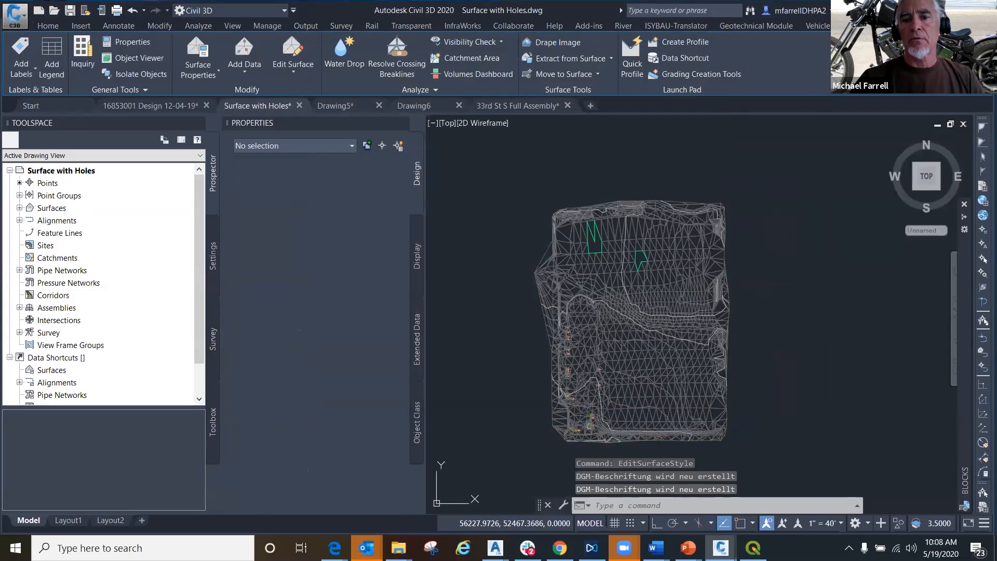
# - Erase the two green 3D polylines outlining the holes in the northern part of the surface
pyautogui.click(589, 245)
pyautogui.click(647, 257)
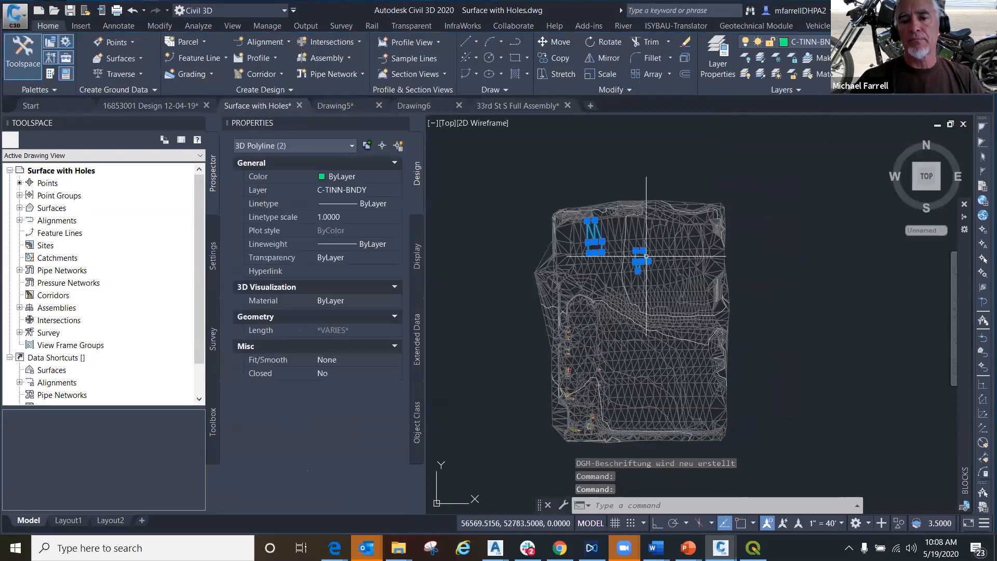
pyautogui.rightClick(612, 180)
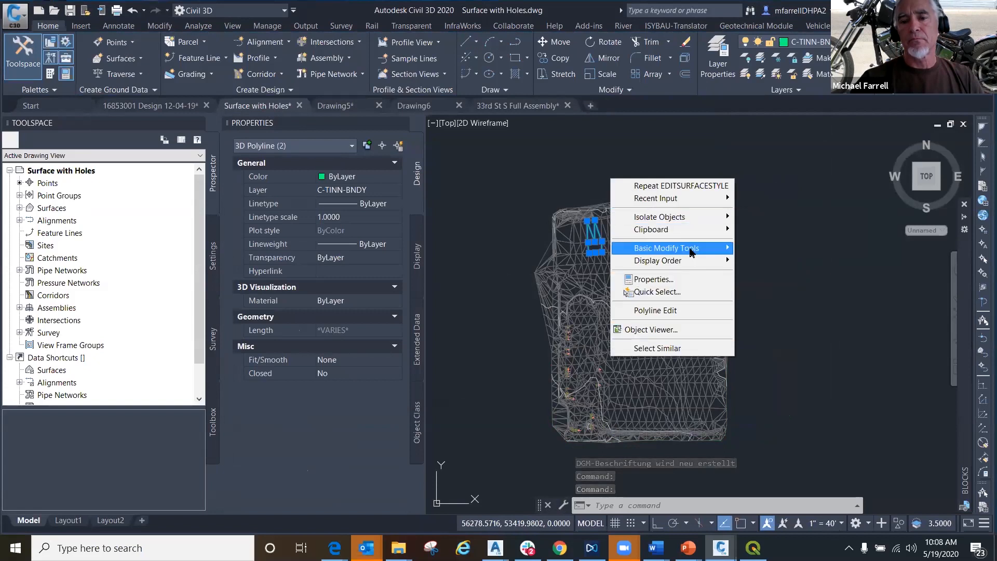
pyautogui.moveTo(675, 248)
pyautogui.click(761, 294)
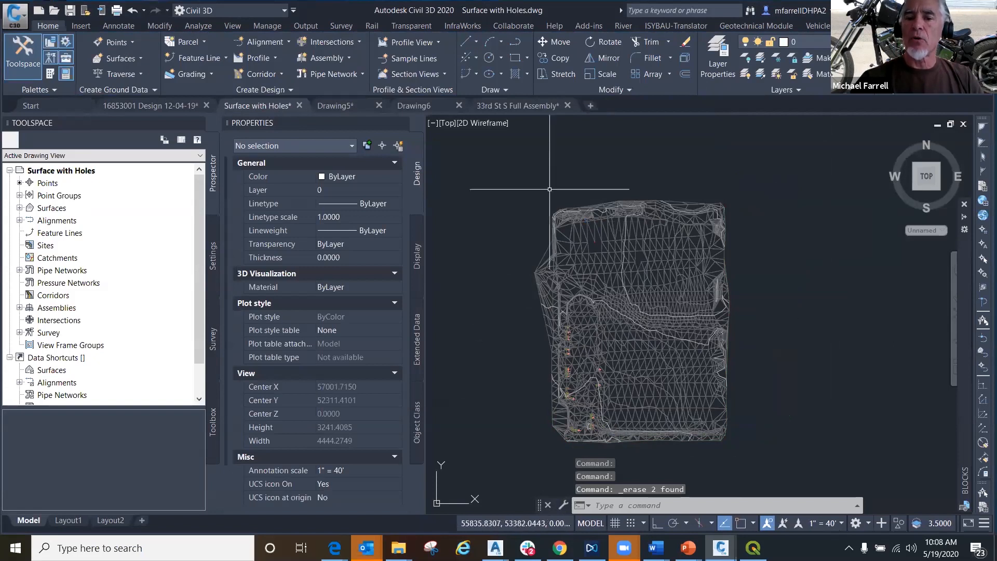
pyautogui.rightClick(695, 221)
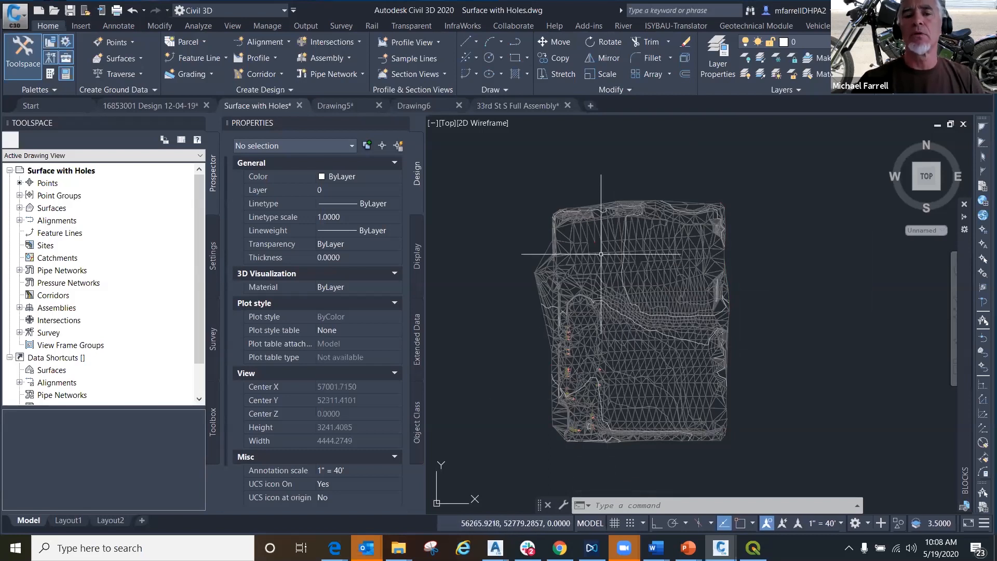
# - View the surface holes in the Shaded visual style, and return the viewport to 2D Wireframe
pyautogui.click(487, 123)
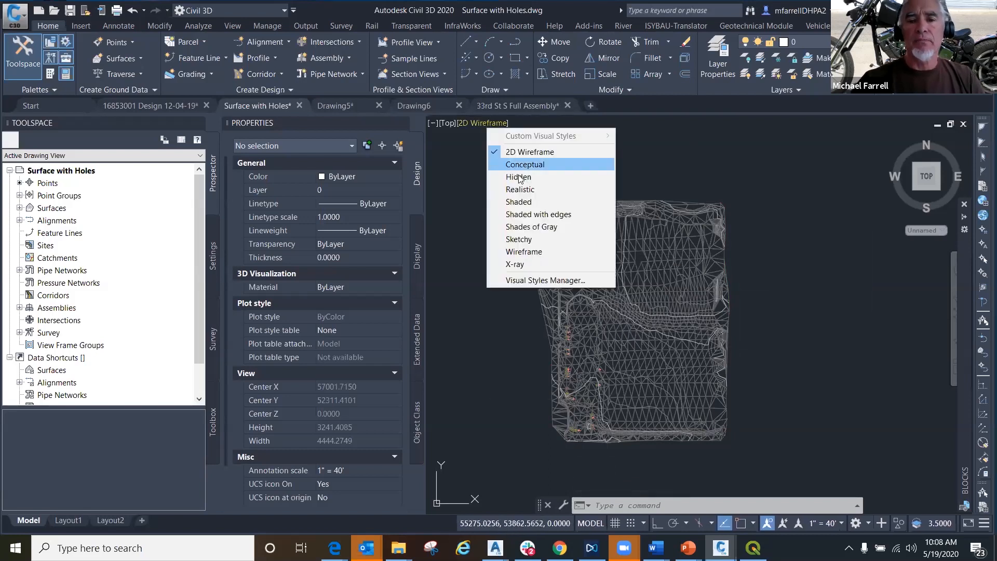
pyautogui.click(522, 201)
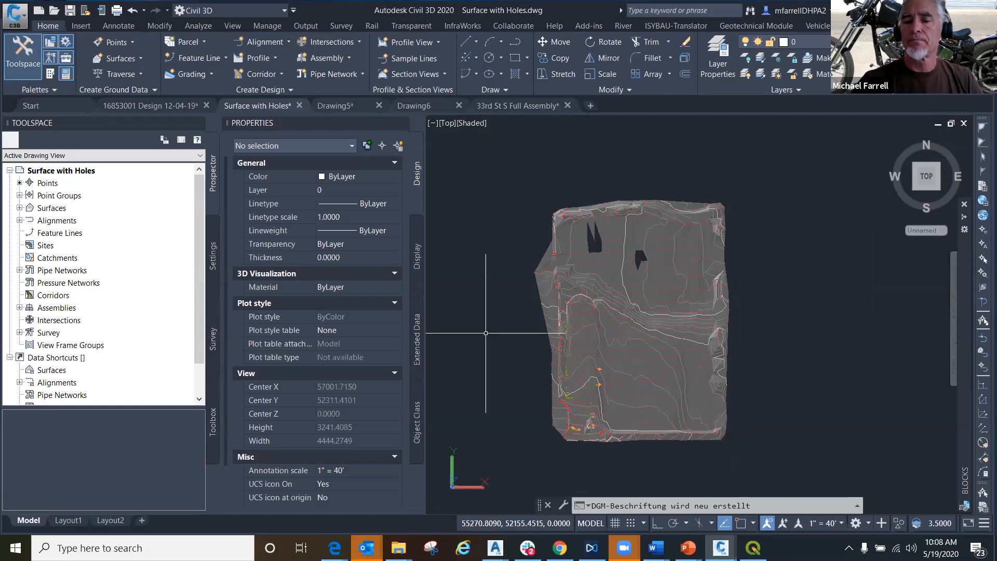
pyautogui.click(471, 123)
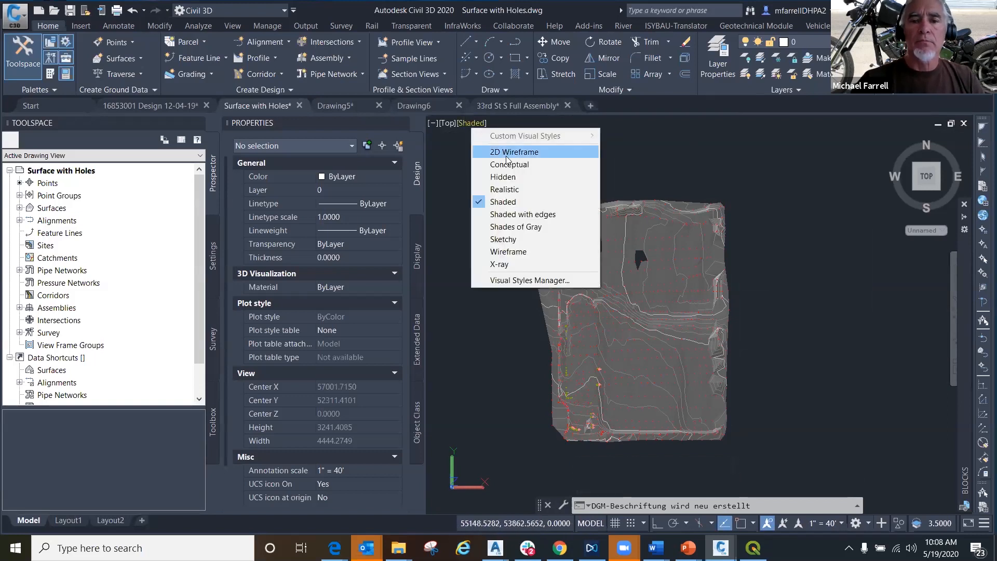
pyautogui.click(505, 152)
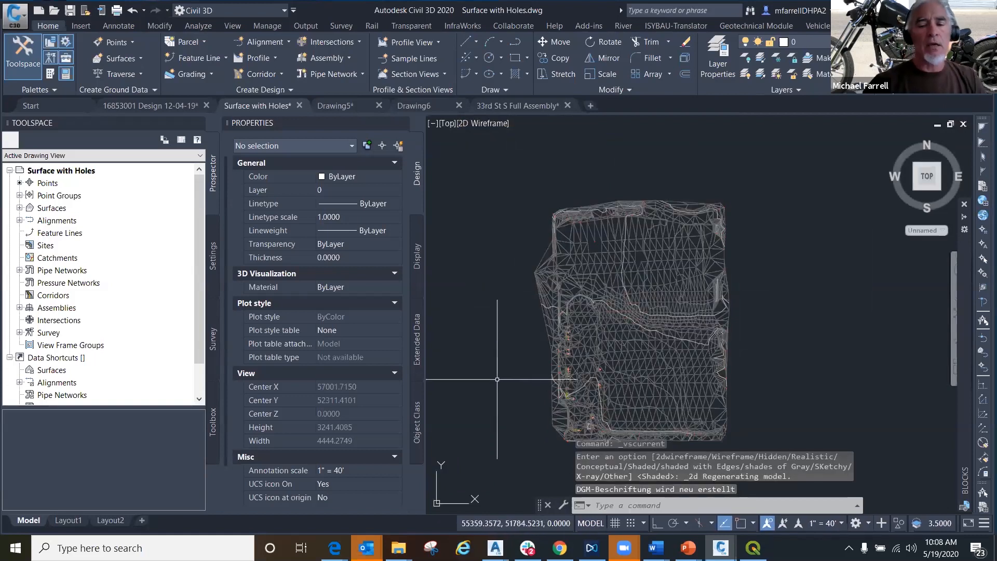
# - Open Surface1's properties and examine the edit operations among its definition options, including minimize flat faces and simplify
pyautogui.click(589, 259)
pyautogui.rightClick(619, 219)
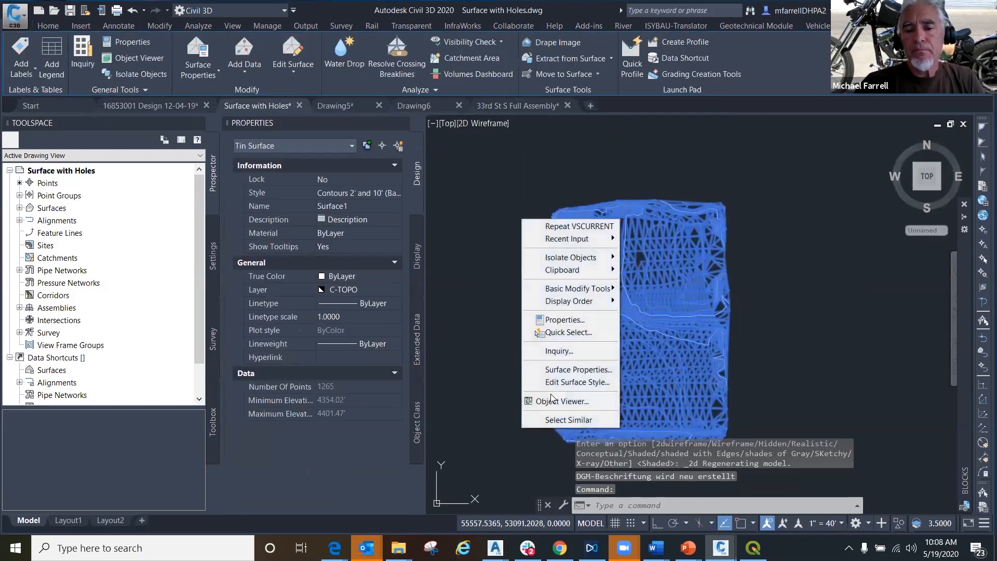
pyautogui.click(571, 373)
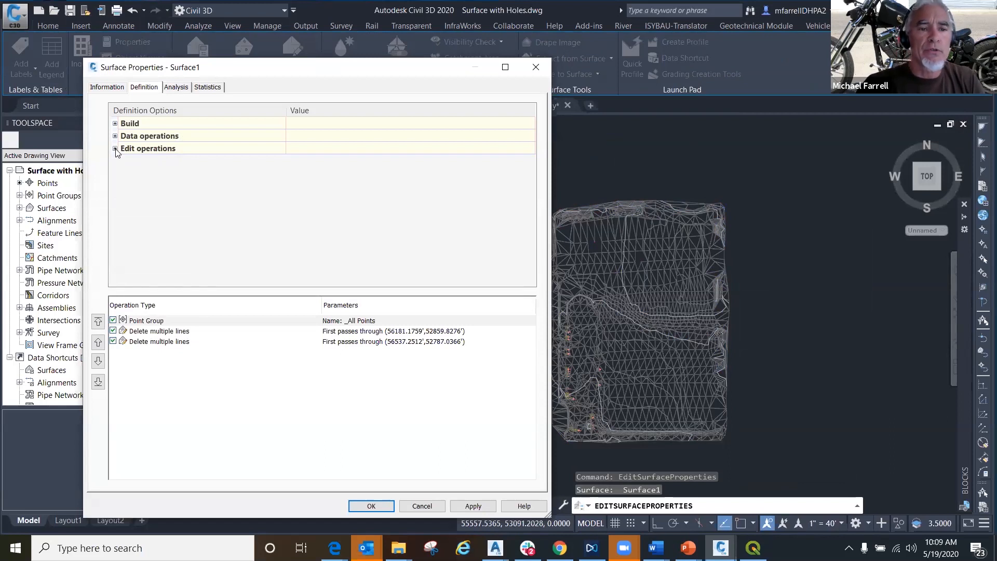
pyautogui.click(115, 149)
pyautogui.click(173, 236)
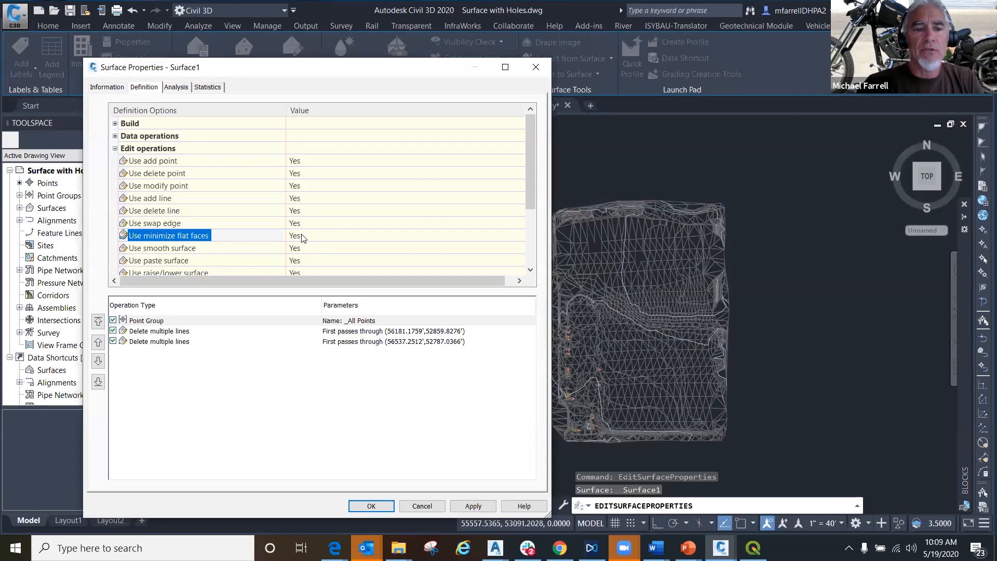
pyautogui.scroll(-2, 233, 244)
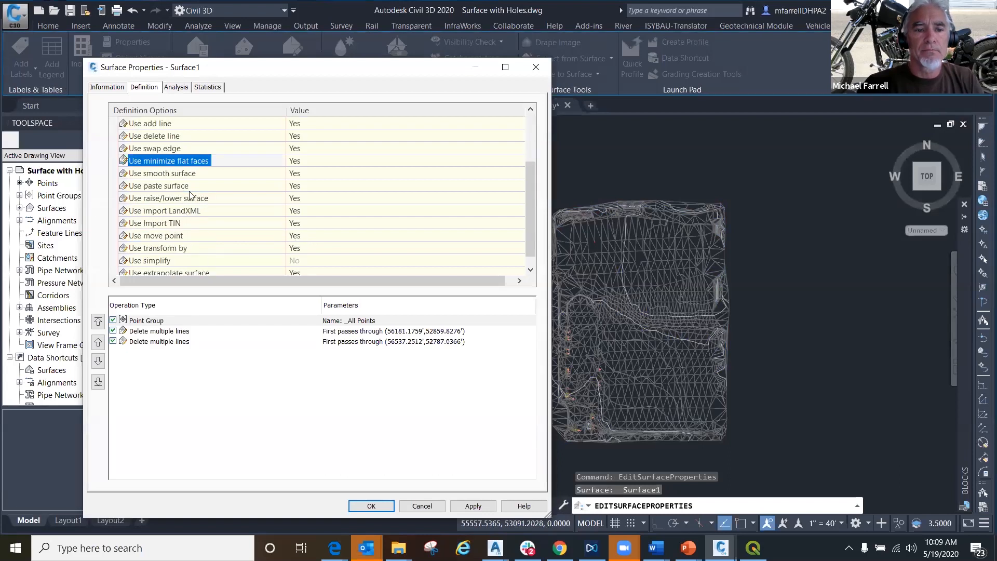
pyautogui.click(184, 262)
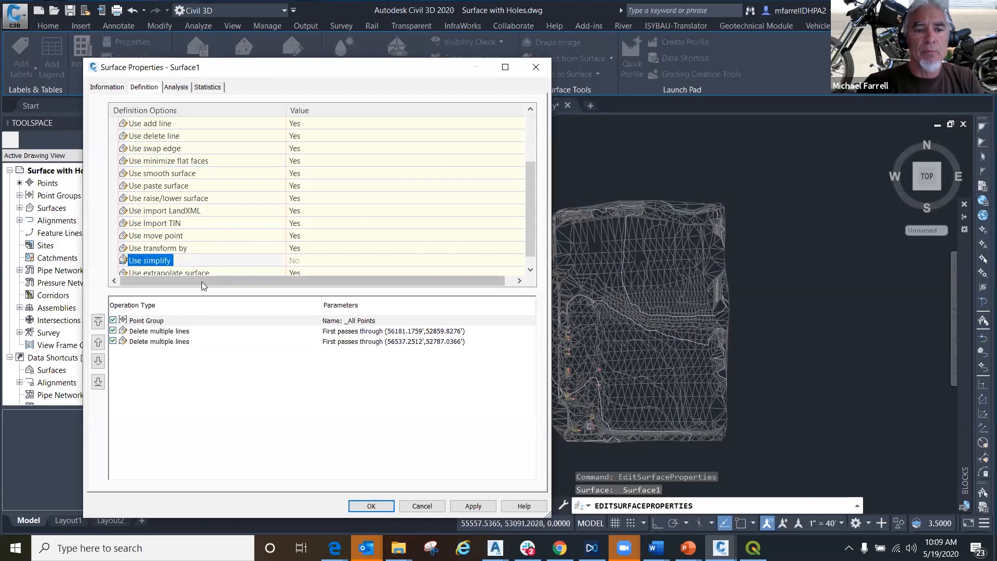
pyautogui.scroll(-1, 222, 255)
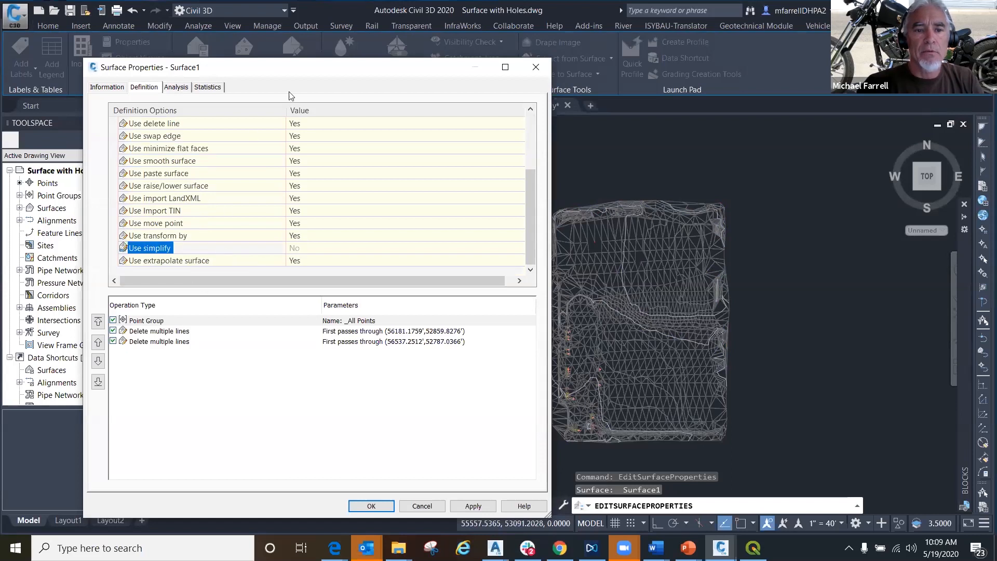
pyautogui.scroll(3, 282, 190)
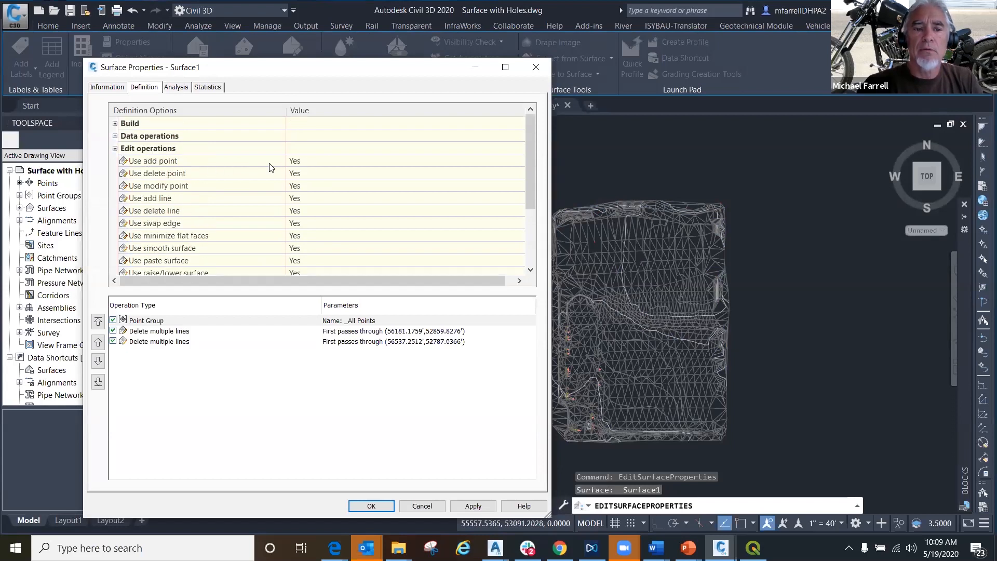
# - Set Use swap edge and Use minimize flat faces to No in Surface1's edit operations and apply the changes
pyautogui.click(176, 226)
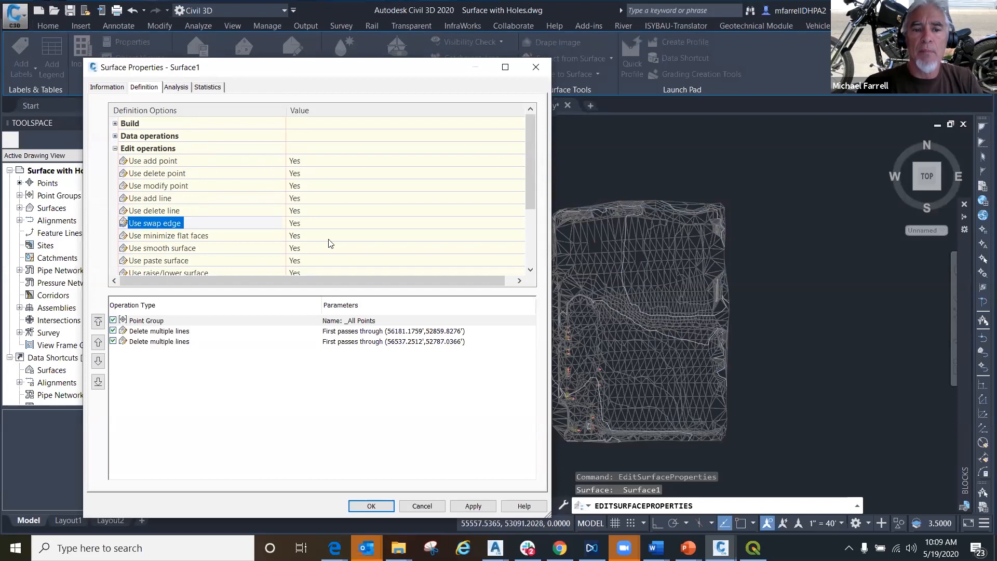
pyautogui.click(300, 229)
pyautogui.click(300, 229)
pyautogui.click(301, 237)
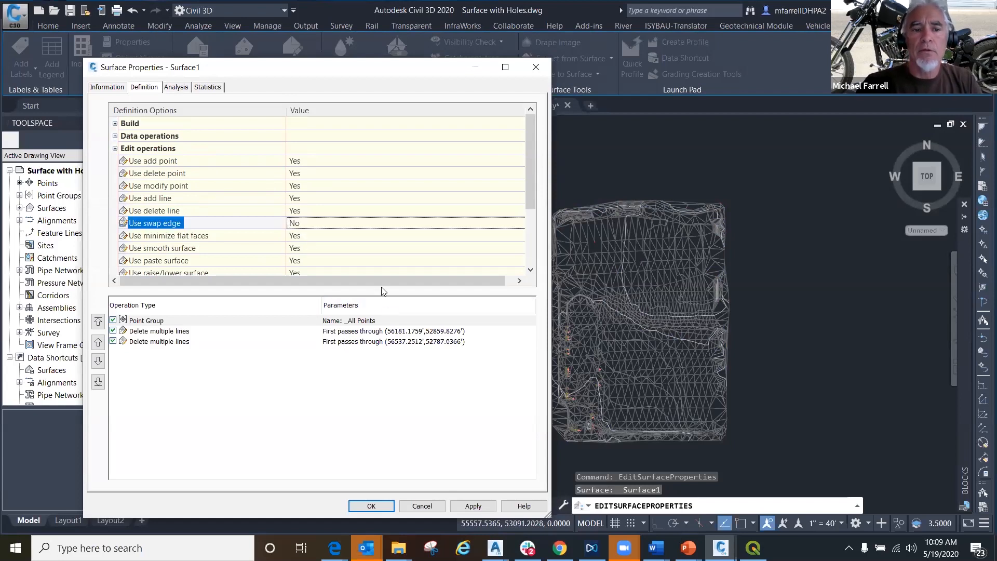
pyautogui.click(312, 237)
pyautogui.click(312, 237)
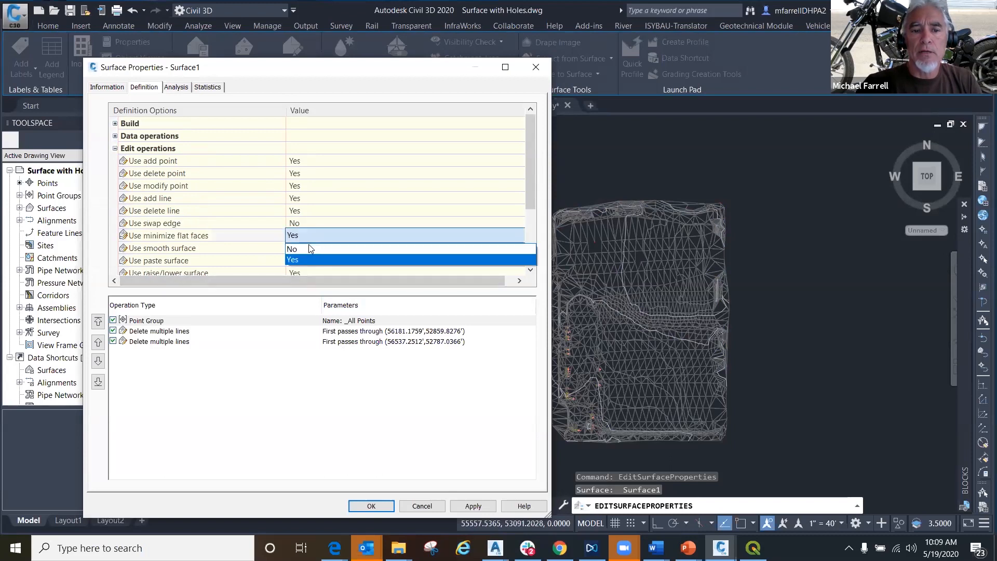
pyautogui.click(313, 248)
pyautogui.click(480, 508)
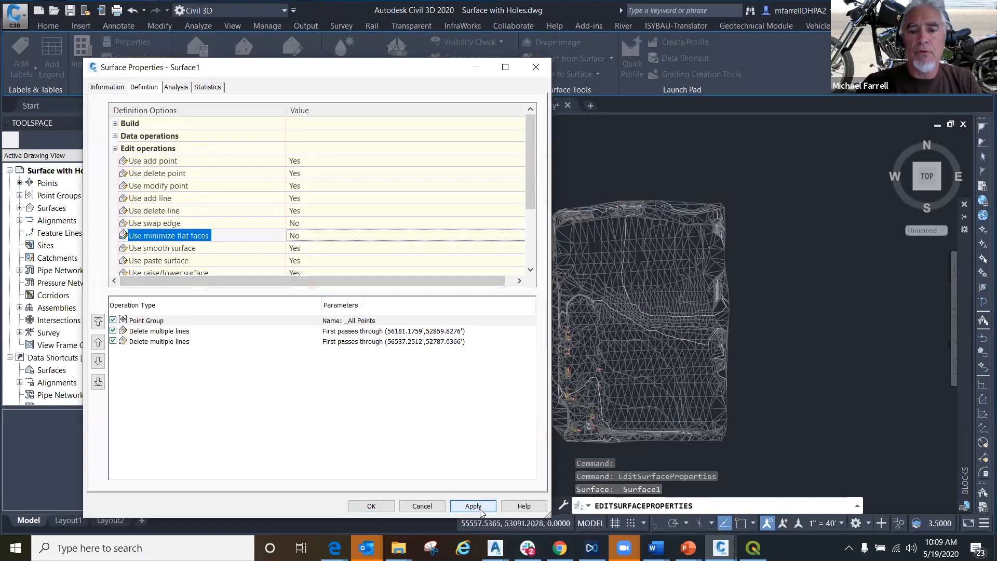
pyautogui.click(370, 507)
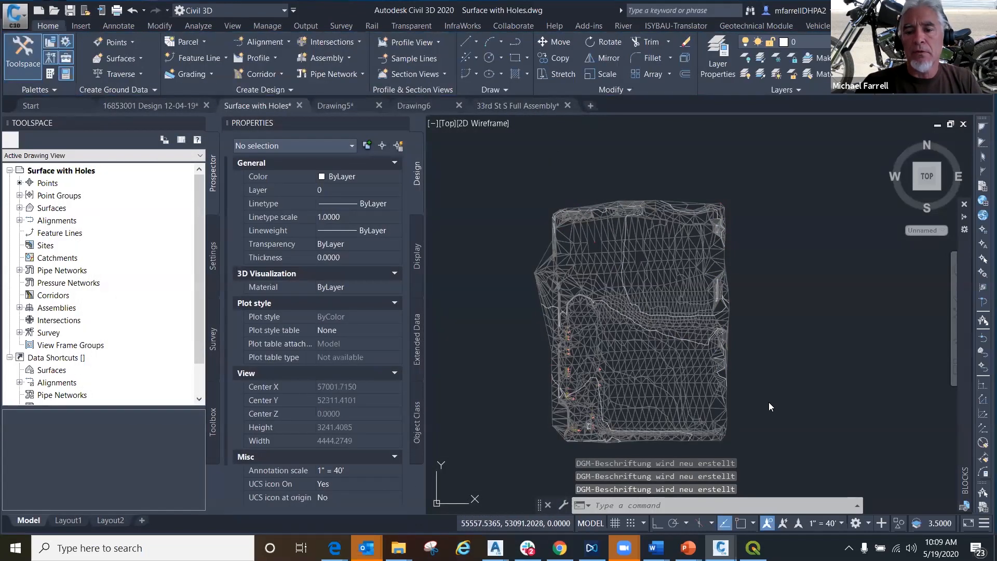
# - Rebuild Surface1 from the drawing's surface collection and inspect its triangulation up close, including along the eastern edge
pyautogui.click(52, 208)
pyautogui.click(19, 222)
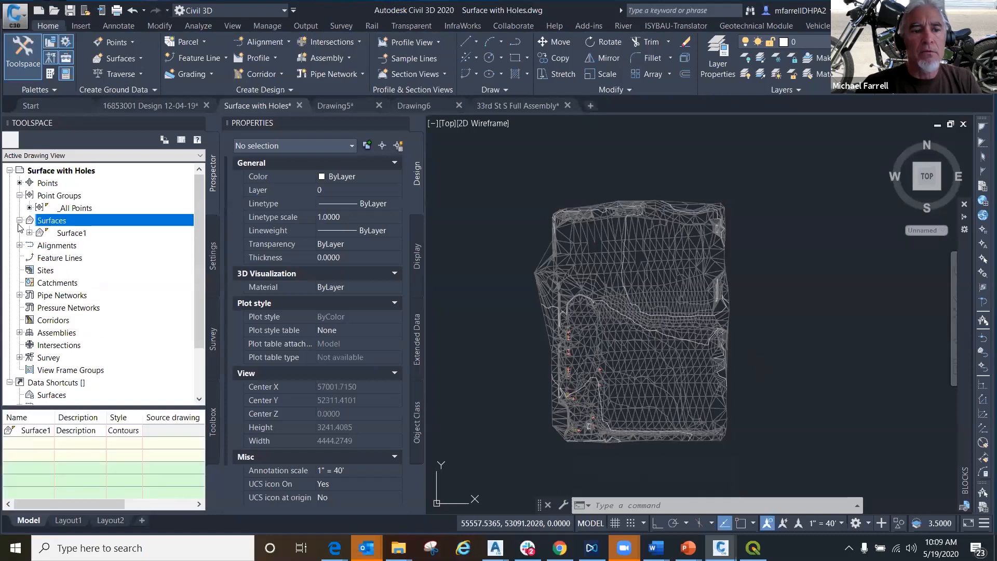
pyautogui.rightClick(65, 233)
pyautogui.click(78, 268)
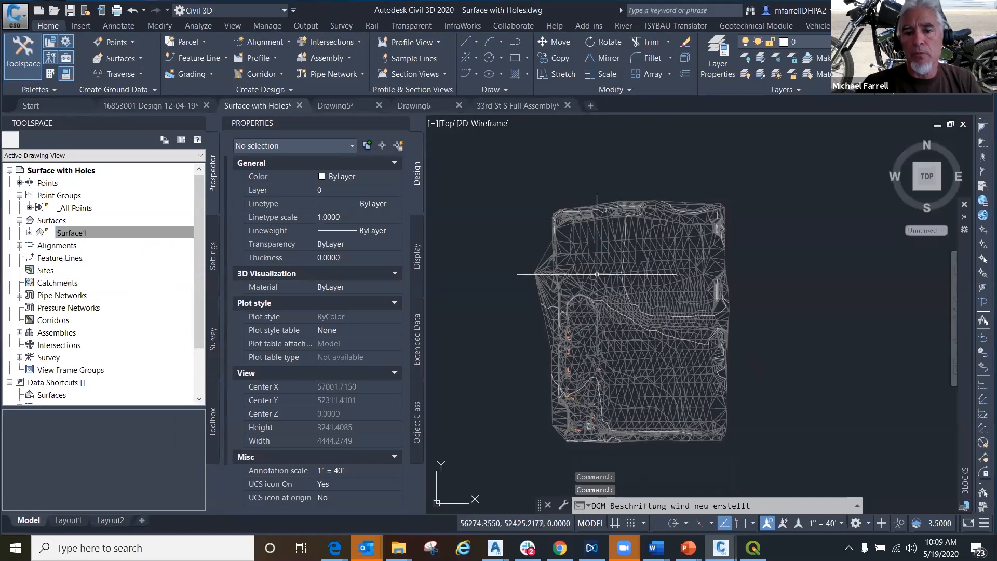
pyautogui.scroll(4, 597, 274)
pyautogui.scroll(-1, 571, 238)
pyautogui.scroll(-2, 675, 338)
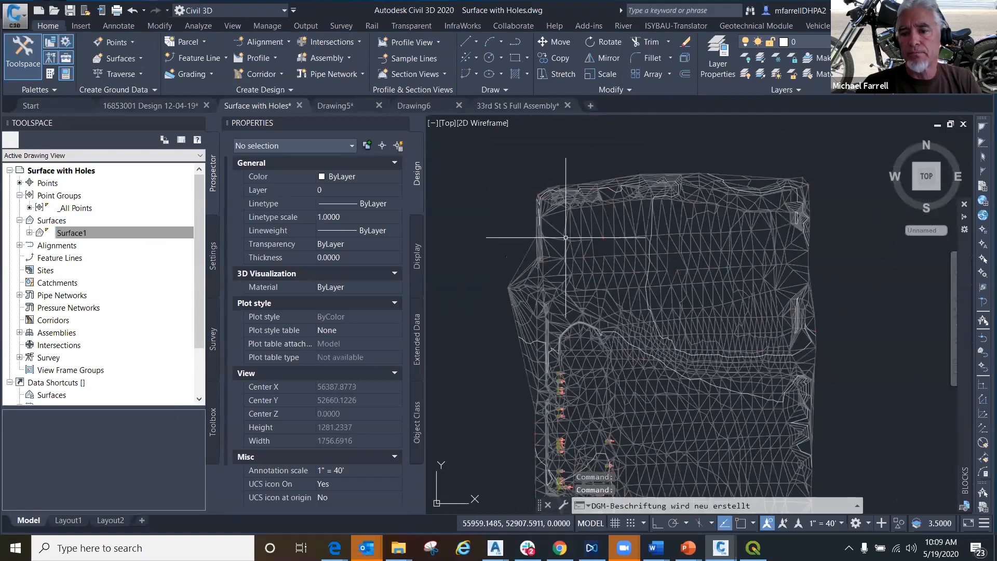
pyautogui.scroll(3, 774, 436)
pyautogui.scroll(3, 774, 436)
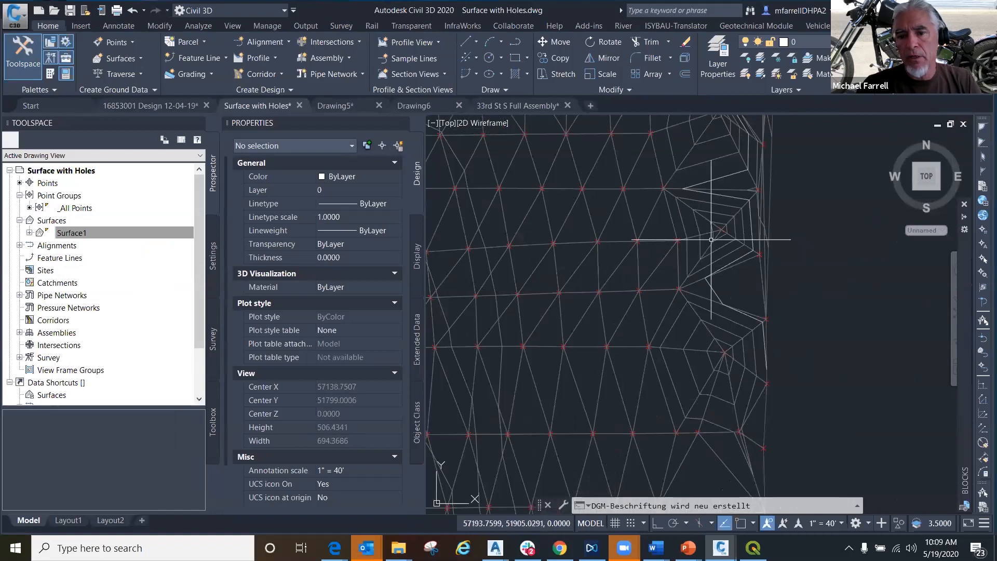
pyautogui.scroll(-3, 713, 301)
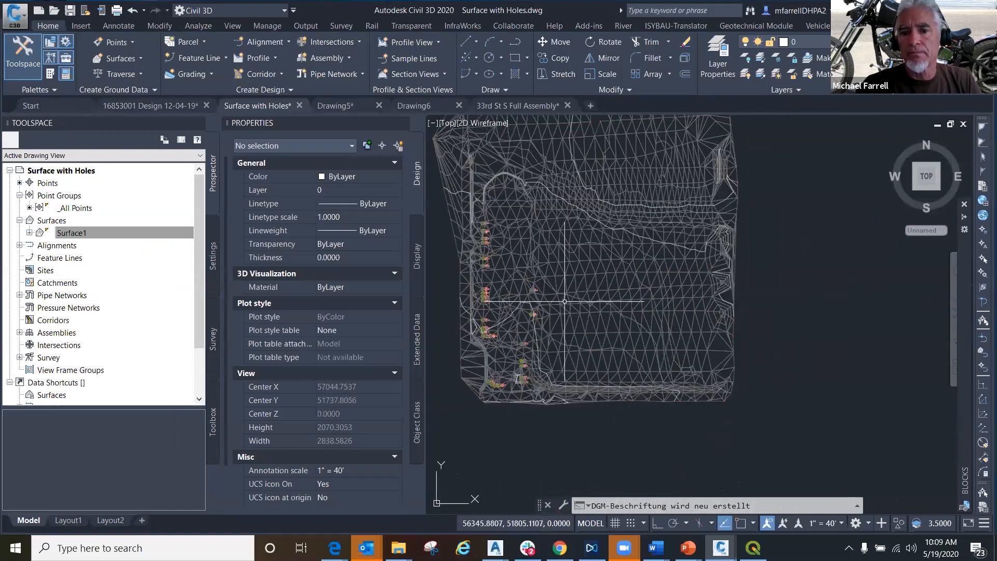
# - Reopen Surface1's properties and set Use minimize flat faces and Use swap edge to Yes in the edit operations
pyautogui.click(597, 309)
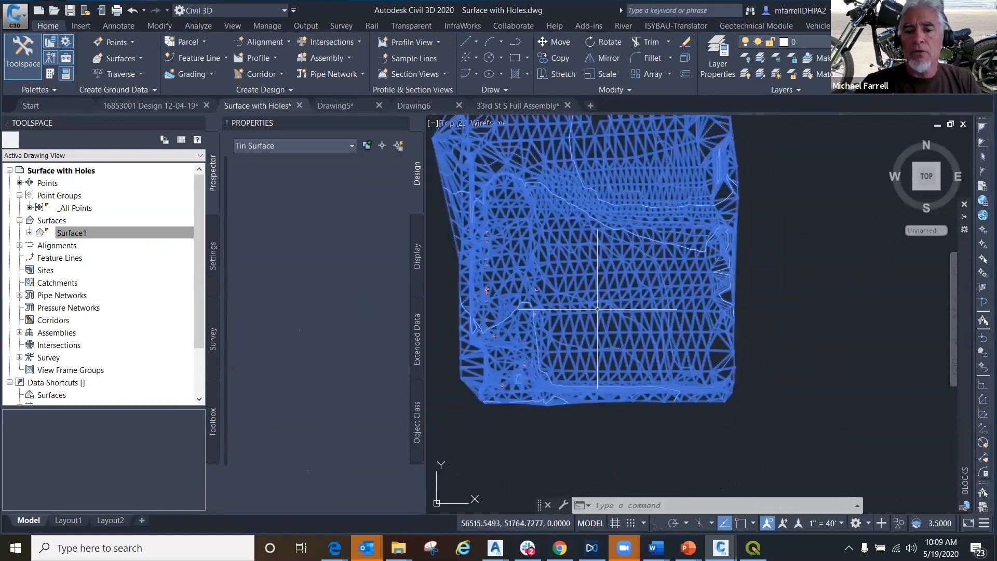
pyautogui.rightClick(602, 321)
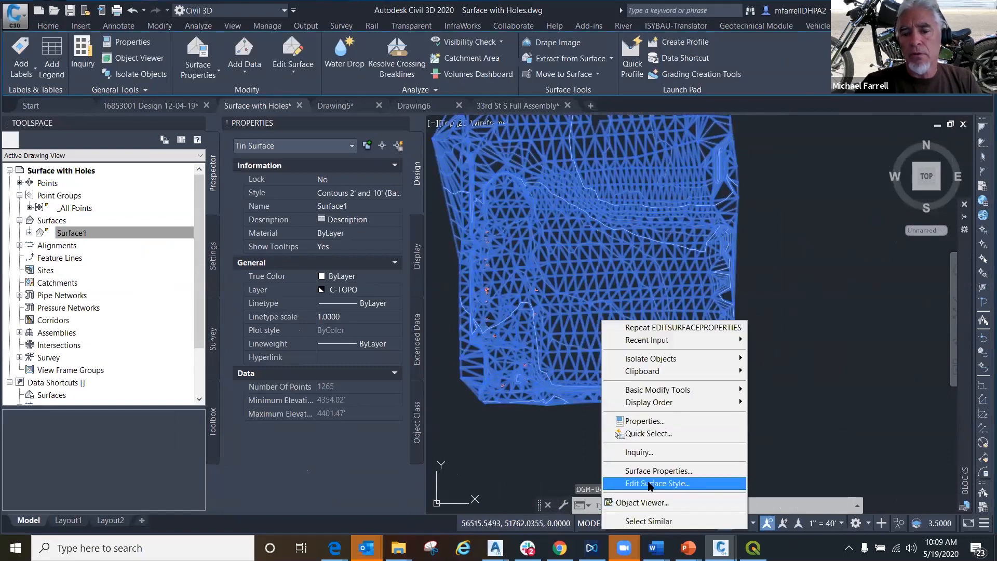
pyautogui.click(651, 471)
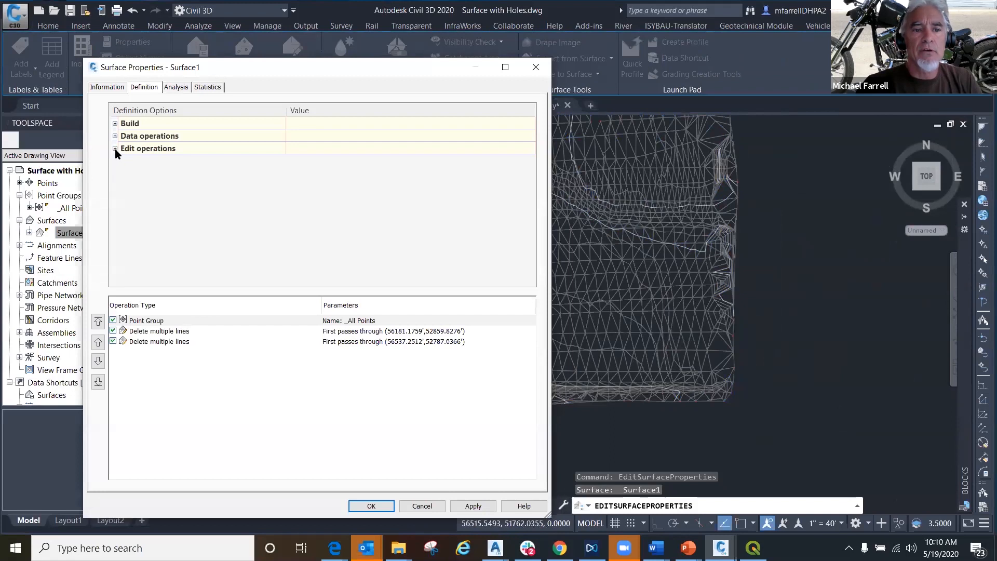
pyautogui.click(115, 149)
pyautogui.scroll(-3, 291, 249)
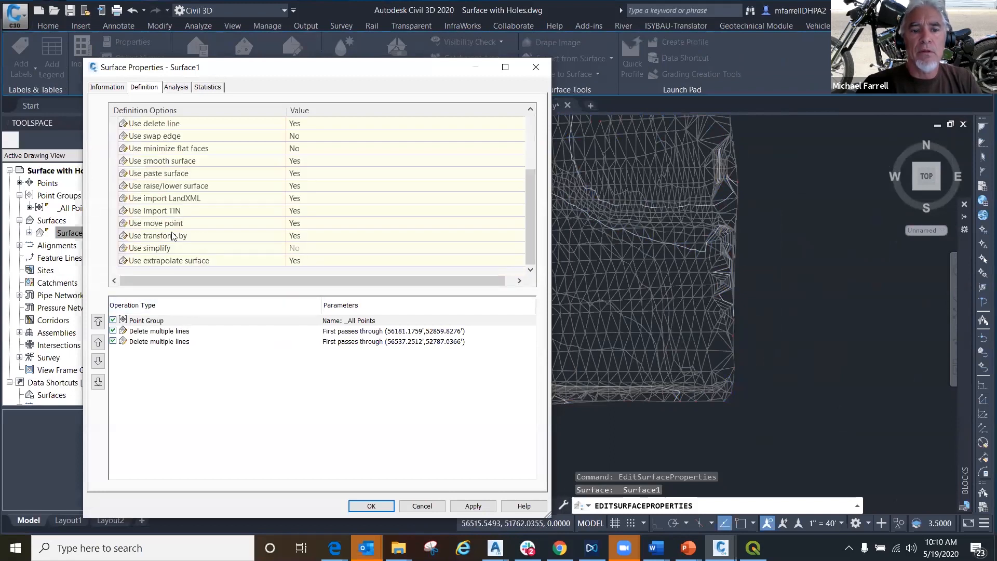
pyautogui.click(298, 151)
pyautogui.click(298, 151)
pyautogui.click(301, 171)
pyautogui.click(299, 136)
pyautogui.click(297, 132)
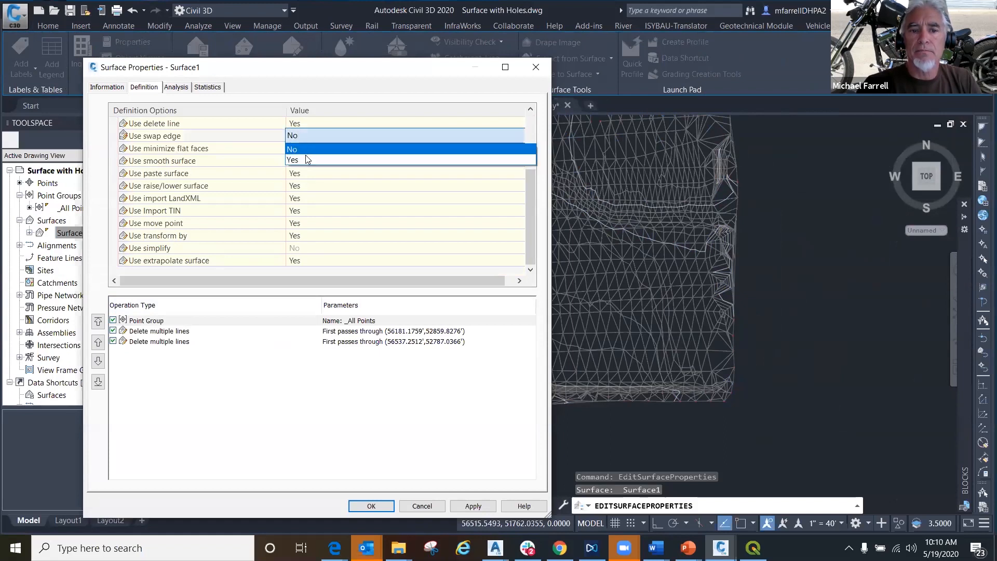
pyautogui.click(306, 154)
pyautogui.scroll(2, 269, 207)
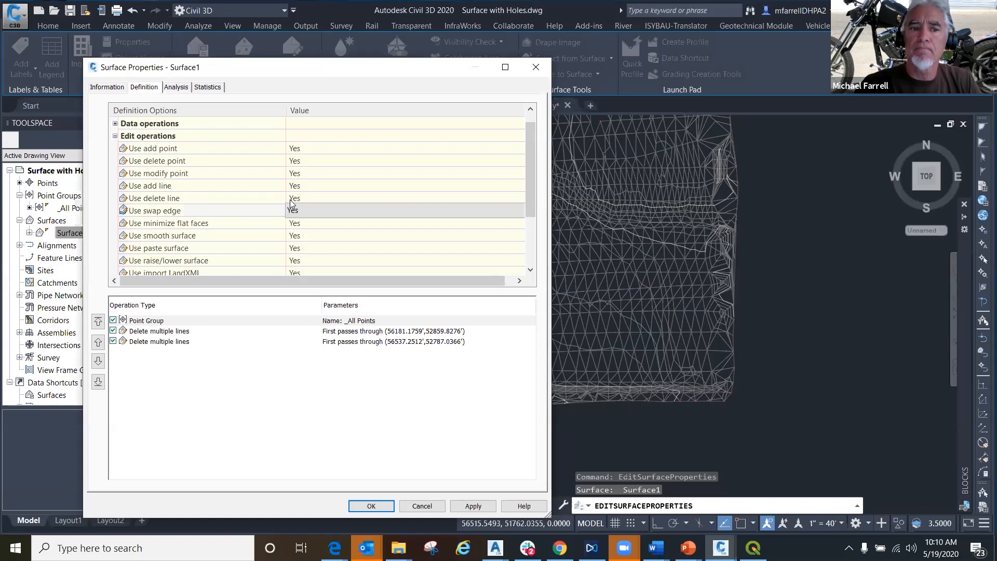
# - Apply the edit operation settings, close Surface1's properties and inspect the triangulation around the holes
pyautogui.click(467, 505)
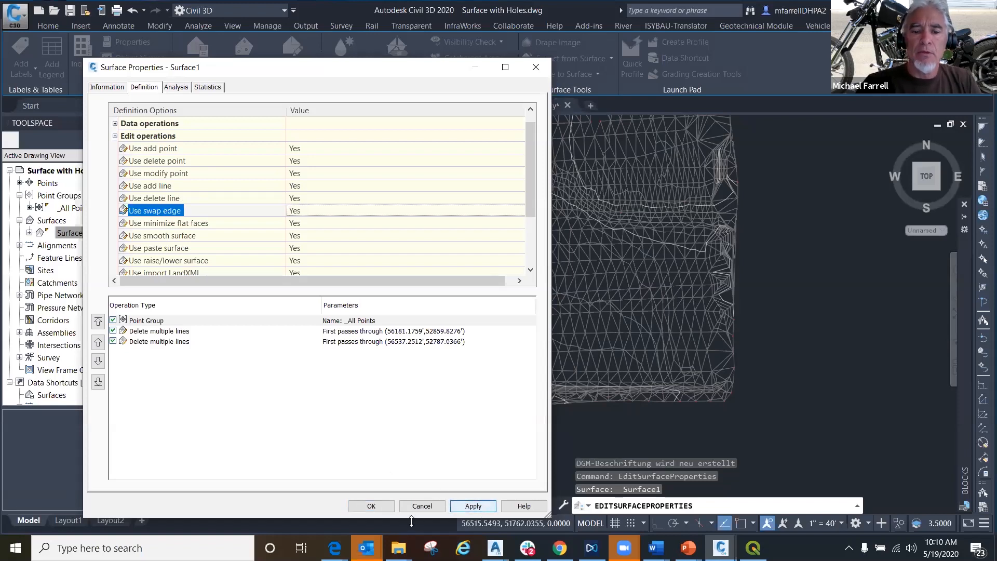
pyautogui.click(372, 506)
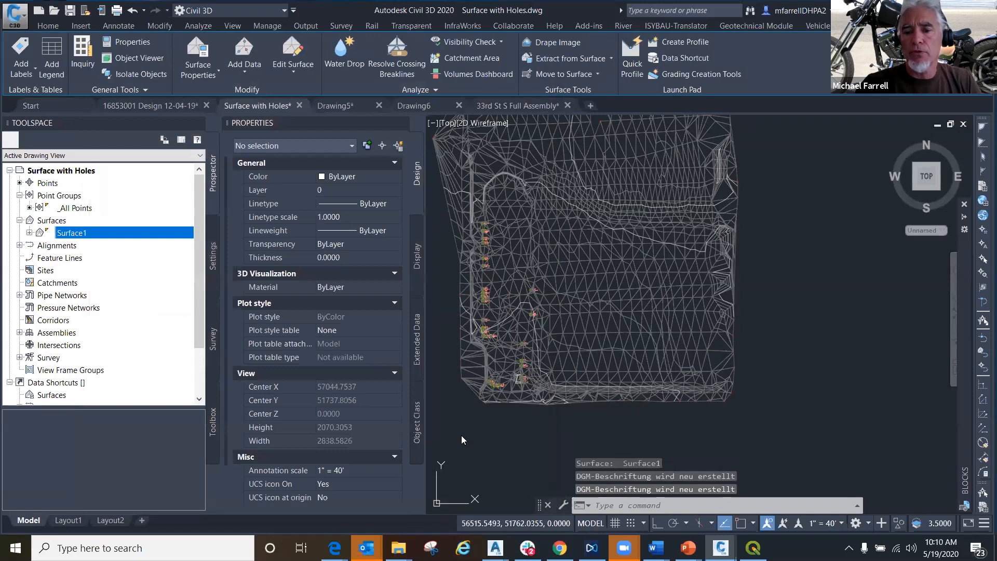
pyautogui.click(557, 200)
pyautogui.scroll(5, 558, 202)
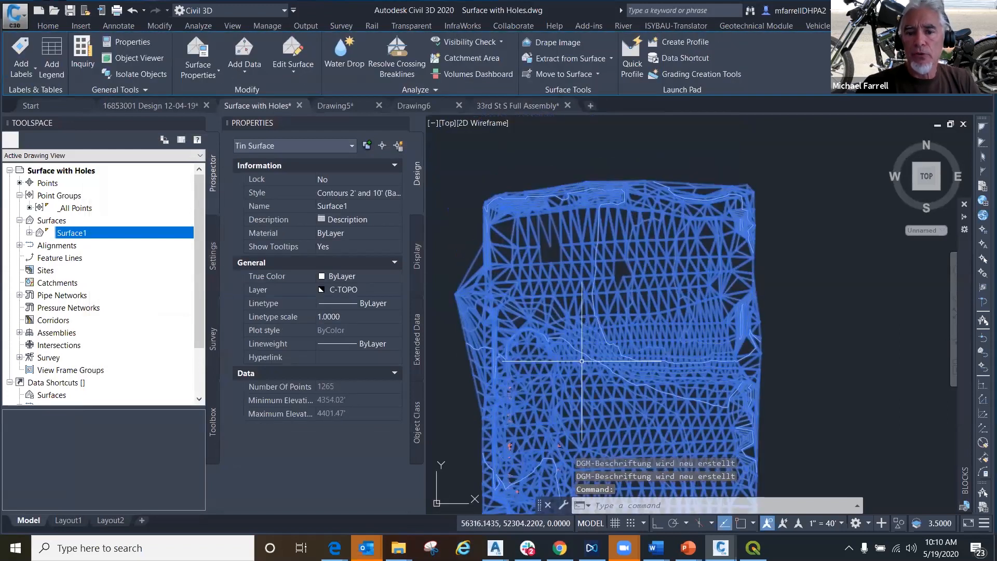
pyautogui.scroll(-5, 594, 229)
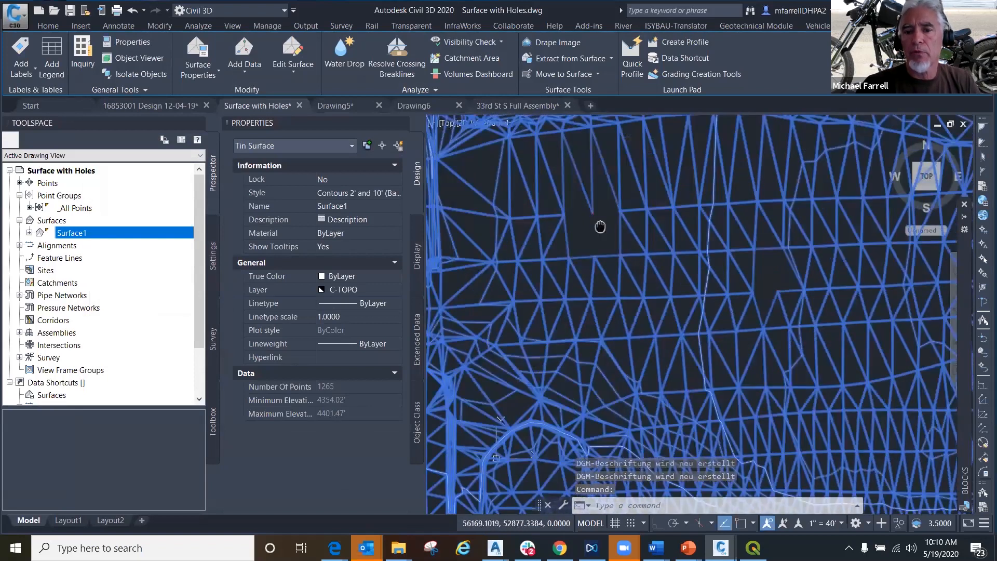
pyautogui.press('Escape')
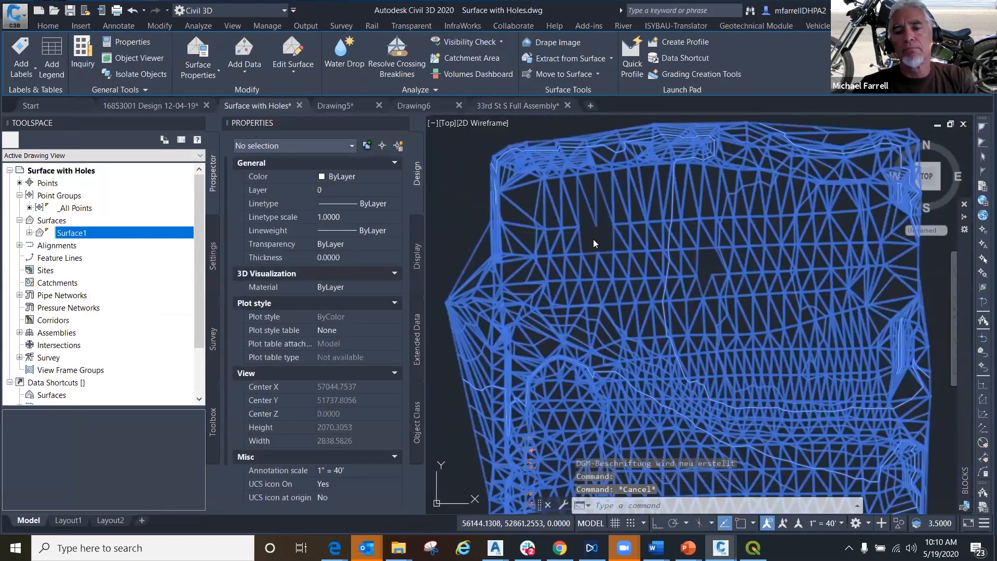
# - Add a TIN line to Surface1 across the western hole to close it with triangles
pyautogui.click(603, 245)
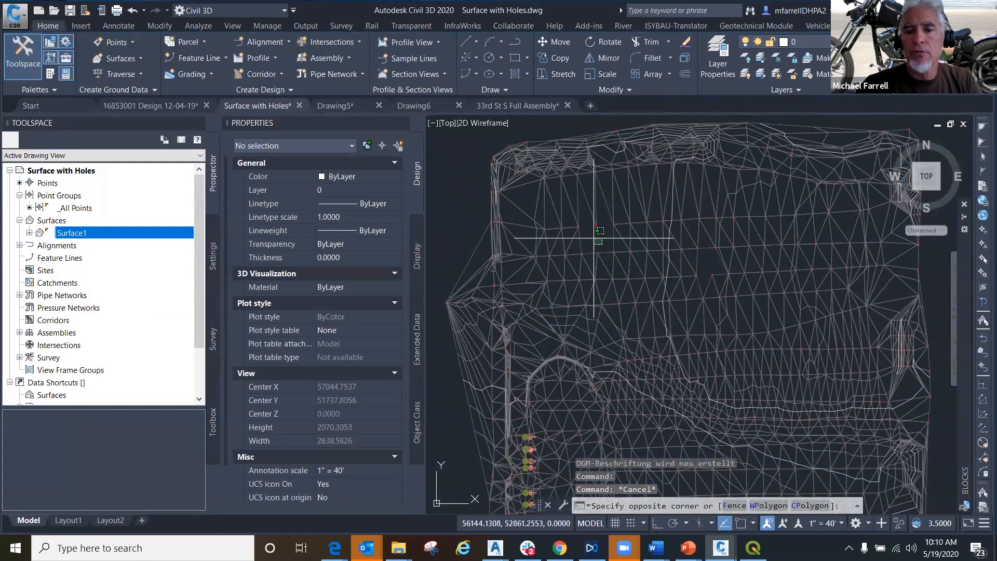
pyautogui.click(608, 252)
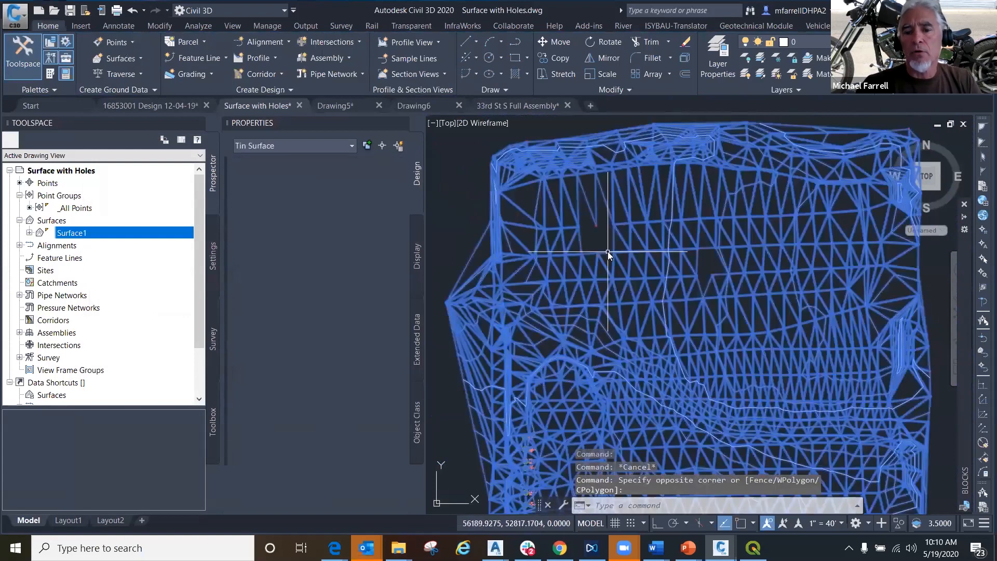
pyautogui.click(291, 70)
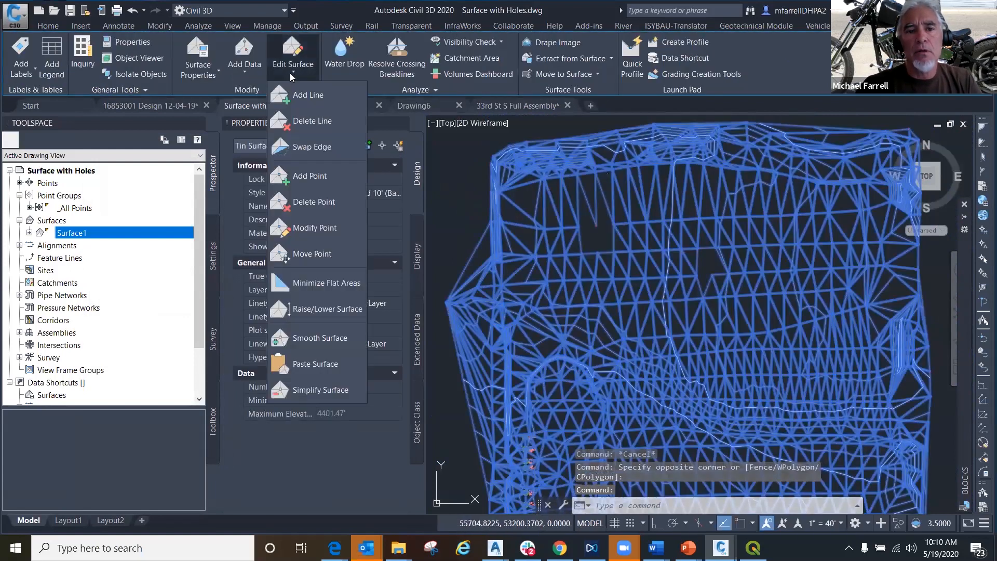
pyautogui.click(304, 99)
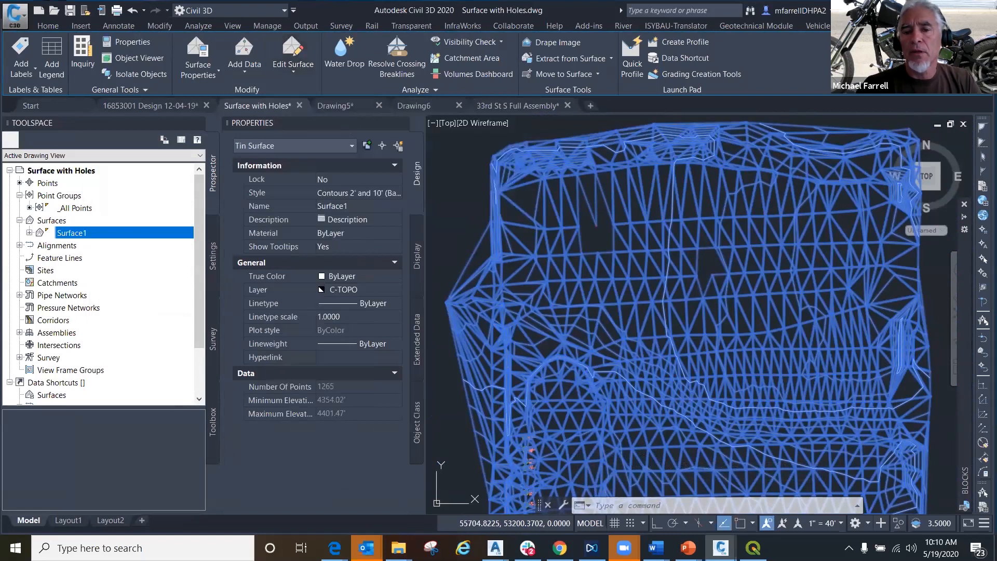
pyautogui.click(596, 225)
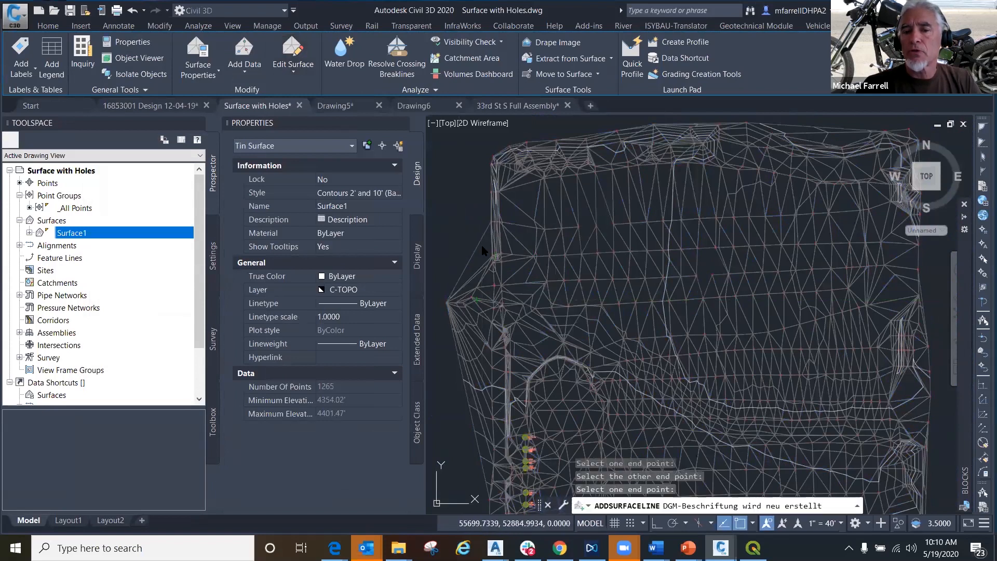
pyautogui.press('Return')
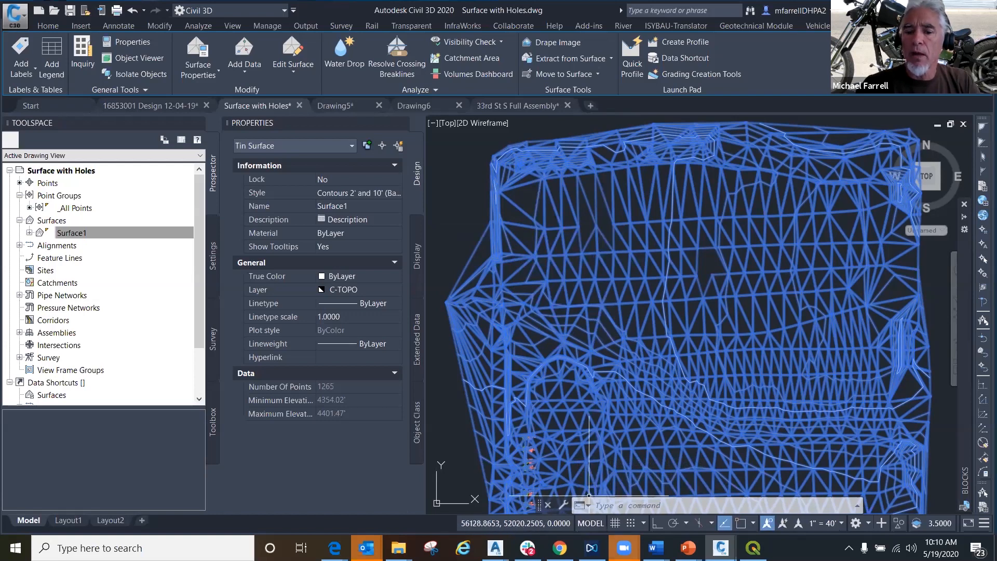
# - Create a new surface style named EDITING from Surface1's surface properties
pyautogui.moveTo(624, 548)
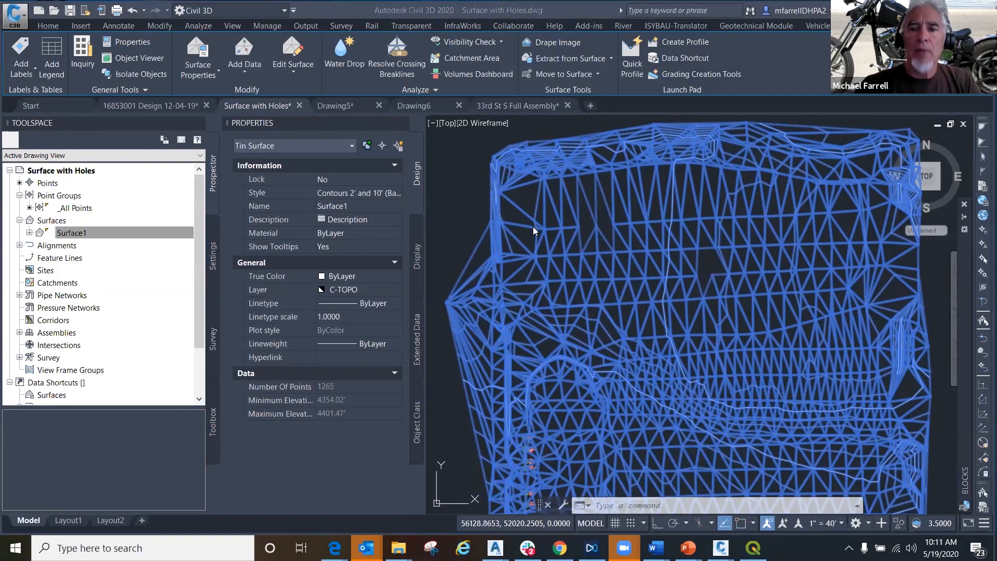
pyautogui.rightClick(512, 237)
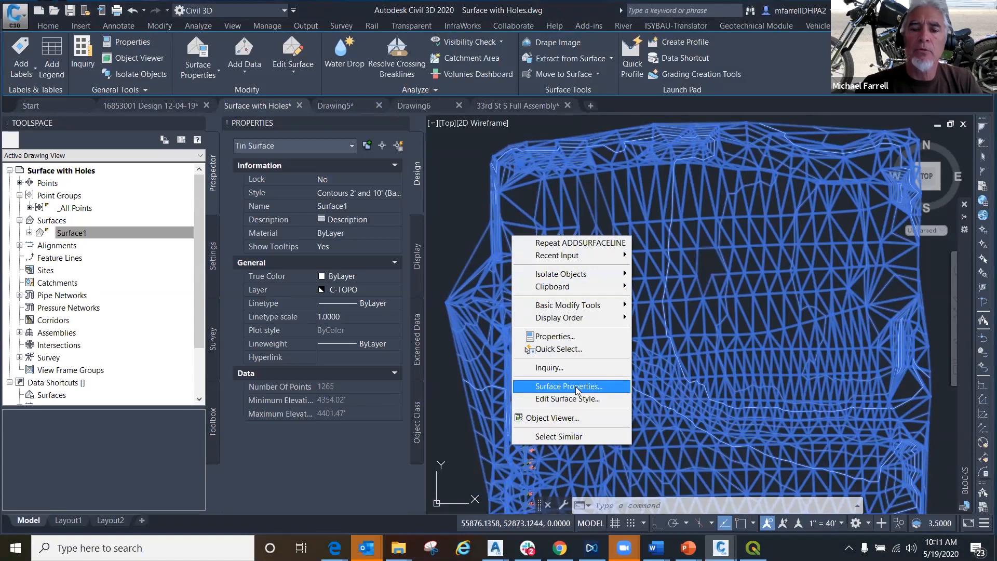
pyautogui.click(569, 387)
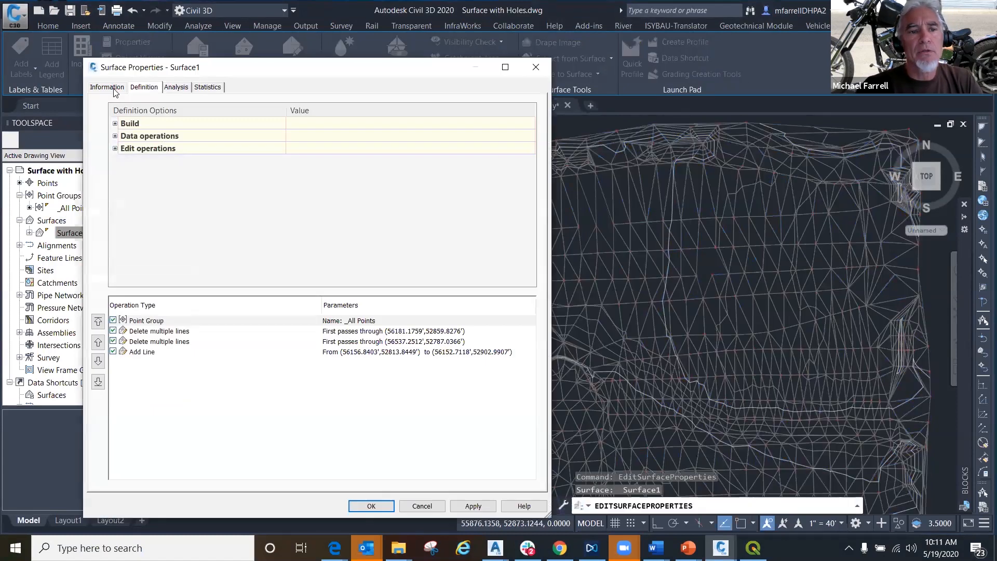
pyautogui.click(114, 88)
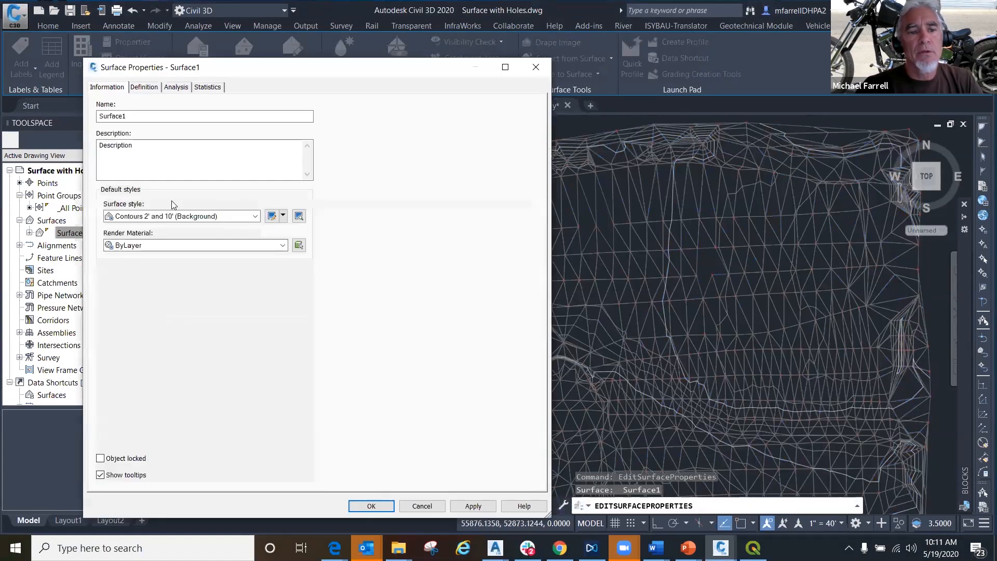
pyautogui.click(256, 217)
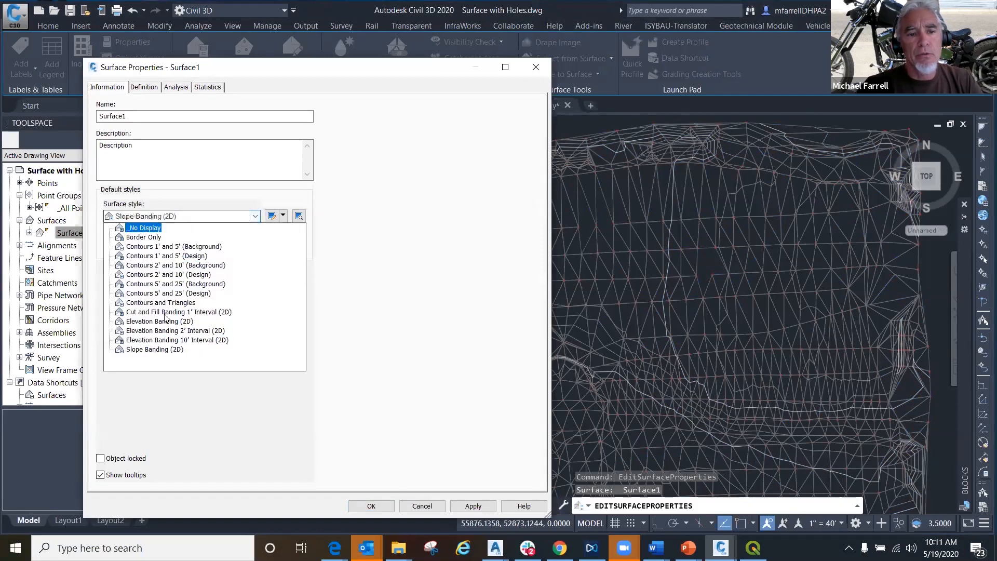
pyautogui.click(172, 265)
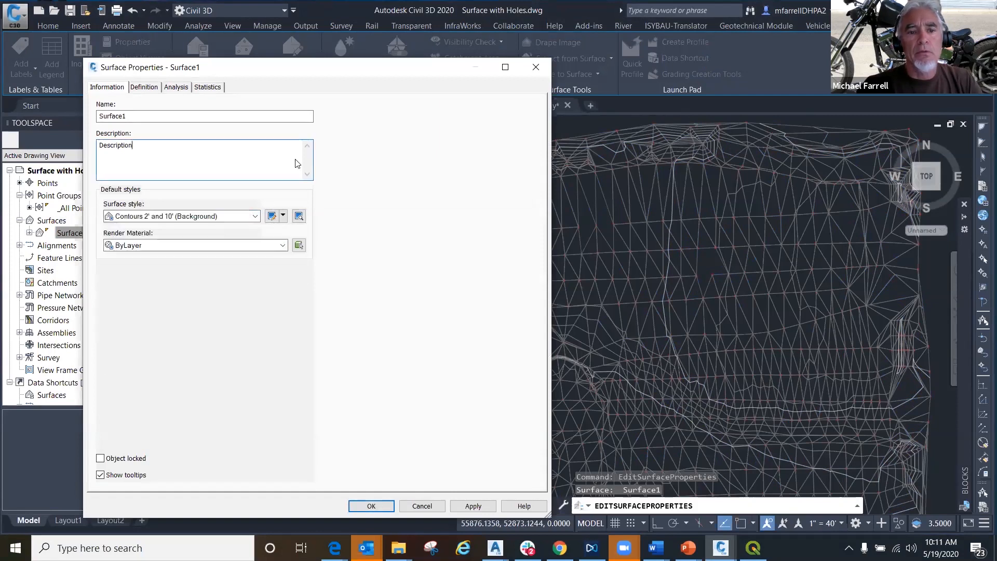
pyautogui.click(283, 216)
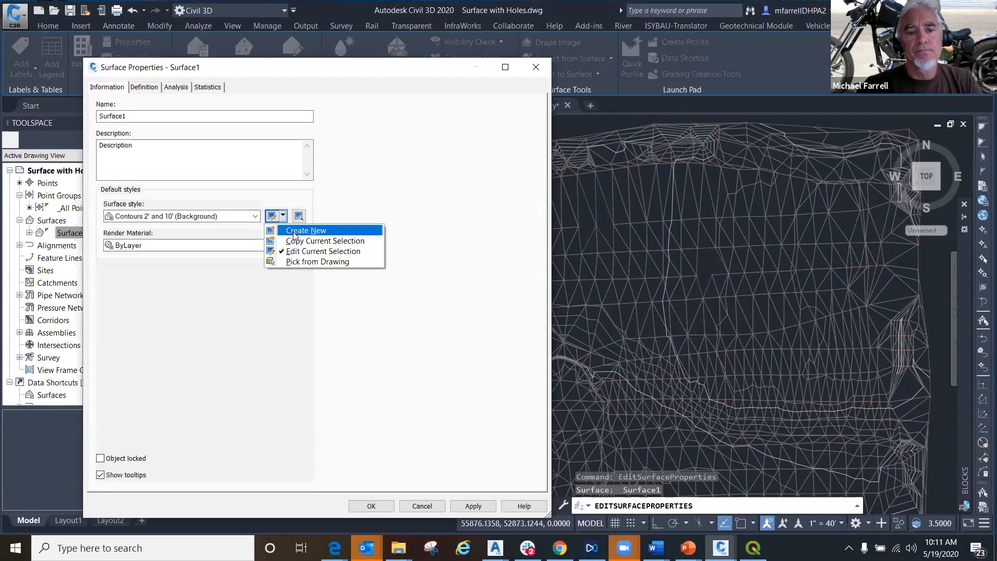
pyautogui.click(306, 231)
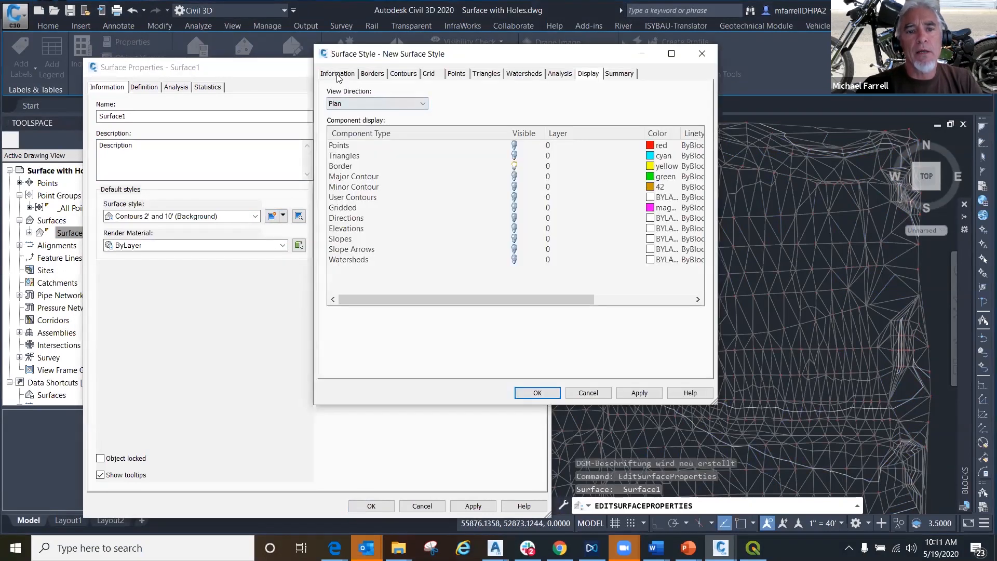
pyautogui.click(335, 74)
pyautogui.moveTo(387, 103); pyautogui.dragTo(369, 102)
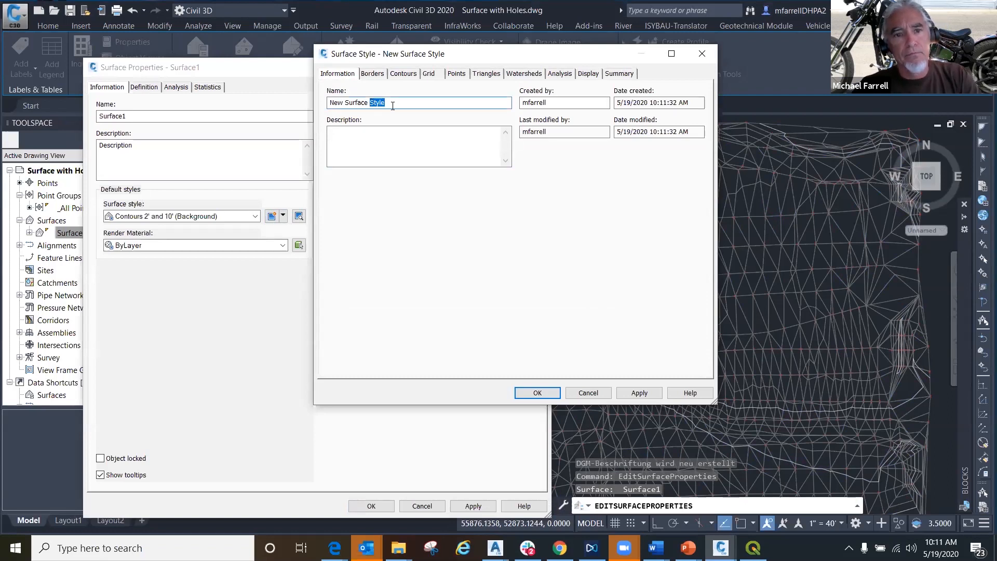
pyautogui.hotkey('ctrl', 'a')
pyautogui.write('EDIT')
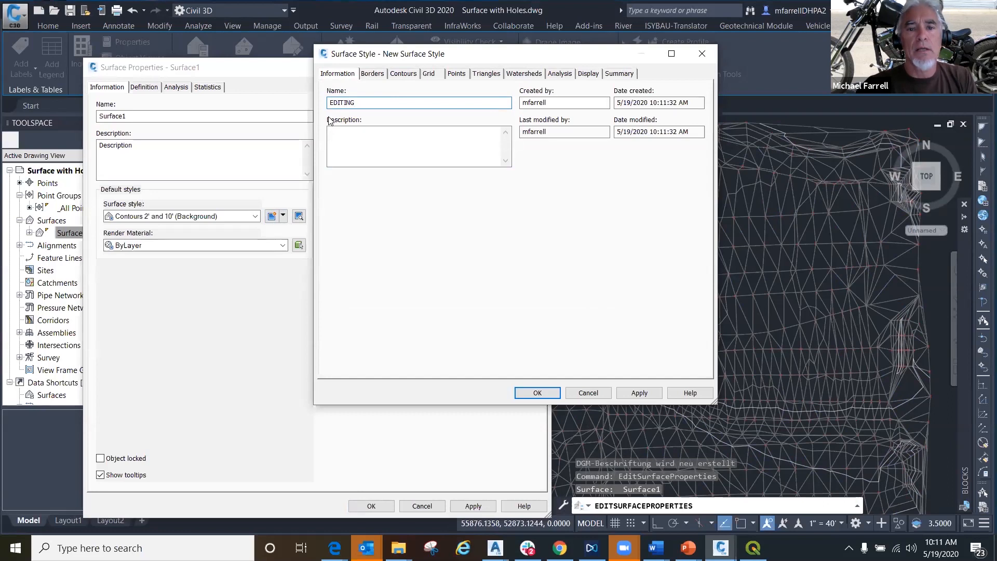
# - Make points, triangles, major contours and minor contours visible in the EDITING style's plan view display and apply it
pyautogui.click(589, 73)
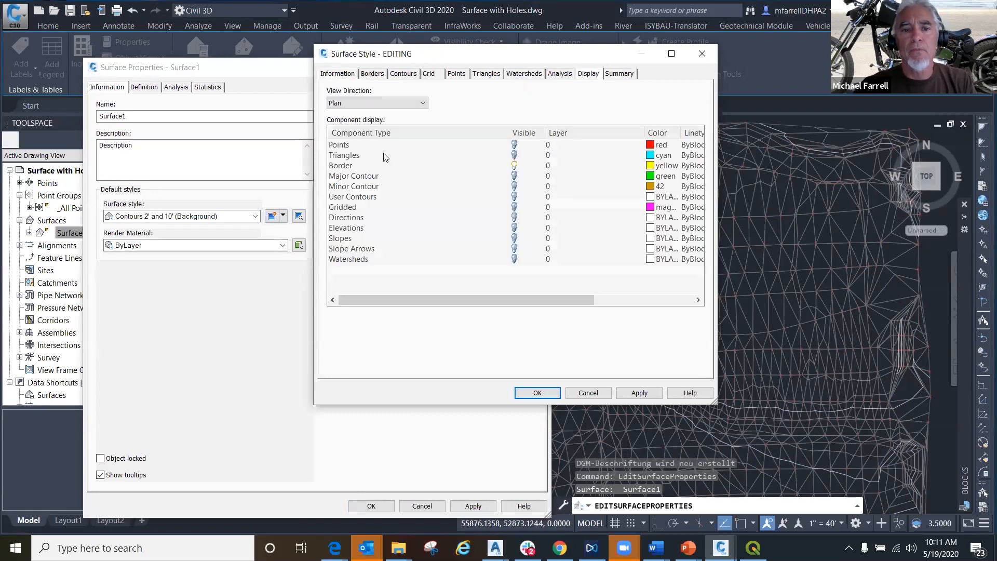
pyautogui.click(515, 146)
pyautogui.click(515, 156)
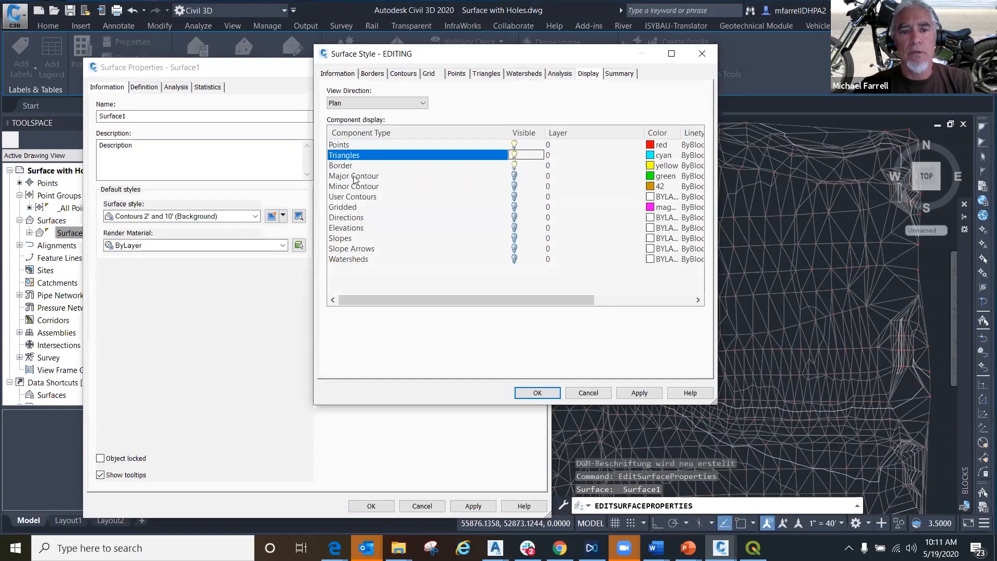
pyautogui.click(515, 176)
pyautogui.click(515, 187)
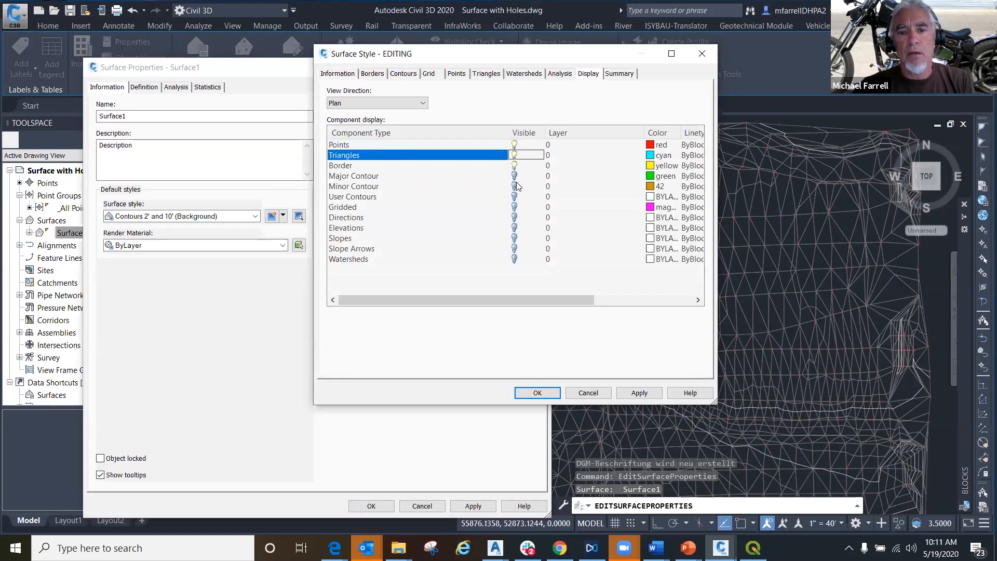
pyautogui.click(650, 396)
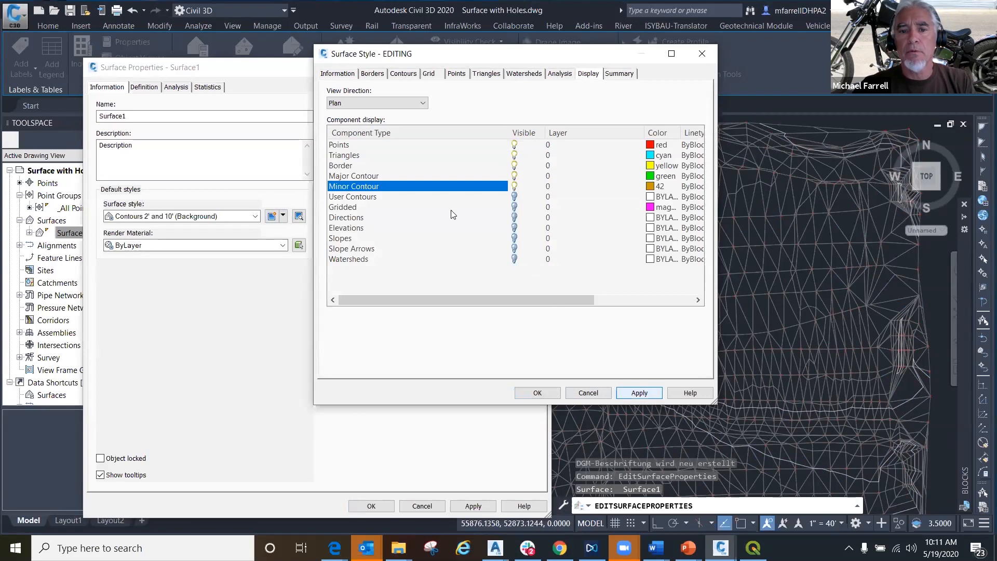
# - Make the border and points visible in the EDITING style's model view display and save the style
pyautogui.click(400, 103)
pyautogui.click(349, 123)
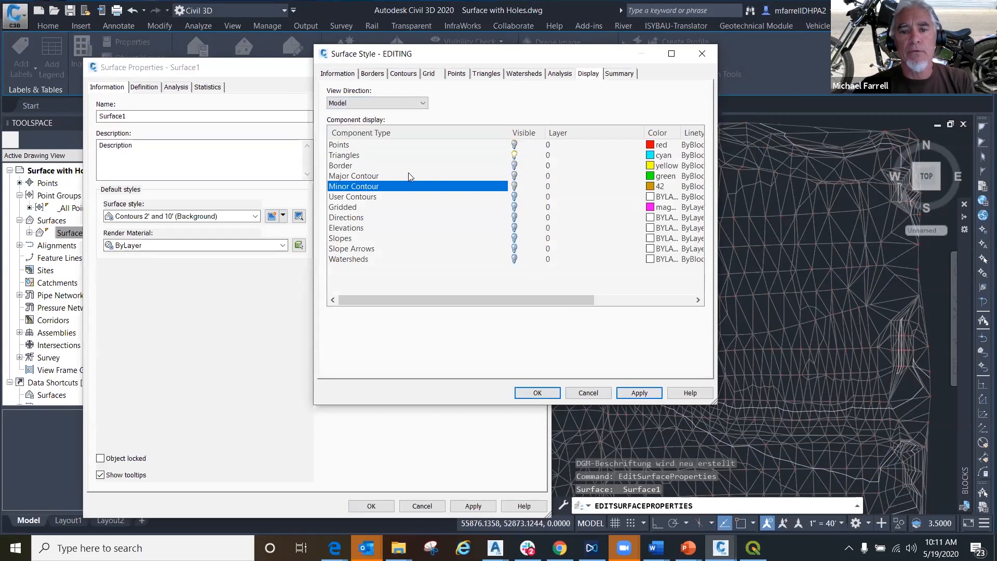
pyautogui.click(514, 165)
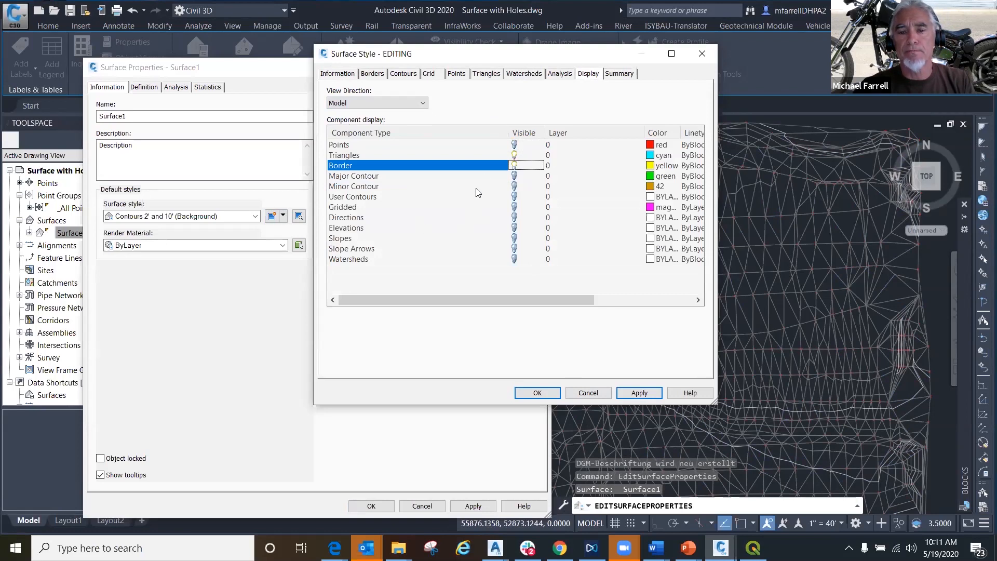
pyautogui.click(514, 144)
pyautogui.click(643, 393)
pyautogui.click(538, 393)
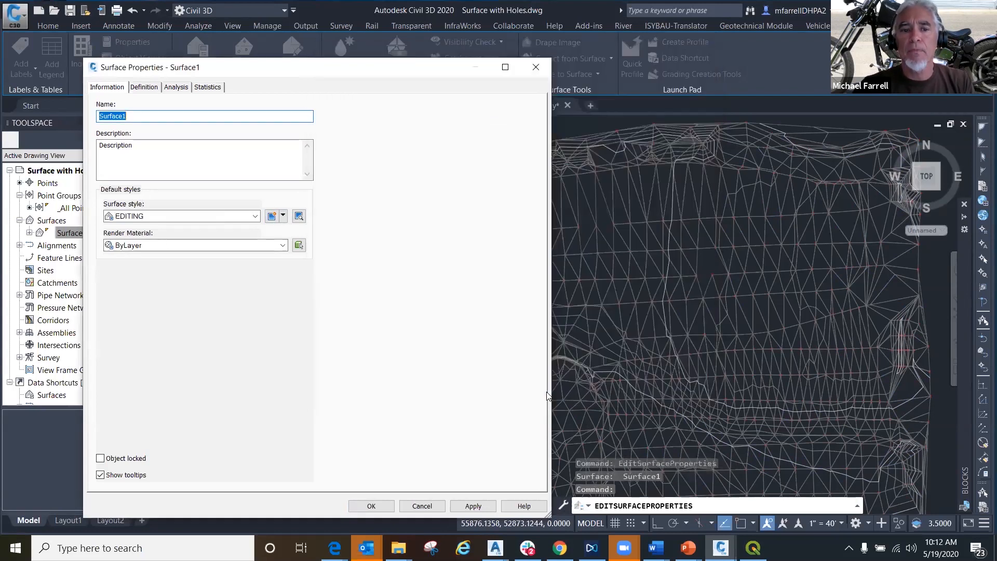
# - Assign the EDITING surface style to Surface1, apply it and close the surface properties
pyautogui.click(120, 217)
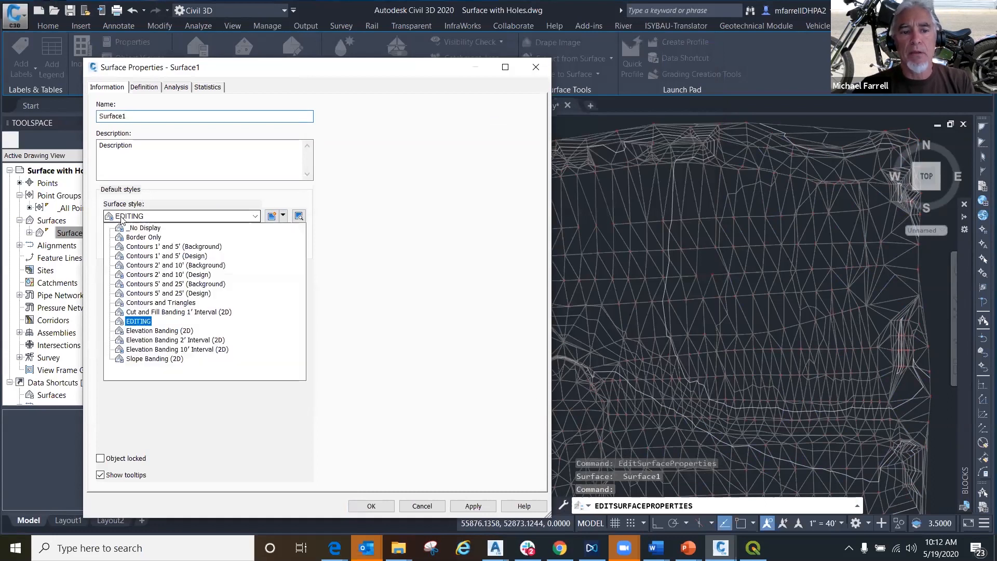
pyautogui.click(138, 321)
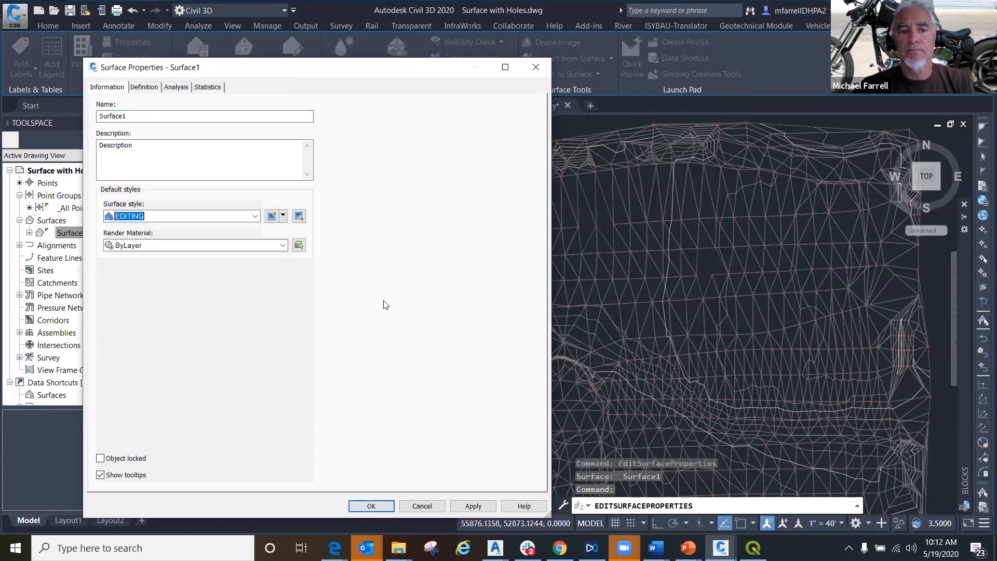
pyautogui.click(472, 505)
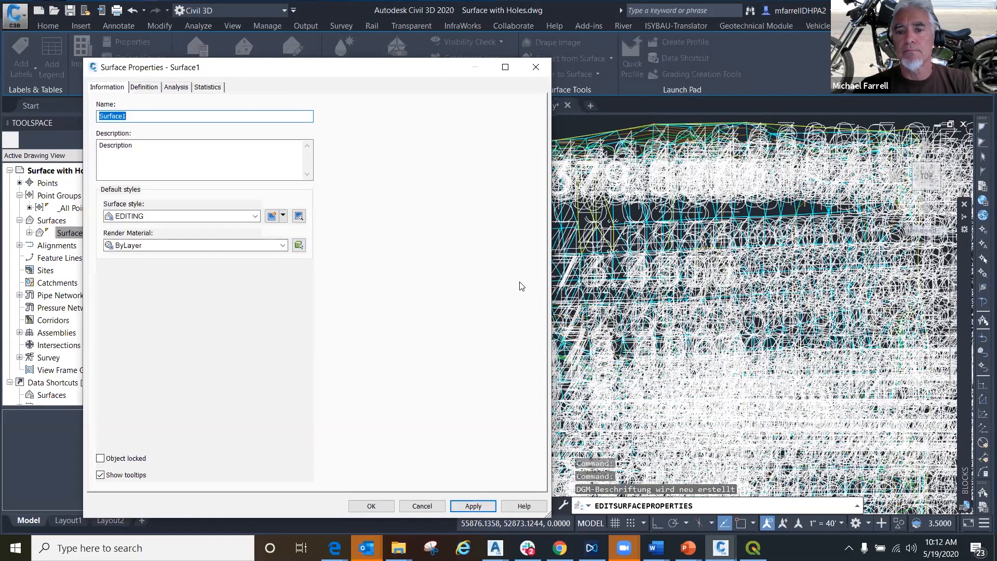
pyautogui.click(371, 506)
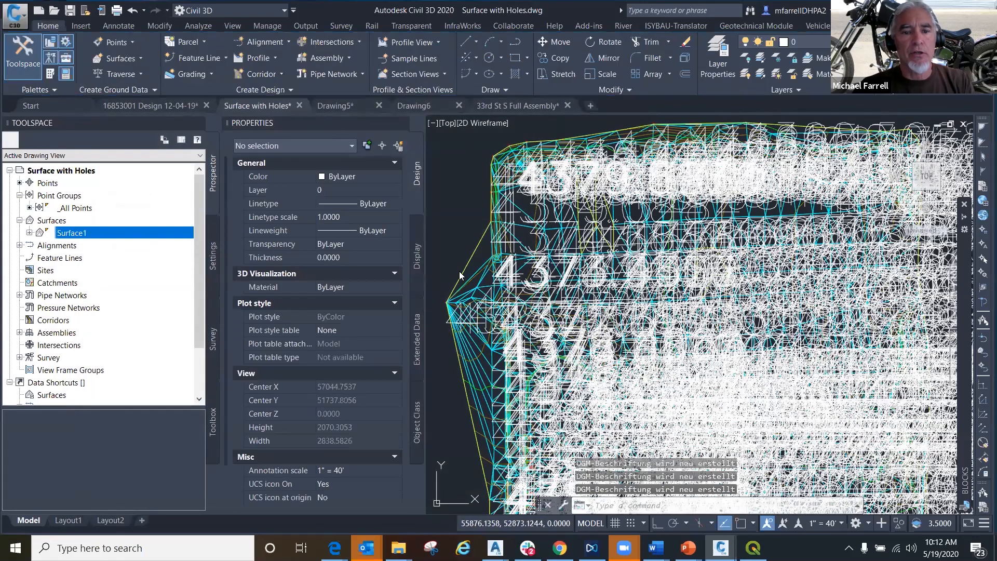
# - Set the drawing scale to Custom with a value of 1 in the drawing settings and apply it
pyautogui.click(215, 259)
pyautogui.rightClick(78, 170)
pyautogui.click(94, 175)
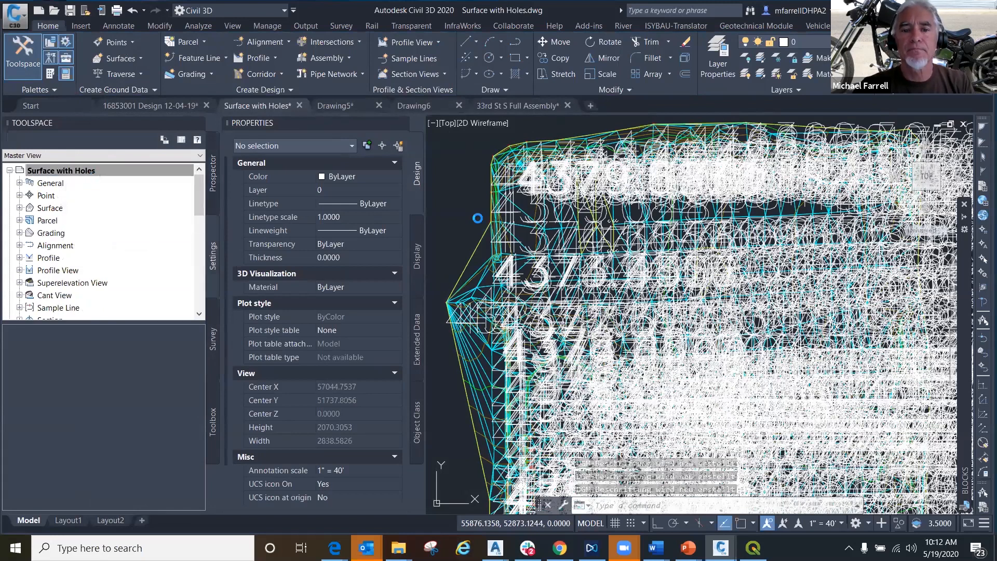
pyautogui.click(505, 65)
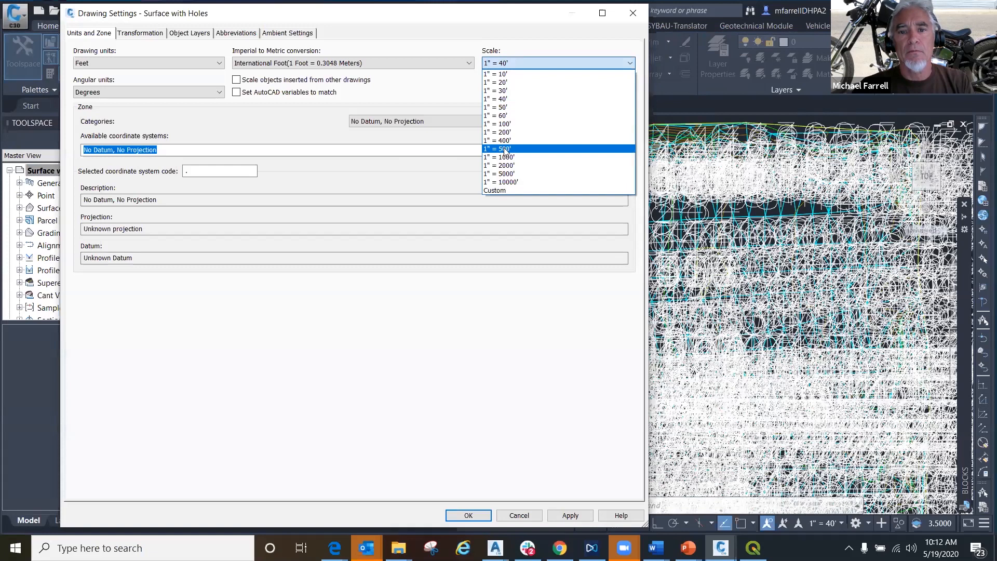
pyautogui.click(509, 63)
pyautogui.doubleClick(509, 90)
pyautogui.write('1')
pyautogui.click(569, 515)
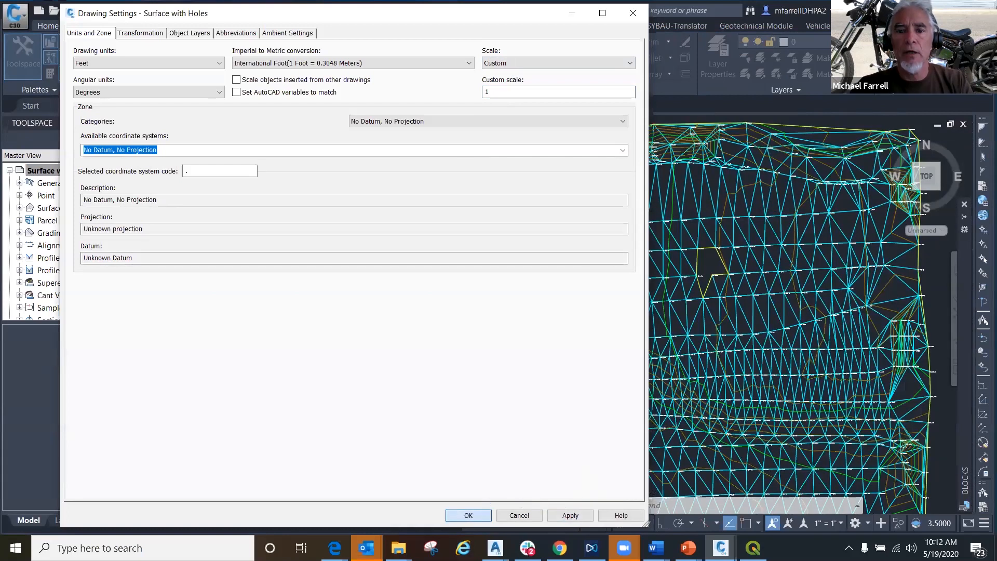
# - Close the drawing settings and set up Surface1's object extraction for the border only, using Select from Drawing
pyautogui.click(468, 515)
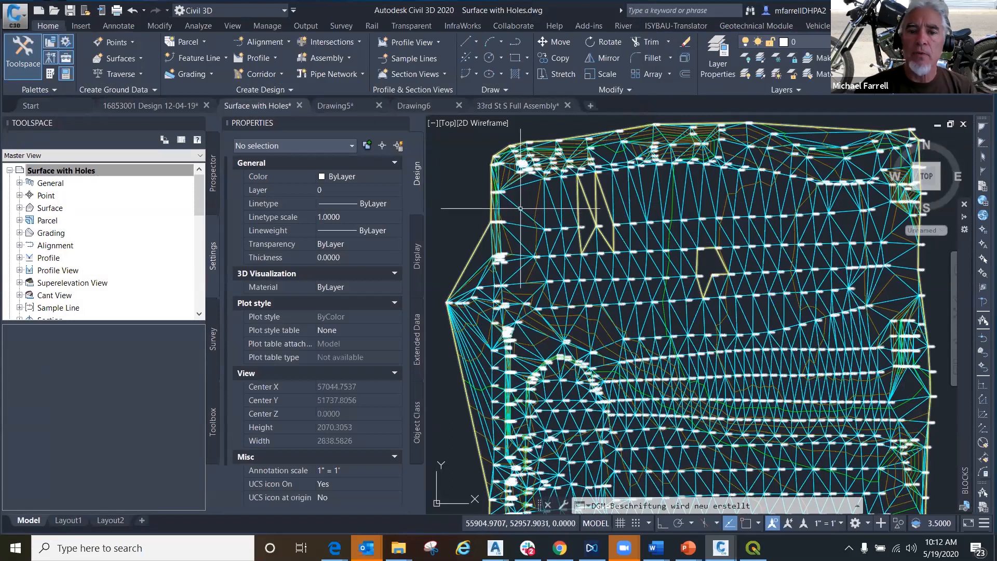
pyautogui.click(518, 210)
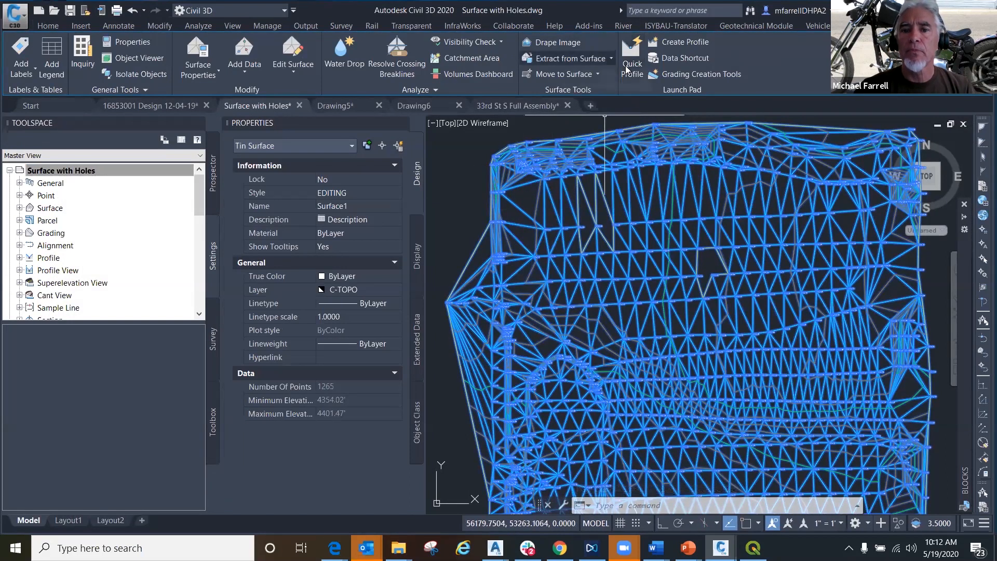
pyautogui.click(609, 58)
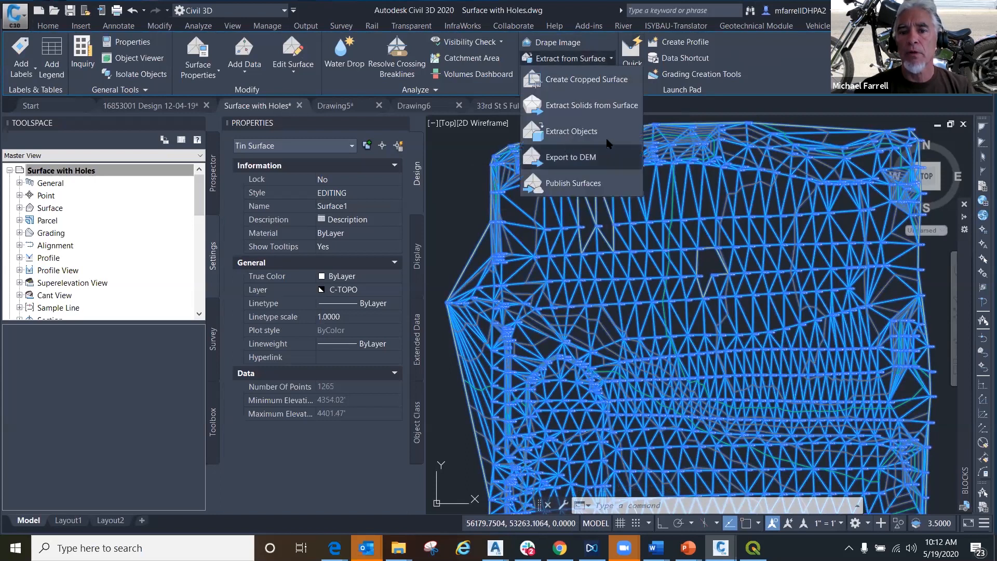
pyautogui.click(566, 132)
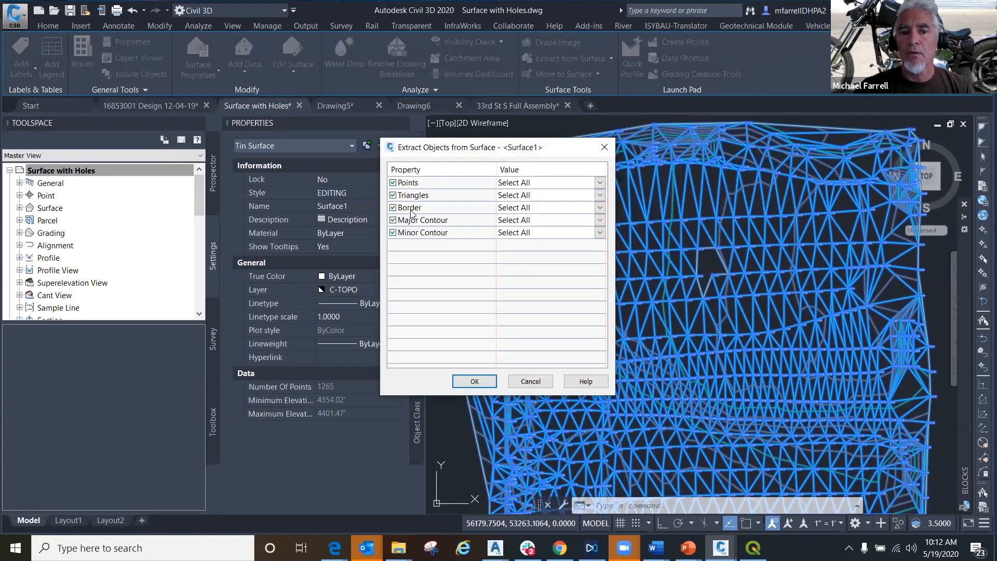
pyautogui.click(394, 195)
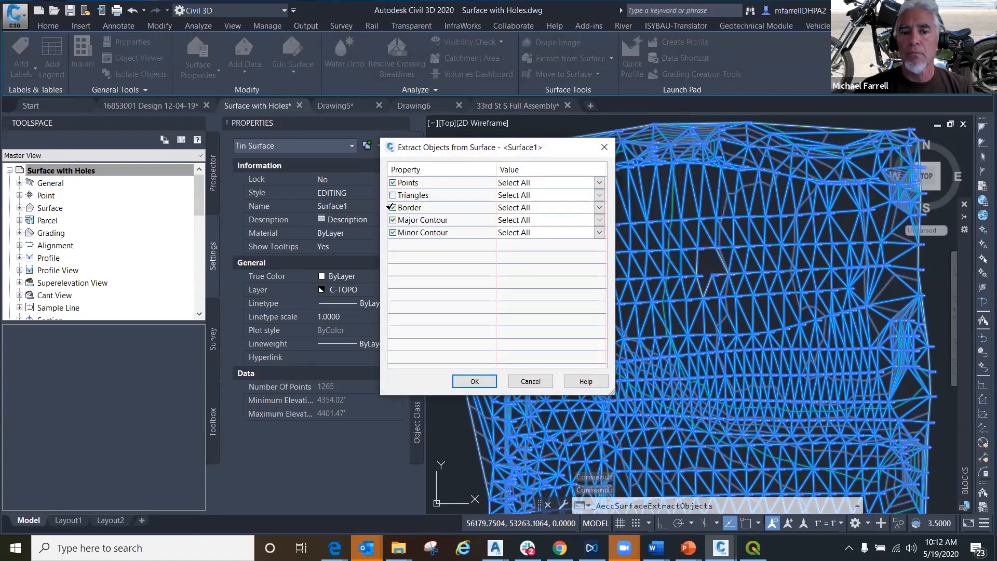
pyautogui.click(394, 220)
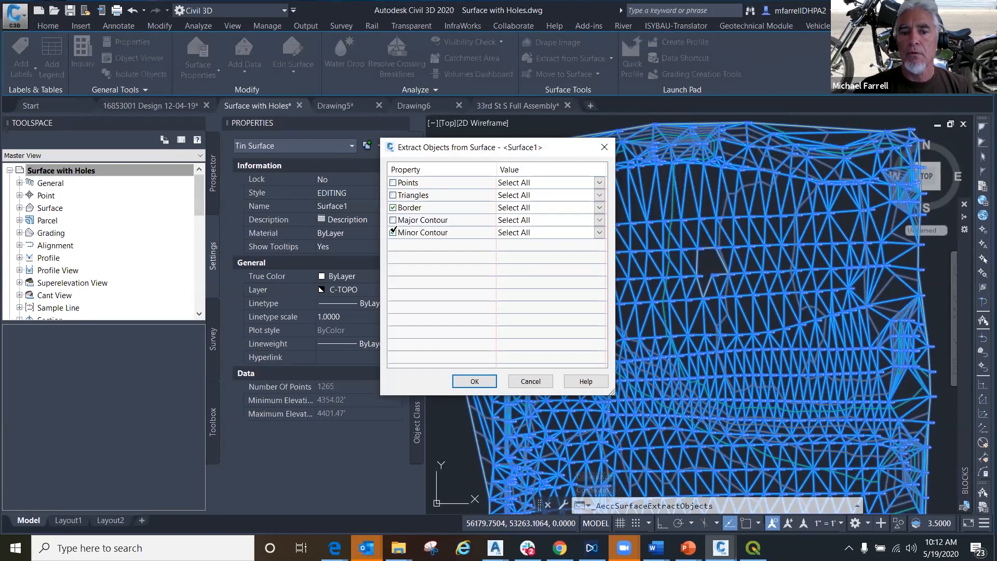
pyautogui.click(600, 208)
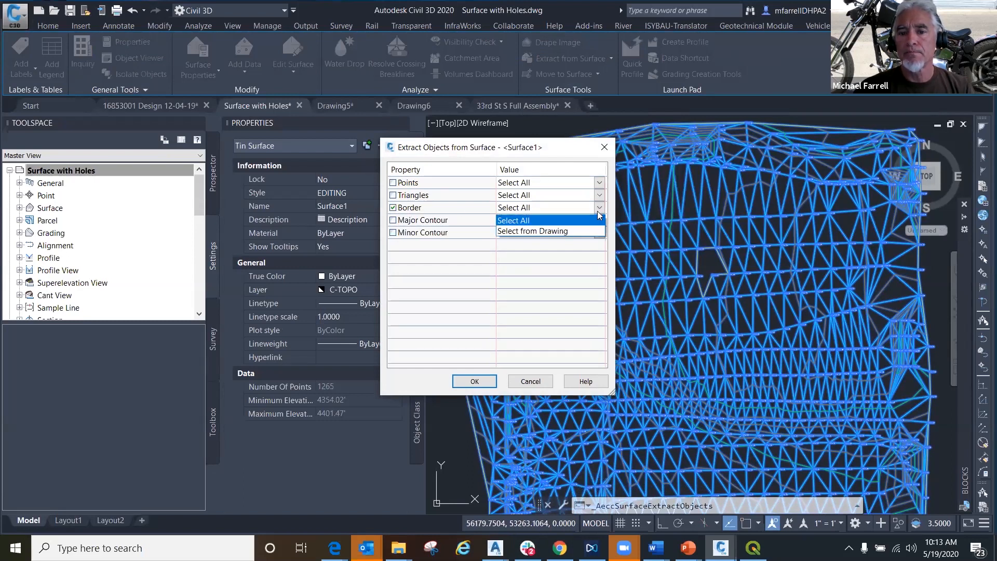
pyautogui.click(554, 233)
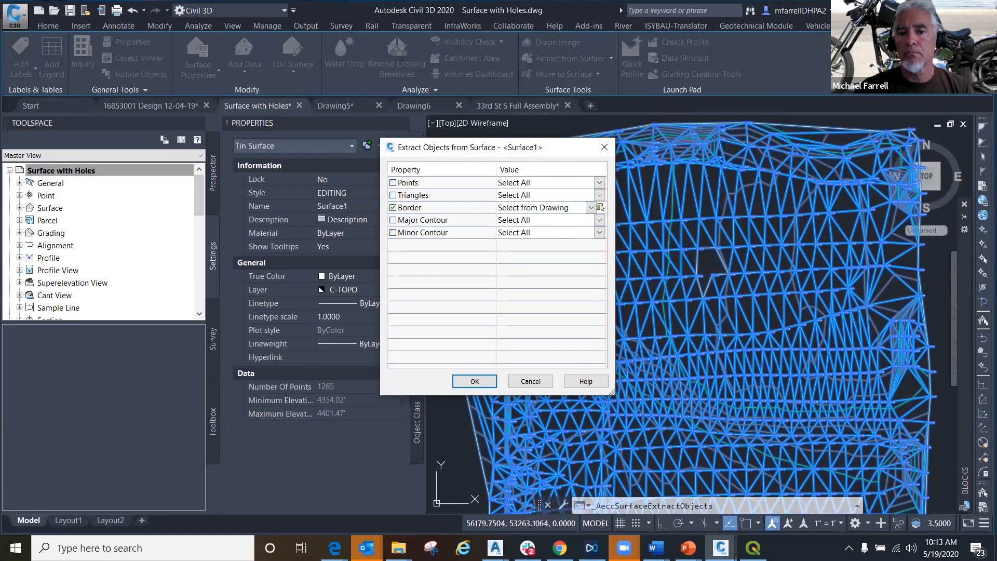
# - Pick the borders of the three holes in the drawing and extract them from Surface1
pyautogui.click(601, 208)
pyautogui.click(596, 197)
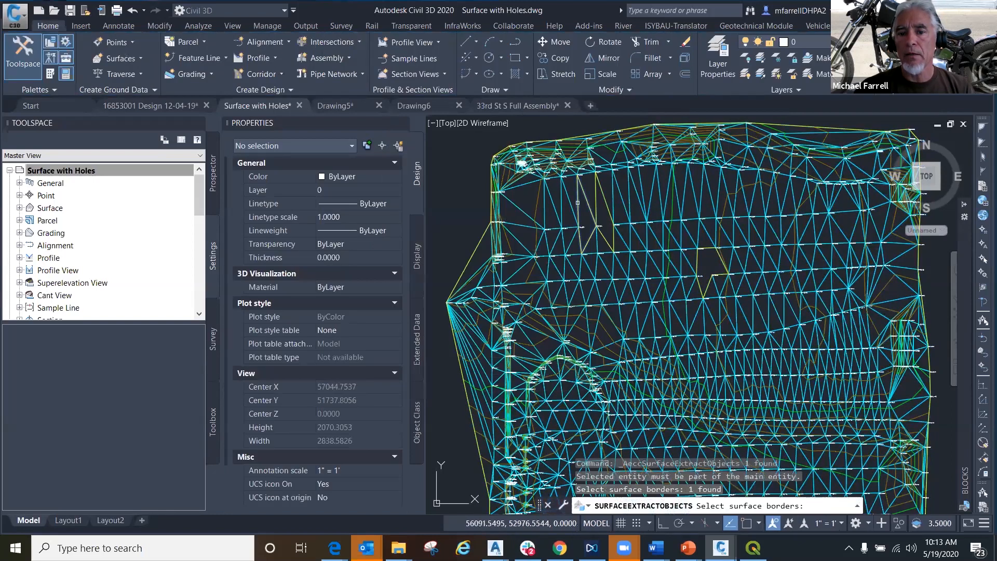
pyautogui.click(702, 257)
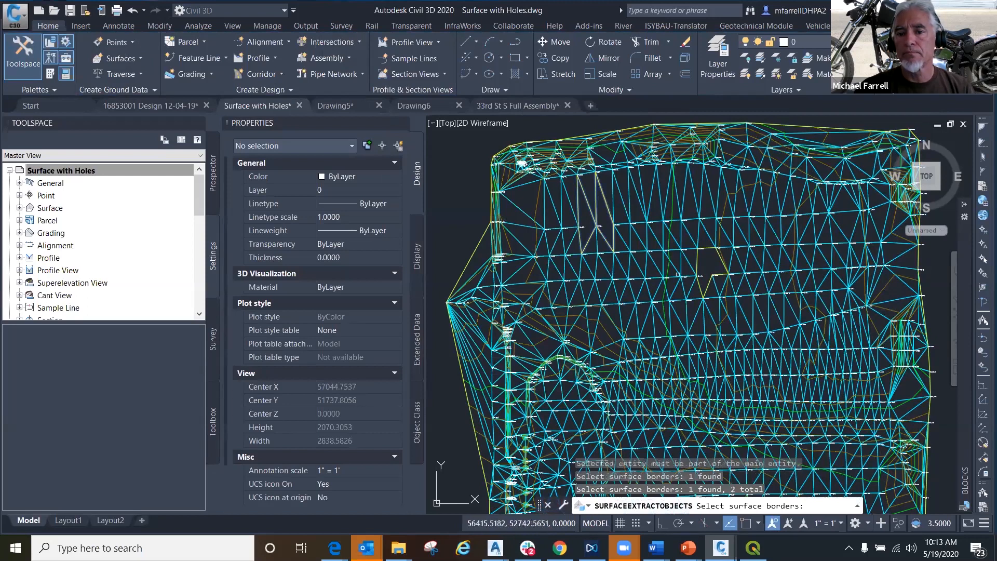
pyautogui.click(698, 256)
pyautogui.press('Return')
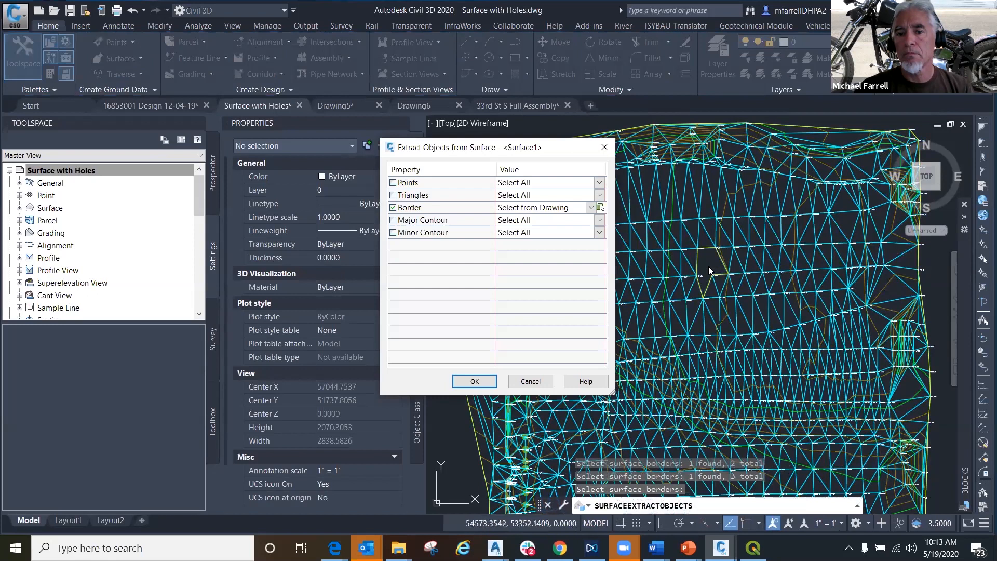
pyautogui.click(474, 381)
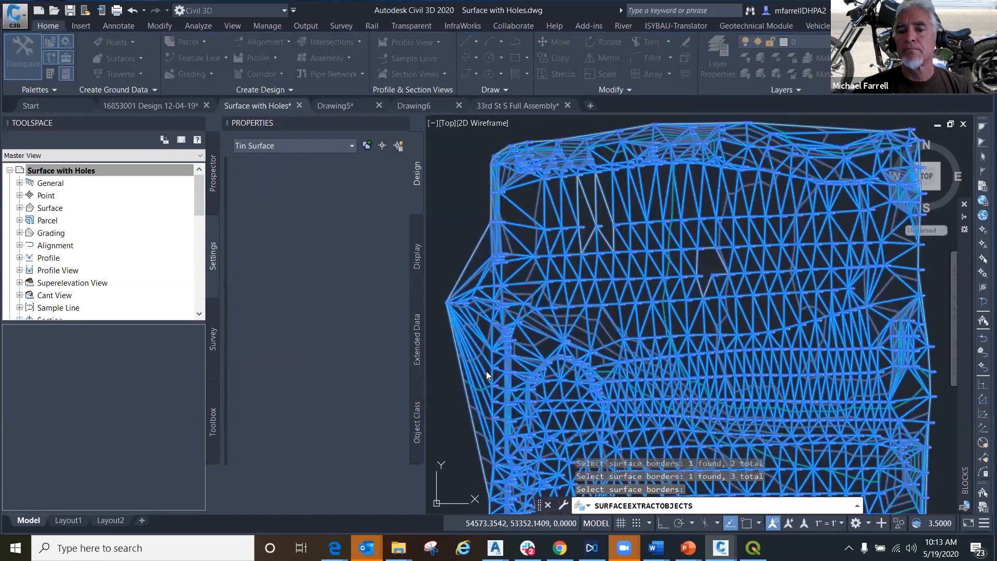
pyautogui.press('Escape')
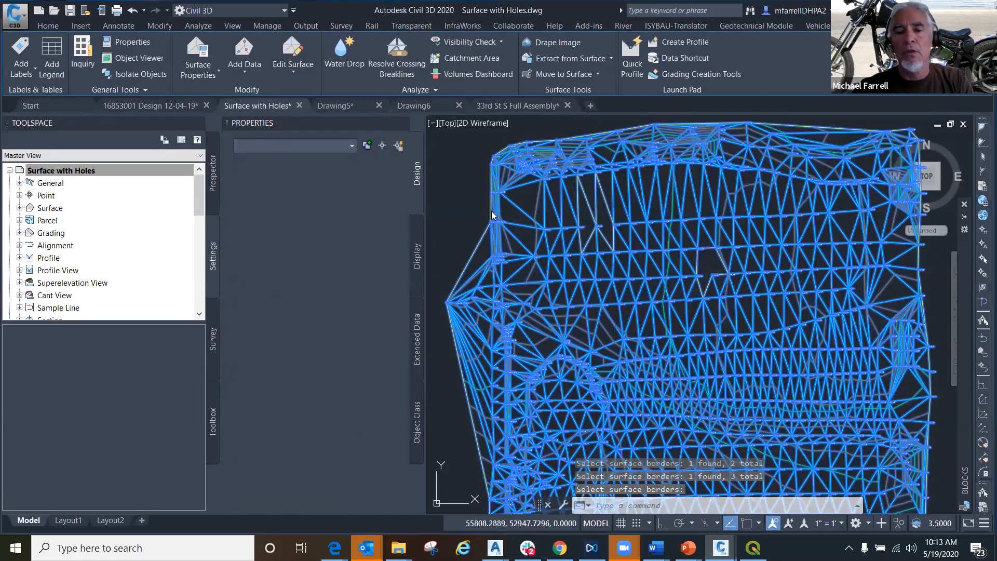
# - Select all the extracted 3D polylines around the holes with Select Similar
pyautogui.click(580, 188)
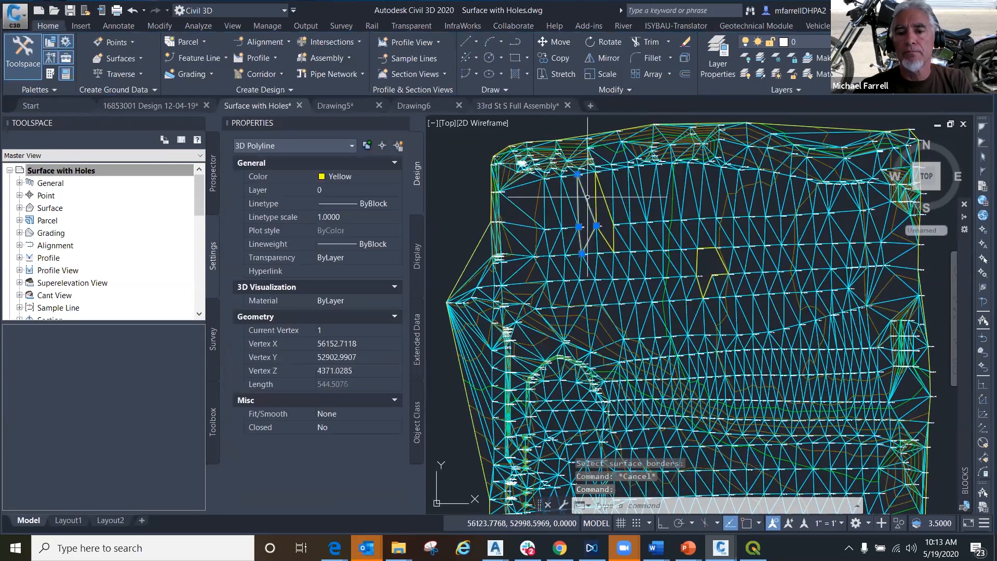
pyautogui.rightClick(580, 188)
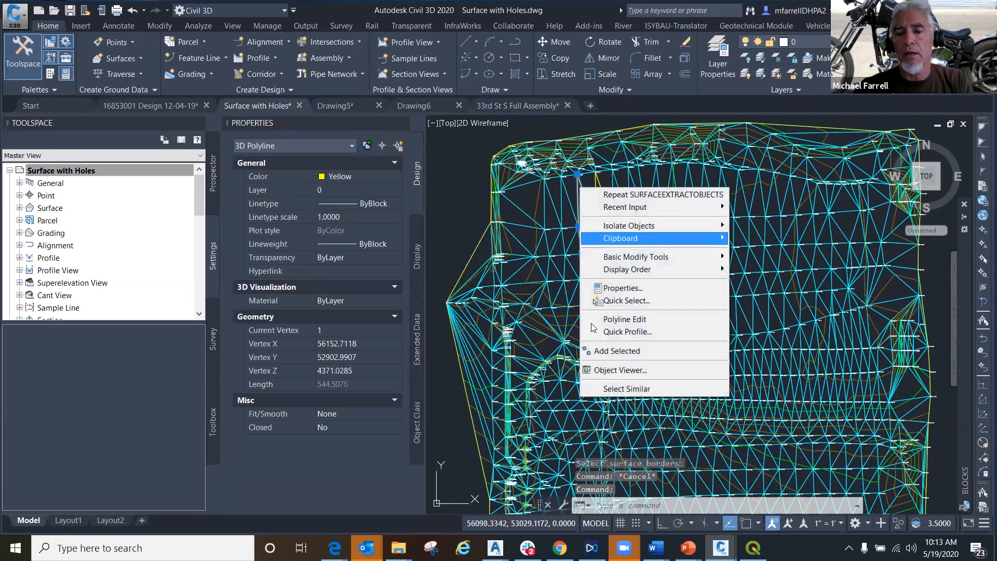
pyautogui.click(612, 390)
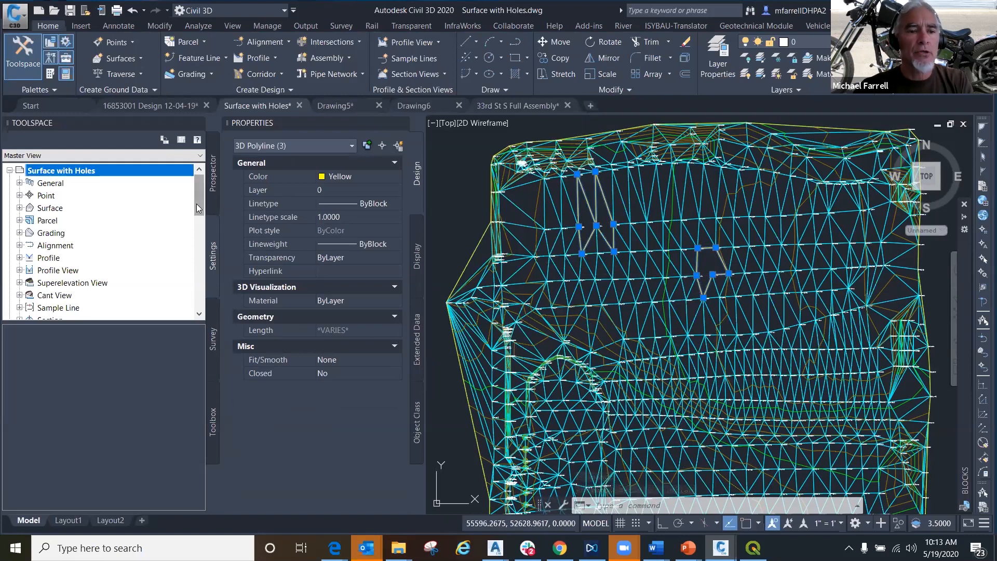
# - Add the selected polylines to Surface1 as a Show boundary named Patched Holes, with non-destructive breakline off and a mid-ordinate distance of 1.00'
pyautogui.click(23, 207)
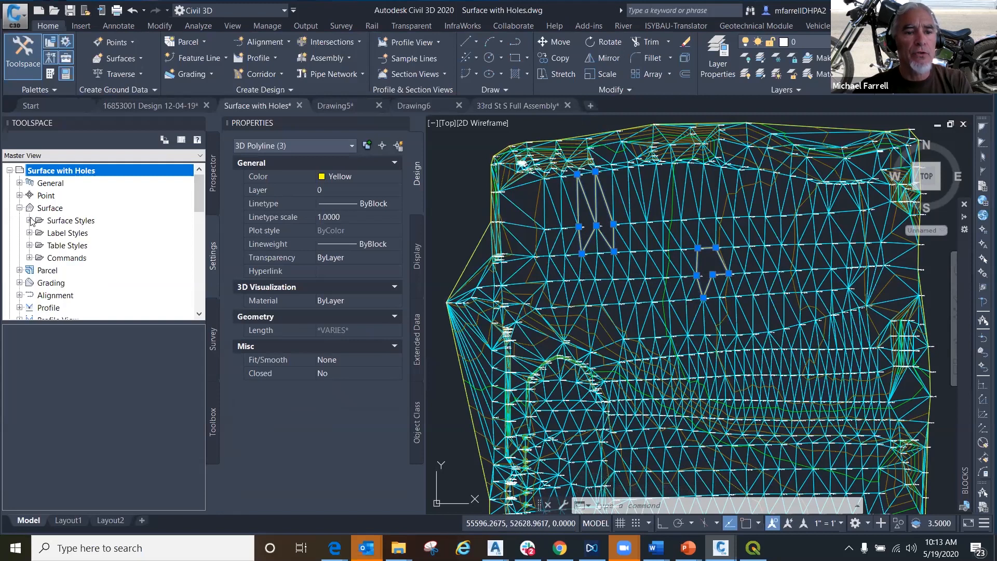
pyautogui.click(213, 174)
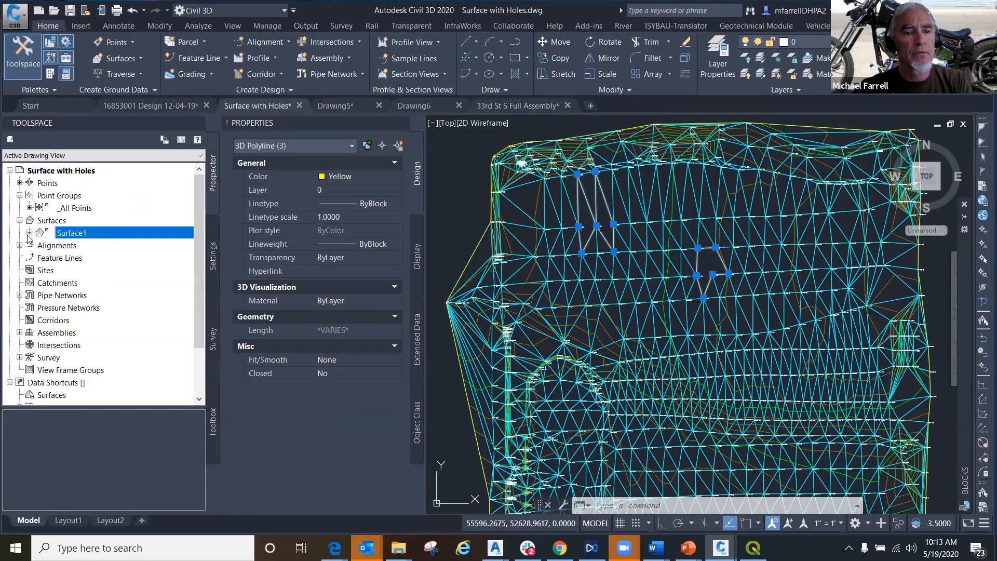
pyautogui.click(29, 233)
pyautogui.click(39, 270)
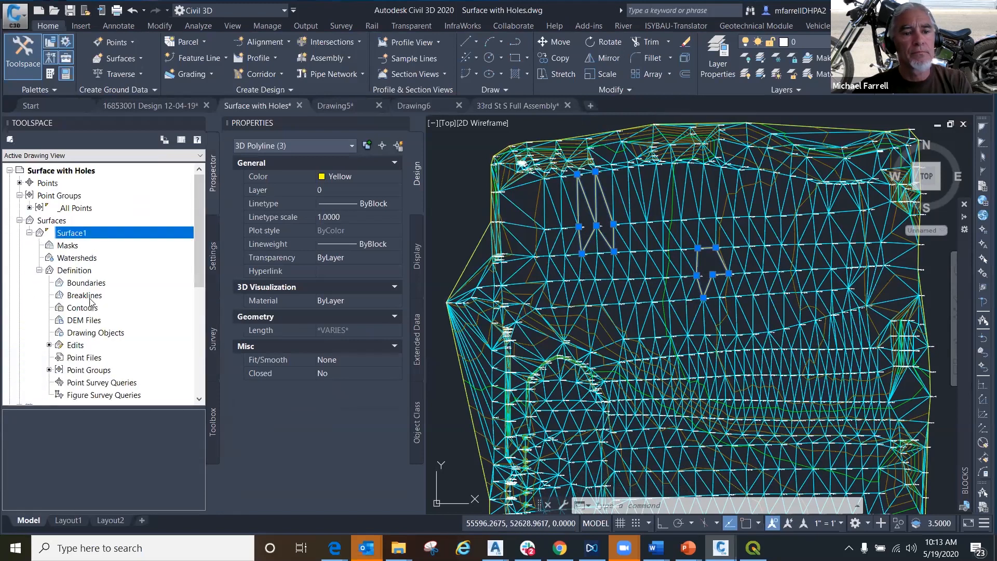
pyautogui.click(86, 284)
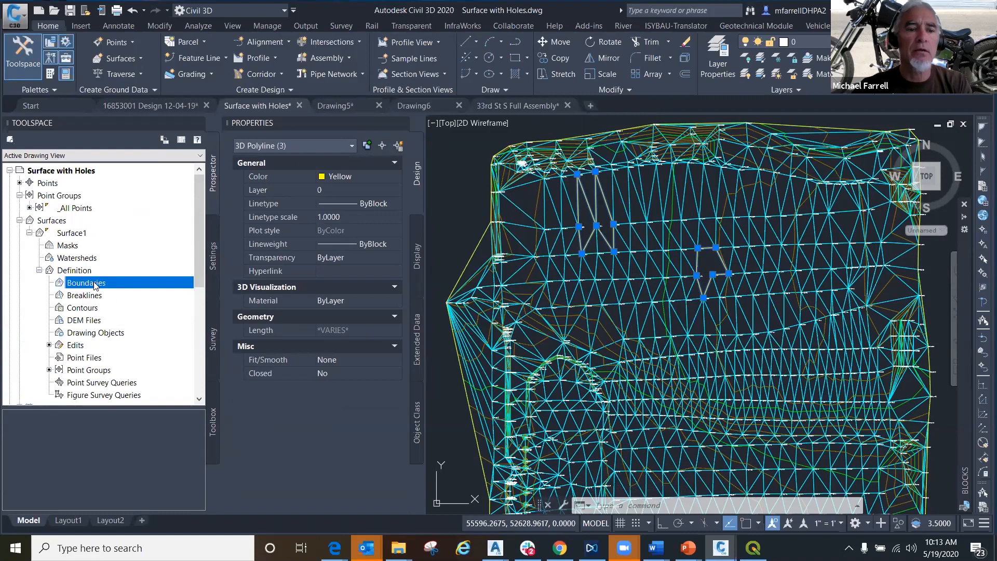
pyautogui.rightClick(94, 284)
pyautogui.click(147, 292)
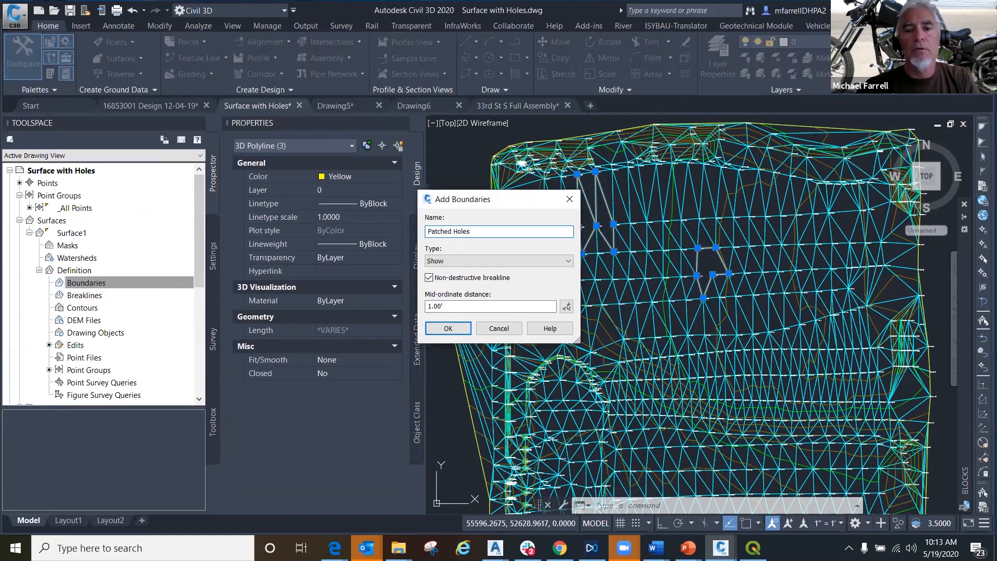
pyautogui.click(450, 262)
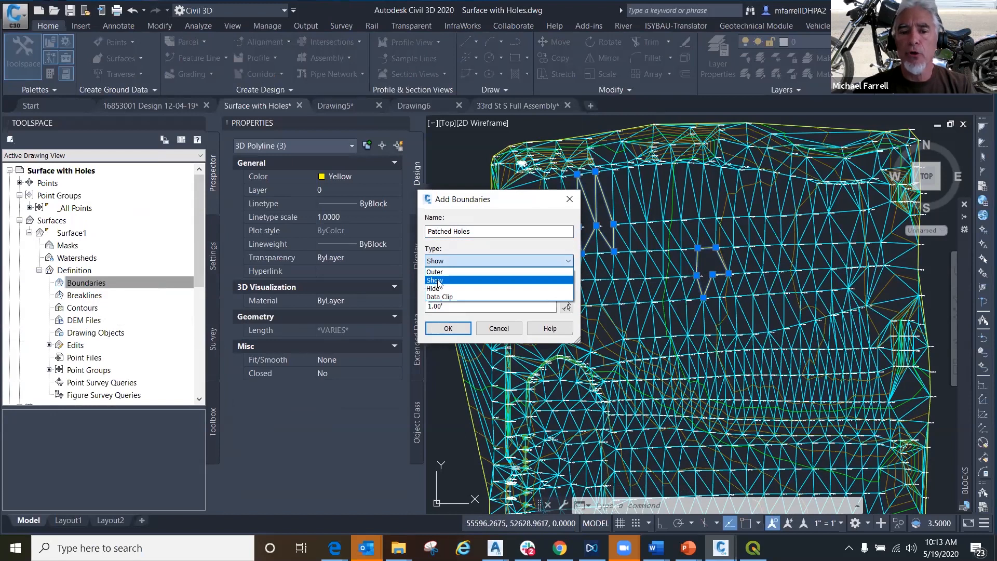
pyautogui.click(443, 284)
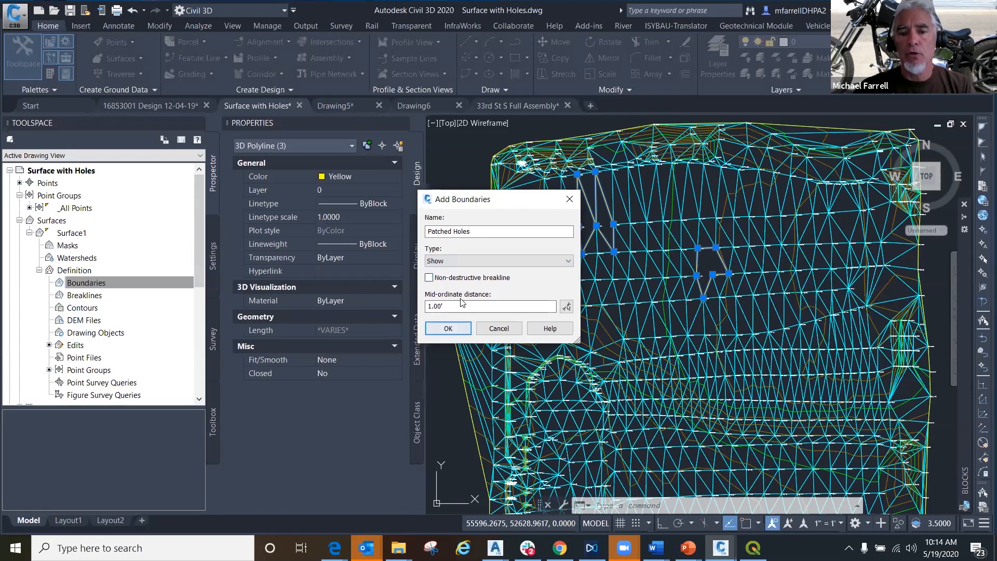
pyautogui.doubleClick(420, 307)
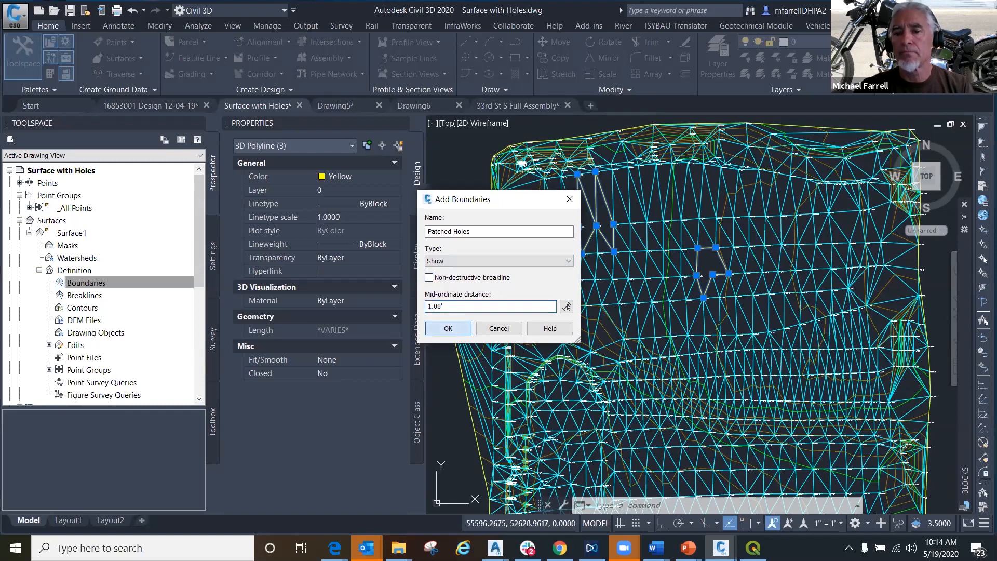
pyautogui.click(449, 328)
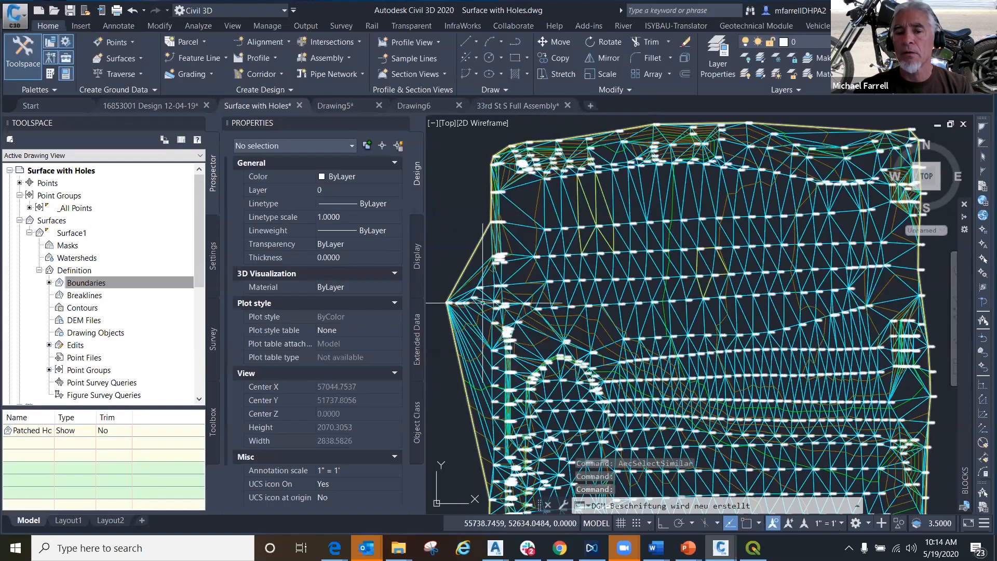
# - Check the patched holes in the Shaded visual style and return to 2D Wireframe
pyautogui.click(492, 123)
pyautogui.click(532, 202)
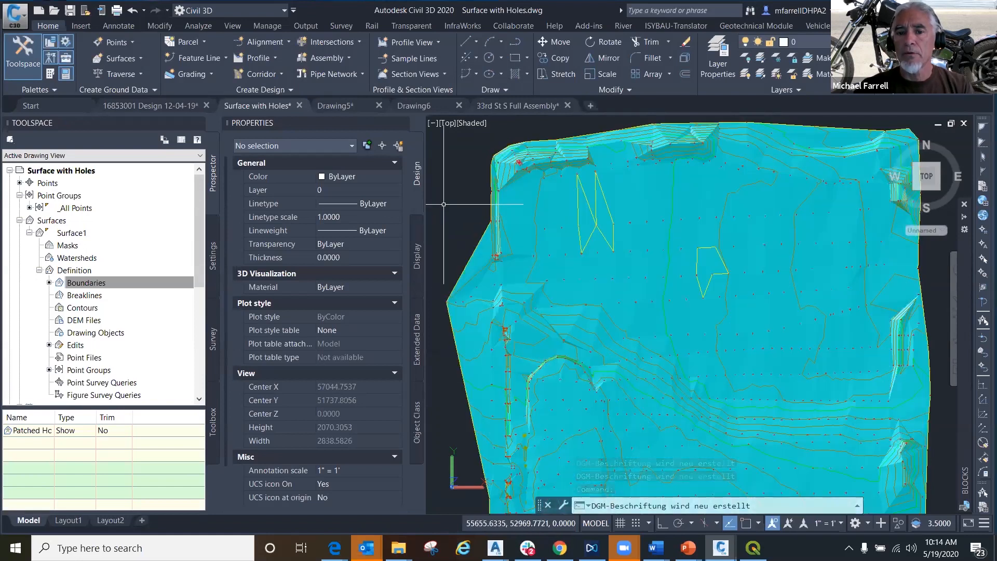
pyautogui.click(468, 123)
pyautogui.click(493, 148)
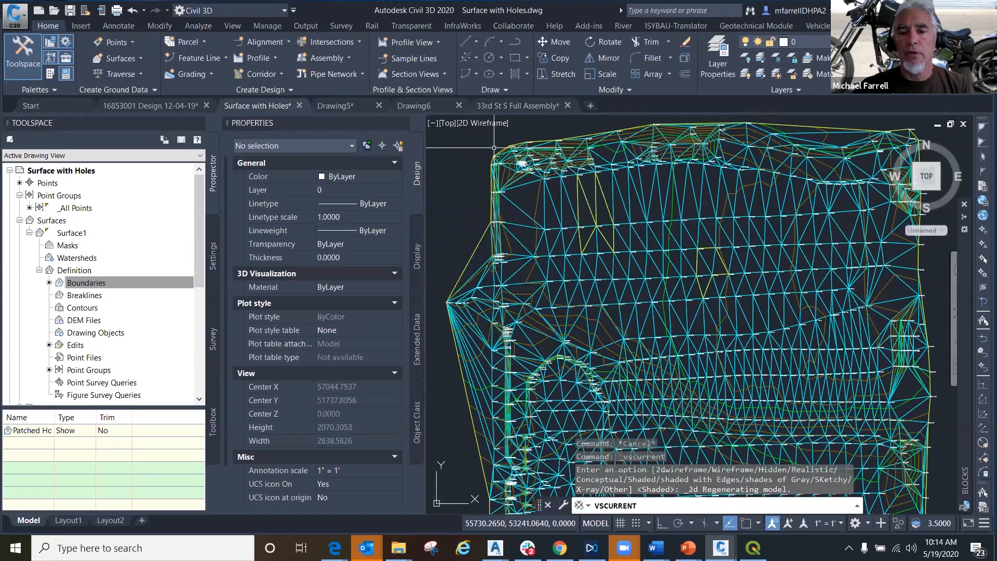
pyautogui.click(596, 193)
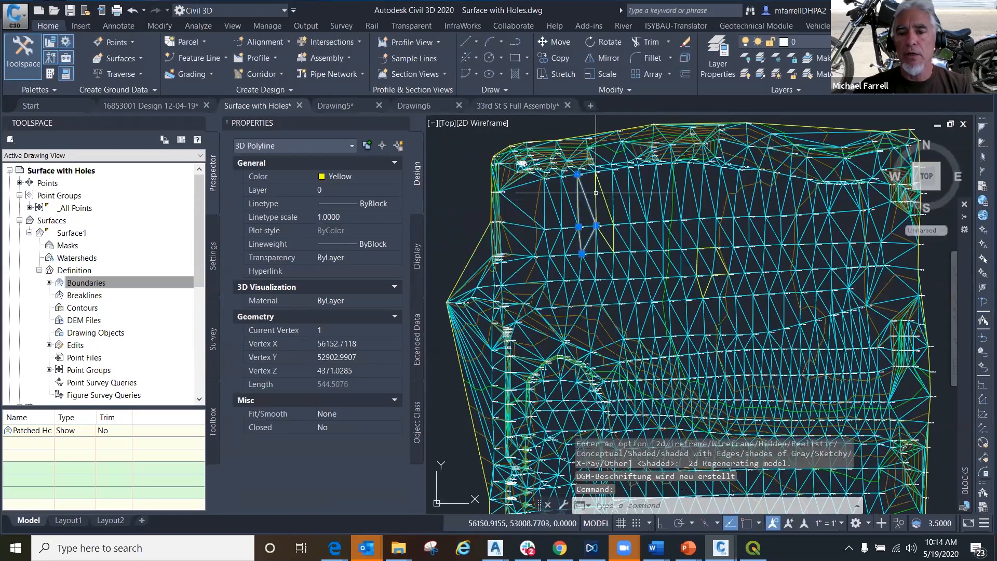
pyautogui.click(596, 193)
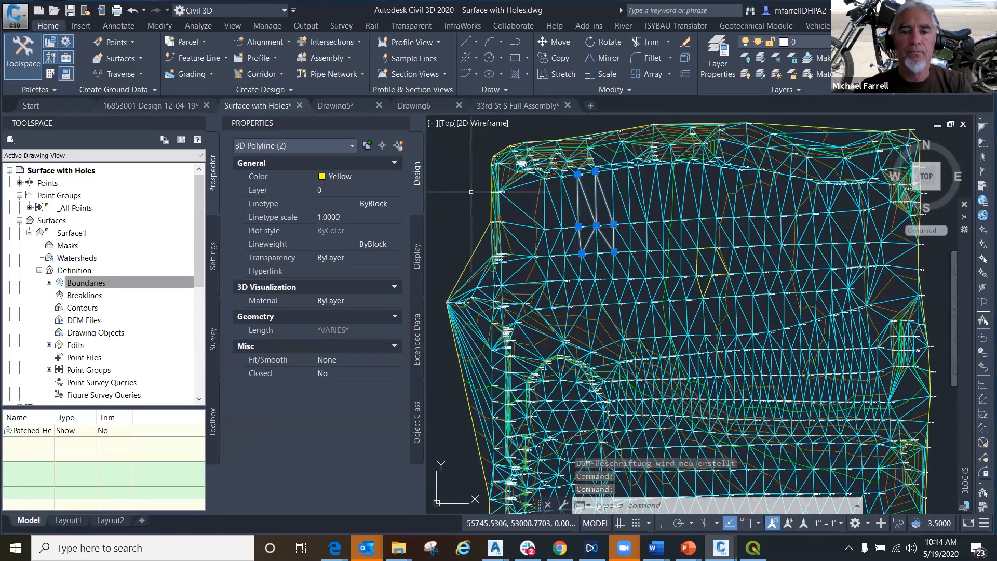
pyautogui.press('Escape')
pyautogui.press('Escape')
pyautogui.press('Escape')
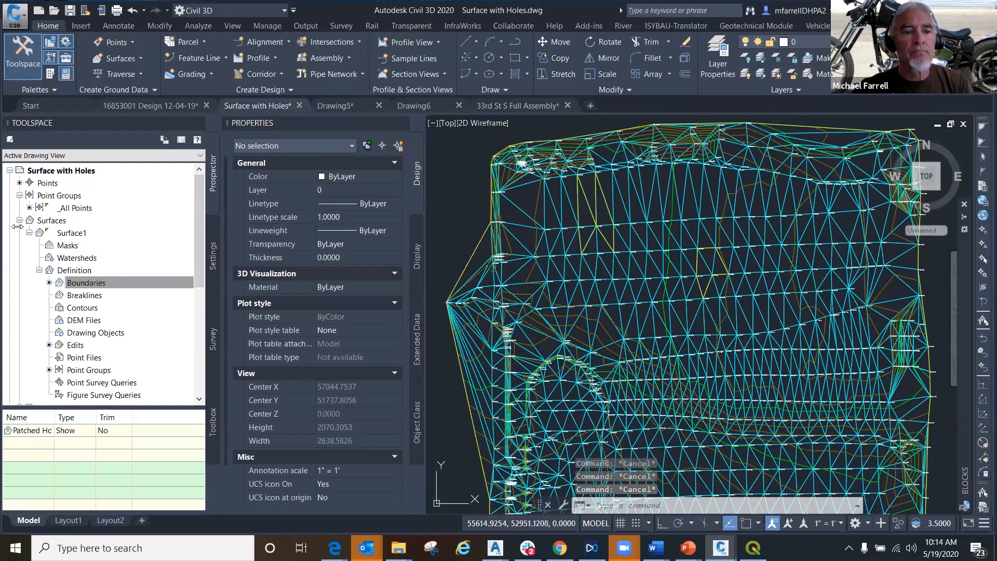
# - Review the build options and the list of operations in Surface1's definition properties
pyautogui.rightClick(71, 233)
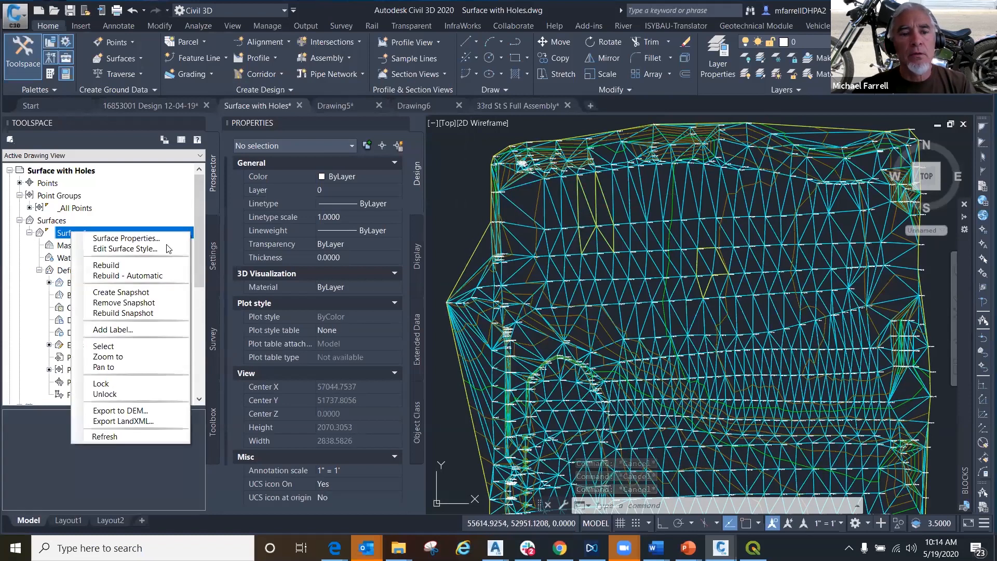
pyautogui.click(150, 238)
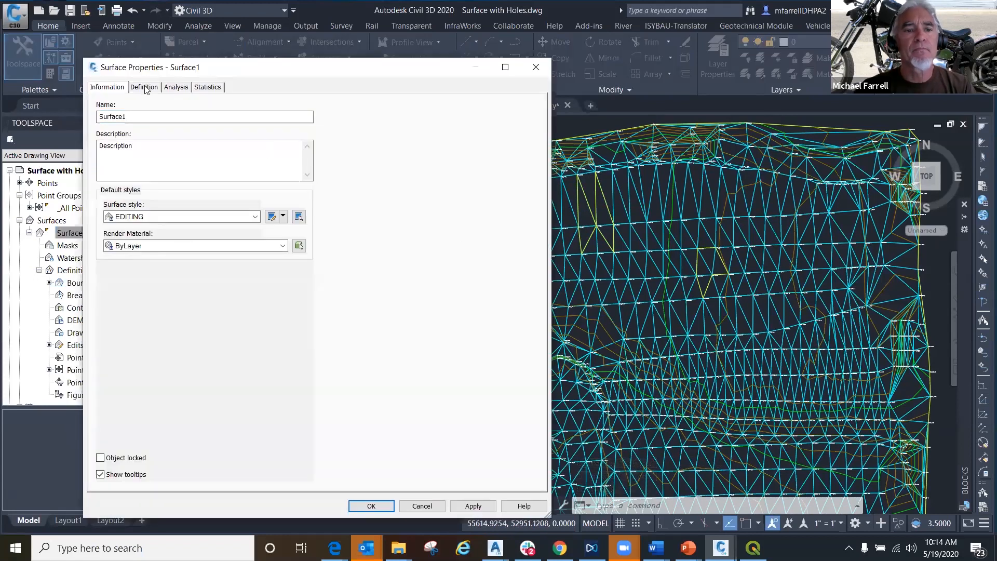
pyautogui.click(144, 87)
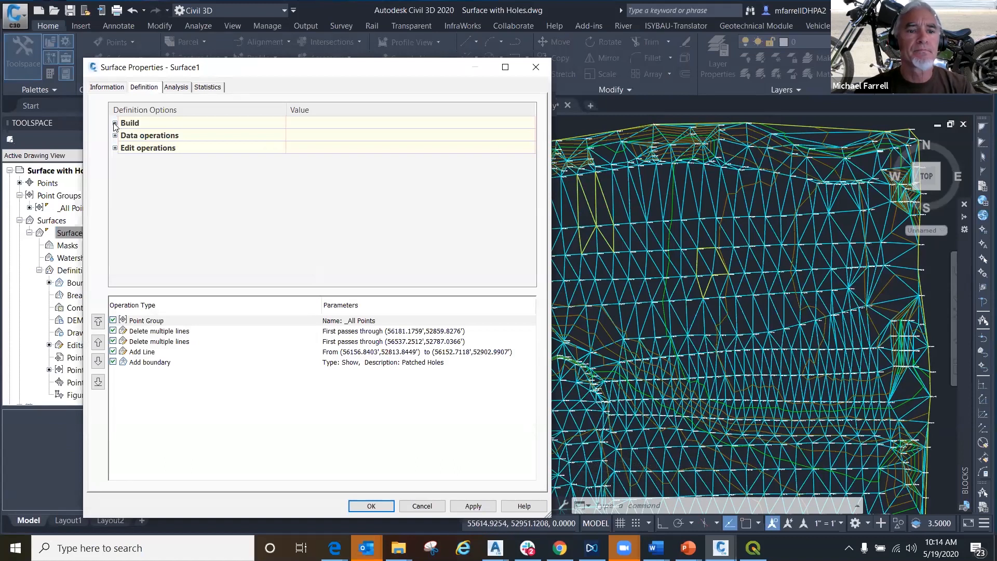
pyautogui.click(115, 123)
pyautogui.click(159, 137)
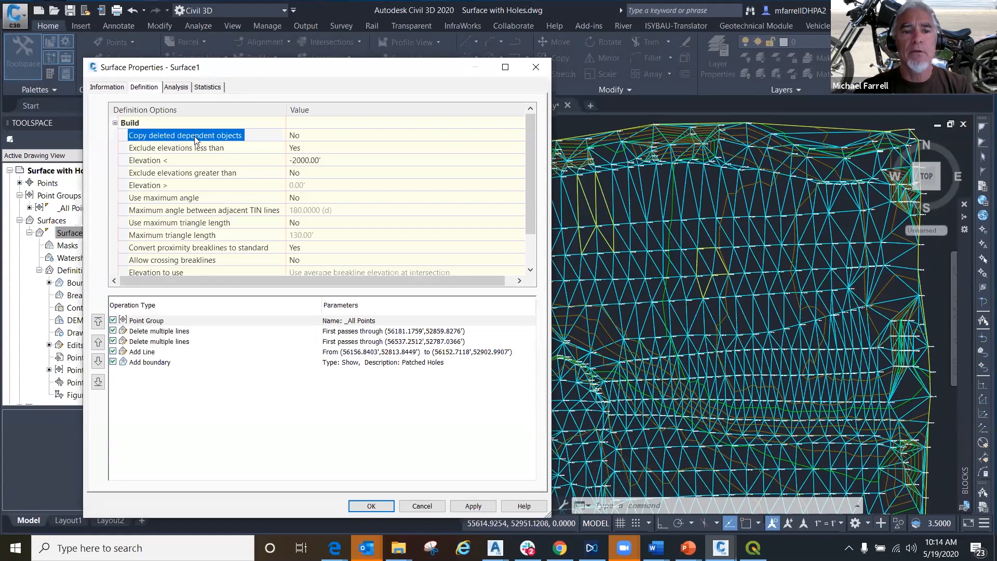
pyautogui.click(538, 88)
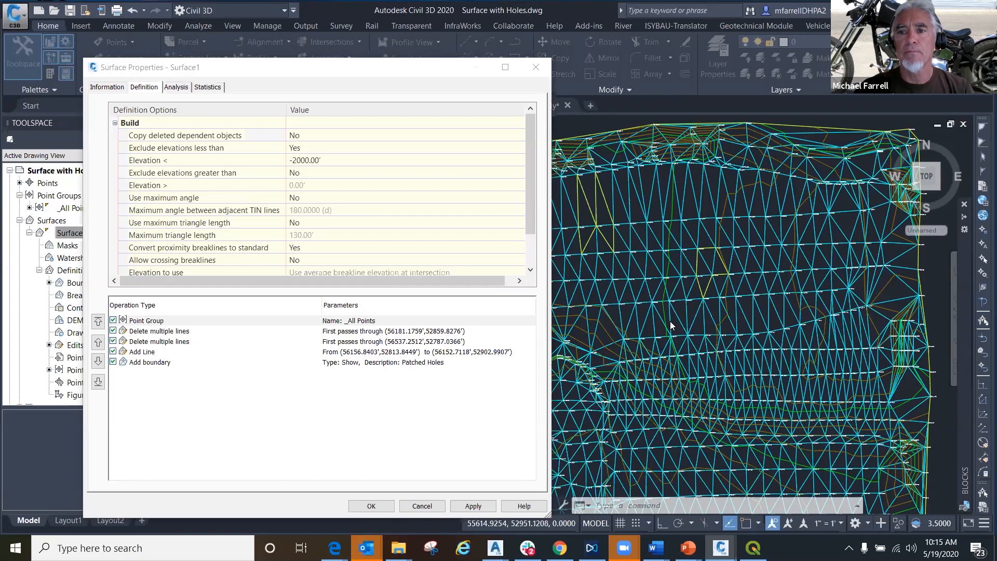
# - Set Copy deleted dependent objects to Yes in Surface1's build options, rebuild the surface and close its properties
pyautogui.click(200, 136)
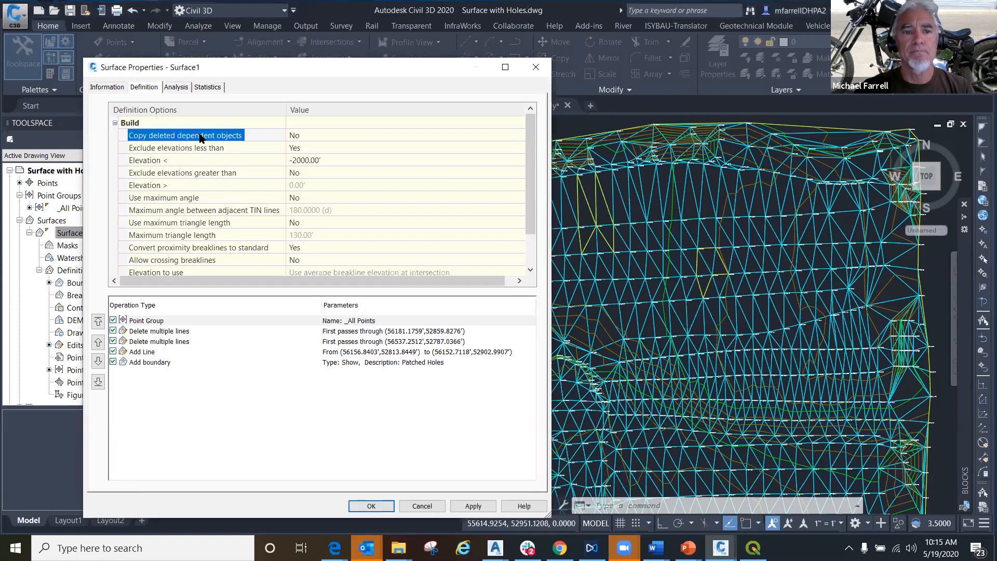
pyautogui.click(304, 139)
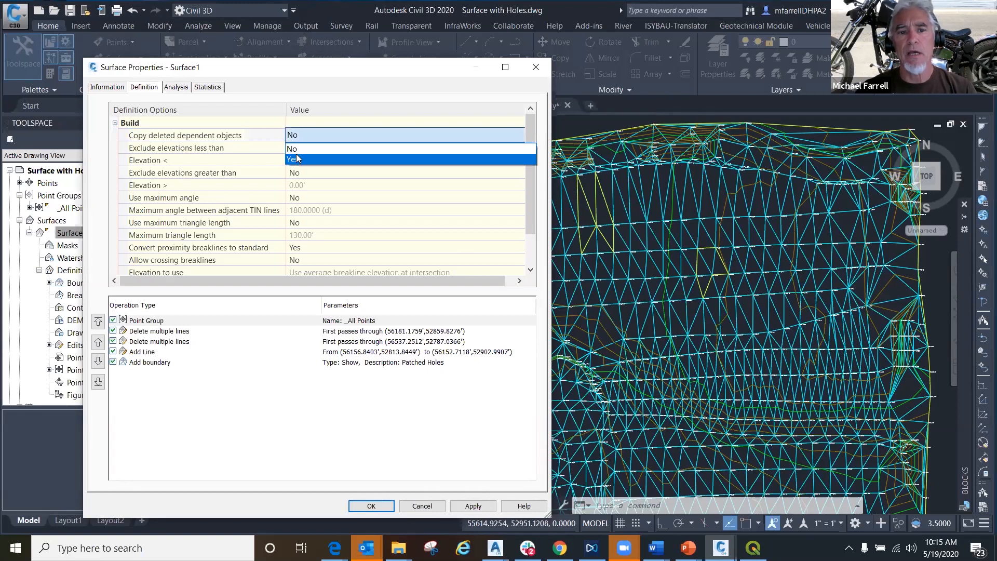
pyautogui.click(294, 148)
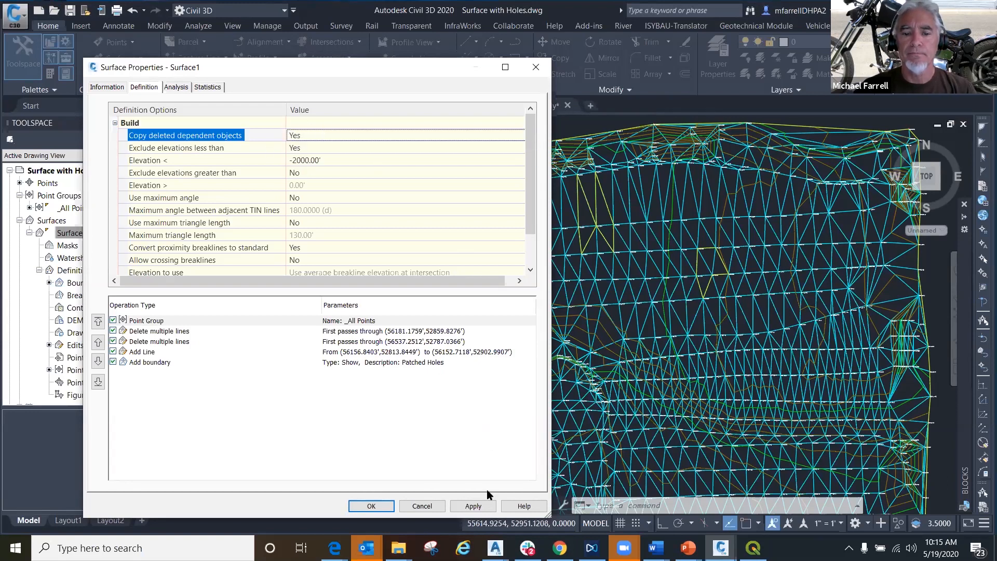
pyautogui.click(469, 507)
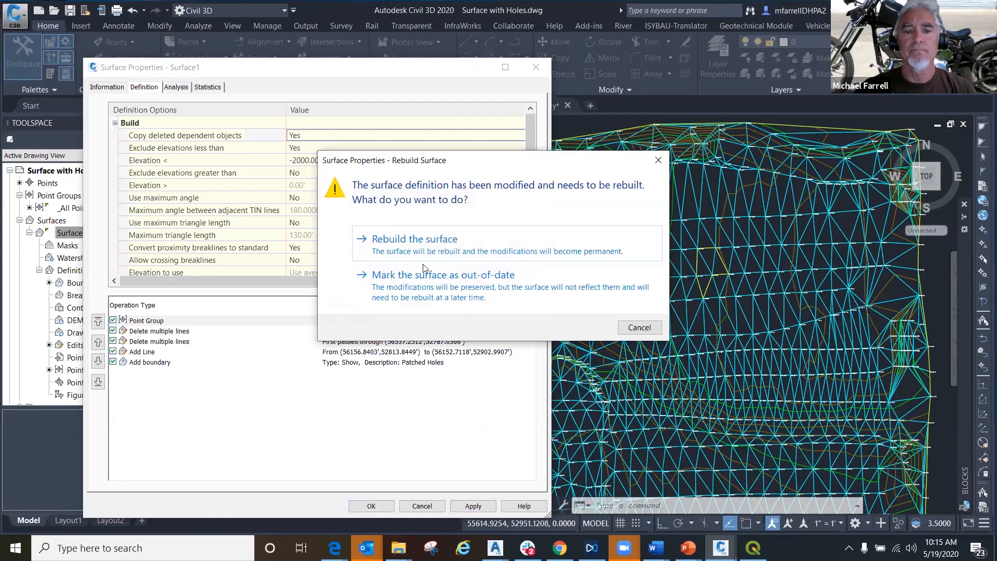
pyautogui.click(419, 242)
pyautogui.click(371, 506)
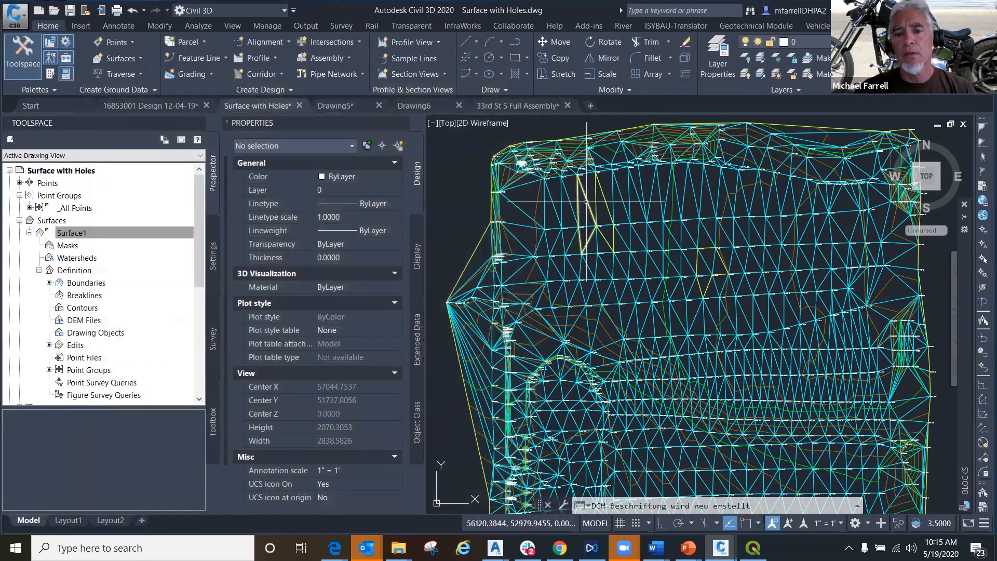
# - Erase all the yellow 3D polylines around the patched holes using Select Similar, and regenerate the drawing
pyautogui.click(597, 198)
pyautogui.rightClick(595, 200)
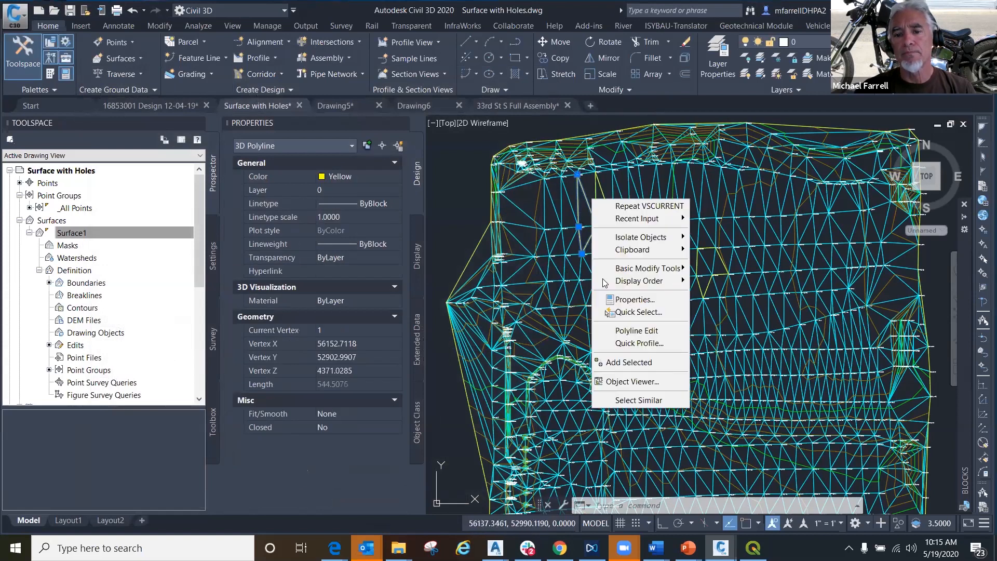
pyautogui.click(639, 400)
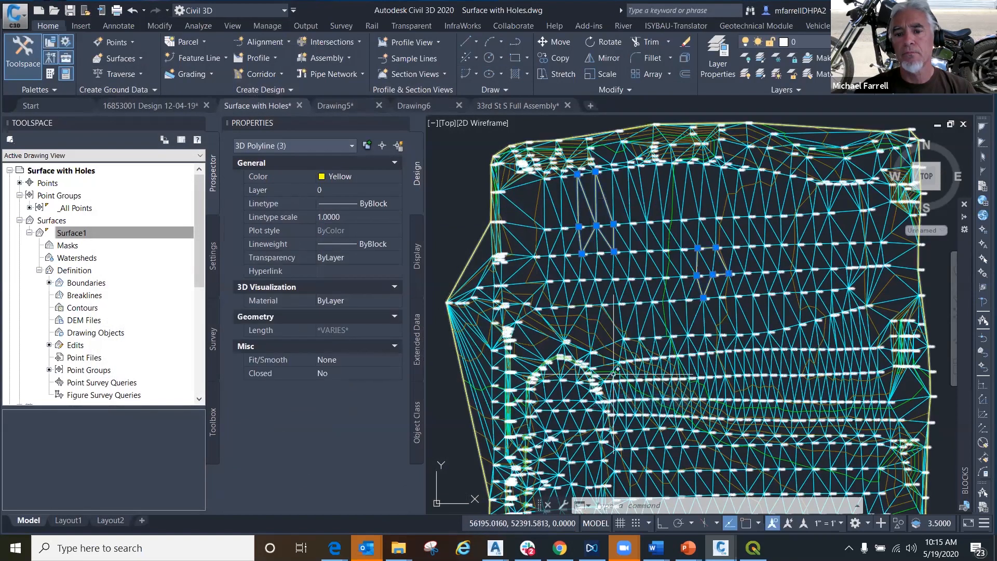
pyautogui.scroll(-5, 603, 334)
pyautogui.moveTo(602, 334); pyautogui.dragTo(537, 265, button='middle')
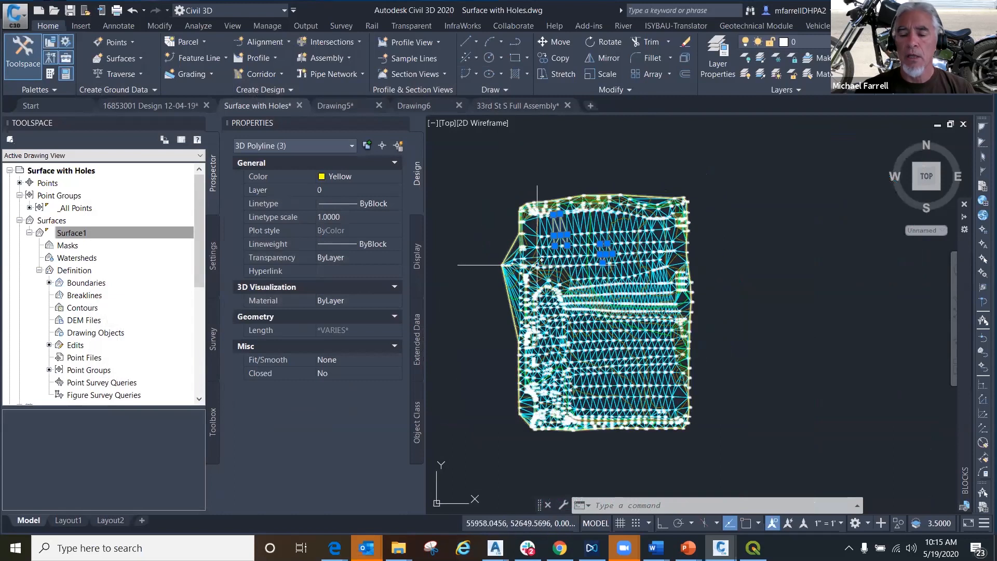
pyautogui.press('Delete')
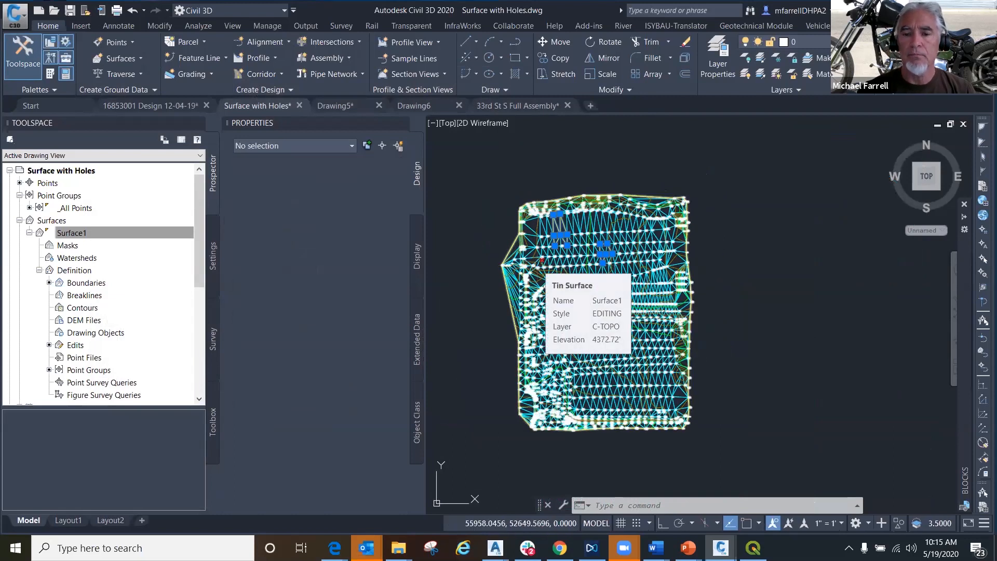
pyautogui.click(73, 232)
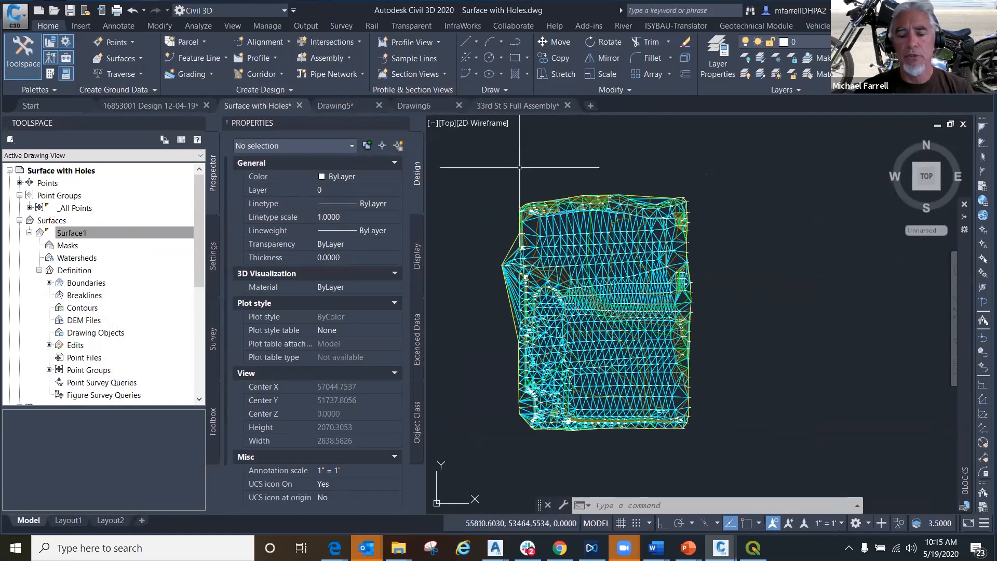
pyautogui.write('re')
pyautogui.press('Return')
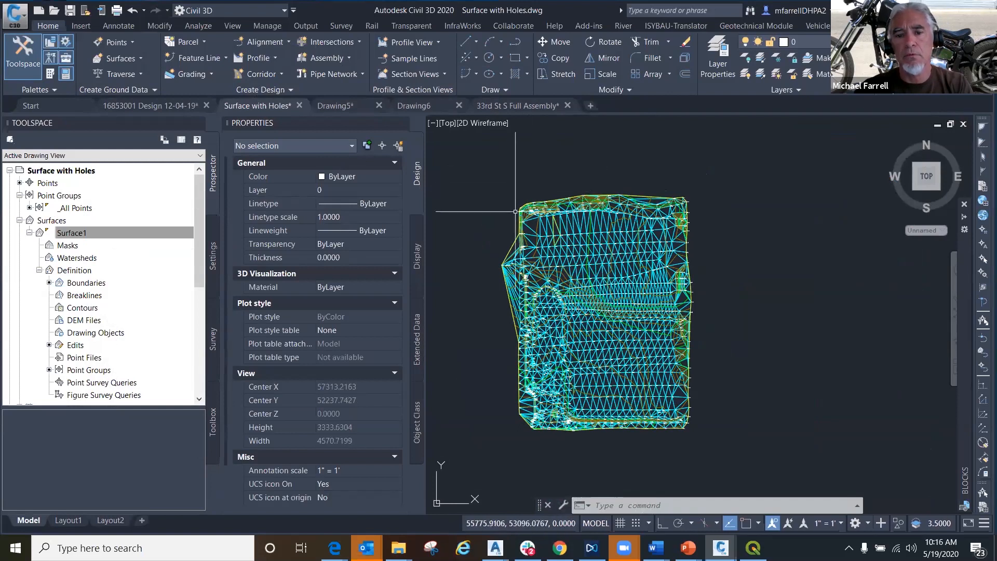
# - Undo the erasure of the 3D polylines around the patched holes
pyautogui.scroll(2, 516, 212)
pyautogui.scroll(2, 517, 213)
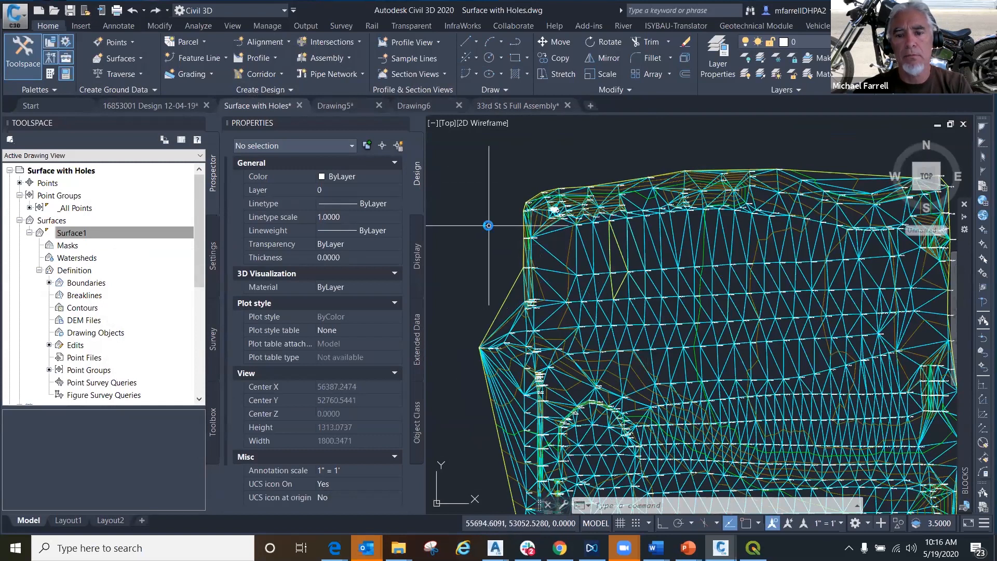
pyautogui.hotkey('ctrl', 'z')
pyautogui.hotkey('ctrl', 'z')
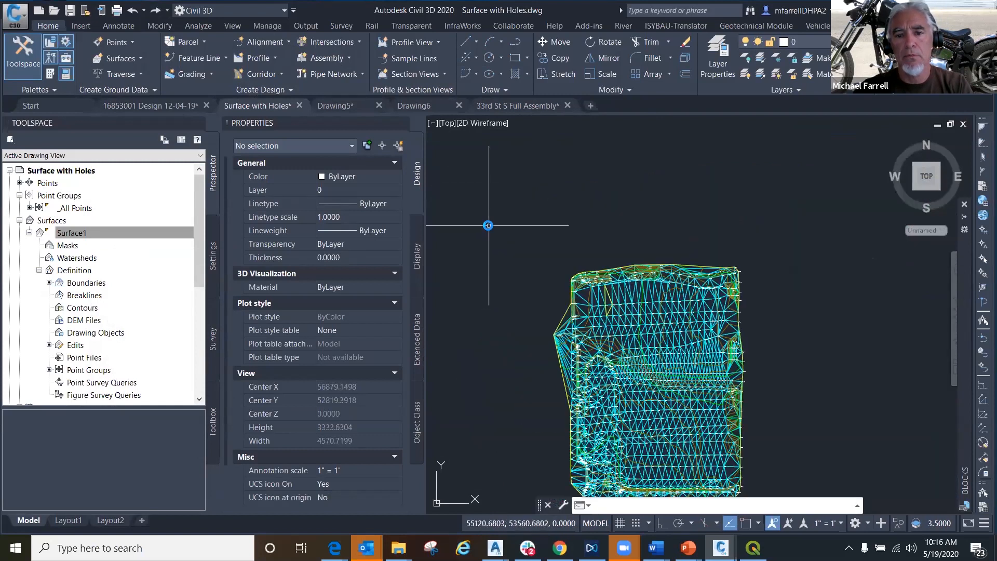
pyautogui.hotkey('ctrl', 'z')
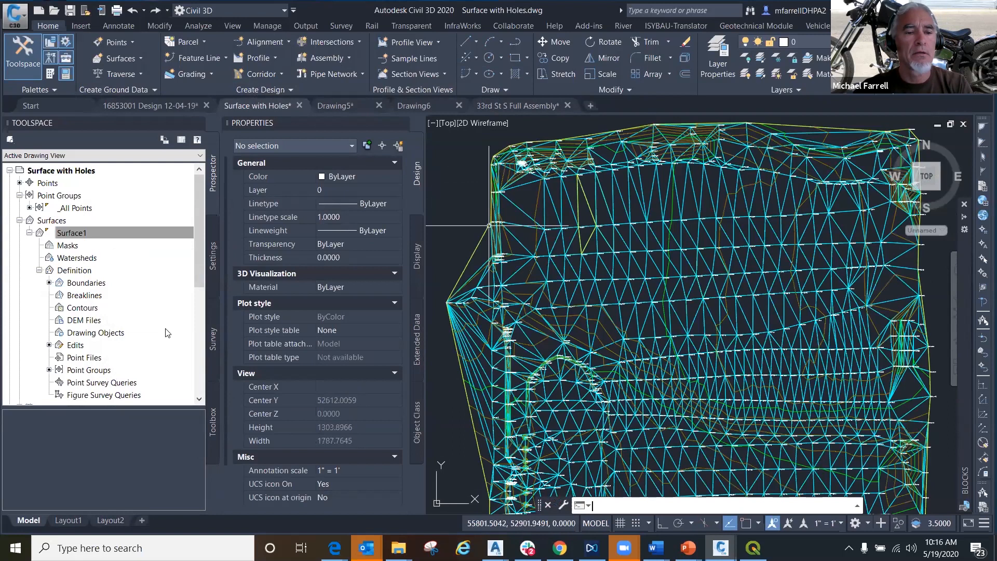
# - Set Copy deleted dependent objects to No in Surface1's build options, rebuild the surface and close its properties
pyautogui.rightClick(79, 235)
pyautogui.click(111, 244)
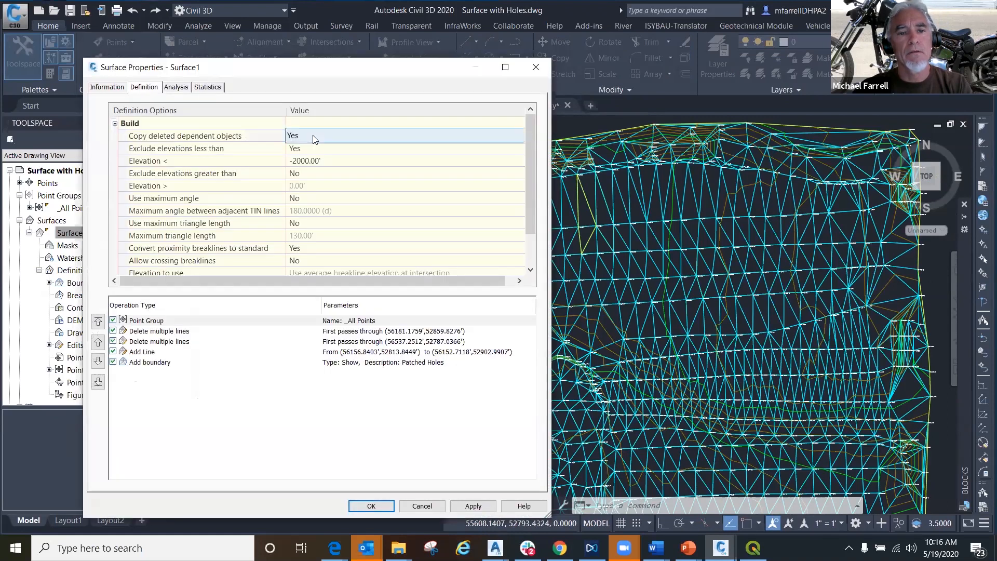
pyautogui.click(312, 139)
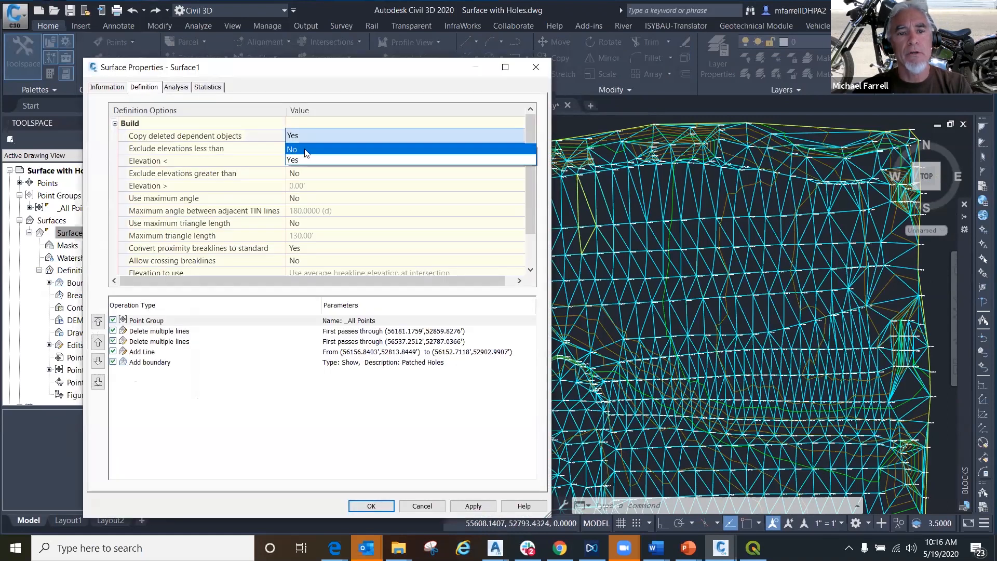
pyautogui.click(307, 149)
pyautogui.click(474, 507)
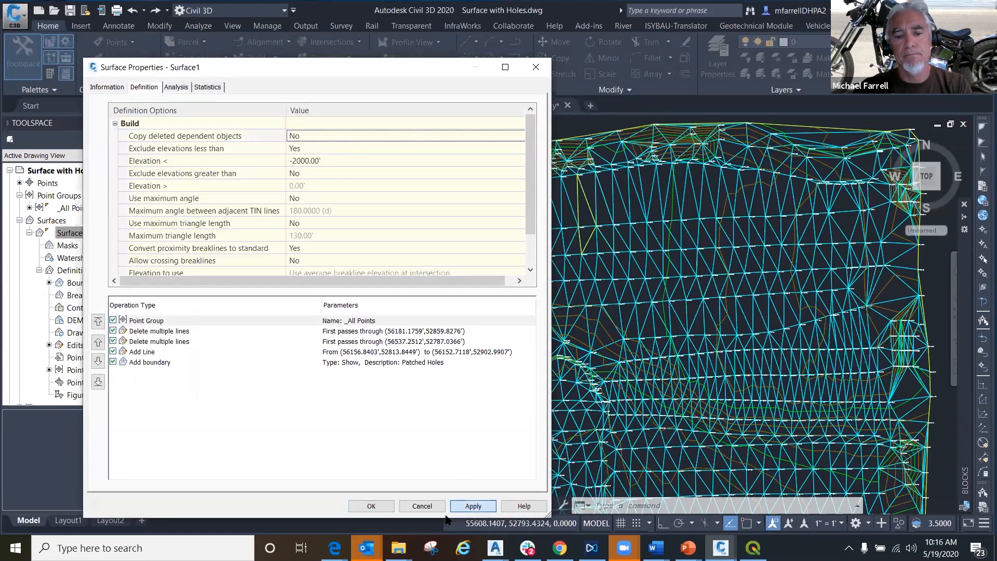
pyautogui.click(381, 240)
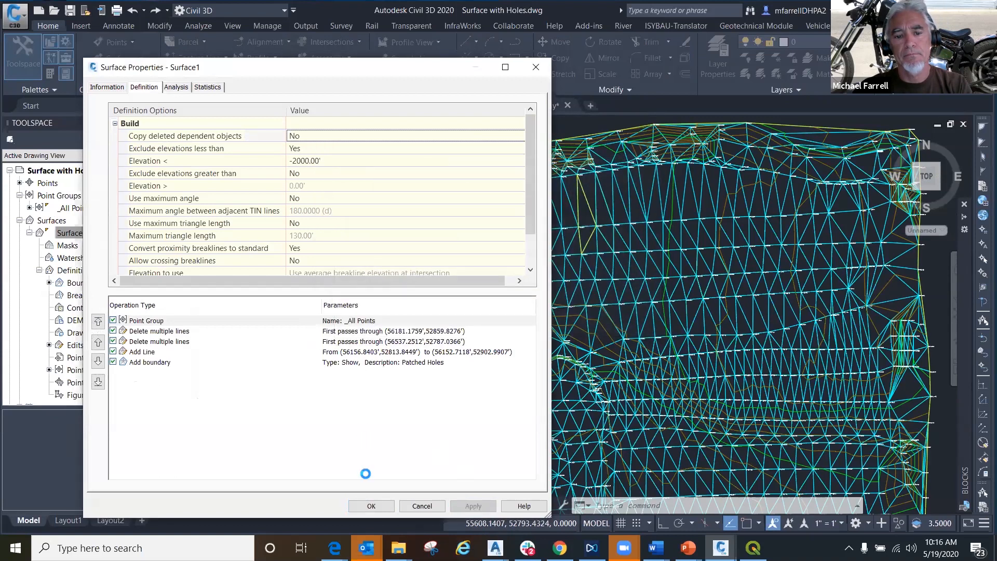
pyautogui.click(372, 506)
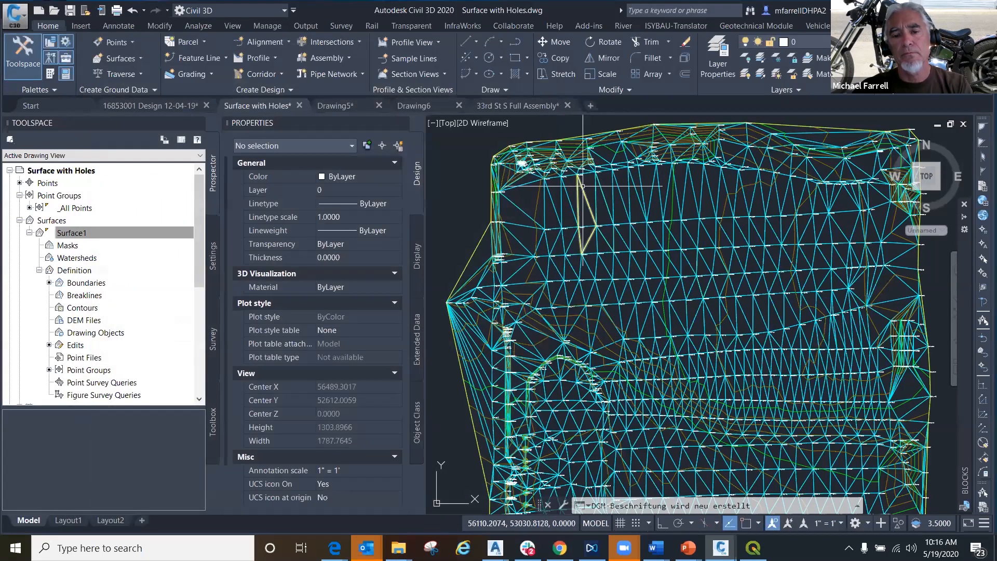
# - Select all the 3D hole-border polylines with Select Similar and erase them
pyautogui.click(582, 186)
pyautogui.rightClick(591, 207)
pyautogui.click(622, 407)
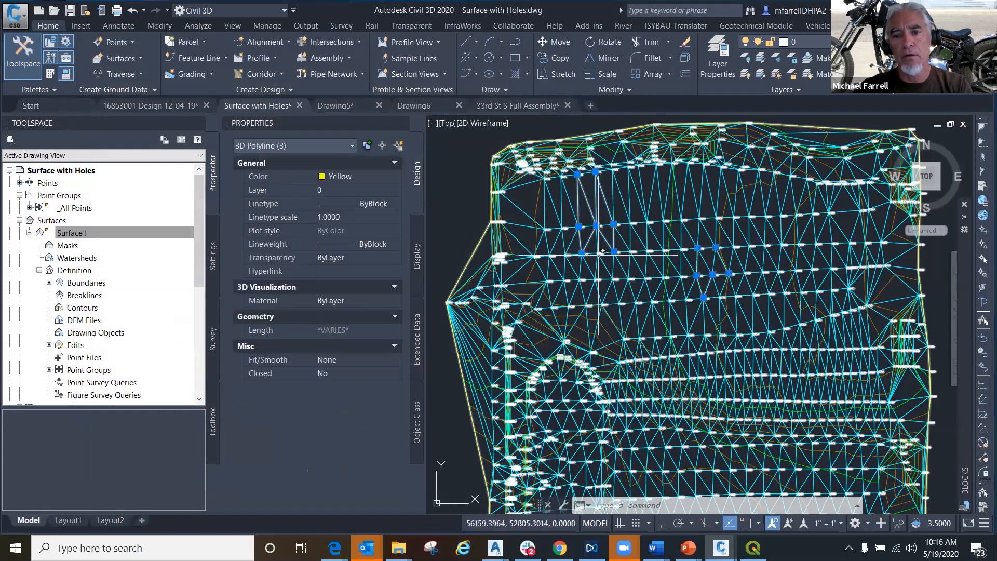
pyautogui.press('Escape')
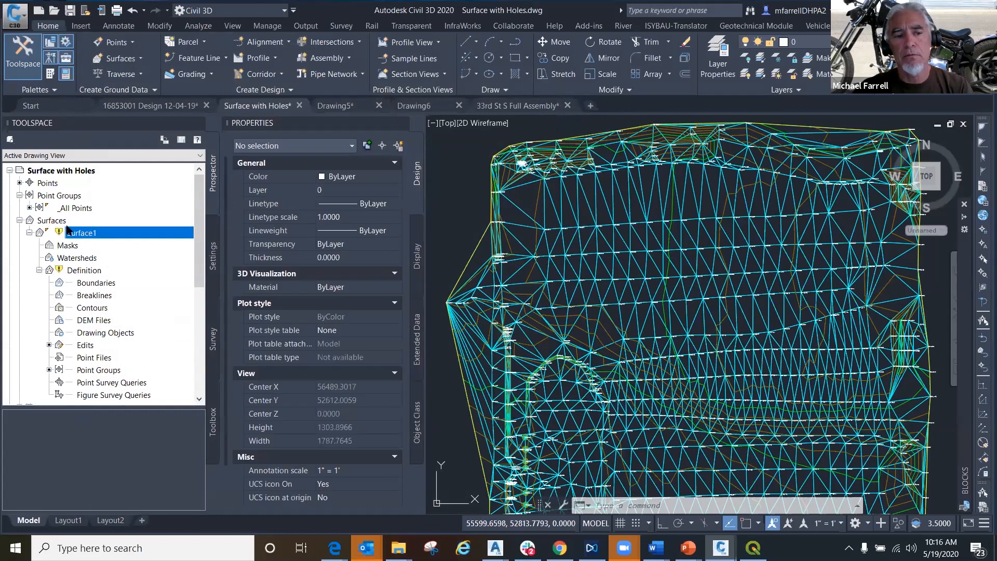
# - Rebuild Surface1 and undo the last three commands, back through the polyline erase and the similar-object selection
pyautogui.rightClick(73, 234)
pyautogui.click(92, 267)
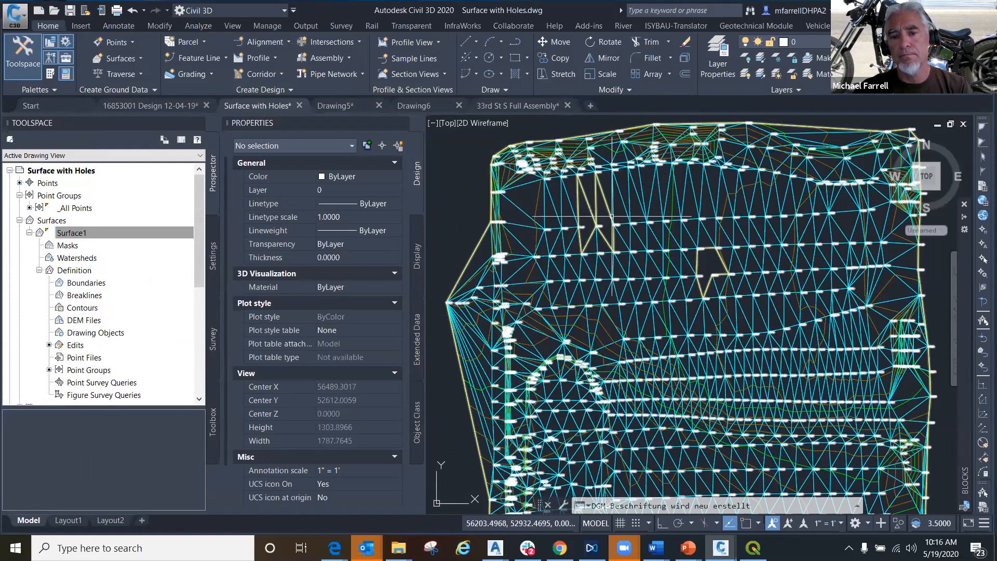
pyautogui.click(144, 11)
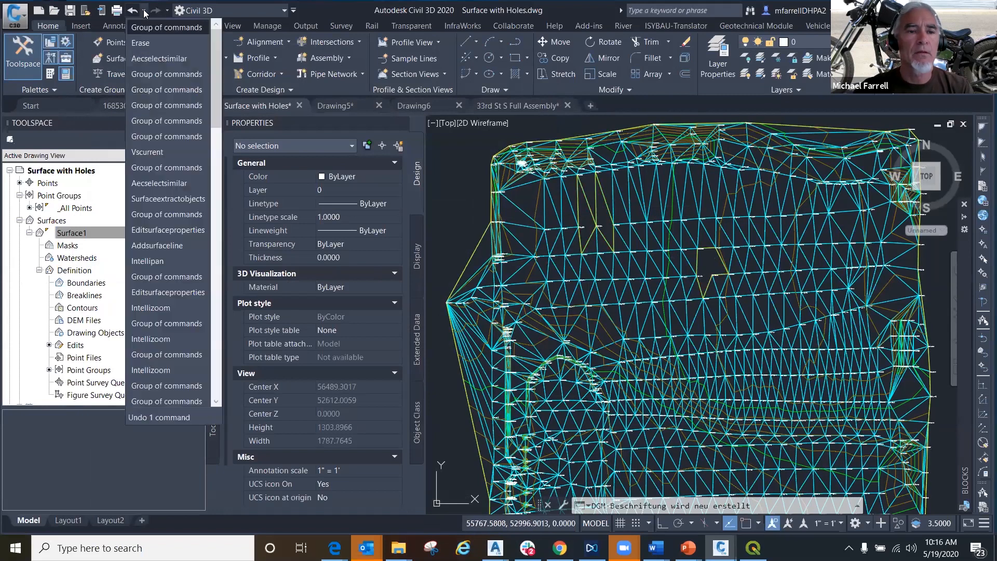
pyautogui.click(141, 63)
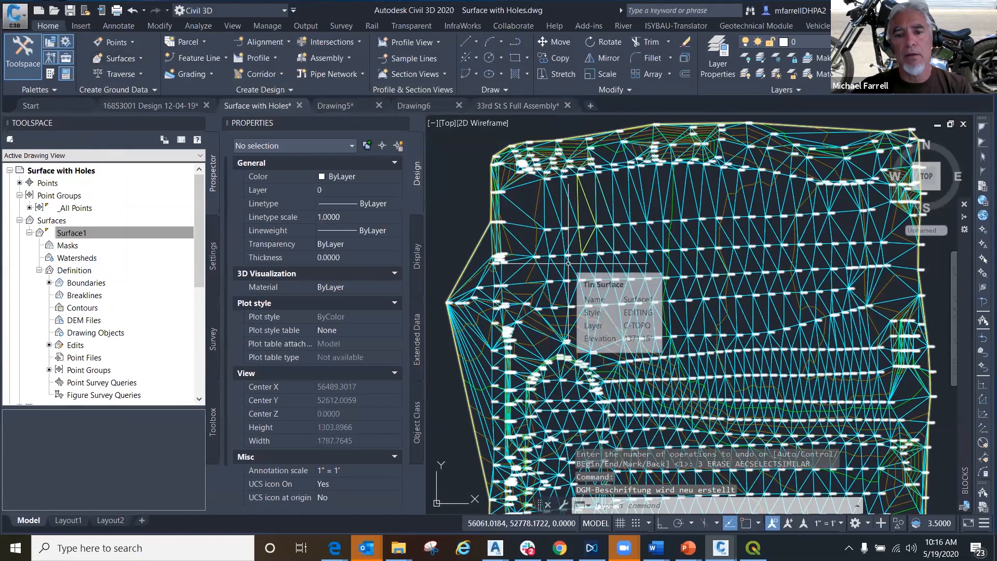
# - Set Copy deleted dependent objects back to Yes in Surface1's build options, rebuild the surface and close its properties
pyautogui.click(569, 264)
pyautogui.rightClick(569, 264)
pyautogui.click(630, 420)
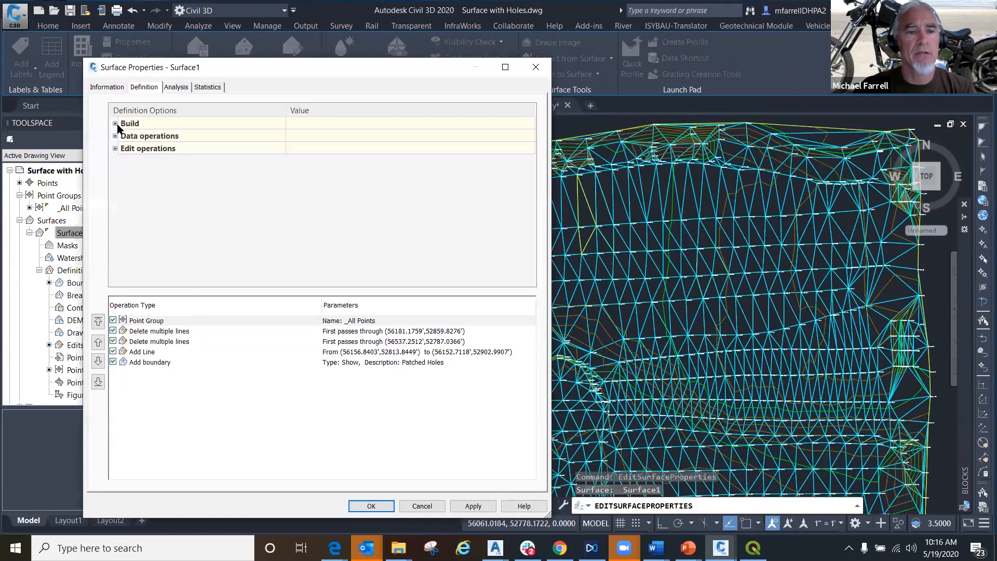
pyautogui.click(114, 123)
pyautogui.click(316, 137)
pyautogui.click(316, 137)
pyautogui.click(300, 161)
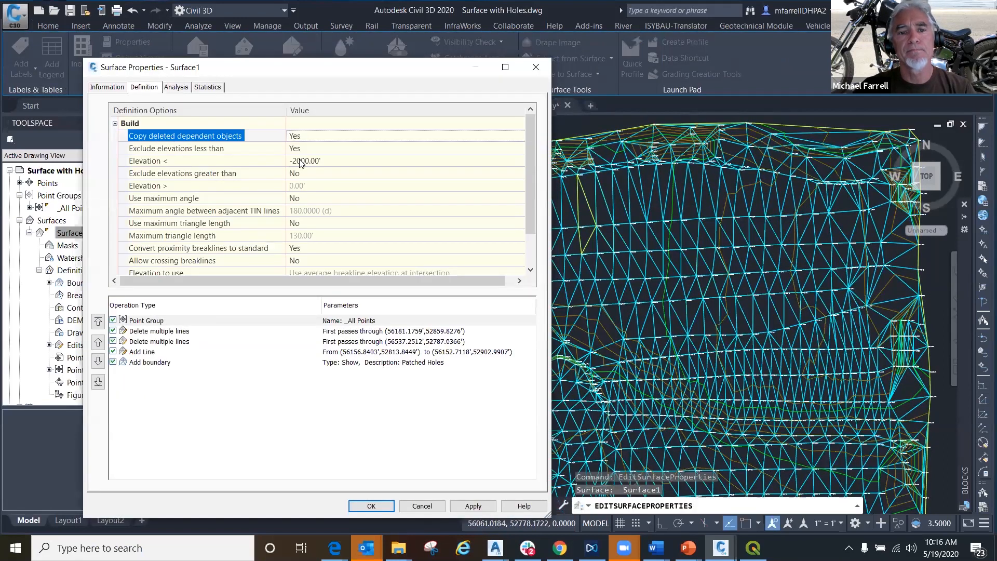
pyautogui.click(470, 503)
pyautogui.click(385, 217)
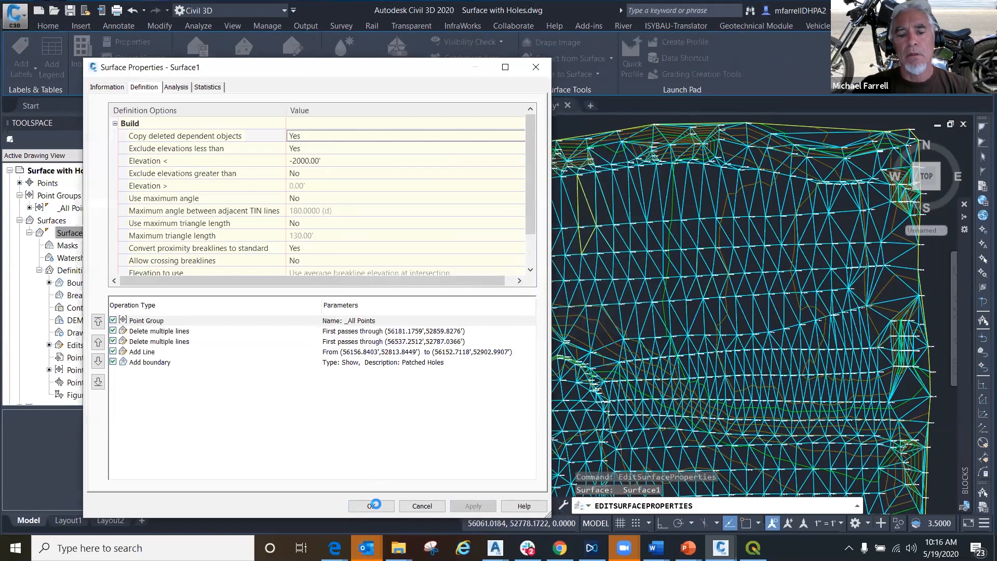
pyautogui.click(372, 505)
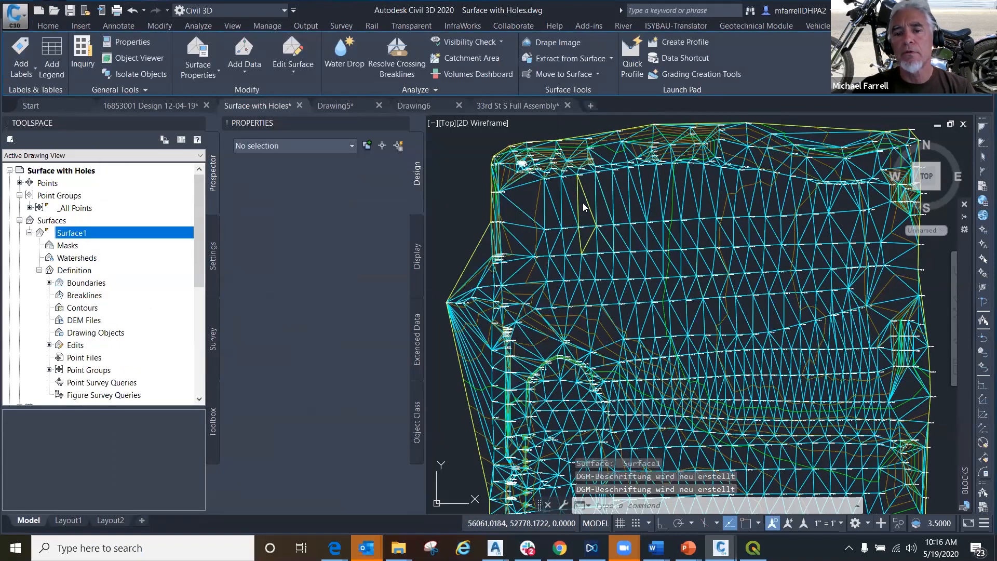
# - Select every 3D polyline like the one around the upper-left patched hole and erase them from the drawing
pyautogui.click(581, 205)
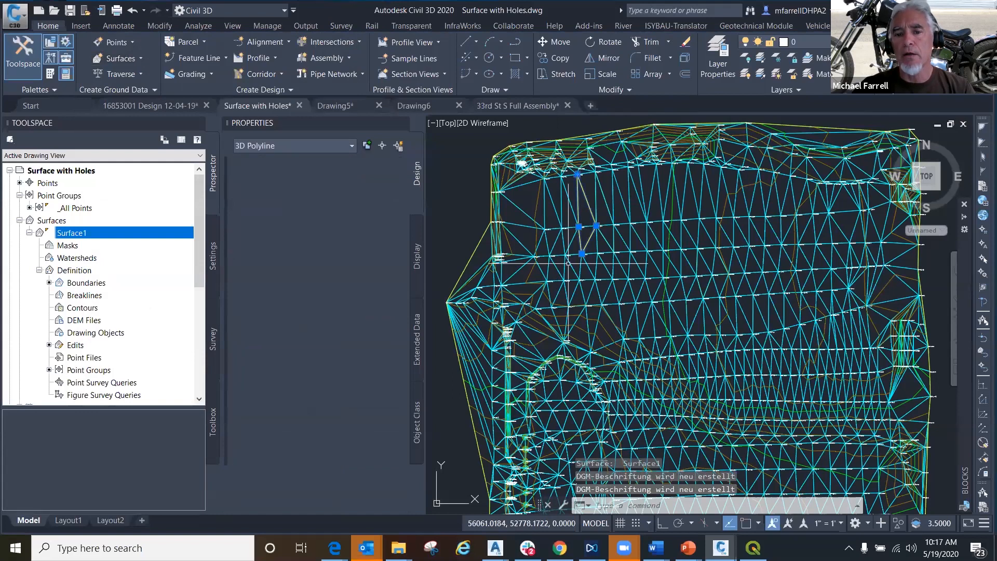
pyautogui.rightClick(605, 311)
pyautogui.click(615, 403)
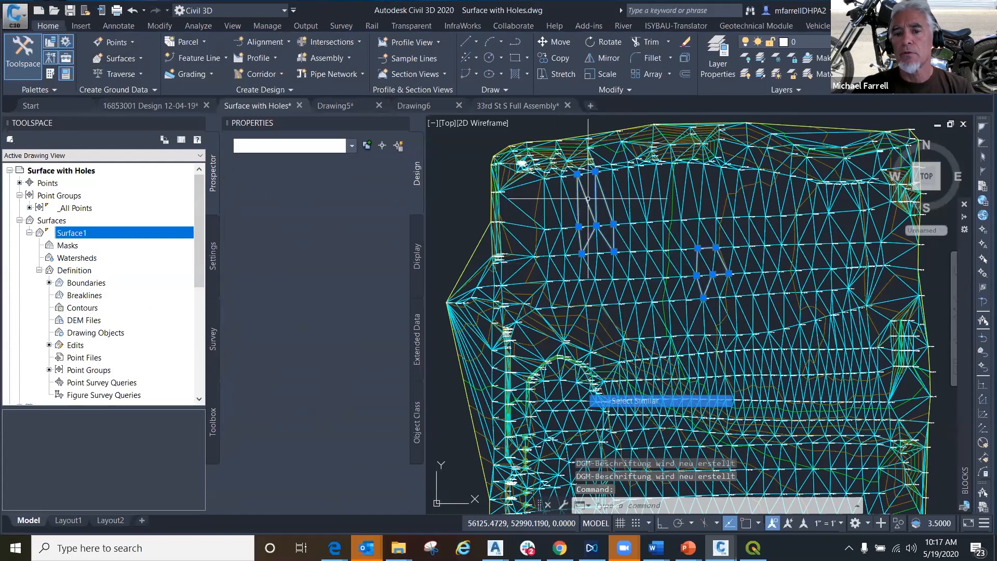
pyautogui.scroll(-3, 591, 337)
pyautogui.moveTo(605, 323); pyautogui.dragTo(574, 308, button='middle')
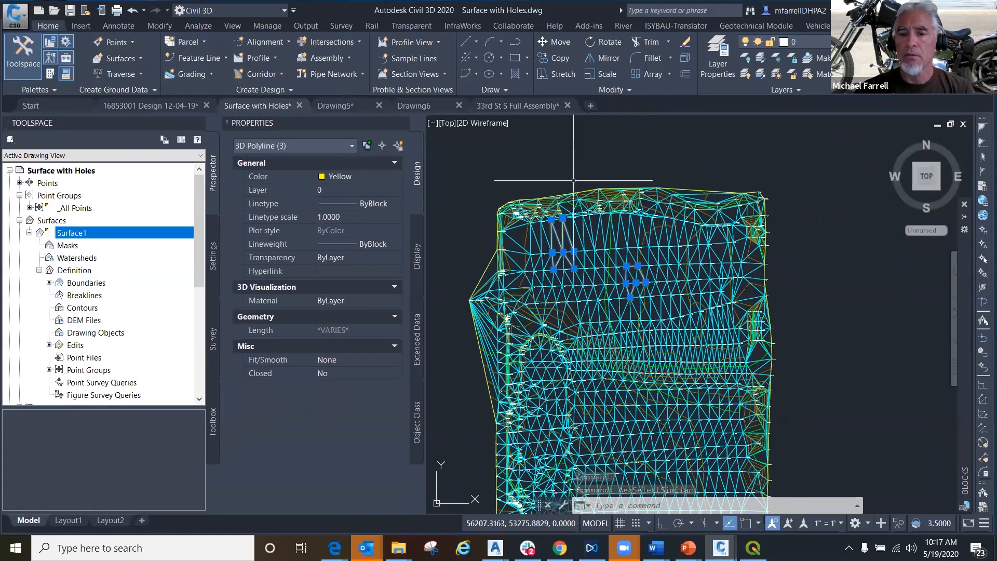
pyautogui.press('Escape')
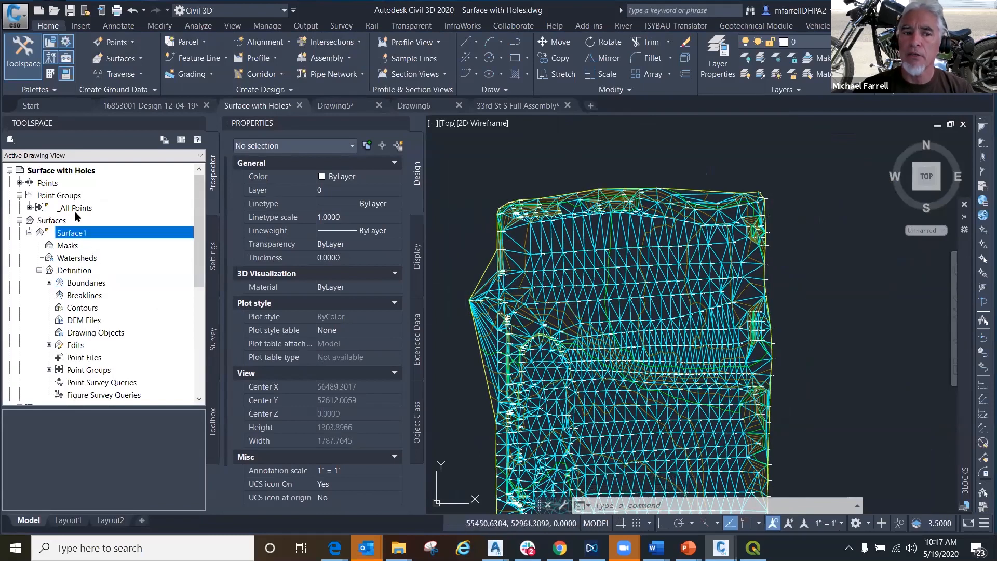
# - Collapse the Surface1 branch and examine the whole surface after erasing the border polylines
pyautogui.click(29, 233)
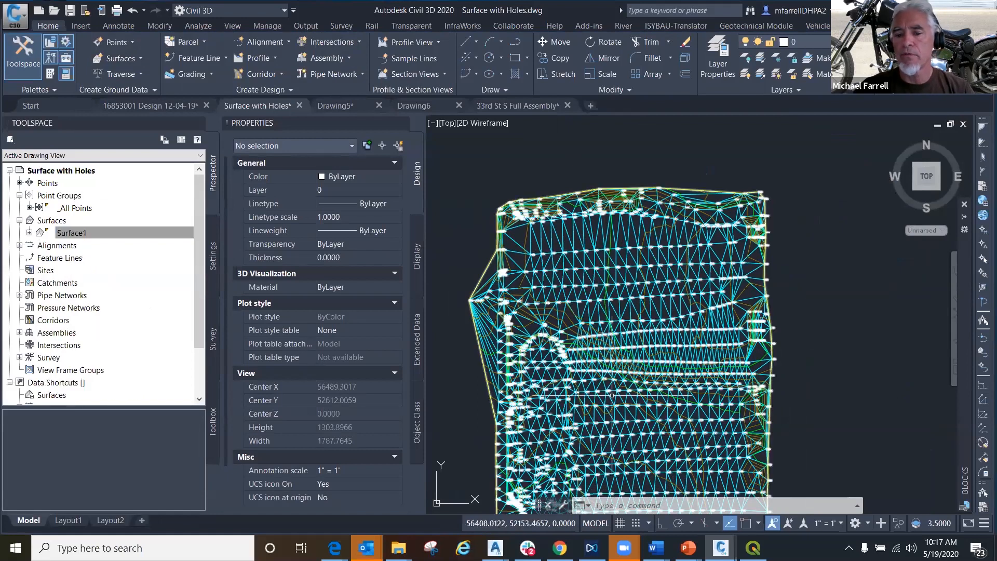
pyautogui.moveTo(616, 425)
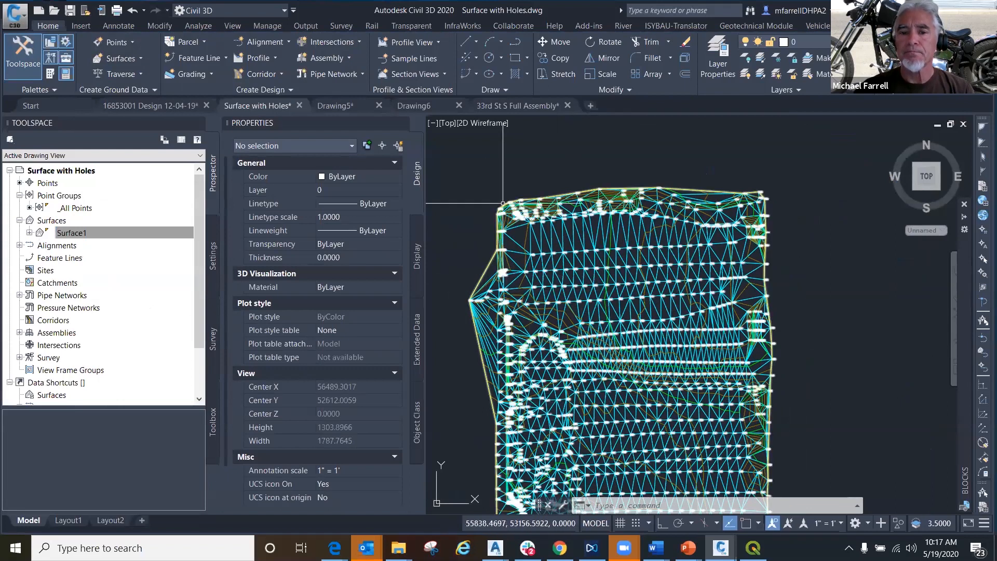
pyautogui.scroll(-4, 491, 213)
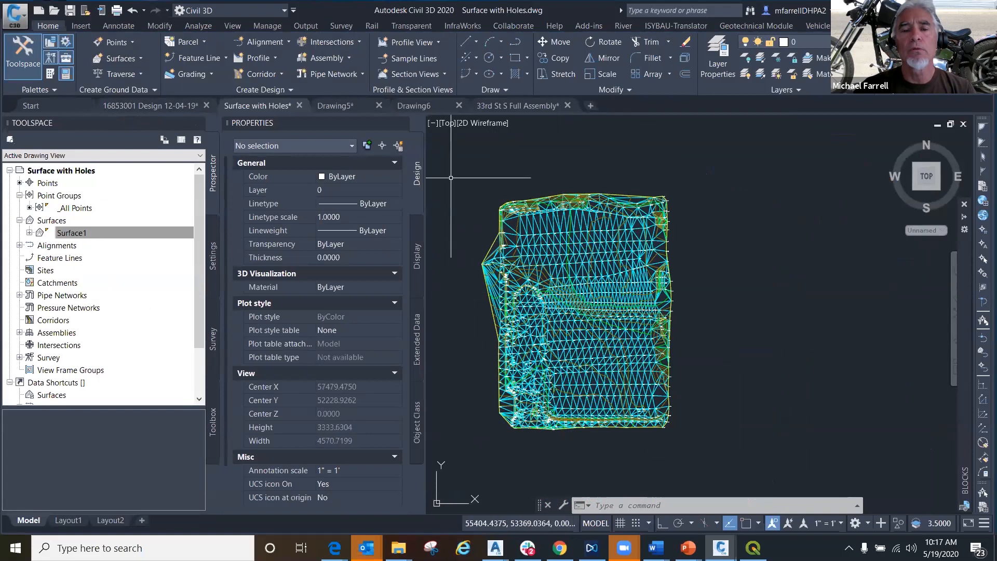
# - Switch to the 16853001 Design 12-04-19 drawing and examine the asphalt triangulation around the driveway with the PROPOSED ASPHALT CURB label
pyautogui.moveTo(154, 110)
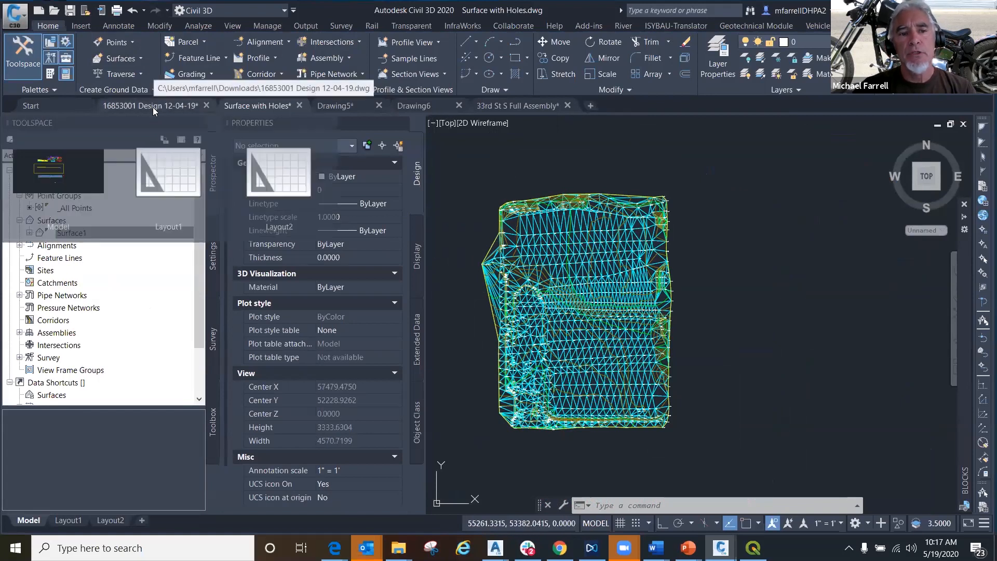
pyautogui.click(154, 108)
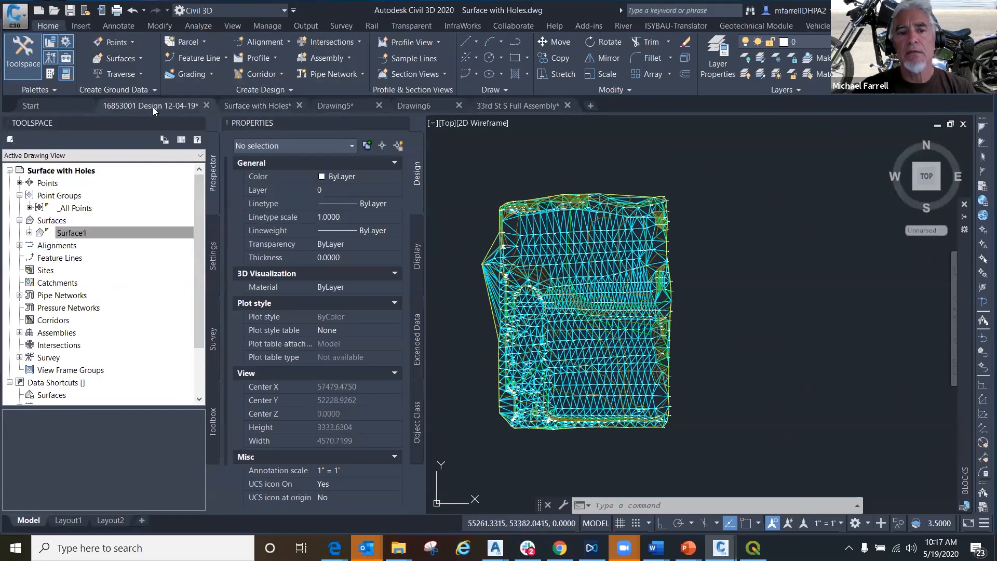
pyautogui.scroll(-3, 519, 275)
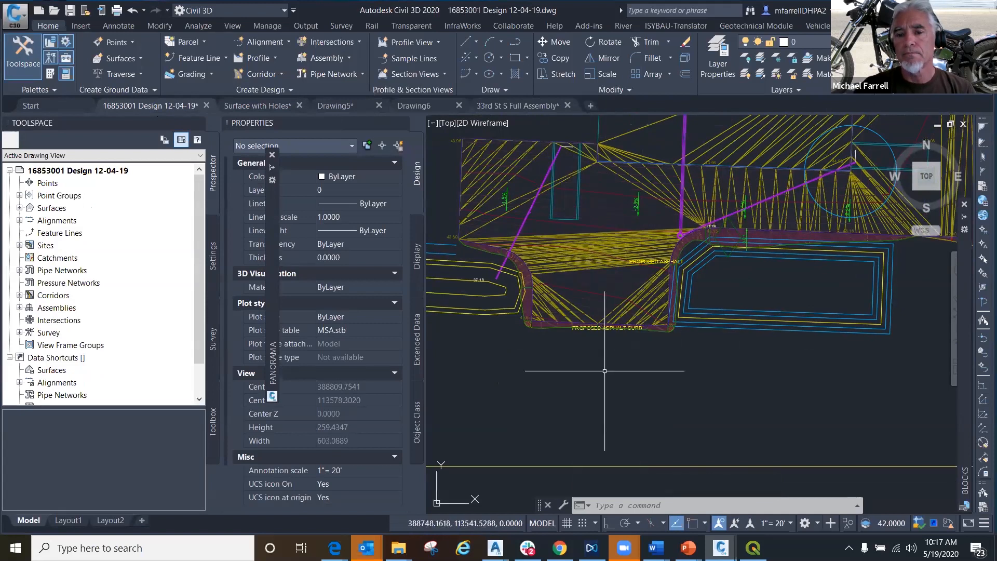
pyautogui.scroll(1, 605, 371)
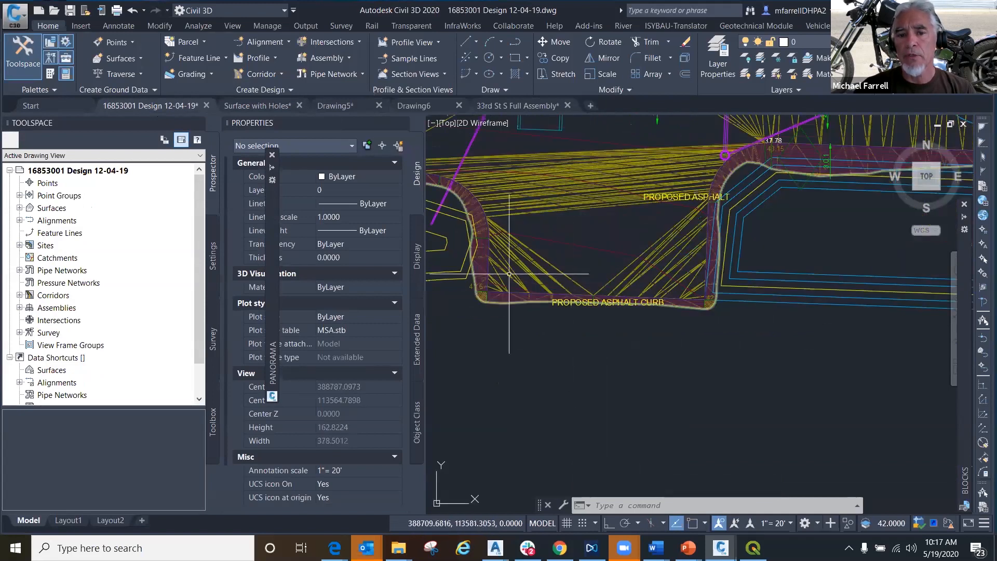
pyautogui.scroll(8, 503, 242)
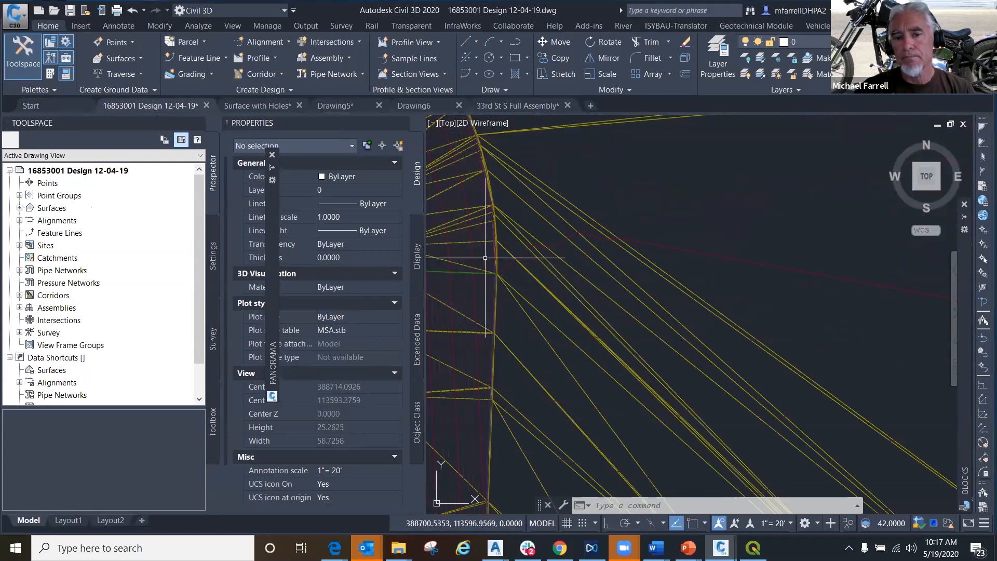
pyautogui.scroll(-5, 482, 254)
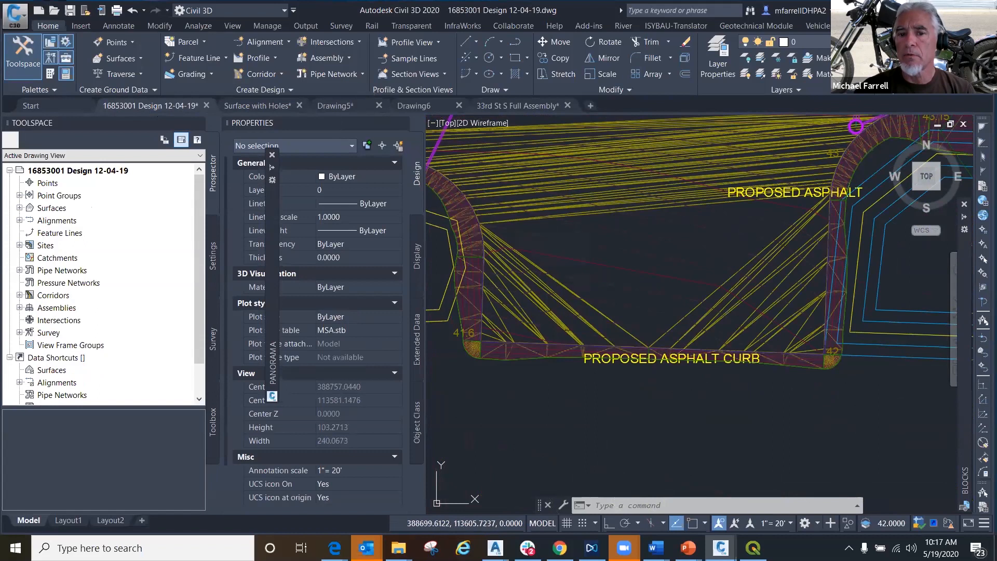
# - Select the 3D polyline along the driveway's inner curb edge, inspect its vertices against the triangulation, and clear the selection
pyautogui.click(481, 285)
pyautogui.scroll(-2, 502, 314)
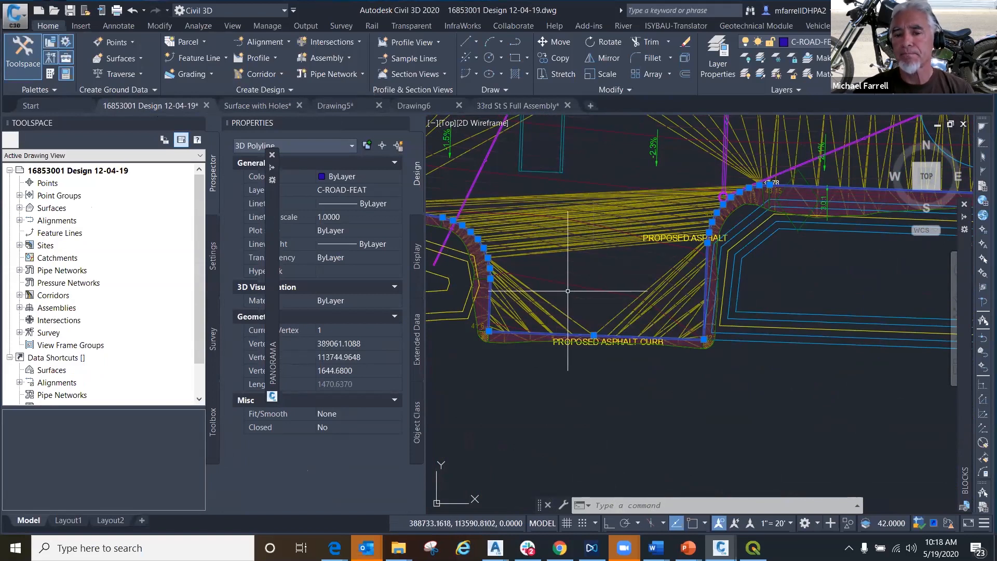
pyautogui.moveTo(572, 266); pyautogui.dragTo(570, 373, button='middle')
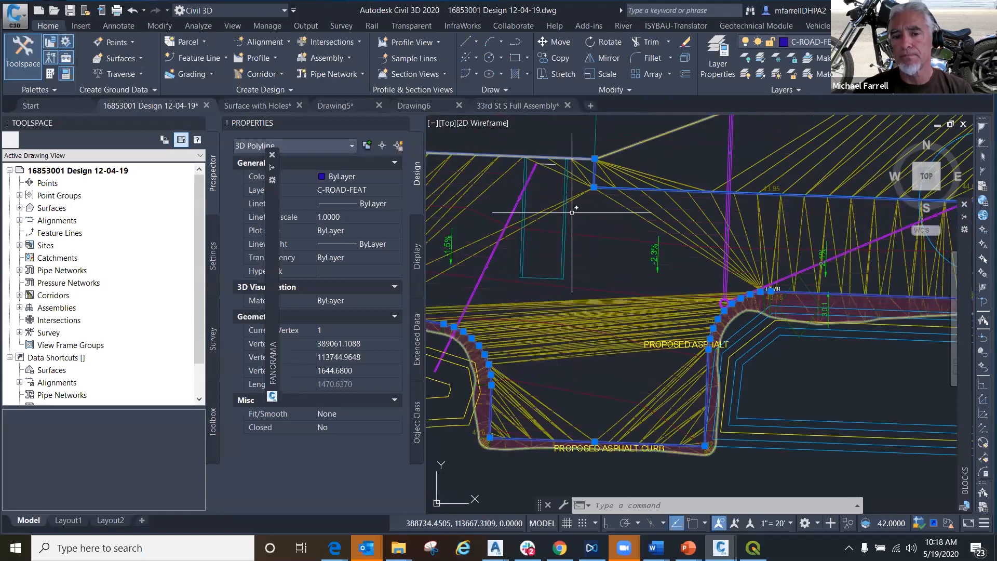
pyautogui.moveTo(588, 414); pyautogui.dragTo(598, 327, button='middle')
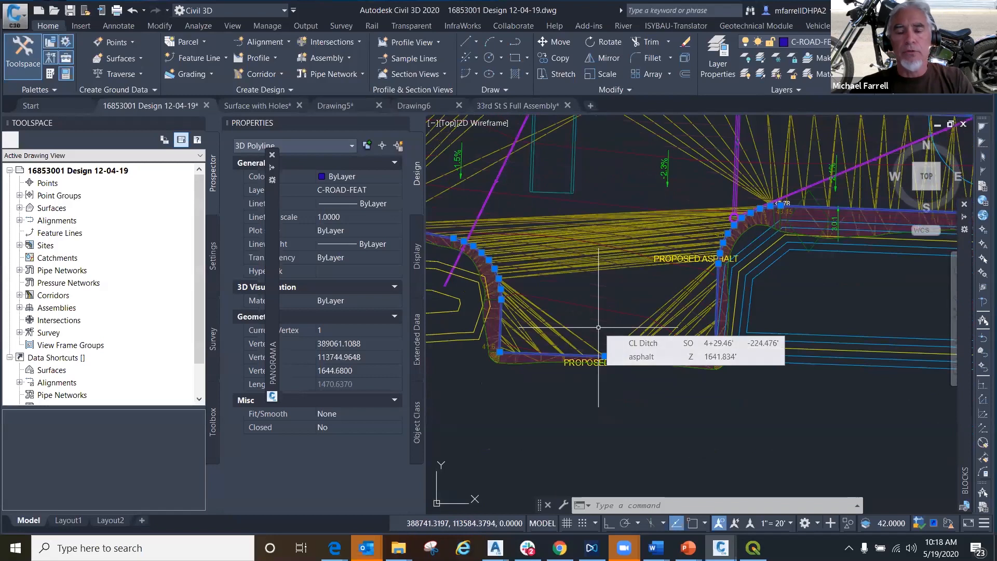
pyautogui.rightClick(593, 309)
pyautogui.press('Escape')
pyautogui.press('Escape')
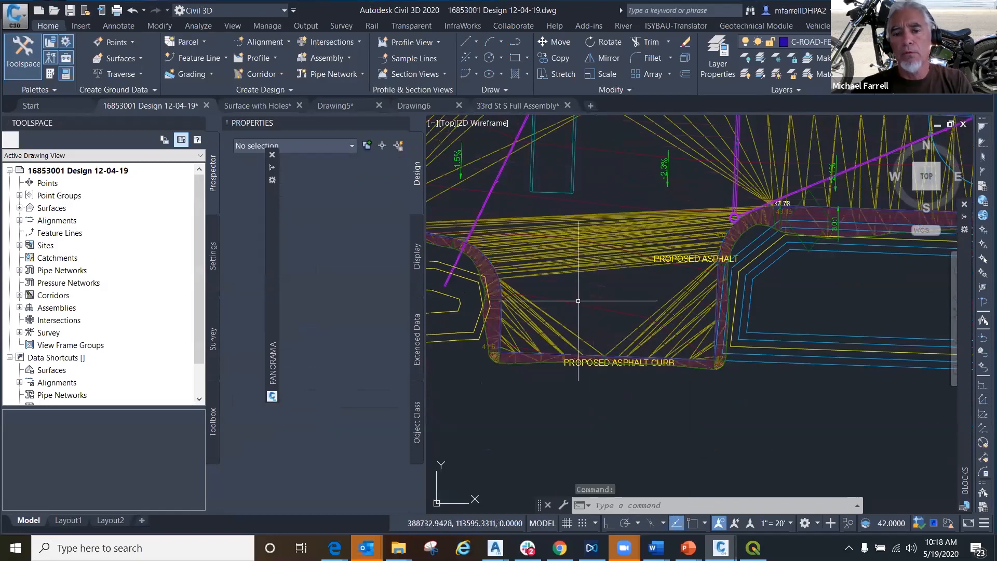
# - View the asphalt surface in the Object Viewer, examine the contours across the driveway in 3D, and close the viewer
pyautogui.click(580, 246)
pyautogui.rightClick(579, 246)
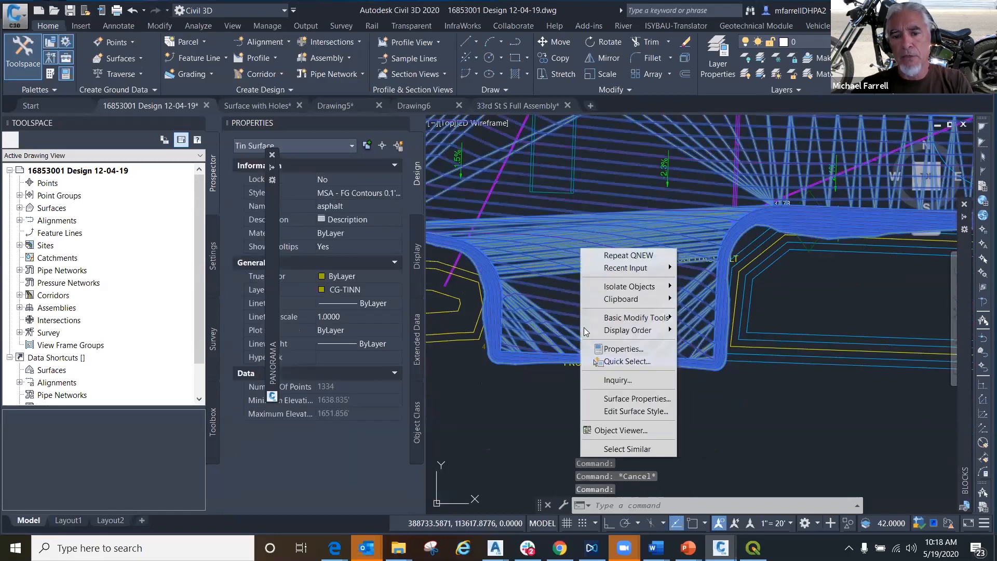
pyautogui.click(617, 430)
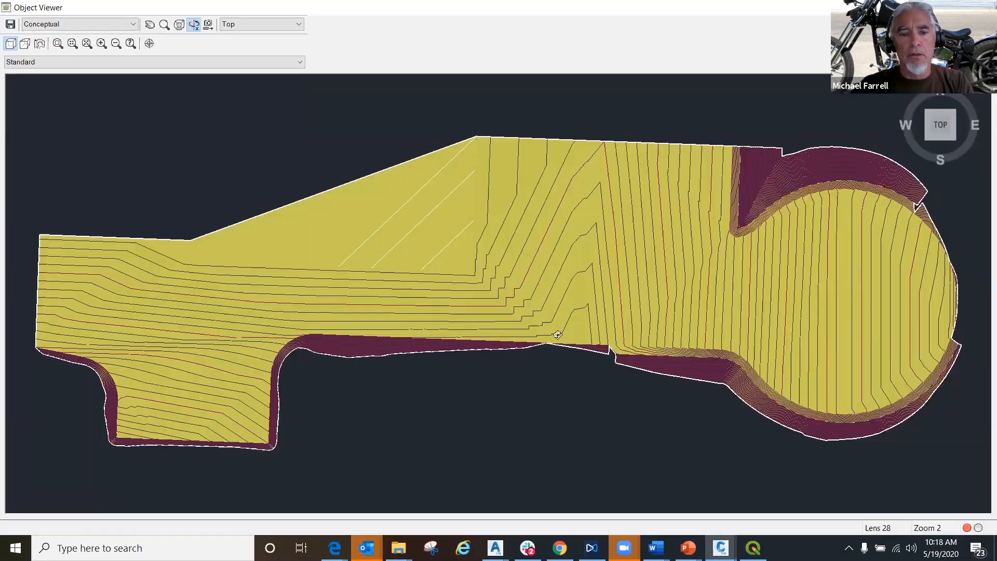
pyautogui.moveTo(535, 435); pyautogui.dragTo(420, 444)
pyautogui.scroll(10, 606, 290)
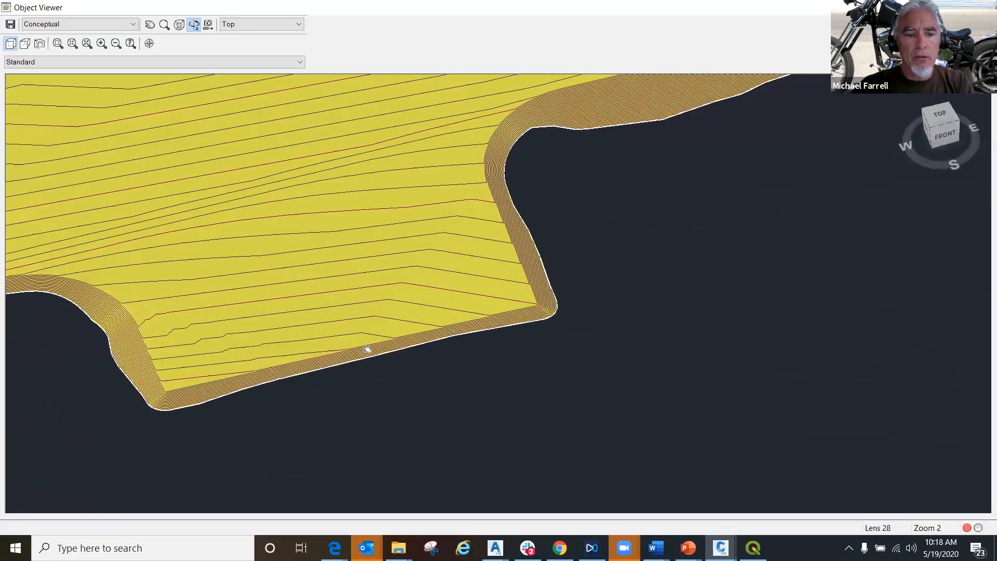
pyautogui.scroll(2, 502, 433)
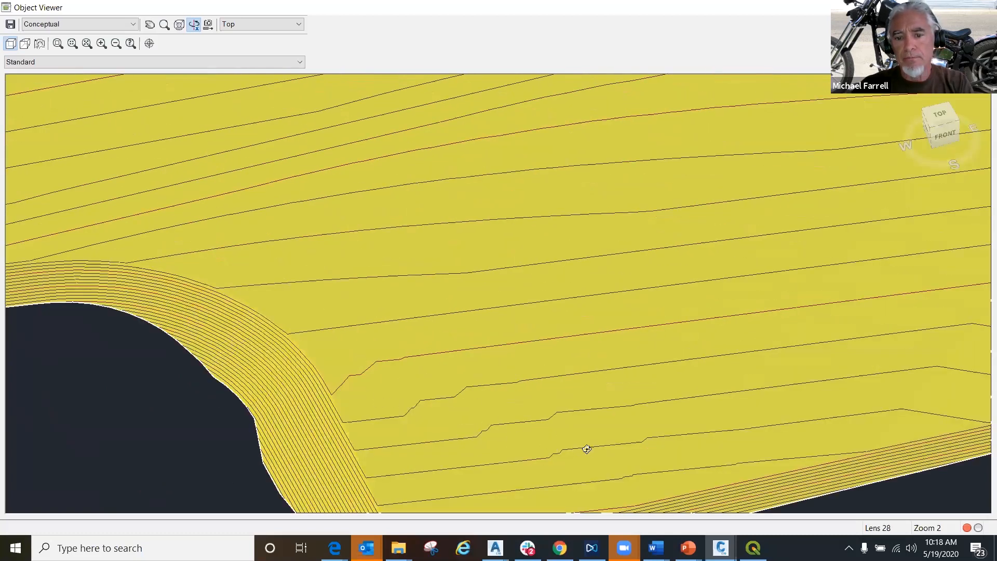
pyautogui.moveTo(639, 328); pyautogui.dragTo(327, 406)
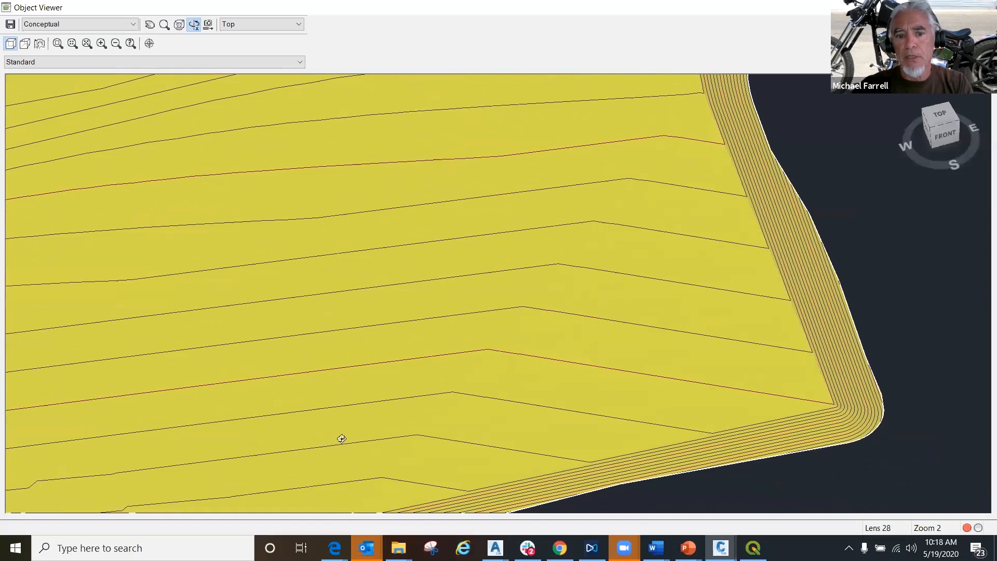
pyautogui.scroll(-3, 342, 439)
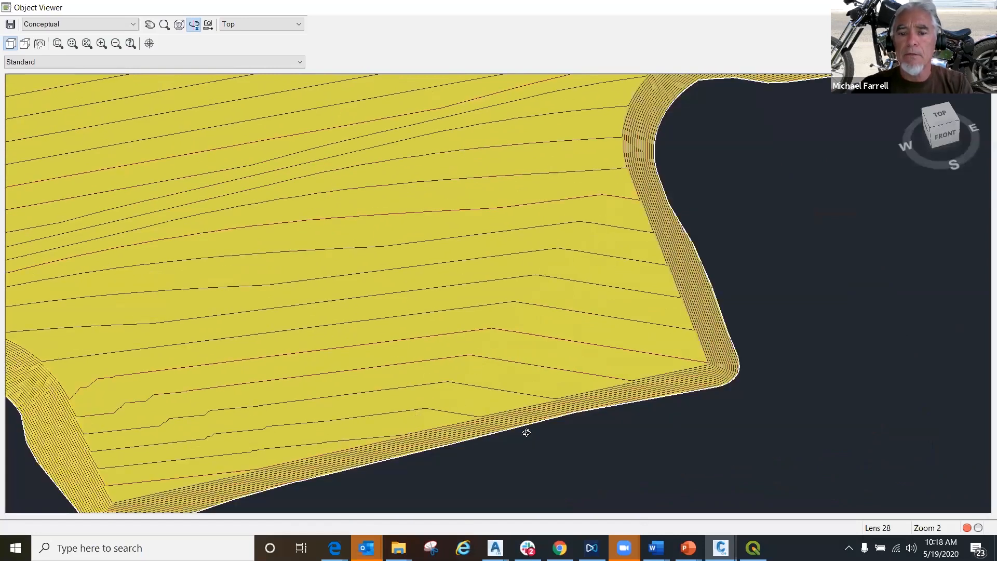
pyautogui.rightClick(534, 250)
pyautogui.click(557, 256)
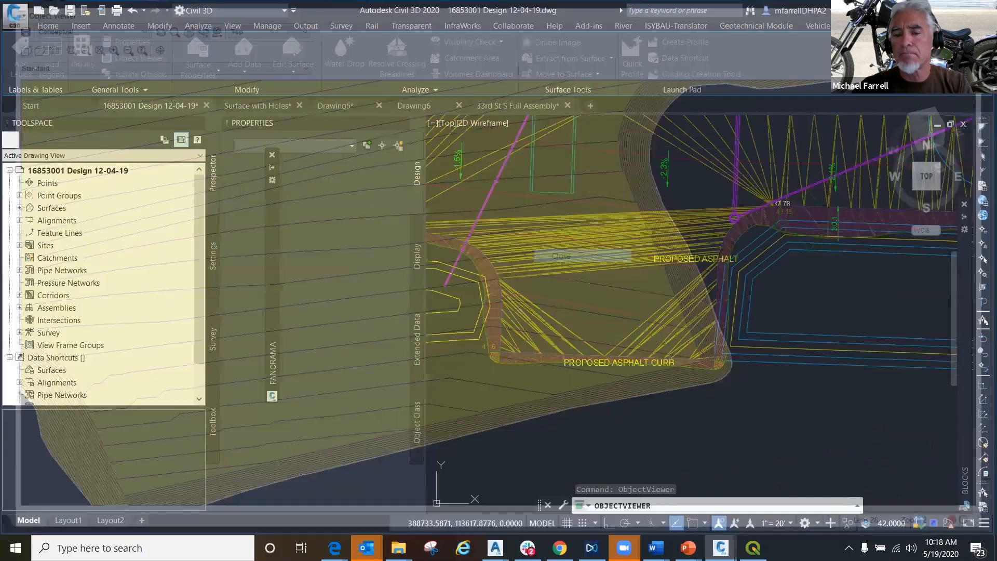
# - Draw a 3D polyline from the midpoint of the long triangle edge above the driveway's gap to the triangle endpoint on the curb below
pyautogui.moveTo(604, 318)
pyautogui.mouseDown(button='middle')
pyautogui.moveTo(537, 332)
pyautogui.moveTo(594, 341)
pyautogui.mouseUp(button='middle')
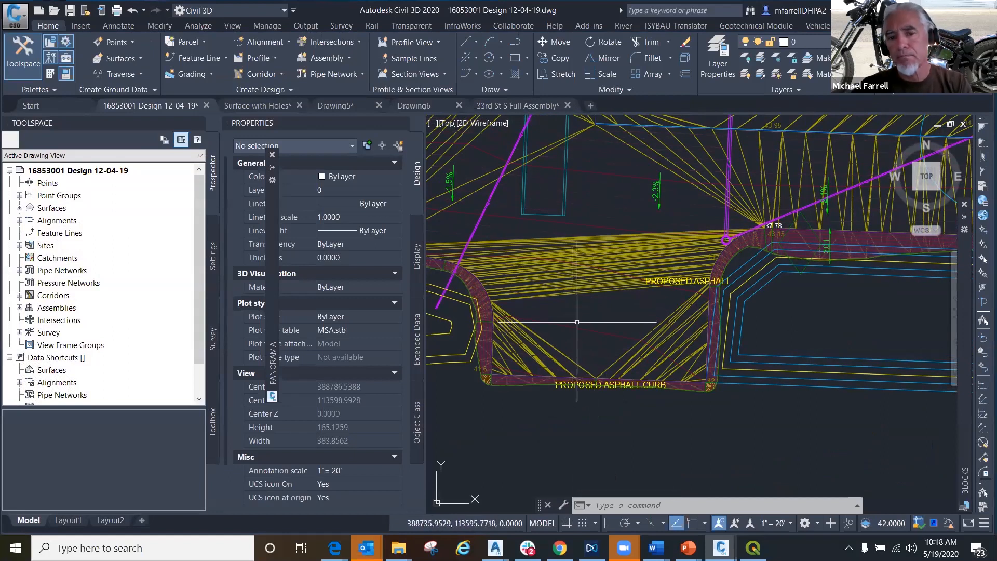
pyautogui.moveTo(577, 322)
pyautogui.write('3DPOL')
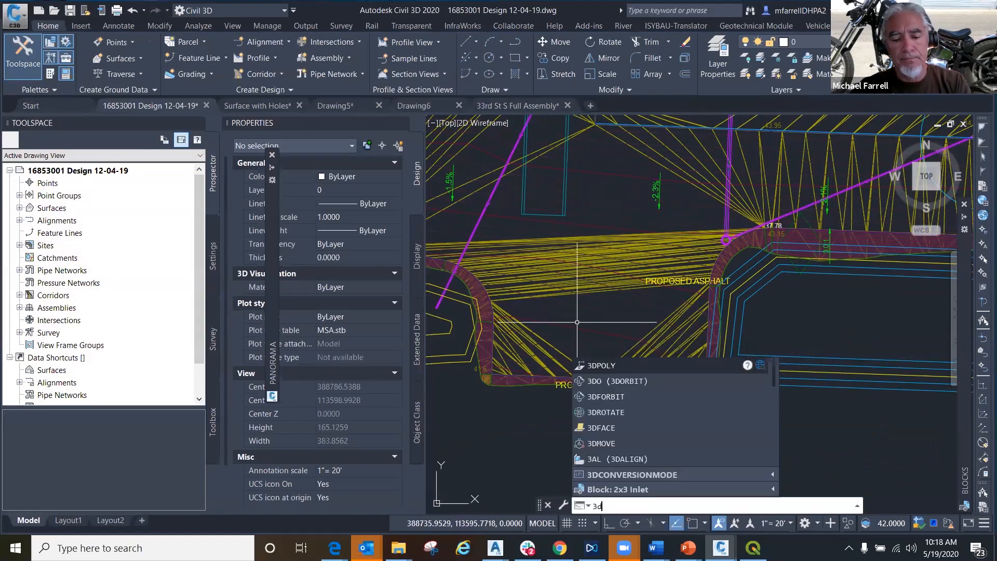
pyautogui.write('Y')
pyautogui.press('Return')
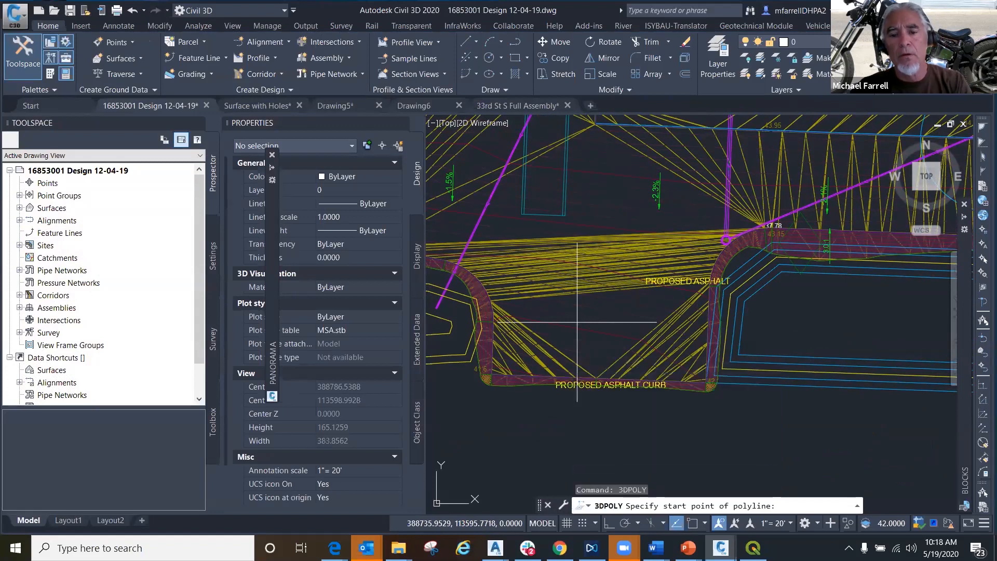
pyautogui.scroll(3, 594, 311)
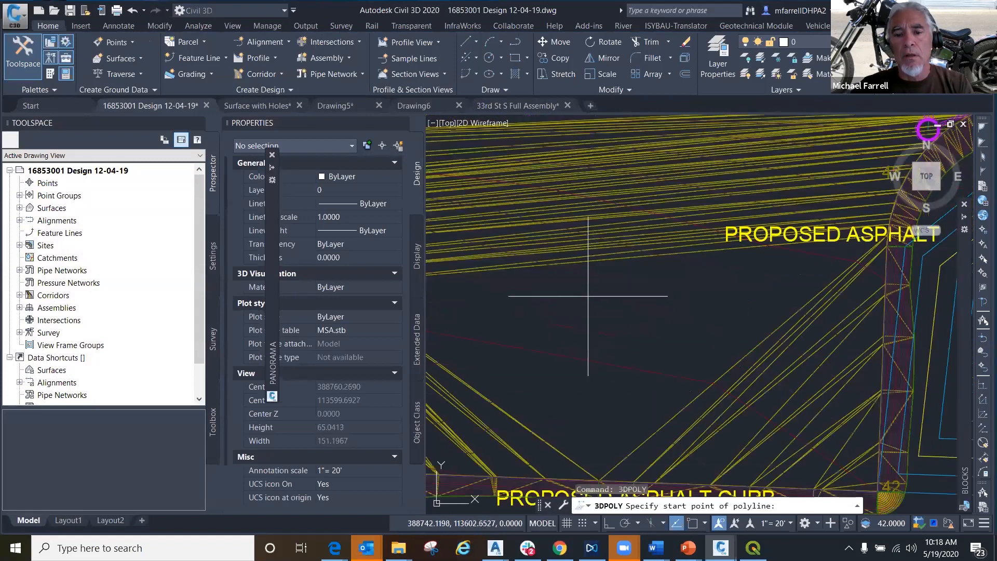
pyautogui.keyDown('shift'); pyautogui.rightClick(606, 269); pyautogui.keyUp('shift')
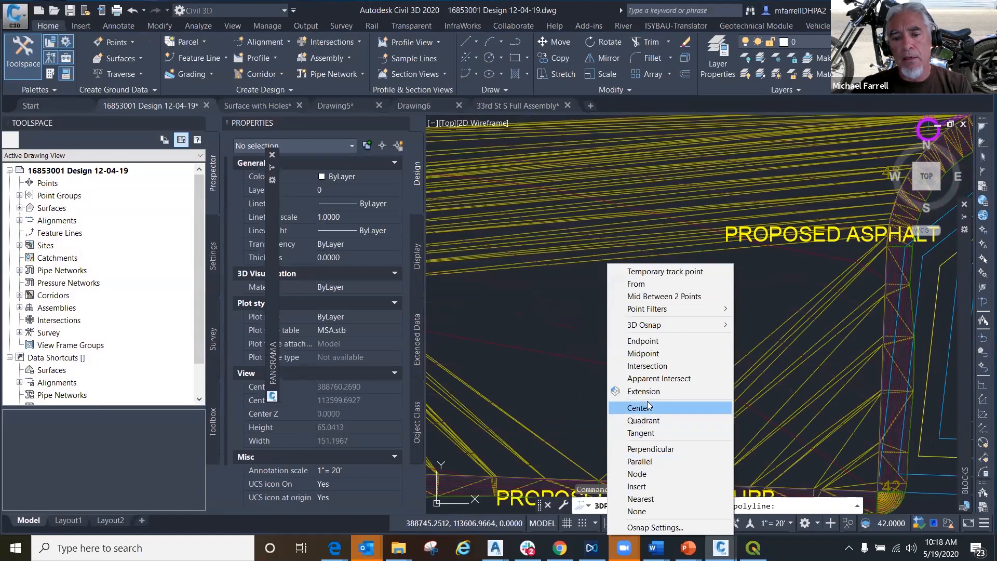
pyautogui.click(648, 356)
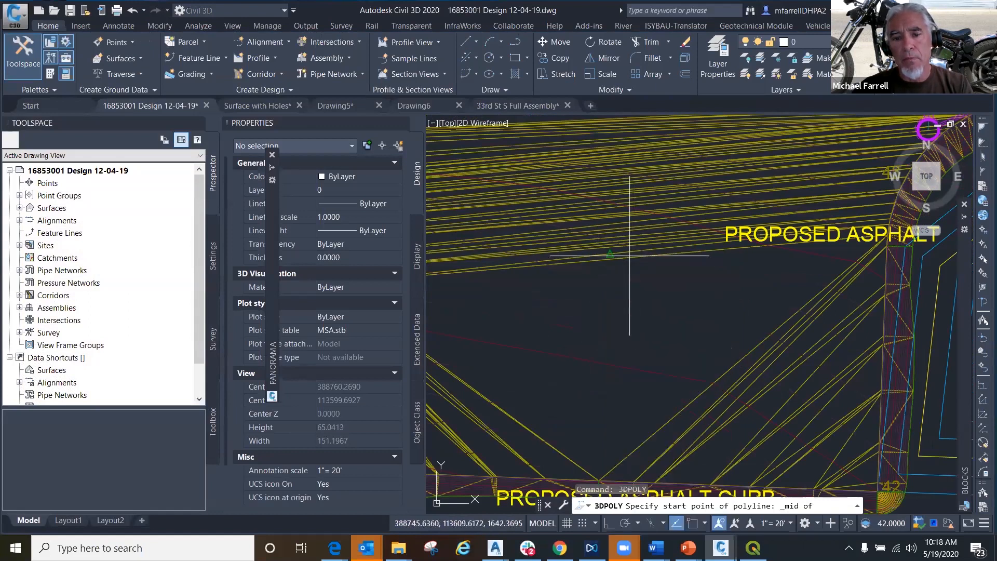
pyautogui.click(630, 260)
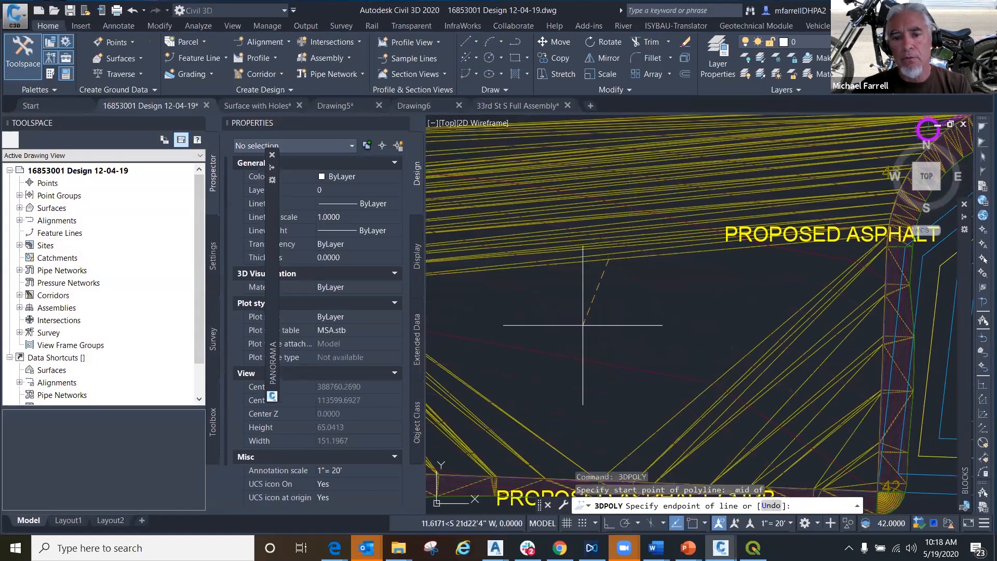
pyautogui.scroll(-2, 583, 325)
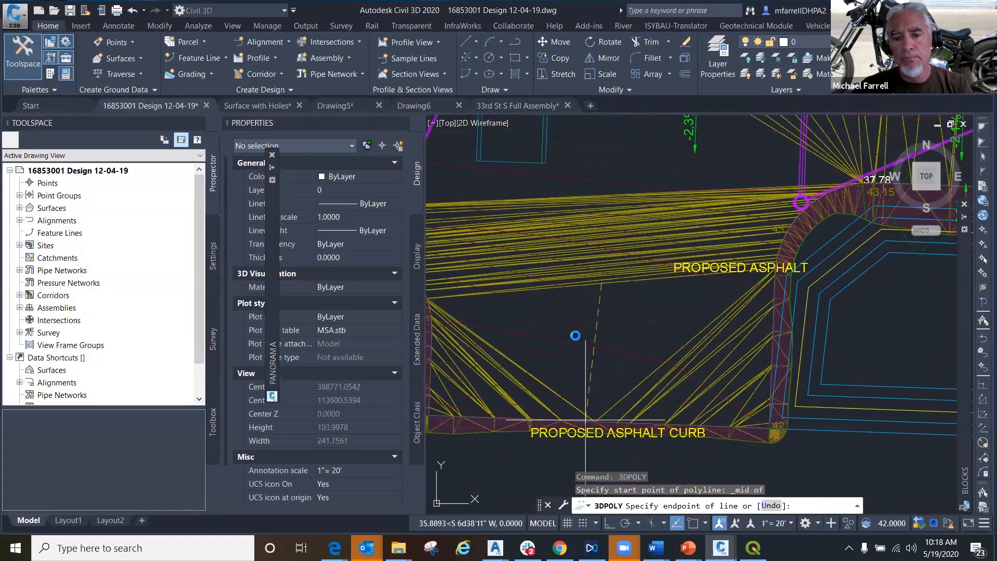
pyautogui.scroll(4, 588, 364)
pyautogui.keyDown('shift'); pyautogui.rightClick(587, 331); pyautogui.keyUp('shift')
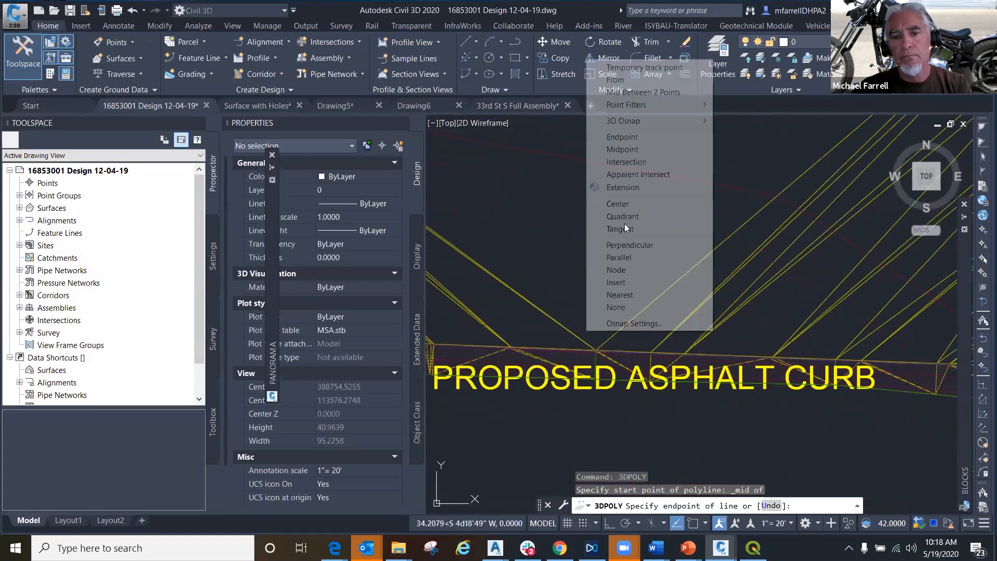
pyautogui.click(626, 136)
pyautogui.click(595, 349)
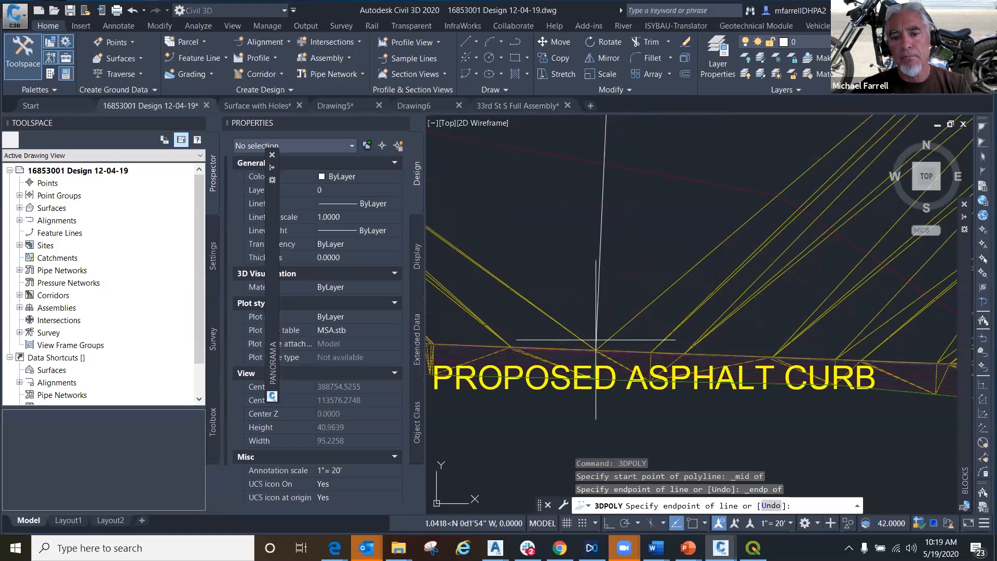
pyautogui.scroll(-3, 573, 349)
pyautogui.moveTo(583, 383)
pyautogui.mouseDown(button='middle')
pyautogui.moveTo(584, 467)
pyautogui.moveTo(581, 449)
pyautogui.mouseUp(button='middle')
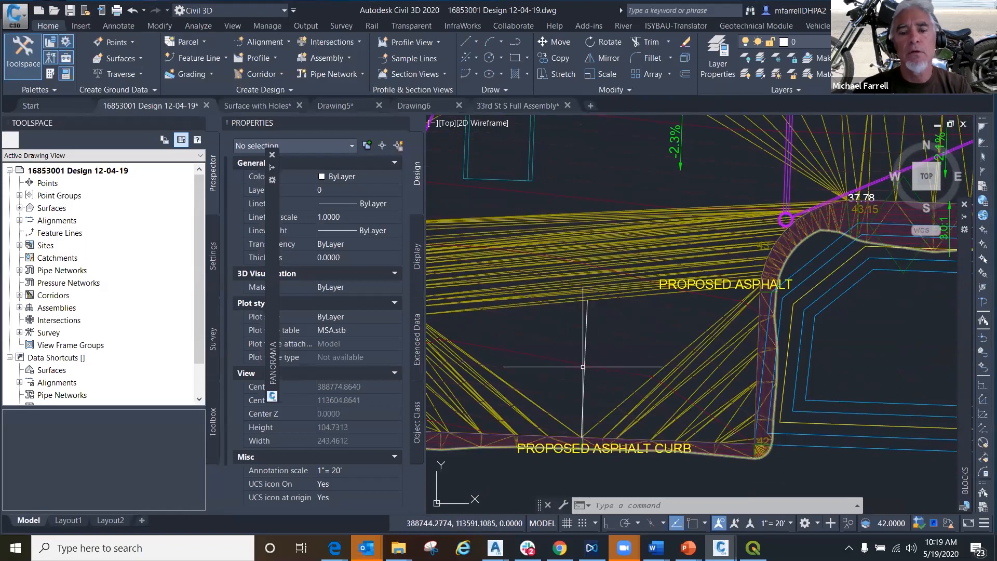
pyautogui.press('Escape')
# - Add a point to the asphalt surface at the midpoint of the new 3D polyline, accepting the default elevation of 1641.977719
pyautogui.click(464, 222)
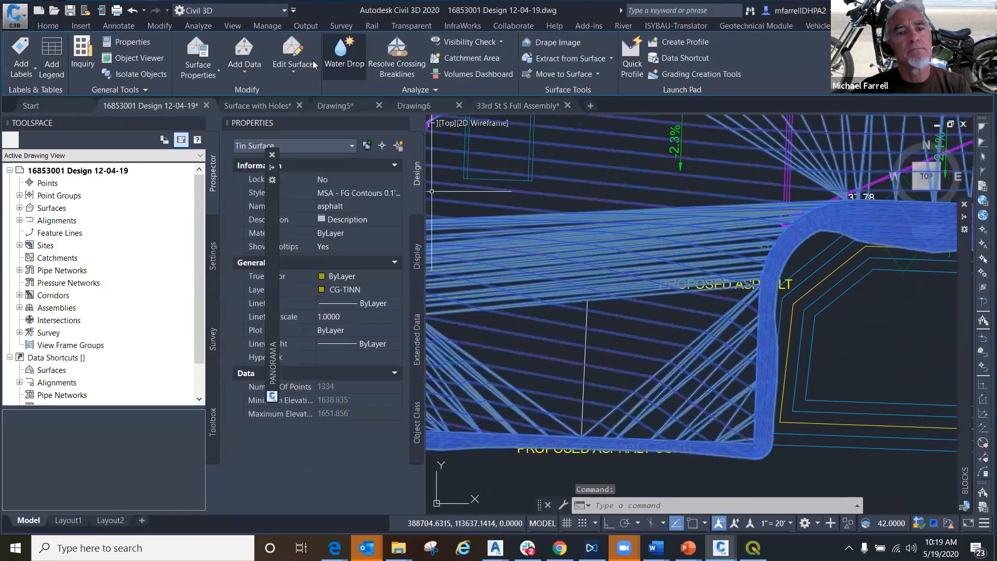
pyautogui.click(293, 72)
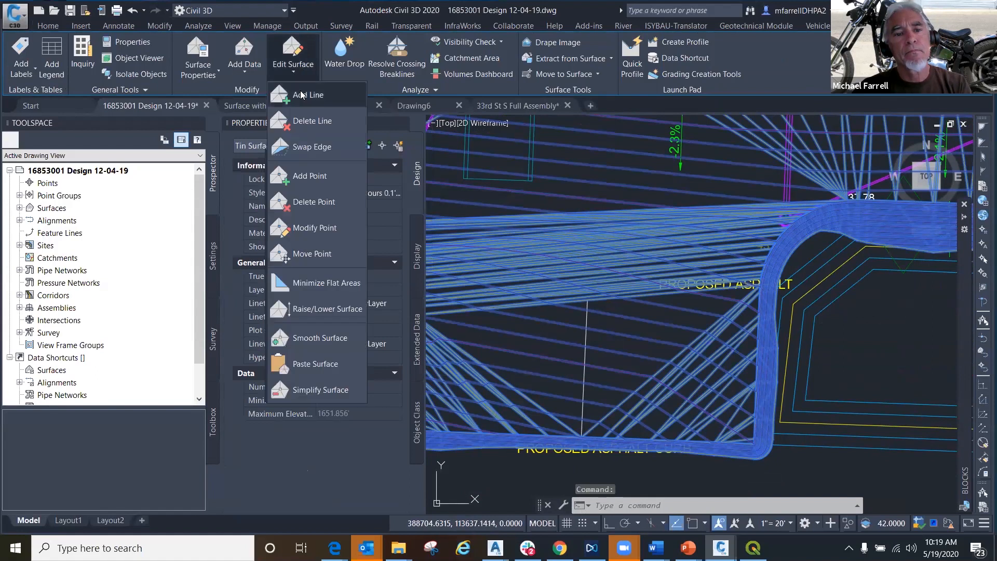
pyautogui.click(311, 175)
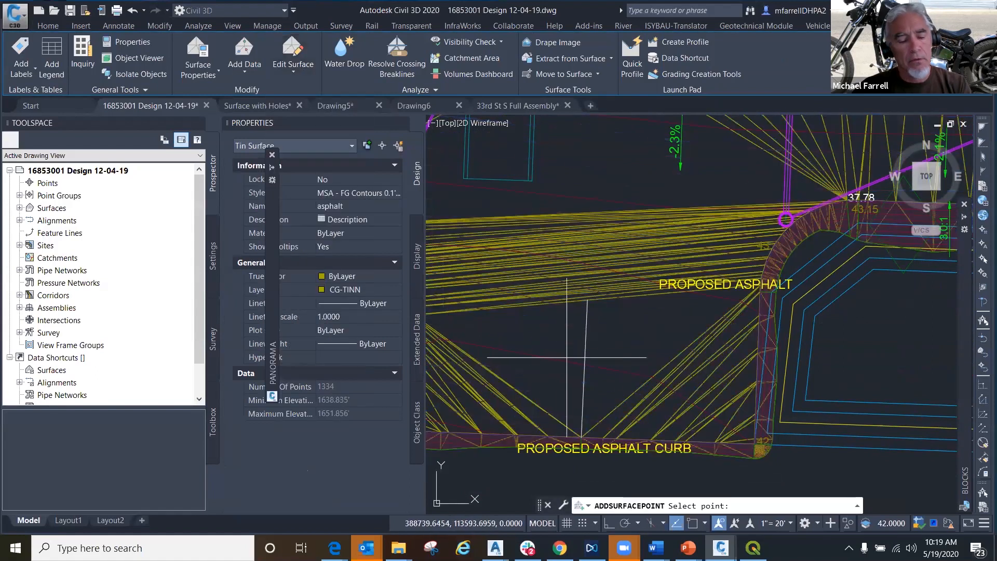
pyautogui.keyDown('shift'); pyautogui.rightClick(583, 361); pyautogui.keyUp('shift')
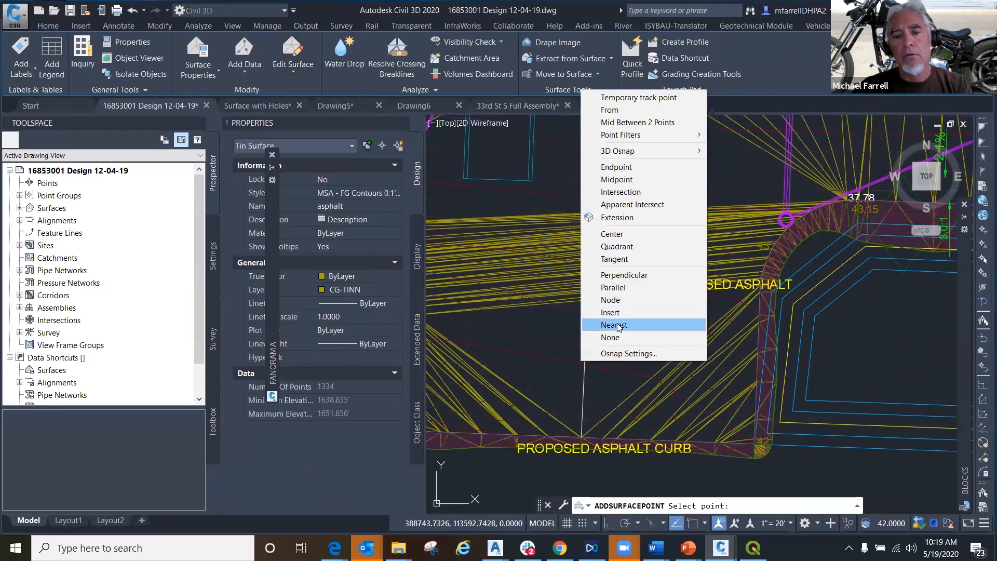
pyautogui.click(617, 179)
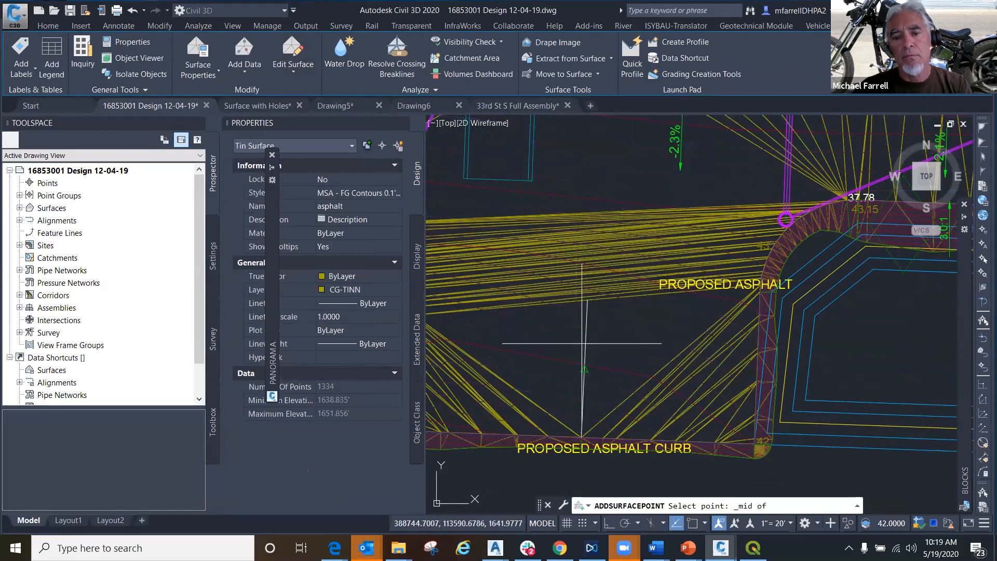
pyautogui.click(583, 372)
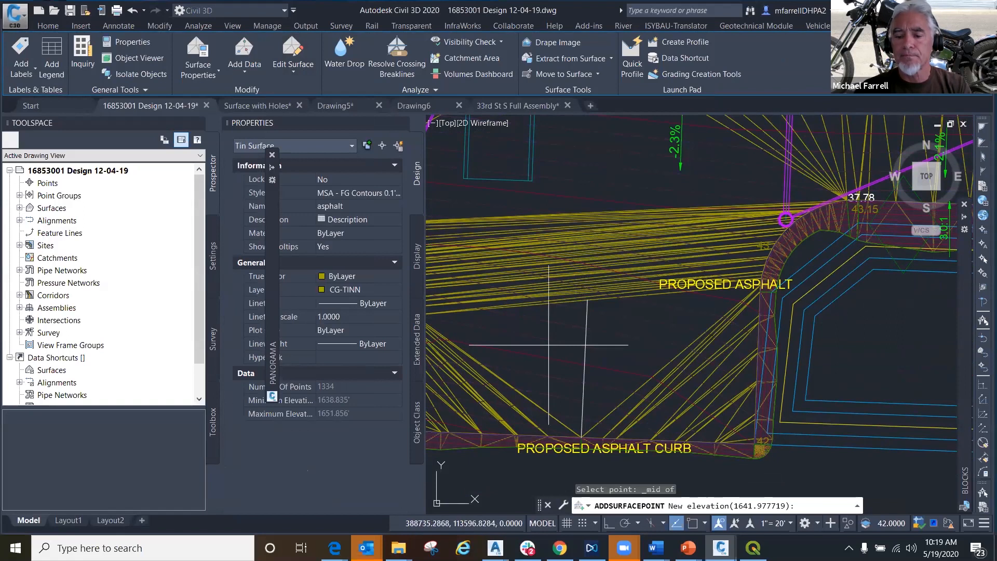
pyautogui.press('Return')
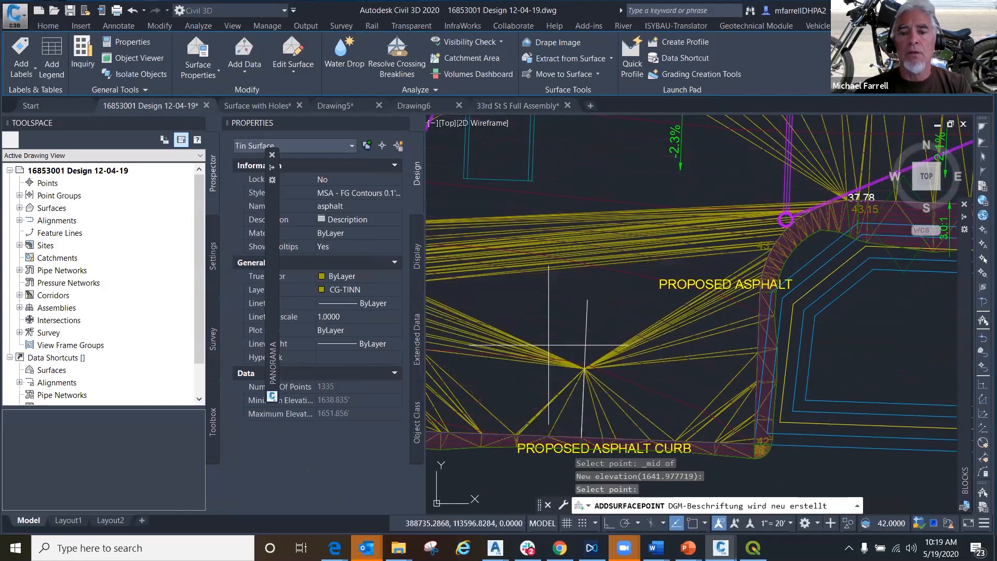
# - Add a point to the asphalt surface at the upper endpoint of the 3D polyline, accepting the default elevation of 1642.323426, and end the command
pyautogui.keyDown('shift'); pyautogui.rightClick(589, 299); pyautogui.keyUp('shift')
pyautogui.click(617, 102)
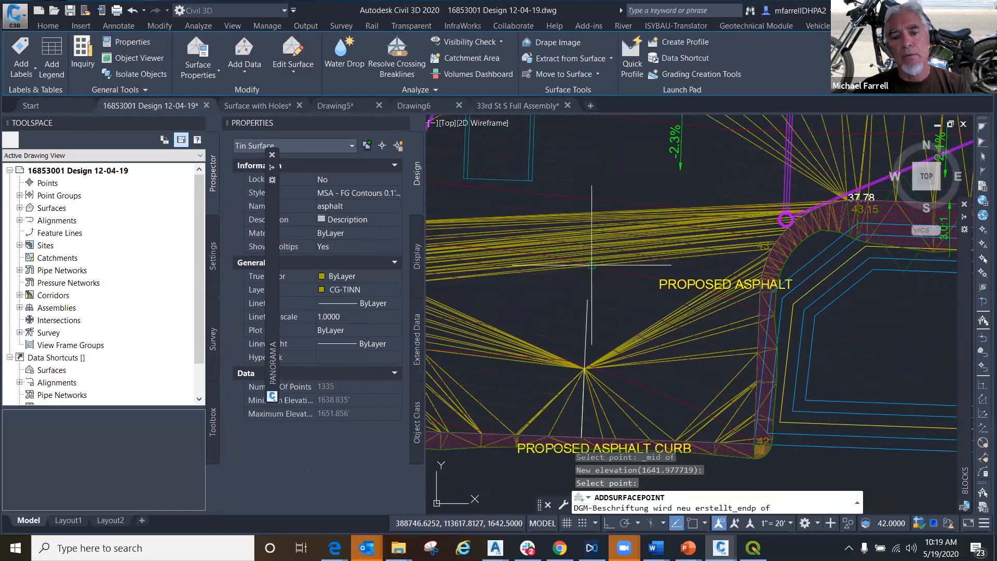
pyautogui.click(587, 291)
pyautogui.press('Return')
pyautogui.scroll(-2, 569, 327)
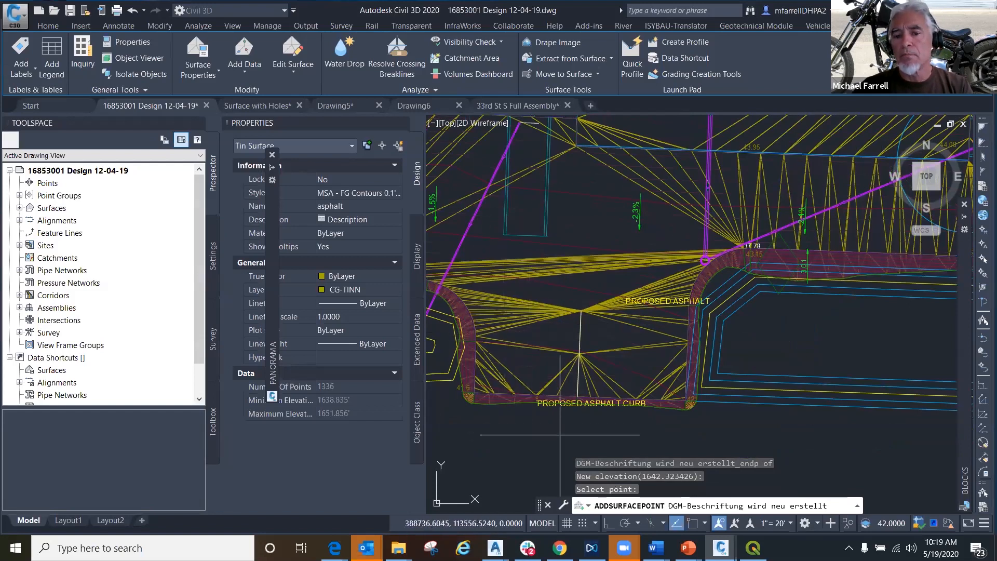
pyautogui.moveTo(561, 434)
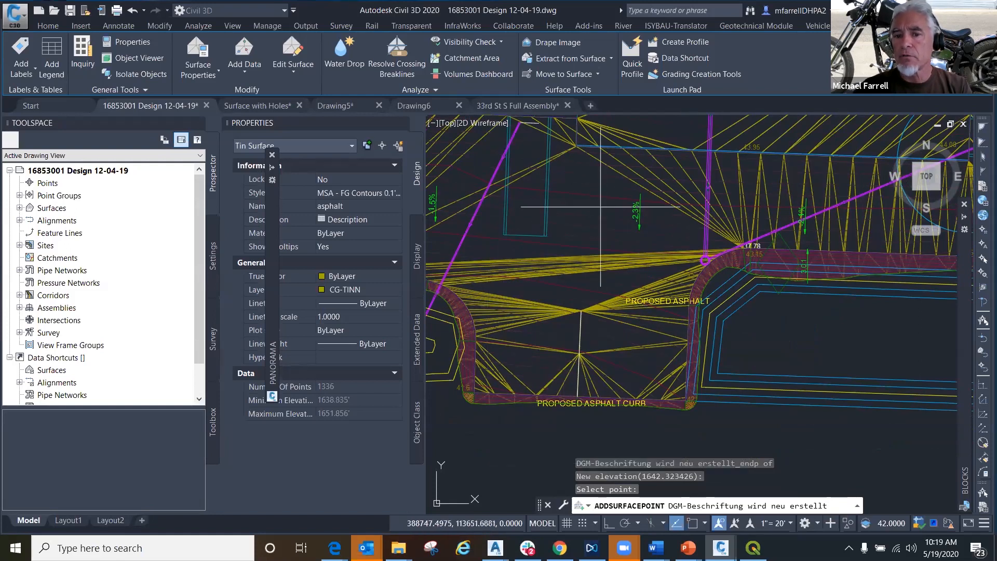
pyautogui.moveTo(591, 382)
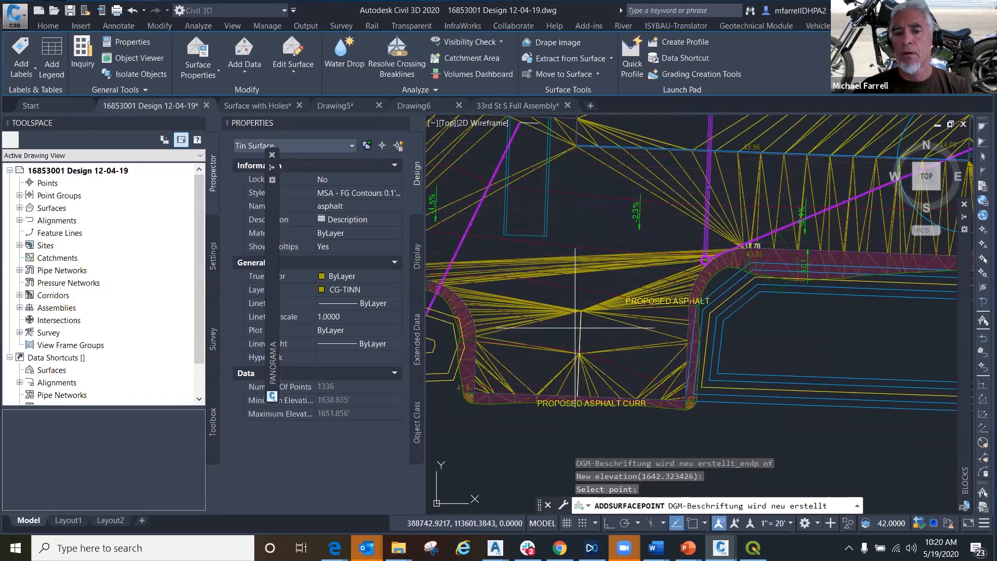
pyautogui.press('Return')
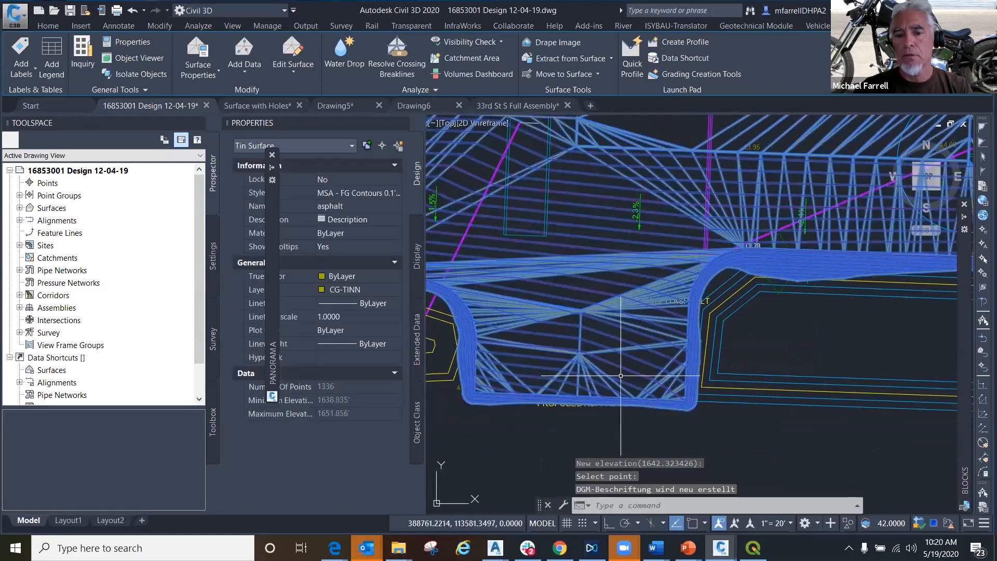
# - View the asphalt surface in the Object Viewer, examine the contours across the driveway and the adjoining asphalt in 3D, and close the viewer
pyautogui.scroll(3, 621, 375)
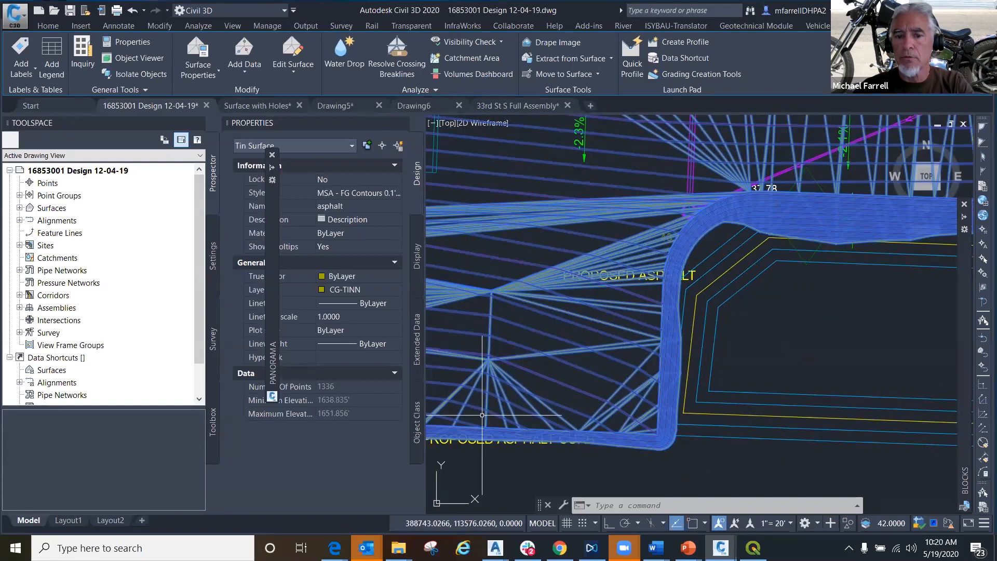
pyautogui.rightClick(532, 376)
pyautogui.click(561, 350)
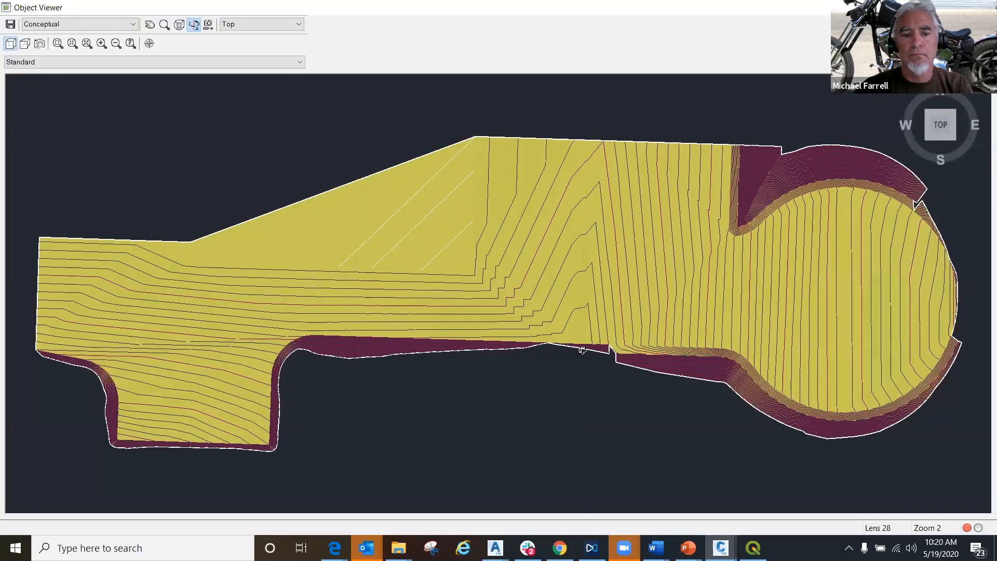
pyautogui.moveTo(417, 399); pyautogui.dragTo(510, 337)
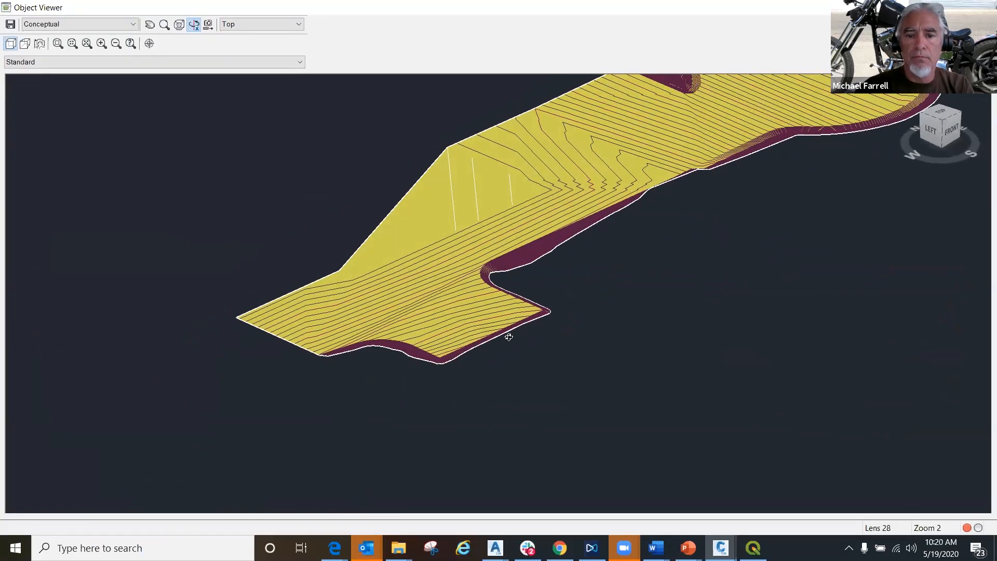
pyautogui.scroll(3, 509, 337)
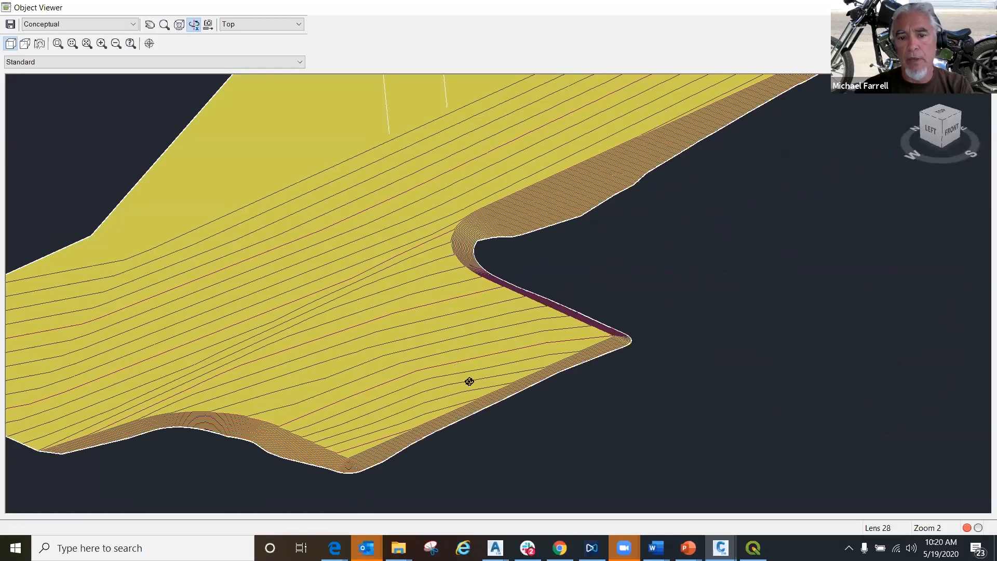
pyautogui.moveTo(478, 361); pyautogui.dragTo(374, 326)
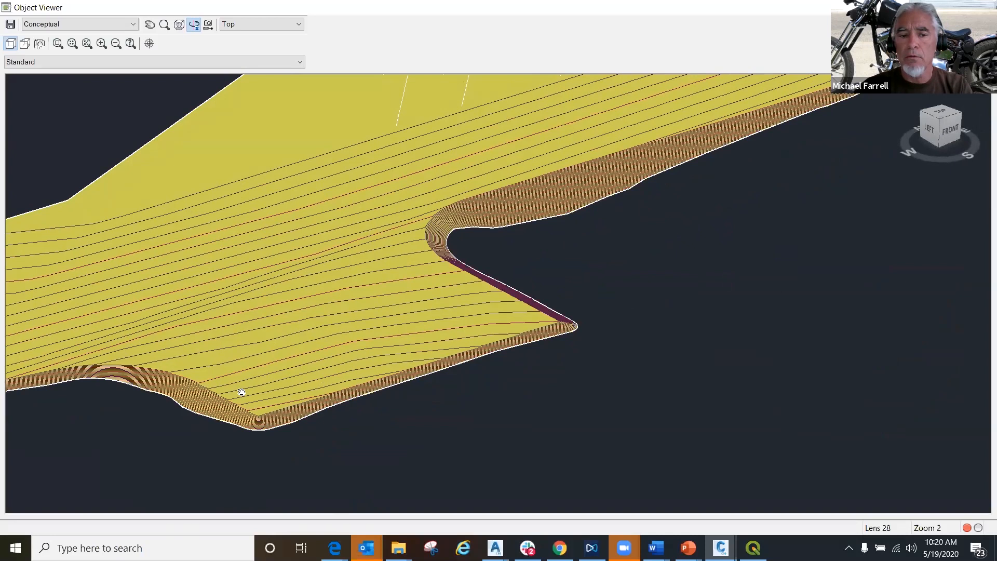
pyautogui.scroll(3, 242, 392)
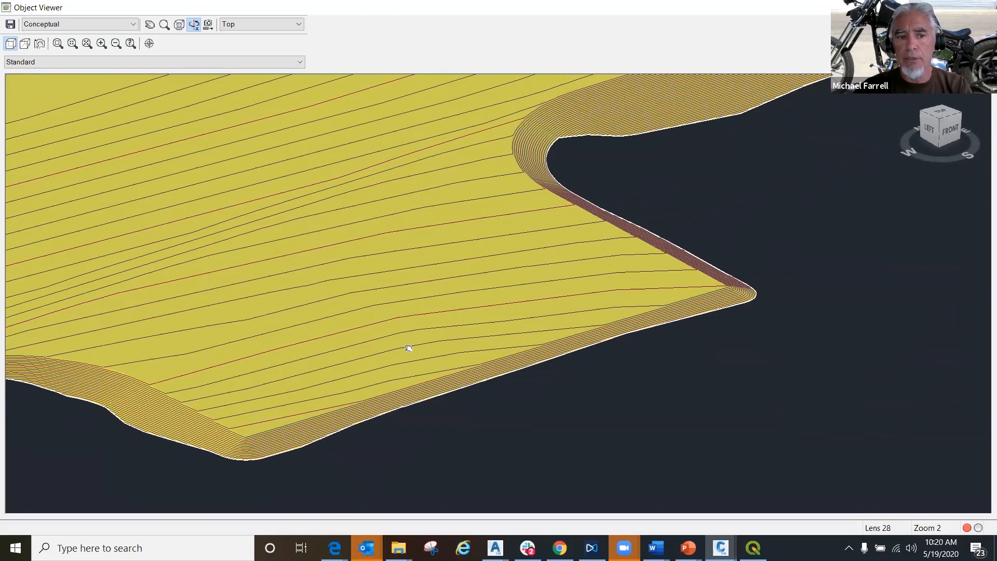
pyautogui.moveTo(409, 348); pyautogui.dragTo(645, 344)
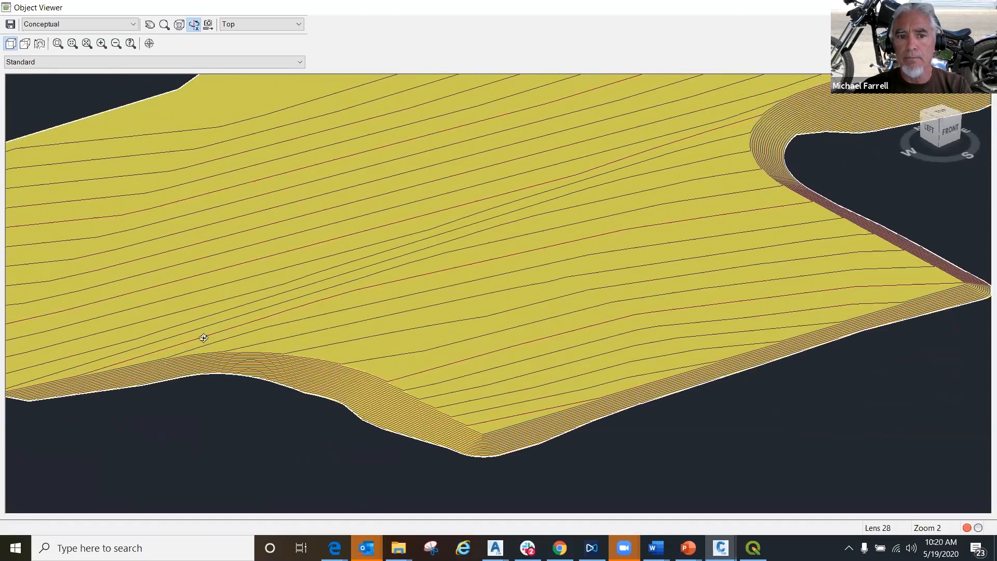
pyautogui.scroll(-2, 227, 332)
pyautogui.moveTo(444, 277); pyautogui.dragTo(105, 494, button='middle')
pyautogui.moveTo(461, 321); pyautogui.dragTo(320, 342, button='middle')
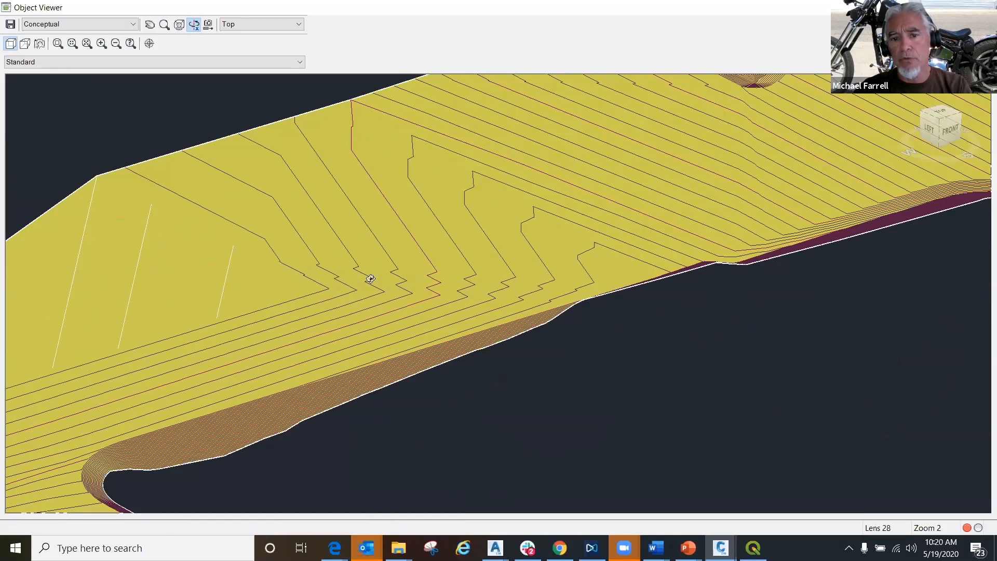
pyautogui.rightClick(607, 402)
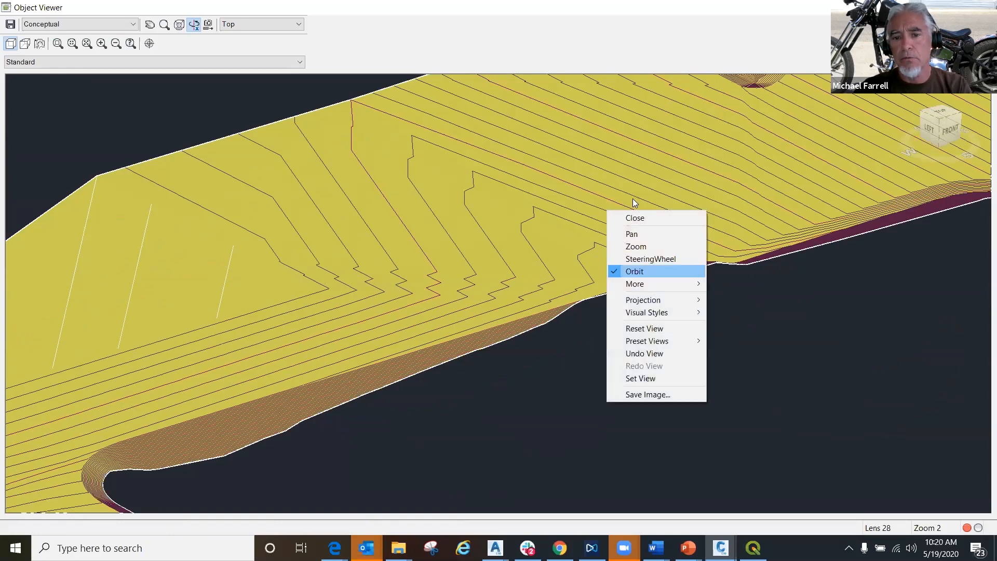
pyautogui.click(635, 218)
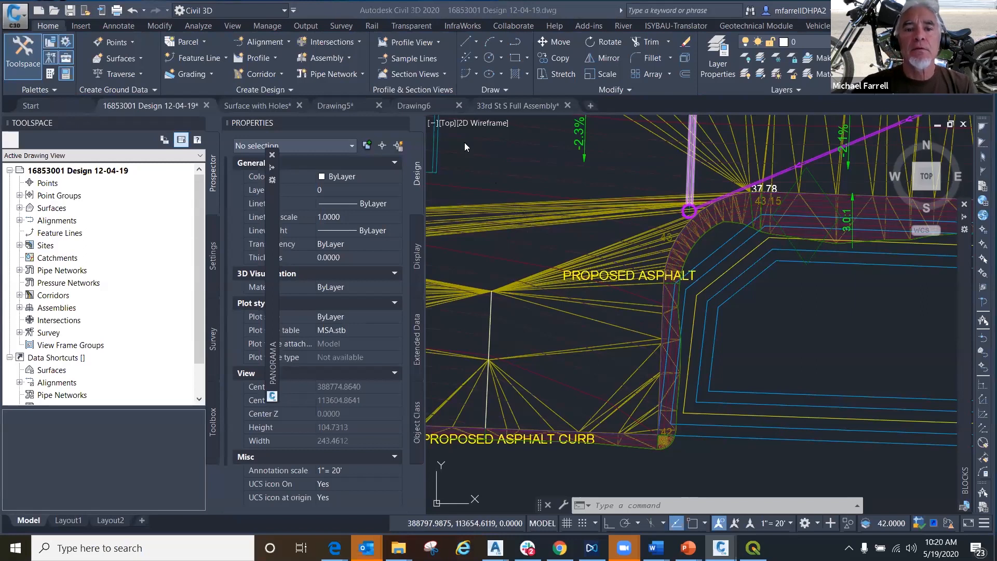
pyautogui.moveTo(420, 107)
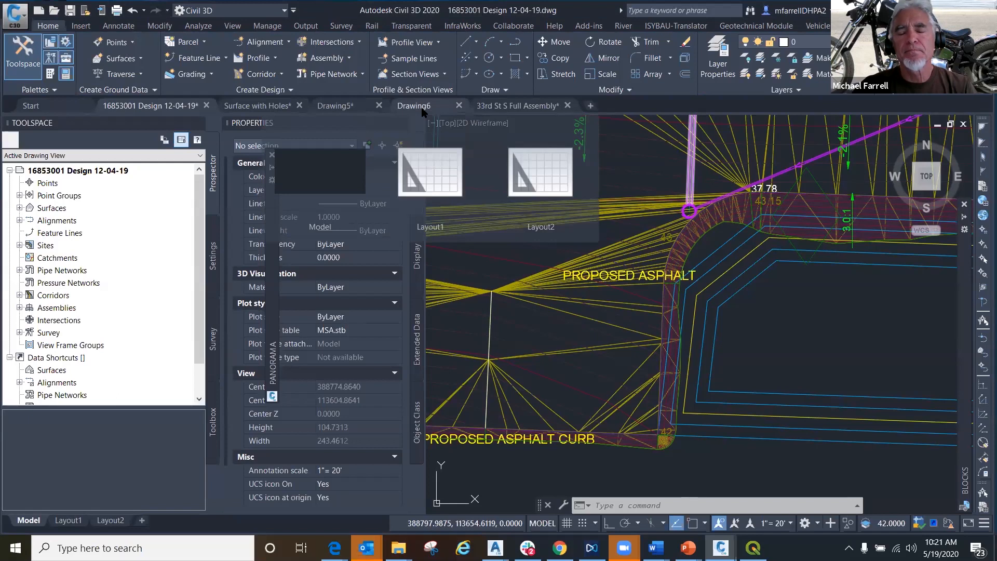
pyautogui.click(422, 108)
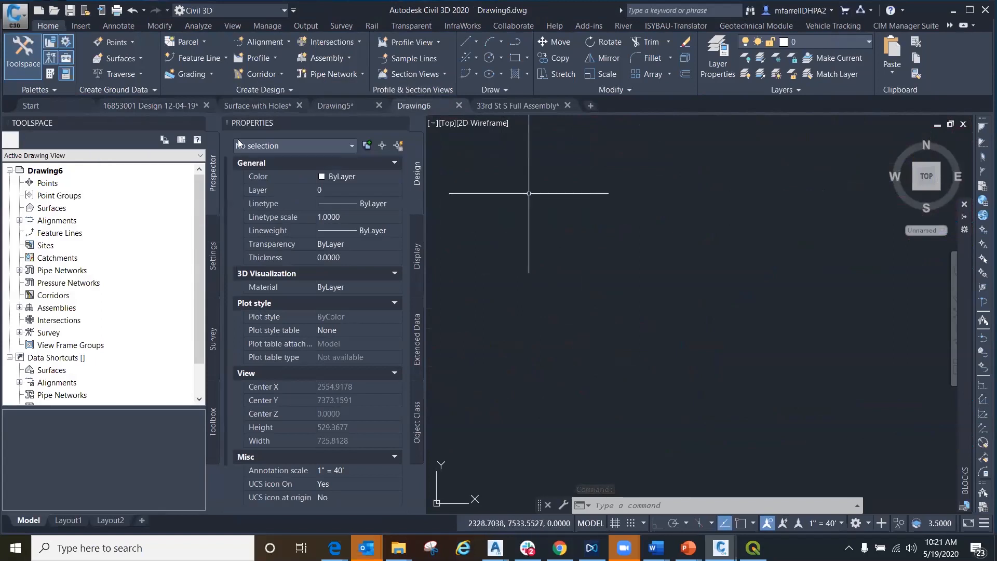
pyautogui.moveTo(150, 106)
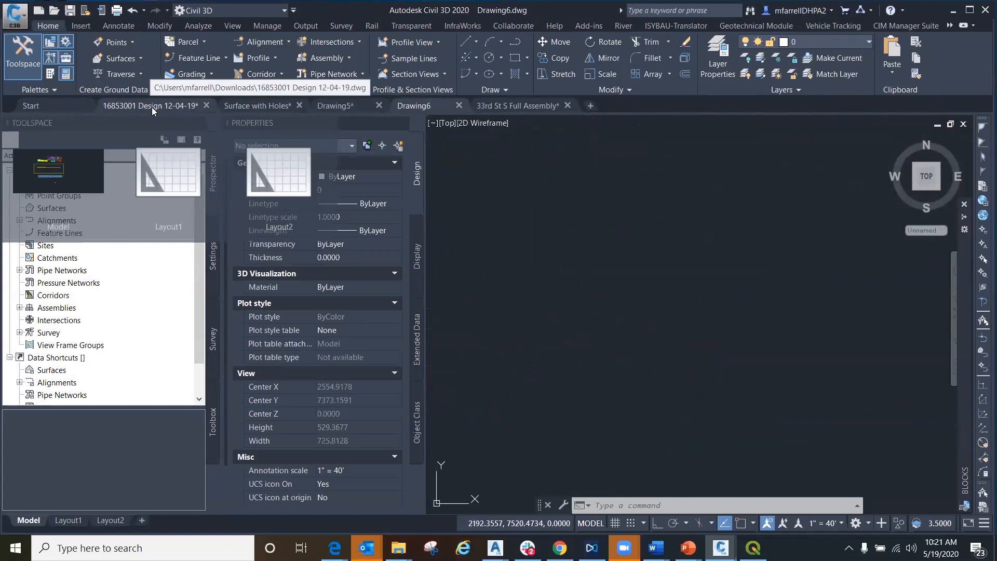
pyautogui.click(153, 109)
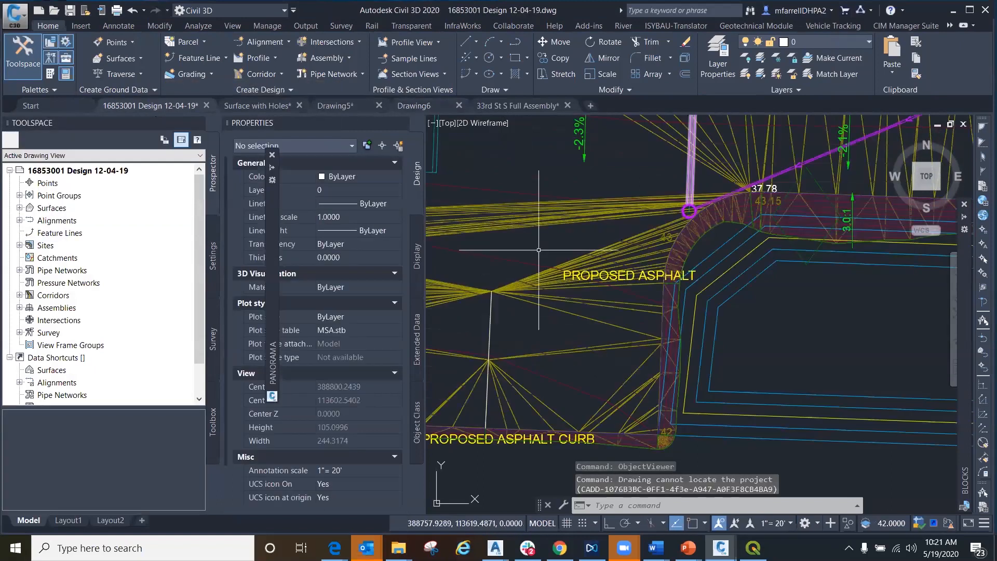
# - In the asphalt surface's properties, disable the Add Point operation at elevation 1642.3234' in the definition and rebuild the surface
pyautogui.scroll(-1, 611, 275)
pyautogui.scroll(-1, 612, 275)
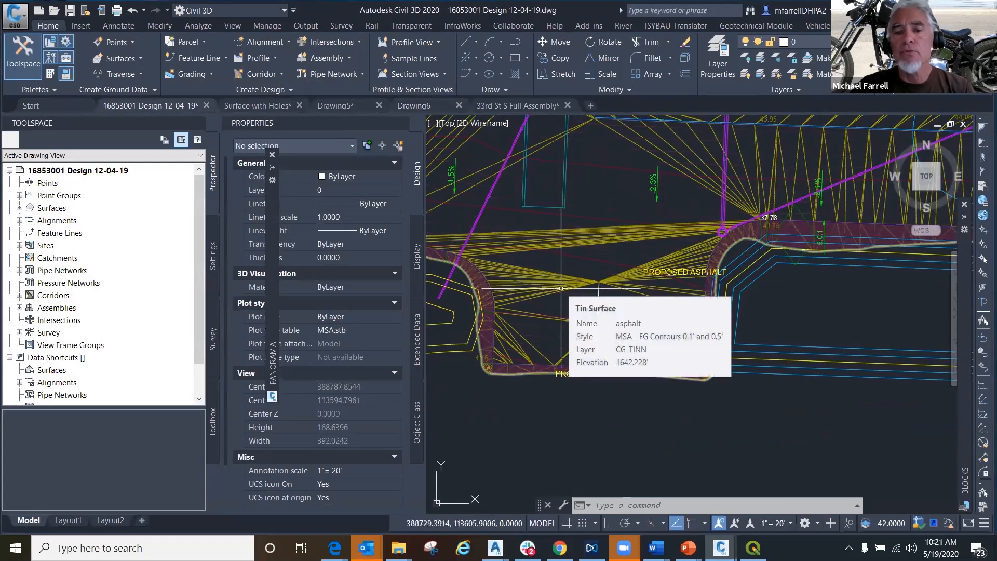
pyautogui.scroll(2, 574, 297)
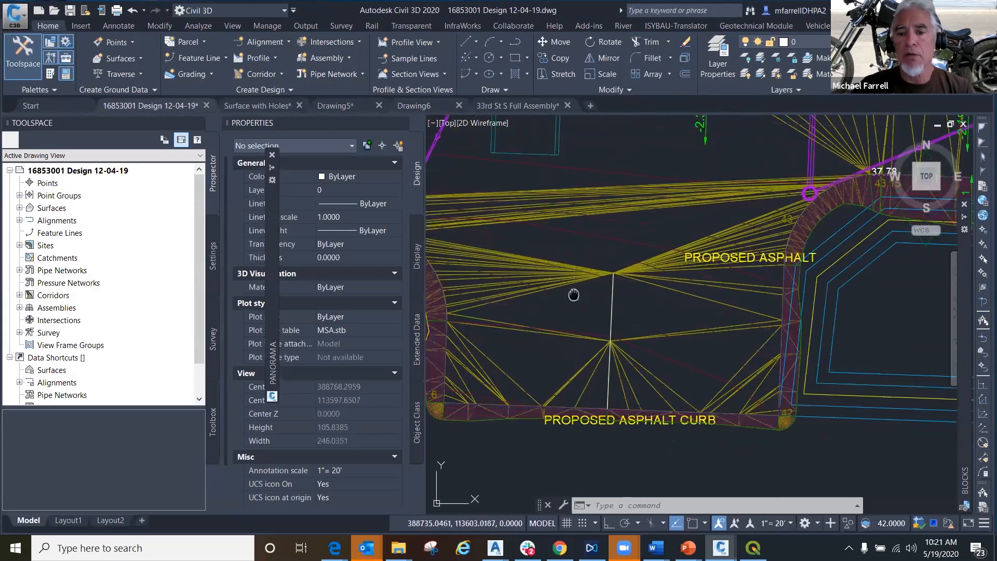
pyautogui.moveTo(572, 292); pyautogui.dragTo(549, 277, button='middle')
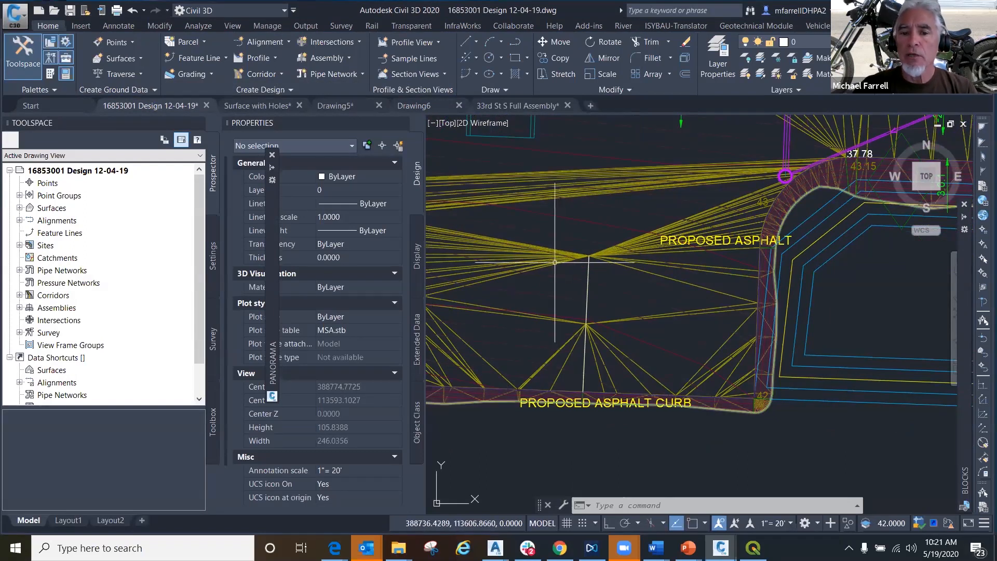
pyautogui.click(593, 233)
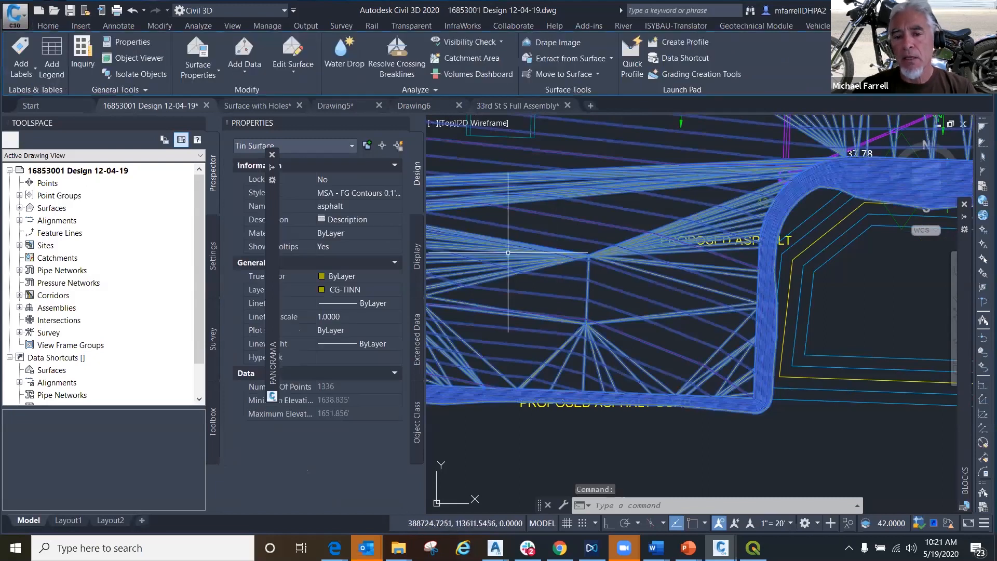
pyautogui.rightClick(531, 270)
pyautogui.click(597, 422)
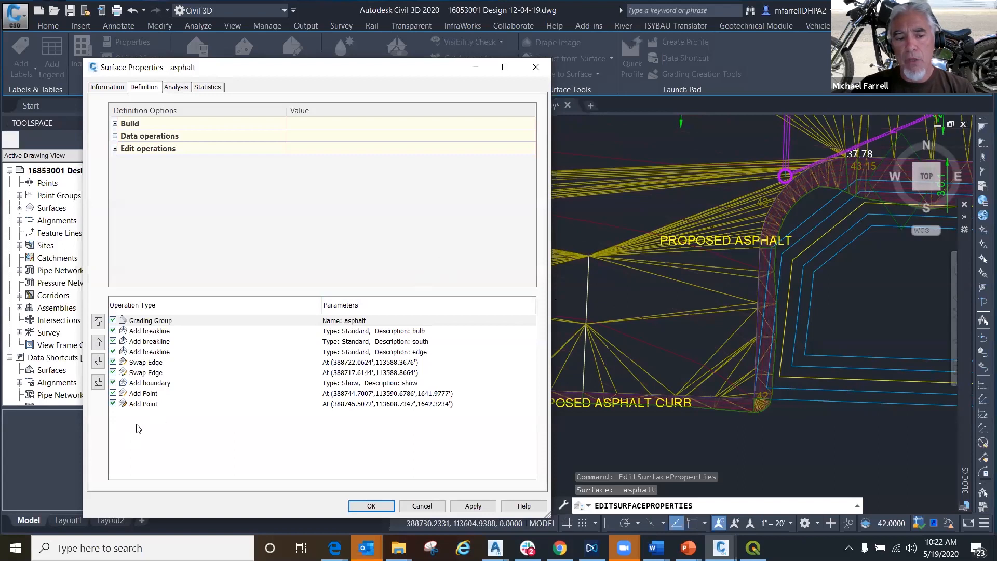
pyautogui.click(113, 404)
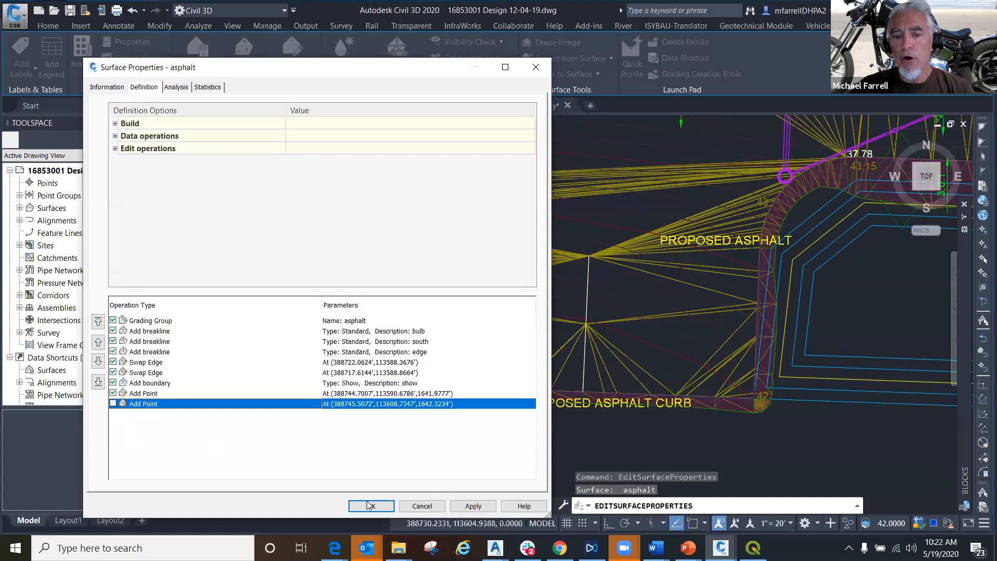
pyautogui.click(473, 506)
pyautogui.click(426, 242)
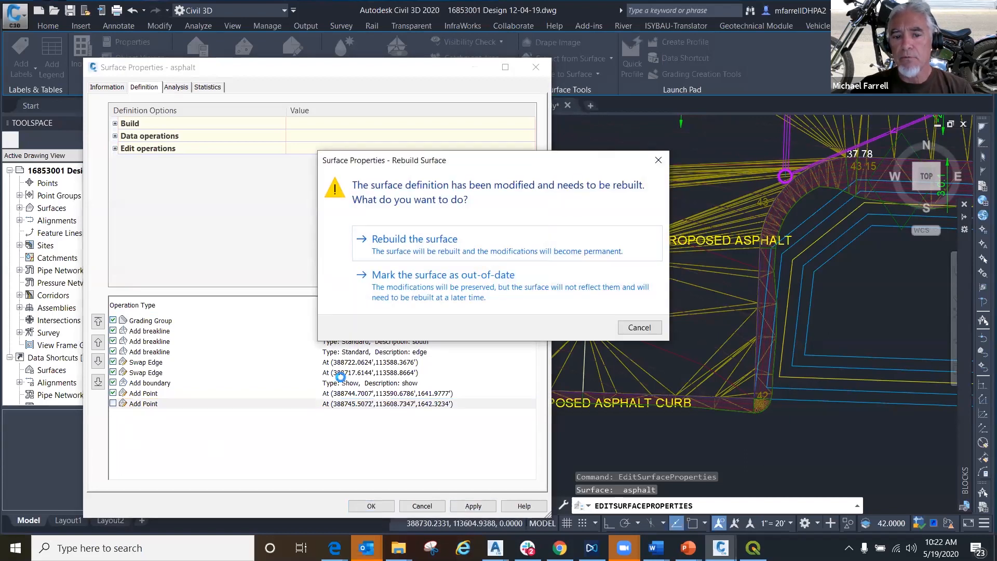
# - Disable the Add Point operation at elevation 1641.9777' in the asphalt surface's definition and rebuild the surface
pyautogui.click(114, 393)
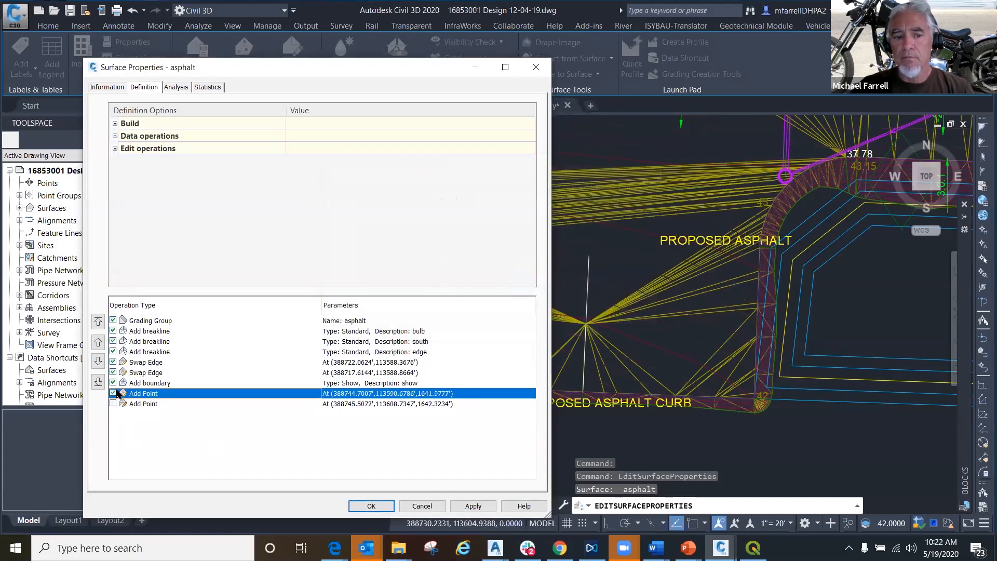
pyautogui.click(465, 505)
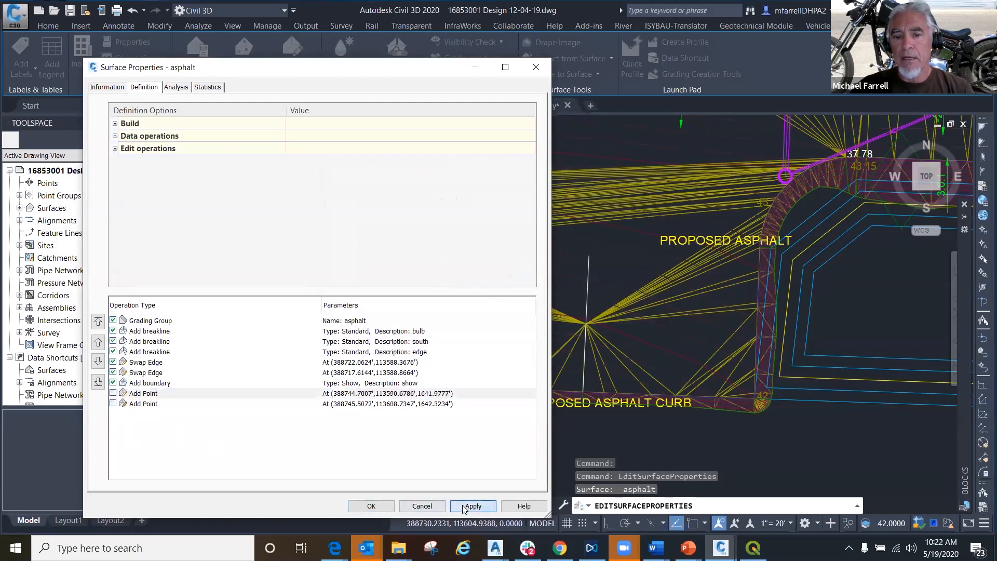
pyautogui.click(426, 243)
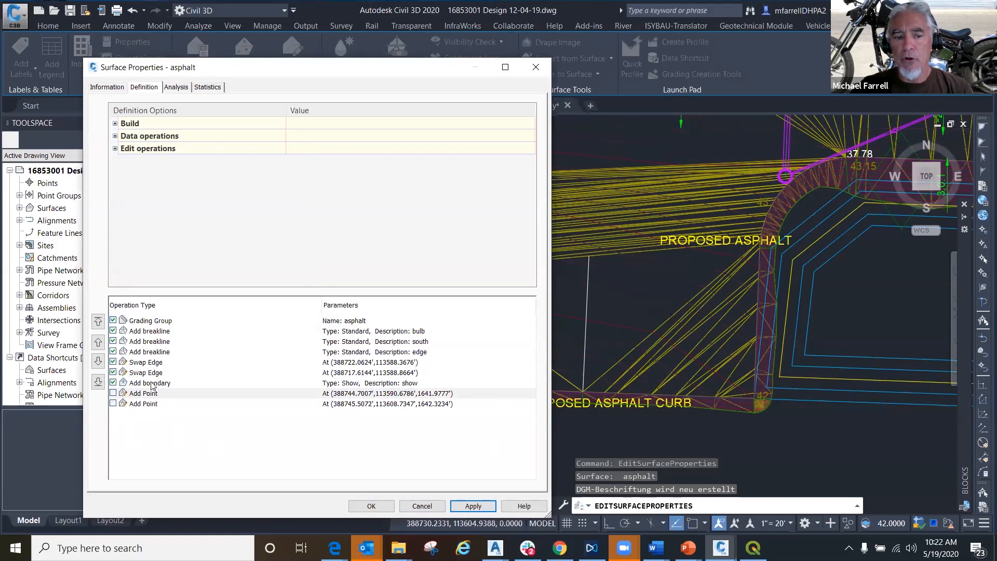
# - Disable the Show-type Add boundary operation in the asphalt surface's definition, rebuild the surface, and close its properties
pyautogui.click(182, 384)
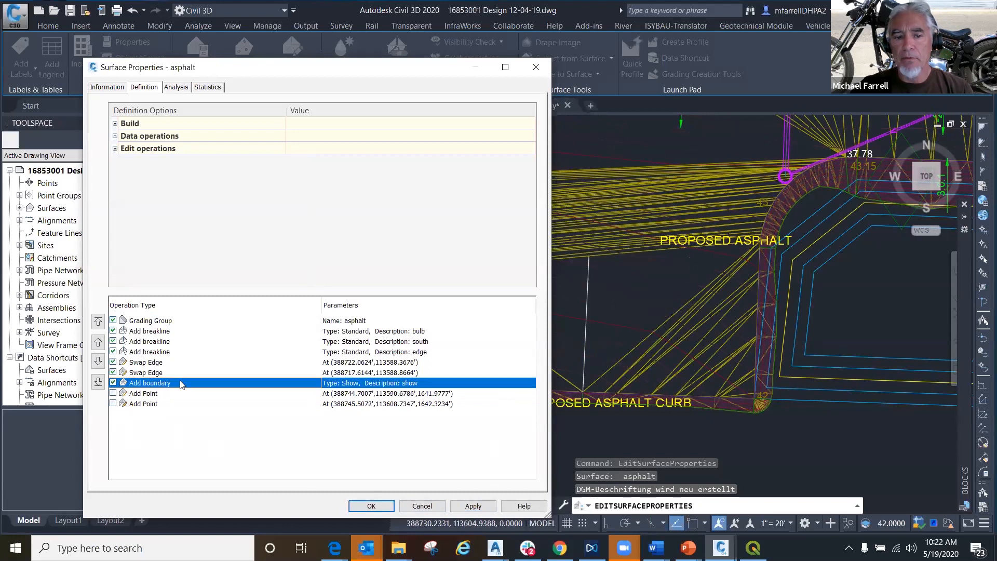
pyautogui.click(113, 383)
pyautogui.click(474, 506)
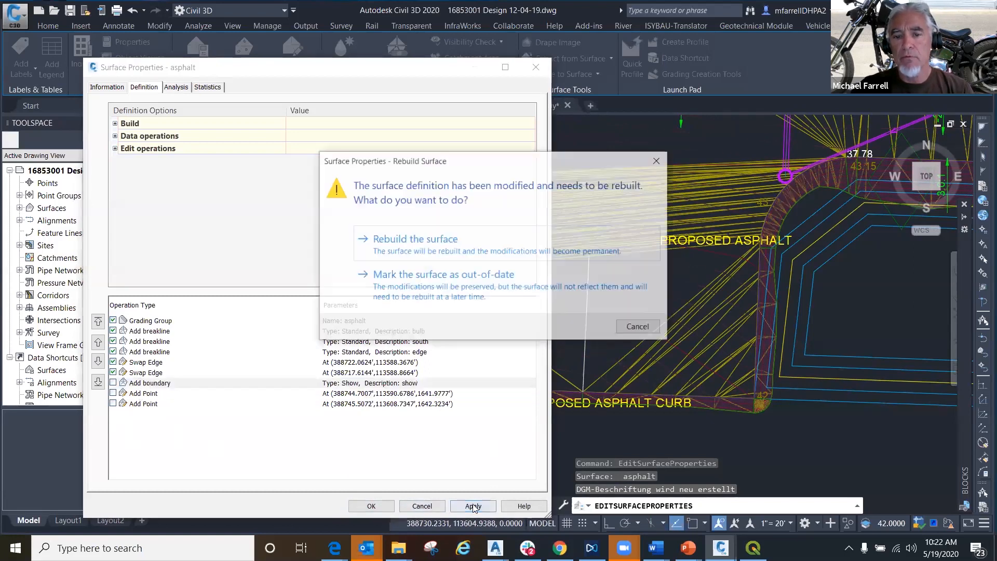
pyautogui.click(439, 303)
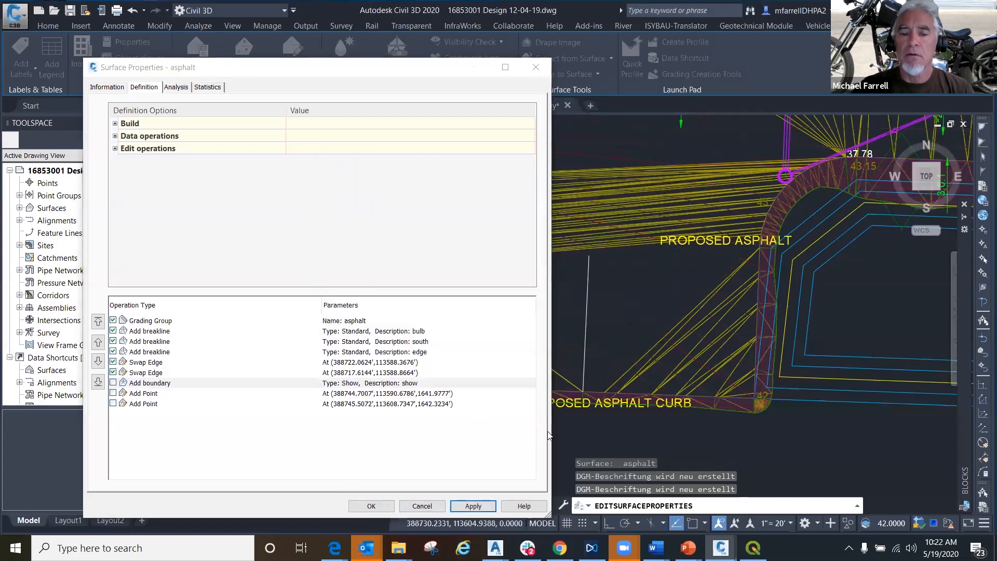
pyautogui.click(371, 505)
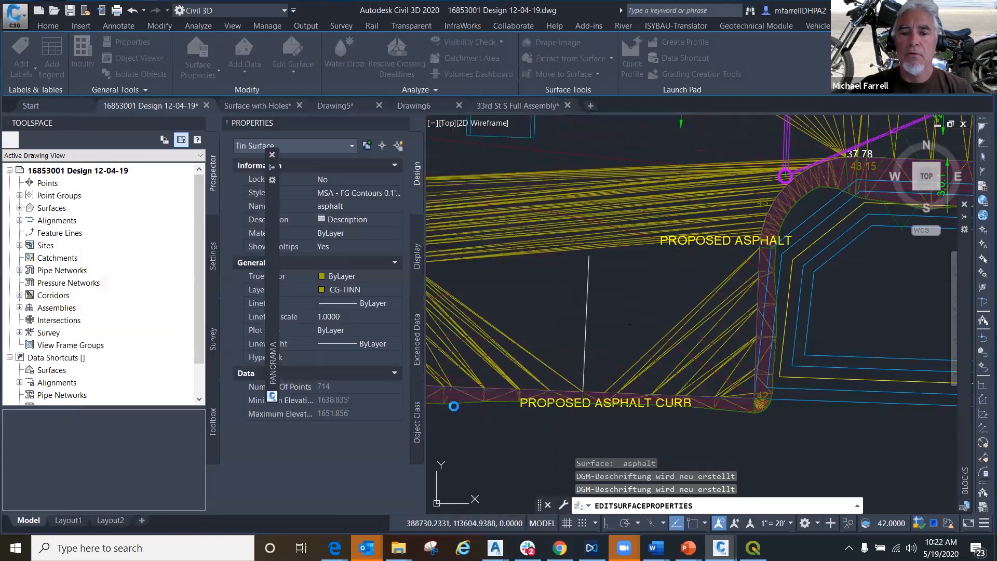
pyautogui.click(541, 313)
# - In the asphalt surface's properties, enable the Show-type Add boundary operation and both Add Point operations in the definition
pyautogui.scroll(-5, 549, 298)
pyautogui.moveTo(549, 299); pyautogui.dragTo(563, 323, button='middle')
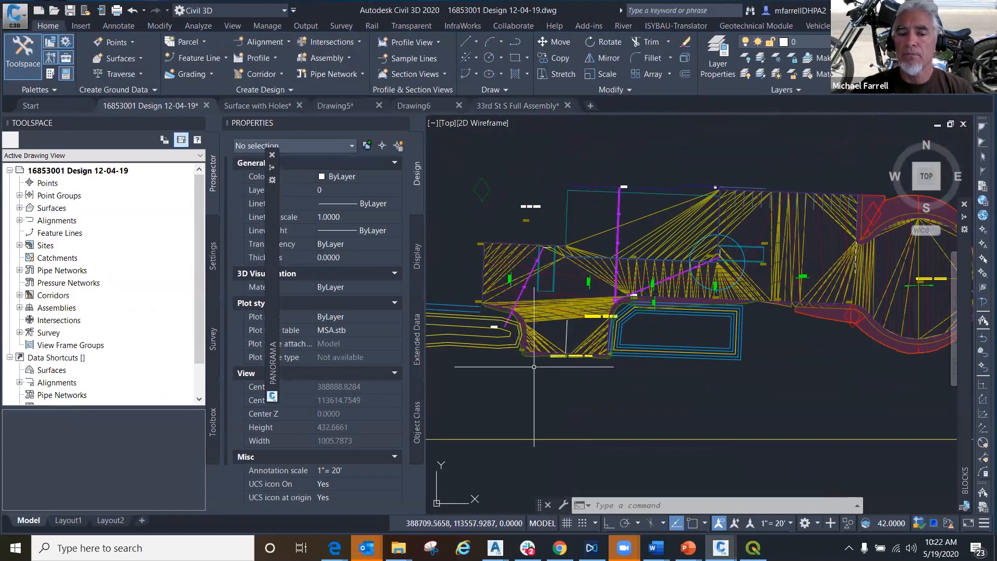
pyautogui.click(549, 320)
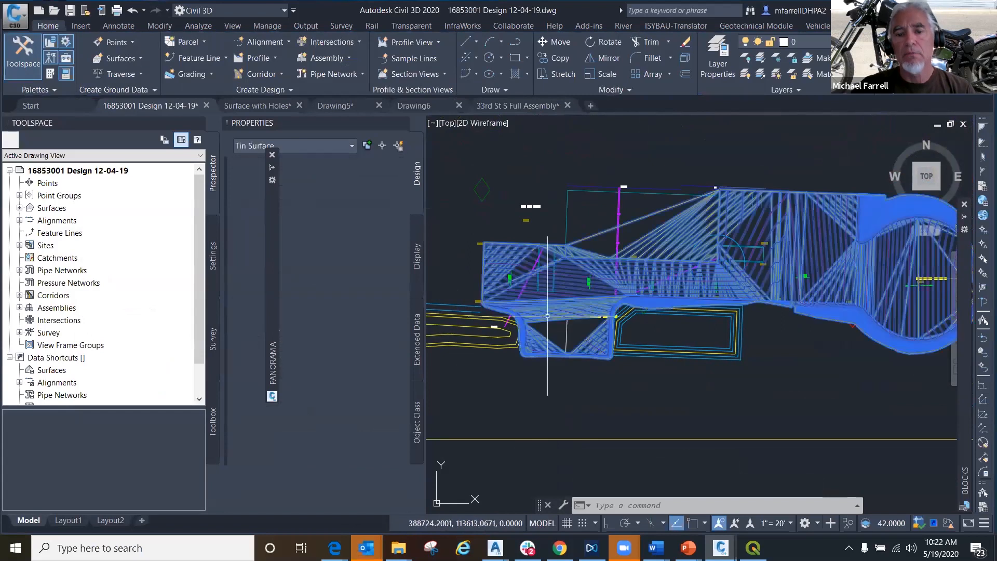
pyautogui.rightClick(539, 337)
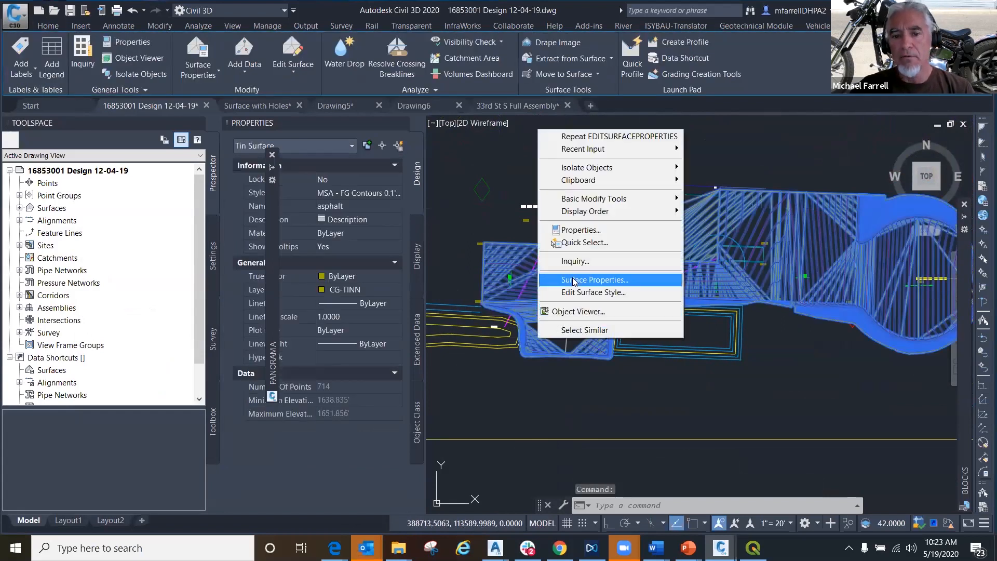
pyautogui.press('Return')
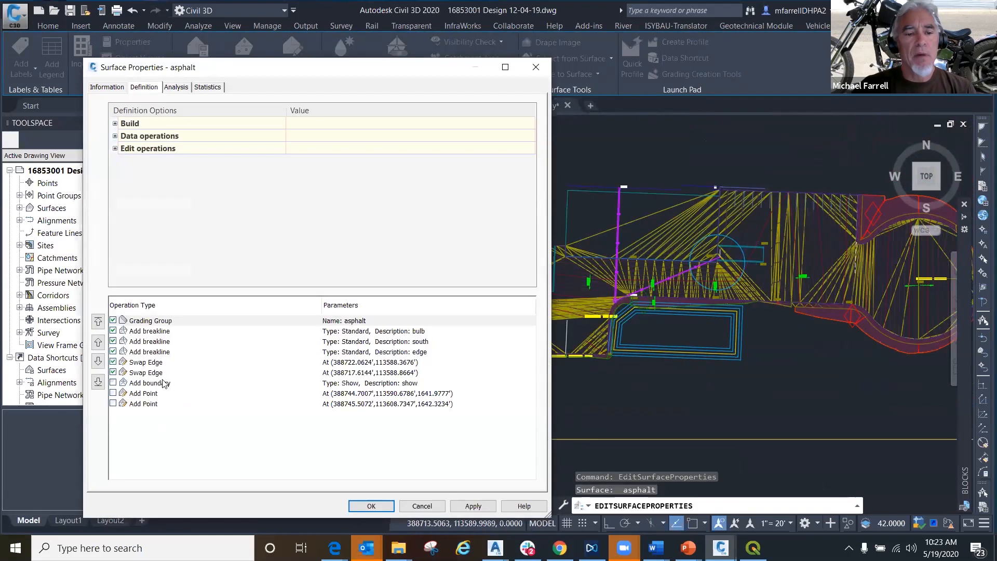
pyautogui.click(113, 383)
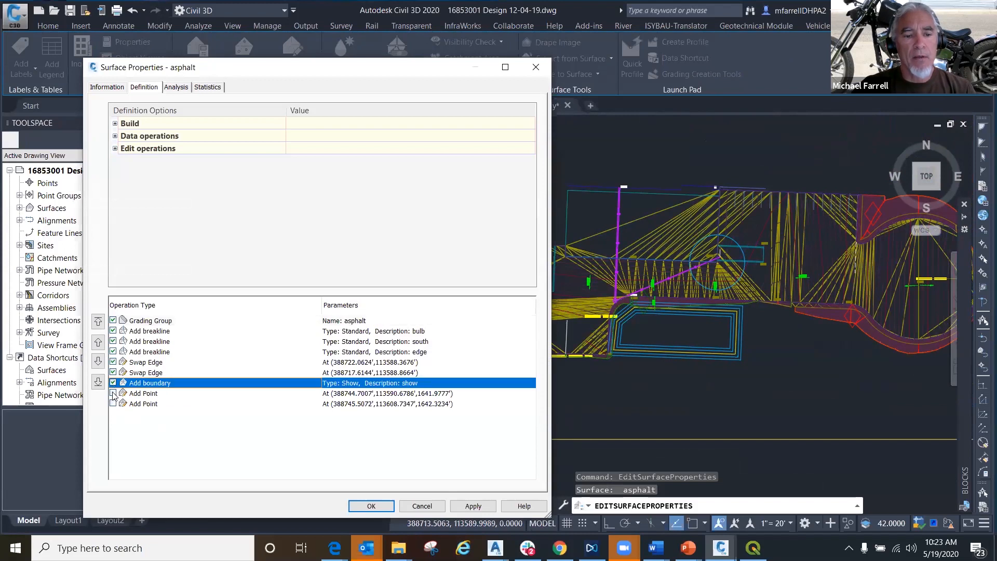
pyautogui.click(112, 393)
pyautogui.click(113, 403)
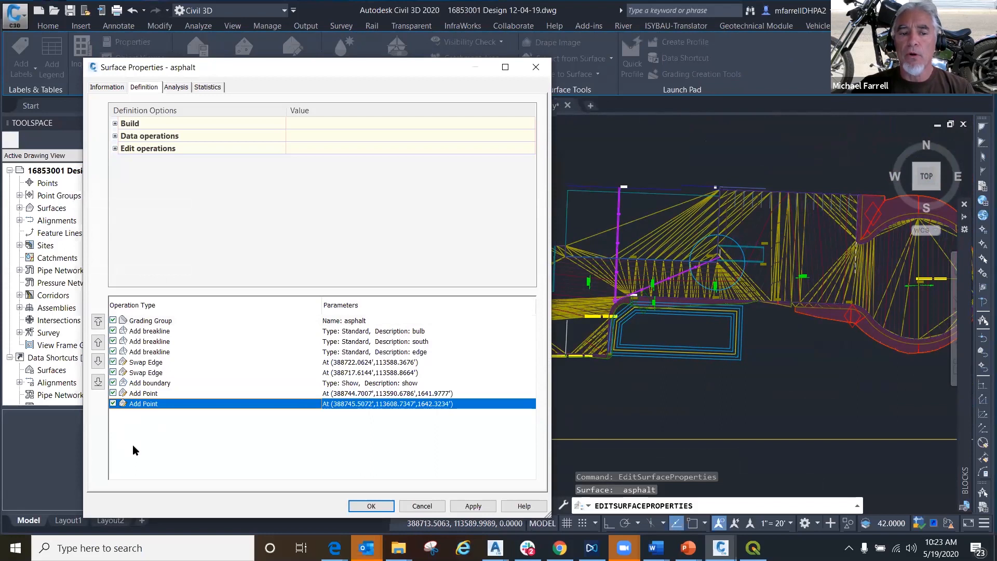
# - Move the Show-type Add boundary operation below both Add Point operations in the asphalt surface's operation list
pyautogui.click(146, 385)
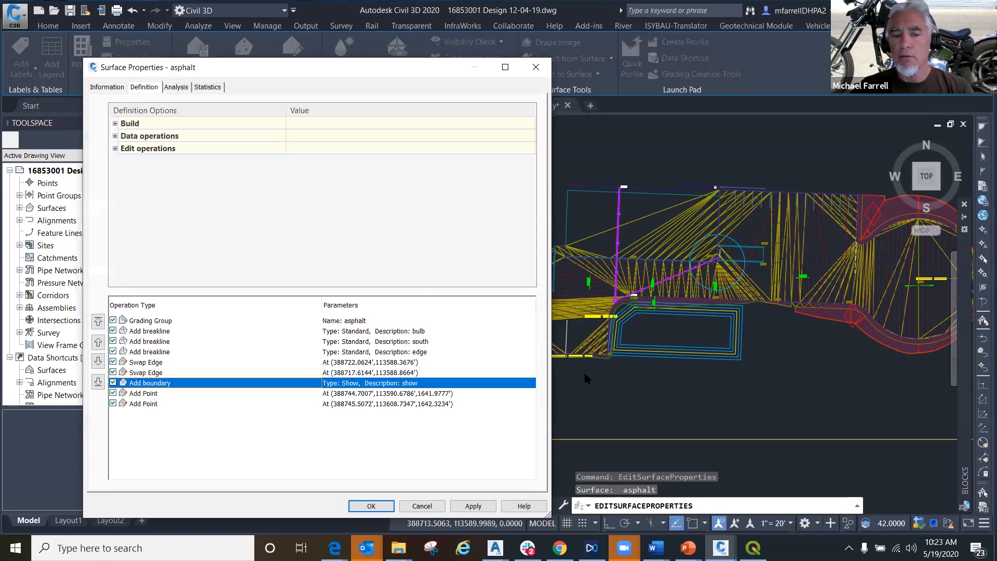
pyautogui.click(98, 363)
pyautogui.click(98, 363)
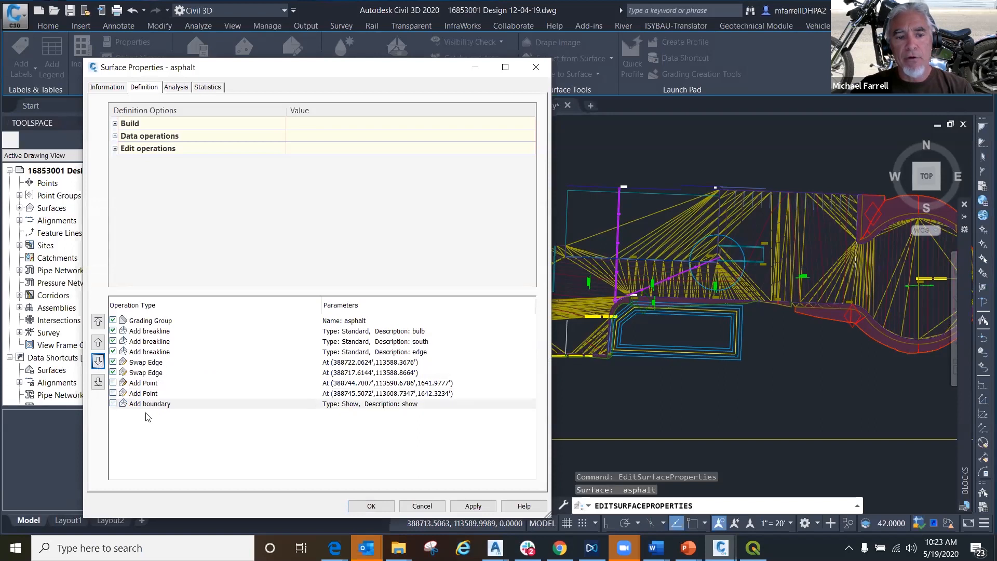
# - Re-enable the Add boundary and both Add Point operations in the reordered definition, then apply the changes and rebuild the surface
pyautogui.click(115, 404)
pyautogui.click(114, 392)
pyautogui.click(113, 383)
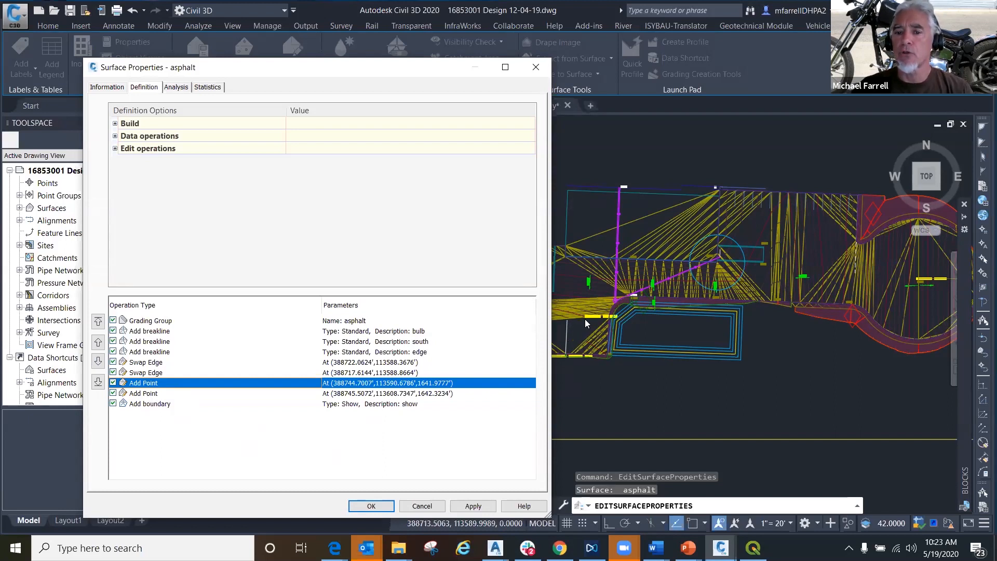
pyautogui.click(473, 506)
pyautogui.click(424, 240)
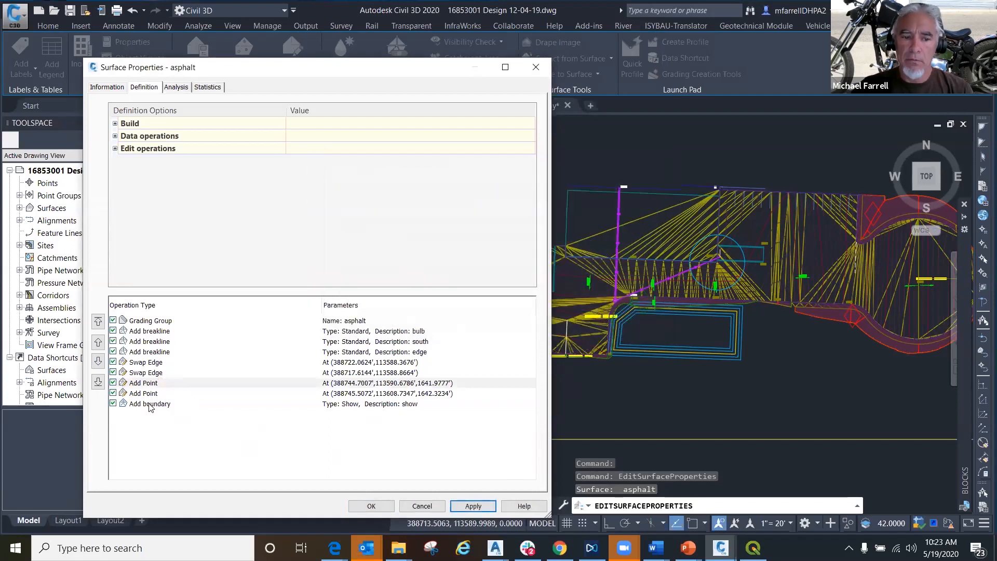
# - Toggle the Show-type Add boundary operation off and back on, apply the definition, and close the asphalt surface's properties
pyautogui.click(162, 405)
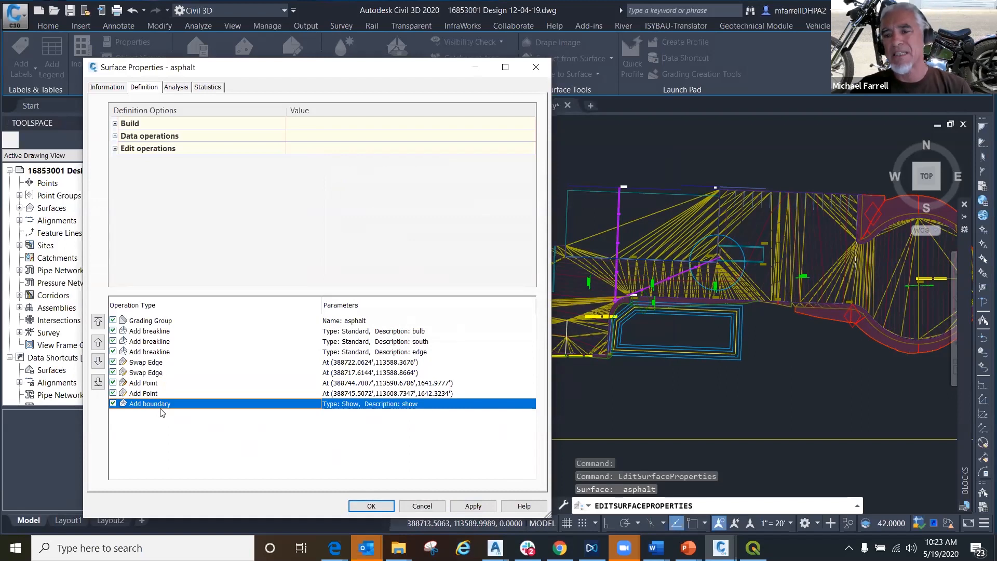
pyautogui.click(112, 403)
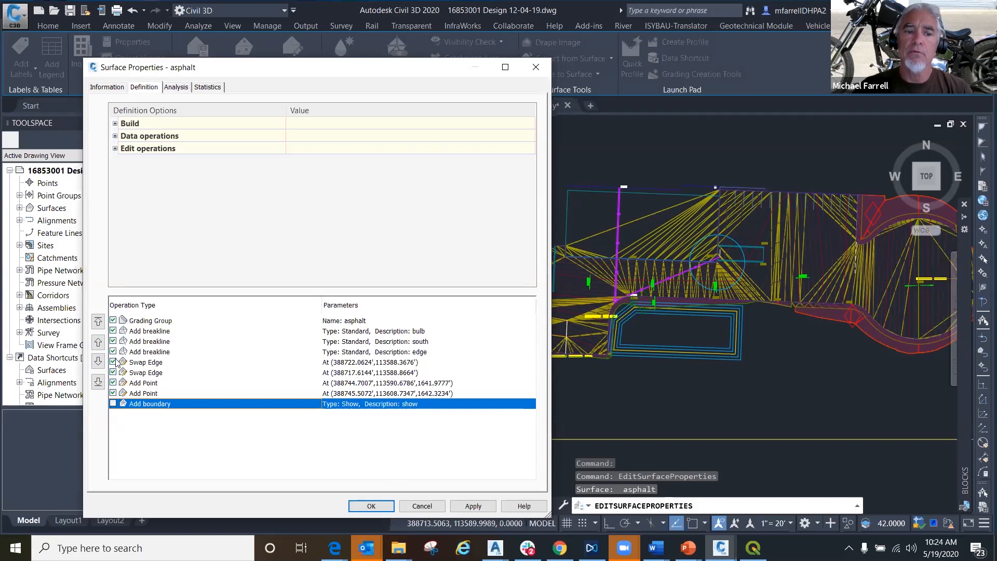
pyautogui.click(114, 404)
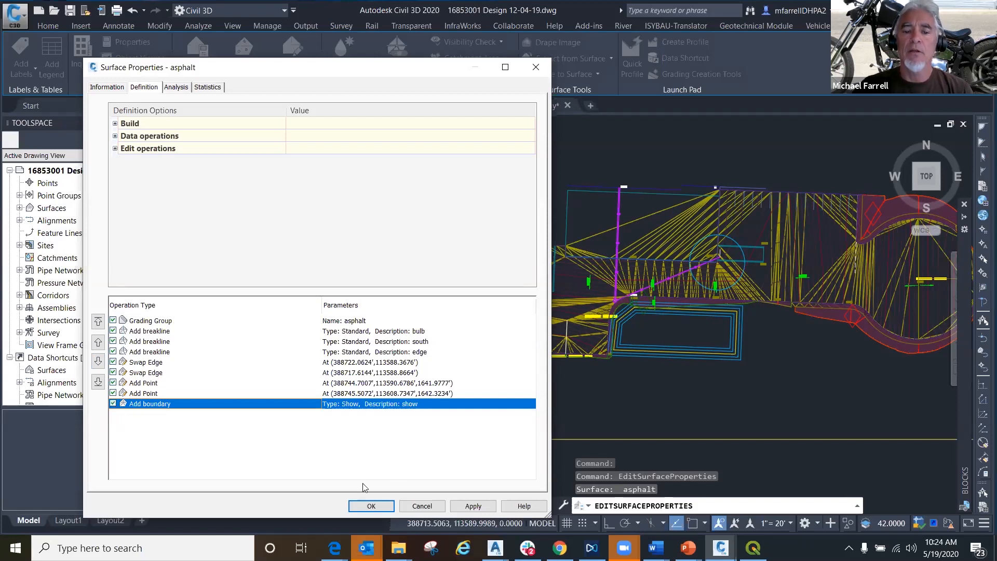
pyautogui.click(470, 506)
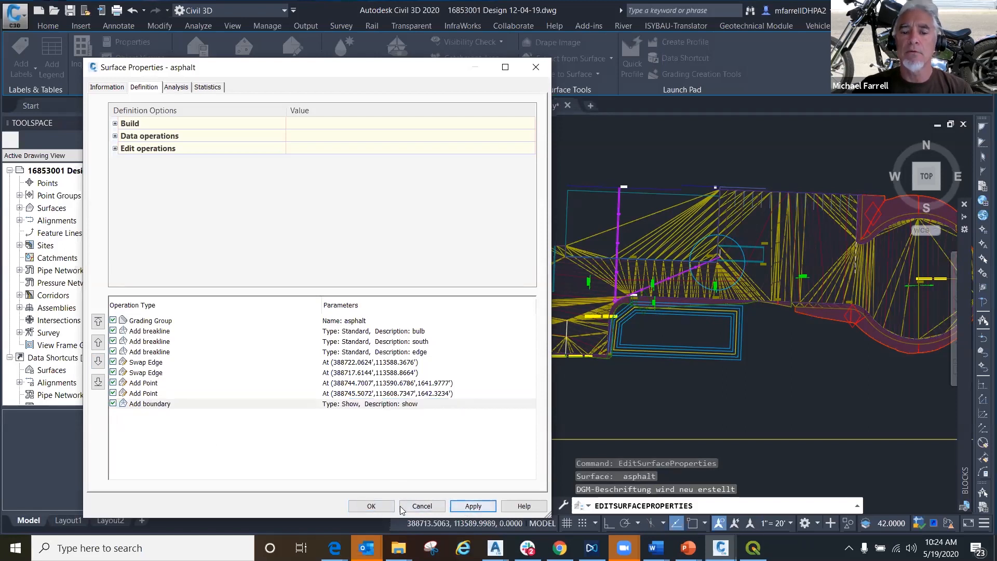
pyautogui.click(371, 507)
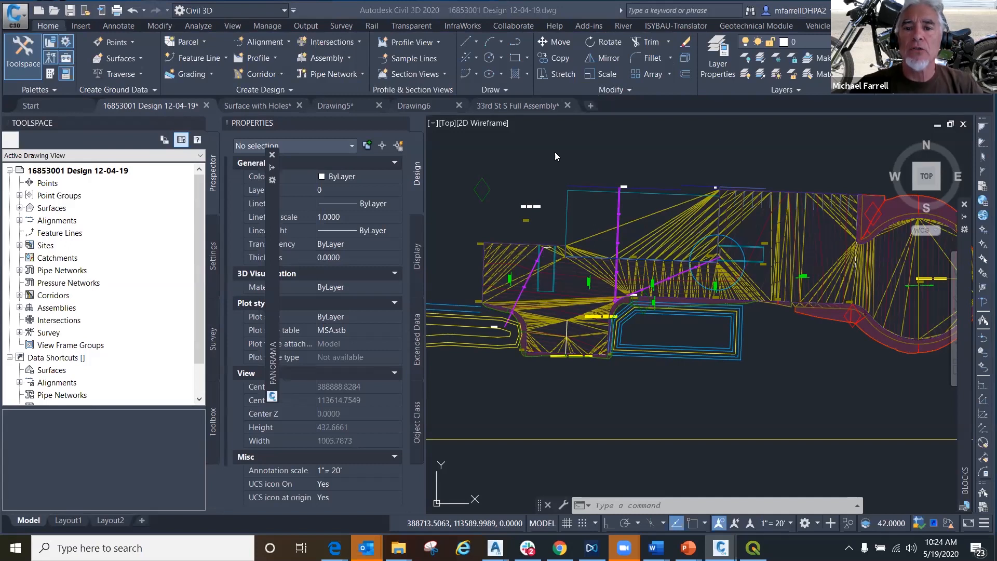
pyautogui.click(603, 166)
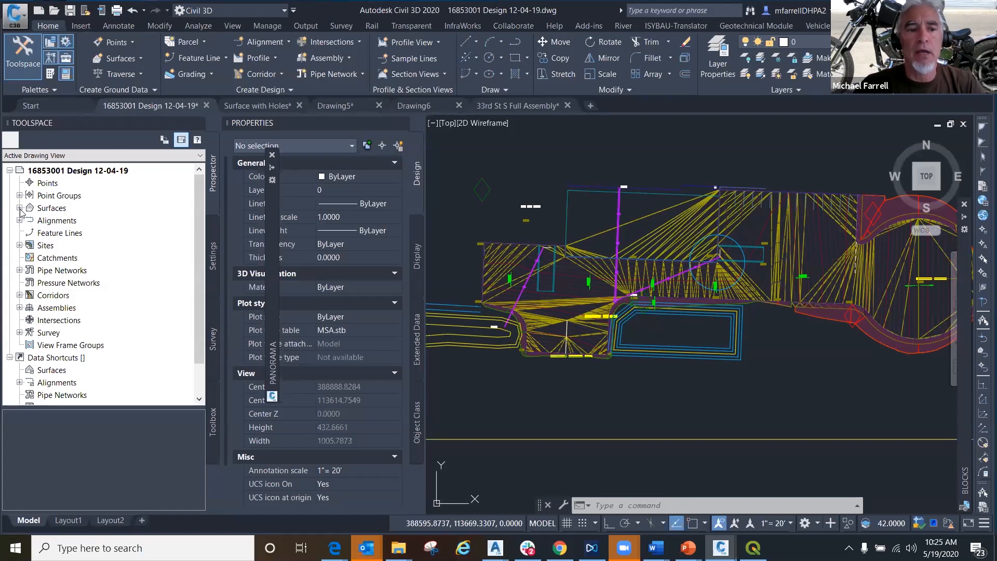
# - Expand the drawing's surfaces in the Prospector and list the breaklines in the asphalt surface's definition
pyautogui.click(19, 208)
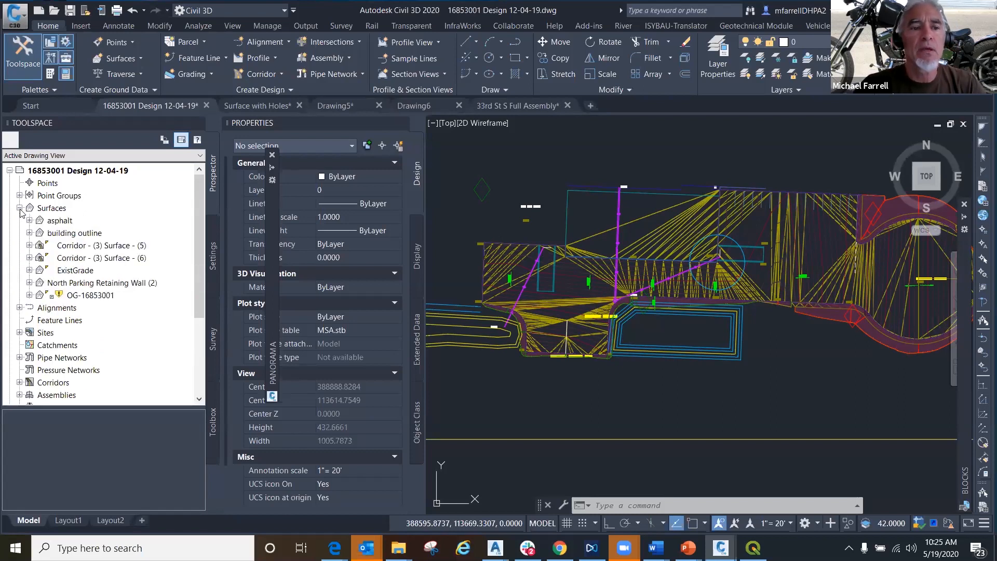
pyautogui.click(29, 295)
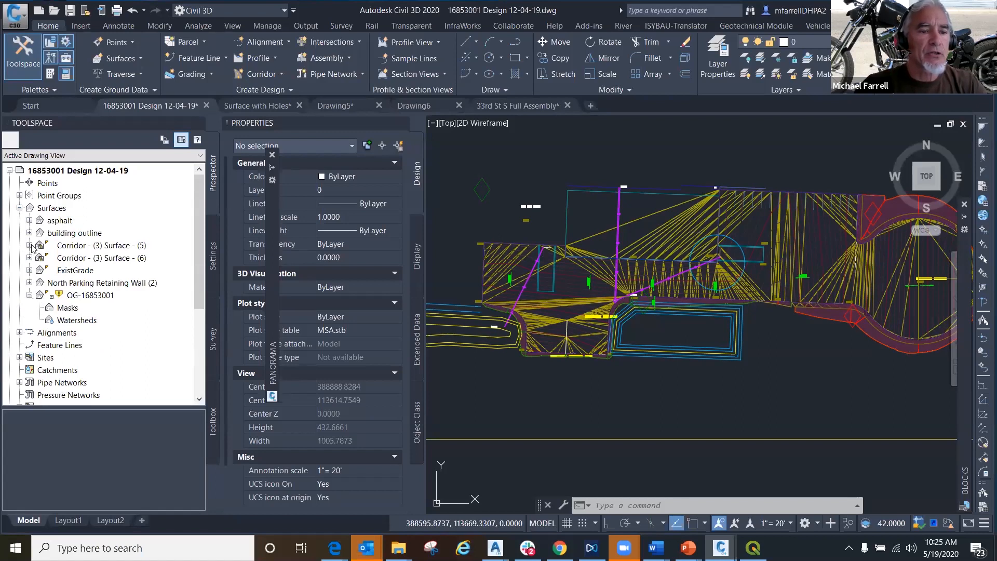
pyautogui.click(29, 220)
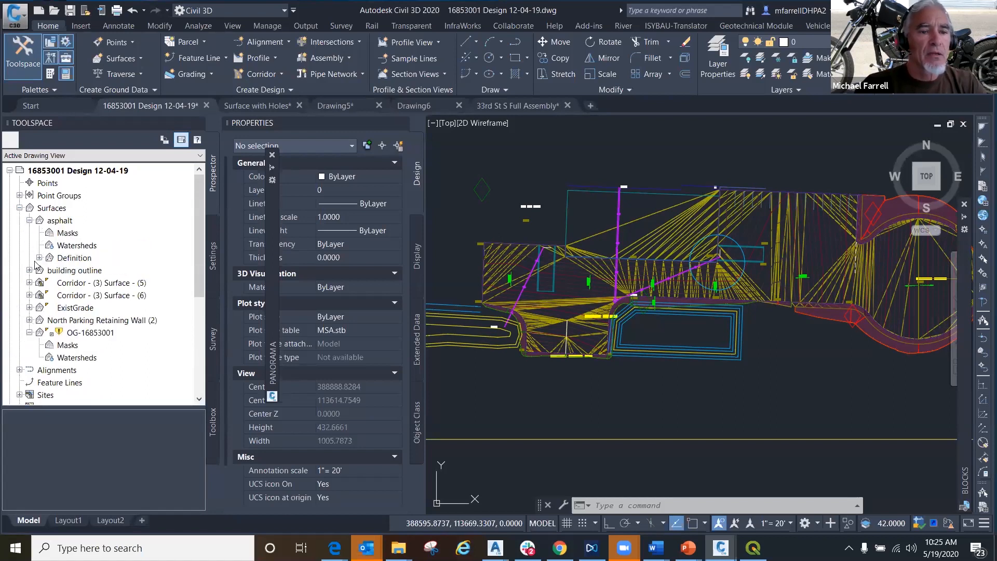
pyautogui.click(39, 259)
pyautogui.click(85, 284)
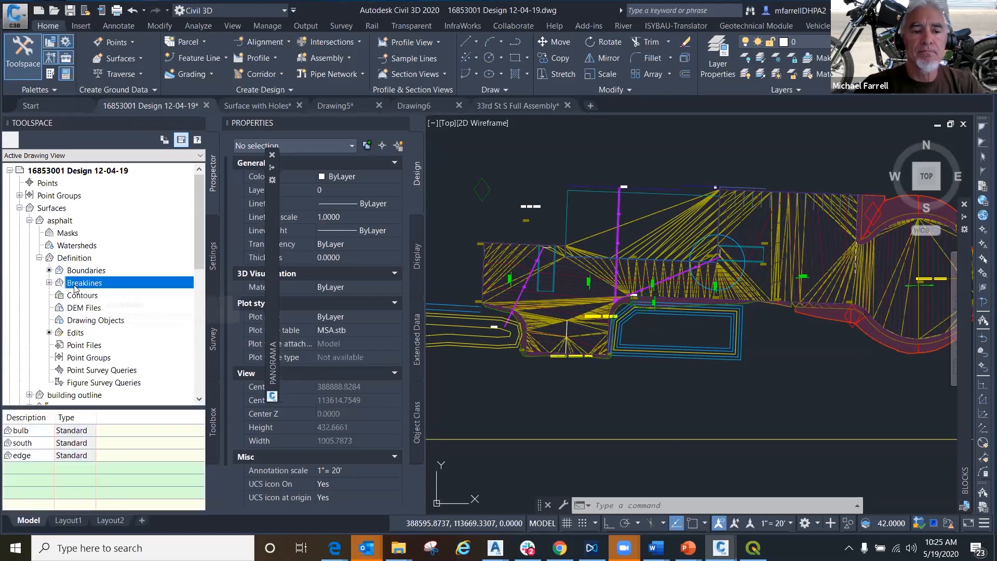
pyautogui.click(50, 282)
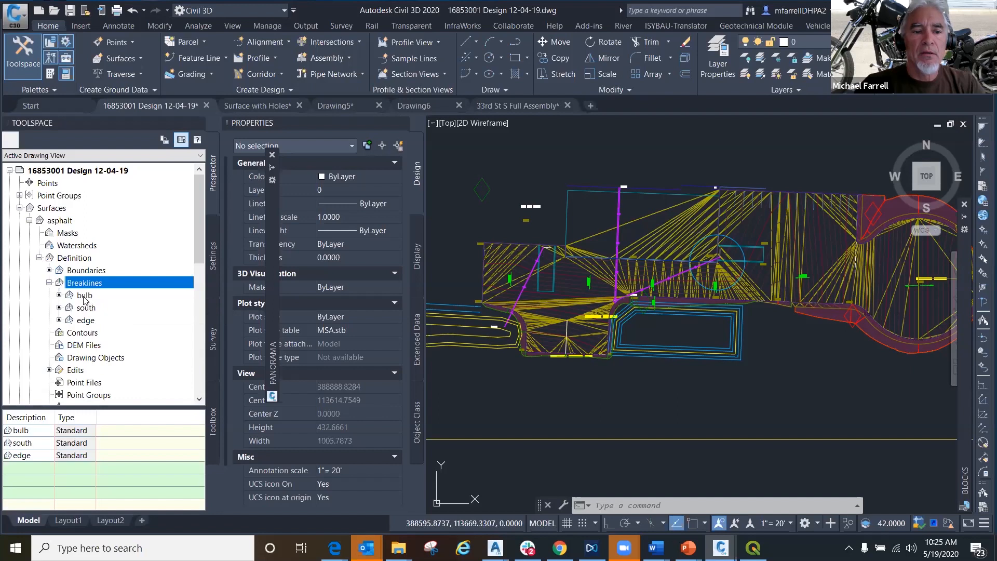
# - Start adding breaklines to the asphalt surface, review the available breakline types including Non-destructive, and cancel
pyautogui.rightClick(82, 296)
pyautogui.rightClick(79, 287)
pyautogui.click(99, 293)
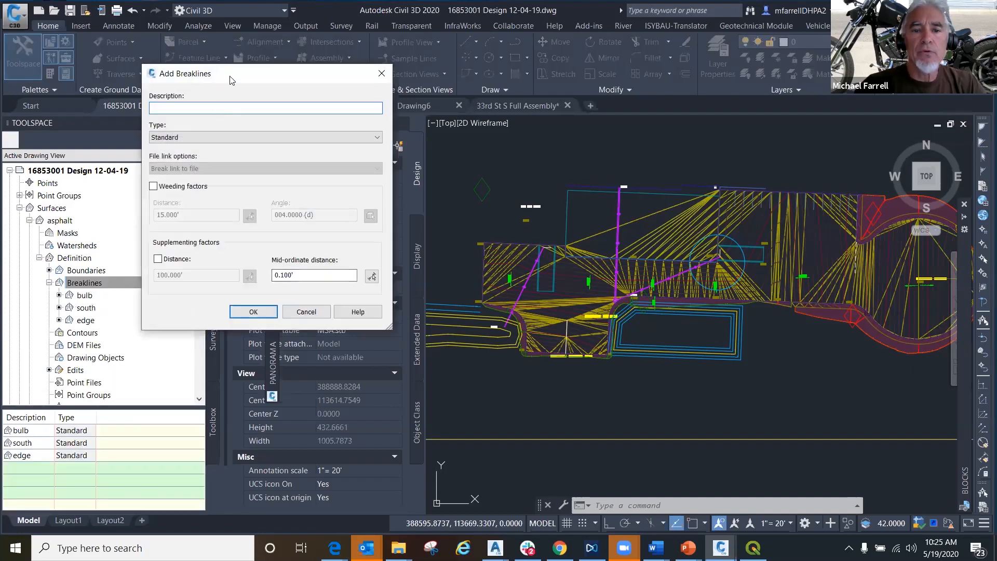
pyautogui.click(402, 188)
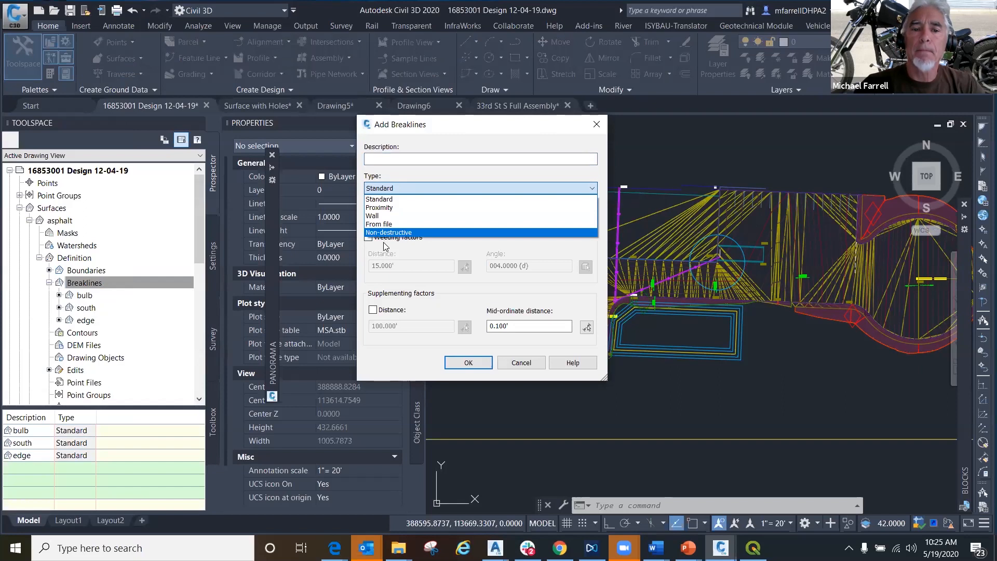
pyautogui.click(473, 149)
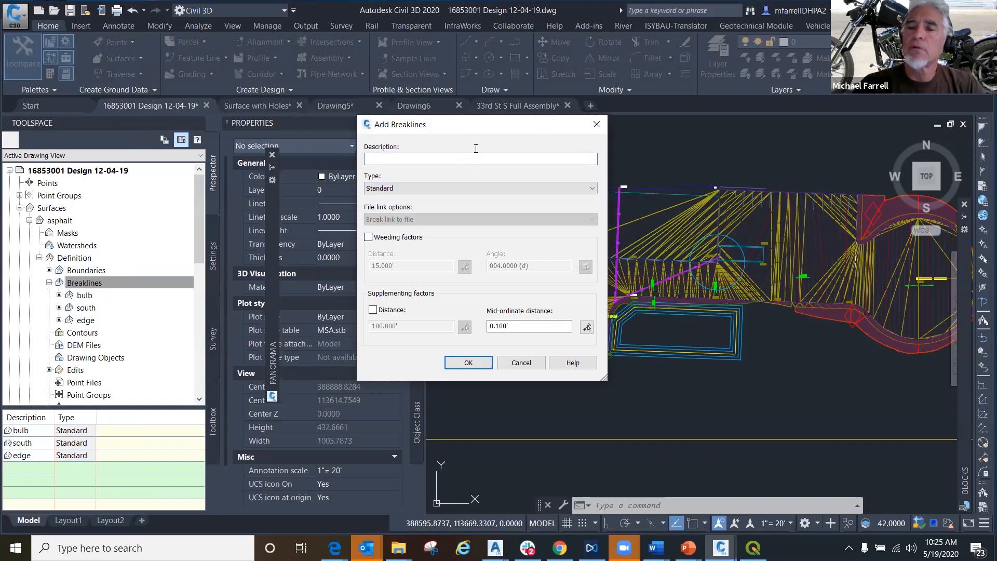
pyautogui.click(405, 188)
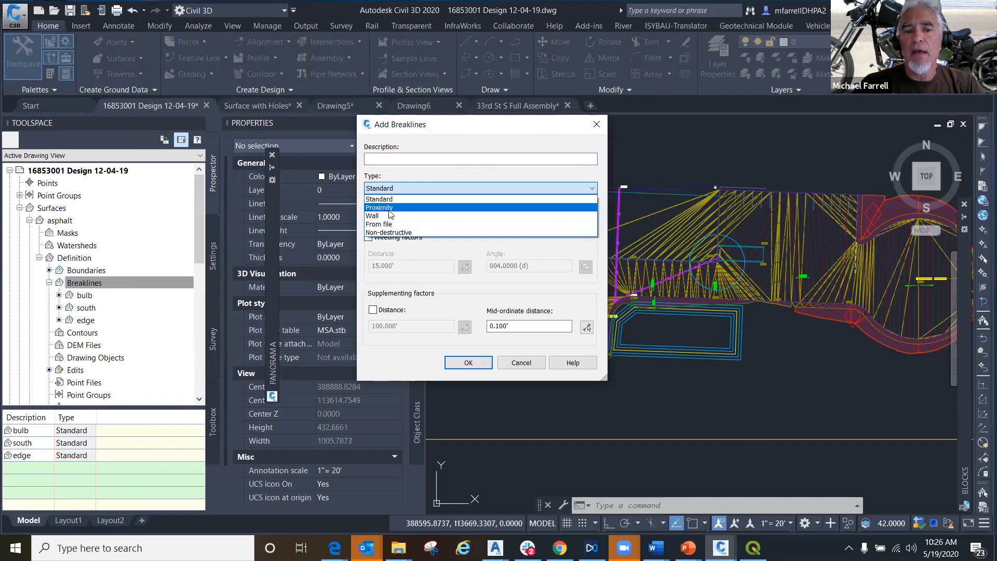
pyautogui.click(529, 368)
pyautogui.click(523, 363)
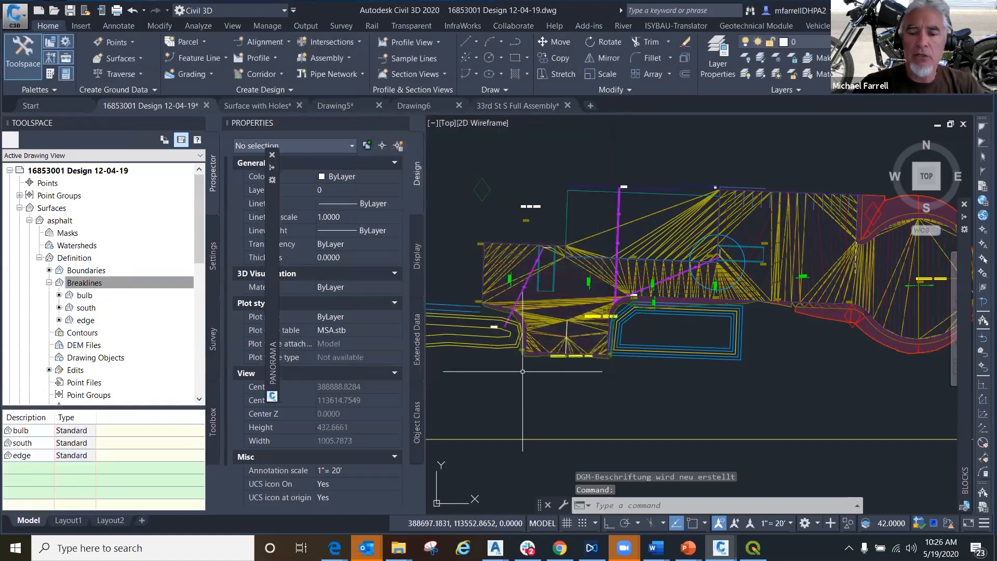
# - Switch to the Surface with Holes drawing and bring its surface into closer view
pyautogui.scroll(-4, 523, 368)
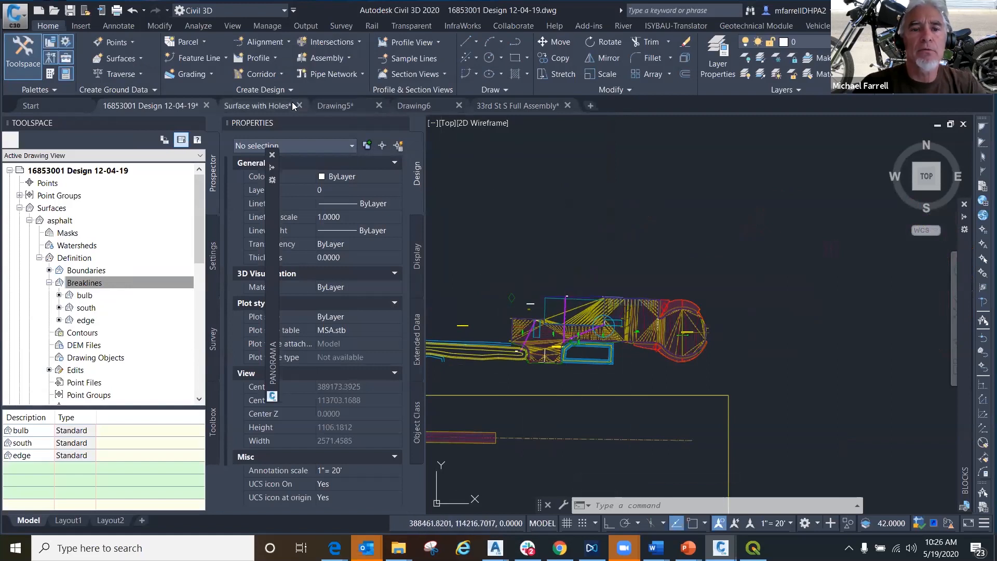
pyautogui.click(264, 106)
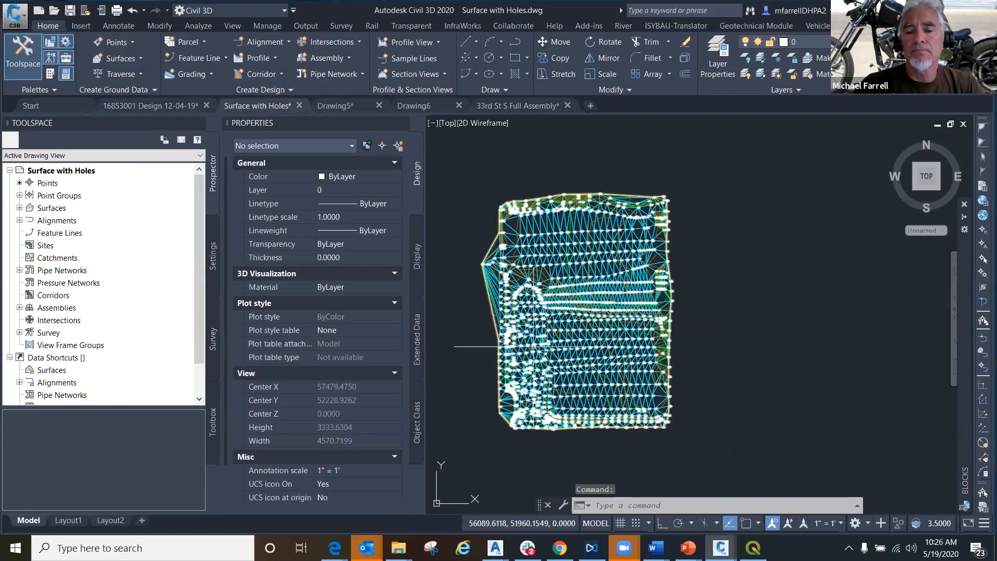
pyautogui.scroll(2, 568, 367)
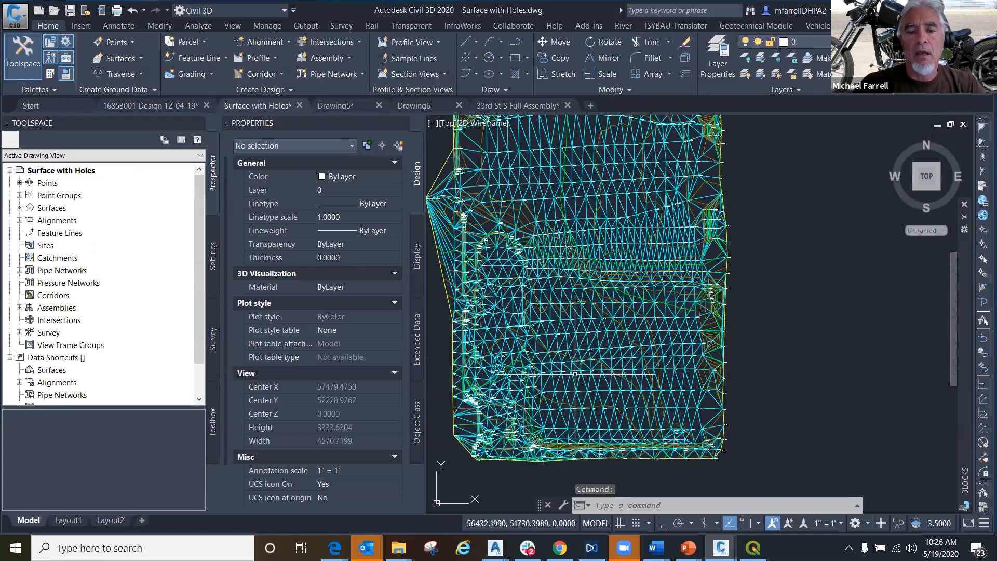
pyautogui.moveTo(575, 374); pyautogui.dragTo(576, 331, button='middle')
# - Set the style of Surface1 to Contours 1' and 5' (Background) and clear the selection
pyautogui.click(570, 347)
pyautogui.rightClick(547, 333)
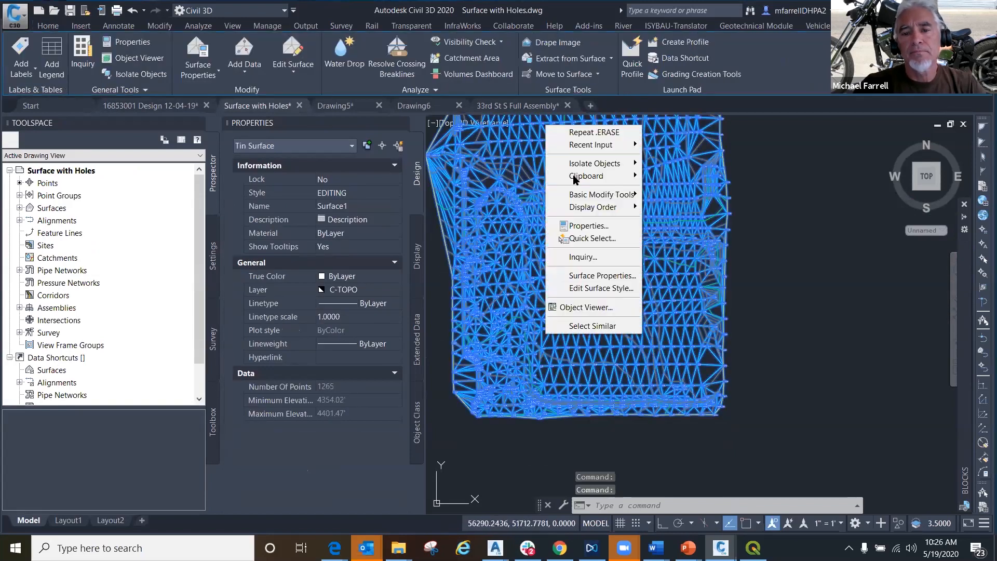
pyautogui.click(580, 227)
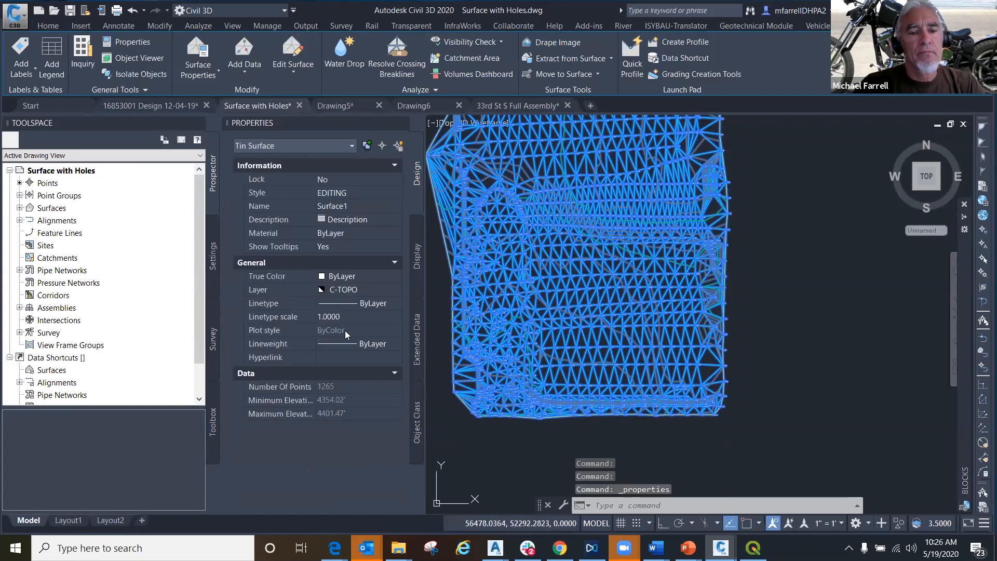
pyautogui.click(364, 193)
pyautogui.click(395, 193)
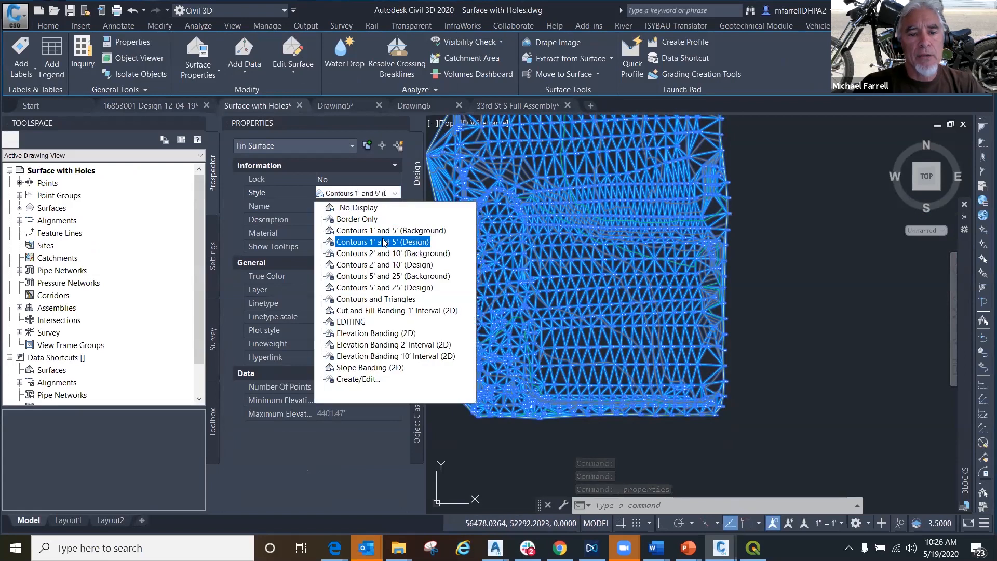
pyautogui.click(381, 231)
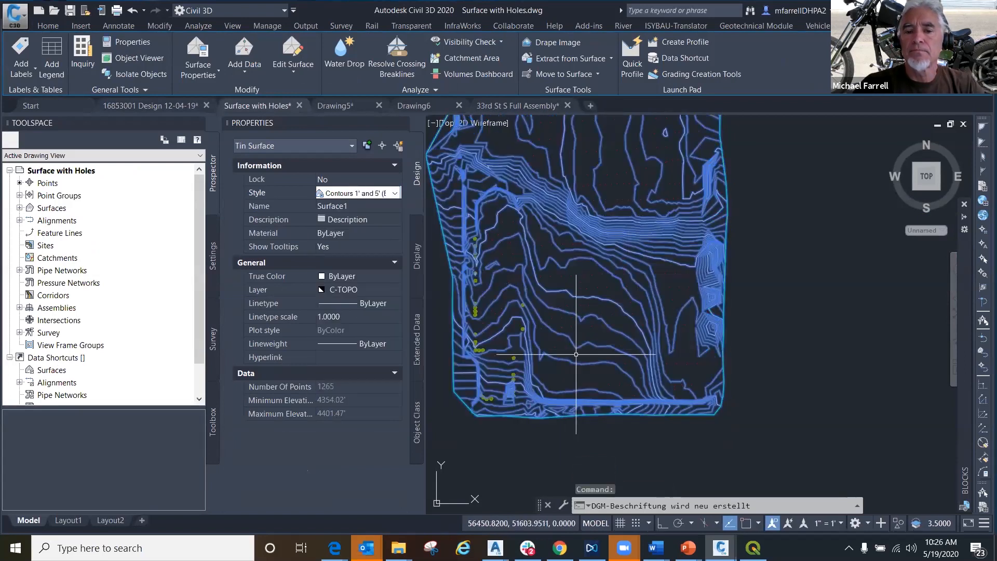
pyautogui.press('Escape')
pyautogui.moveTo(594, 329); pyautogui.dragTo(559, 406, button='middle')
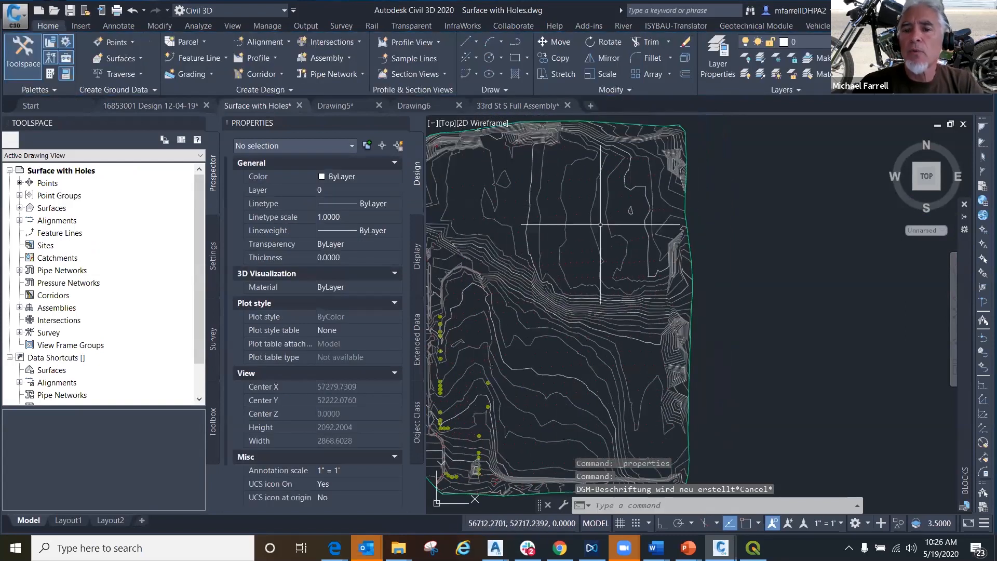
pyautogui.moveTo(551, 284)
pyautogui.mouseDown(button='middle')
pyautogui.moveTo(612, 294)
pyautogui.moveTo(578, 312)
pyautogui.moveTo(572, 249)
pyautogui.moveTo(581, 317)
pyautogui.mouseUp(button='middle')
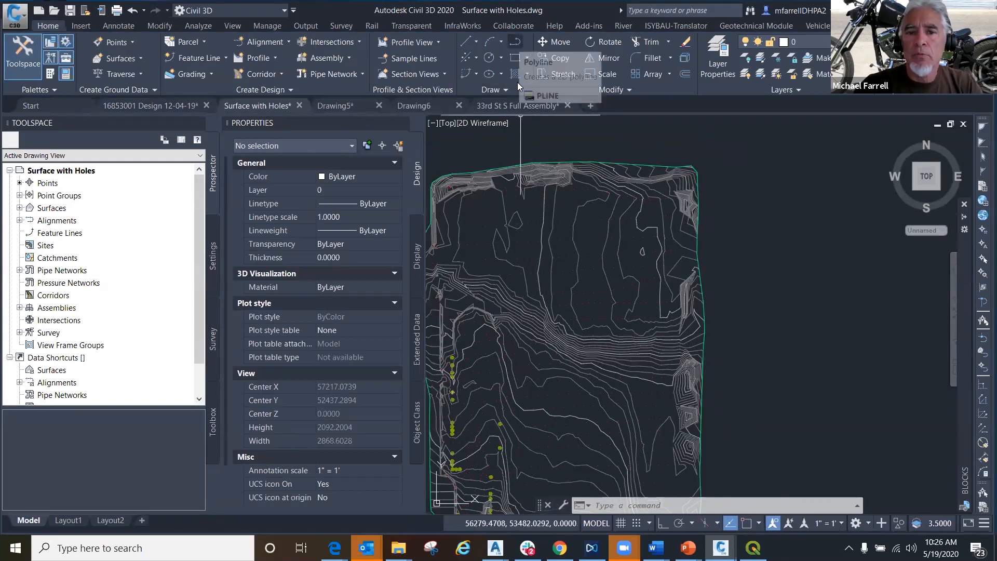
# - Draw an open multi-segment polyline about 957 ft long across the northern part of Surface1, from near its east edge westward
pyautogui.click(514, 43)
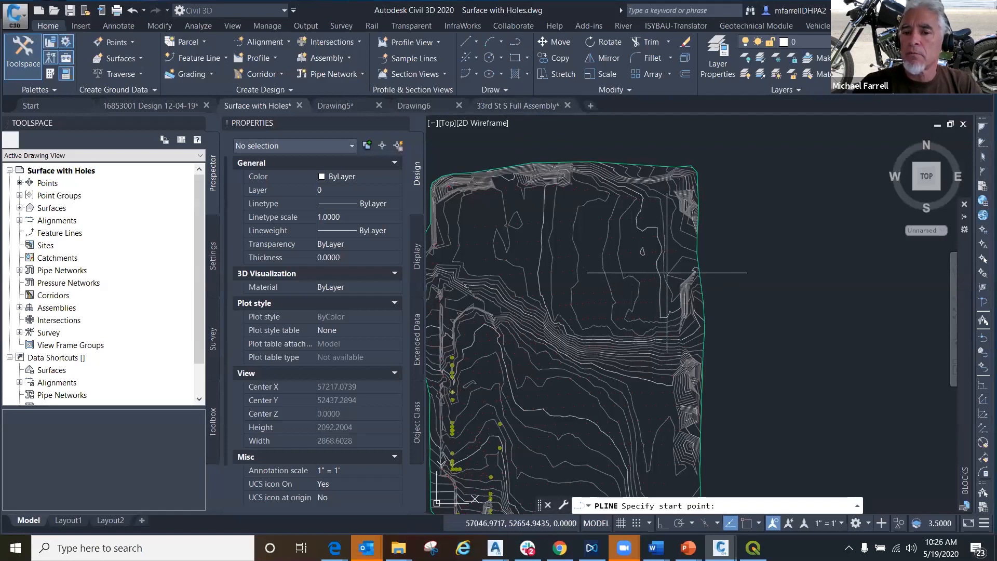
pyautogui.click(686, 273)
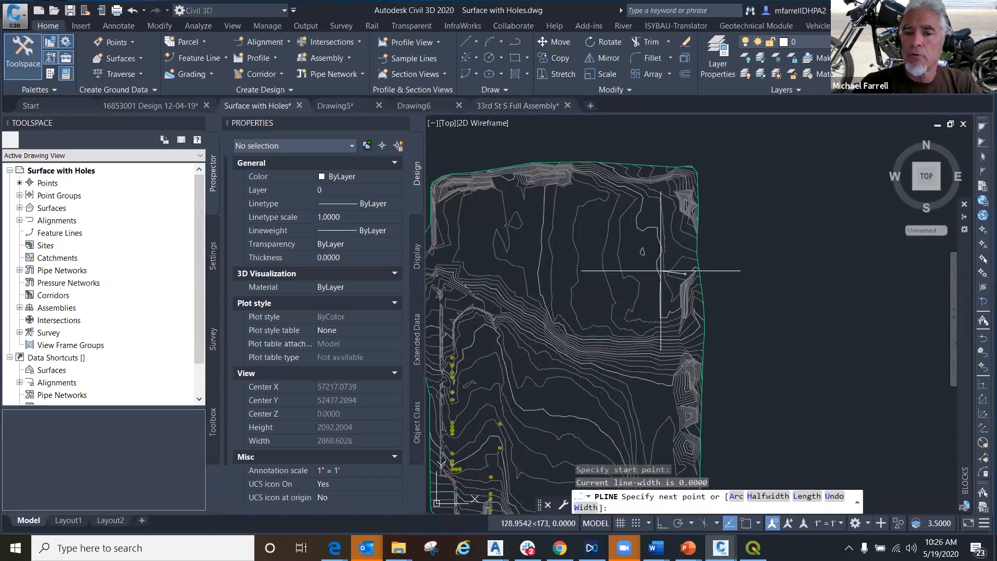
pyautogui.click(646, 269)
pyautogui.click(596, 260)
pyautogui.click(570, 250)
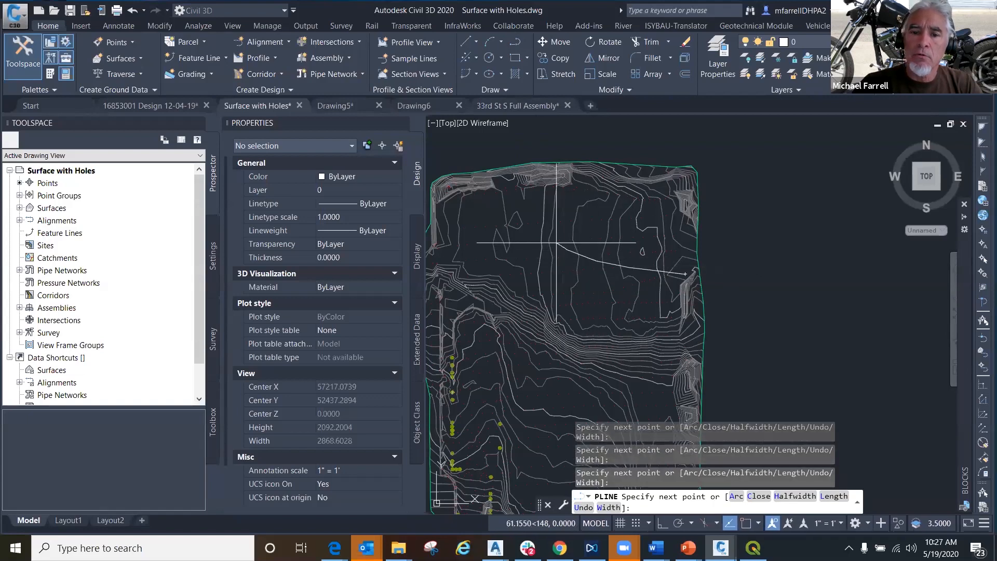
pyautogui.click(511, 227)
pyautogui.rightClick(511, 227)
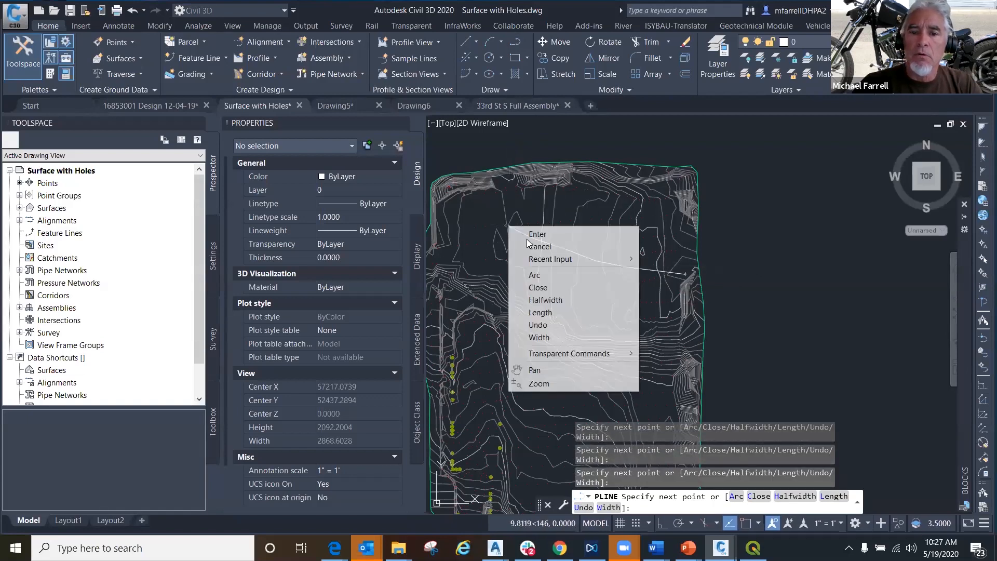
pyautogui.click(525, 233)
# - Select the new polyline and start adding a breakline to the definition of Surface1
pyautogui.moveTo(489, 364)
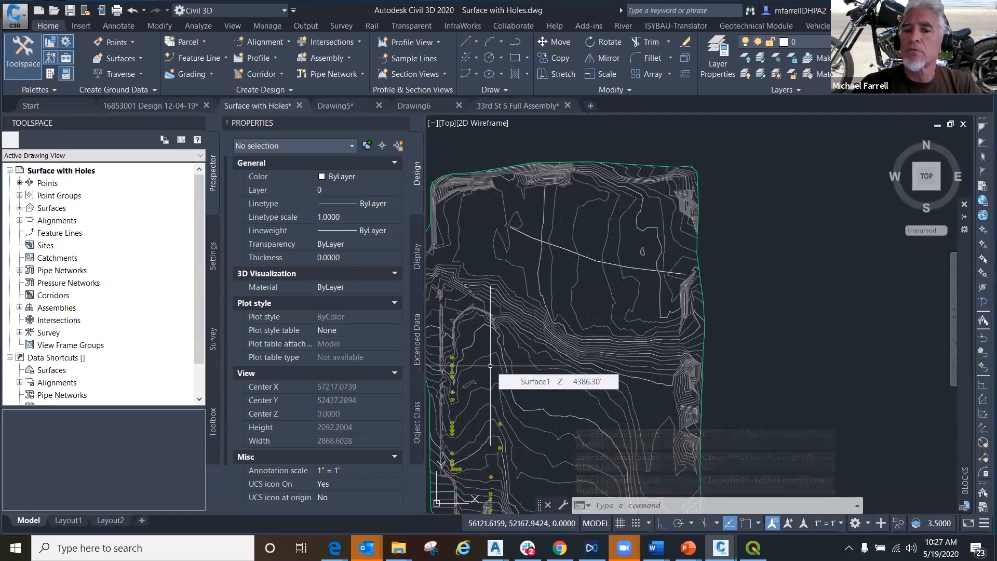
pyautogui.click(519, 231)
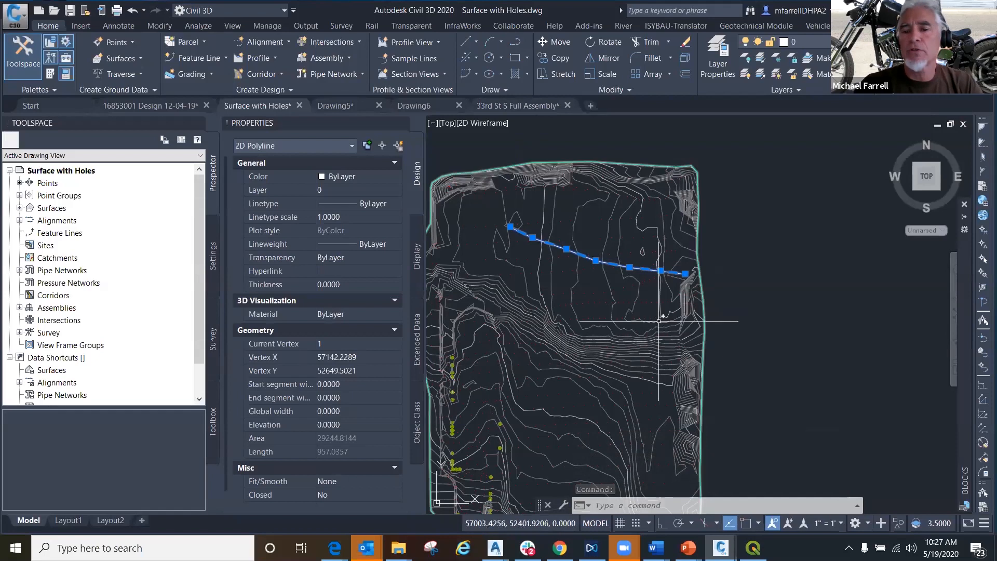
pyautogui.moveTo(660, 321)
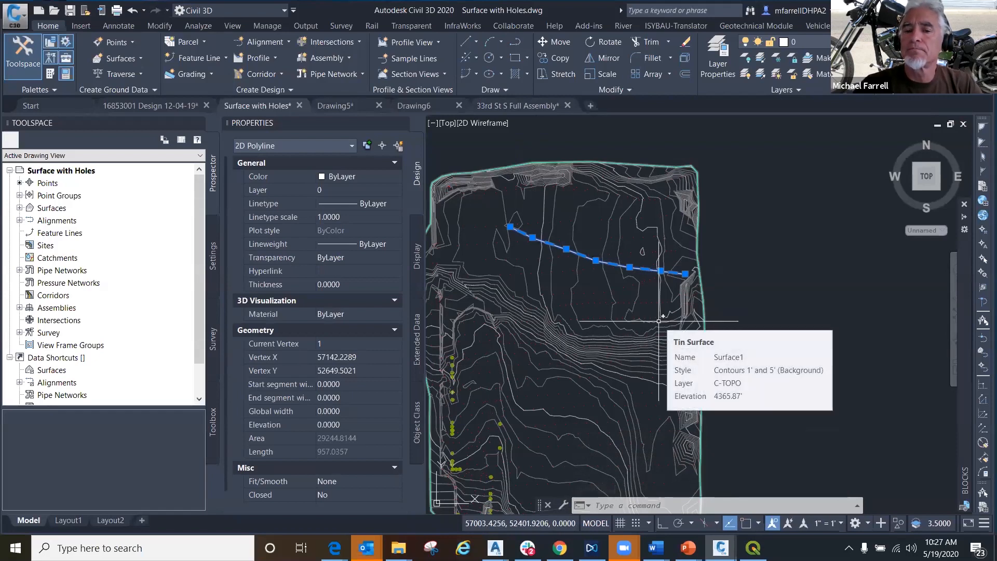
pyautogui.click(20, 208)
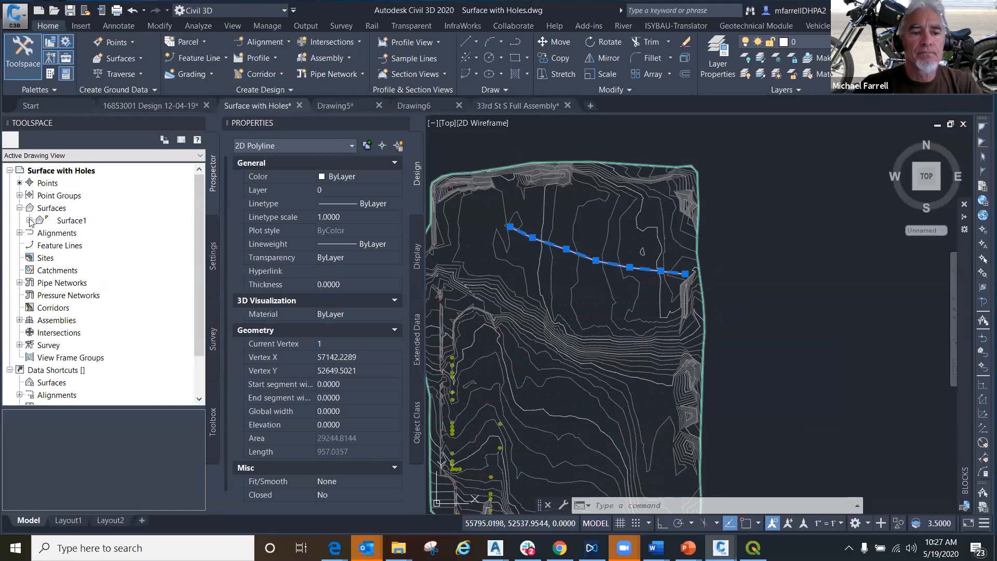
pyautogui.click(29, 220)
pyautogui.click(39, 258)
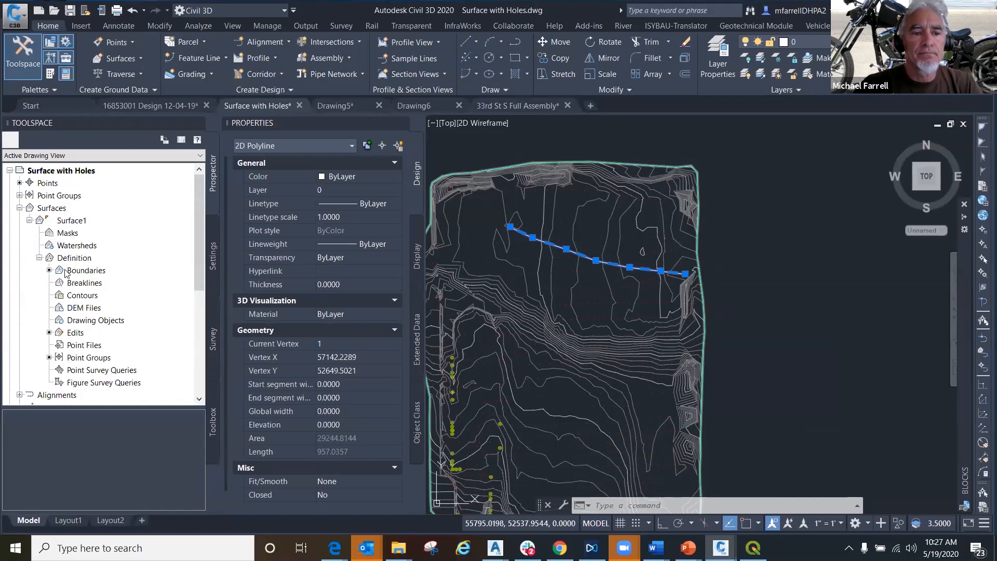
pyautogui.click(77, 281)
pyautogui.rightClick(77, 281)
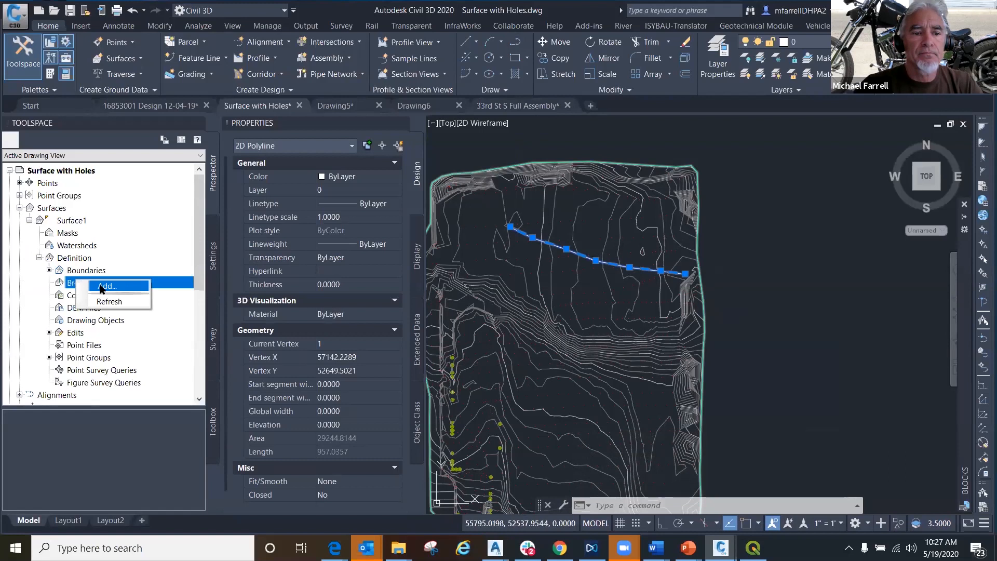
pyautogui.click(99, 285)
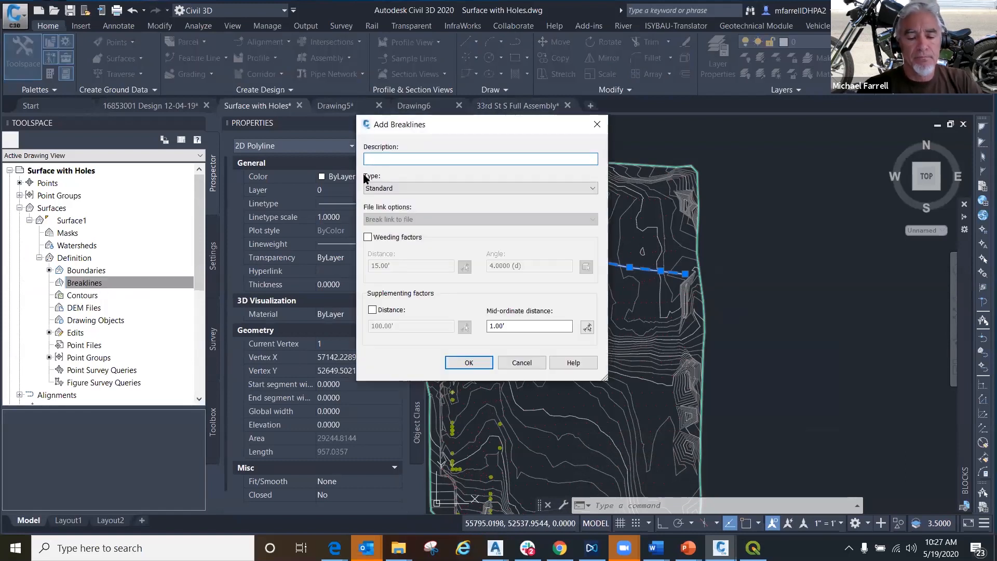
# - Describe the breakline as "proimal", set its type to Proximity, and add it to Surface1 from the selected polyline
pyautogui.write('pri')
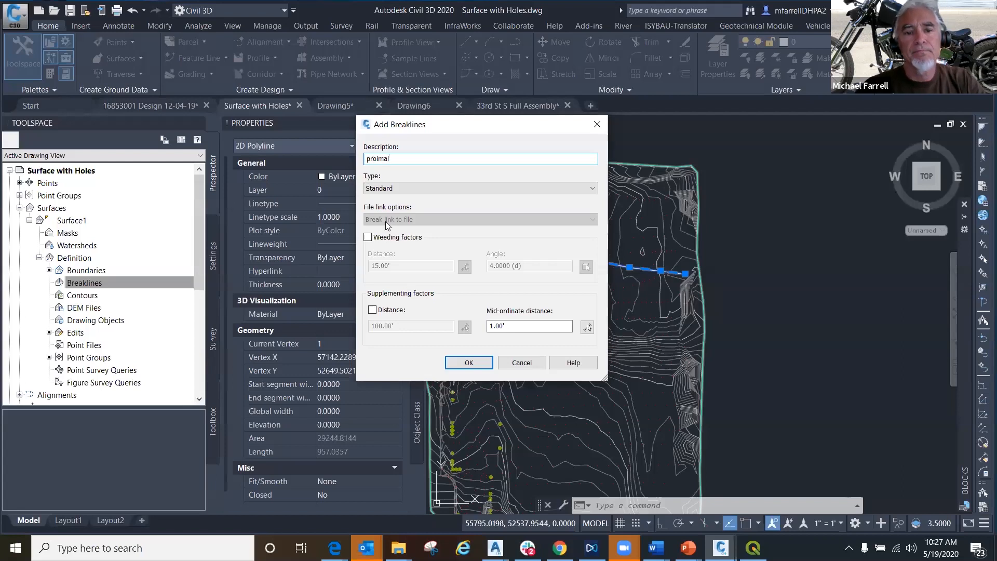
pyautogui.click(394, 191)
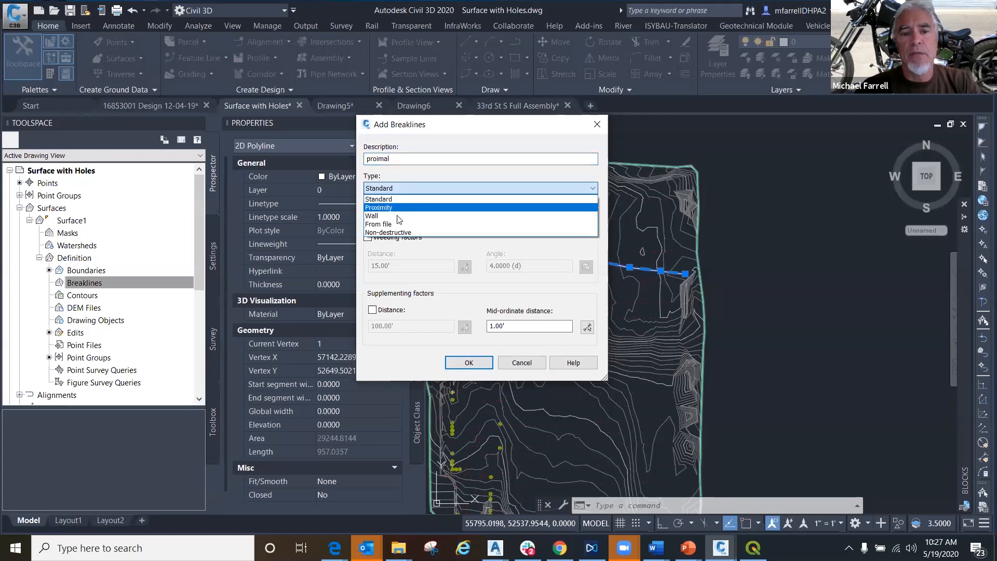
pyautogui.click(385, 208)
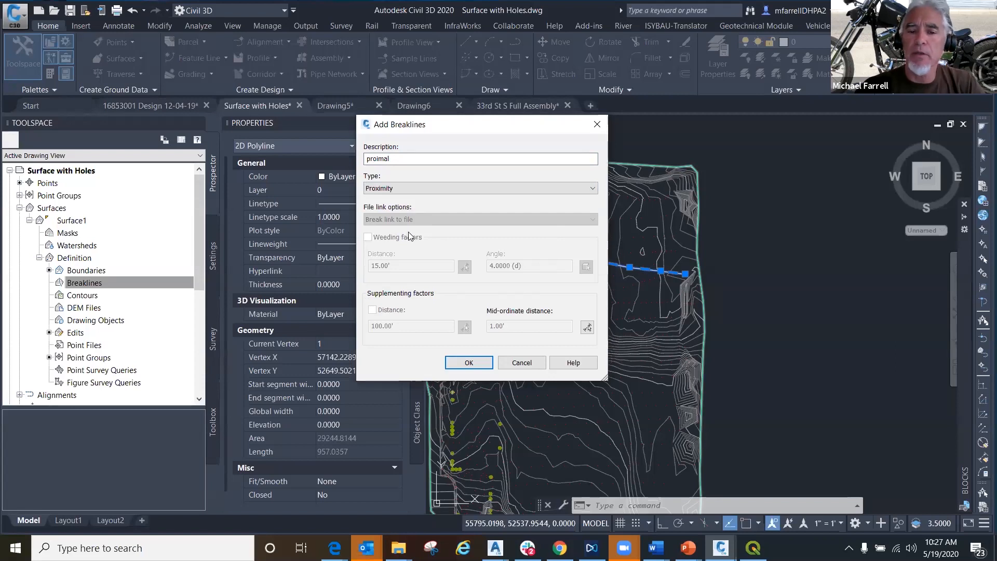
pyautogui.click(470, 363)
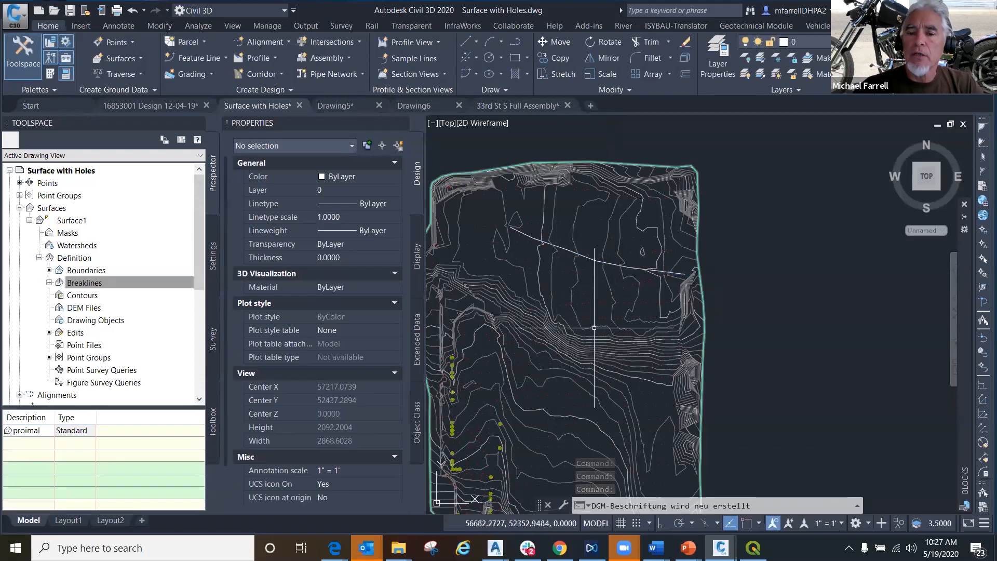
pyautogui.scroll(2, 613, 311)
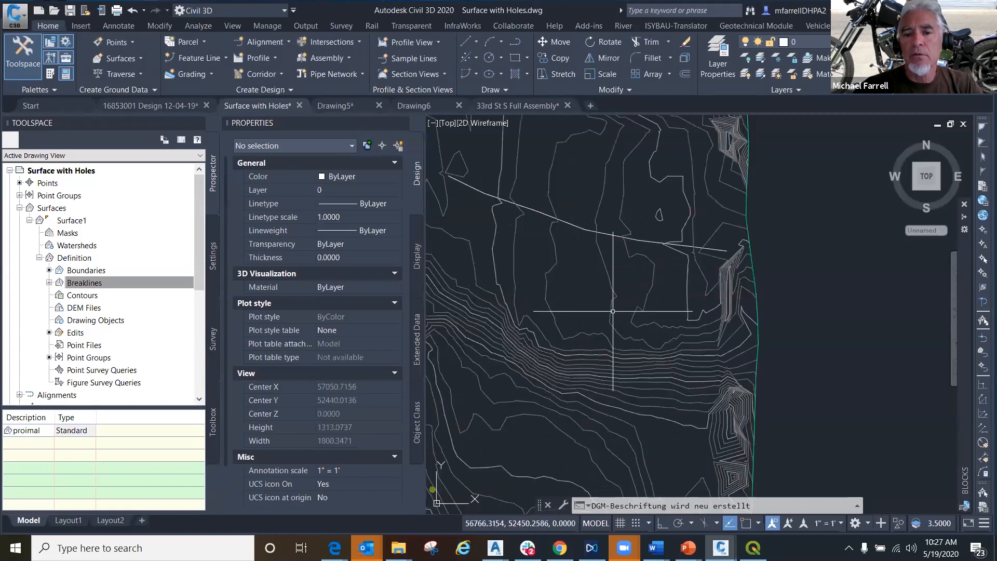
pyautogui.moveTo(613, 311)
pyautogui.mouseDown(button='middle')
pyautogui.moveTo(571, 345)
pyautogui.moveTo(589, 355)
pyautogui.mouseUp(button='middle')
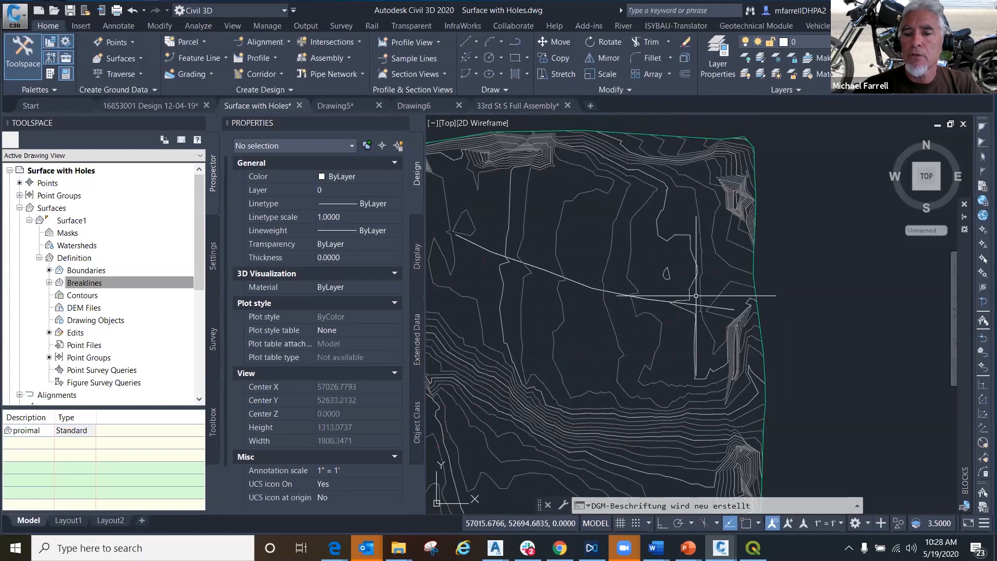
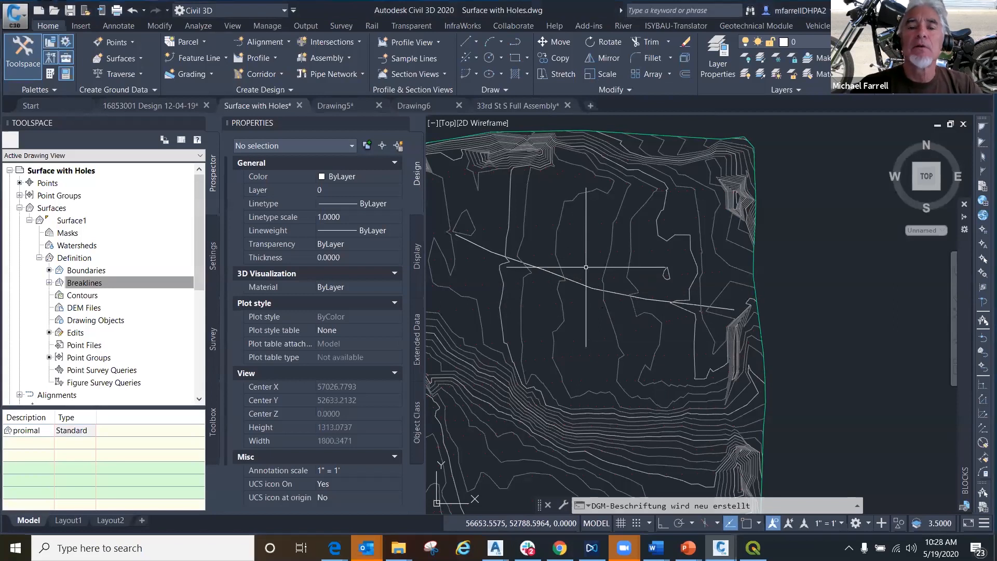
# - Select the breakline polyline and the two objects just below its west end, and examine how the Surface1 contours cross it
pyautogui.click(584, 279)
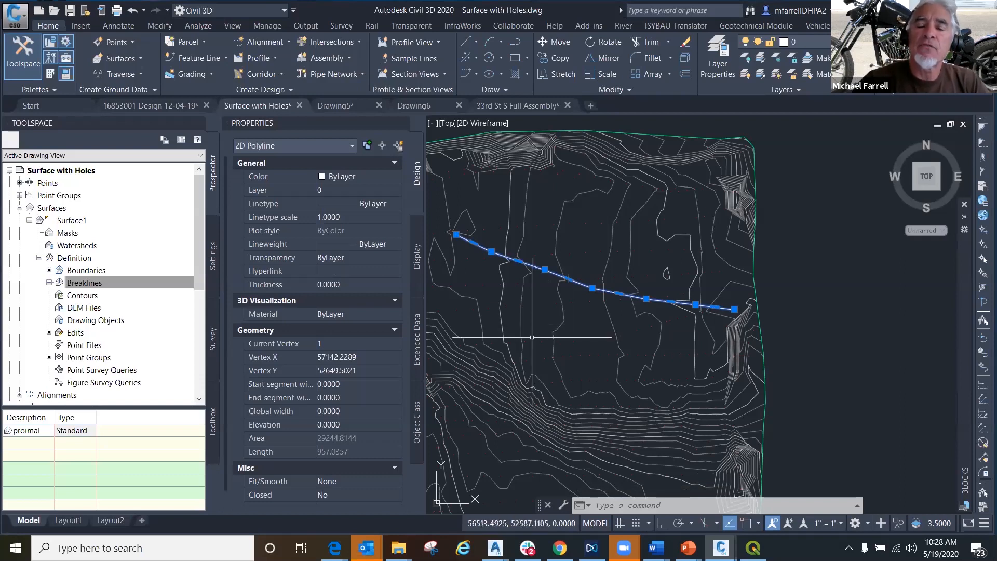
pyautogui.scroll(5, 542, 295)
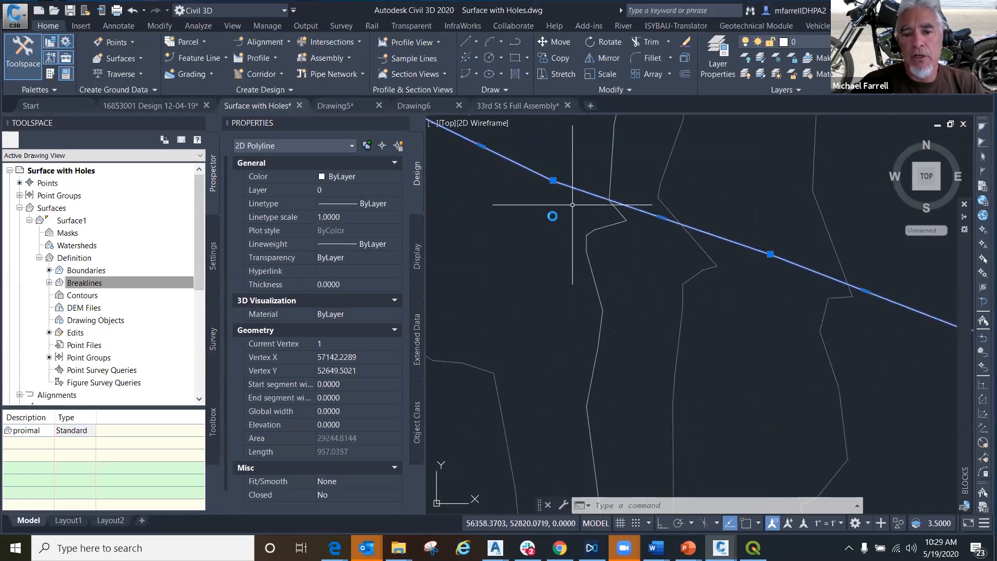
pyautogui.moveTo(551, 209); pyautogui.dragTo(555, 245, button='middle')
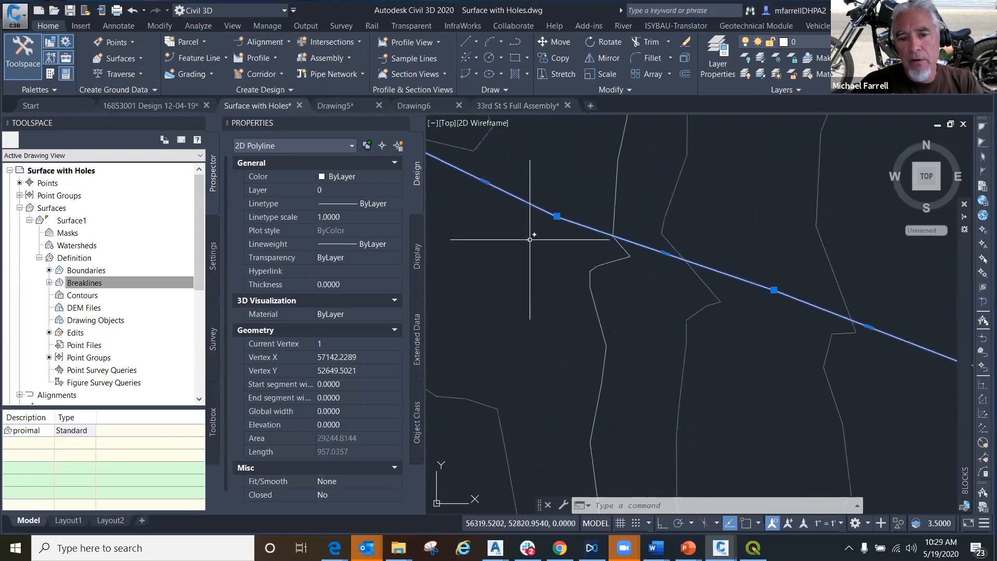
pyautogui.click(529, 235)
pyautogui.click(595, 237)
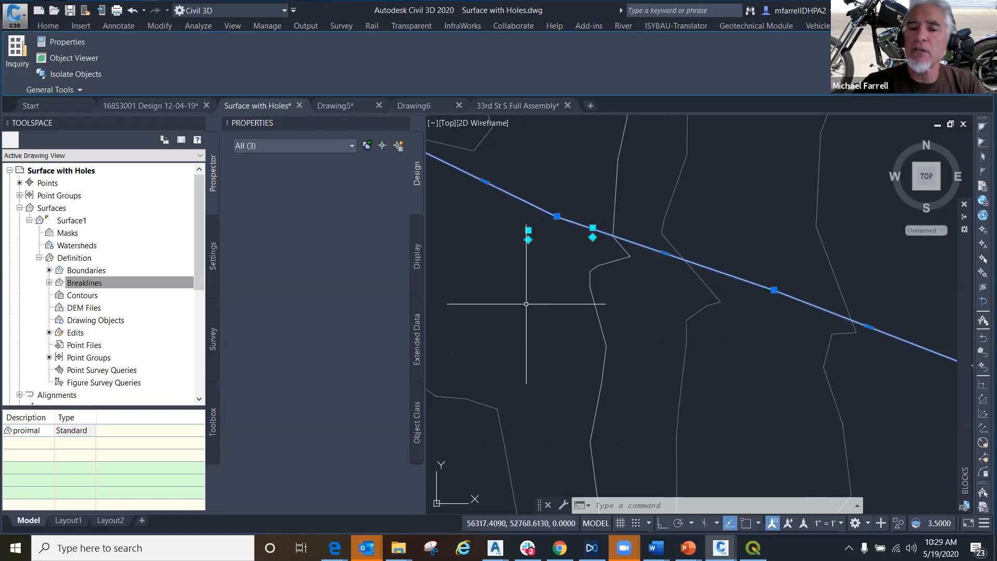
pyautogui.scroll(-1, 527, 301)
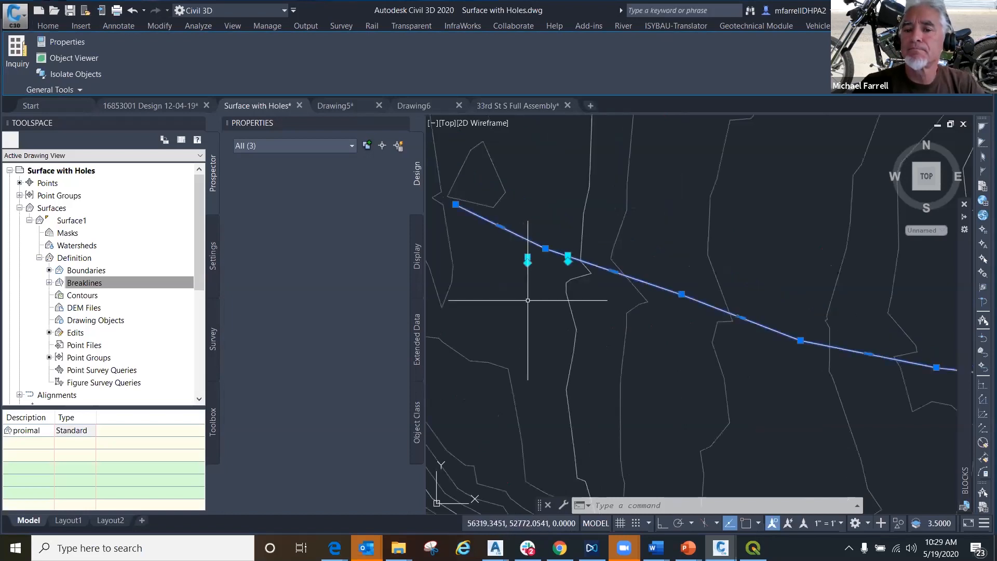
pyautogui.scroll(2, 528, 299)
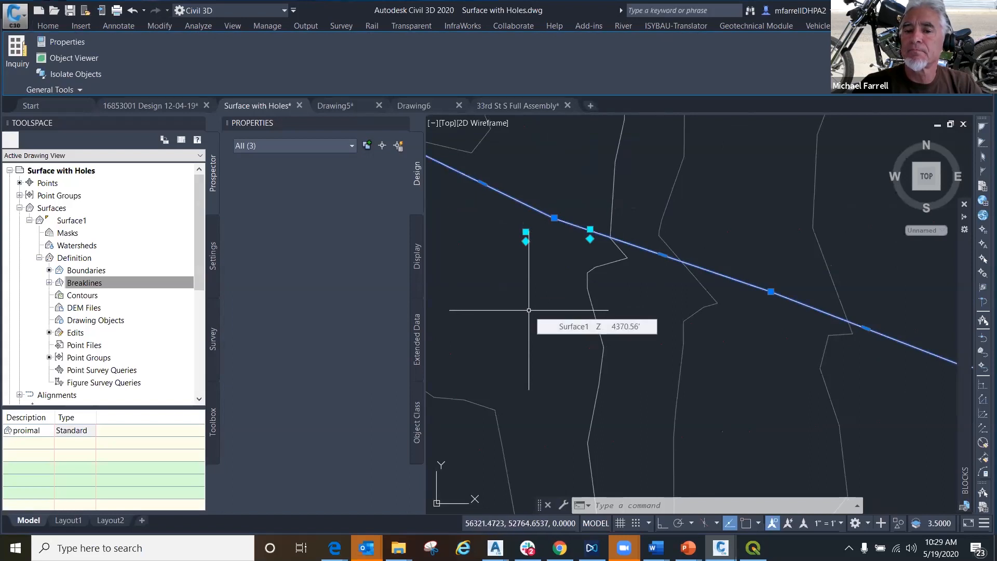
pyautogui.scroll(-2, 528, 310)
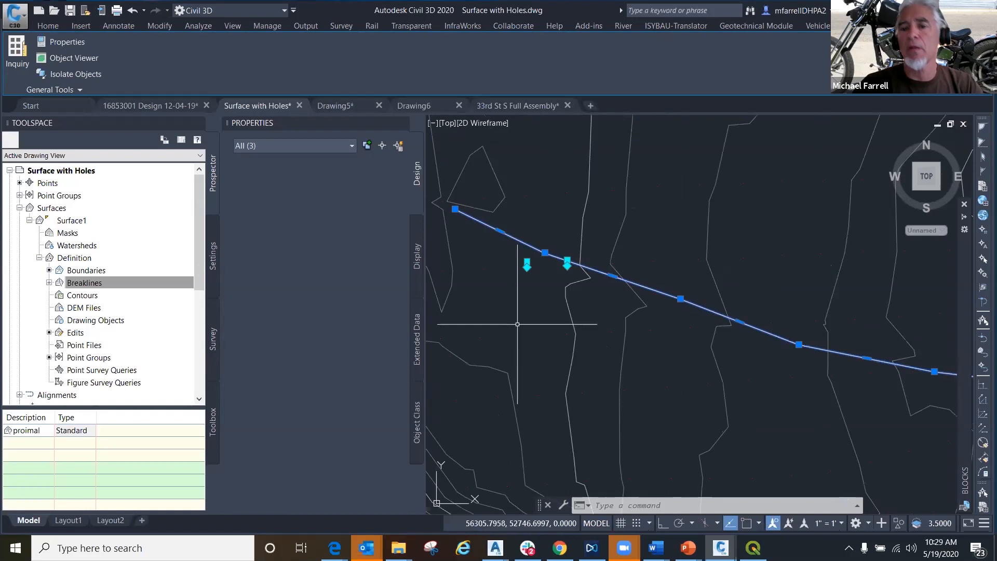
pyautogui.scroll(-1, 518, 329)
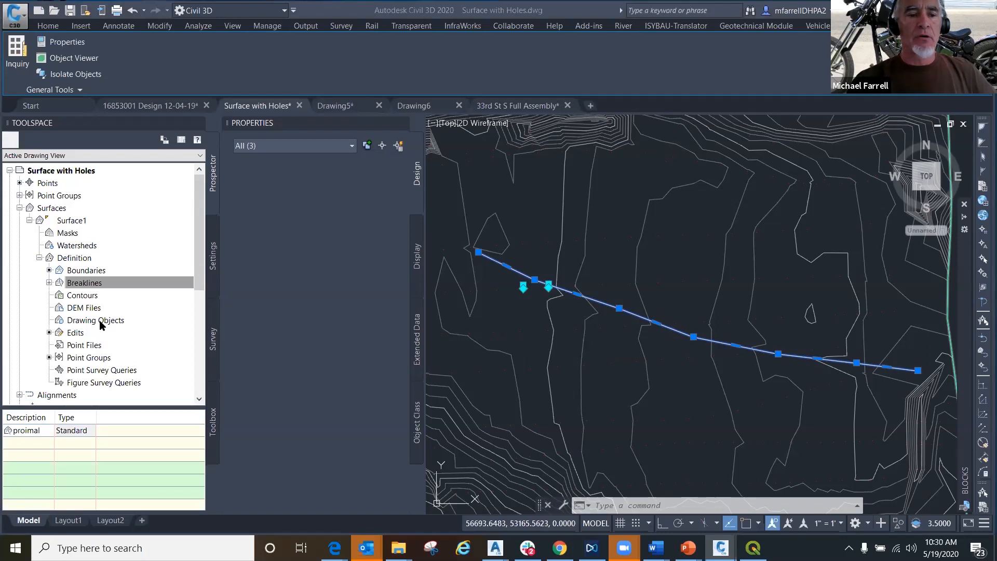
# - Delete the "proimal" breakline from the definition of Surface1 and rebuild the surface
pyautogui.click(49, 283)
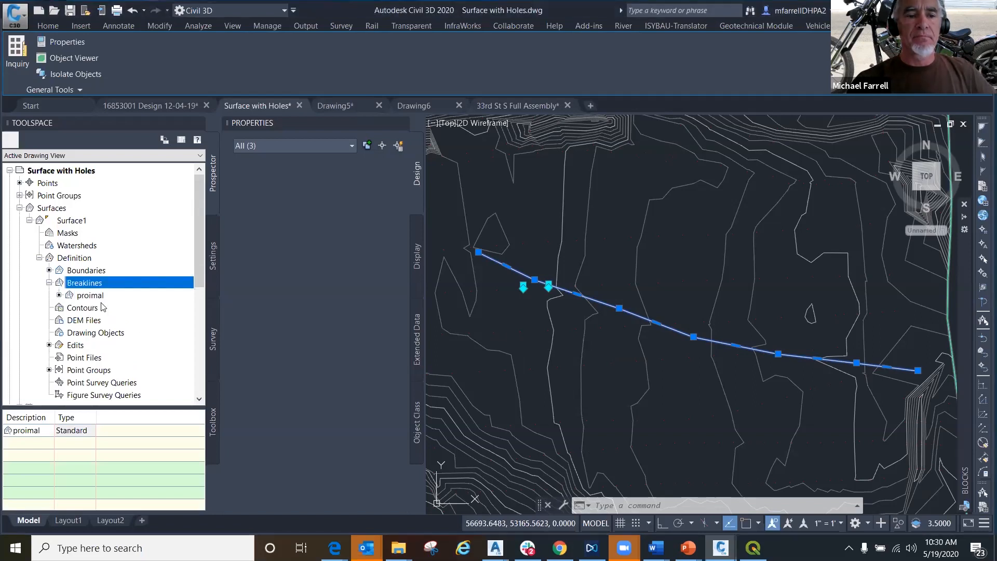
pyautogui.click(96, 296)
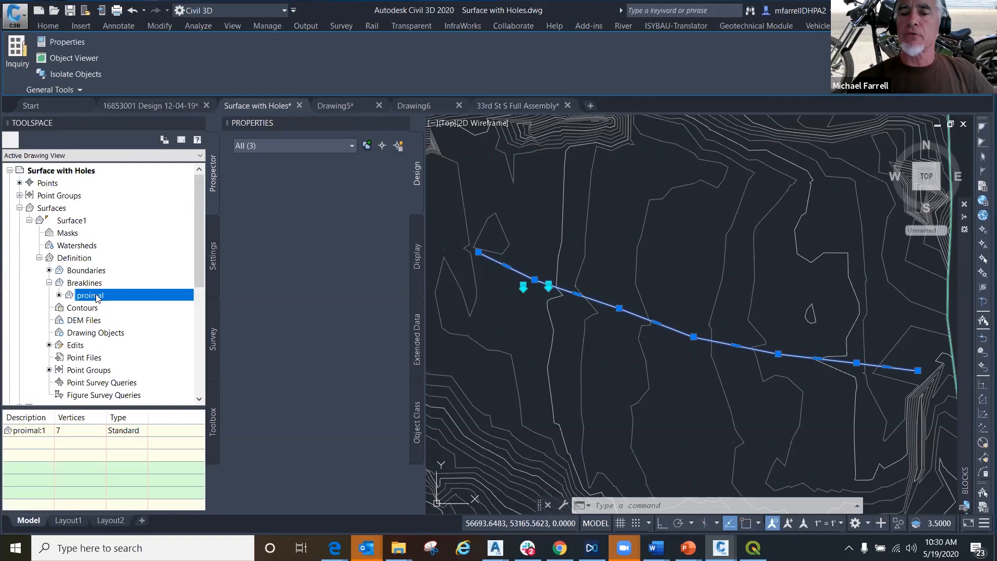
pyautogui.rightClick(96, 296)
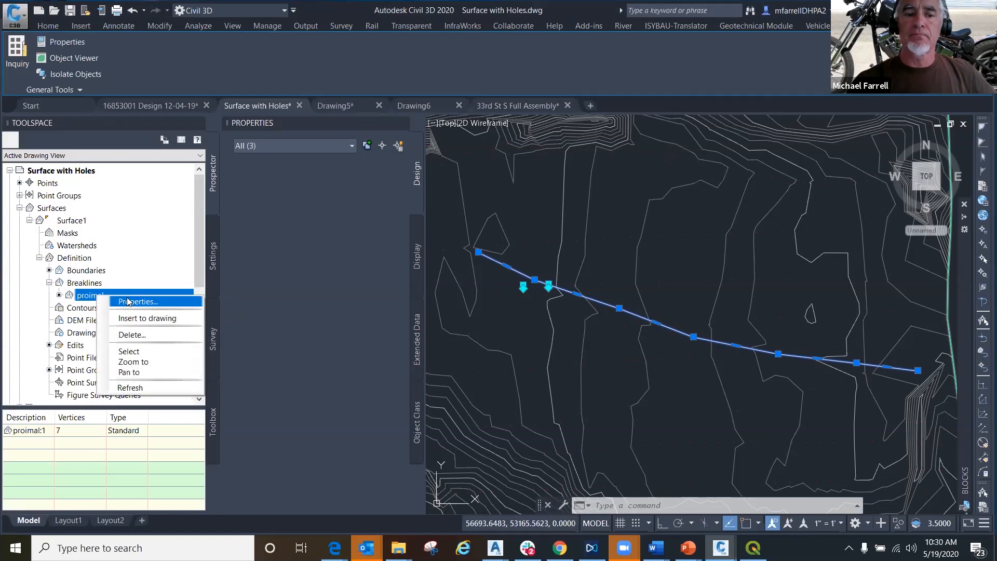
pyautogui.click(130, 334)
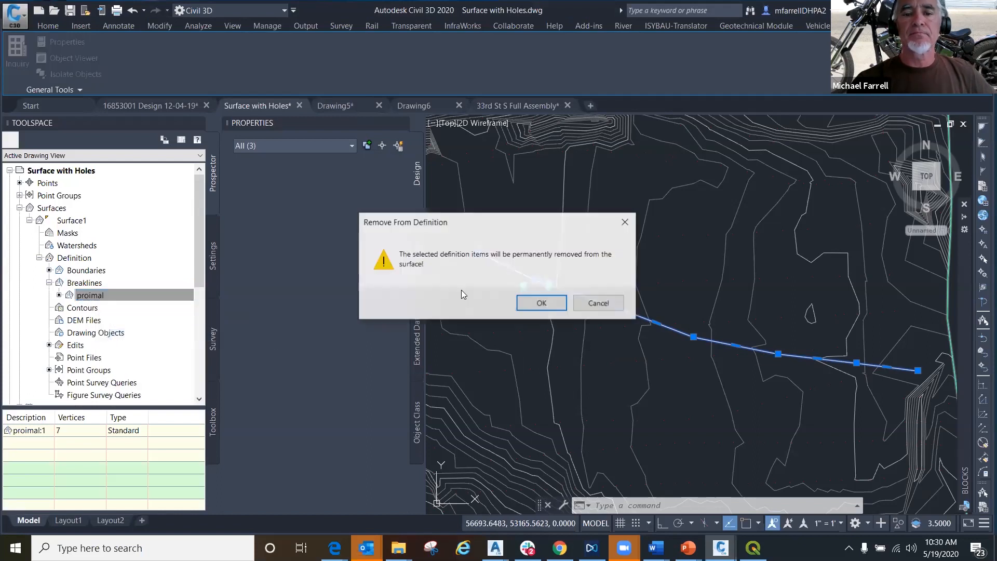
pyautogui.click(539, 302)
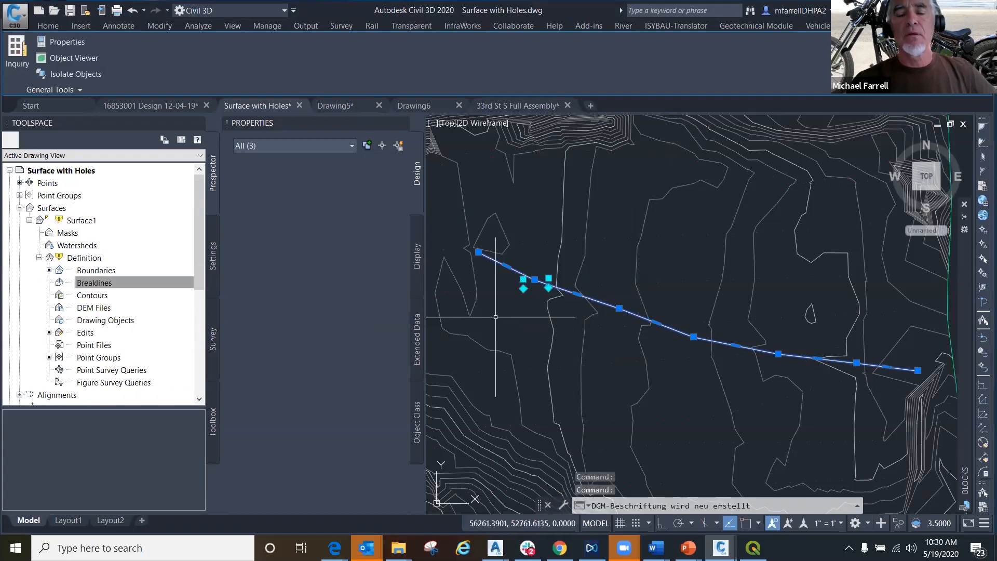
pyautogui.rightClick(82, 221)
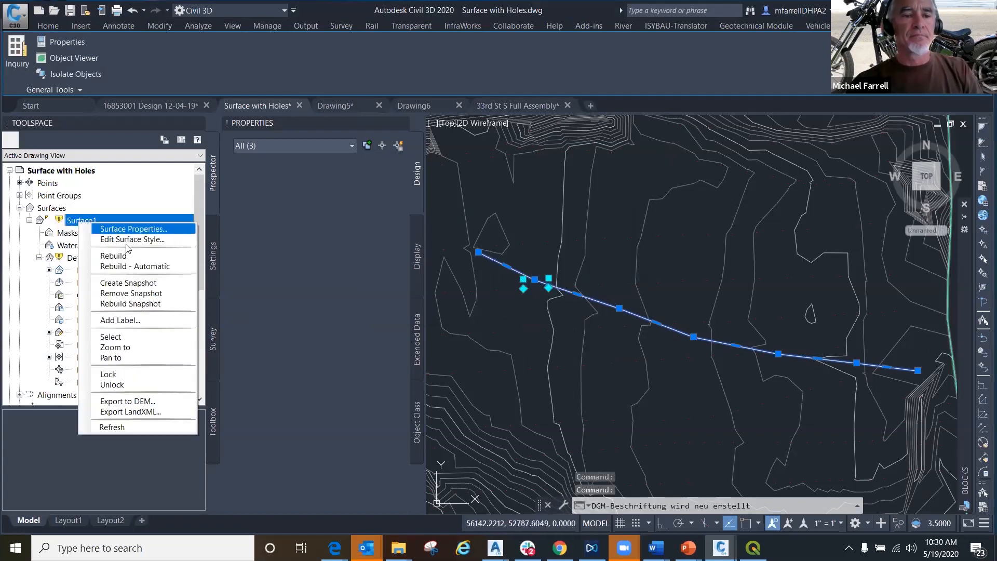
pyautogui.click(120, 258)
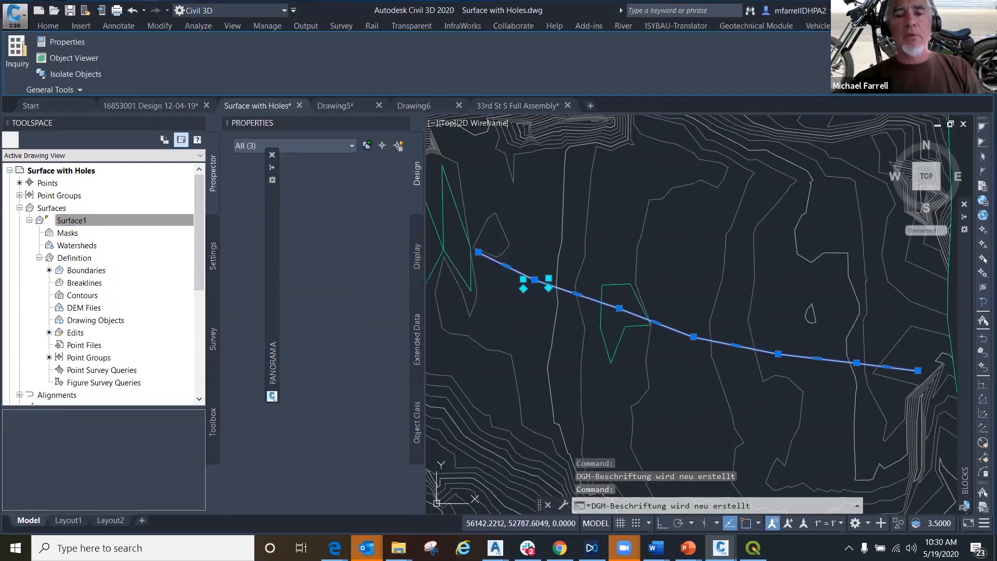
# - Clear the selection and examine the rebuilt Surface1, checking whether the green outlines around the polyline's west end belong to the surface
pyautogui.scroll(-2, 491, 309)
pyautogui.moveTo(500, 311)
pyautogui.mouseDown(button='middle')
pyautogui.moveTo(581, 329)
pyautogui.moveTo(535, 310)
pyautogui.mouseUp(button='middle')
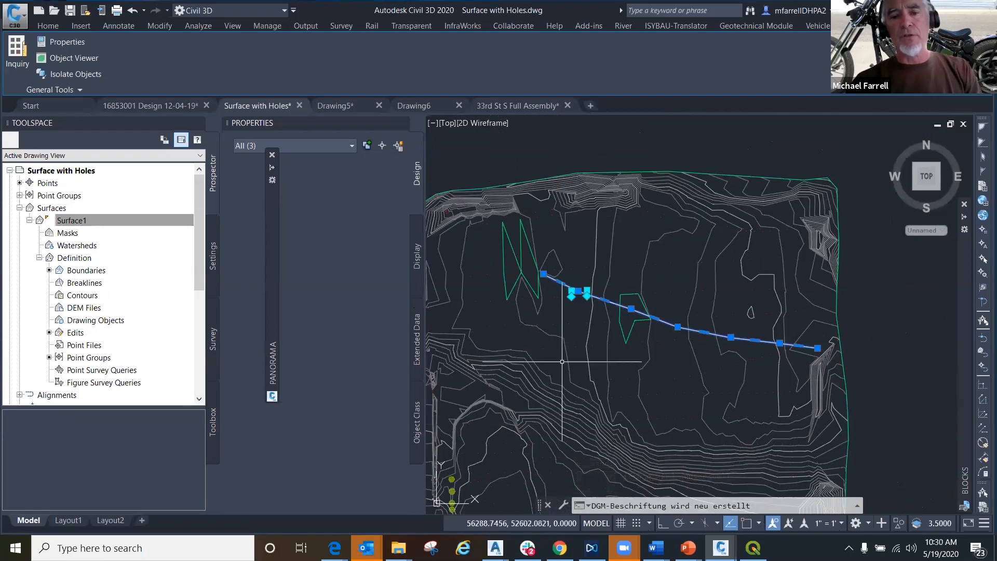
pyautogui.scroll(-2, 562, 362)
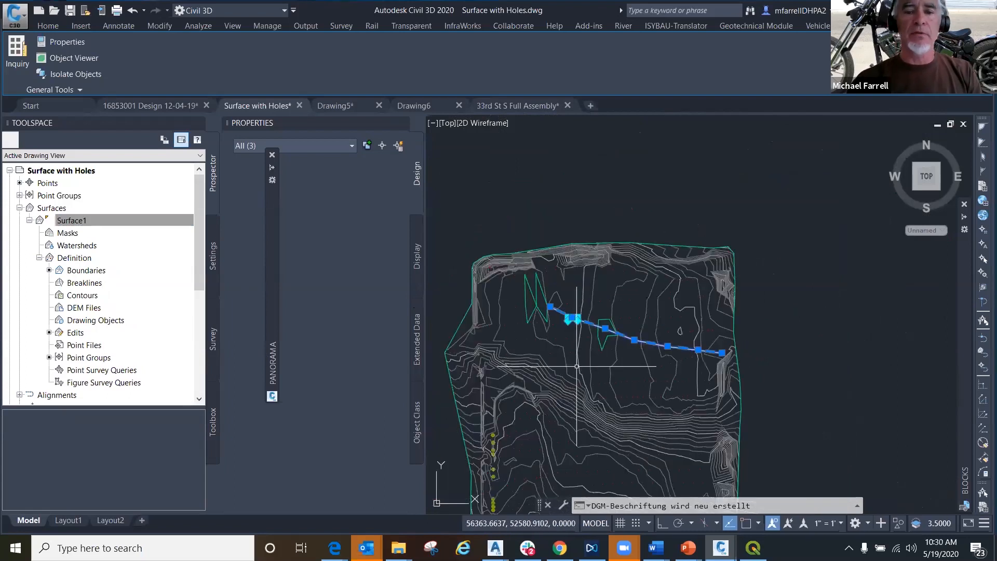
pyautogui.scroll(5, 551, 312)
pyautogui.scroll(-3, 565, 309)
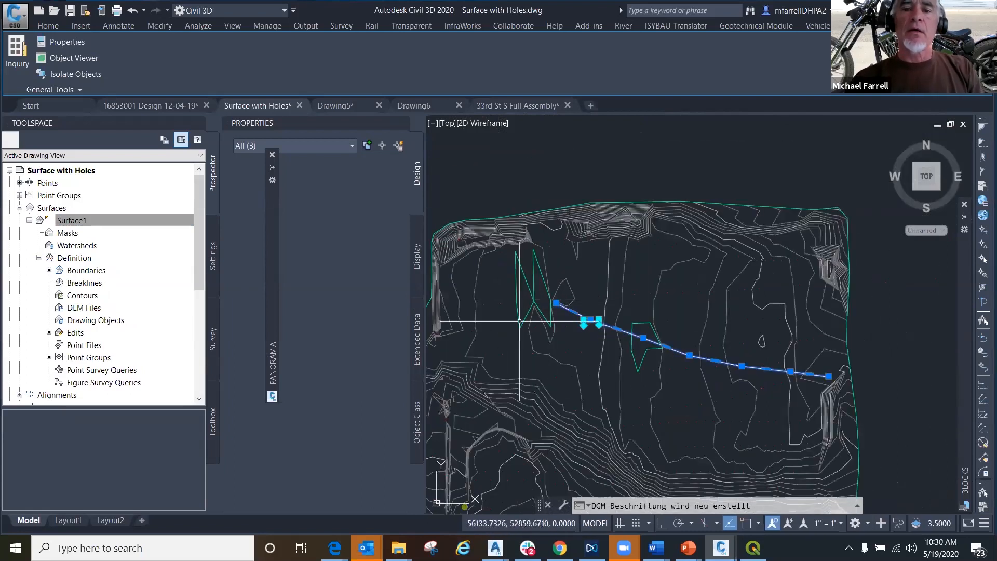
pyautogui.press('Escape')
pyautogui.click(61, 223)
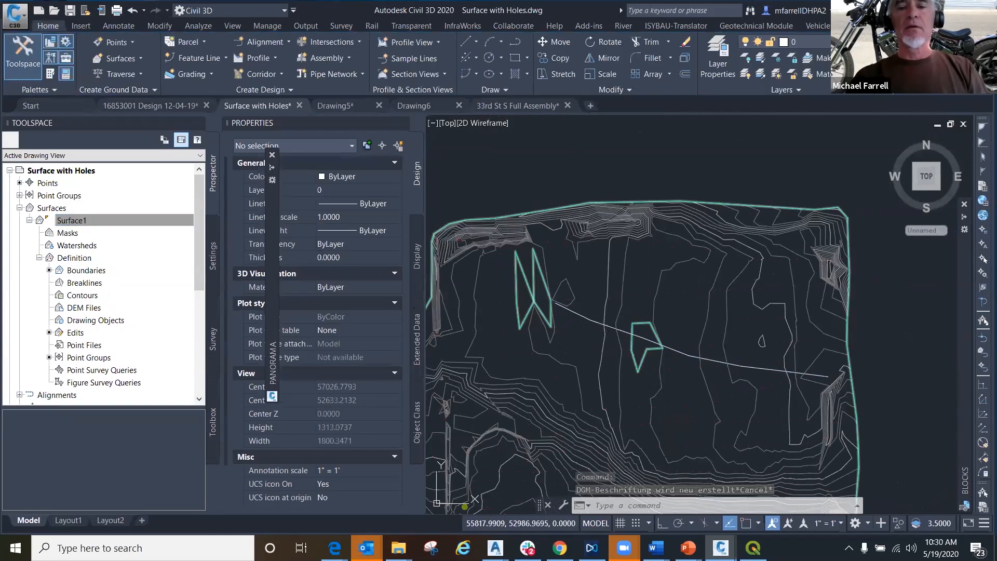
pyautogui.click(535, 282)
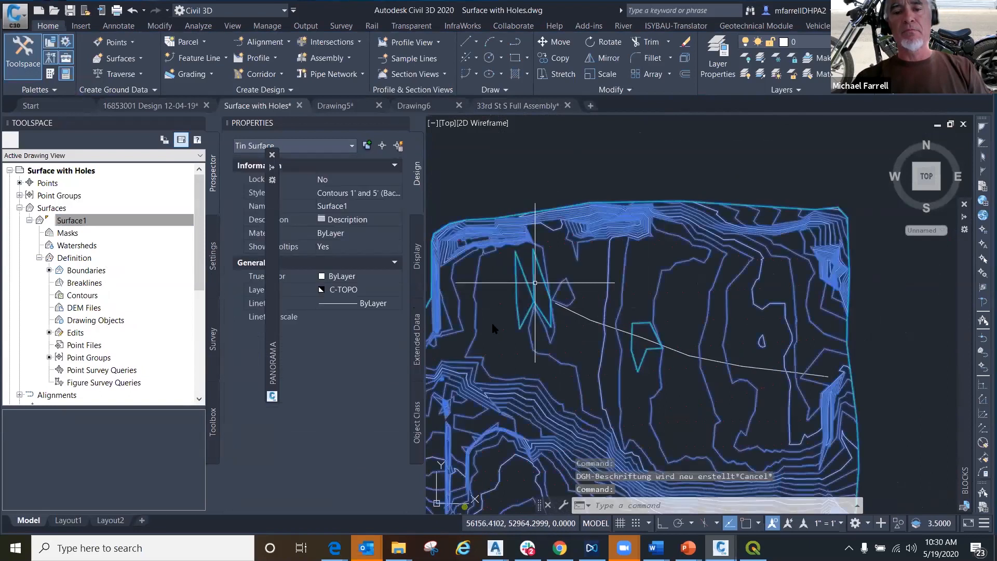
pyautogui.press('Escape')
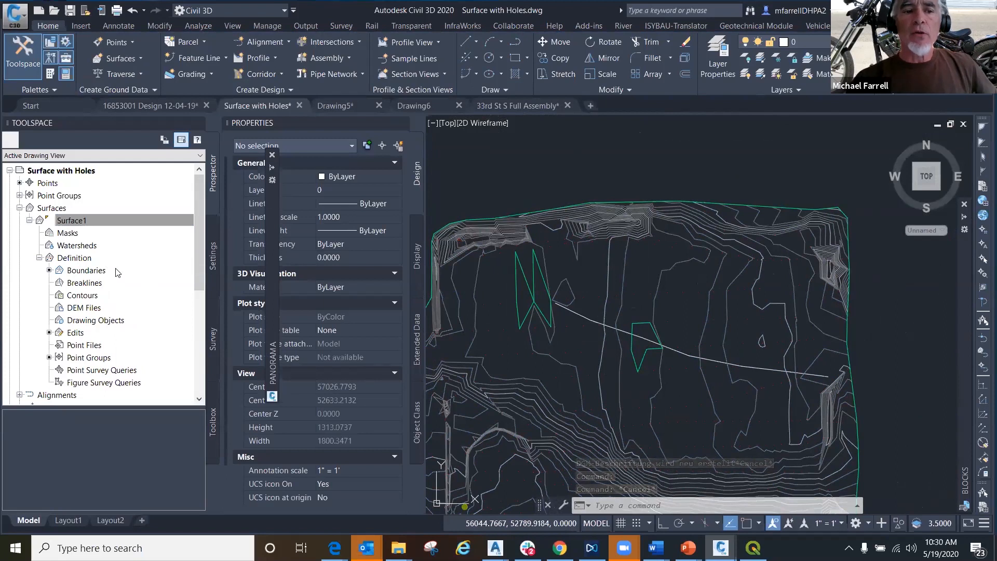
# - Review the breakline types offered when adding a breakline to Surface1, and cancel without adding one
pyautogui.moveTo(84, 282); pyautogui.dragTo(86, 284)
pyautogui.rightClick(87, 283)
pyautogui.click(123, 284)
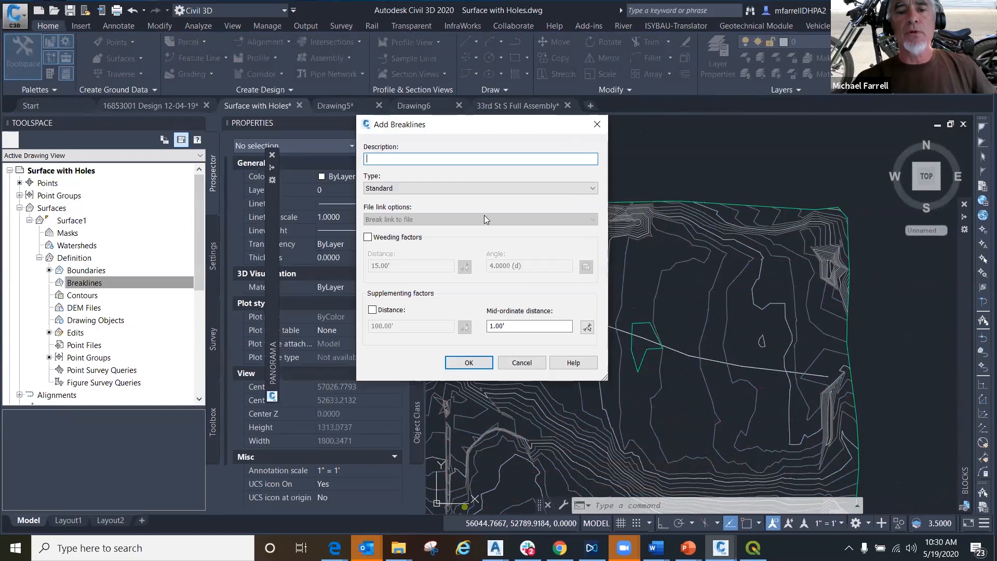
pyautogui.click(409, 192)
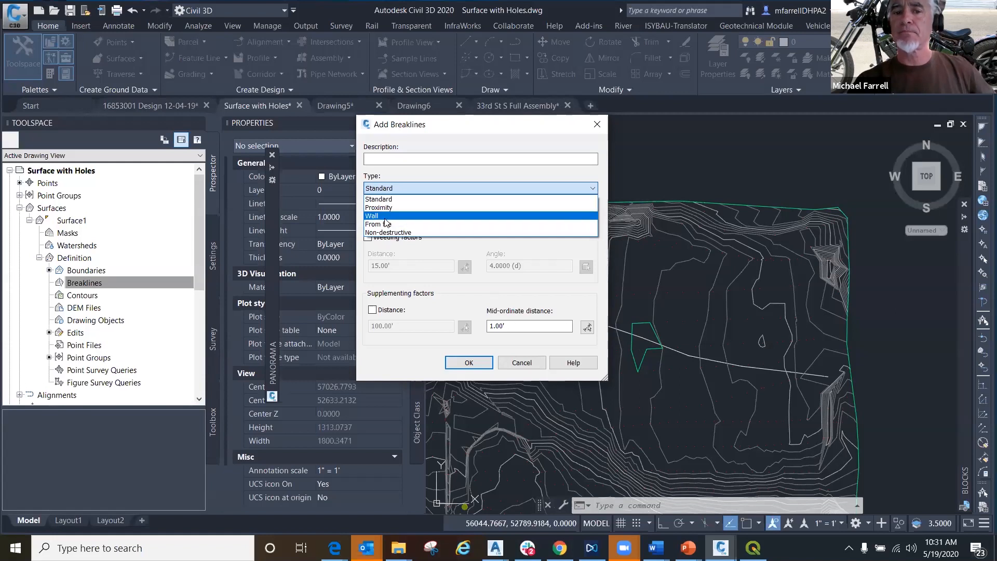
pyautogui.click(521, 363)
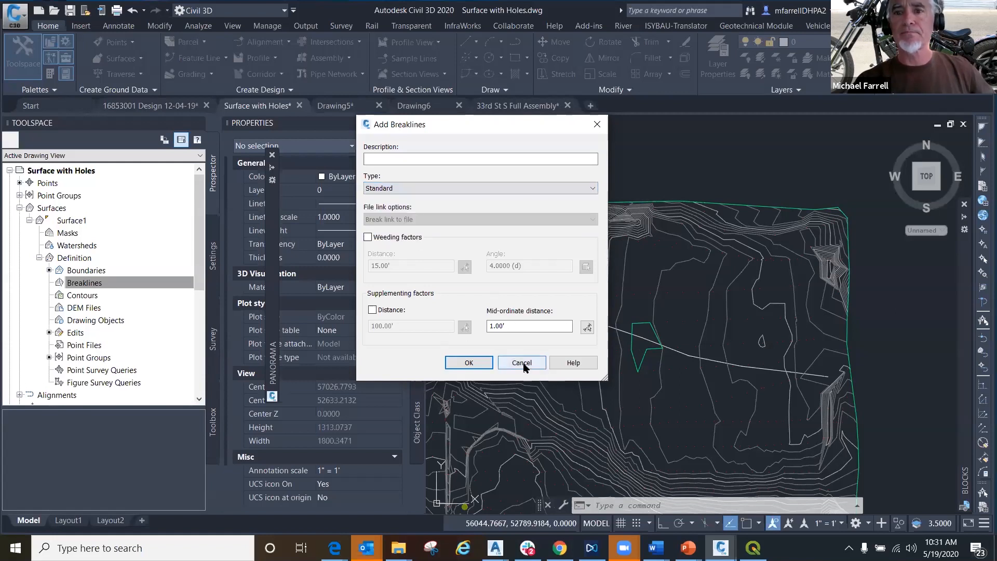
pyautogui.click(526, 366)
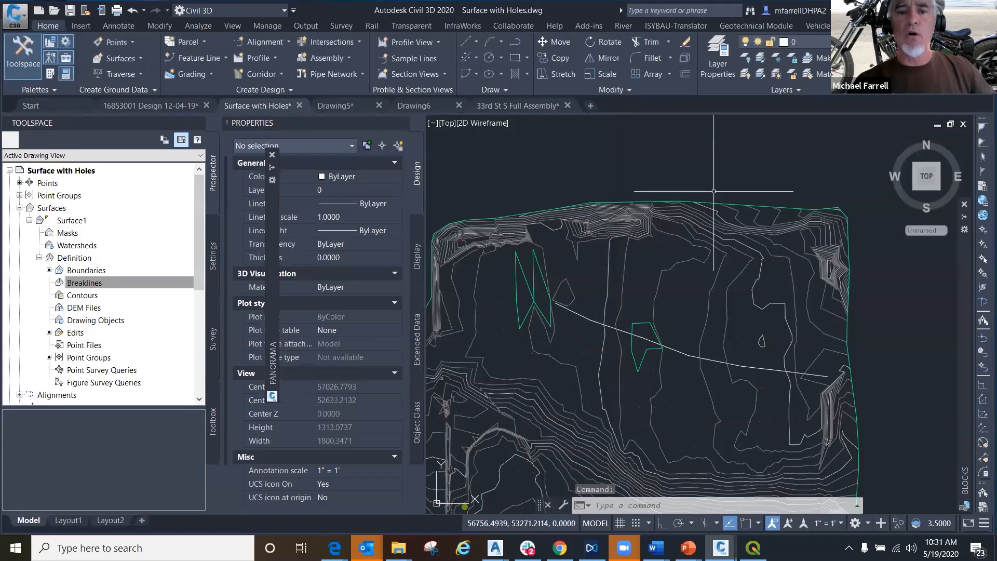
pyautogui.click(614, 151)
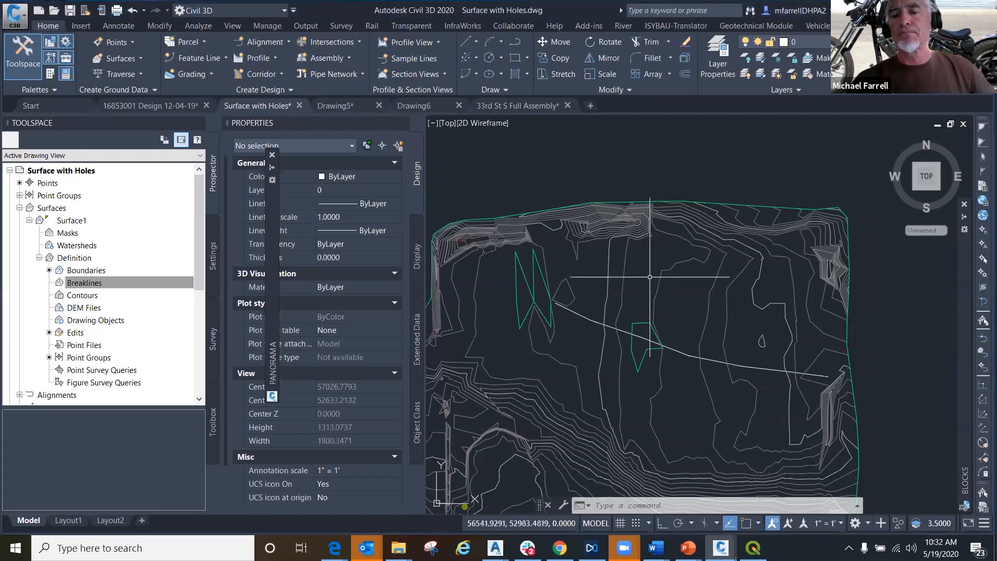
# - Draw a closed polyline forming a thin bent strip, about 529 ft in perimeter, north of the small green outline near the long polyline
pyautogui.scroll(2, 653, 277)
pyautogui.scroll(2, 652, 277)
pyautogui.moveTo(653, 276); pyautogui.dragTo(567, 252, button='middle')
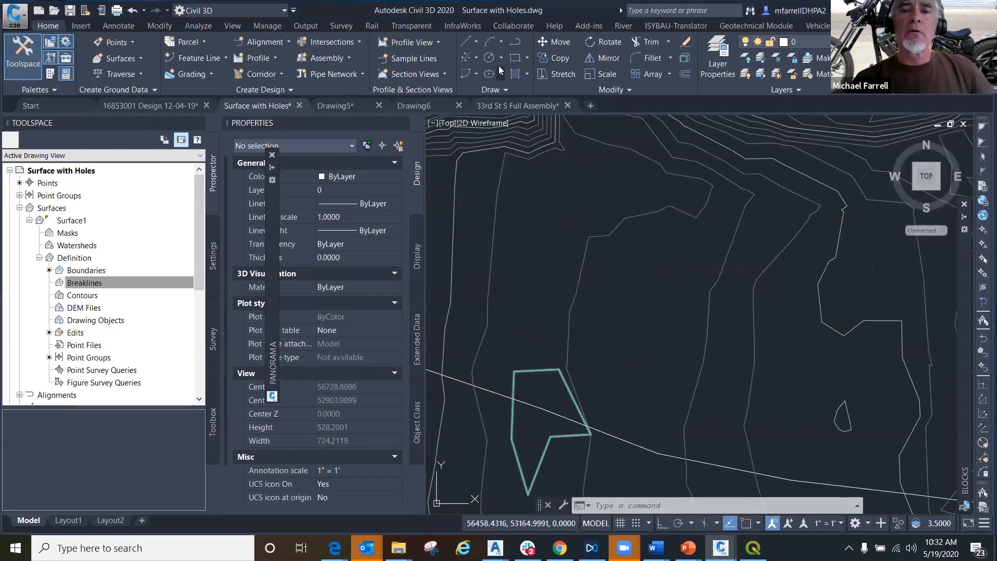
pyautogui.click(515, 42)
pyautogui.click(536, 262)
pyautogui.scroll(3, 530, 255)
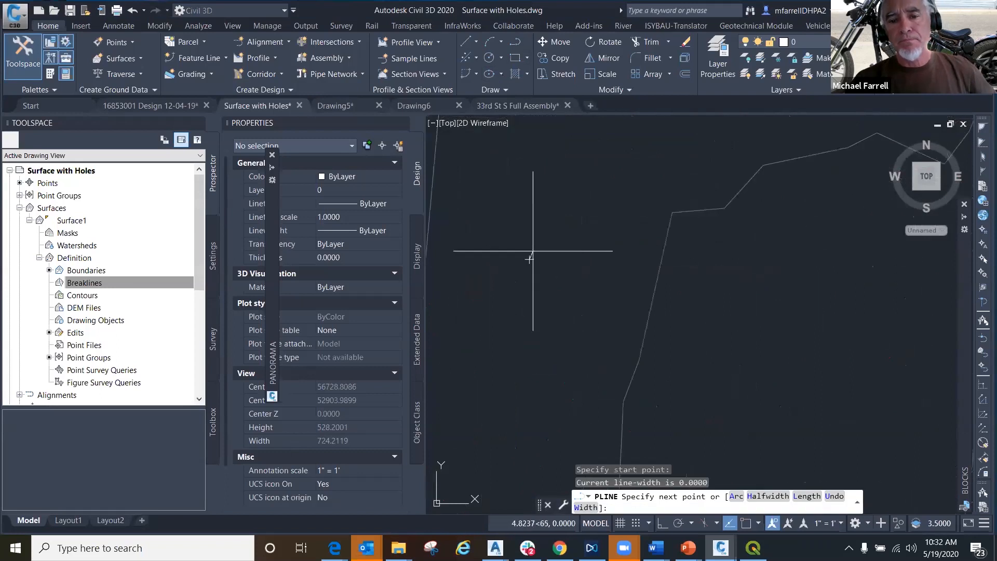
pyautogui.click(528, 233)
pyautogui.click(646, 165)
pyautogui.moveTo(807, 168)
pyautogui.mouseDown(button='middle')
pyautogui.moveTo(712, 175)
pyautogui.moveTo(607, 151)
pyautogui.mouseUp(button='middle')
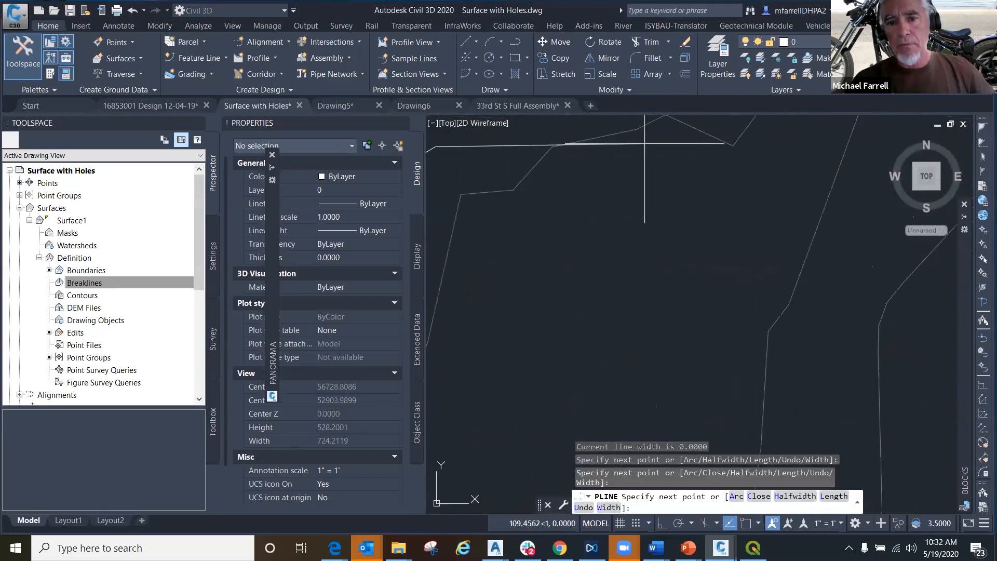
pyautogui.click(648, 143)
pyautogui.moveTo(682, 193)
pyautogui.mouseDown(button='middle')
pyautogui.moveTo(612, 190)
pyautogui.moveTo(612, 151)
pyautogui.mouseUp(button='middle')
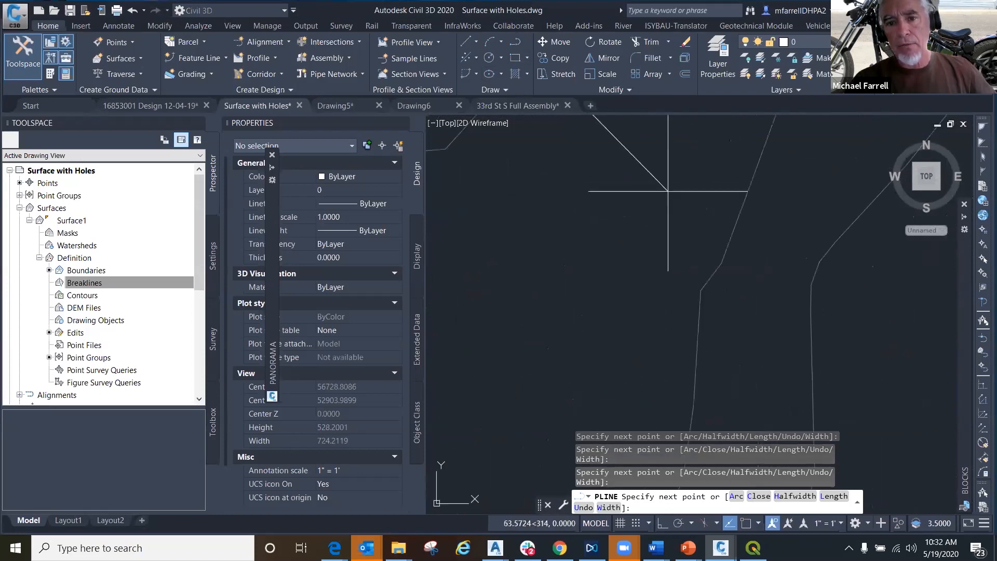
pyautogui.click(680, 199)
pyautogui.click(666, 219)
pyautogui.scroll(-4, 664, 220)
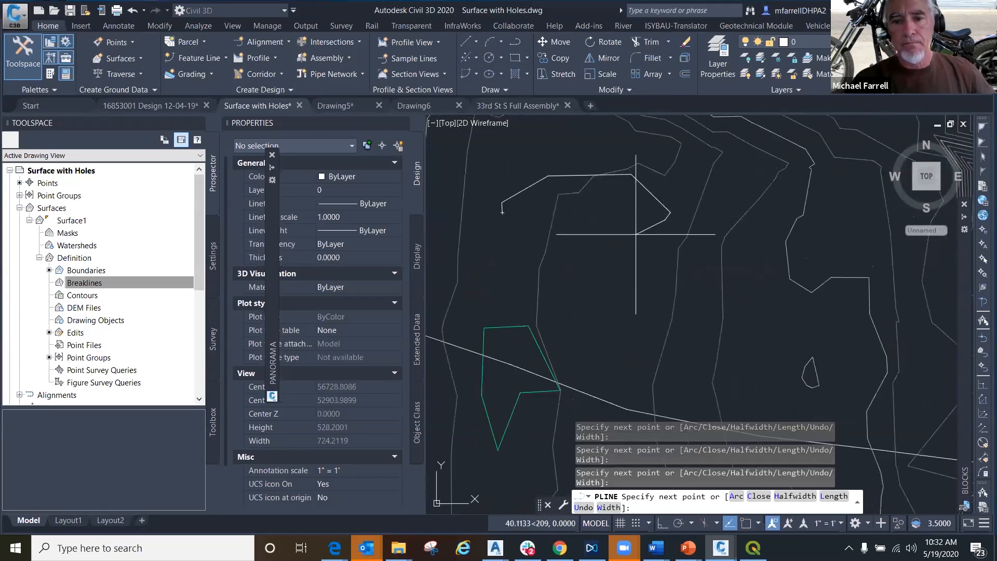
pyautogui.click(628, 182)
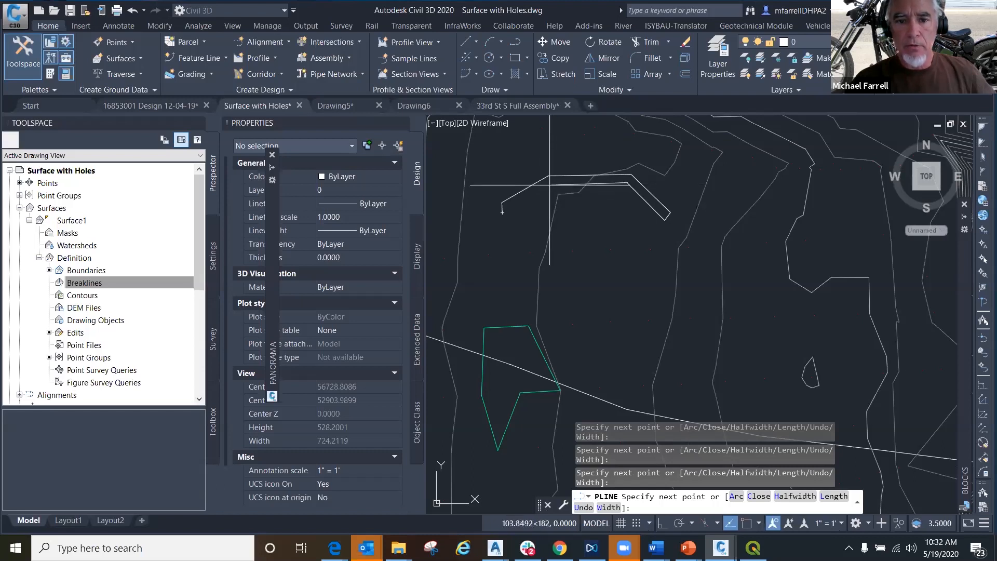
pyautogui.write('c')
pyautogui.press('Return')
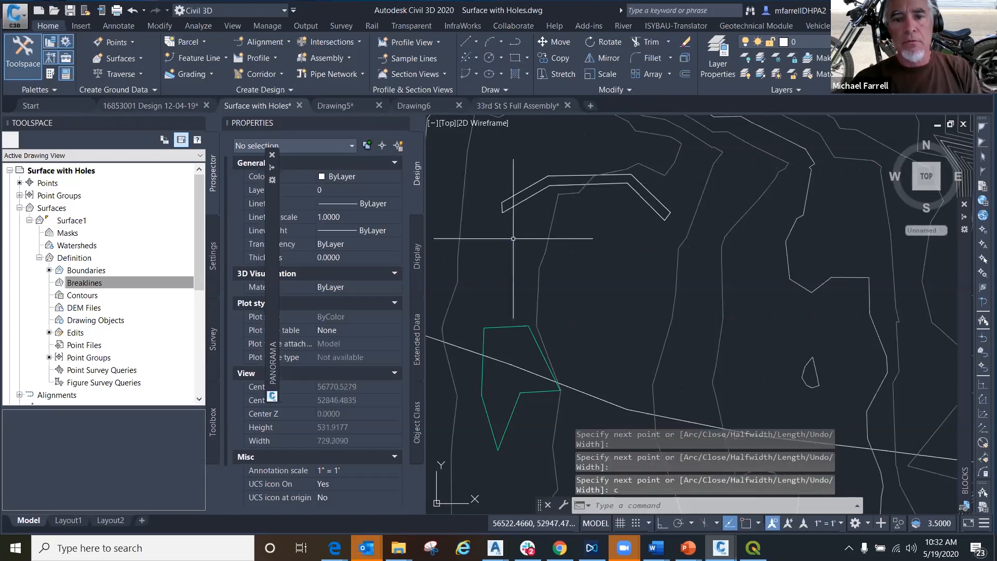
# - Stretch the lower vertex at the west end of the closed strip polyline slightly to the east
pyautogui.scroll(4, 513, 238)
pyautogui.click(489, 164)
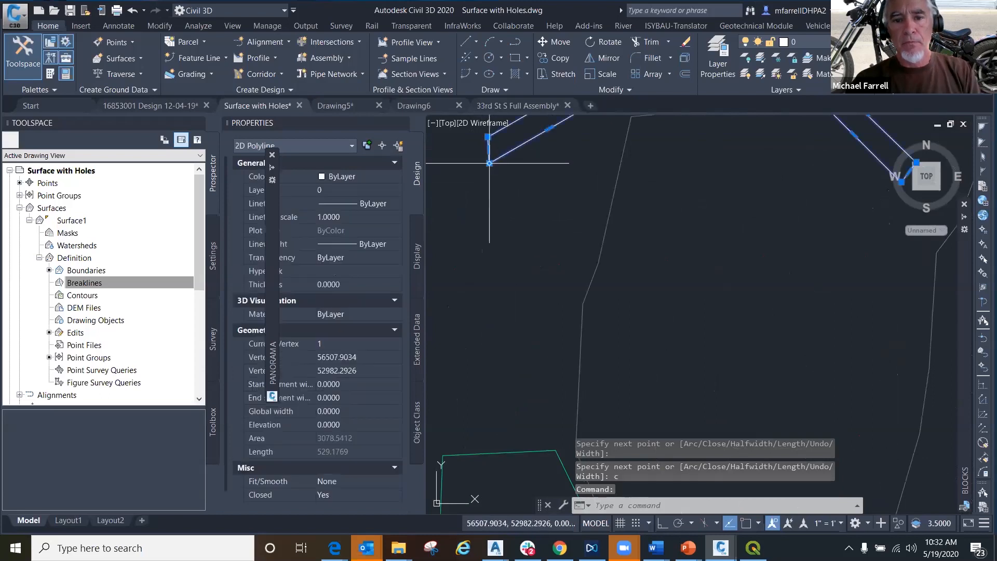
pyautogui.click(489, 163)
pyautogui.click(497, 159)
pyautogui.scroll(-4, 502, 195)
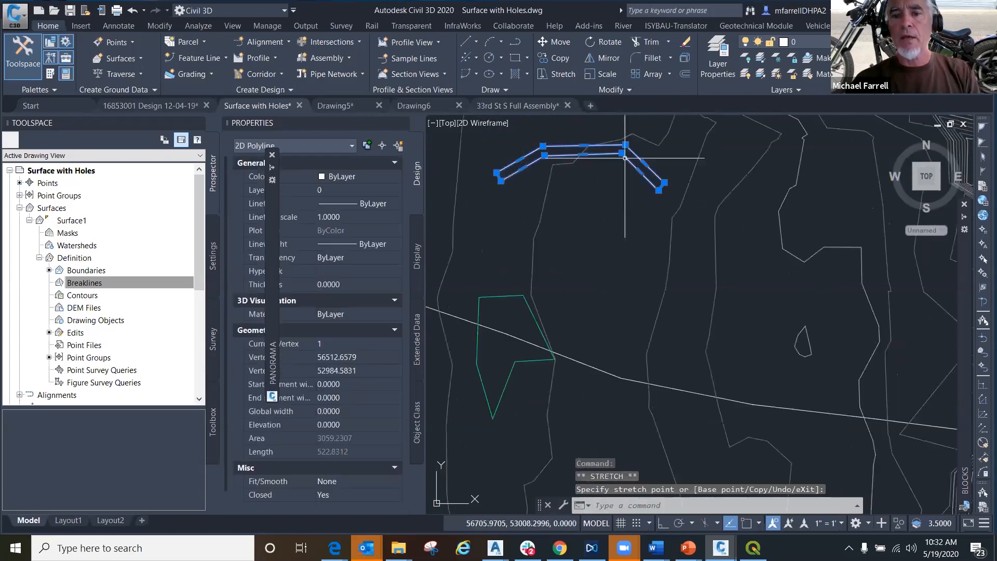
# - Set the closed strip polyline's elevation to 4368.5 and clear the selection
pyautogui.moveTo(561, 289); pyautogui.dragTo(550, 351, button='middle')
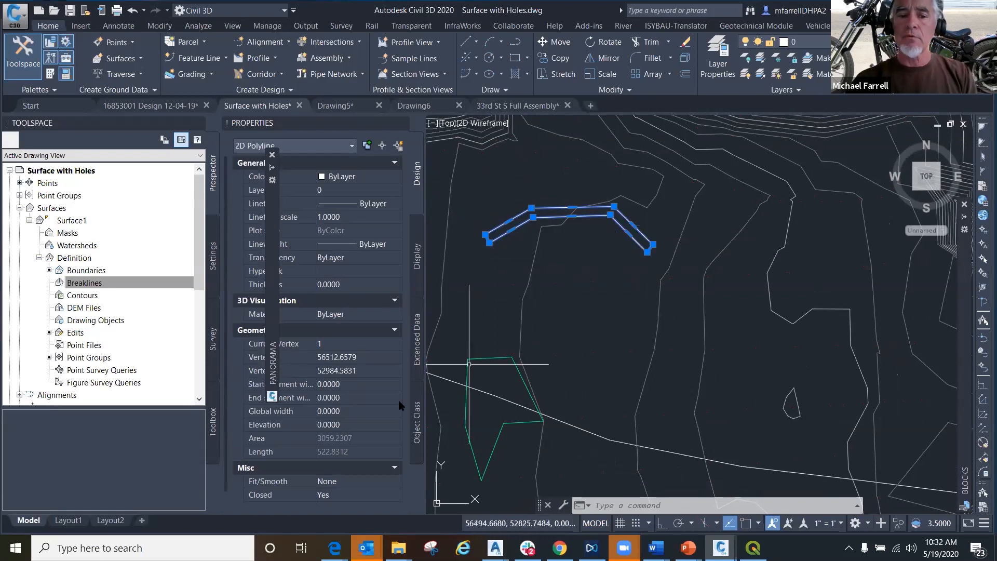
pyautogui.click(343, 425)
pyautogui.write('4368.5')
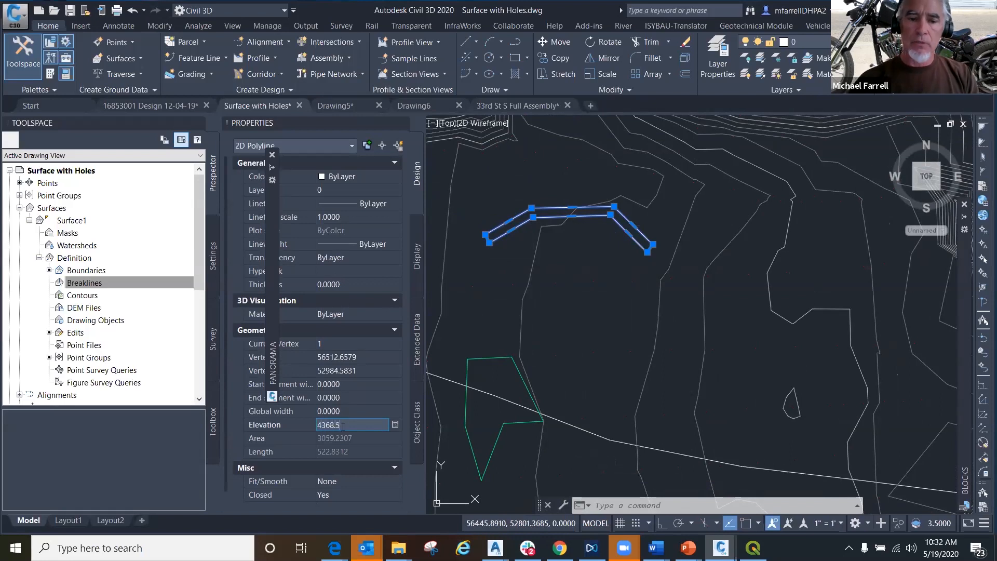
pyautogui.click(355, 411)
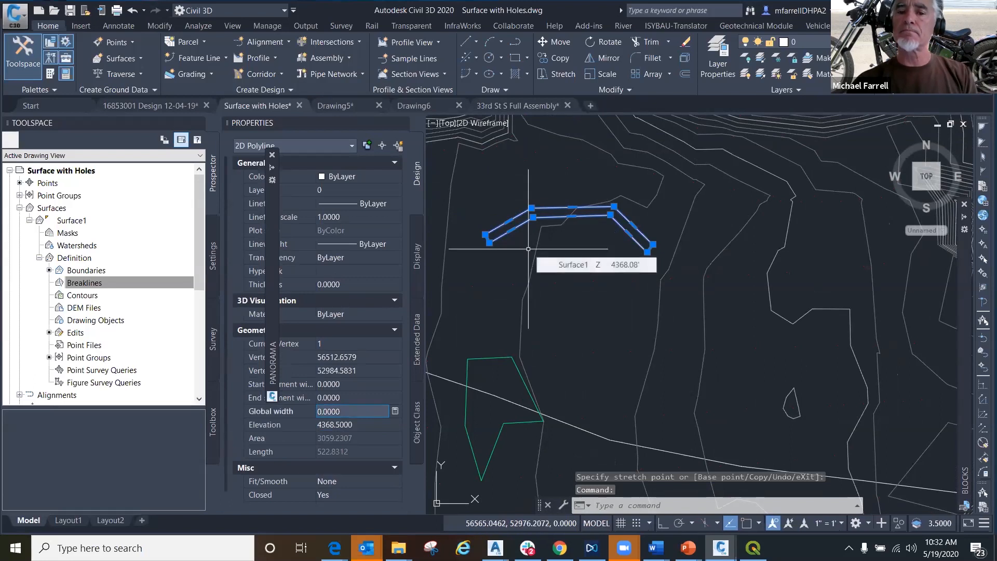
pyautogui.press('Escape')
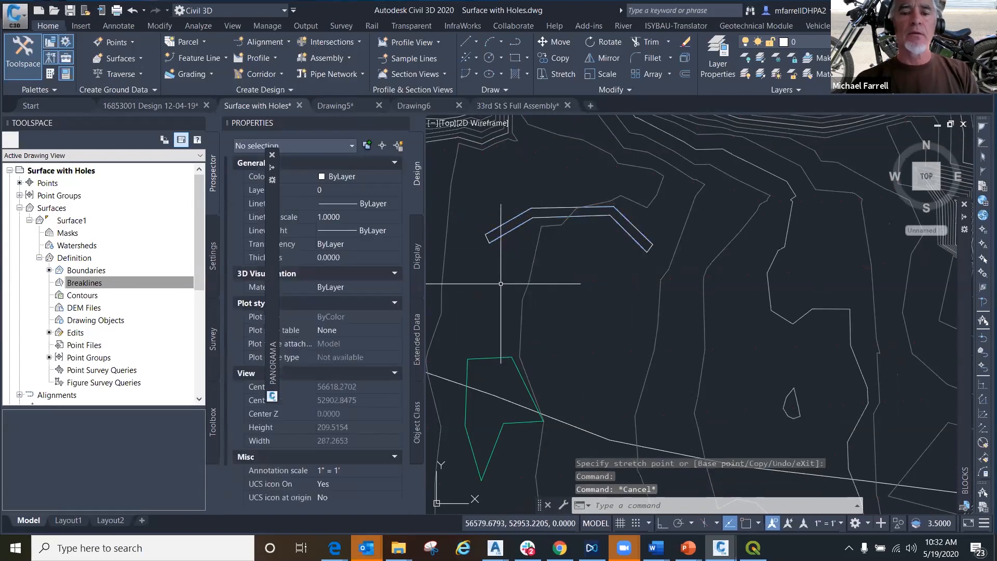
# - Start adding a breakline to Surface1 with the description headwall and the type Wall
pyautogui.rightClick(75, 284)
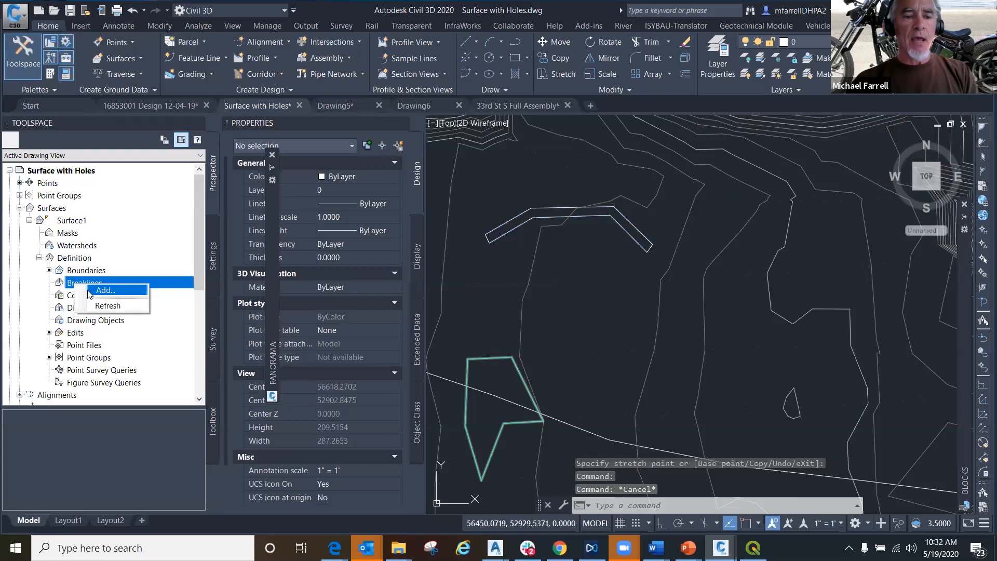
pyautogui.click(106, 290)
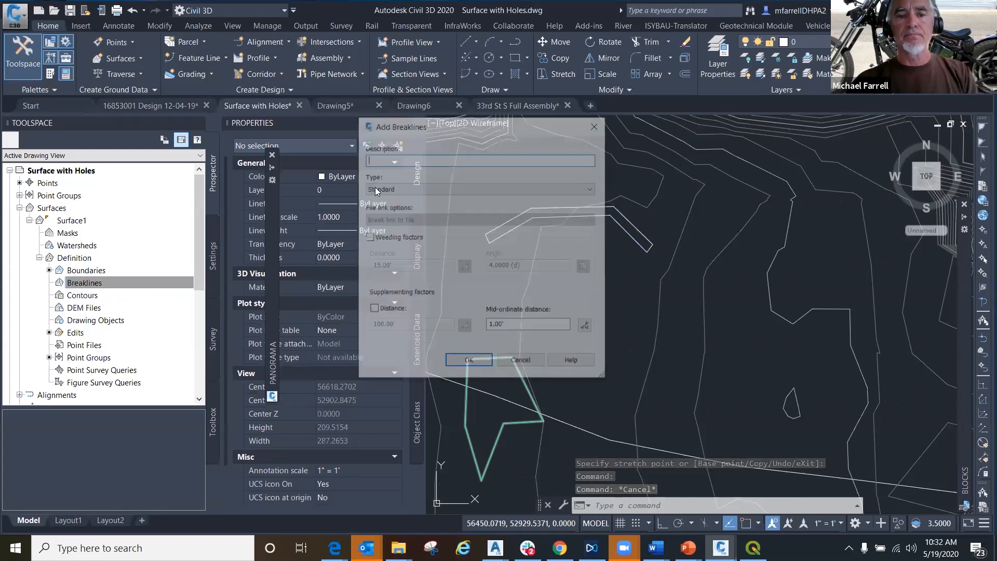
pyautogui.write('h')
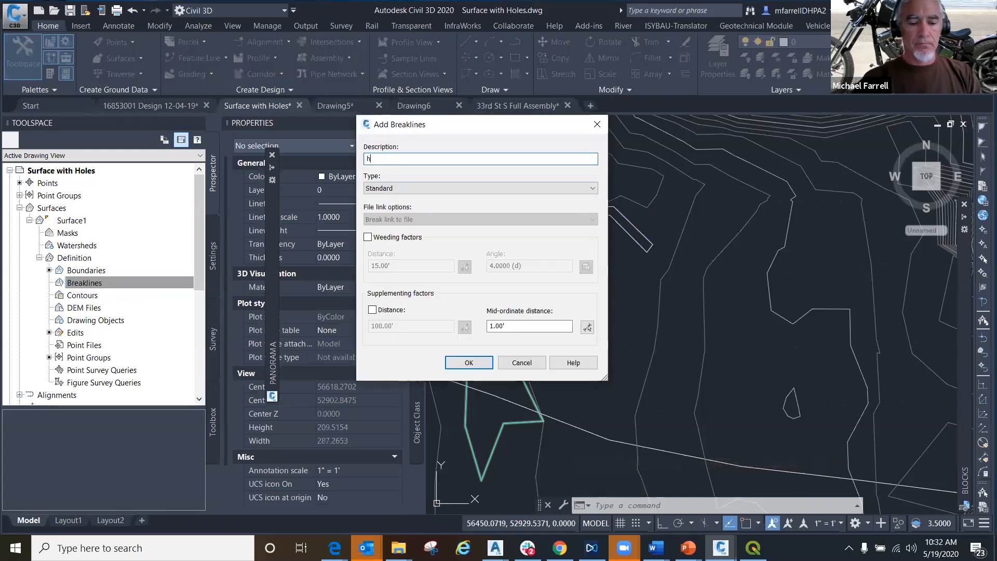
pyautogui.write('eadwall')
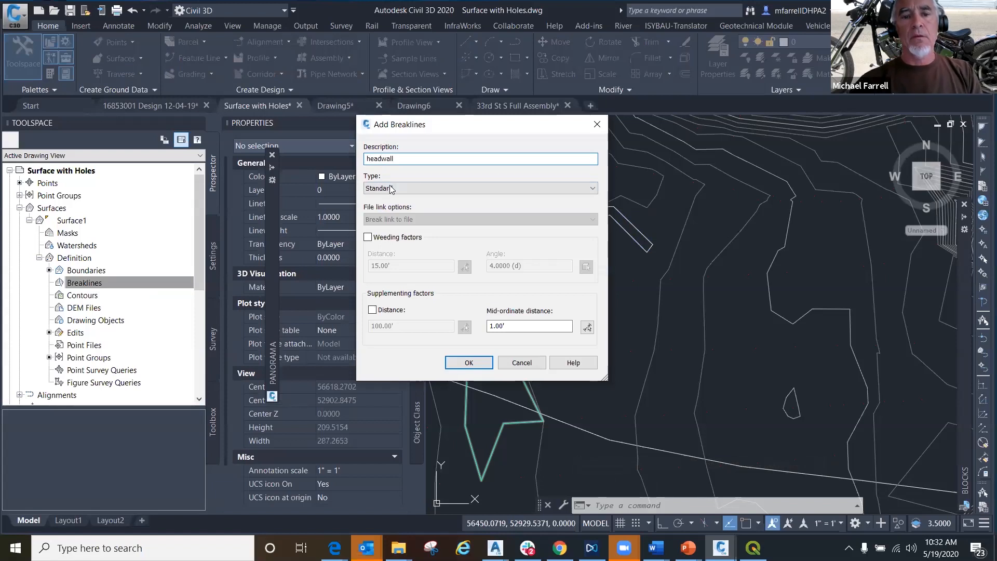
pyautogui.click(400, 189)
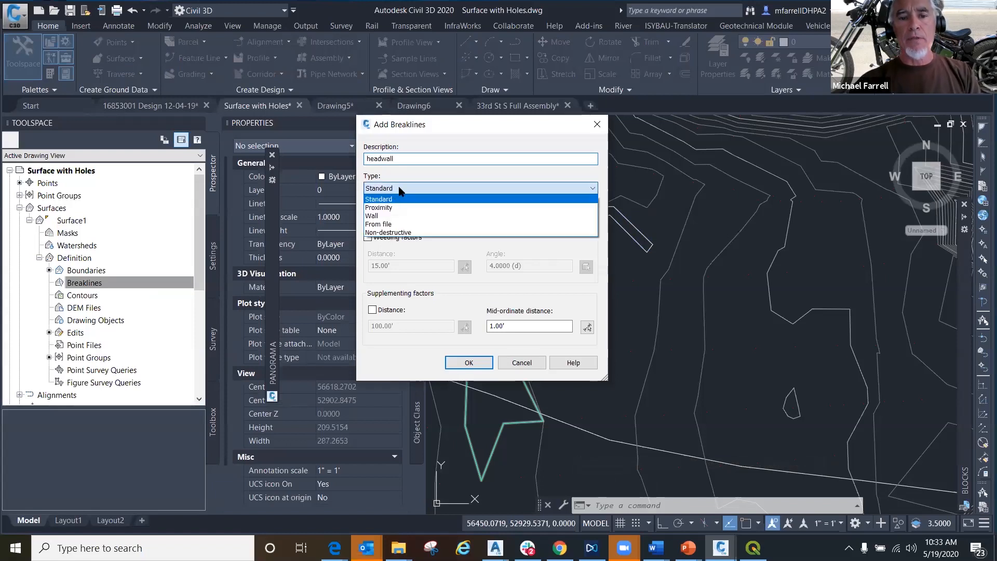
pyautogui.click(377, 216)
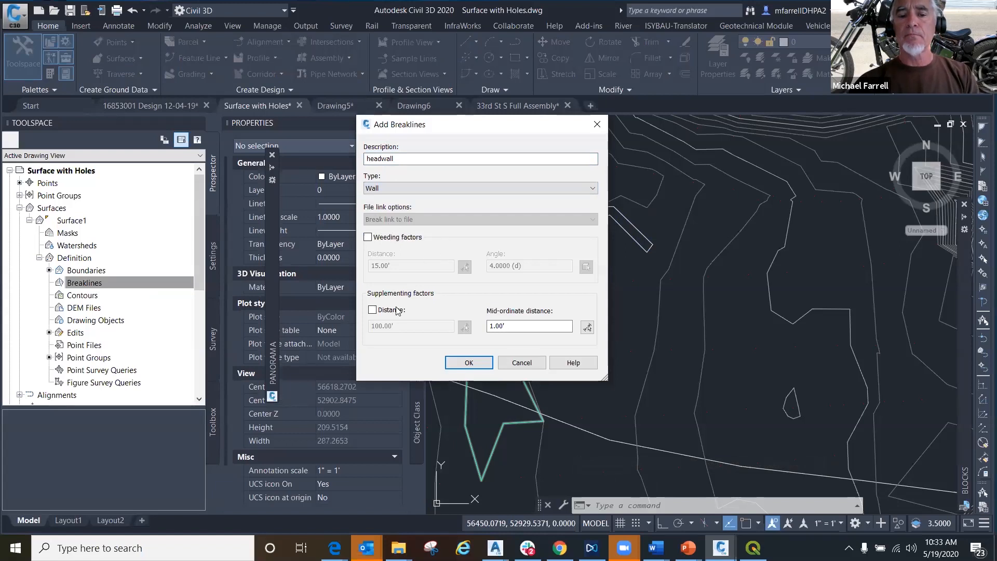
# - Enable the supplementing distance for the headwall breakline, set it to 25, and accept the breakline settings
pyautogui.click(372, 311)
pyautogui.moveTo(512, 125); pyautogui.dragTo(293, 132)
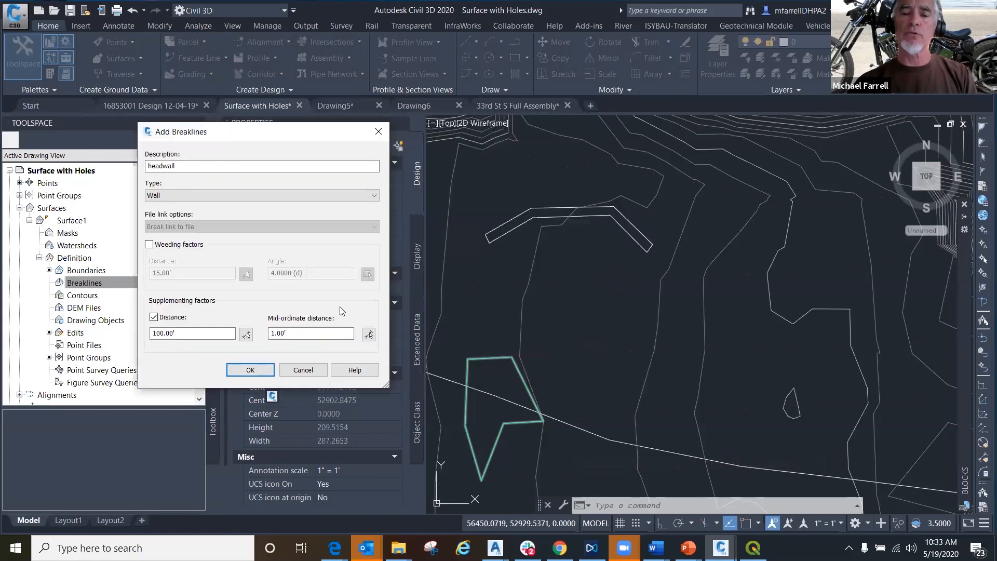
pyautogui.moveTo(151, 333); pyautogui.dragTo(178, 339)
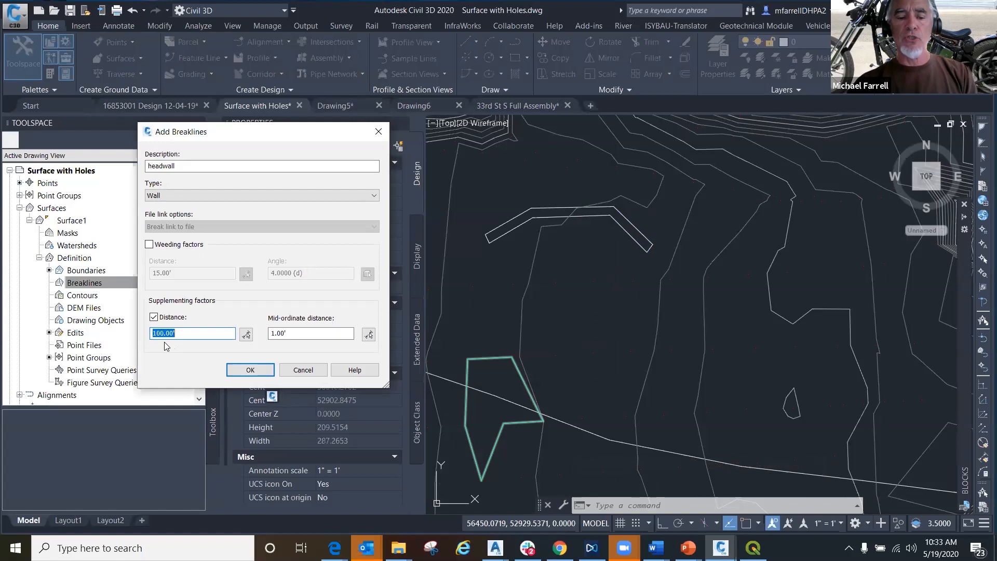
pyautogui.write('25')
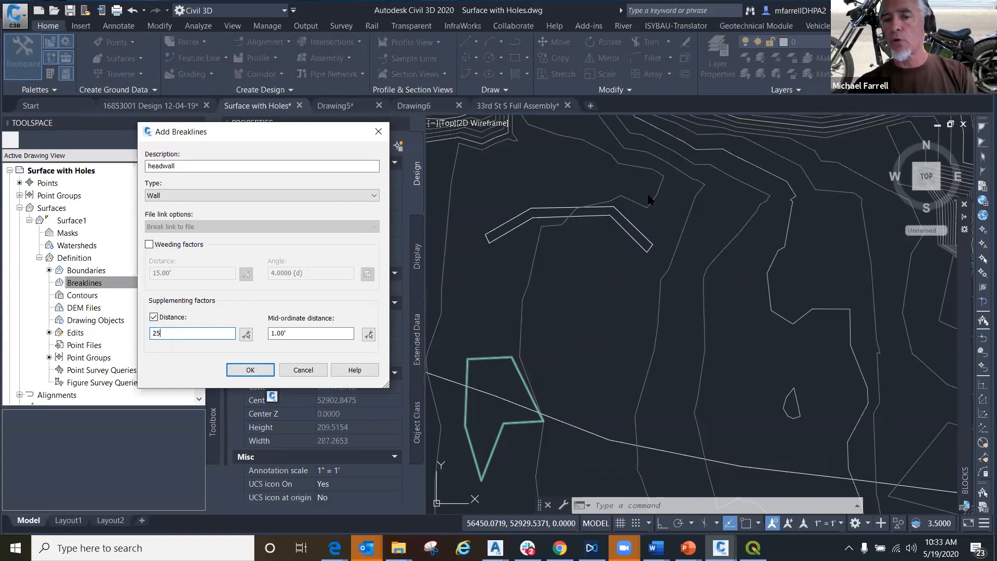
pyautogui.click(251, 370)
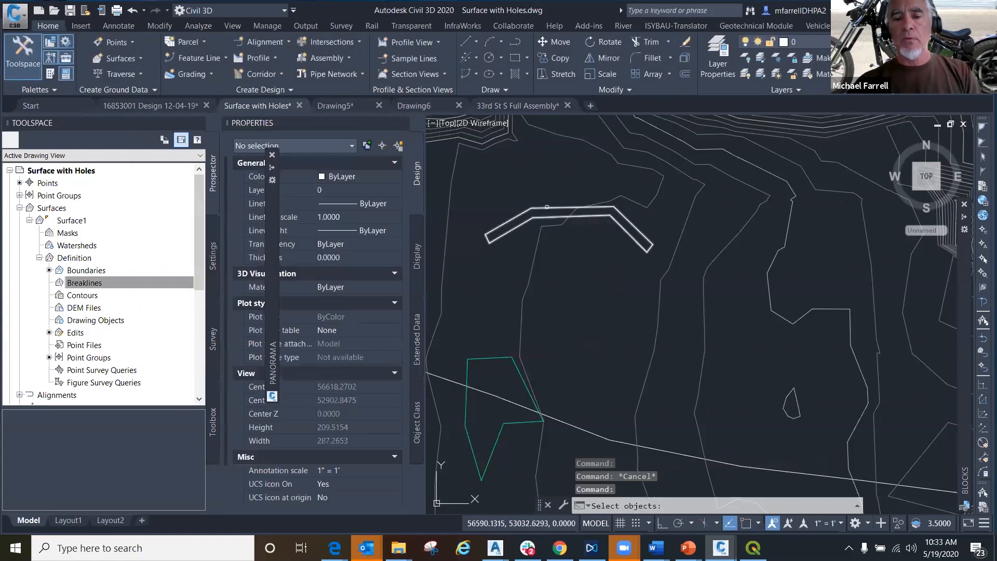
# - Use the closed strip polyline as the wall breakline, with the offset side to its south and individual wall heights
pyautogui.click(547, 207)
pyautogui.press('Return')
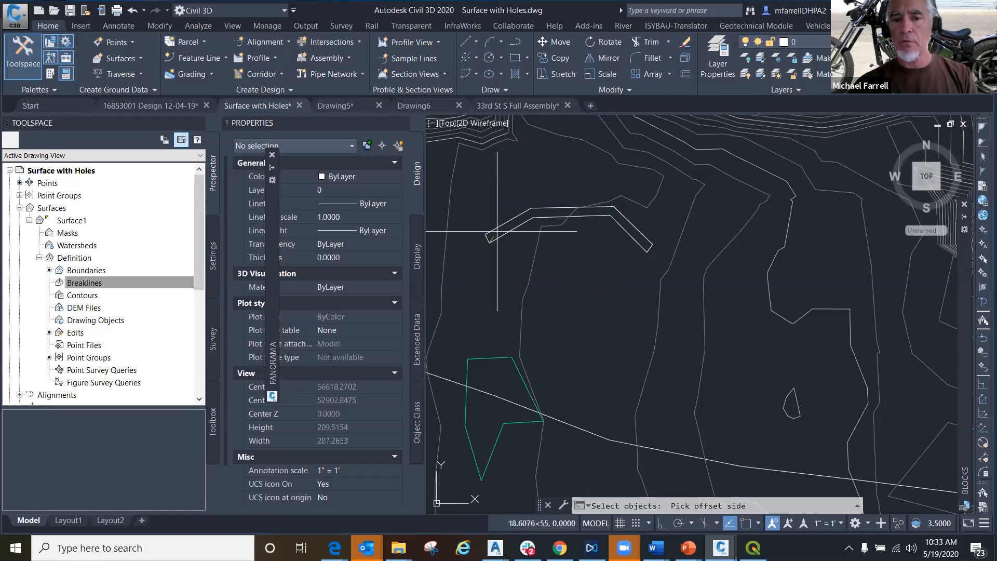
pyautogui.click(487, 296)
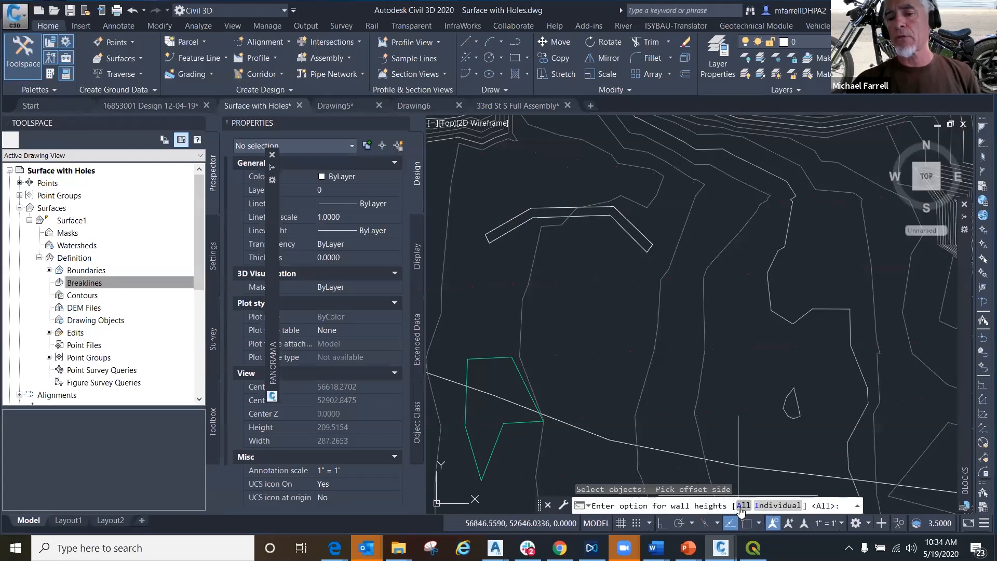
pyautogui.click(774, 504)
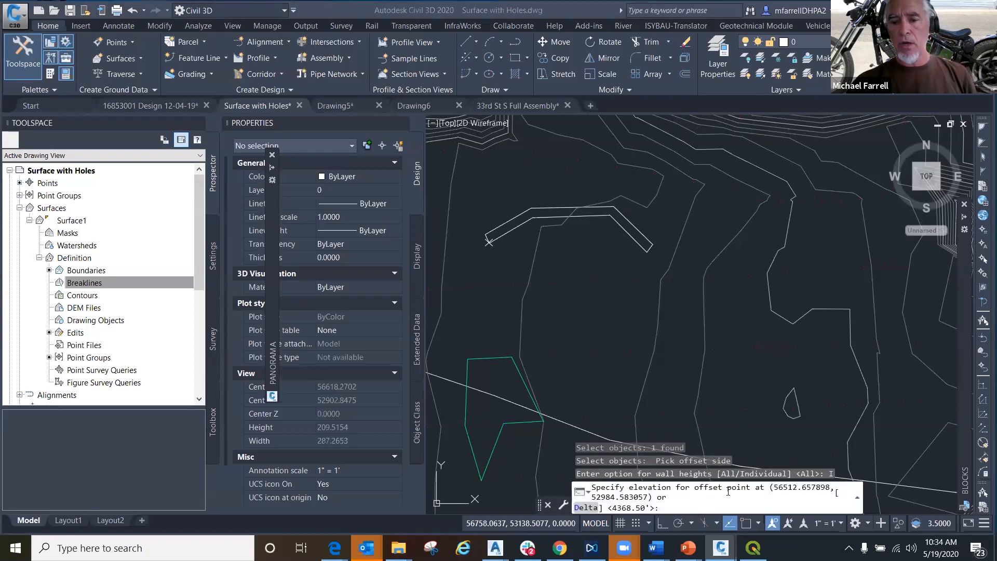
# - Enter offset points as elevation differences: -1 at both west-end vertices, -.75 at both northern bends, and -1 at both east-end vertices
pyautogui.click(587, 508)
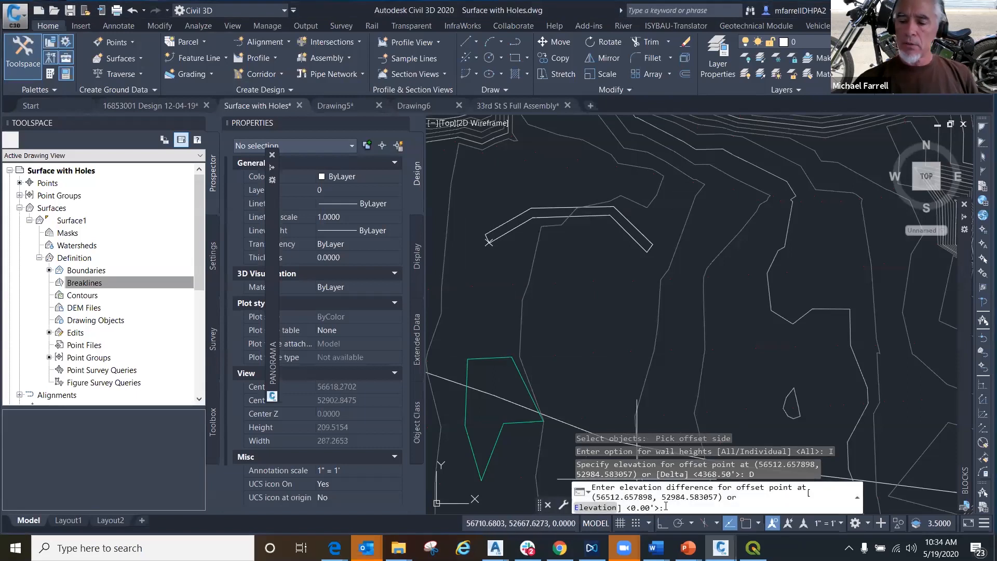
pyautogui.write('-1')
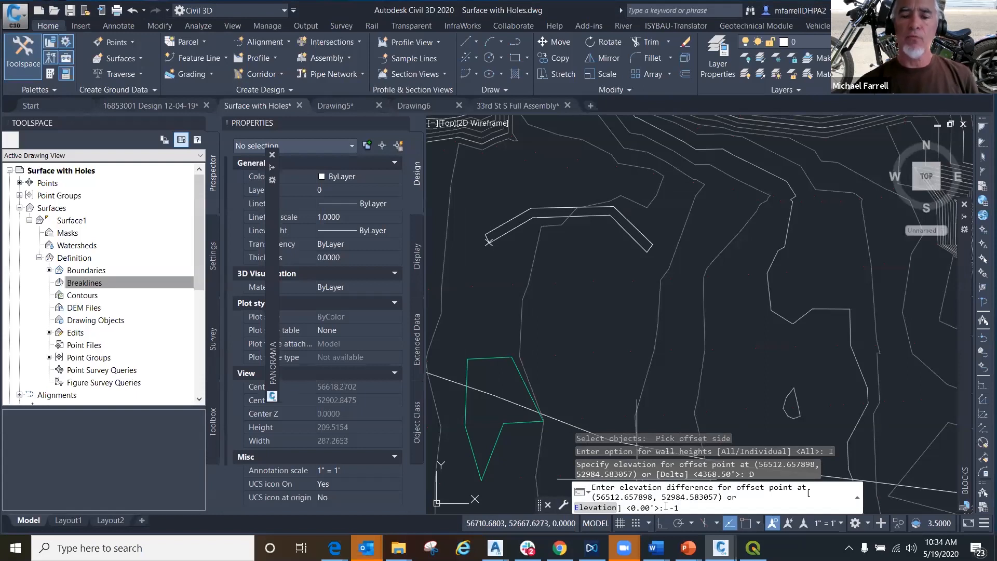
pyautogui.press('Return')
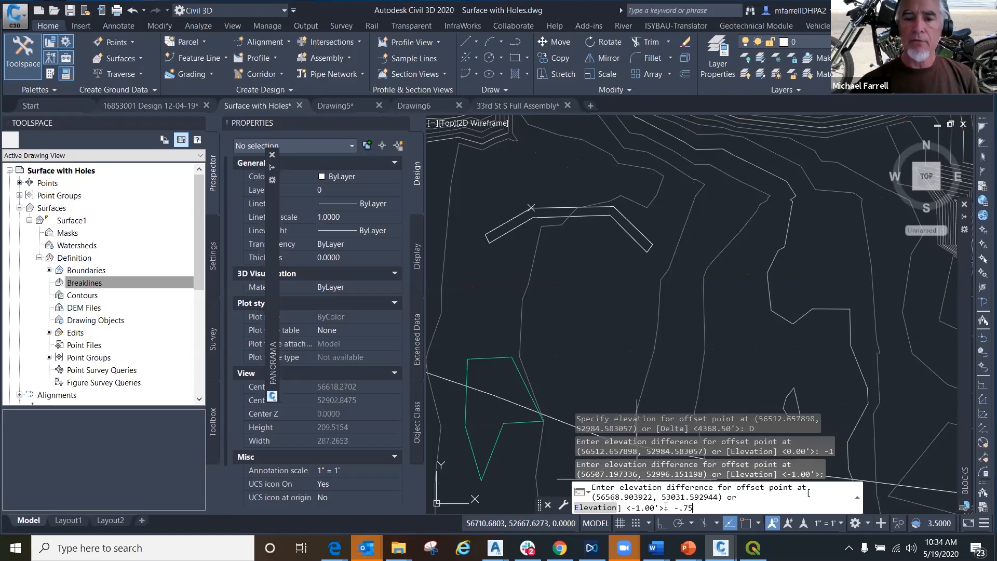
pyautogui.press('Return')
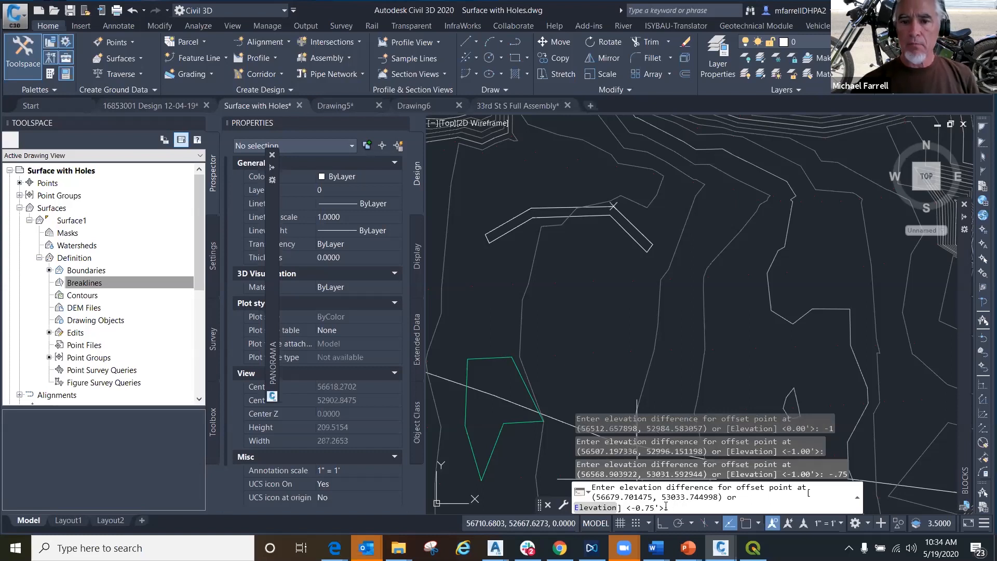
pyautogui.press('Return')
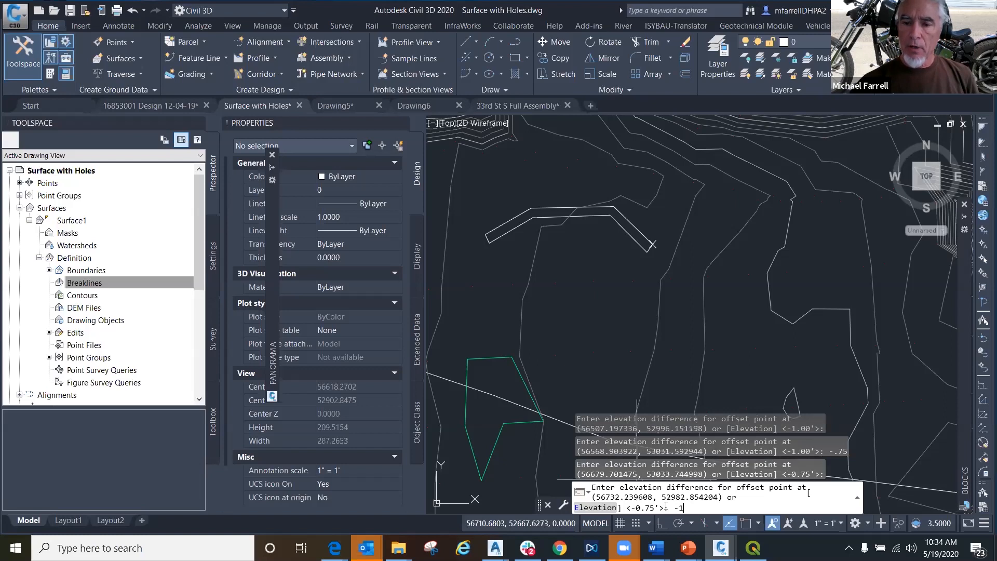
pyautogui.press('Return')
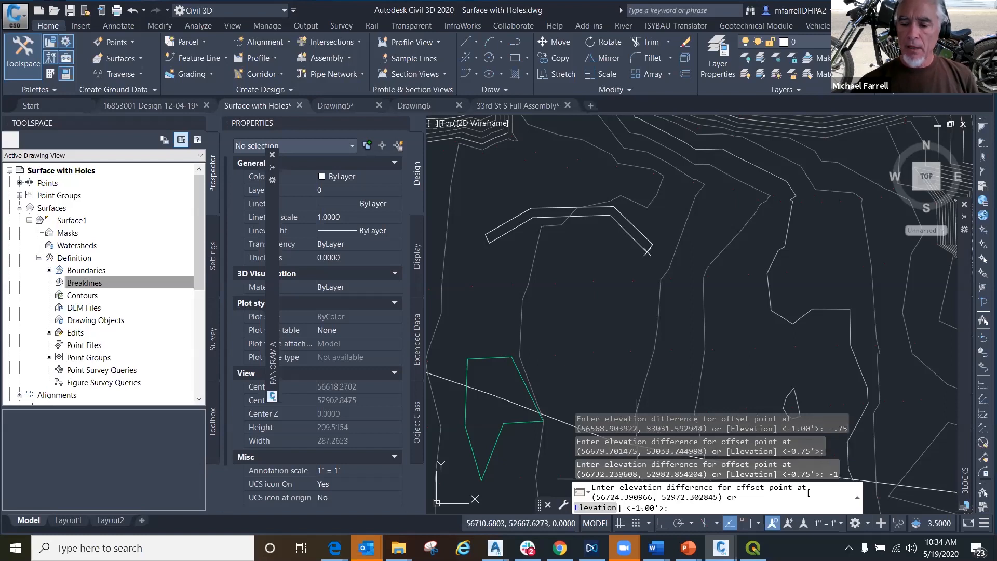
pyautogui.press('Return')
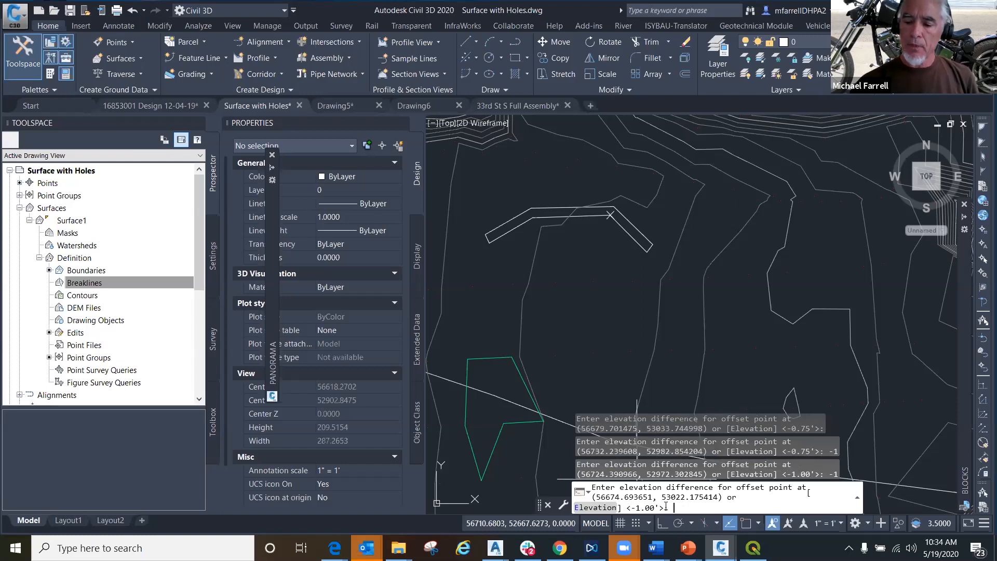
# - Finish the wall breakline with elevation differences of -3.5 at both southern bends and -1 at the closing west-end vertex
pyautogui.press('Return')
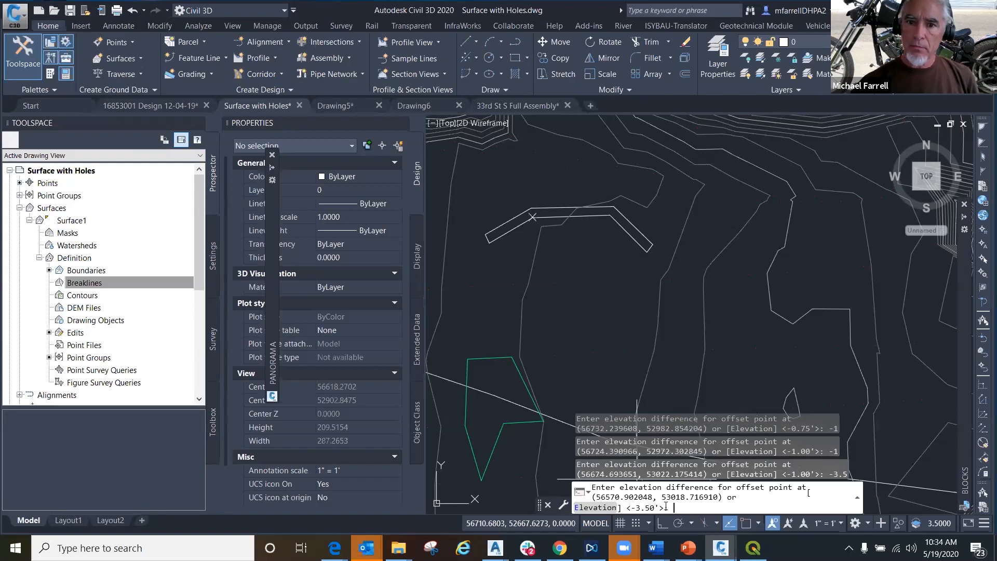
pyautogui.press('Return')
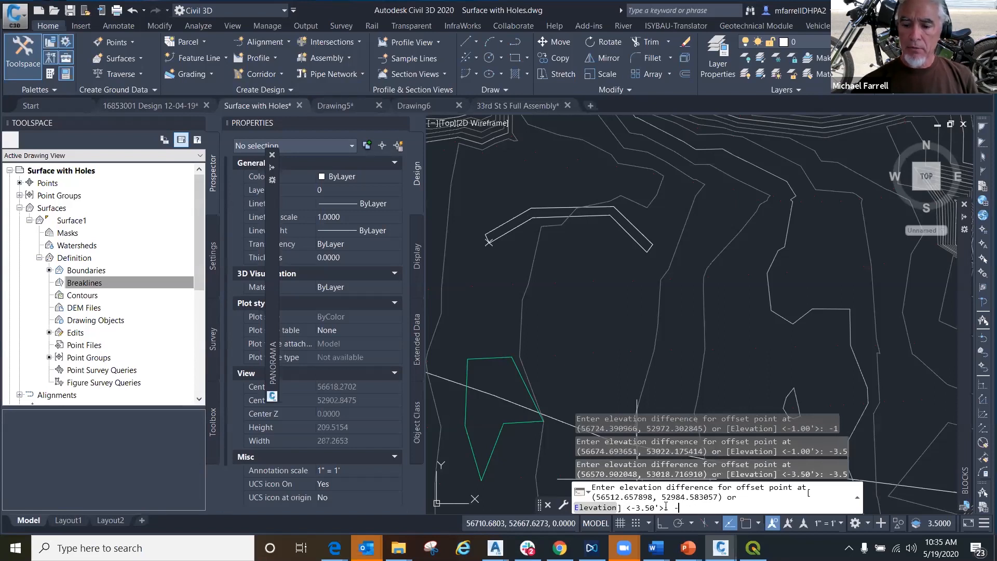
pyautogui.press('Return')
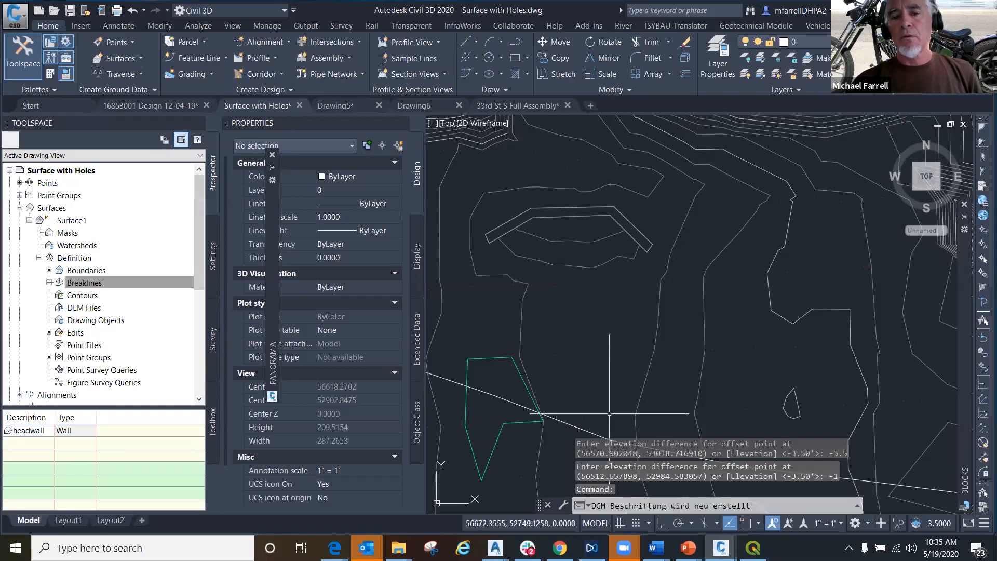
# - Draw a straight polyline about 255 ft long running north to south across the middle of the headwall strip
pyautogui.write('pl')
pyautogui.press('Return')
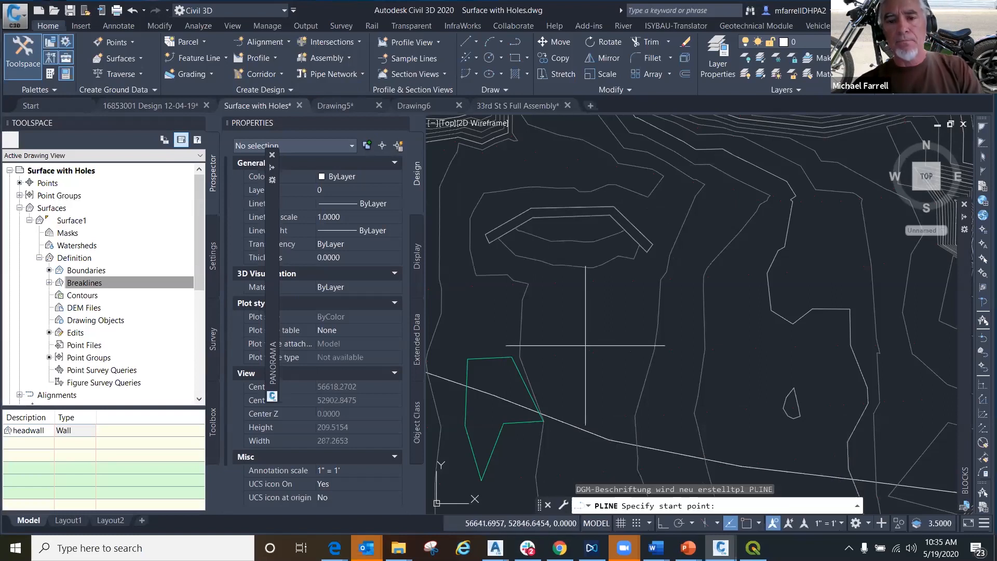
pyautogui.click(574, 133)
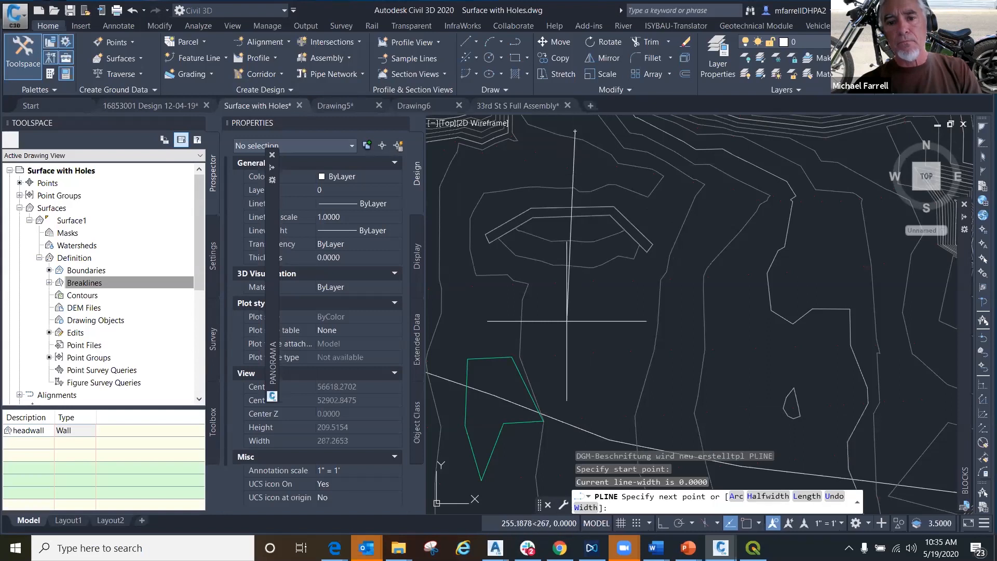
pyautogui.click(565, 312)
pyautogui.press('Return')
# - Create a quick profile of Surface1 along the crossing polyline in the Full Grid view style, place it, and inspect the headwall section
pyautogui.click(565, 311)
pyautogui.rightClick(566, 300)
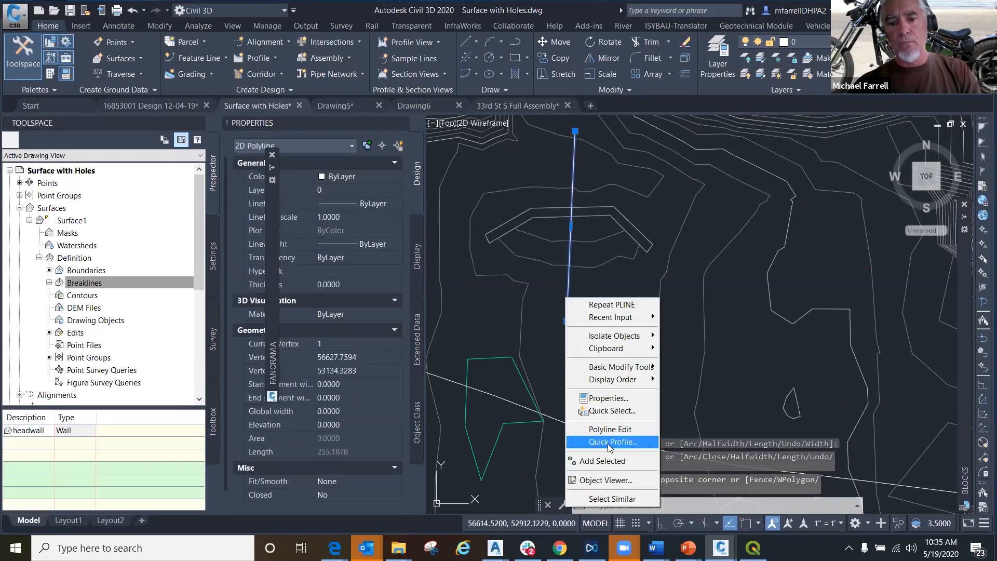
pyautogui.click(609, 443)
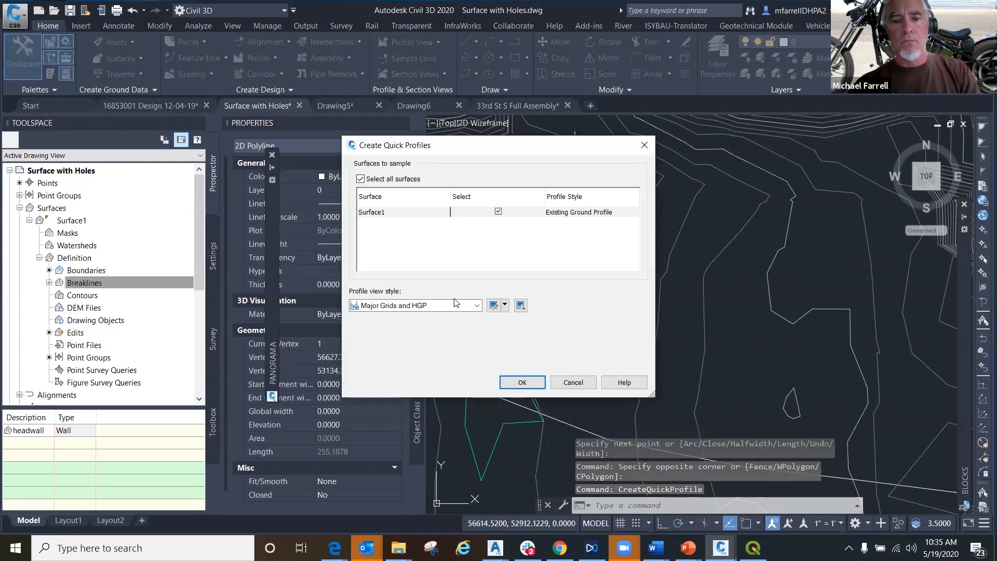
pyautogui.click(456, 303)
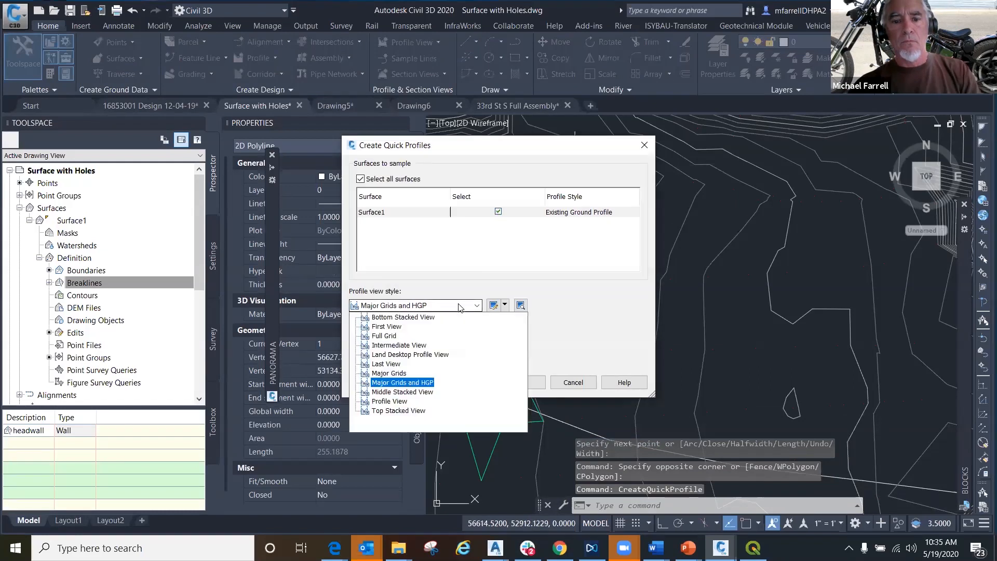
pyautogui.click(395, 335)
pyautogui.click(517, 382)
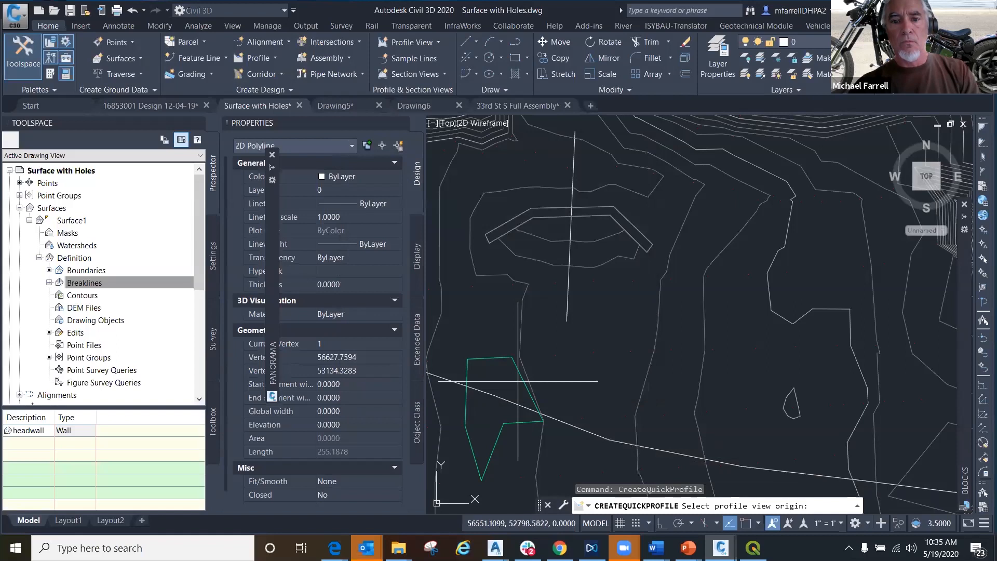
pyautogui.scroll(-9, 518, 381)
pyautogui.click(519, 293)
pyautogui.scroll(7, 528, 276)
pyautogui.scroll(6, 514, 307)
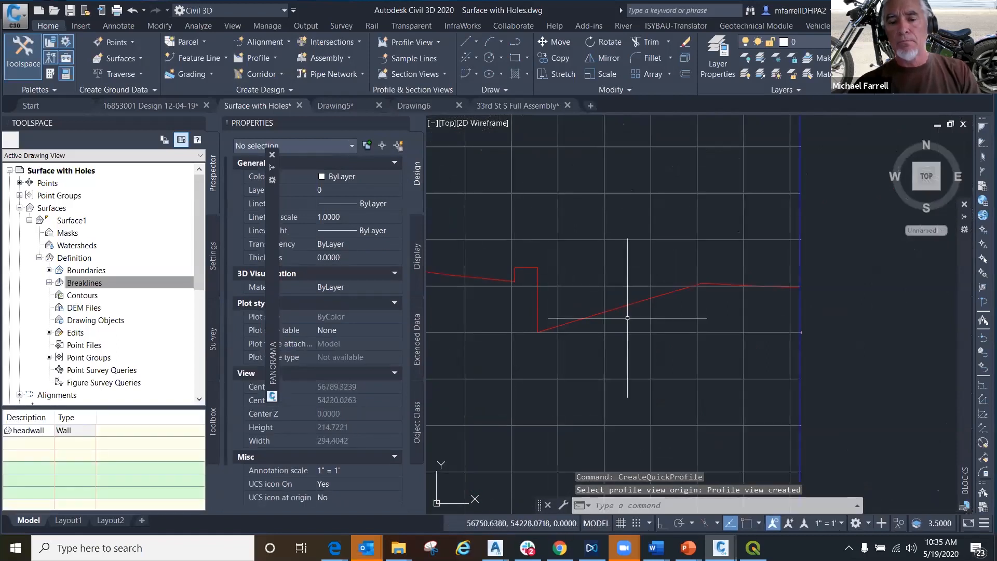
pyautogui.moveTo(628, 319)
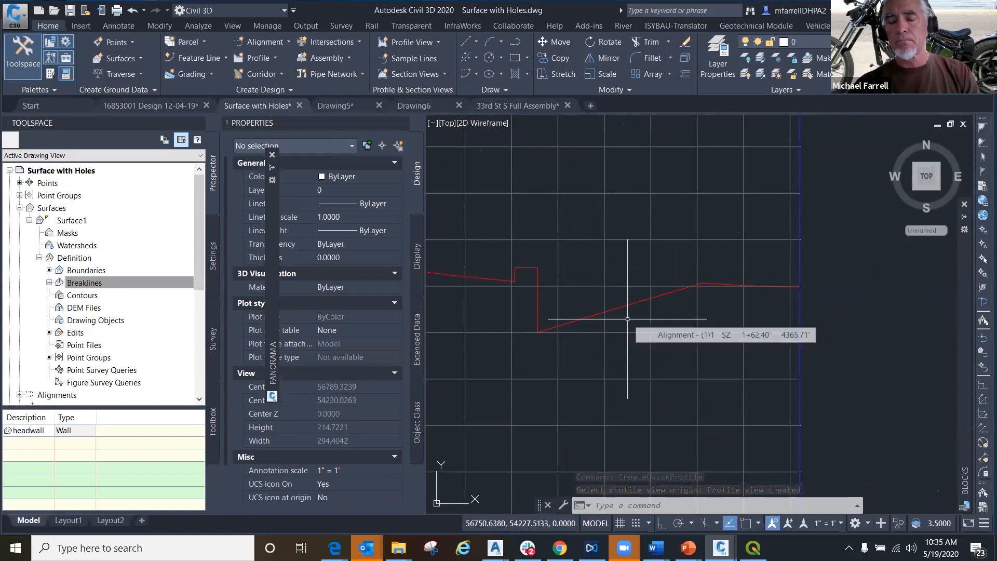
# - Return from the profile view to the plan area around the headwall and open Surface1 in the Object Viewer
pyautogui.scroll(-4, 557, 395)
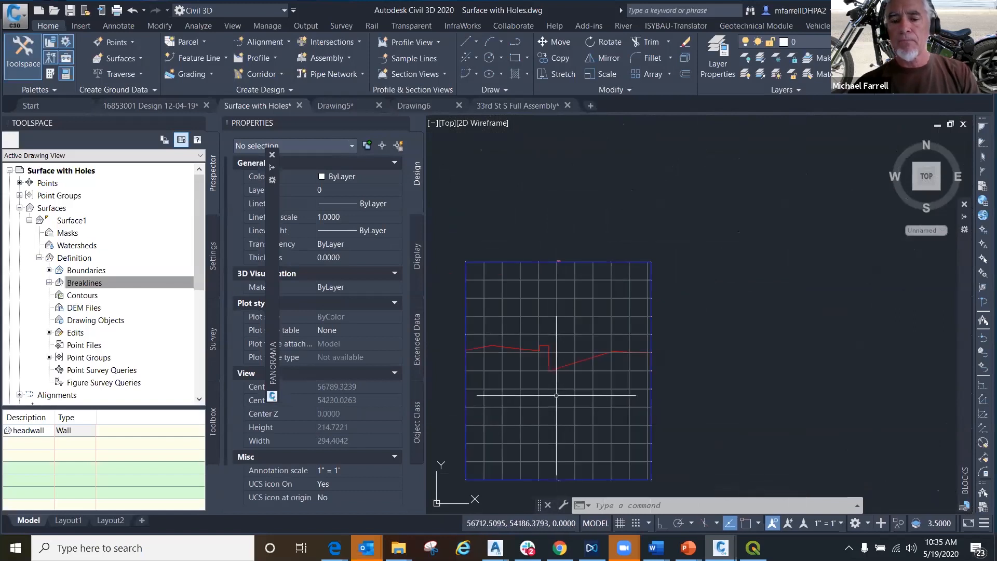
pyautogui.scroll(-6, 516, 451)
pyautogui.moveTo(492, 468); pyautogui.dragTo(588, 270, button='middle')
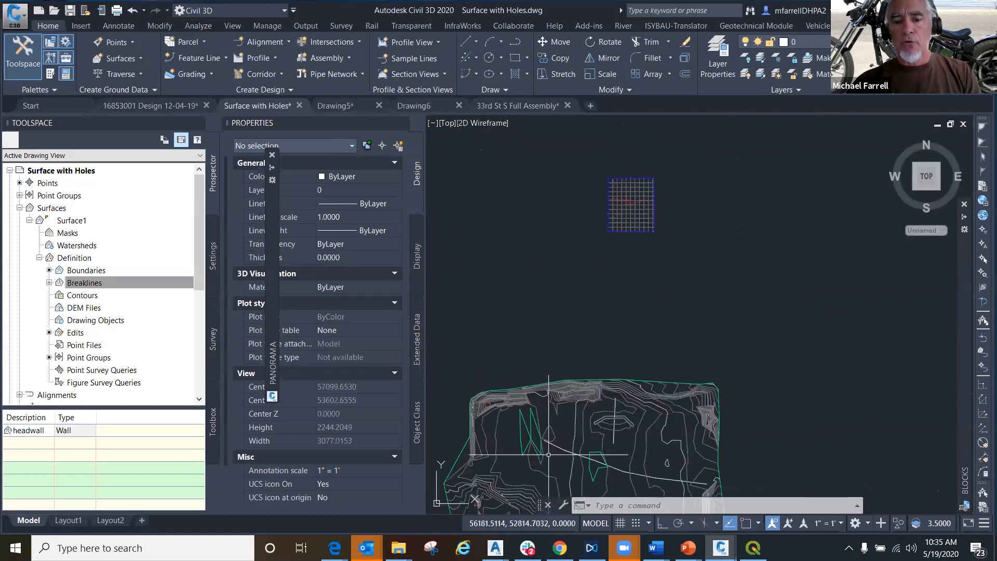
pyautogui.scroll(3, 548, 455)
pyautogui.click(671, 358)
pyautogui.moveTo(677, 356)
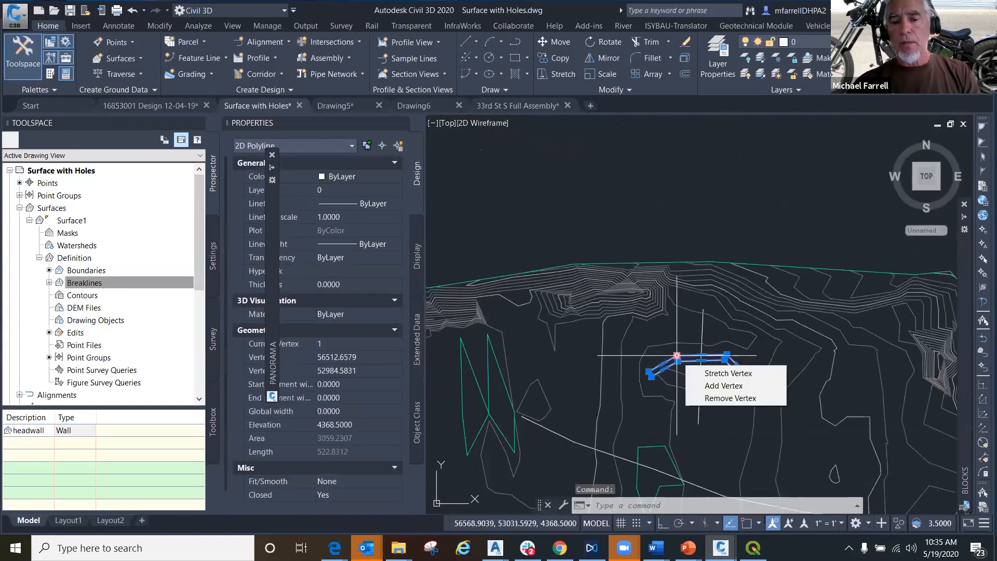
pyautogui.press('Escape')
pyautogui.click(680, 340)
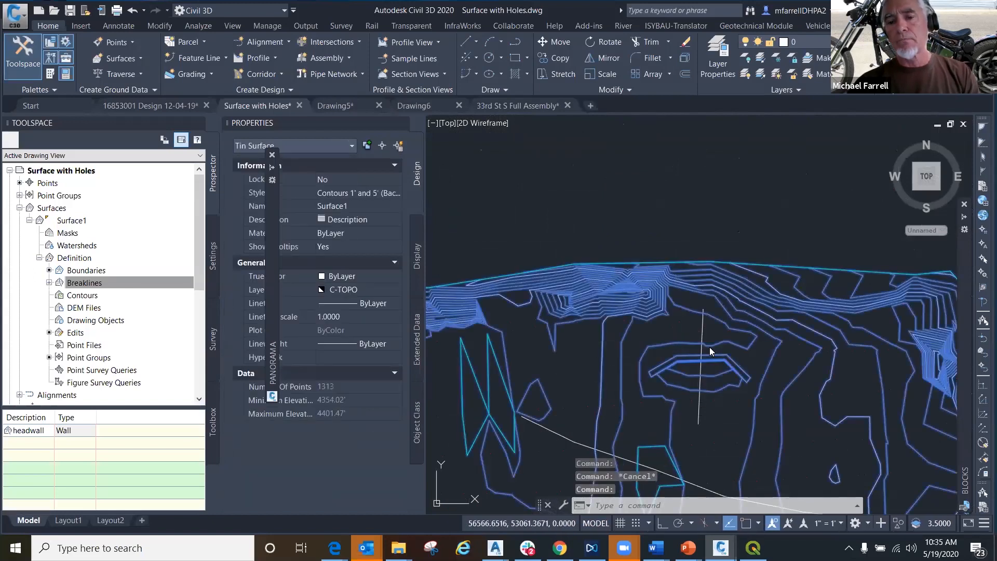
pyautogui.rightClick(675, 343)
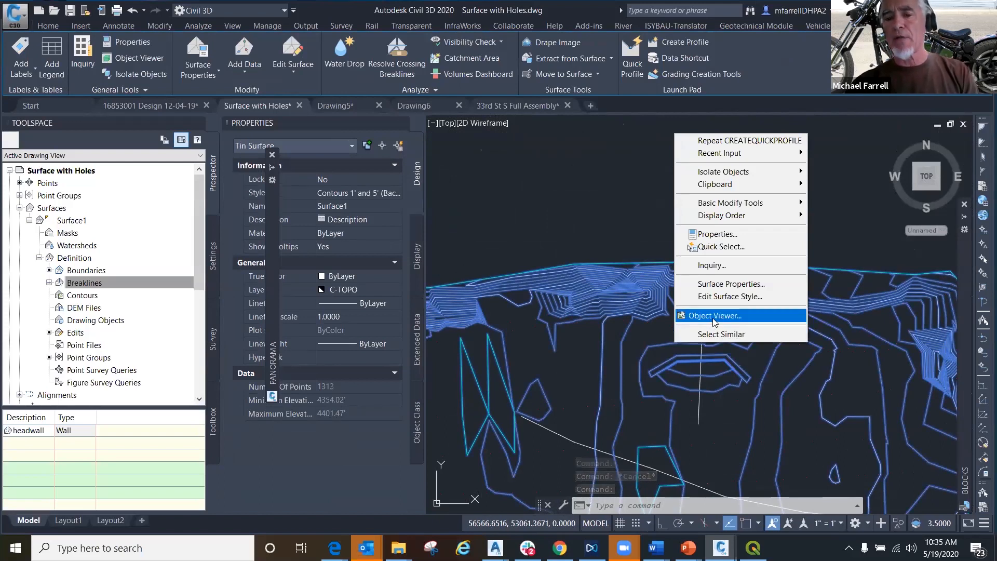
pyautogui.click(713, 318)
# - Examine the headwall's vertical face and strip in a shaded 3D view of Surface1, and exit the viewer
pyautogui.moveTo(517, 334); pyautogui.dragTo(526, 193)
pyautogui.scroll(5, 526, 193)
pyautogui.scroll(-2, 507, 203)
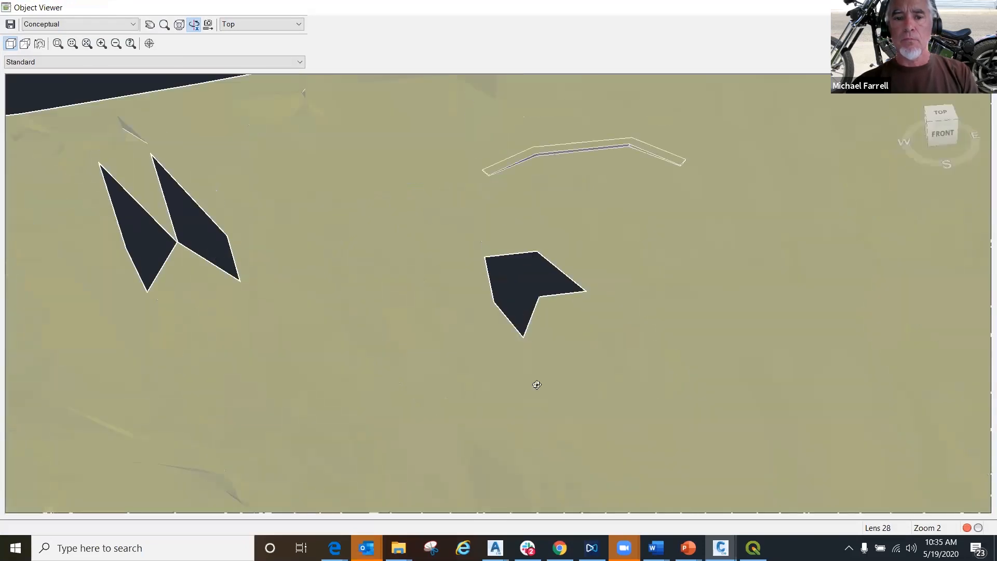
pyautogui.scroll(3, 623, 150)
pyautogui.moveTo(592, 165); pyautogui.dragTo(545, 432, button='middle')
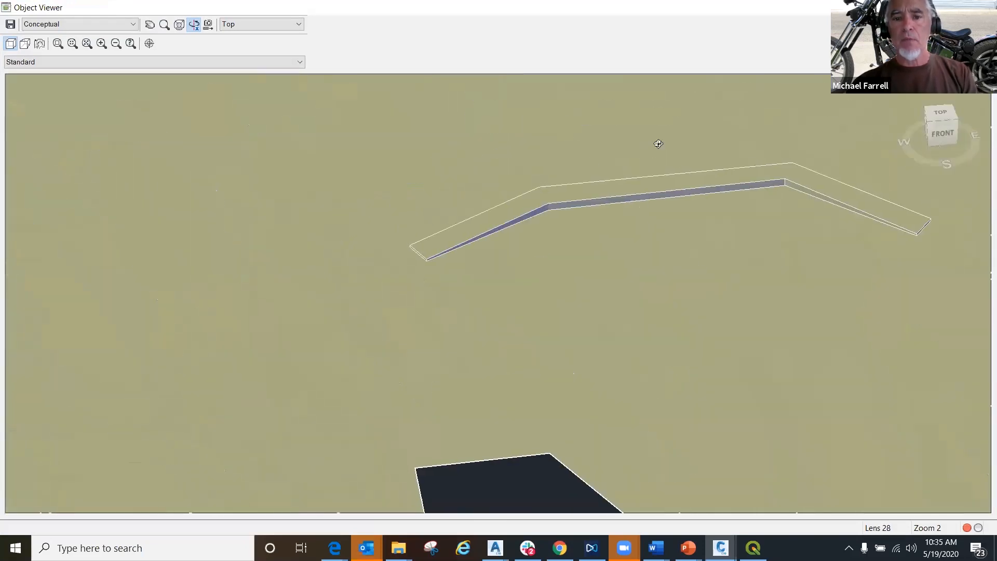
pyautogui.moveTo(650, 224); pyautogui.dragTo(505, 309, button='middle')
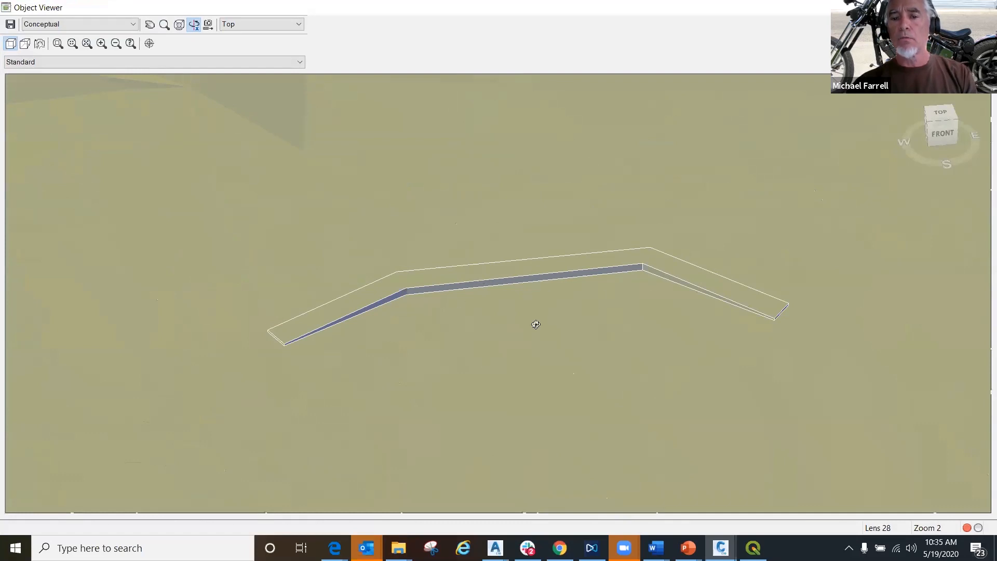
pyautogui.moveTo(591, 372); pyautogui.dragTo(606, 386)
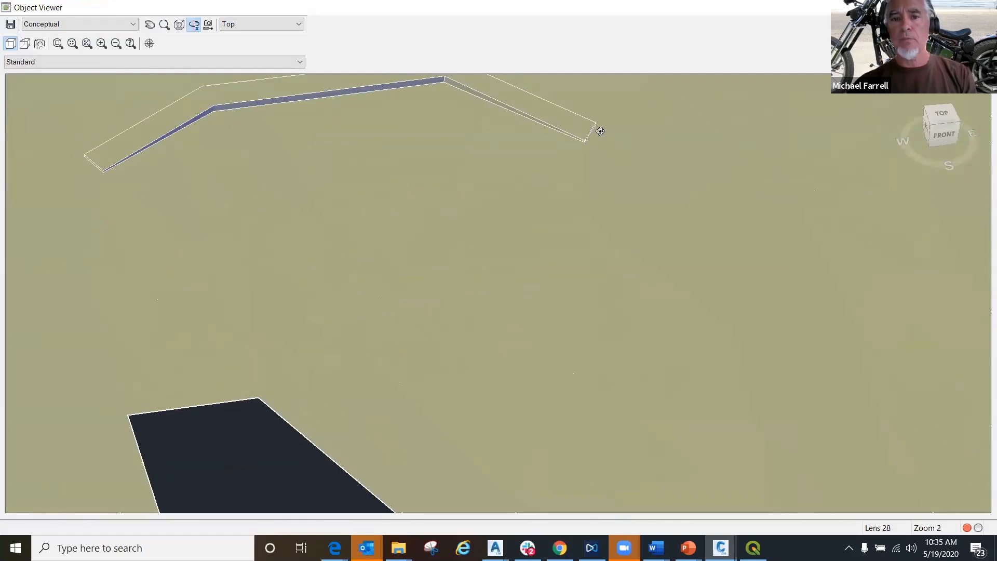
pyautogui.rightClick(405, 217)
pyautogui.click(441, 226)
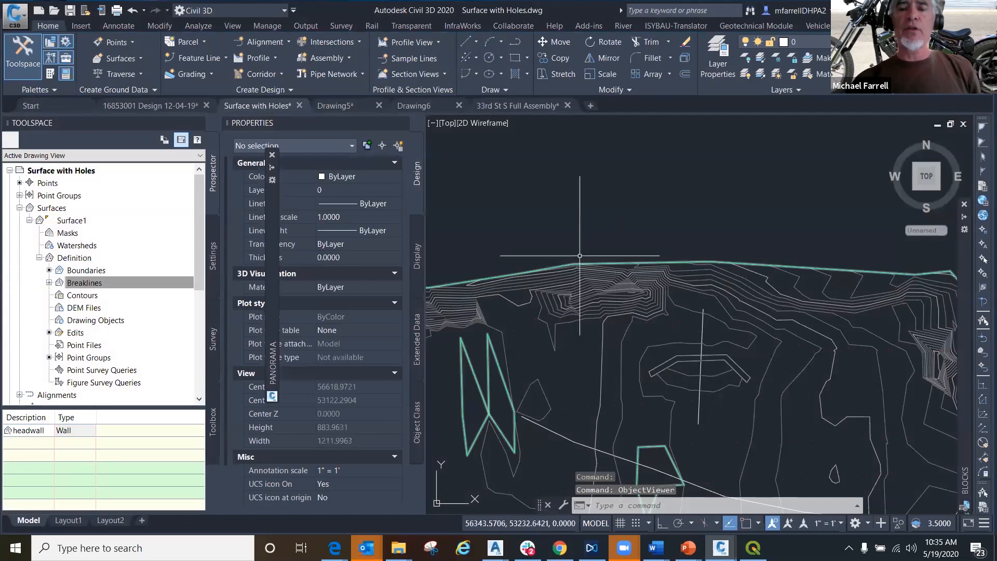
# - Inspect the properties of the closed headwall strip polyline and clear the selection
pyautogui.scroll(2, 673, 362)
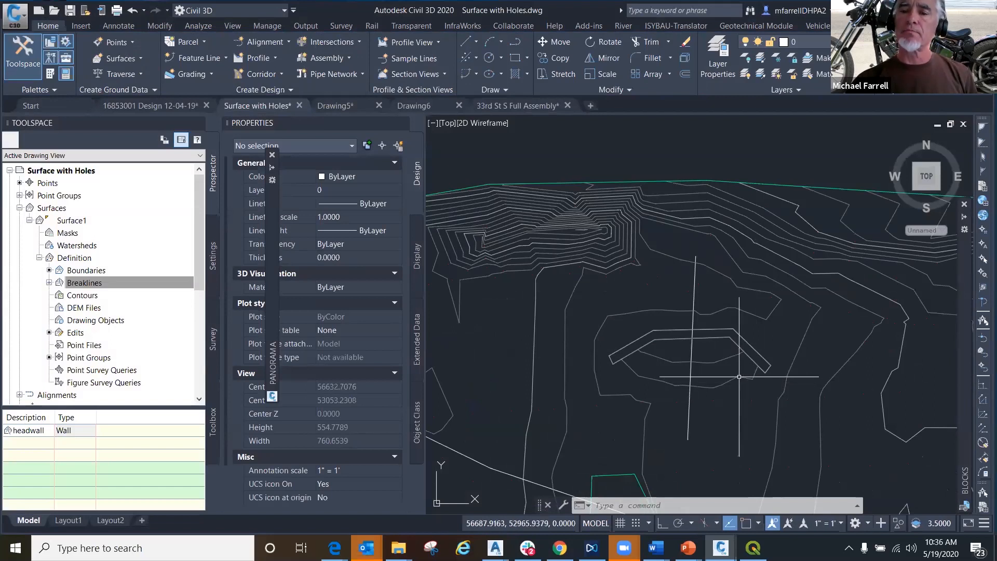
pyautogui.click(717, 338)
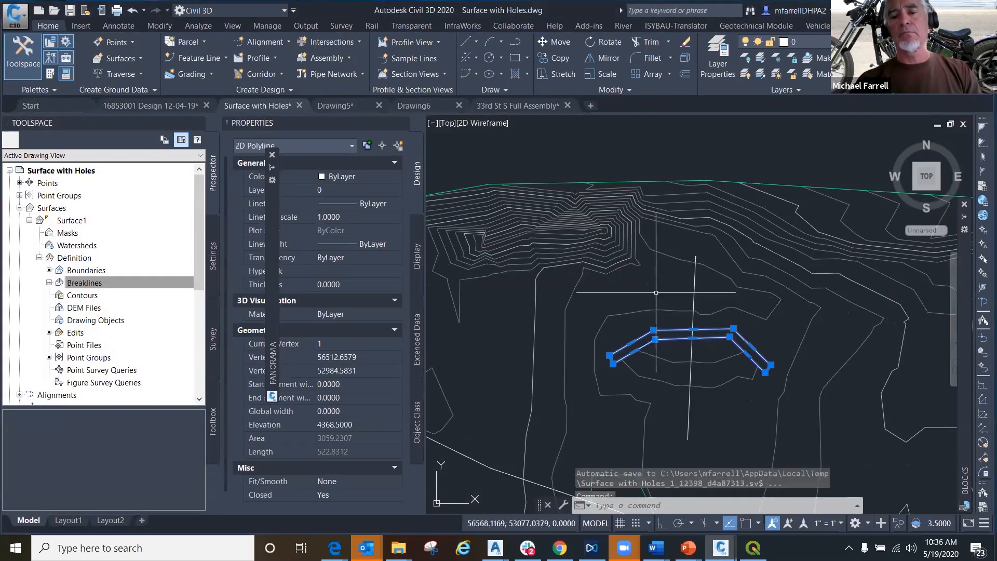
pyautogui.press('Escape')
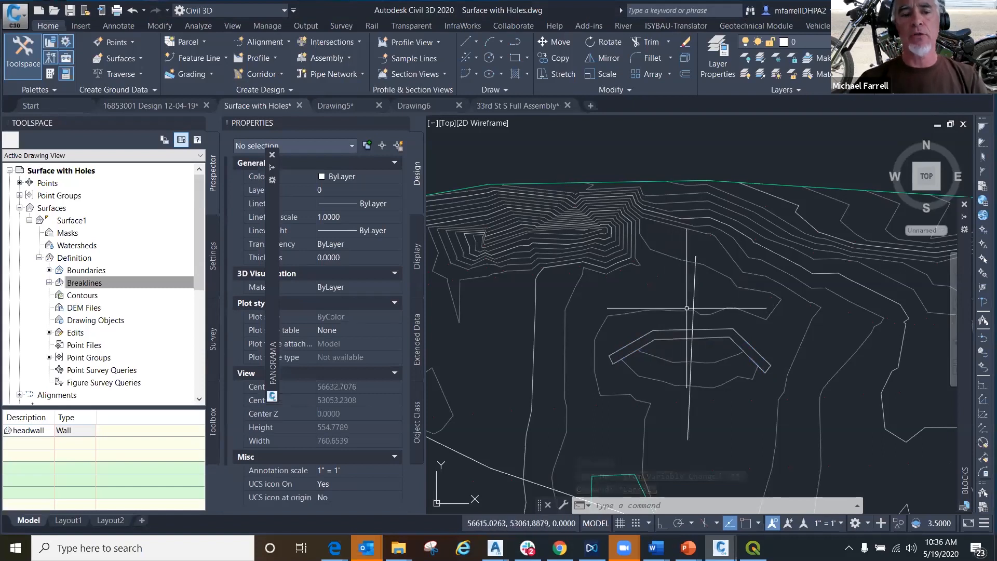
# - Expand Surface1's breaklines, review the types offered for adding breaklines, and cancel without adding one
pyautogui.click(49, 284)
pyautogui.rightClick(97, 289)
pyautogui.click(99, 287)
pyautogui.click(184, 198)
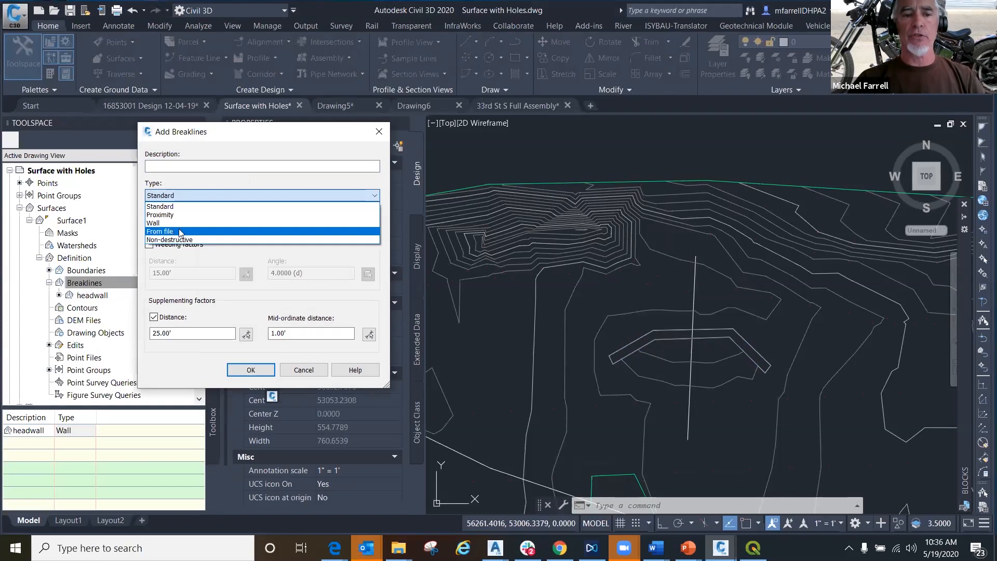
pyautogui.click(310, 374)
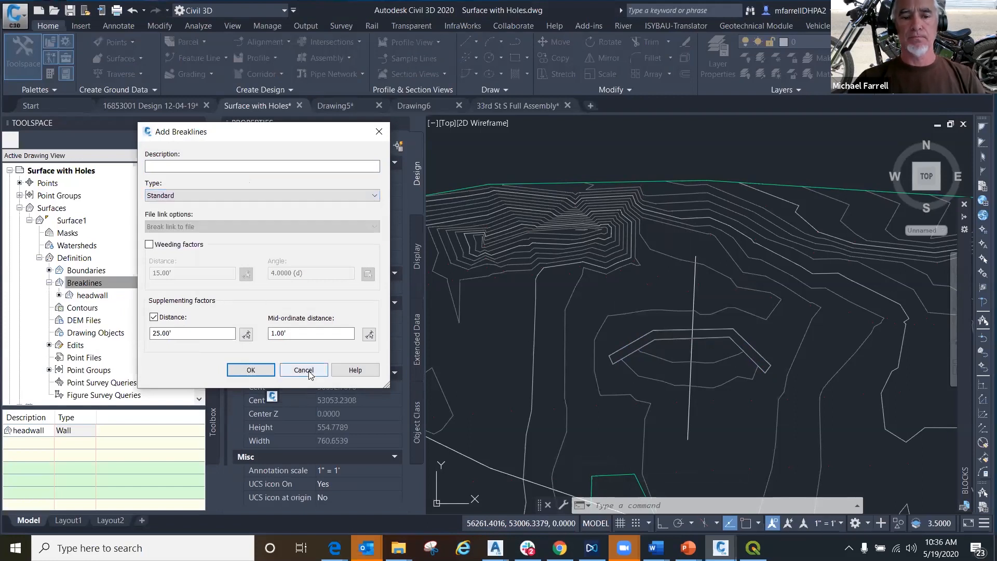
pyautogui.click(305, 371)
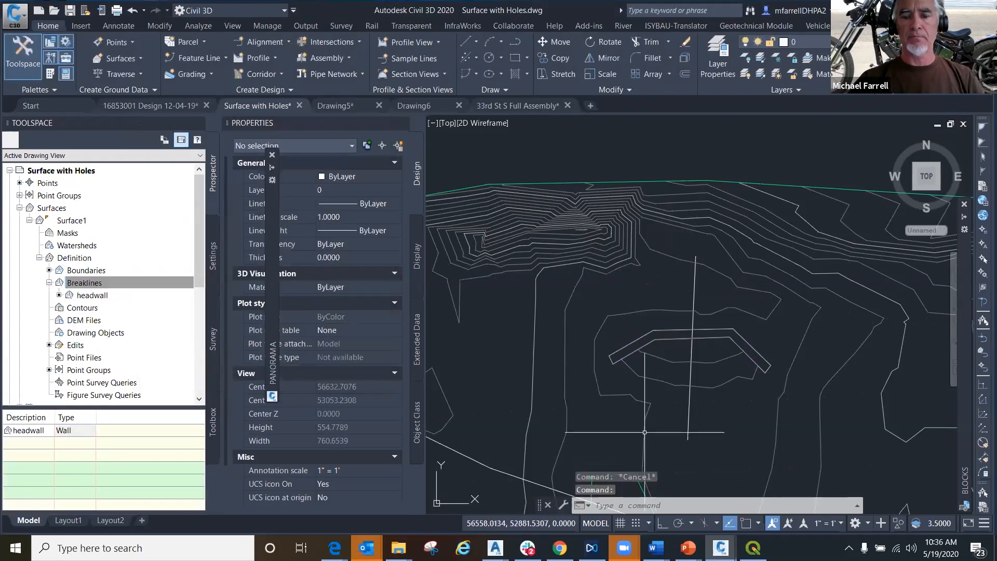
# - Review the command history for the wall breakline's offset side, wall height option and elevation difference entries
pyautogui.scroll(-2, 632, 412)
pyautogui.scroll(-2, 613, 333)
pyautogui.click(79, 284)
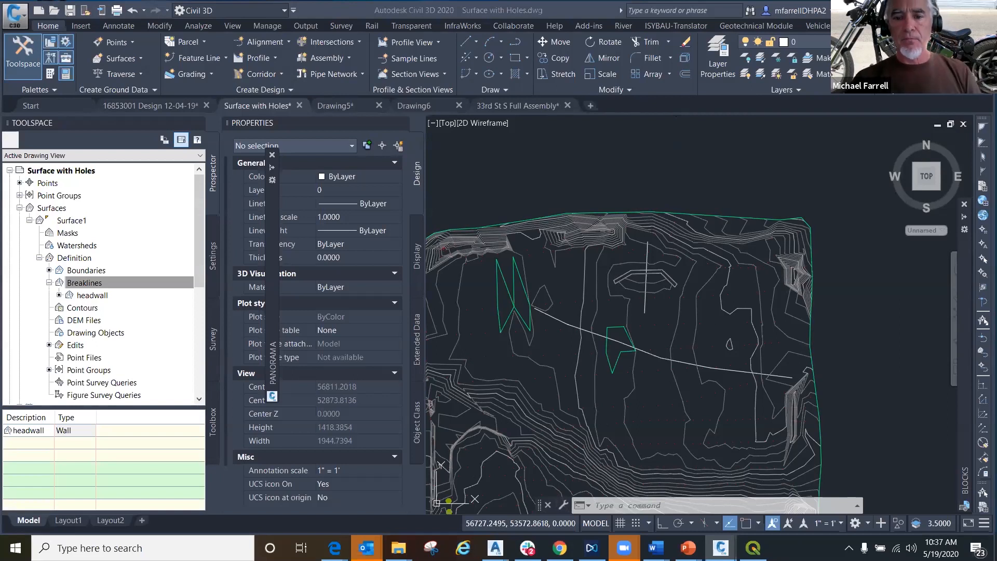
pyautogui.press('F2')
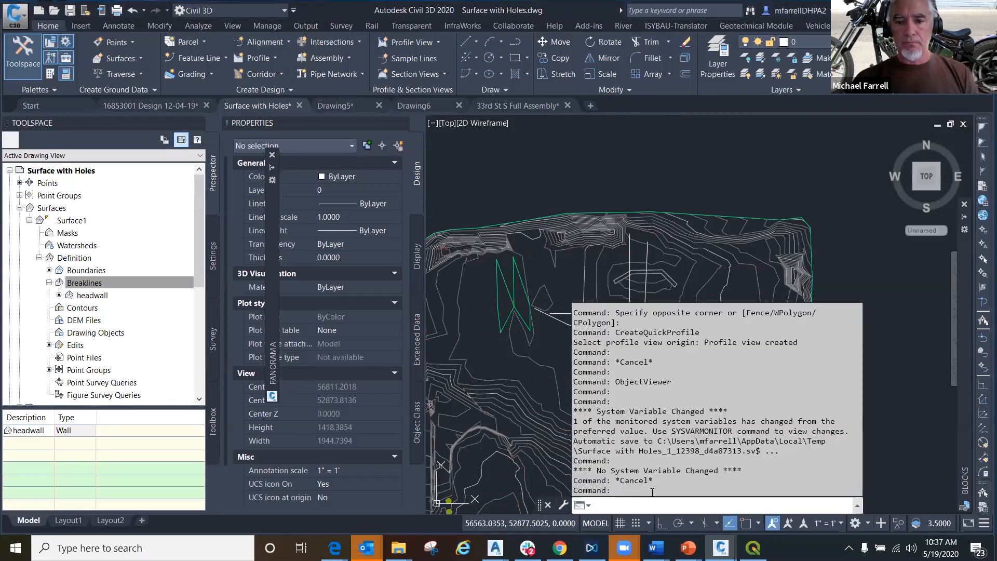
pyautogui.scroll(4, 652, 492)
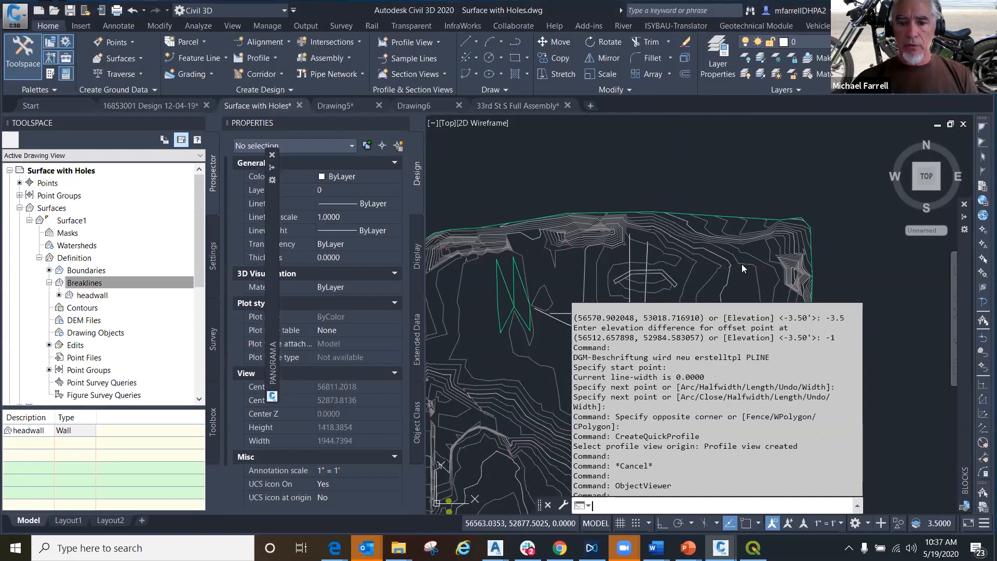
pyautogui.press('F2')
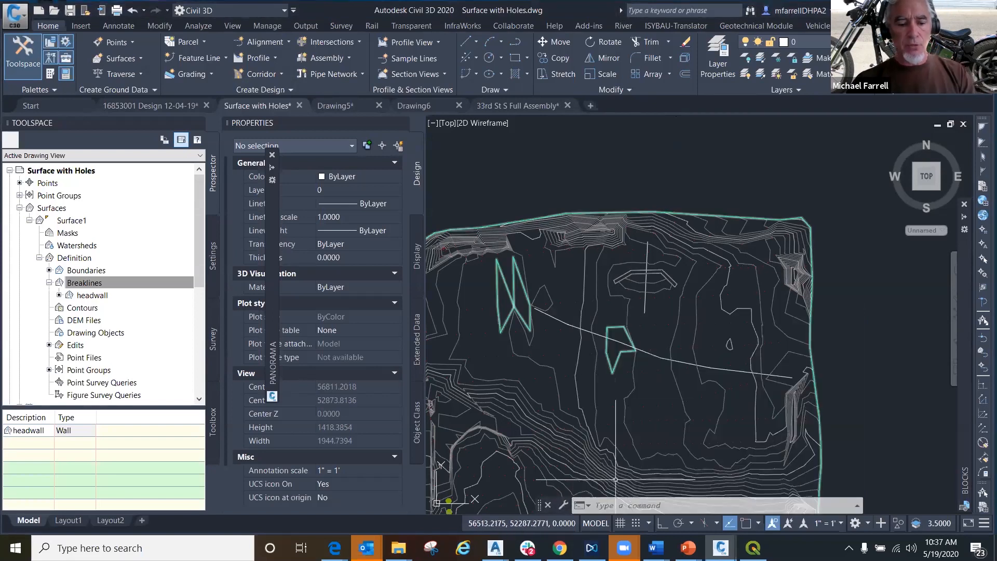
pyautogui.press('F2')
pyautogui.scroll(4, 706, 400)
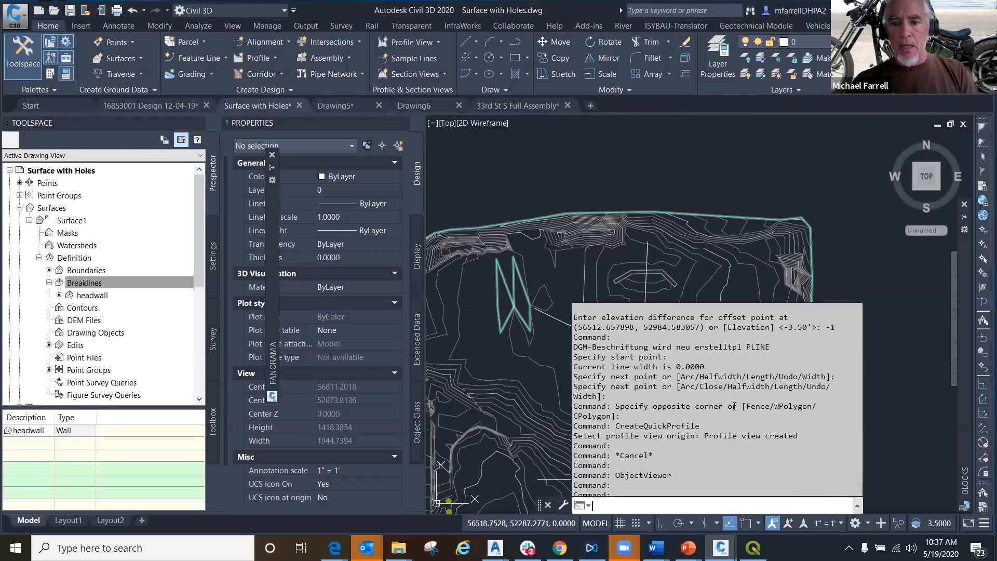
pyautogui.scroll(4, 744, 406)
pyautogui.scroll(2, 741, 416)
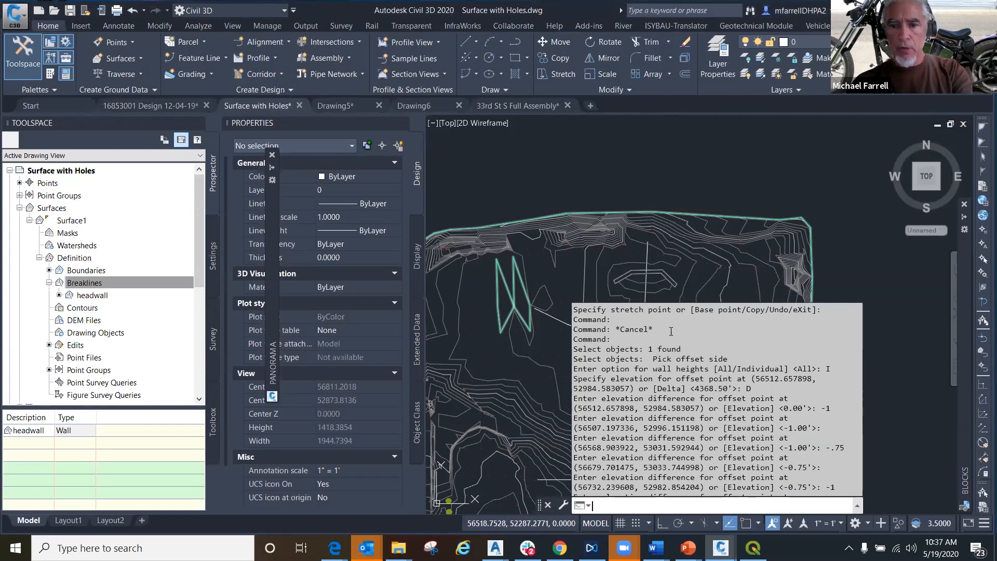
pyautogui.moveTo(669, 360); pyautogui.dragTo(814, 384)
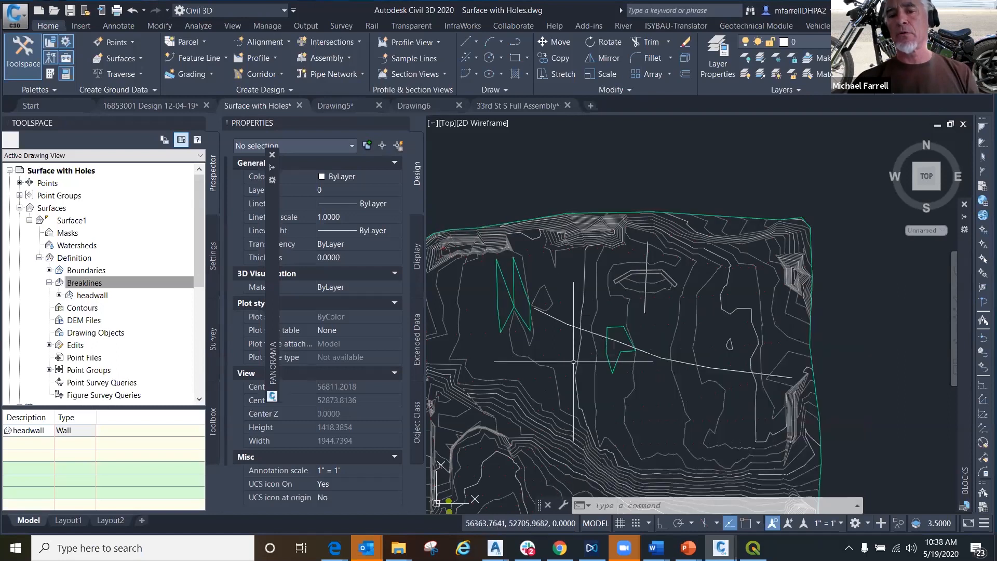
pyautogui.scroll(5, 577, 291)
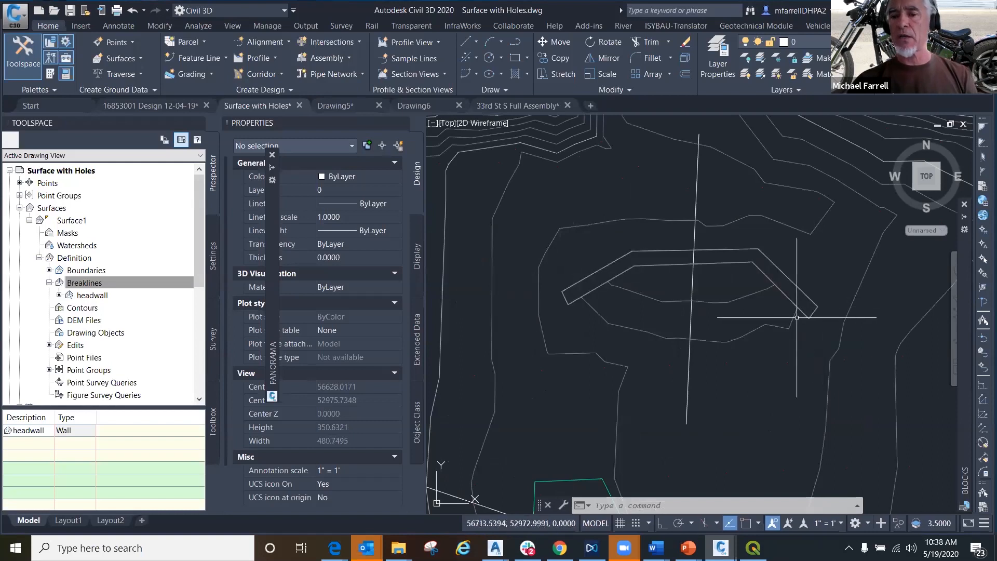
pyautogui.moveTo(799, 319)
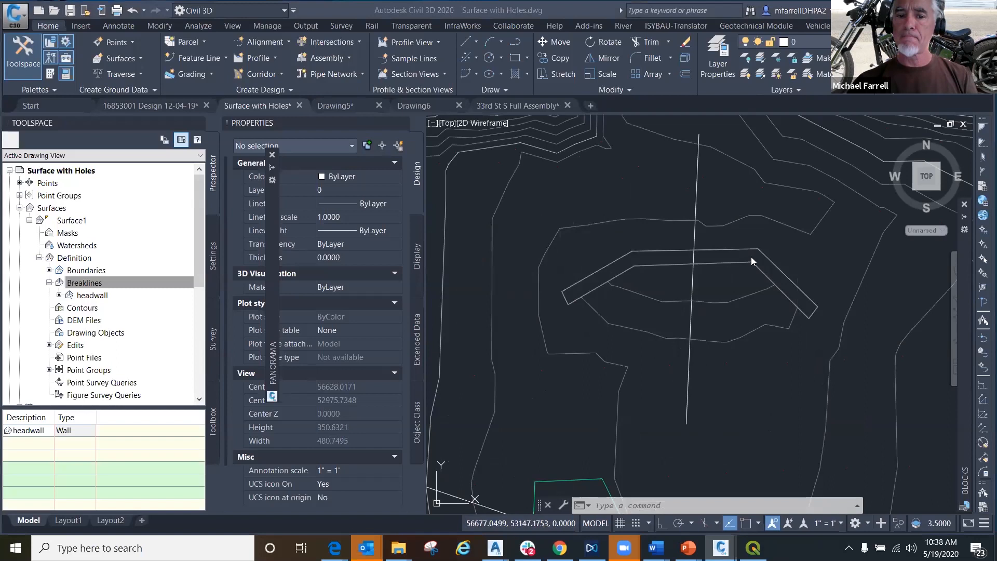
pyautogui.click(733, 406)
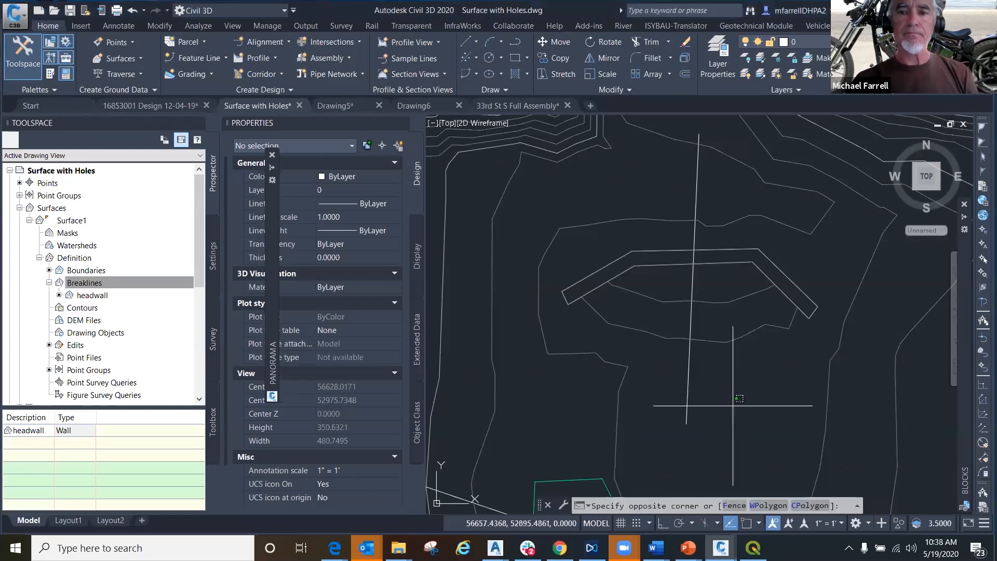
pyautogui.click(721, 343)
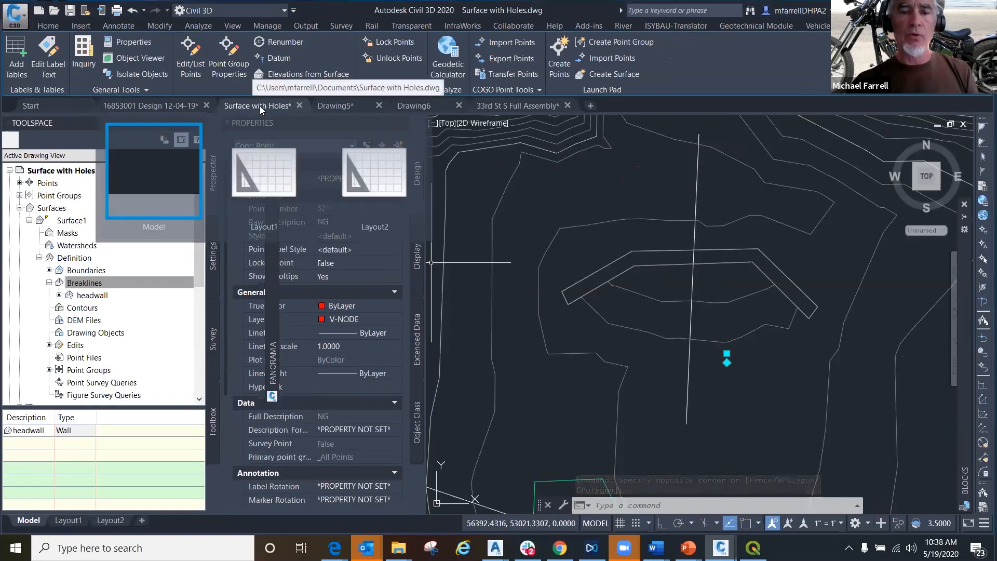
pyautogui.press('Escape')
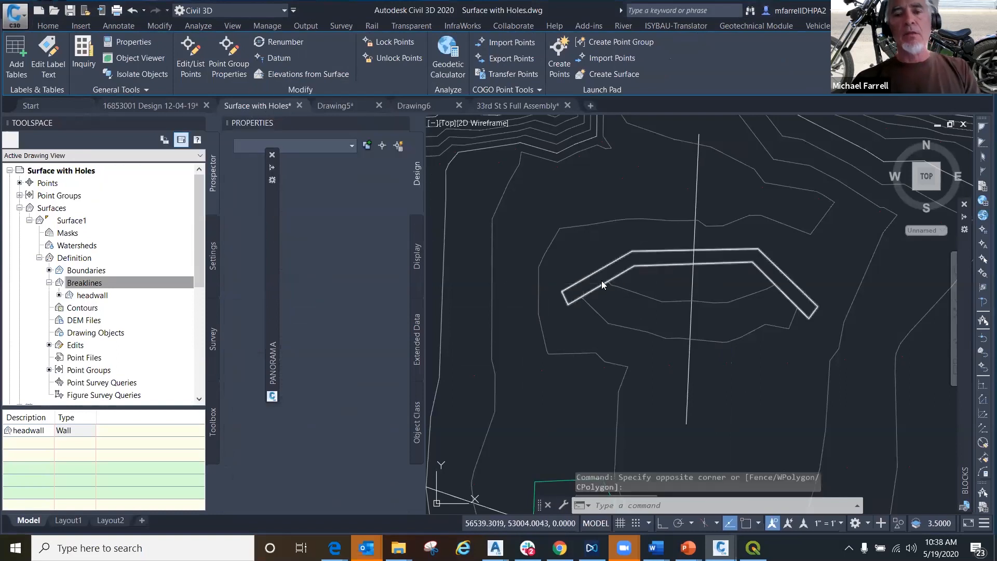
pyautogui.click(656, 292)
pyautogui.click(656, 286)
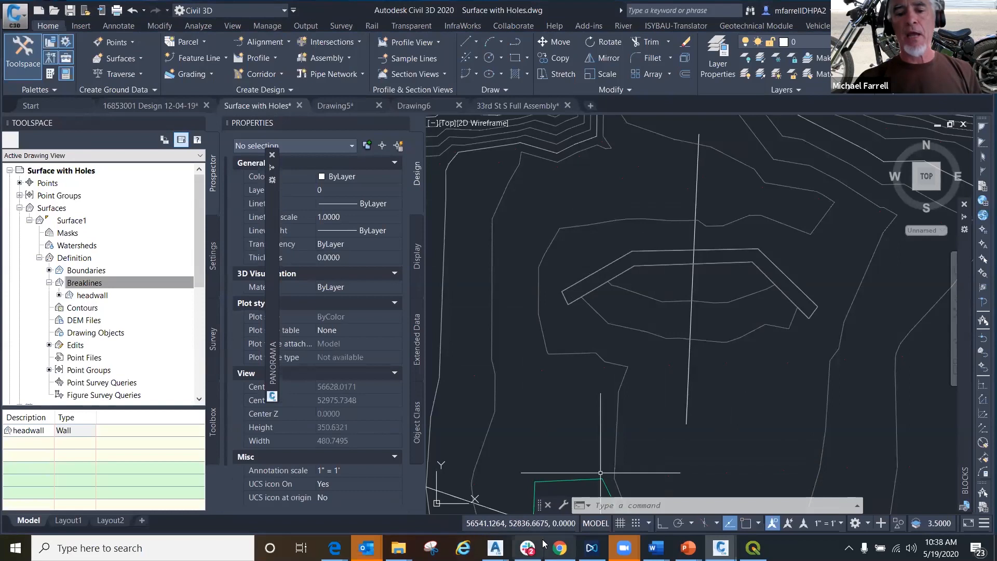
# - Switch to Outlook to check the learning objectives in the ATG Webinar Reminders message, and return to the drawing
pyautogui.click(367, 548)
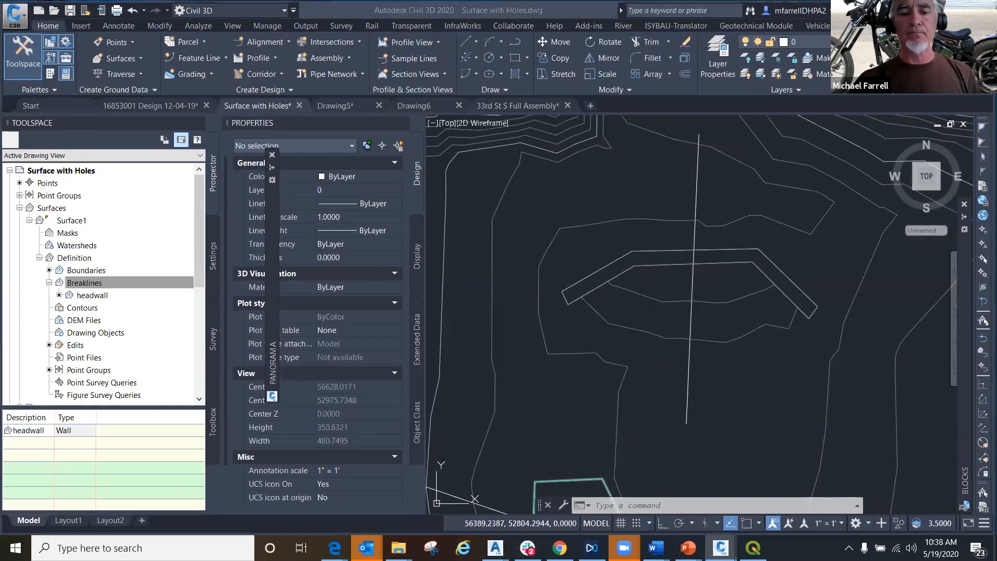
pyautogui.click(286, 497)
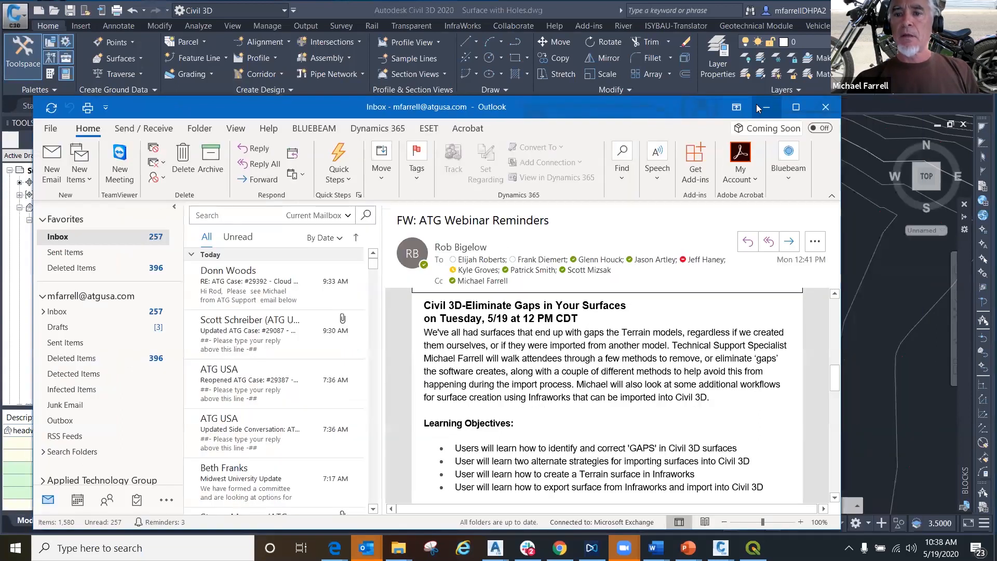
pyautogui.click(847, 110)
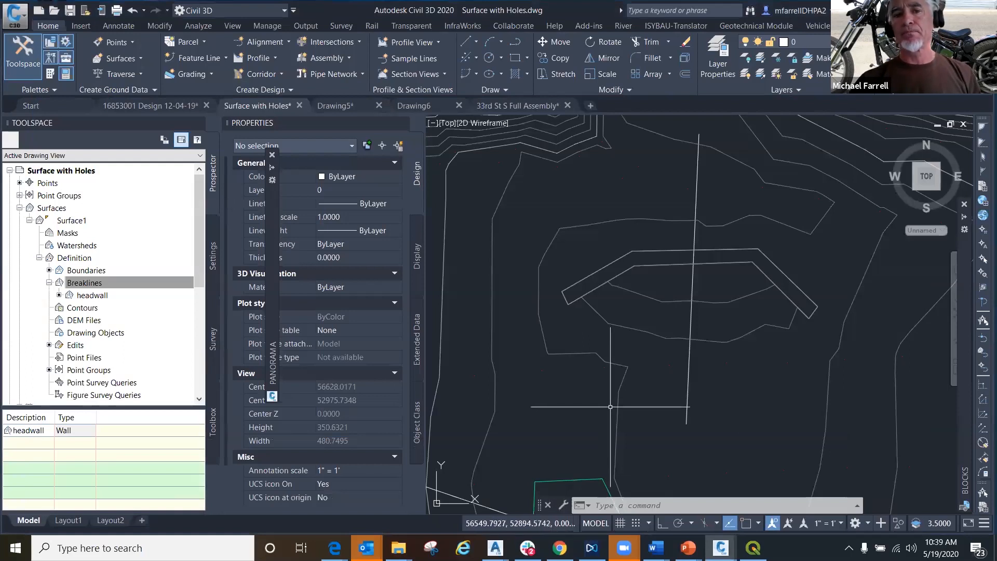
# - Show Drawing5 and the empty Drawing6, and switch to the PowerPoint slide show at The Hole Problem
pyautogui.click(353, 112)
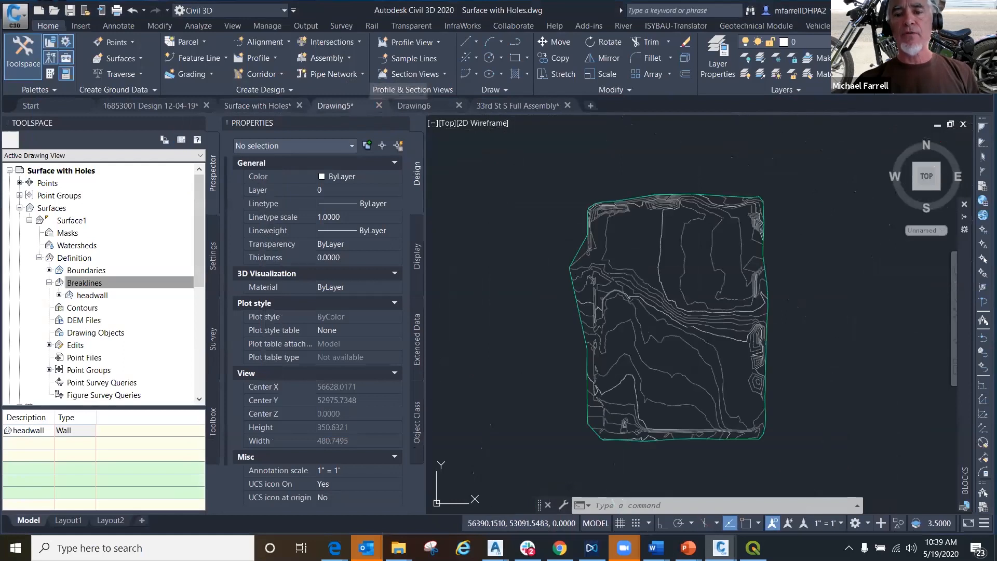
pyautogui.click(423, 105)
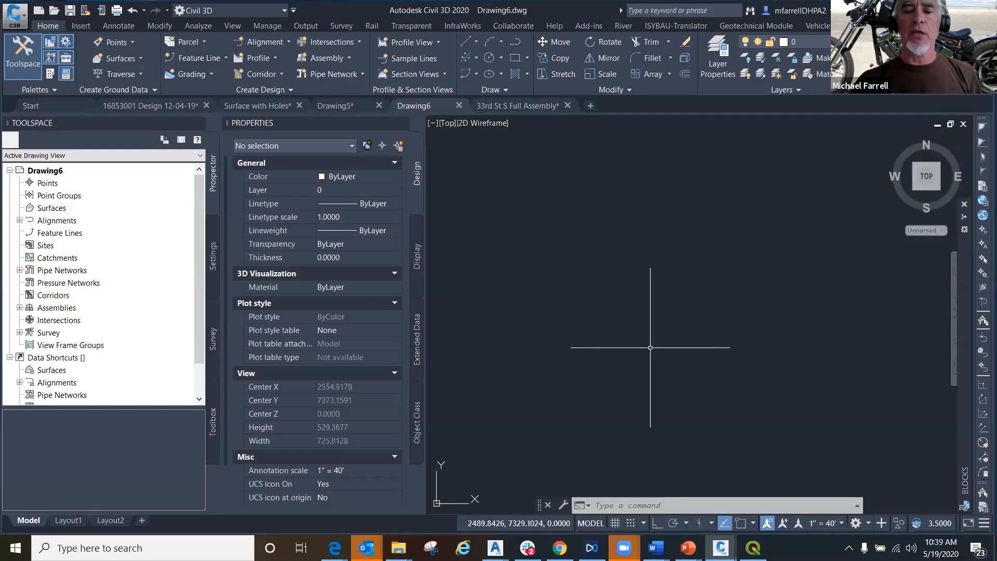
pyautogui.moveTo(688, 548)
pyautogui.click(727, 515)
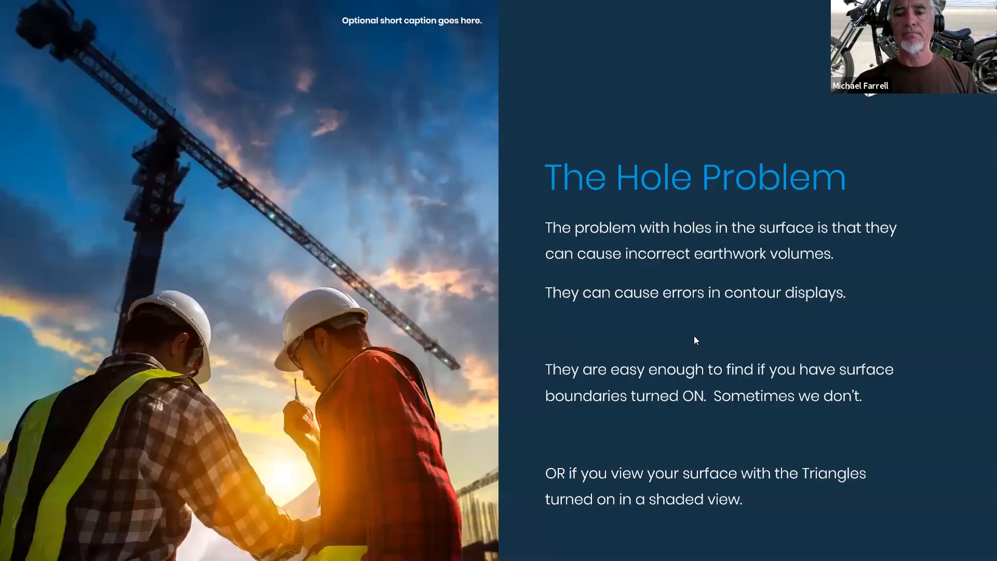
# - Advance the slide show to Use a Database File! and switch from it to the Documents folder in File Explorer
pyautogui.click(671, 323)
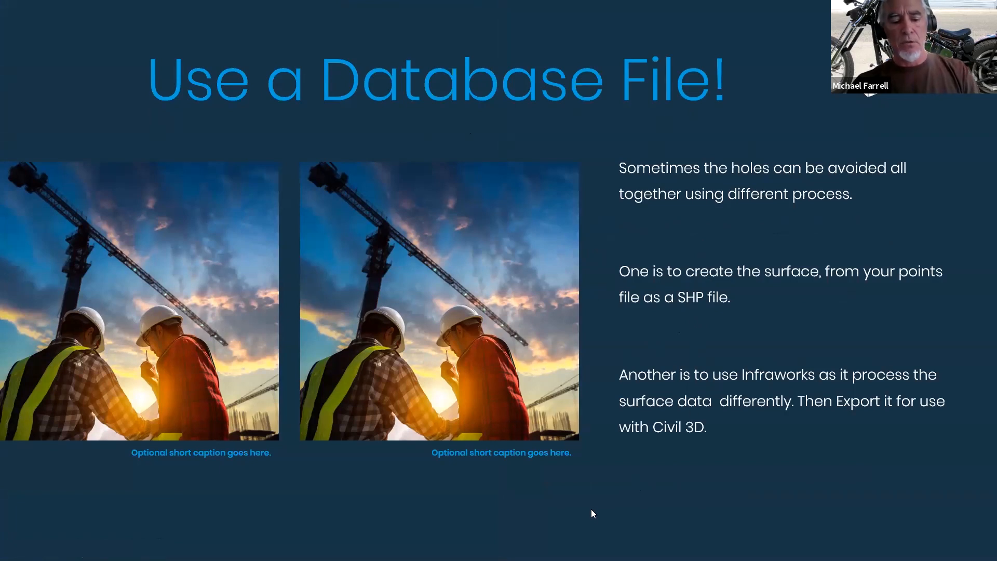
pyautogui.hotkey('alt', 'Tab')
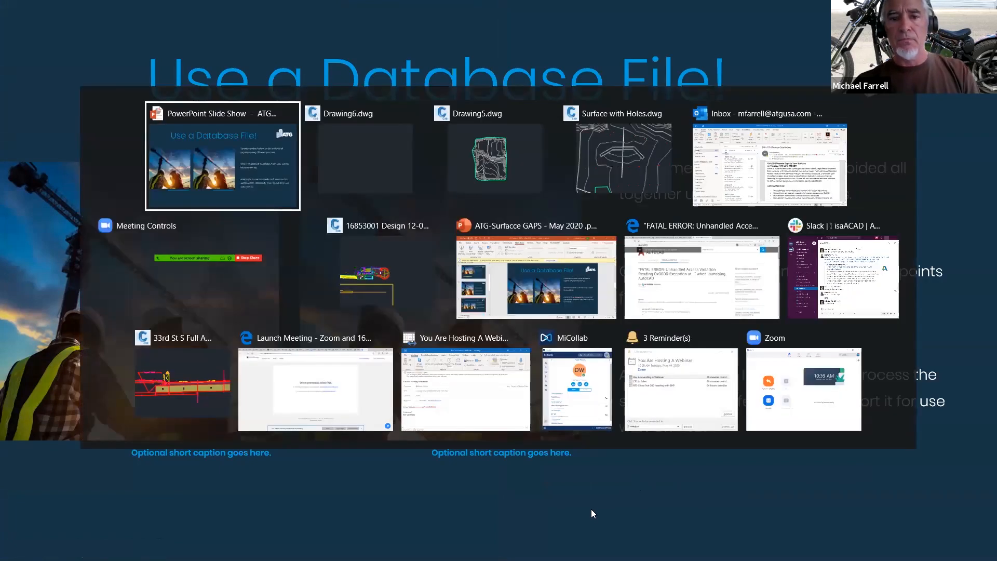
pyautogui.hotkey('alt', 'Tab')
pyautogui.hotkey('alt', 'Tab')
pyautogui.hotkey('alt', 'Tab')
pyautogui.hotkey('alt', 'Tab')
pyautogui.hotkey('alt', 'Tab')
pyautogui.hotkey('alt', 'Tab')
pyautogui.hotkey('alt', 'Tab')
pyautogui.hotkey('alt', 'Tab')
pyautogui.hotkey('alt', 'Tab')
pyautogui.hotkey('alt', 'Tab')
pyautogui.hotkey('alt', 'Tab')
pyautogui.hotkey('alt', 'Tab')
pyautogui.hotkey('alt', 'Tab')
pyautogui.hotkey('alt', 'Tab')
pyautogui.hotkey('alt', 'Tab')
pyautogui.hotkey('alt', 'Tab')
pyautogui.hotkey('alt', 'Tab')
pyautogui.hotkey('alt', 'Tab')
pyautogui.hotkey('alt', 'Tab')
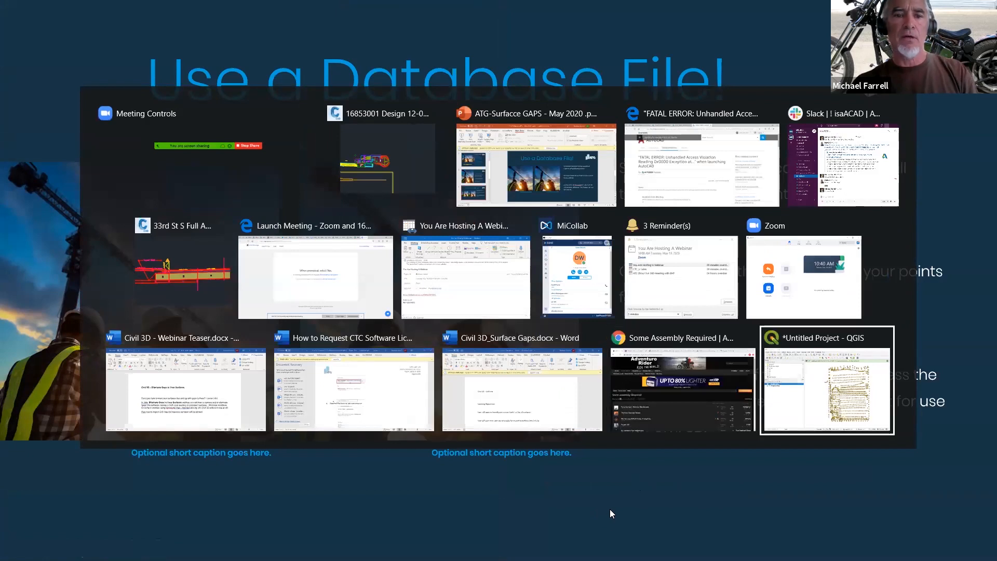
pyautogui.hotkey('alt', 'Tab')
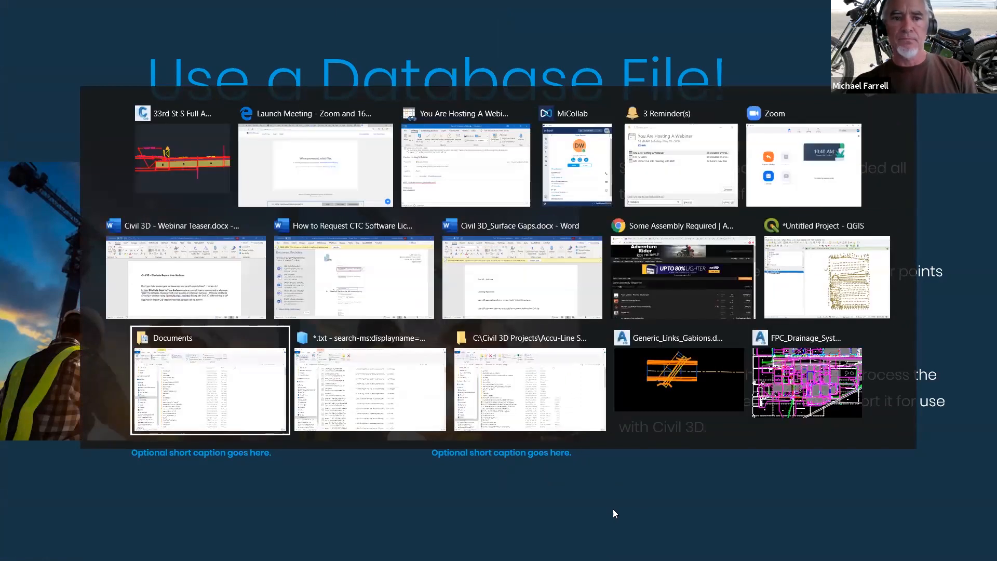
pyautogui.press('alt')
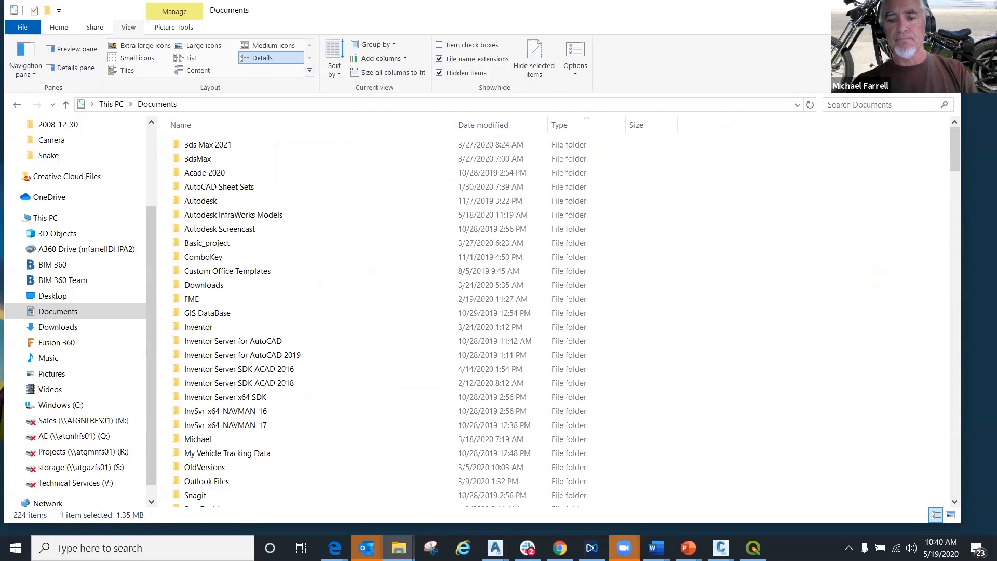
# - Switch to the empty Drawing6 in Civil 3D
pyautogui.click(560, 548)
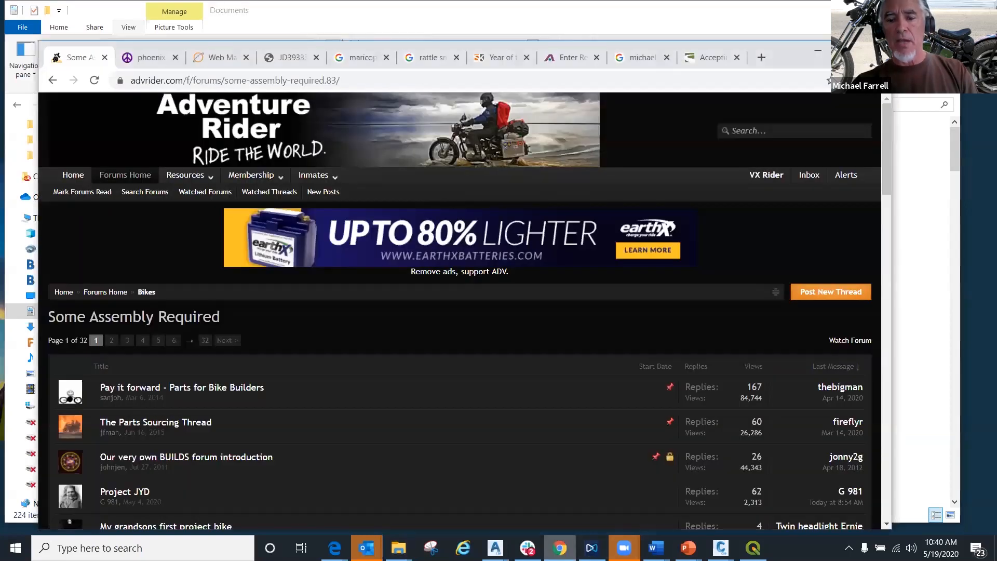
pyautogui.click(560, 548)
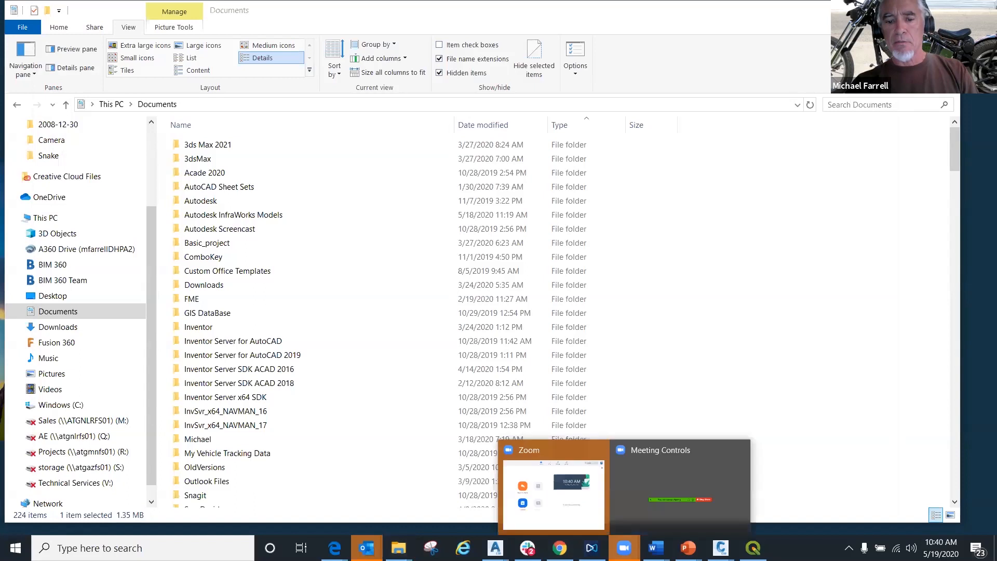
pyautogui.moveTo(689, 548)
pyautogui.moveTo(721, 548)
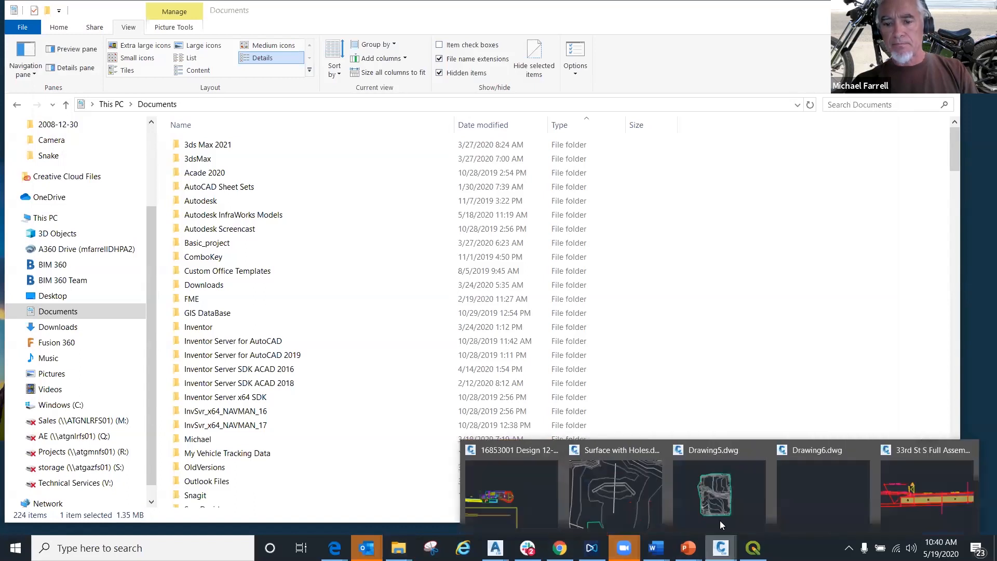
pyautogui.click(795, 486)
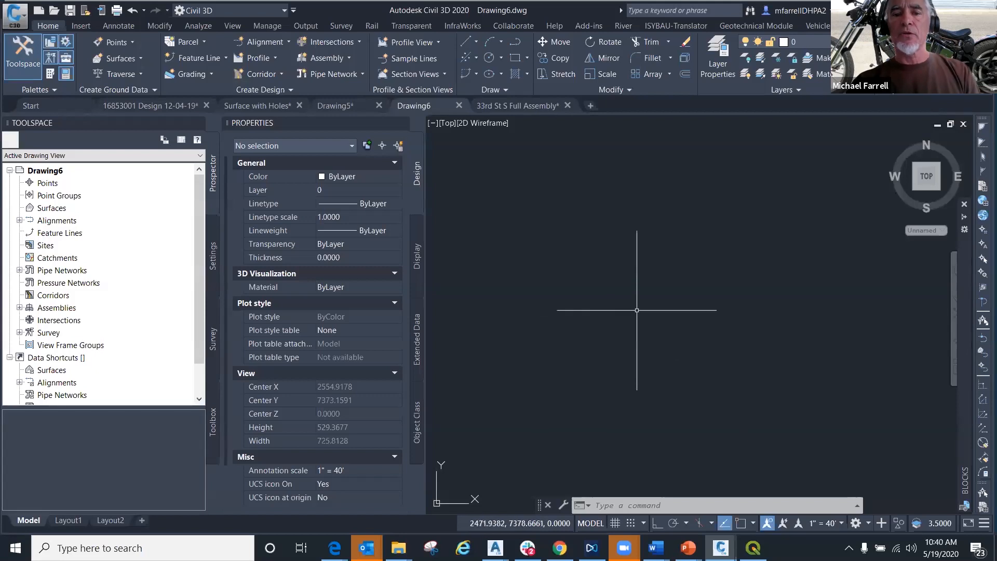
# - Start Create Surface from GIS Data and review the object type, name, description and style options for the surface
pyautogui.click(141, 59)
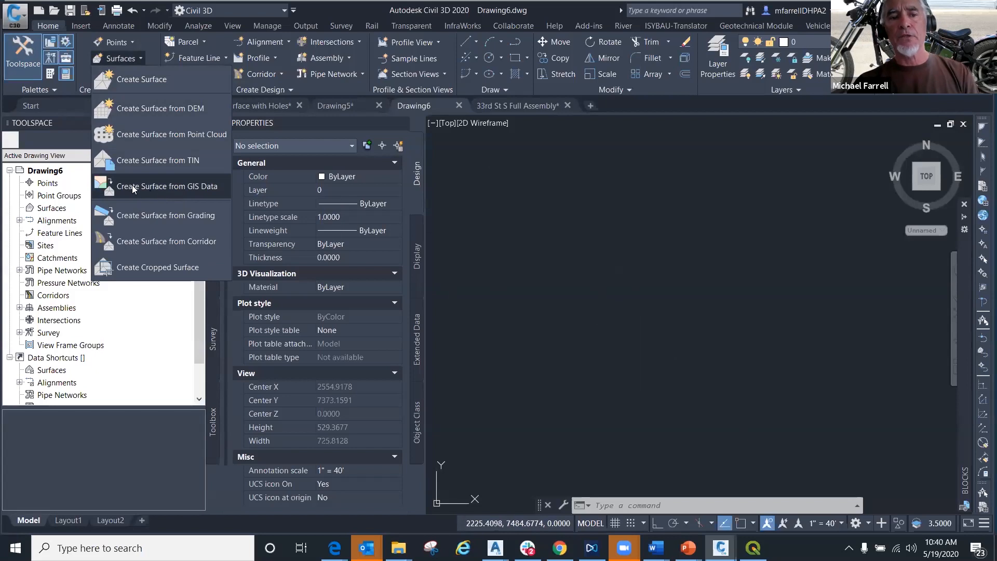
pyautogui.click(172, 191)
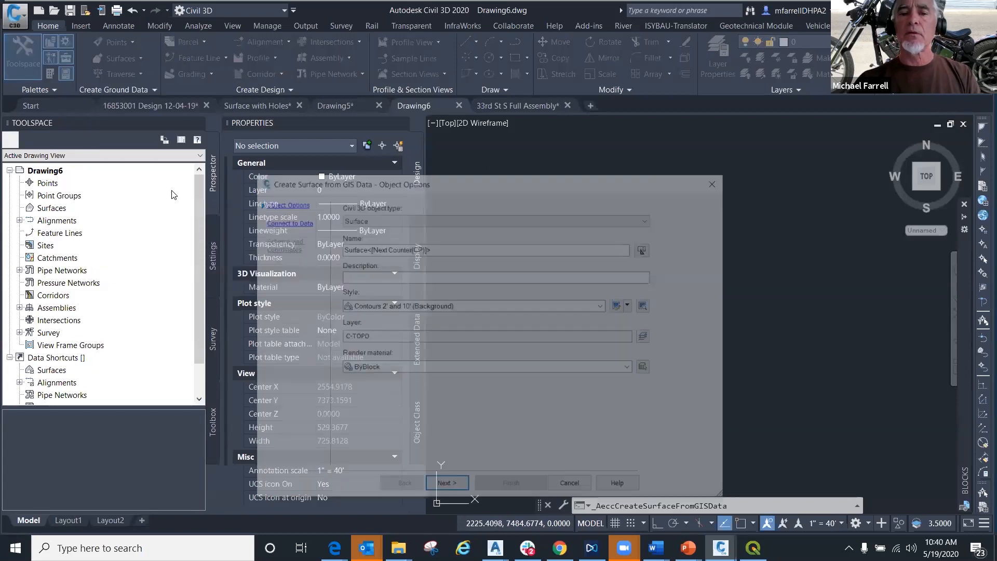
pyautogui.moveTo(478, 186); pyautogui.dragTo(502, 94)
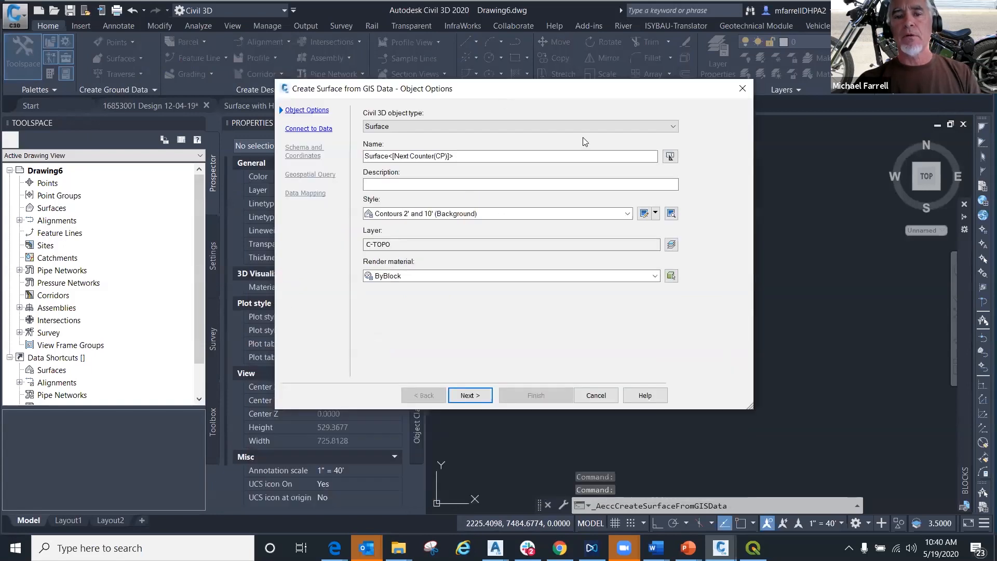
pyautogui.click(674, 128)
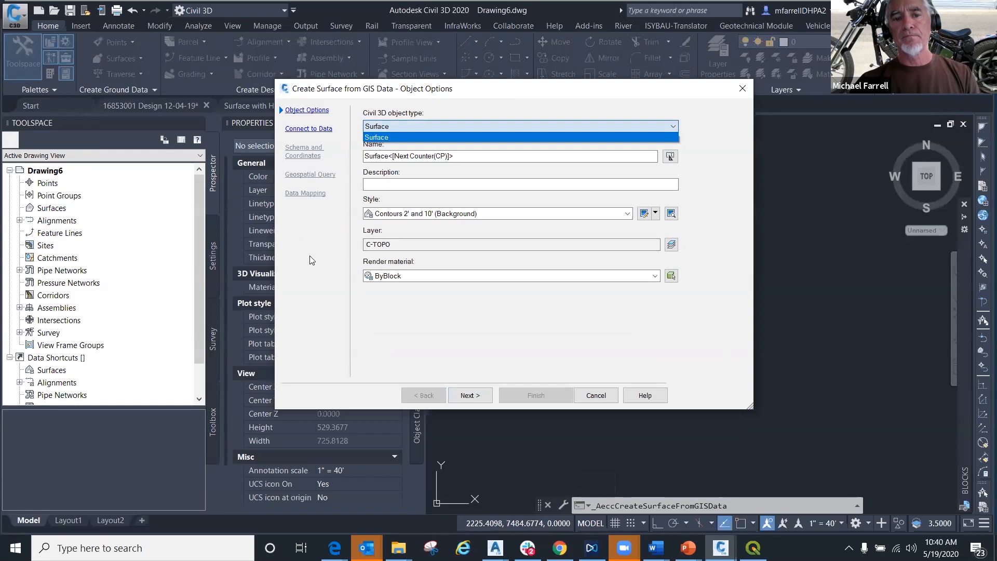
pyautogui.click(393, 349)
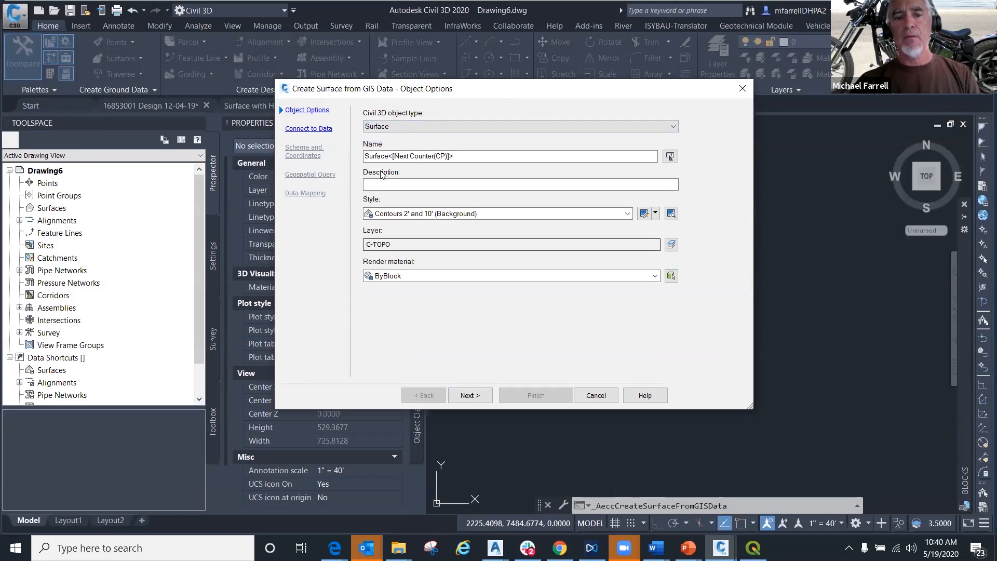
pyautogui.moveTo(382, 157); pyautogui.dragTo(385, 157)
pyautogui.click(397, 185)
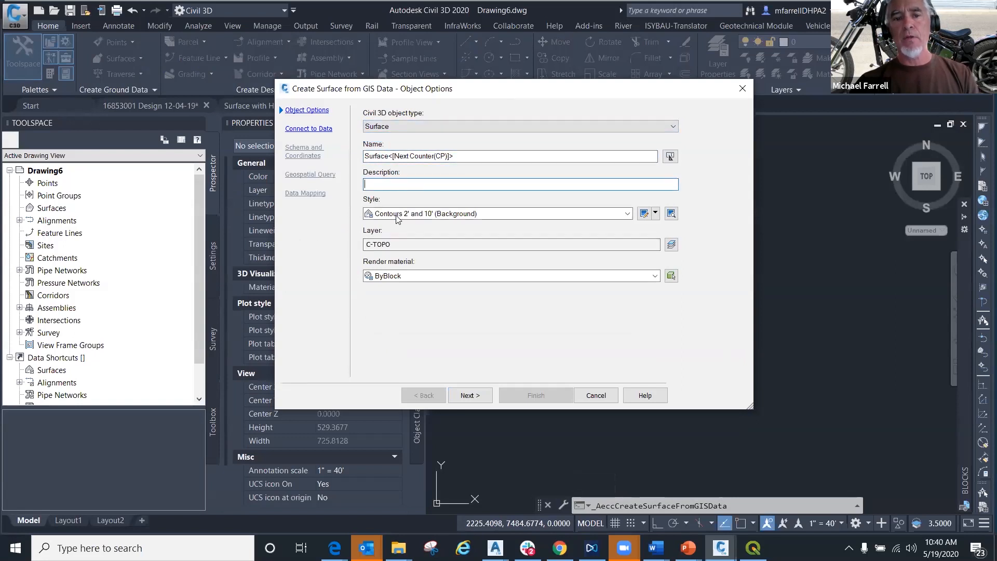
pyautogui.click(397, 214)
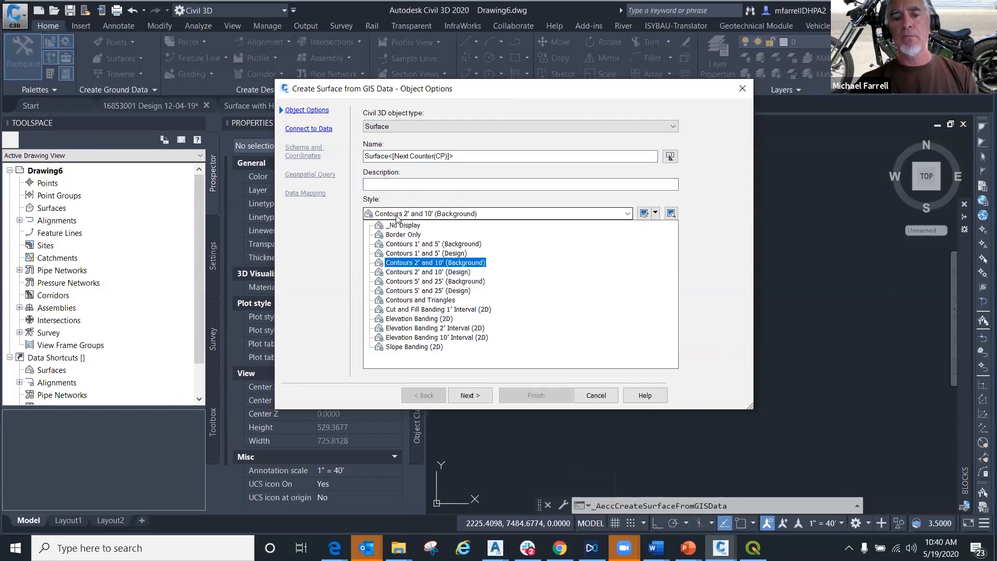
pyautogui.click(397, 216)
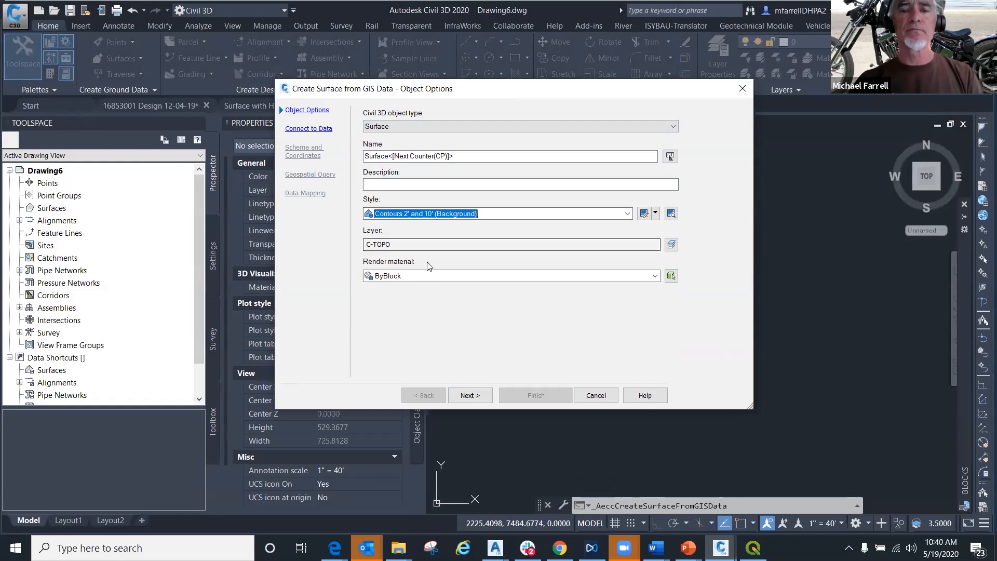
# - Set the GIS data source type to SHP, choose Sample Surface.shp from Documents, and log in to the data source
pyautogui.click(316, 129)
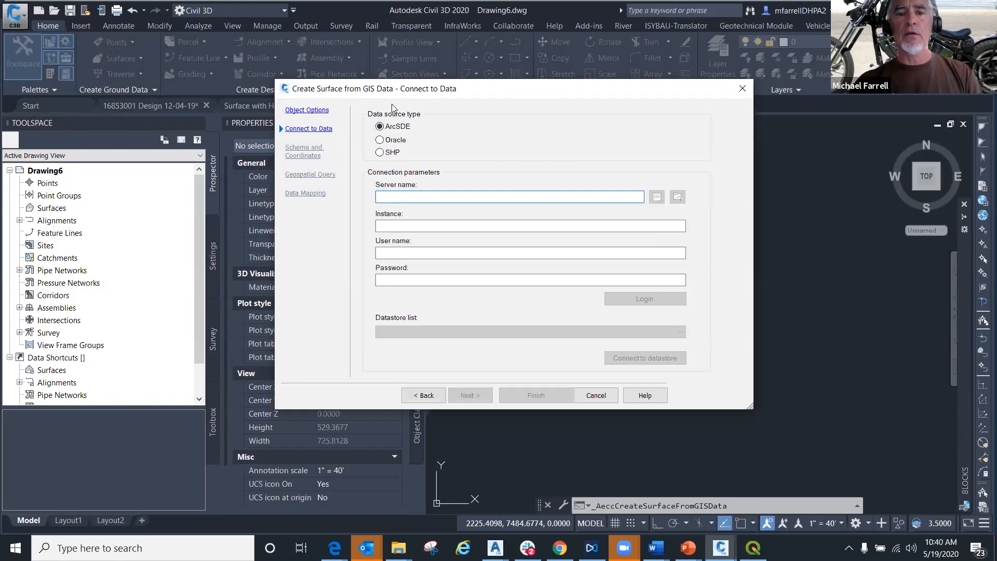
pyautogui.click(380, 153)
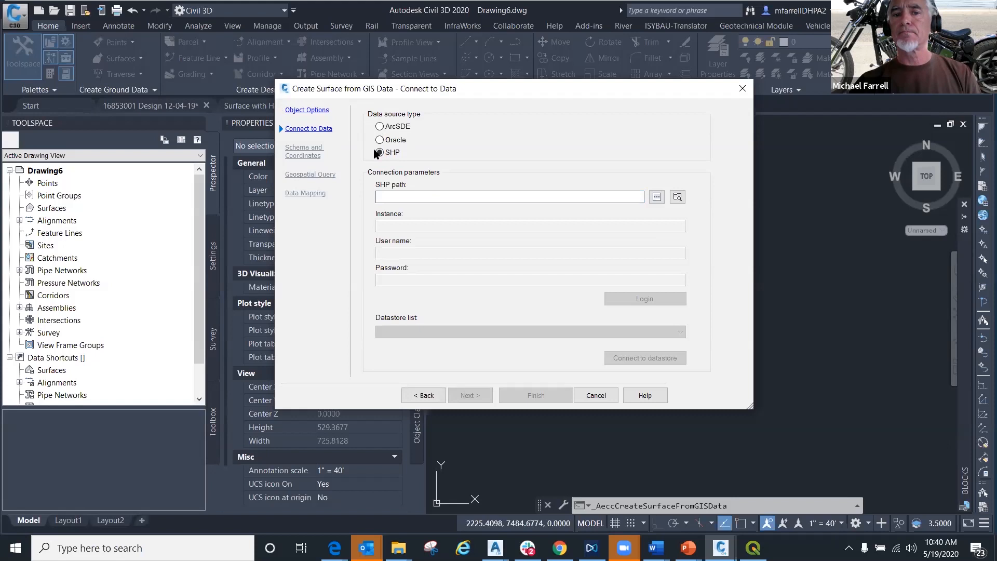
pyautogui.click(657, 197)
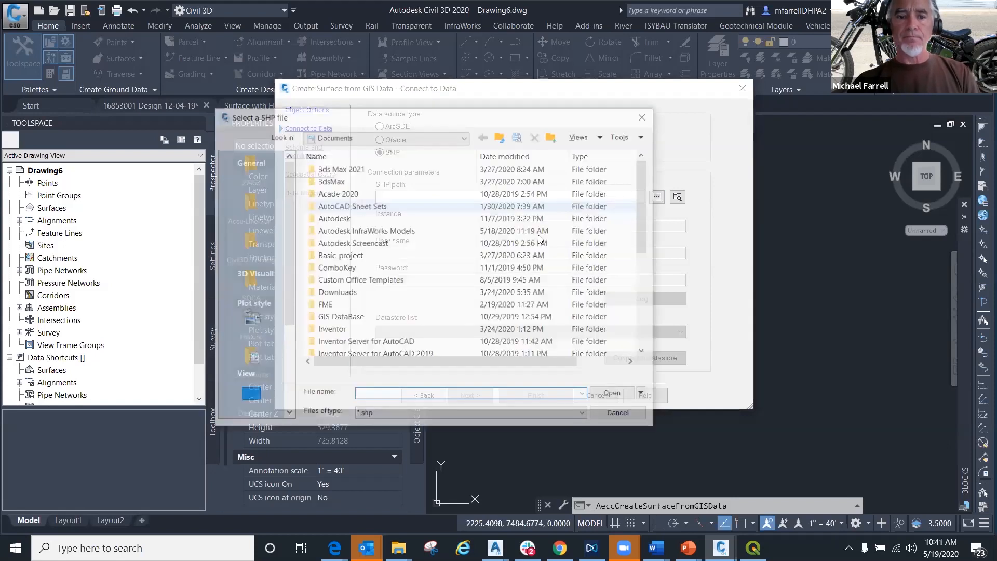
pyautogui.scroll(-8, 348, 343)
pyautogui.click(349, 343)
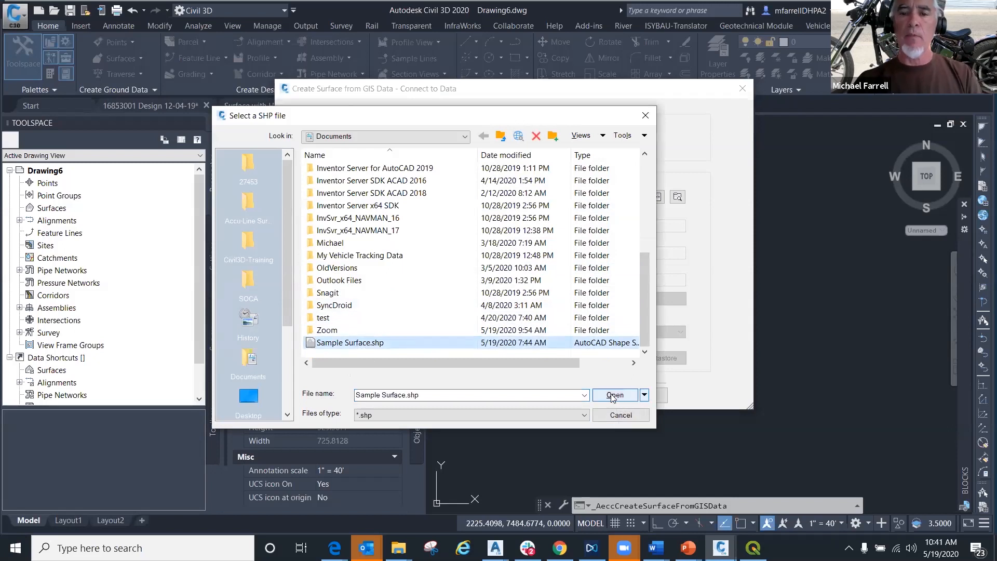
pyautogui.click(613, 396)
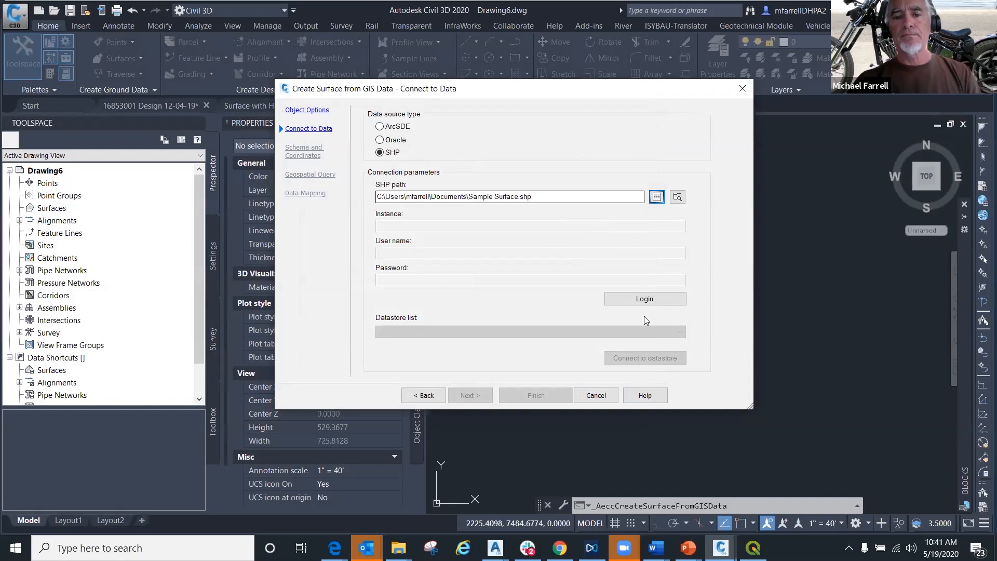
pyautogui.click(646, 301)
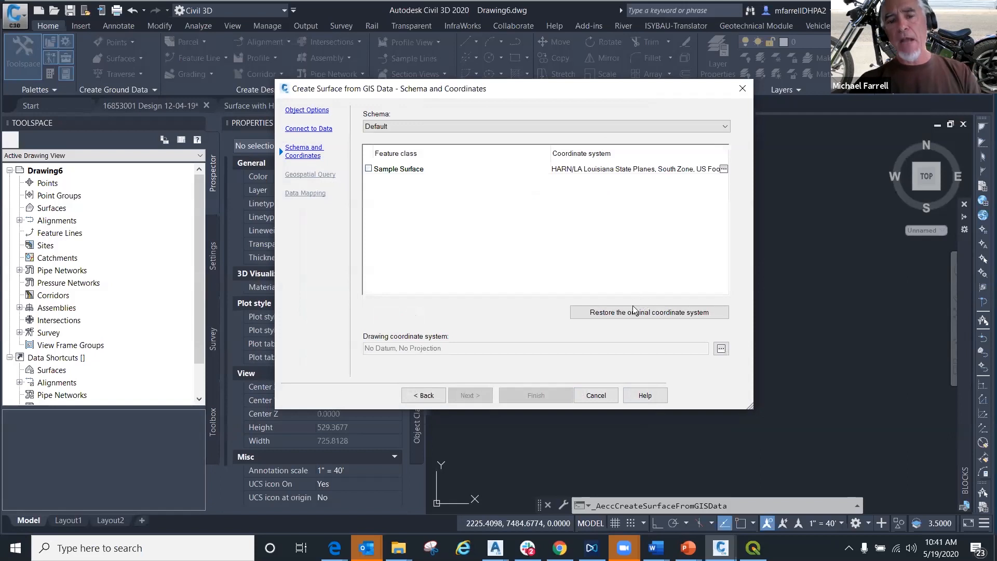
# - Include the Sample Surface feature class in the import and review its coordinate zone settings
pyautogui.click(368, 169)
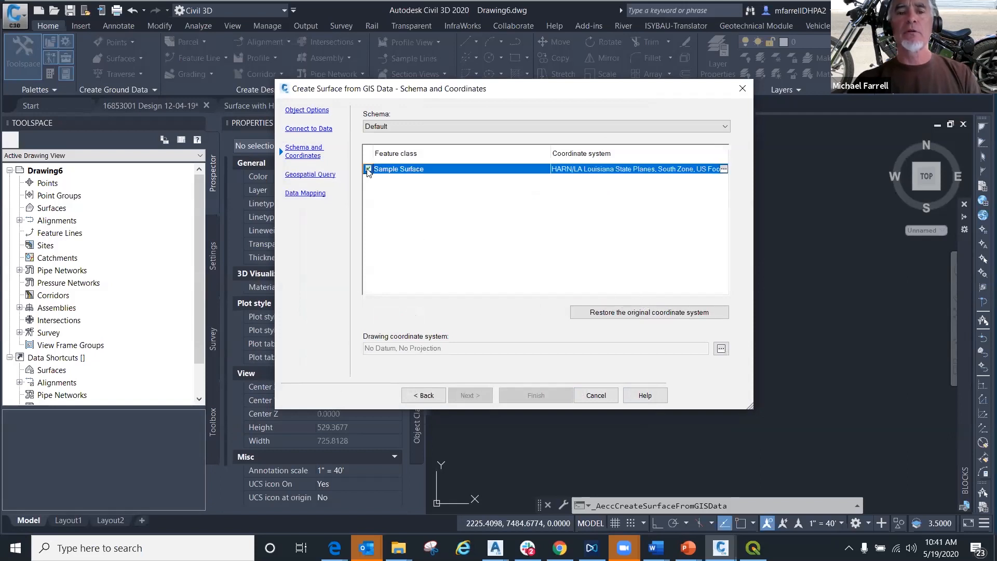
pyautogui.click(324, 129)
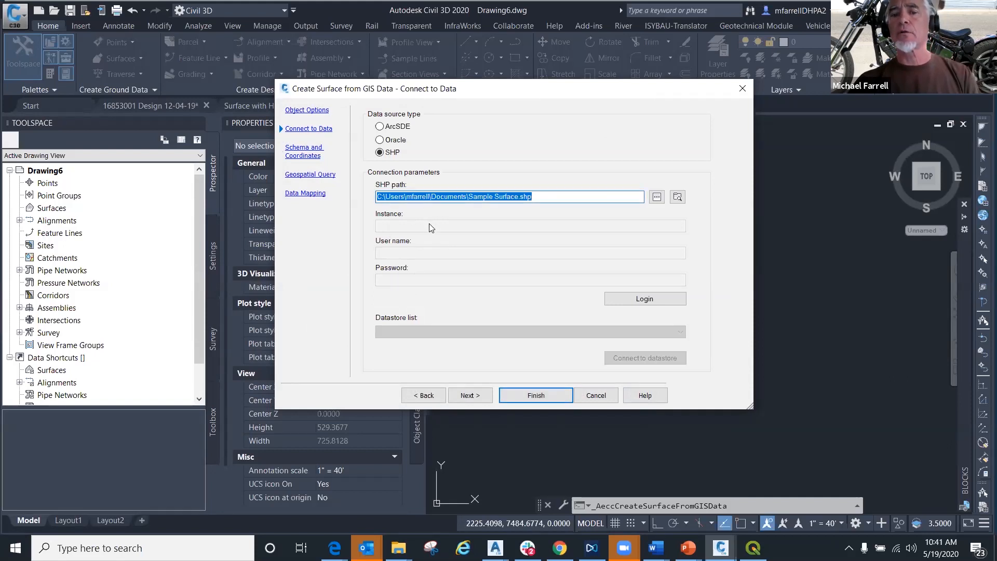
pyautogui.click(469, 396)
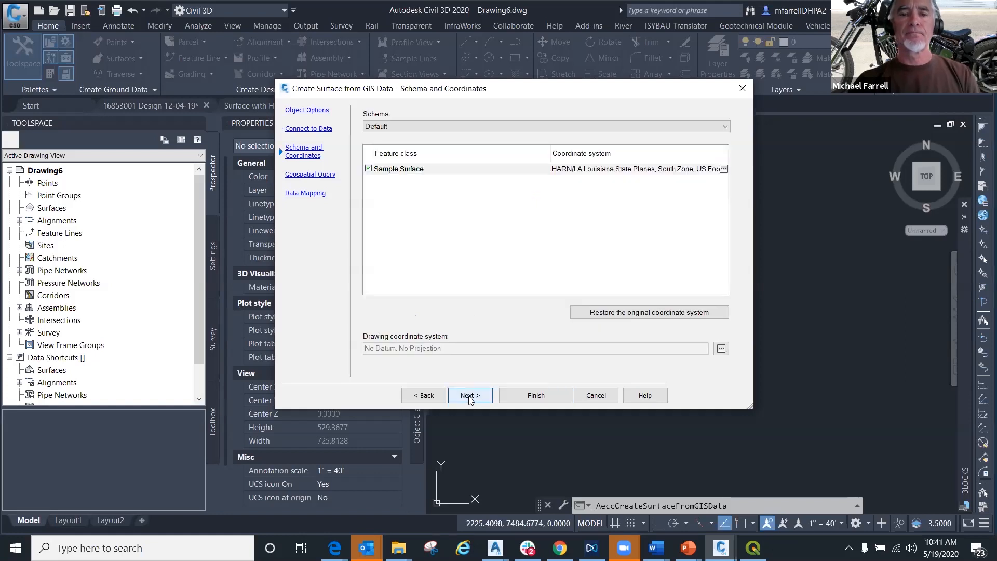
pyautogui.click(368, 169)
pyautogui.click(368, 169)
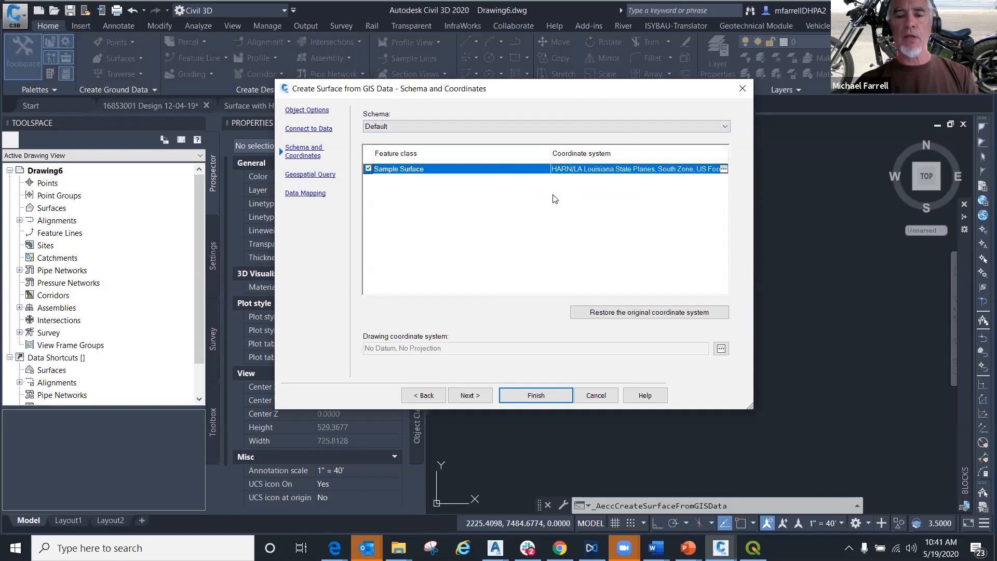
pyautogui.click(723, 169)
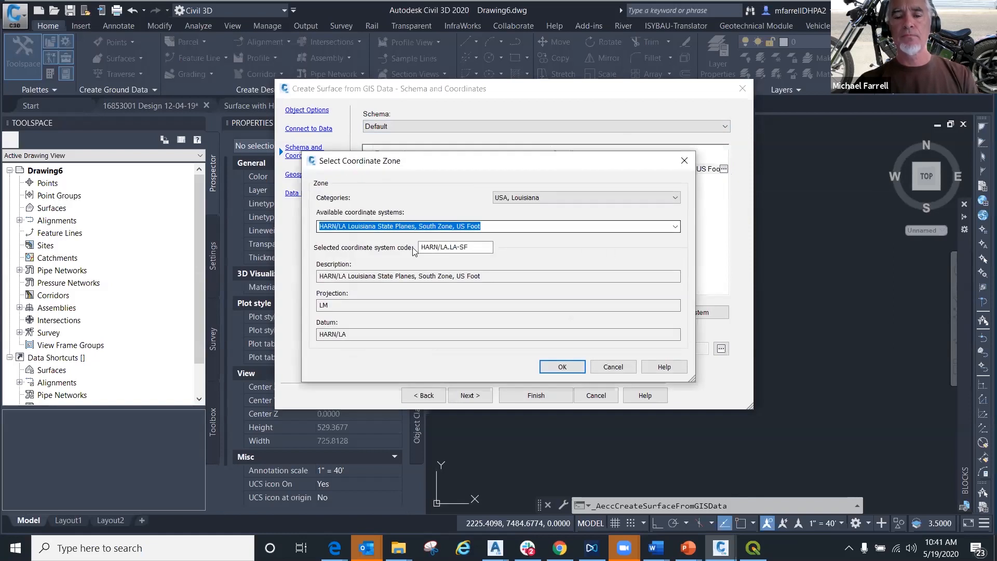
pyautogui.click(615, 367)
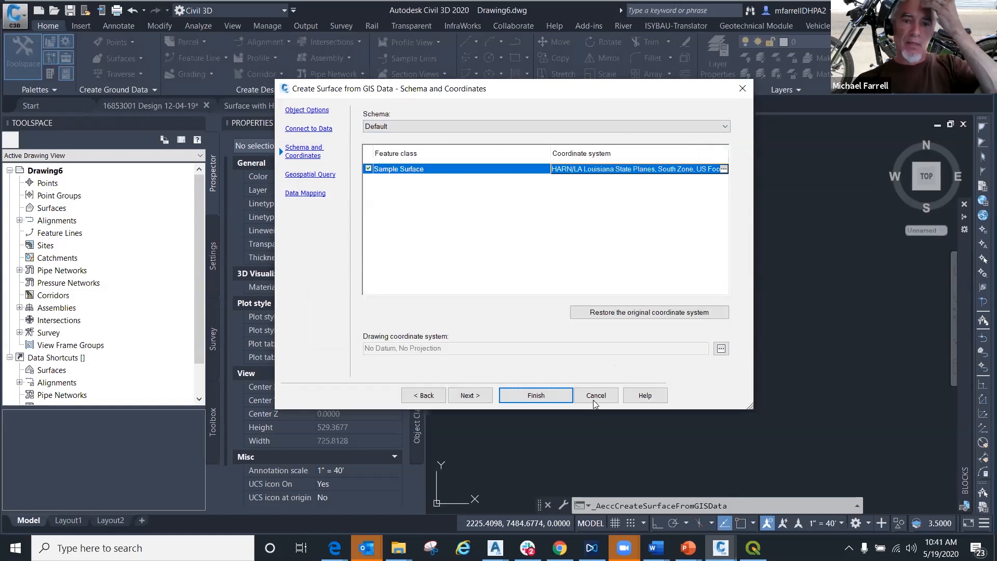
# - Turn off the area of interest definition in the geospatial query
pyautogui.click(469, 396)
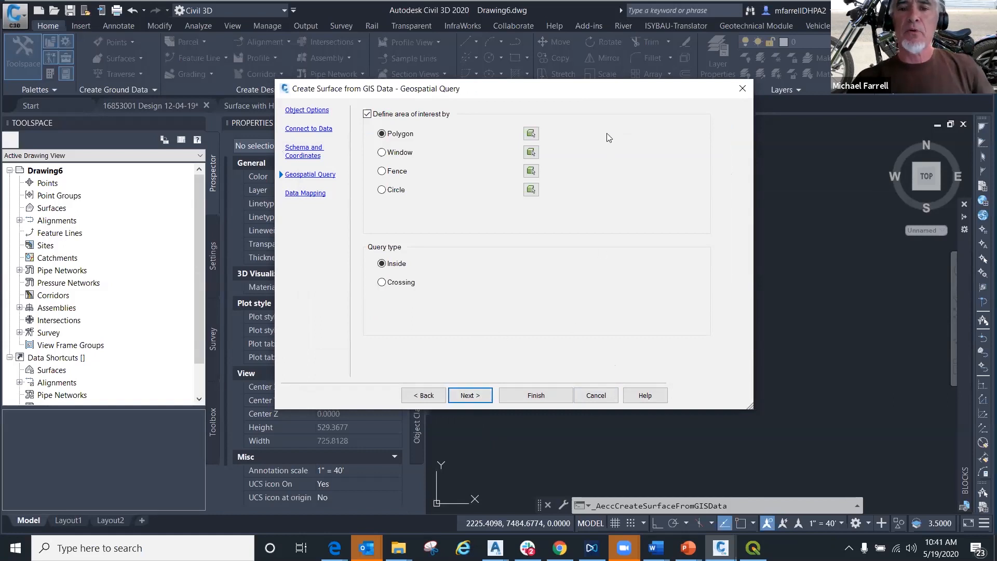
pyautogui.moveTo(541, 92)
pyautogui.mouseDown()
pyautogui.moveTo(576, 130)
pyautogui.moveTo(557, 90)
pyautogui.mouseUp()
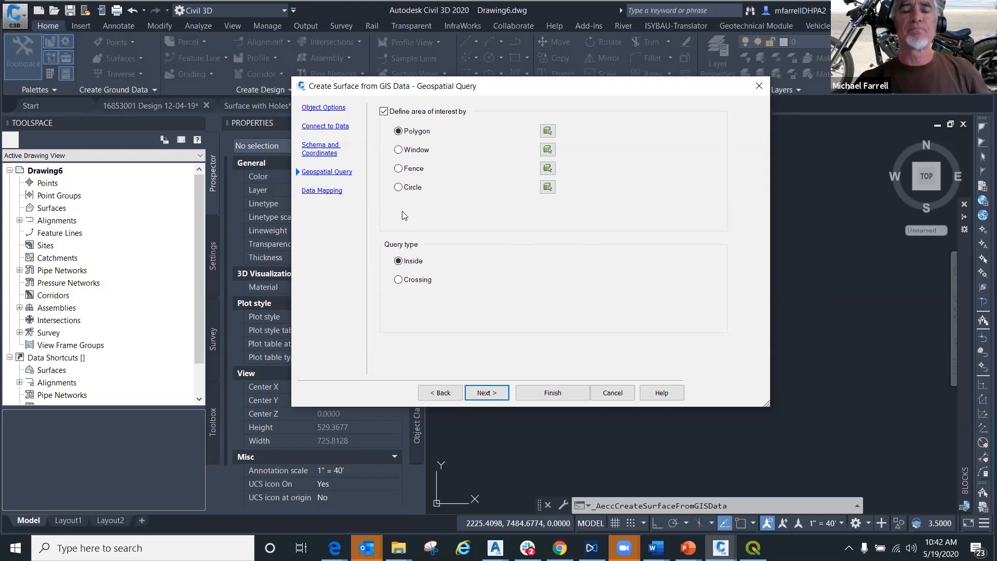
pyautogui.click(384, 112)
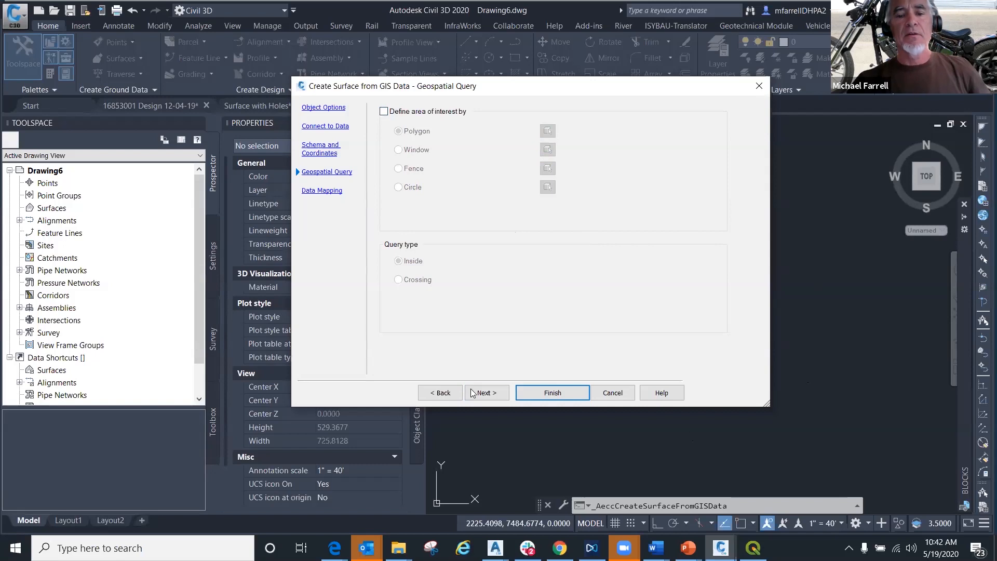
# - Map the GIS attribute field_4 to the Elevation property in the surface data mapping
pyautogui.click(486, 394)
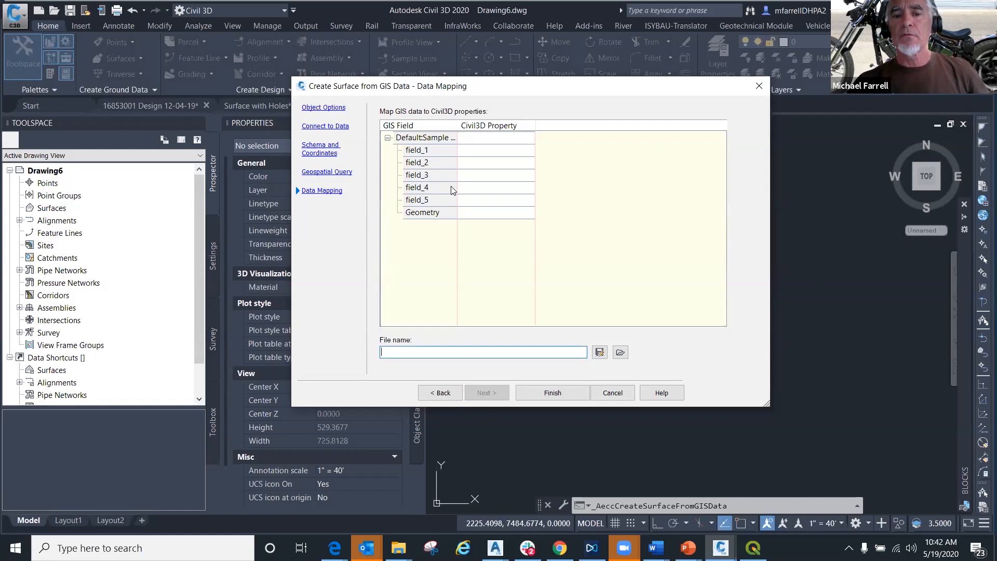
pyautogui.click(429, 189)
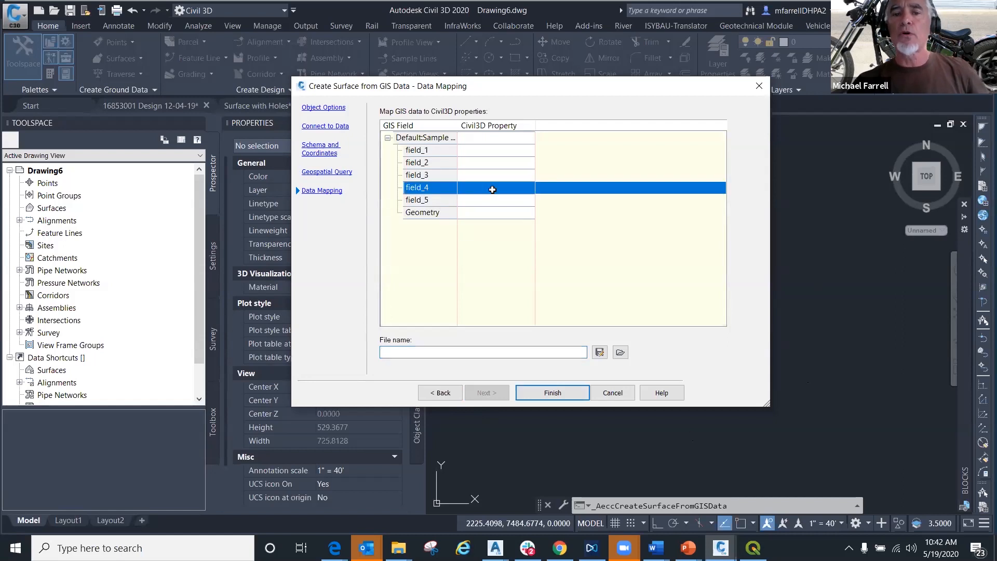
pyautogui.click(492, 190)
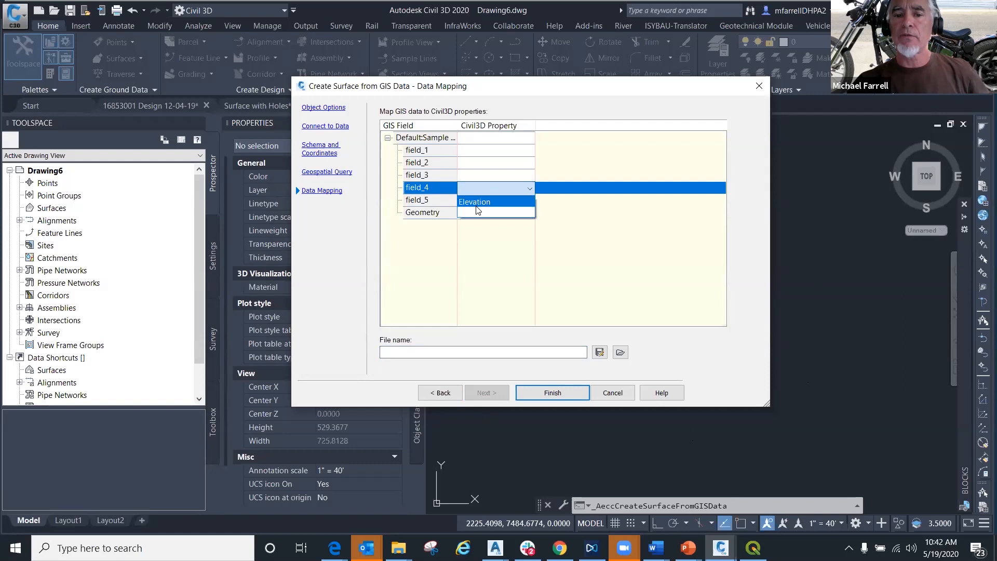
pyautogui.click(476, 202)
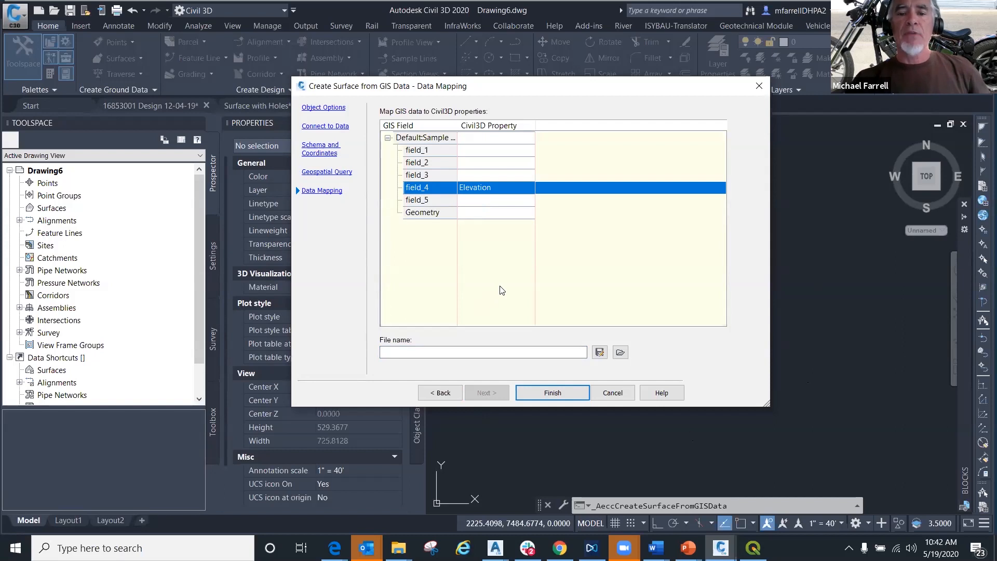
pyautogui.click(398, 353)
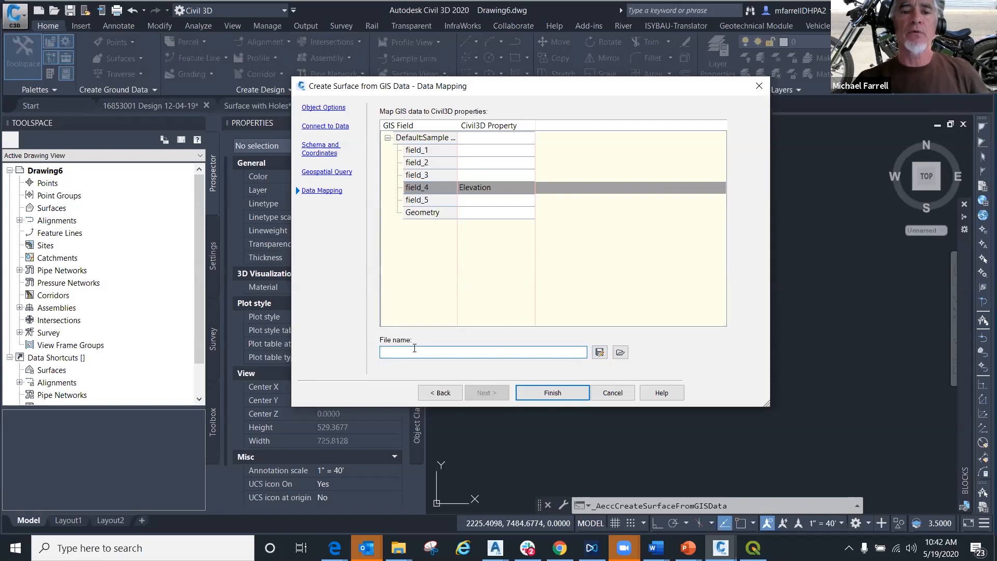
# - Recheck the schema and data connection settings, and finish creating the surface from the GIS data
pyautogui.click(326, 172)
pyautogui.click(320, 148)
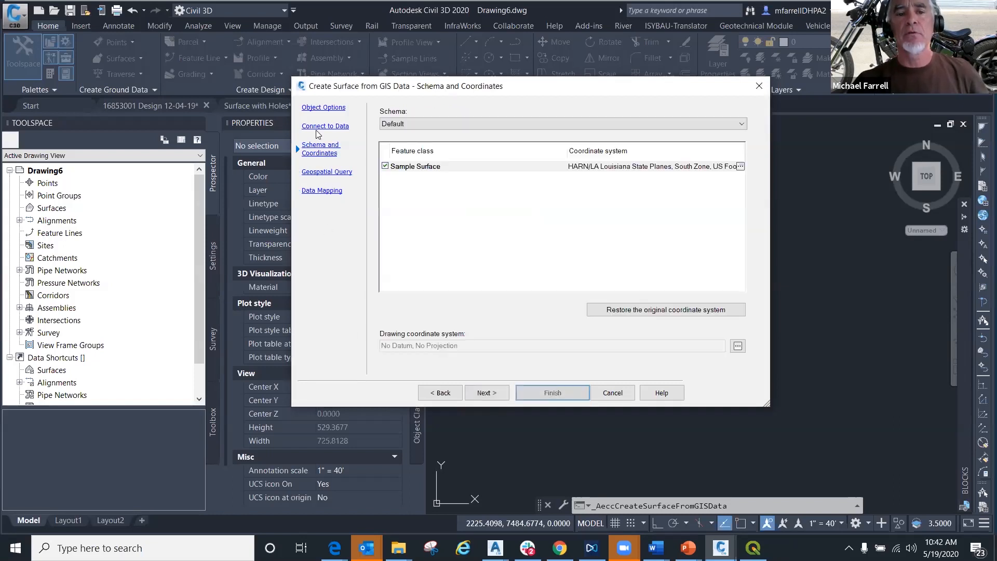
pyautogui.click(322, 127)
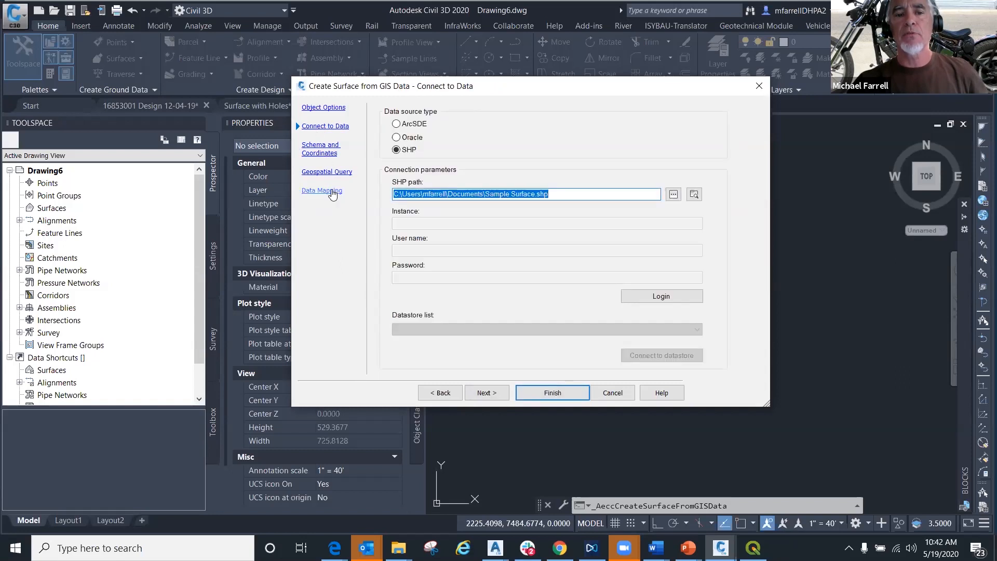
pyautogui.click(331, 192)
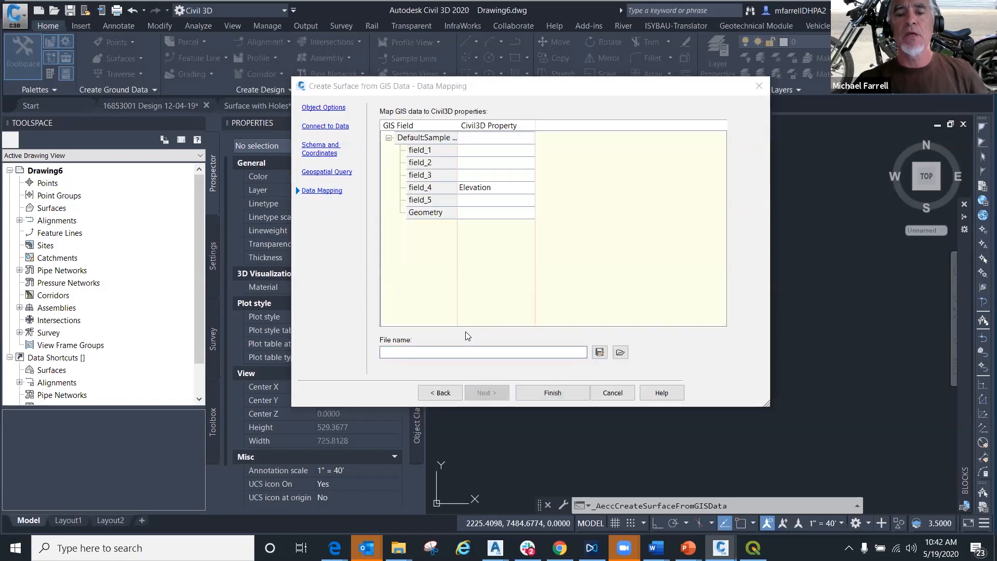
pyautogui.click(553, 393)
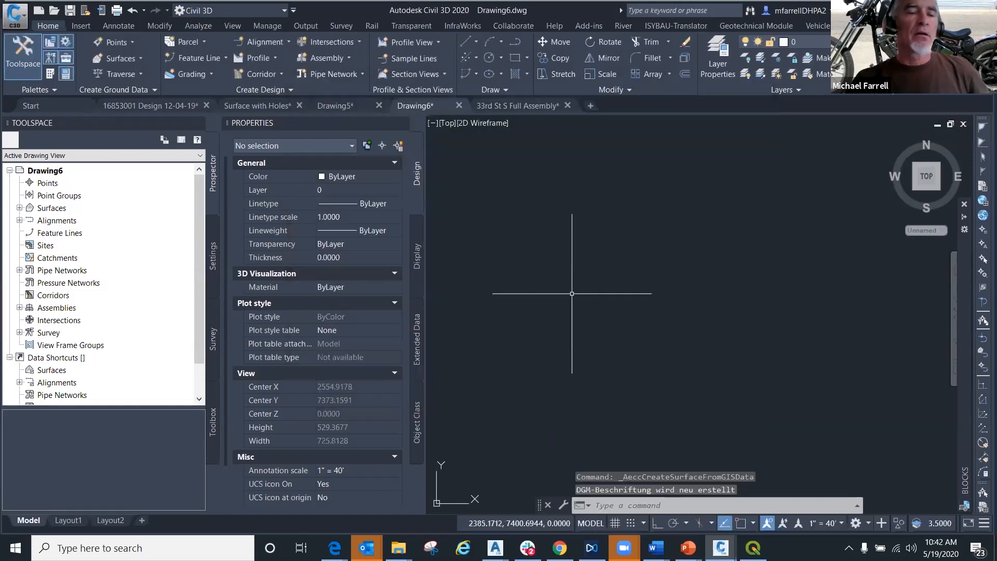
# - Zoom to Surface1 in Drawing6 and examine its contours and border
pyautogui.click(19, 208)
pyautogui.rightClick(60, 220)
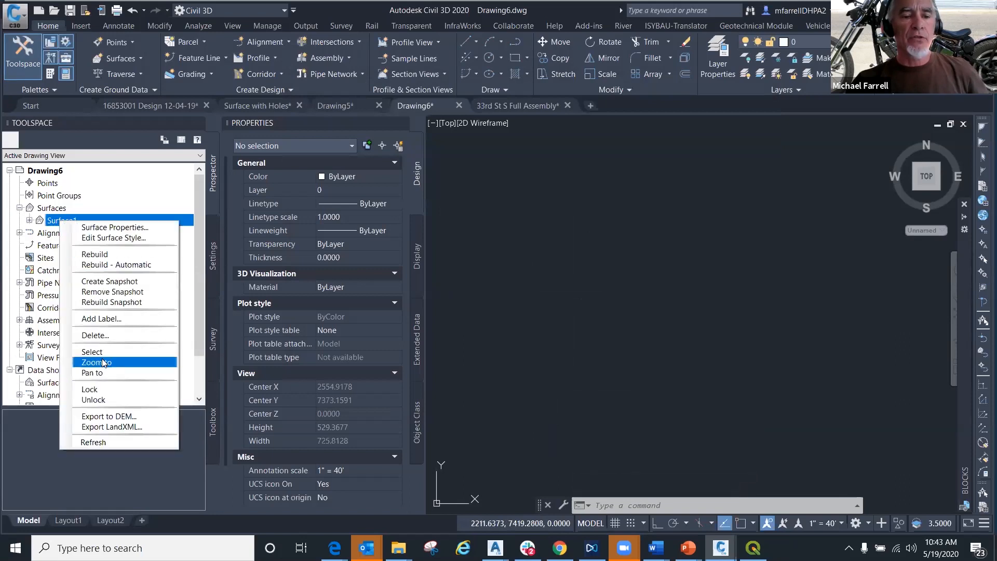
pyautogui.click(101, 362)
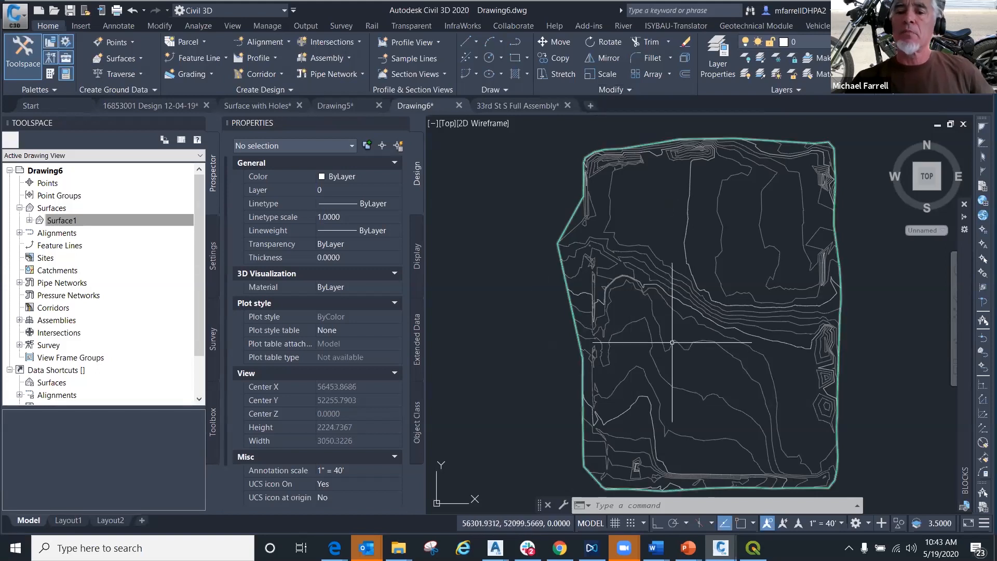
pyautogui.moveTo(672, 344); pyautogui.dragTo(633, 318, button='middle')
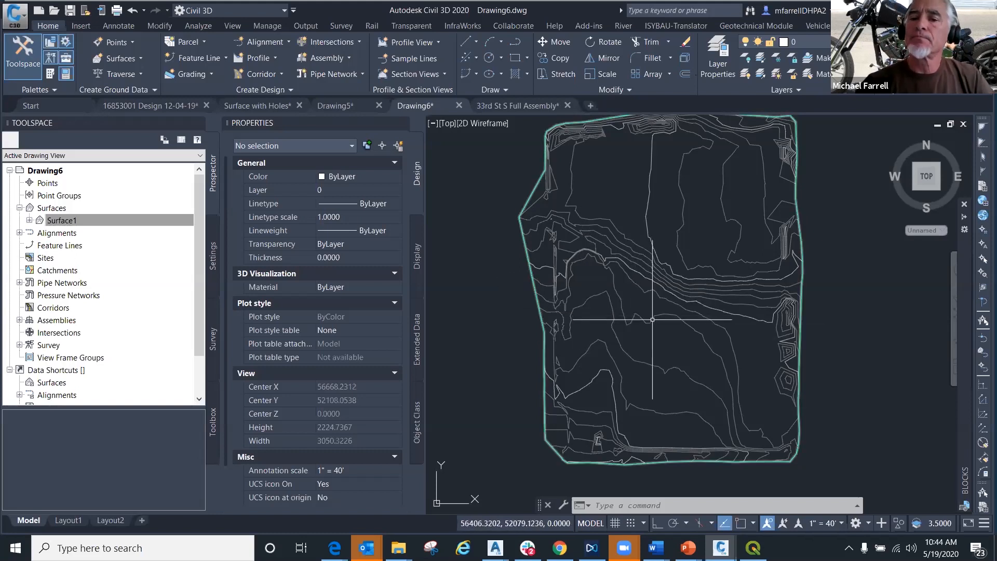
pyautogui.moveTo(621, 330)
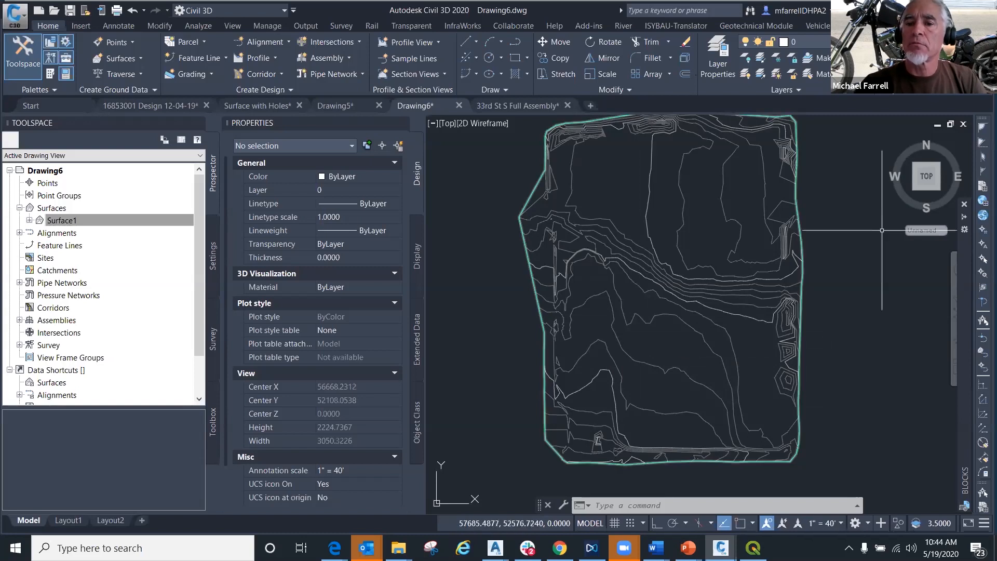
pyautogui.moveTo(608, 380)
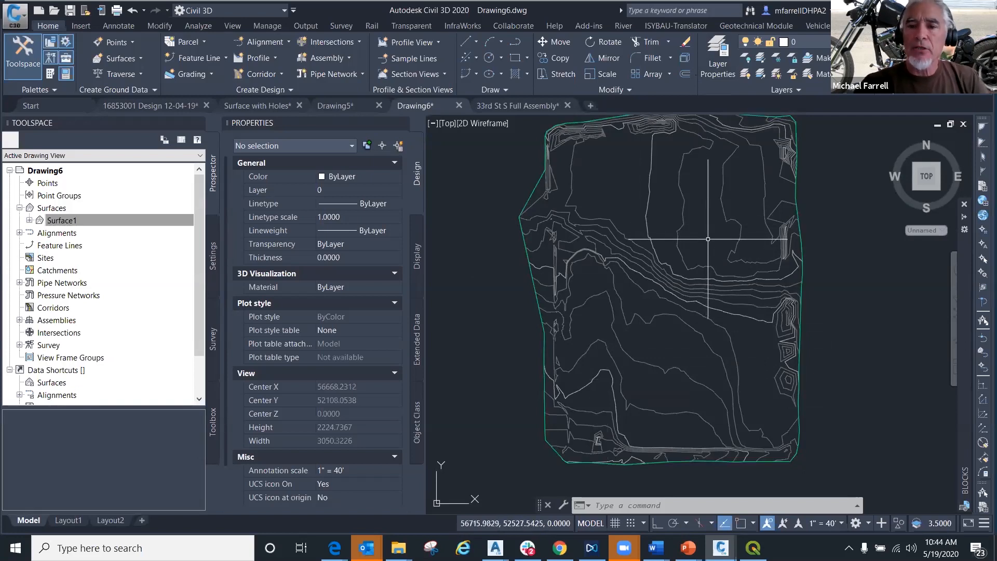
# - Create a new blank drawing and launch Autodesk InfraWorks
pyautogui.click(593, 108)
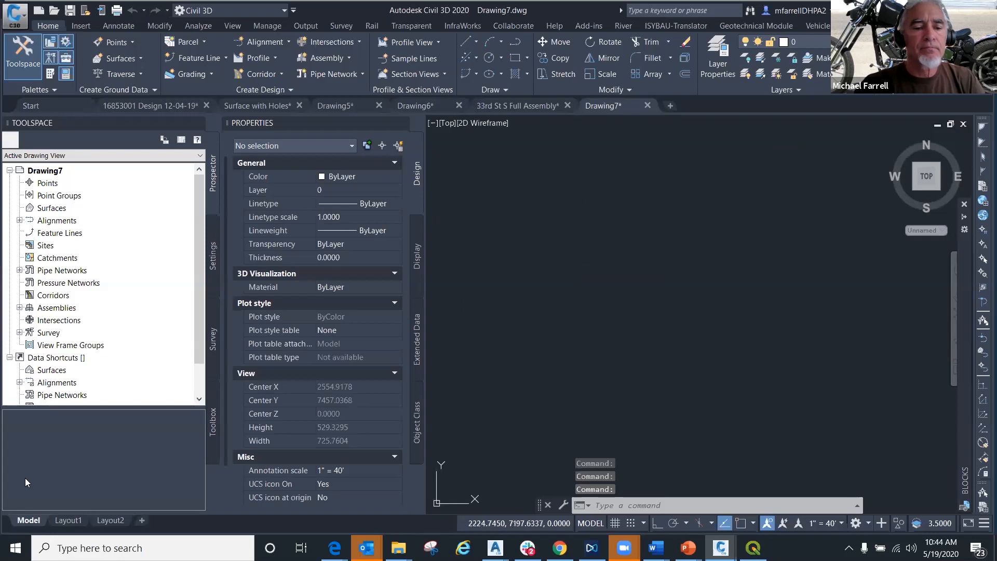
pyautogui.click(16, 548)
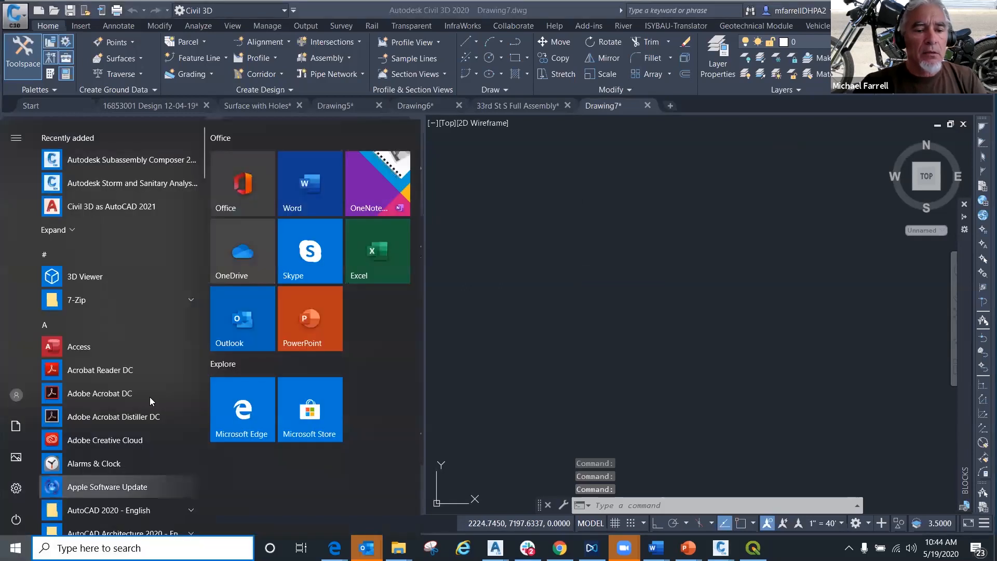
pyautogui.scroll(-5, 149, 398)
pyautogui.scroll(-3, 151, 405)
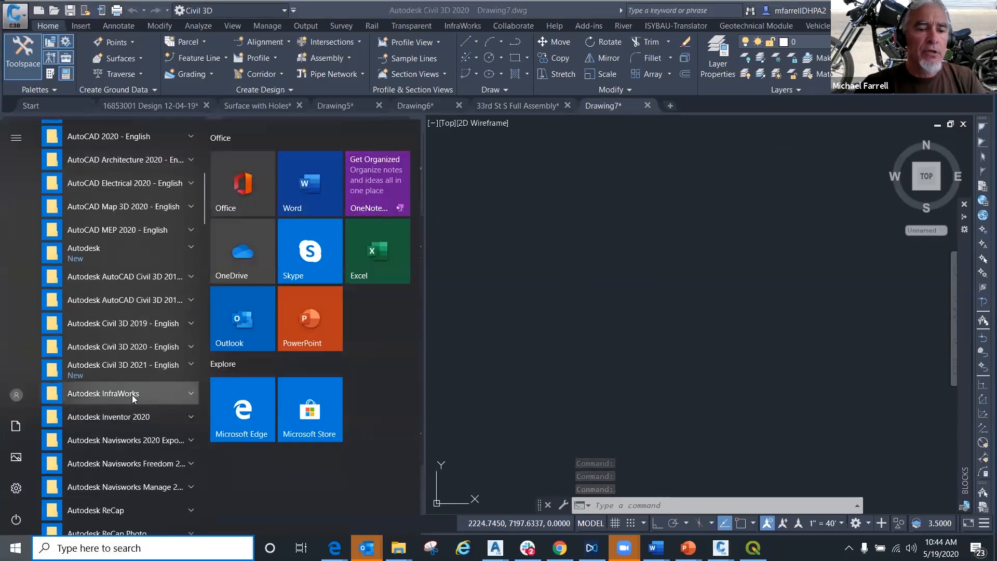
pyautogui.click(127, 395)
pyautogui.click(115, 419)
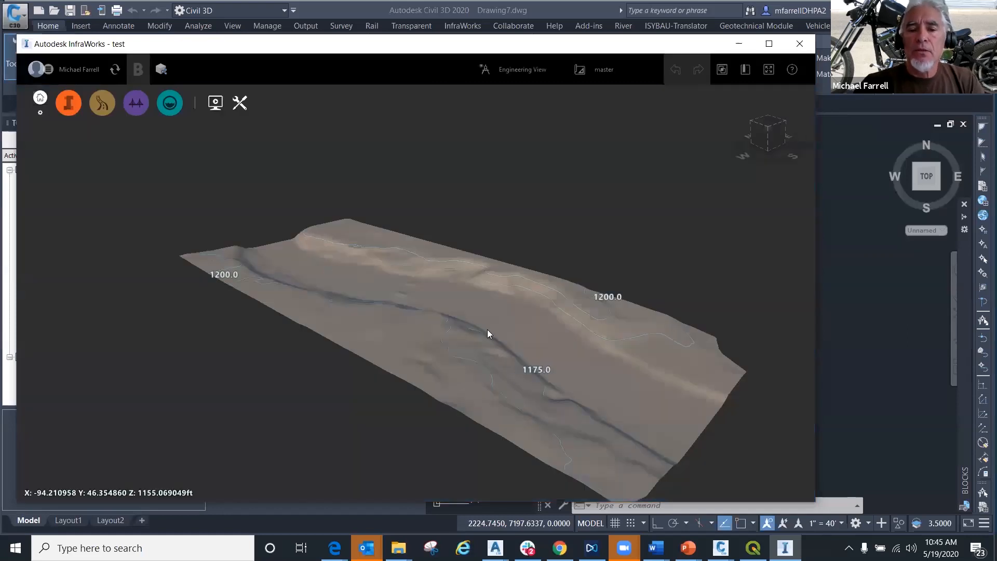
# - Export the entire InfraWorks test model to IMX as River_Export.imx in Documents
pyautogui.moveTo(546, 373); pyautogui.dragTo(472, 281)
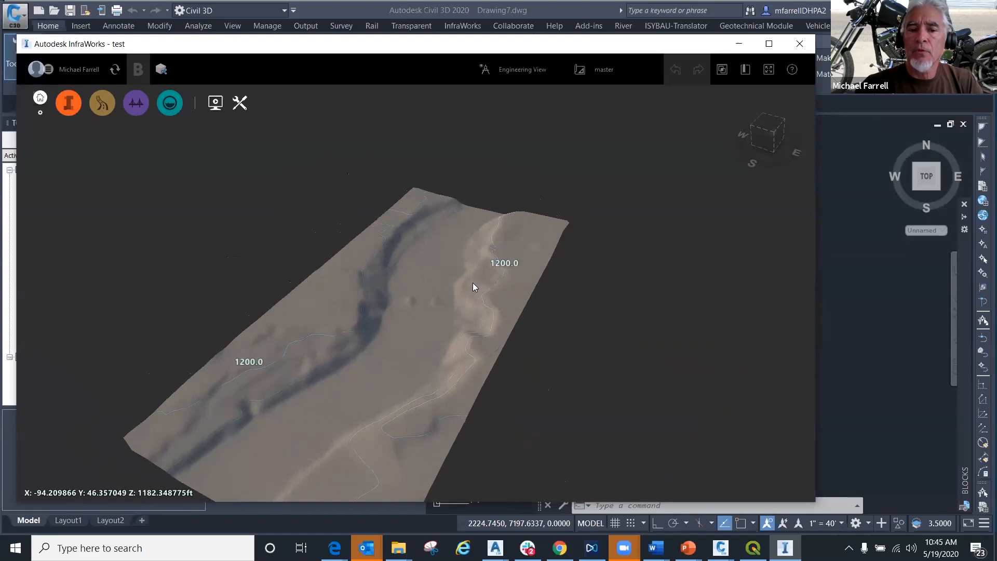
pyautogui.click(242, 112)
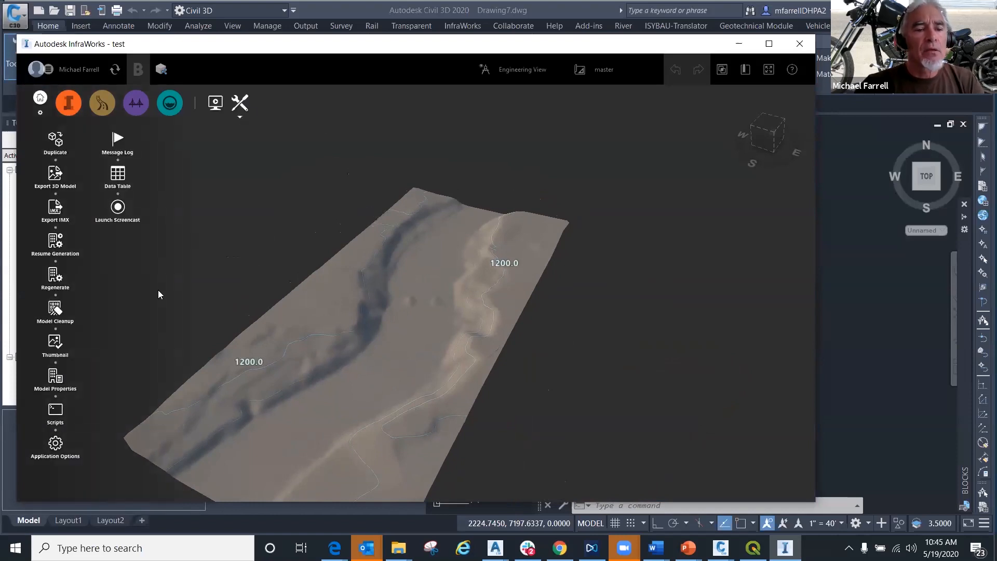
pyautogui.click(56, 211)
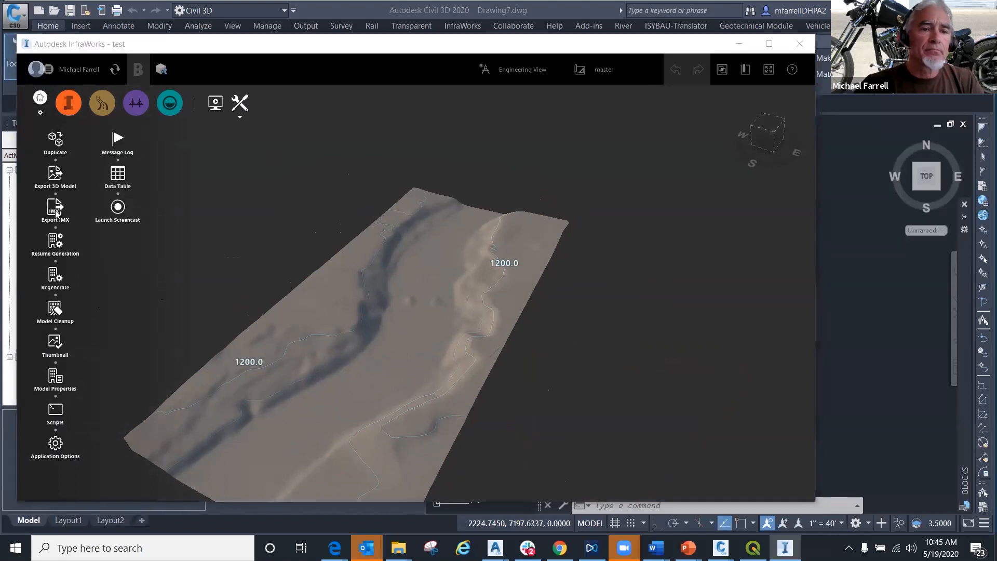
pyautogui.click(308, 181)
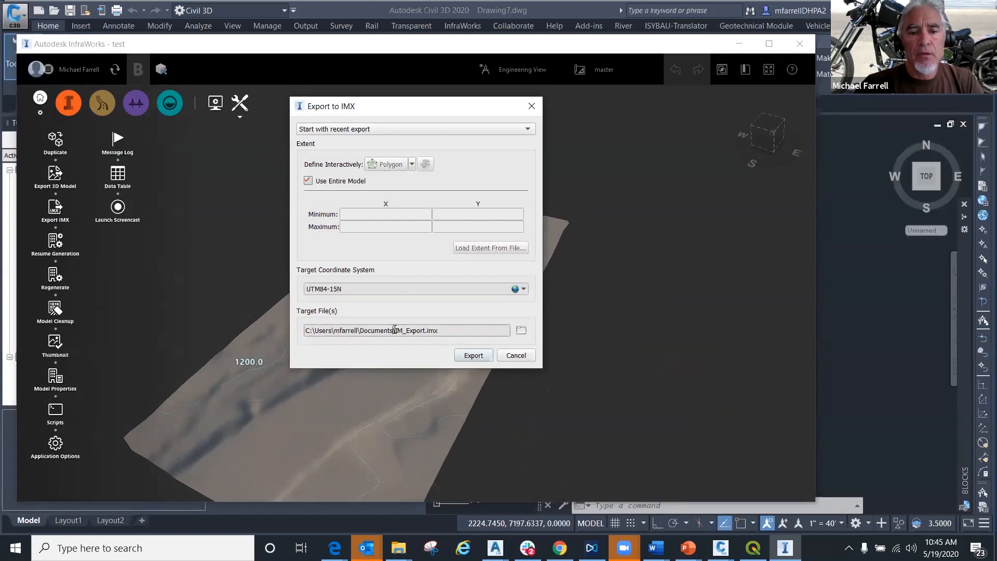
pyautogui.moveTo(395, 330); pyautogui.dragTo(403, 330)
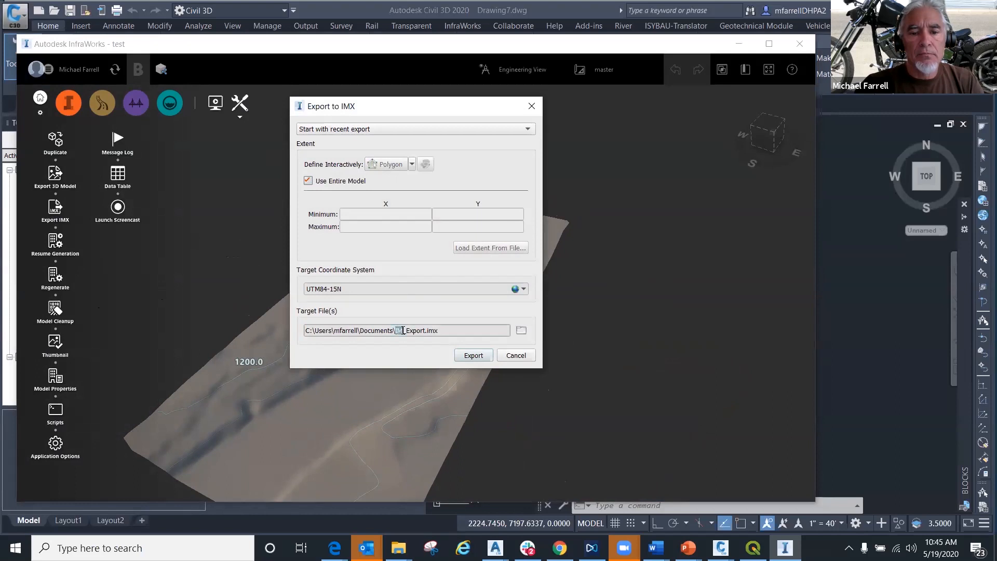
pyautogui.write('River')
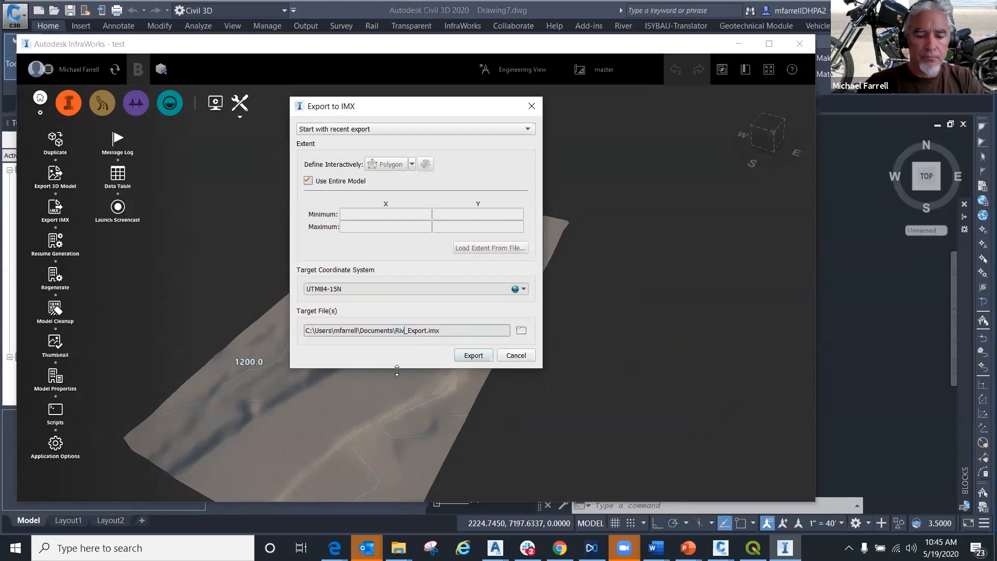
pyautogui.click(470, 357)
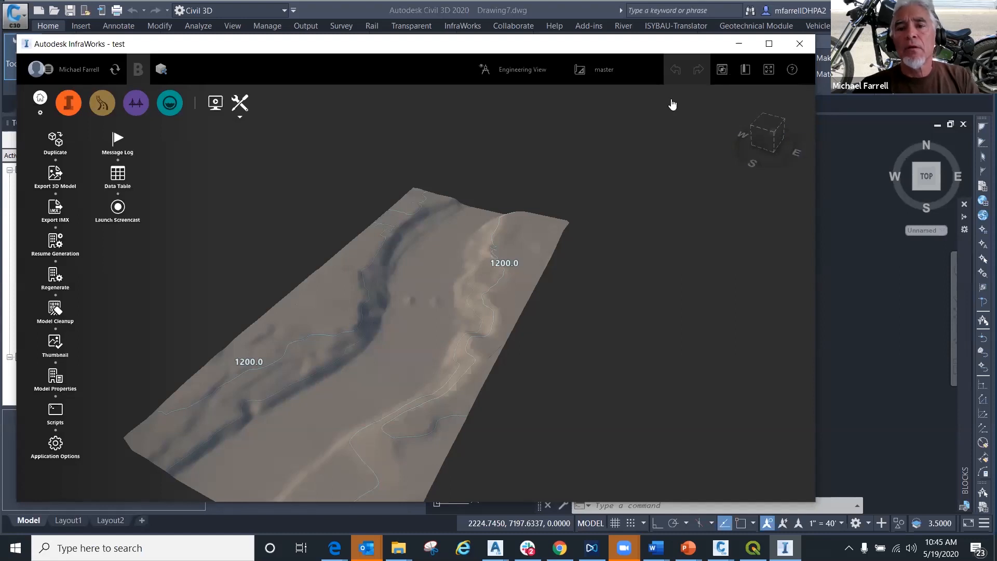
# - Examine the river terrain model from several viewing angles in InfraWorks
pyautogui.moveTo(632, 44); pyautogui.dragTo(656, 29)
pyautogui.moveTo(421, 350); pyautogui.dragTo(434, 330)
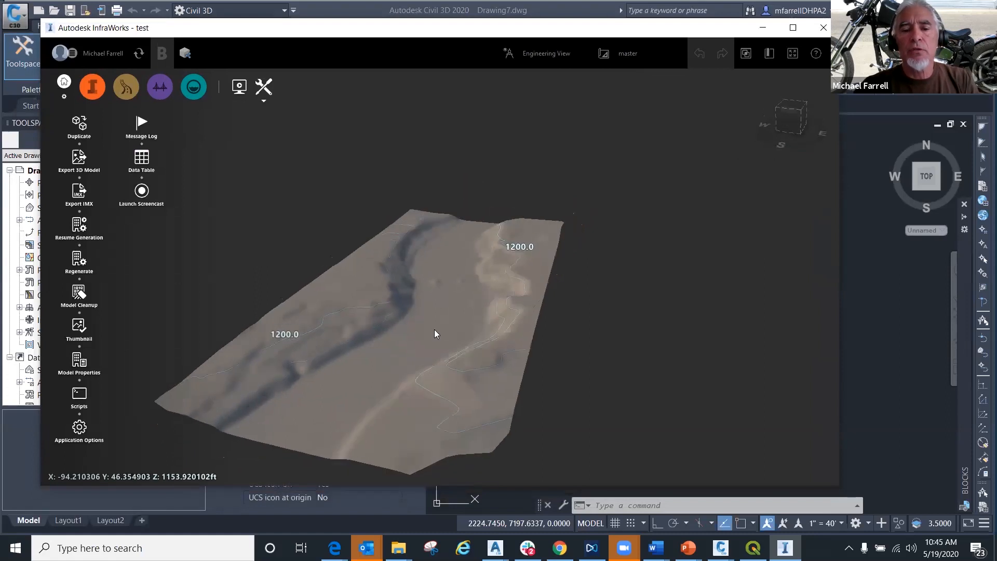
pyautogui.moveTo(388, 353); pyautogui.dragTo(512, 278)
pyautogui.moveTo(341, 304); pyautogui.dragTo(534, 315)
pyautogui.moveTo(448, 312); pyautogui.dragTo(486, 310)
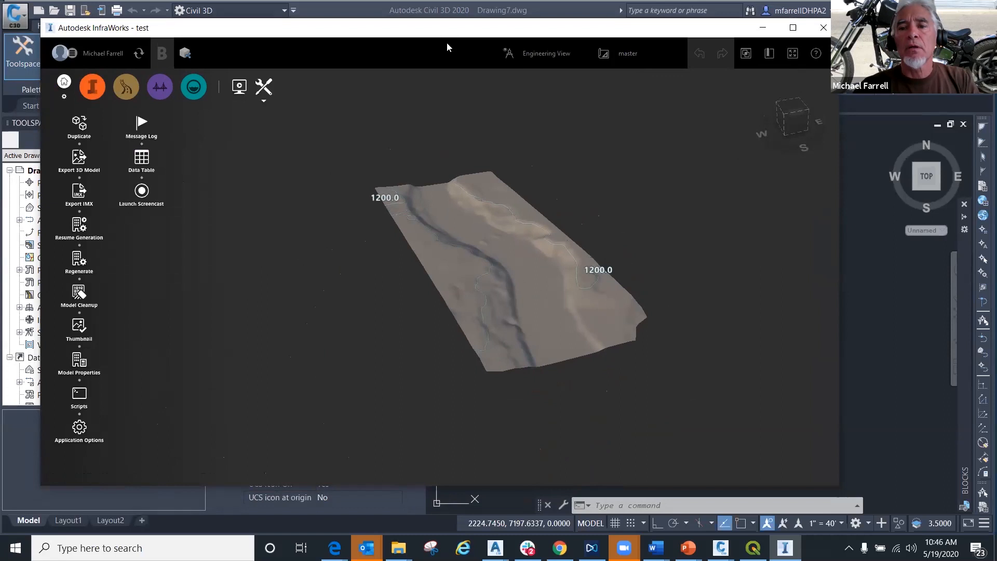
pyautogui.moveTo(443, 33); pyautogui.dragTo(434, 77)
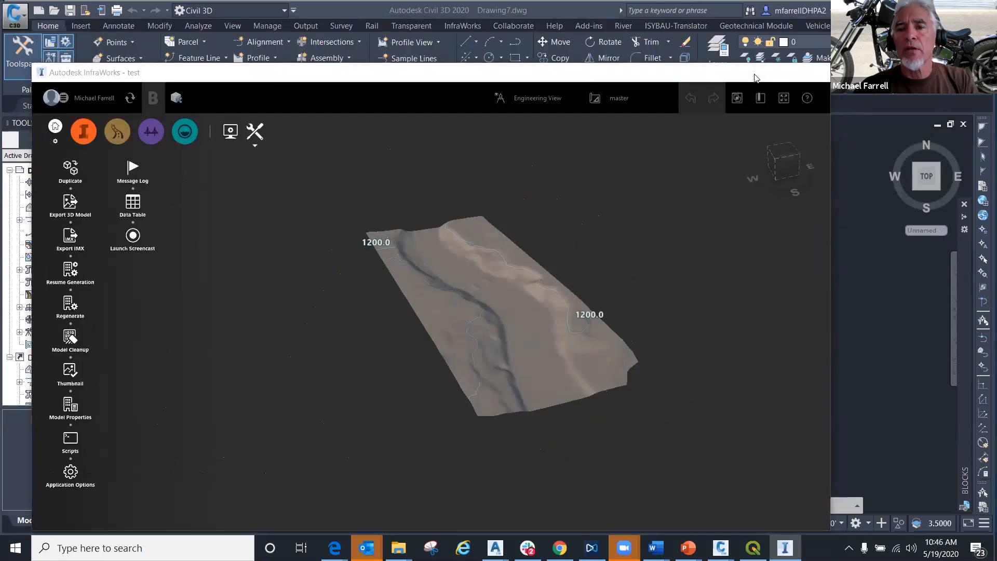
# - Switch back to Civil 3D and import River_Export.imx from Documents into Drawing7
pyautogui.click(754, 74)
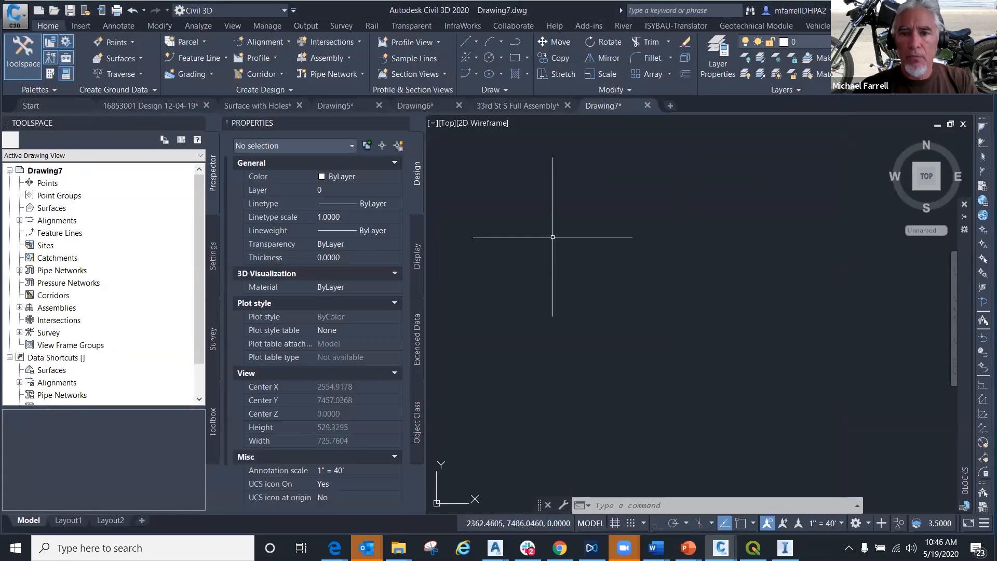
pyautogui.click(460, 26)
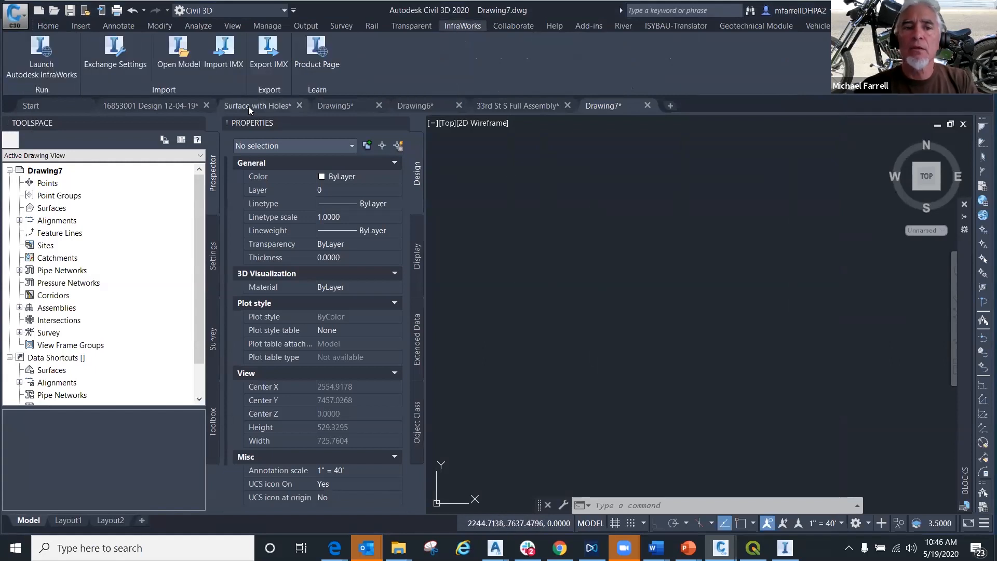
pyautogui.click(226, 65)
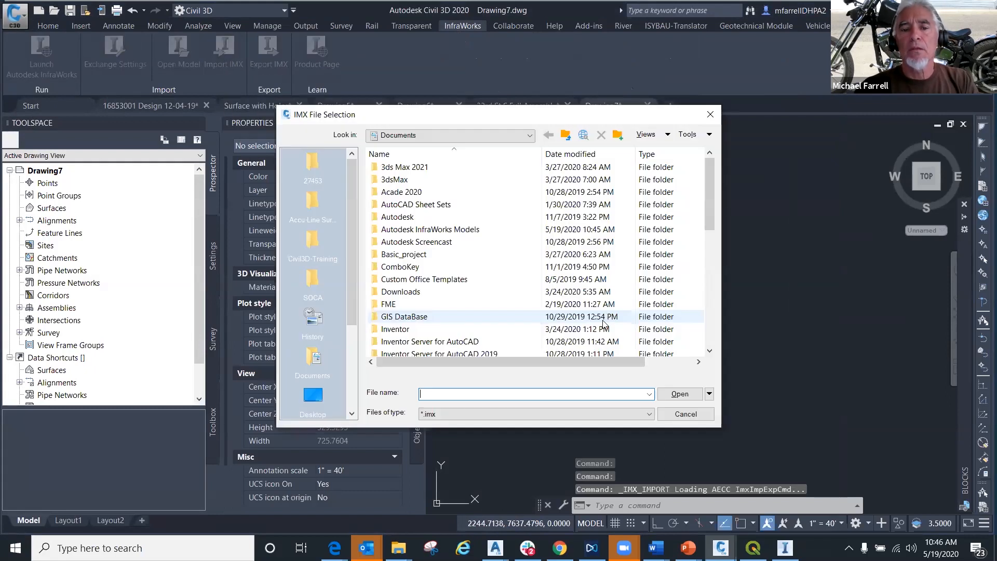
pyautogui.scroll(-10, 474, 319)
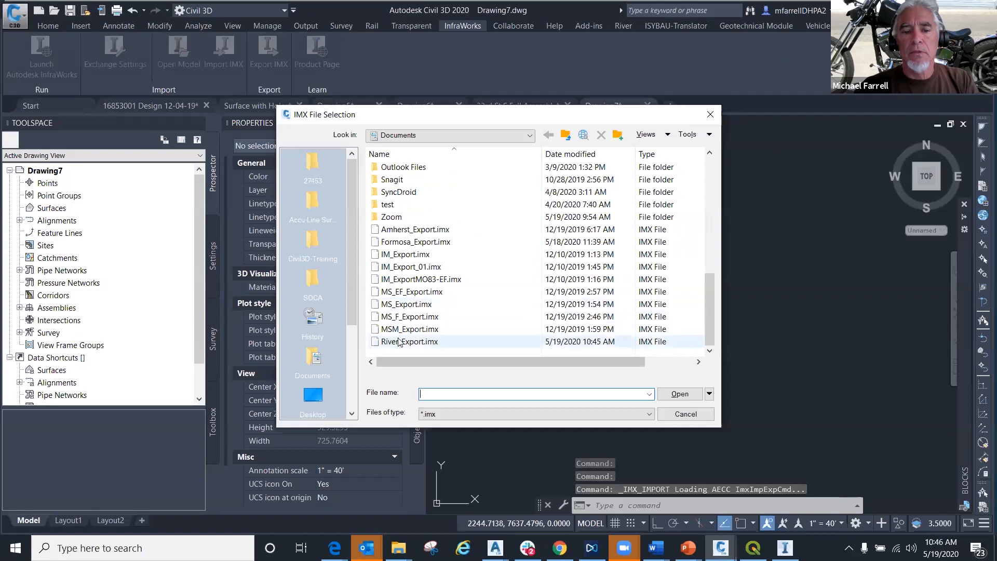
pyautogui.click(400, 343)
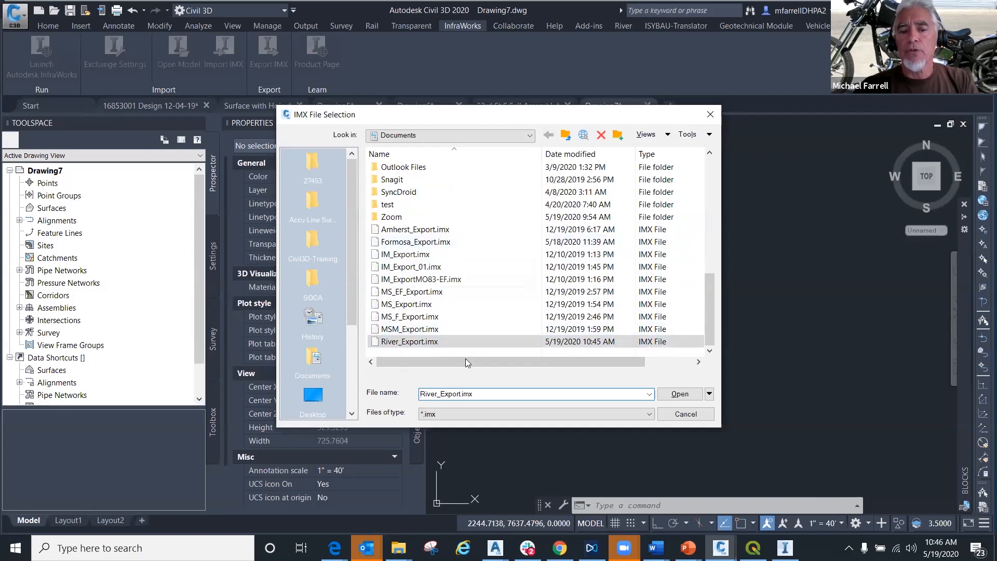
pyautogui.click(678, 395)
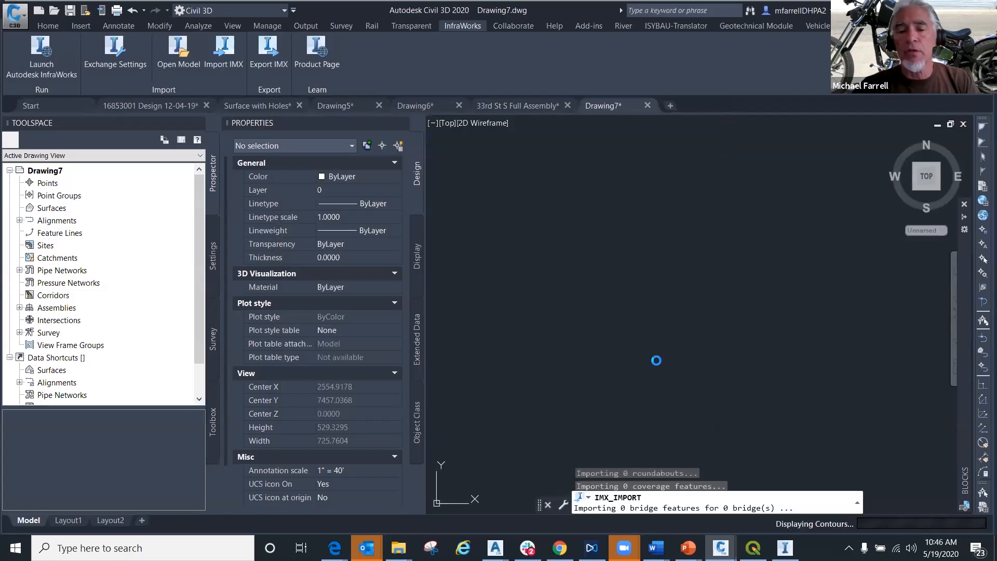
pyautogui.scroll(-5, 657, 296)
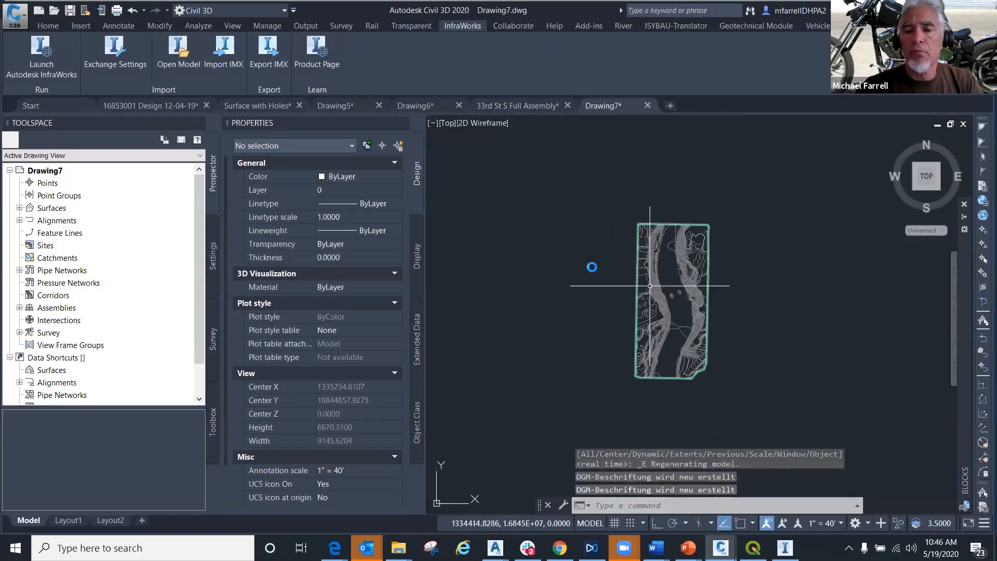
# - Inspect the imported river surface for holes in 3D in the Object Viewer, then close the viewer
pyautogui.scroll(1, 592, 267)
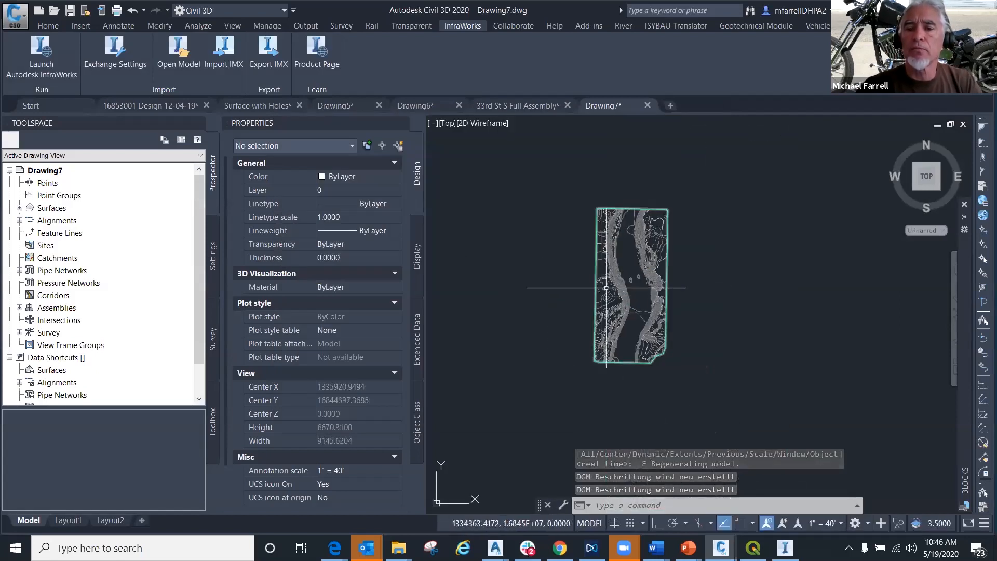
pyautogui.click(607, 278)
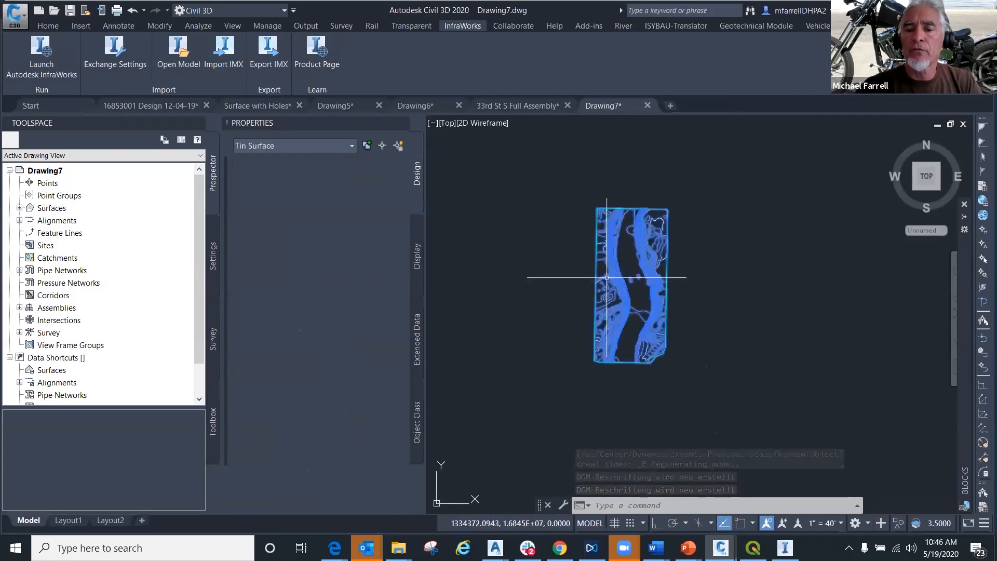
pyautogui.rightClick(580, 294)
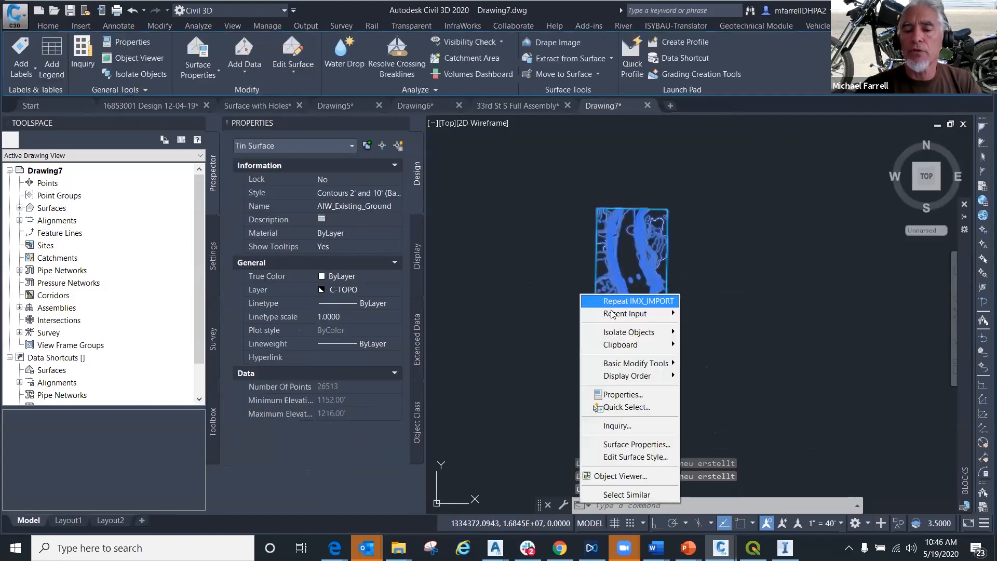
pyautogui.click(638, 479)
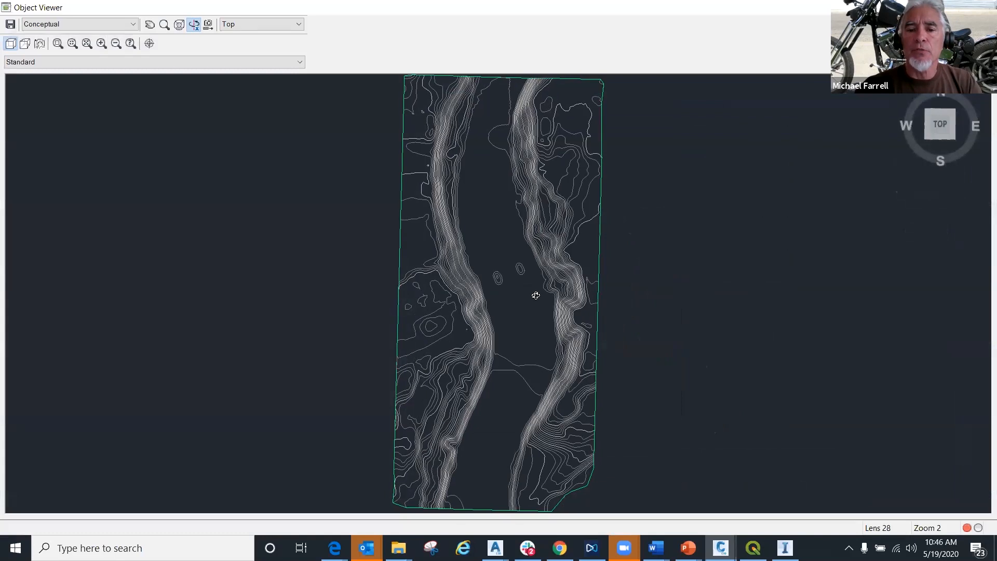
pyautogui.moveTo(535, 291)
pyautogui.mouseDown()
pyautogui.moveTo(503, 248)
pyautogui.moveTo(584, 241)
pyautogui.moveTo(578, 300)
pyautogui.moveTo(458, 410)
pyautogui.moveTo(454, 165)
pyautogui.moveTo(643, 338)
pyautogui.moveTo(360, 386)
pyautogui.moveTo(421, 203)
pyautogui.moveTo(597, 147)
pyautogui.moveTo(410, 319)
pyautogui.moveTo(500, 359)
pyautogui.moveTo(403, 296)
pyautogui.moveTo(423, 319)
pyautogui.moveTo(521, 310)
pyautogui.moveTo(571, 275)
pyautogui.moveTo(569, 242)
pyautogui.mouseUp()
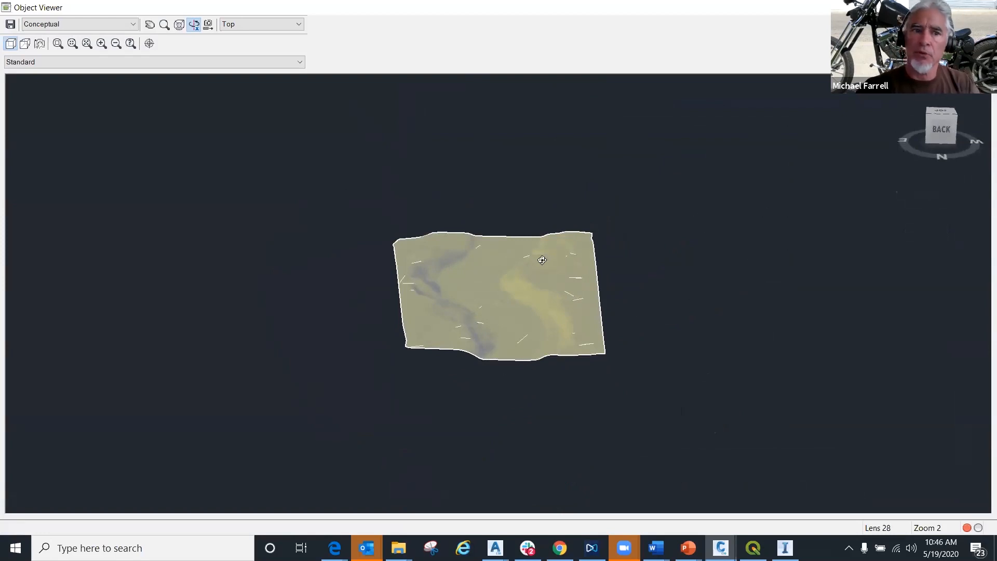
pyautogui.moveTo(492, 269); pyautogui.dragTo(449, 326)
pyautogui.scroll(5, 493, 328)
pyautogui.scroll(-5, 493, 327)
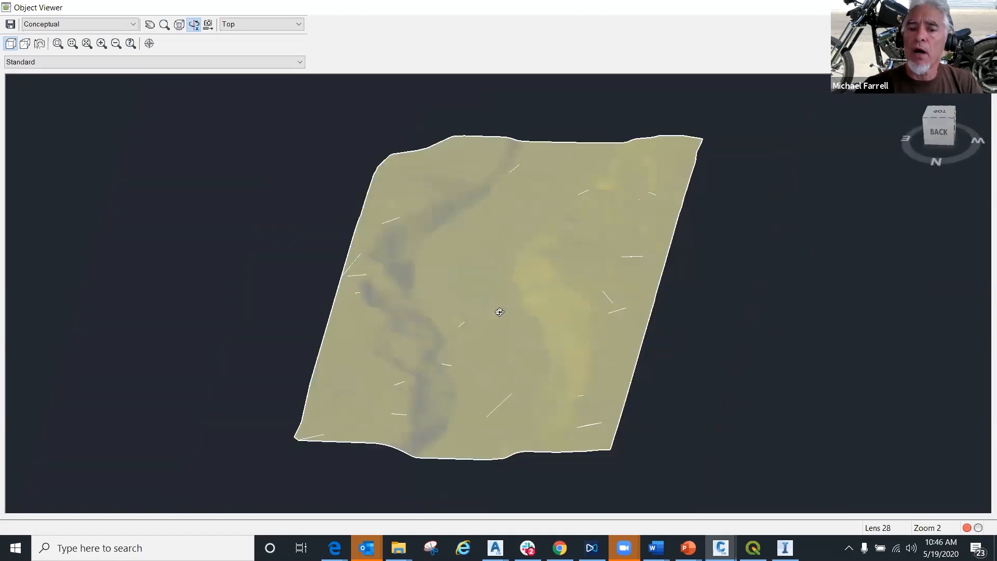
pyautogui.rightClick(500, 313)
pyautogui.click(521, 321)
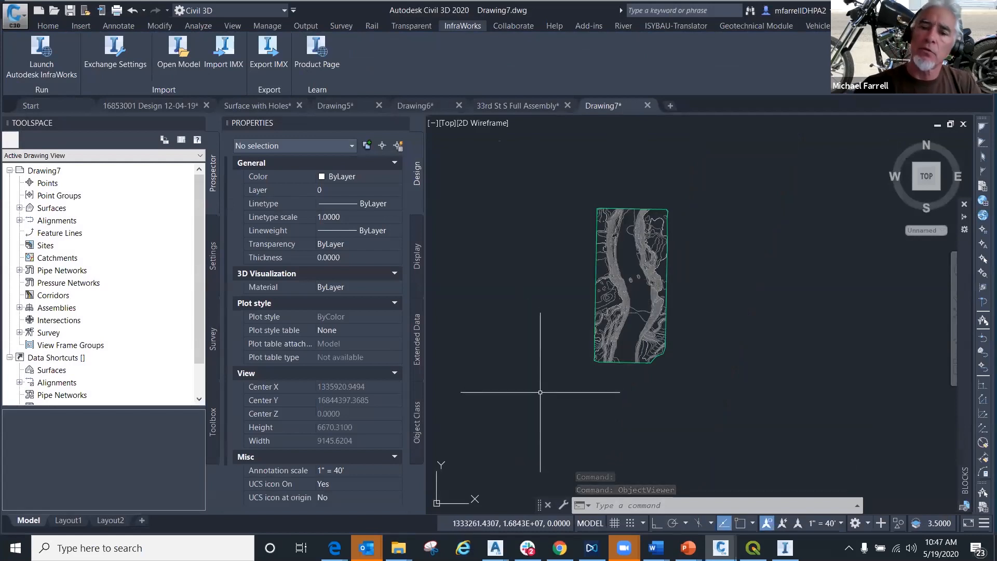
# - Erase the river surface from Drawing7 and import Formosa_Export.imx from the Documents folder
pyautogui.click(598, 259)
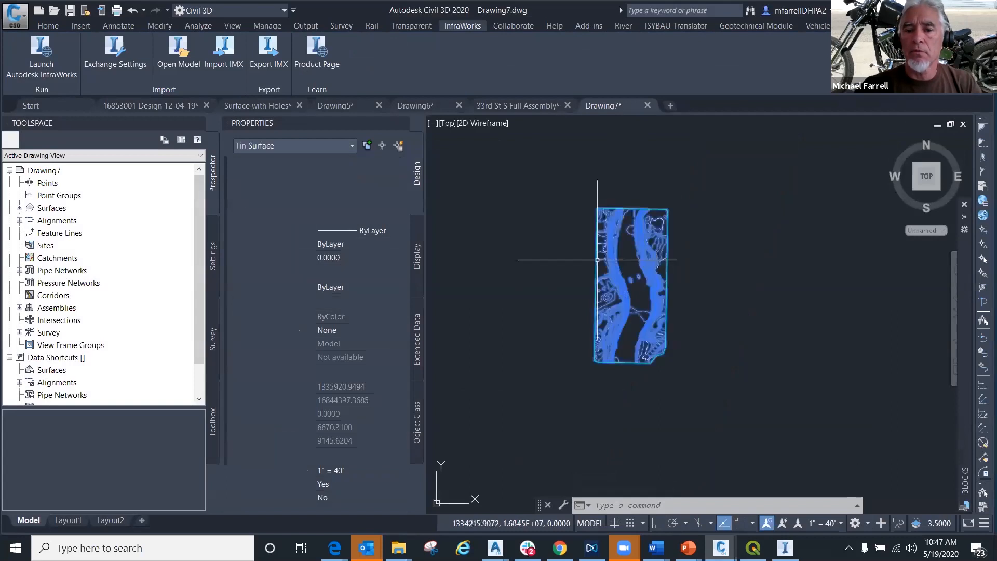
pyautogui.press('Delete')
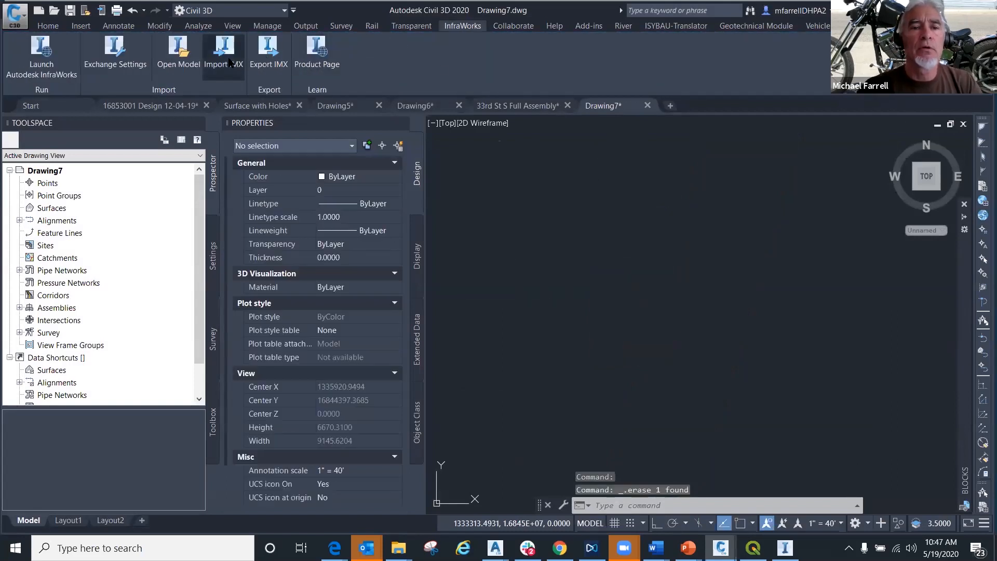
pyautogui.click(230, 63)
pyautogui.scroll(-10, 469, 310)
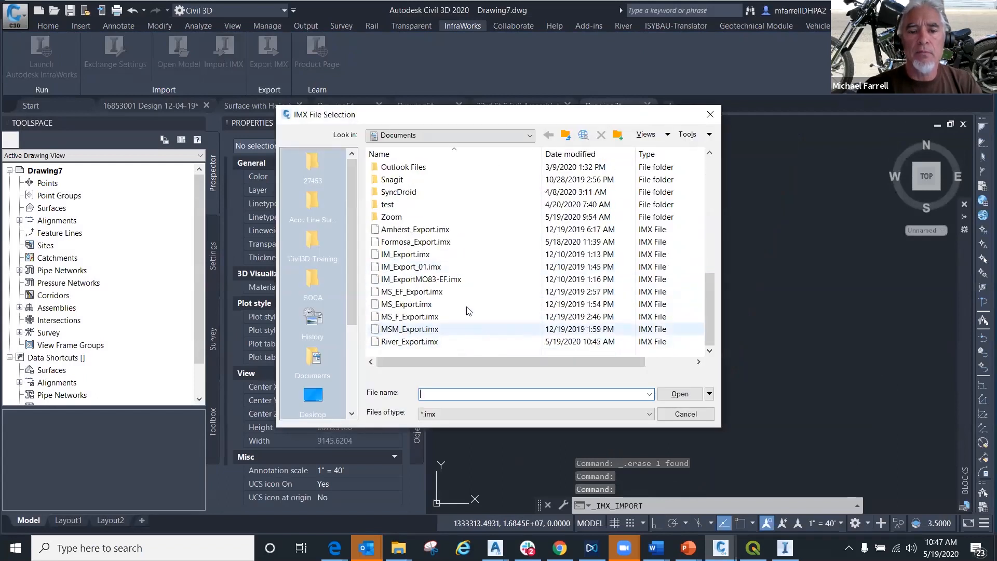
pyautogui.click(404, 232)
pyautogui.click(405, 244)
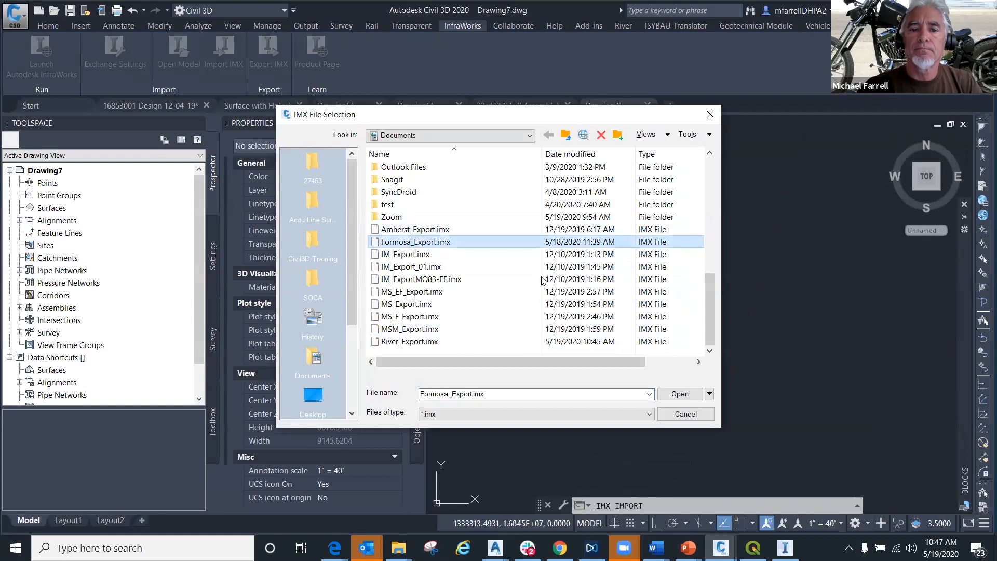
pyautogui.click(680, 394)
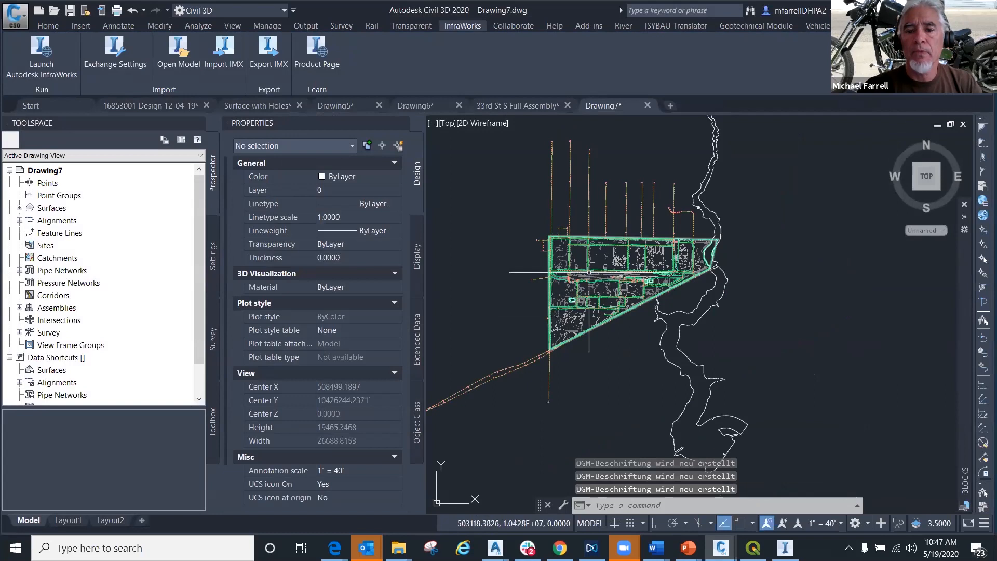
# - Measure the distance along the diagonal southeastern edge of the imported Formosa surface
pyautogui.scroll(5, 592, 277)
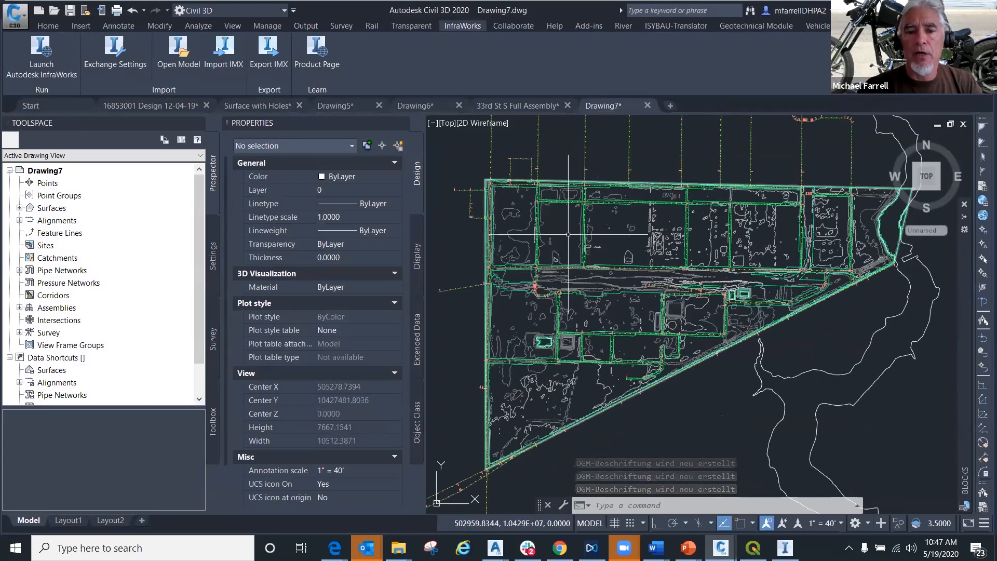
pyautogui.click(520, 230)
pyautogui.moveTo(676, 393); pyautogui.dragTo(637, 367, button='middle')
pyautogui.press('Escape')
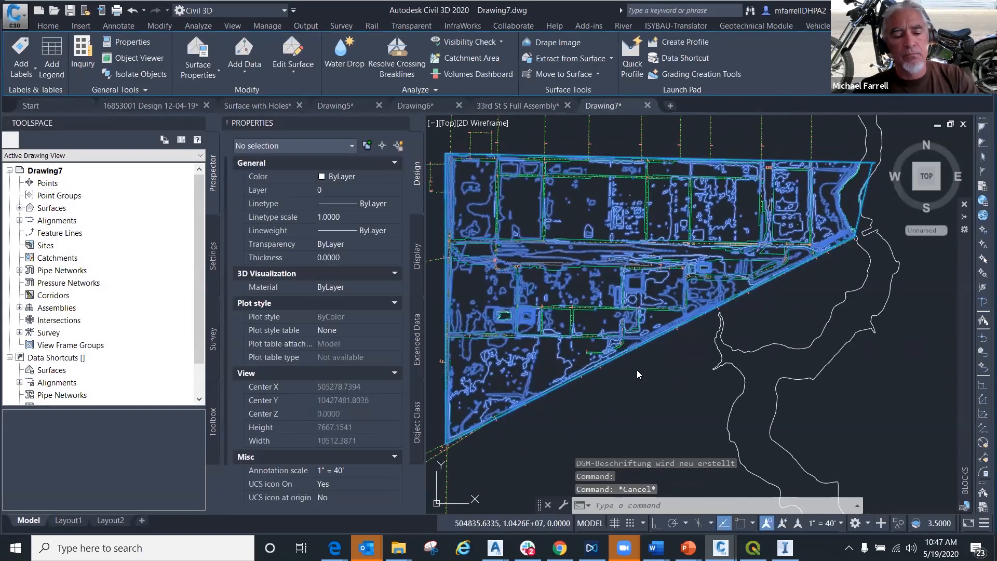
pyautogui.click(457, 463)
pyautogui.press('Escape')
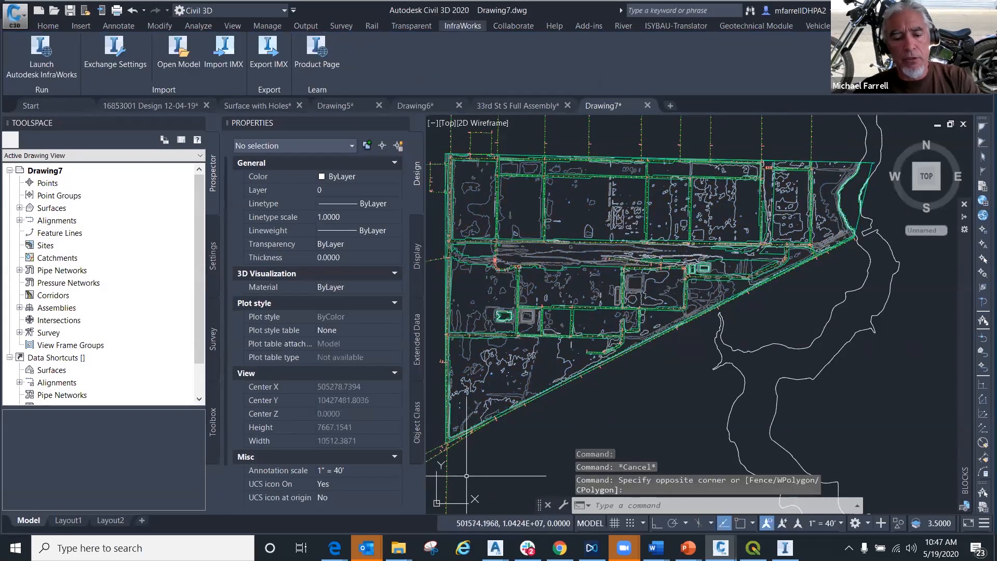
pyautogui.write('di')
pyautogui.press('Return')
pyautogui.click(440, 475)
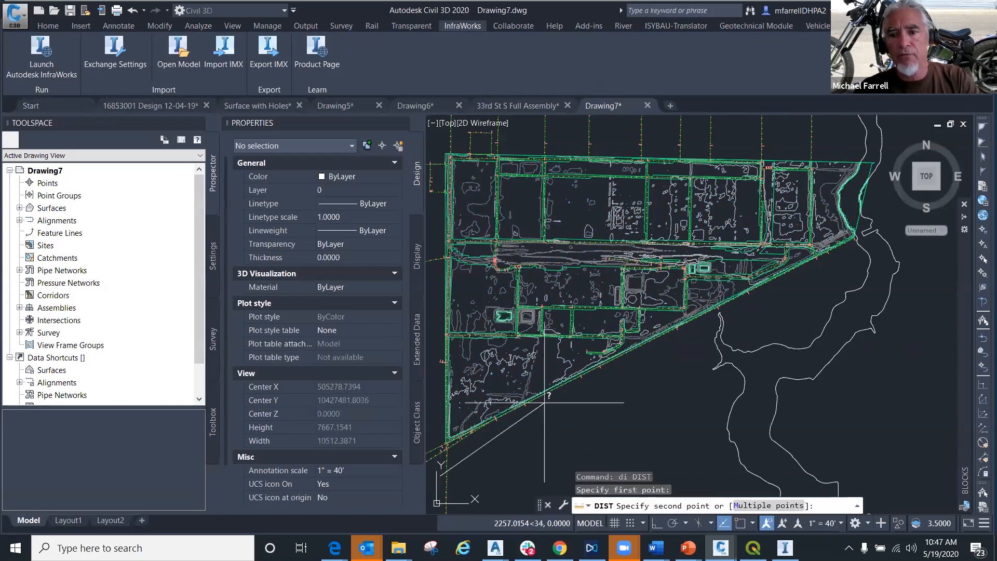
pyautogui.click(864, 243)
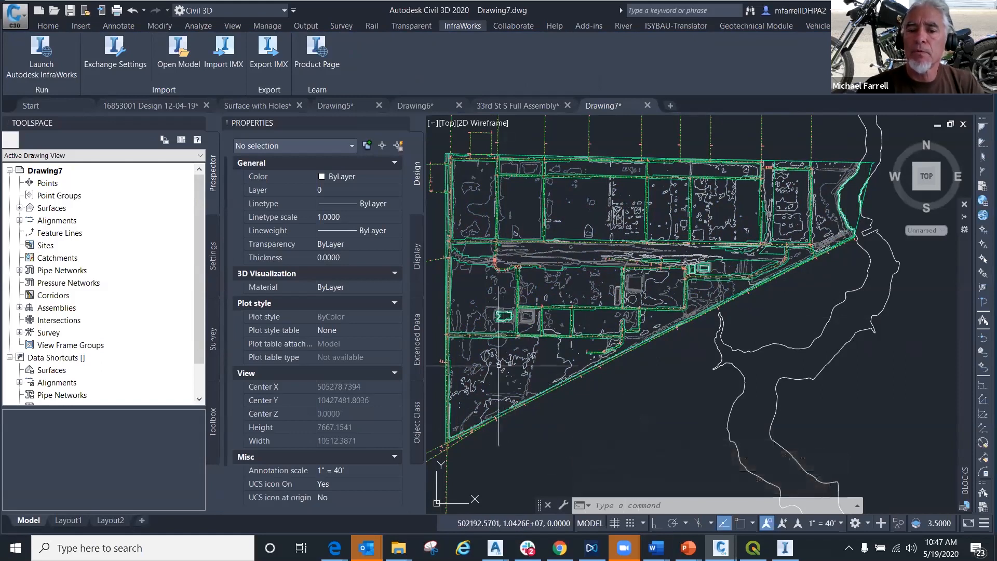
# - Inspect the Formosa surface in 3D in the Object Viewer, examining its detail up close, then close the viewer
pyautogui.click(499, 360)
pyautogui.rightClick(594, 186)
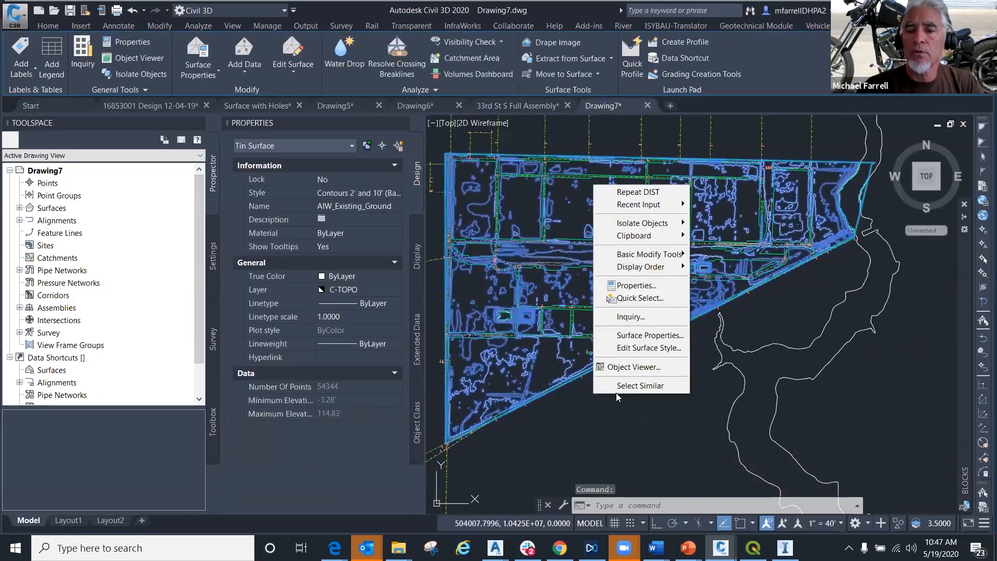
pyautogui.click(629, 367)
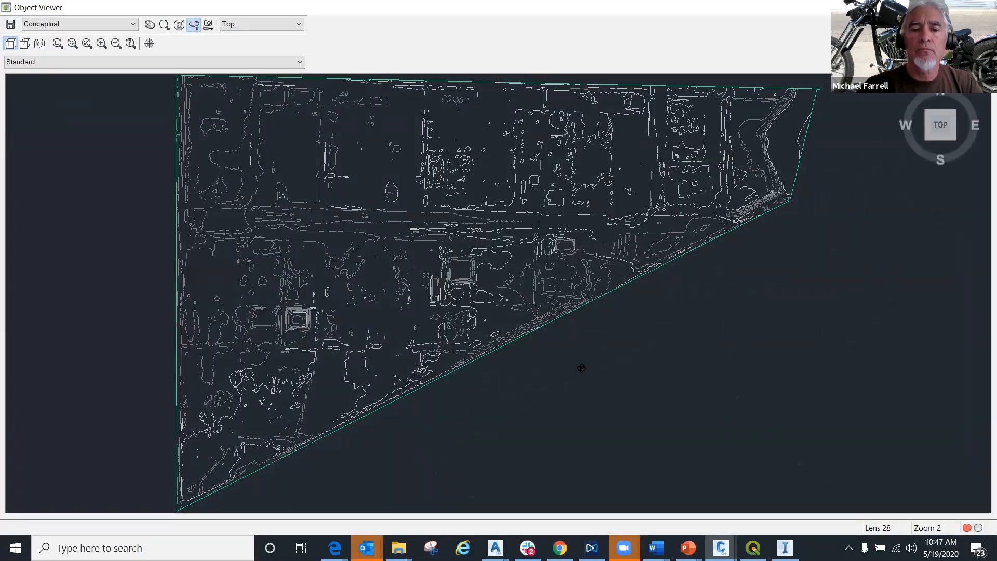
pyautogui.moveTo(581, 367)
pyautogui.mouseDown()
pyautogui.moveTo(481, 378)
pyautogui.moveTo(542, 240)
pyautogui.moveTo(504, 307)
pyautogui.moveTo(420, 332)
pyautogui.moveTo(436, 314)
pyautogui.moveTo(412, 316)
pyautogui.moveTo(360, 337)
pyautogui.moveTo(507, 329)
pyautogui.moveTo(442, 313)
pyautogui.mouseUp()
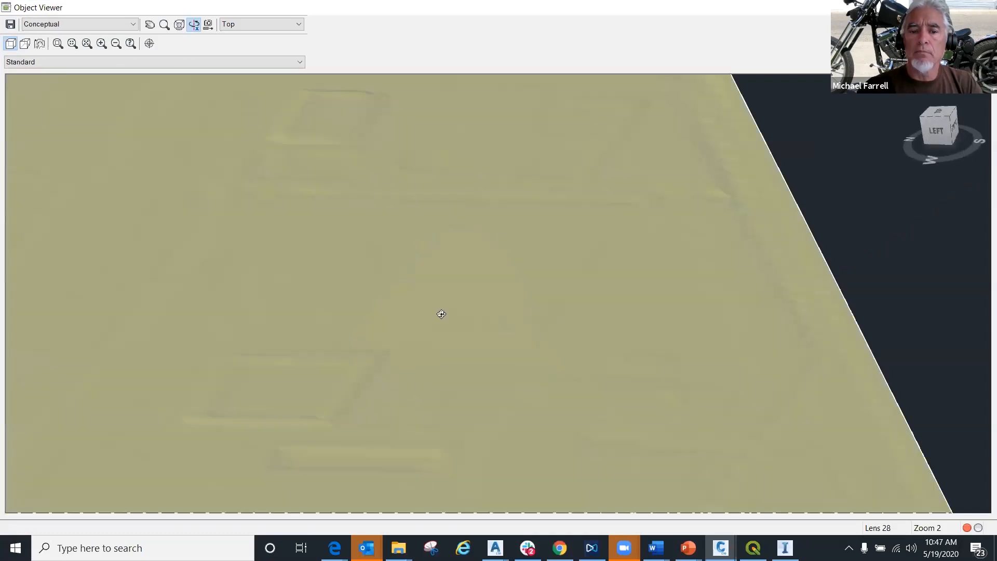
pyautogui.moveTo(334, 393); pyautogui.dragTo(498, 283)
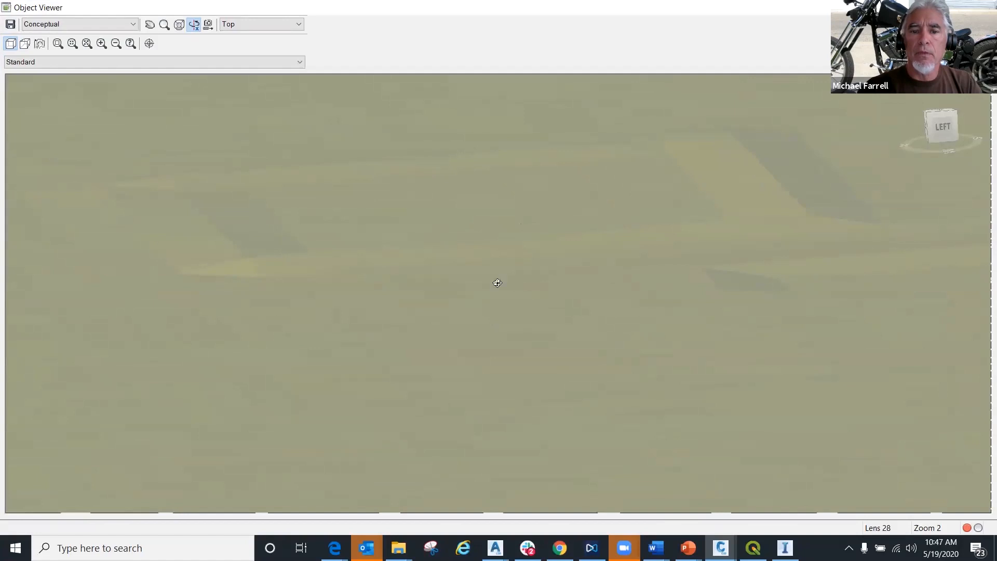
pyautogui.rightClick(531, 288)
pyautogui.click(550, 294)
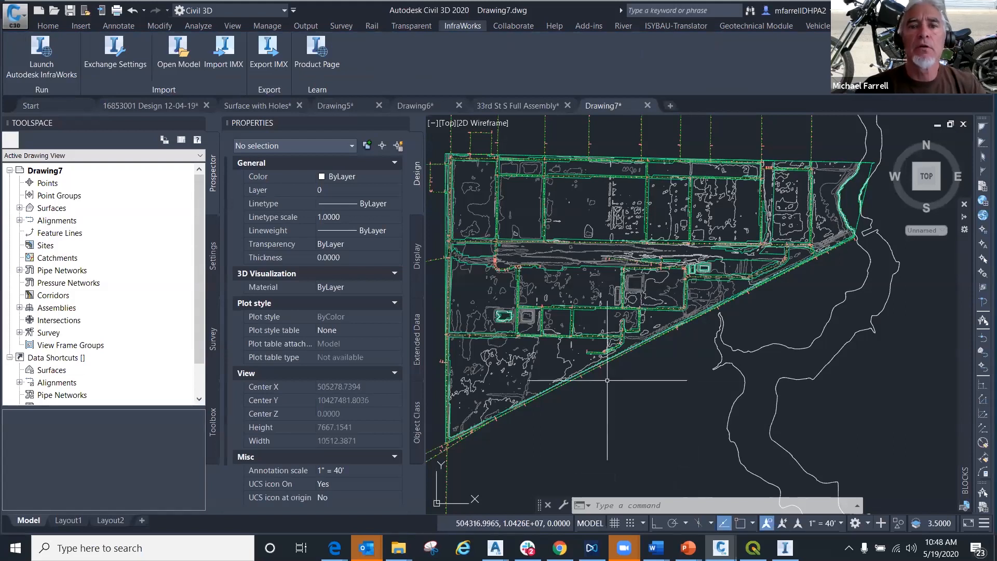
# - Switch to InfraWorks for a closer look at the river terrain, then return to Civil 3D
pyautogui.click(786, 548)
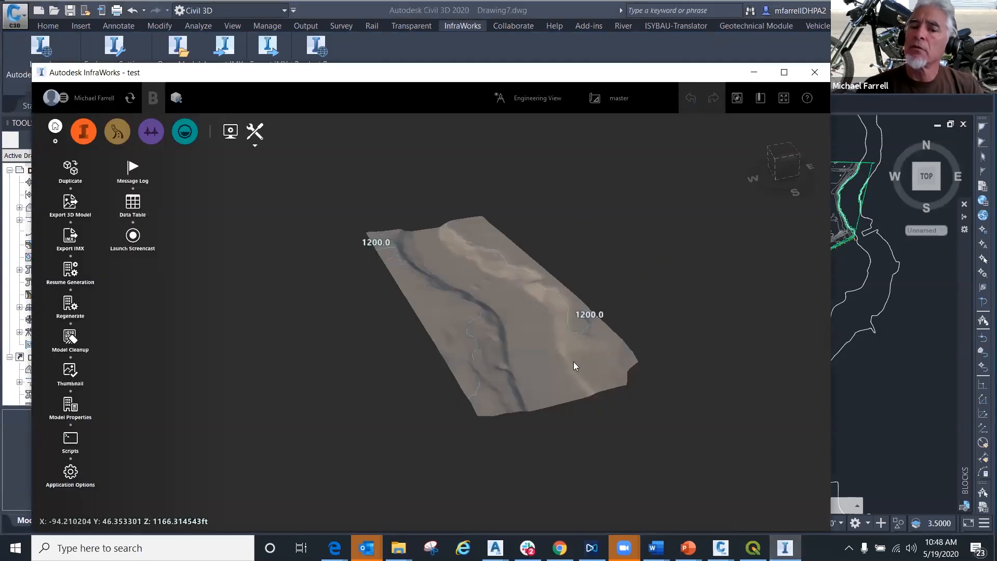
pyautogui.scroll(1, 568, 341)
pyautogui.scroll(5, 568, 342)
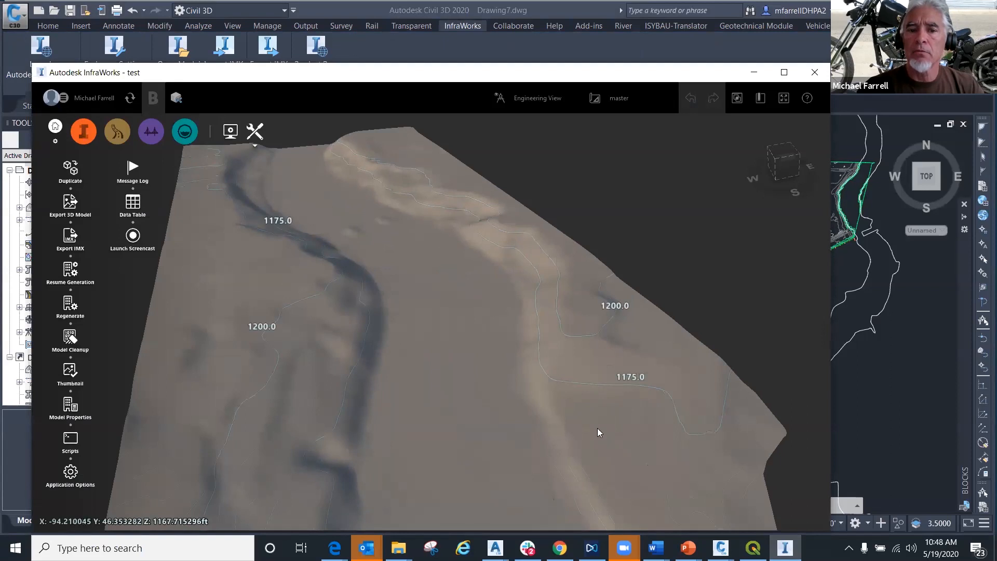
pyautogui.click(754, 73)
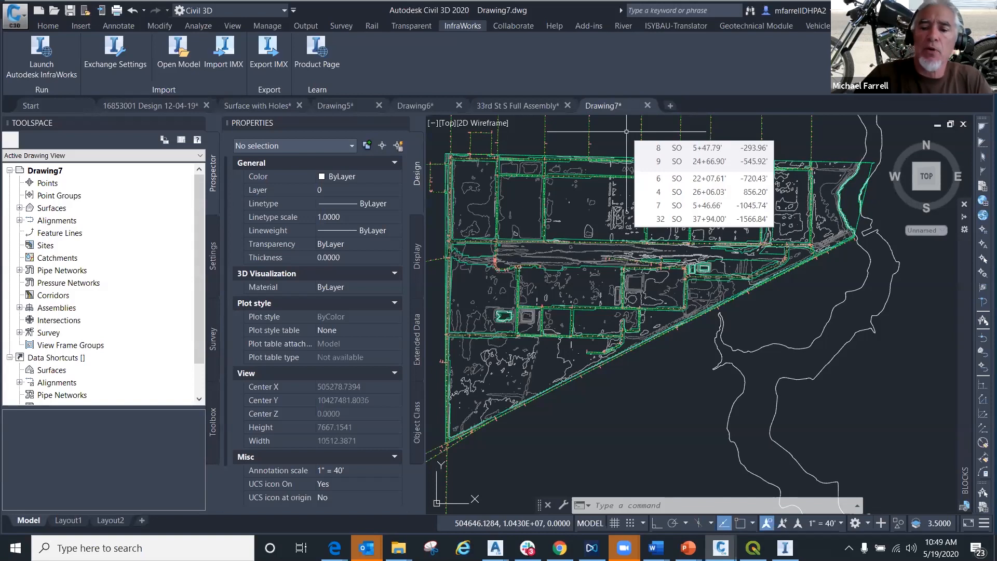
# - Switch back to InfraWorks and show the entire river terrain in plan view from the top
pyautogui.click(785, 548)
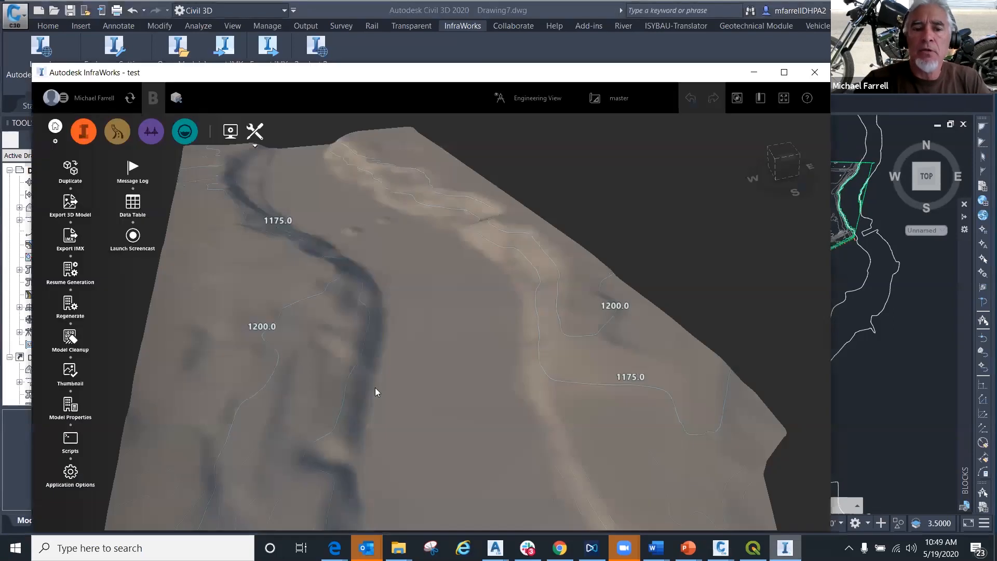
pyautogui.click(789, 148)
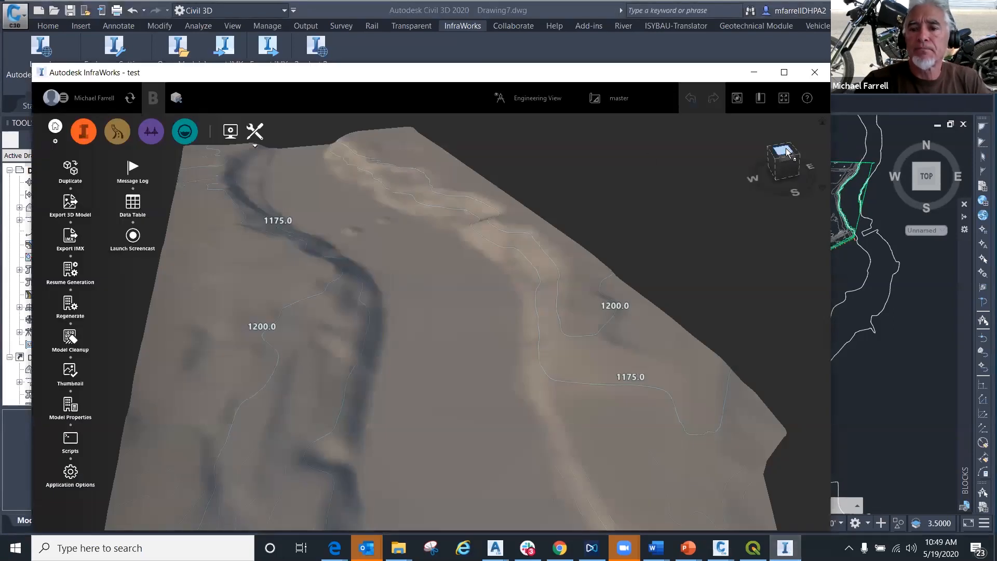
pyautogui.scroll(-3, 523, 246)
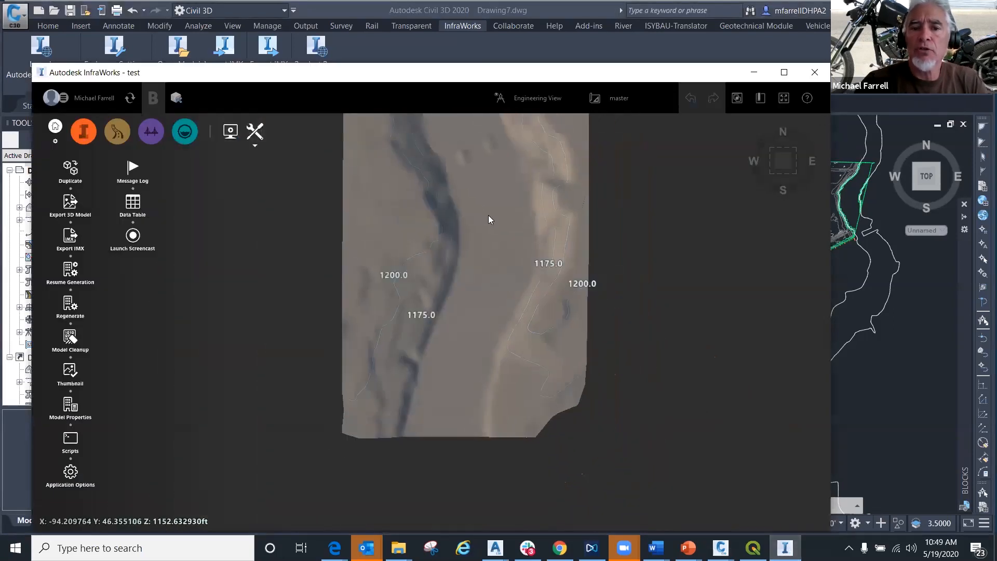
pyautogui.moveTo(467, 189); pyautogui.dragTo(456, 372)
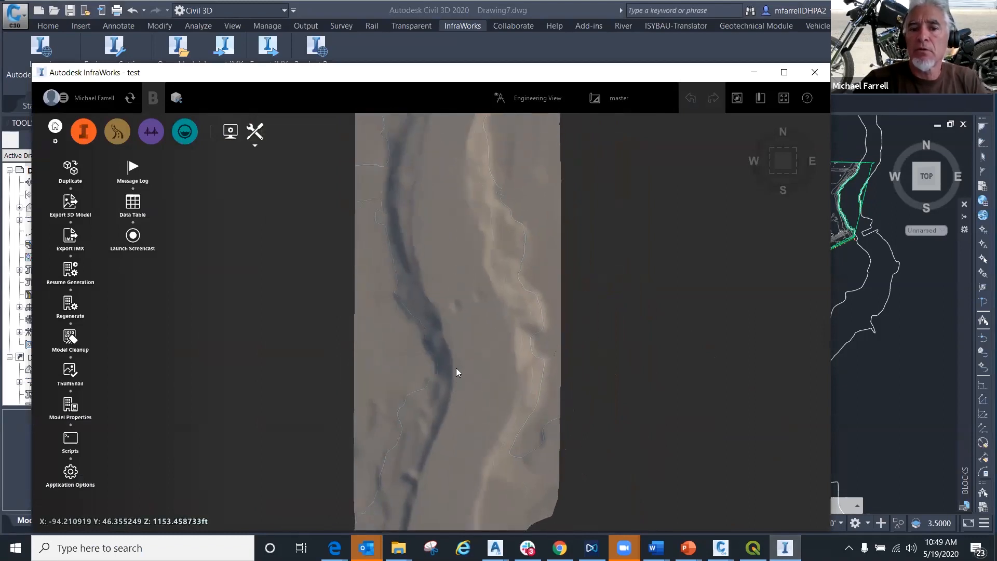
pyautogui.scroll(-2, 456, 369)
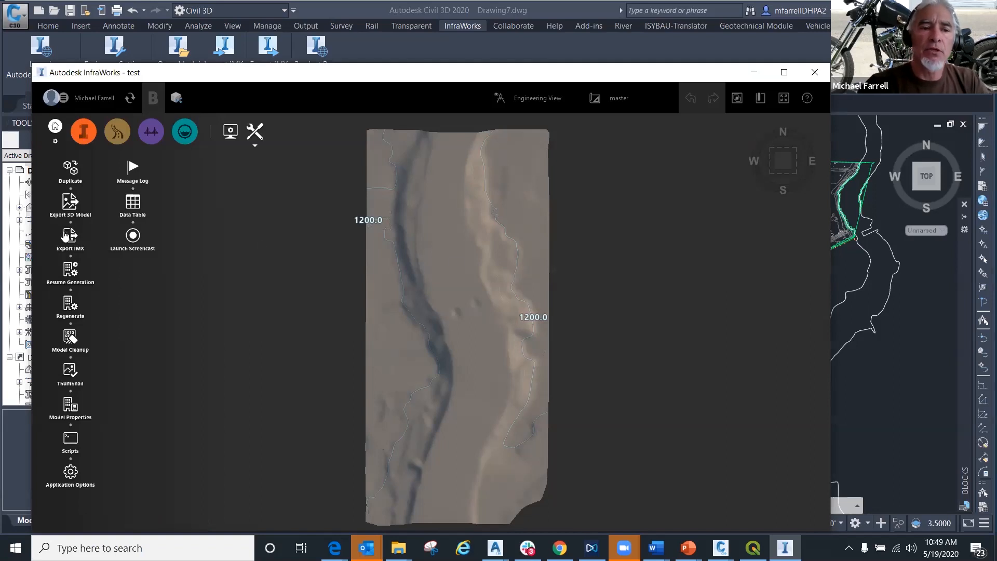
# - Define a bounding-box extent around the southern part of the river terrain for an IMX export, and cancel the export
pyautogui.click(71, 241)
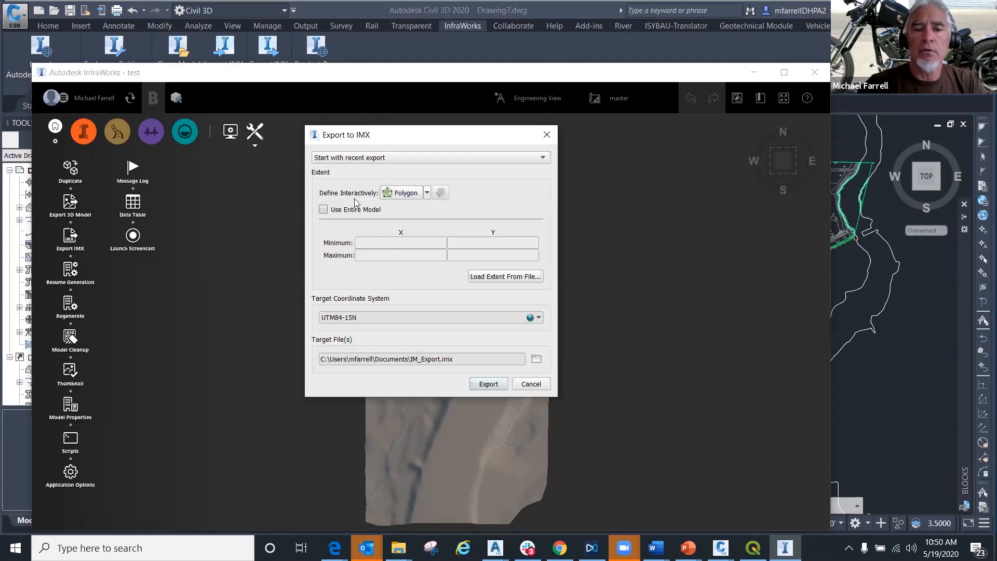
pyautogui.click(427, 193)
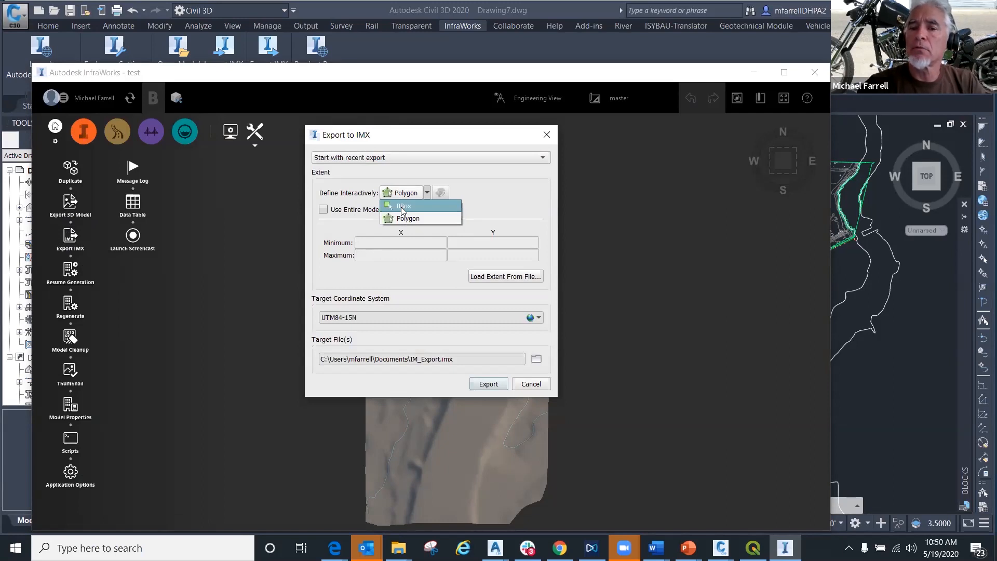
pyautogui.click(402, 208)
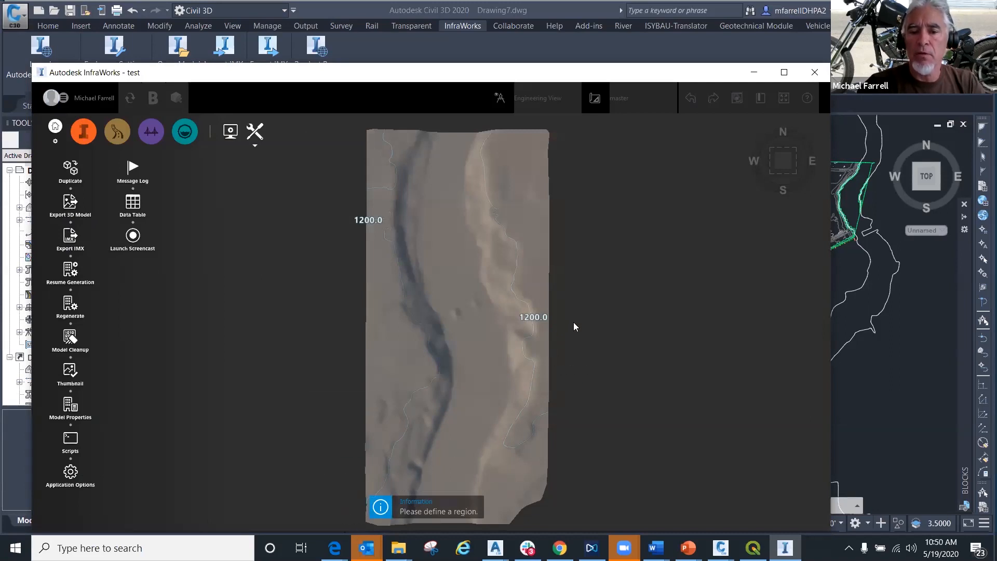
pyautogui.click(548, 320)
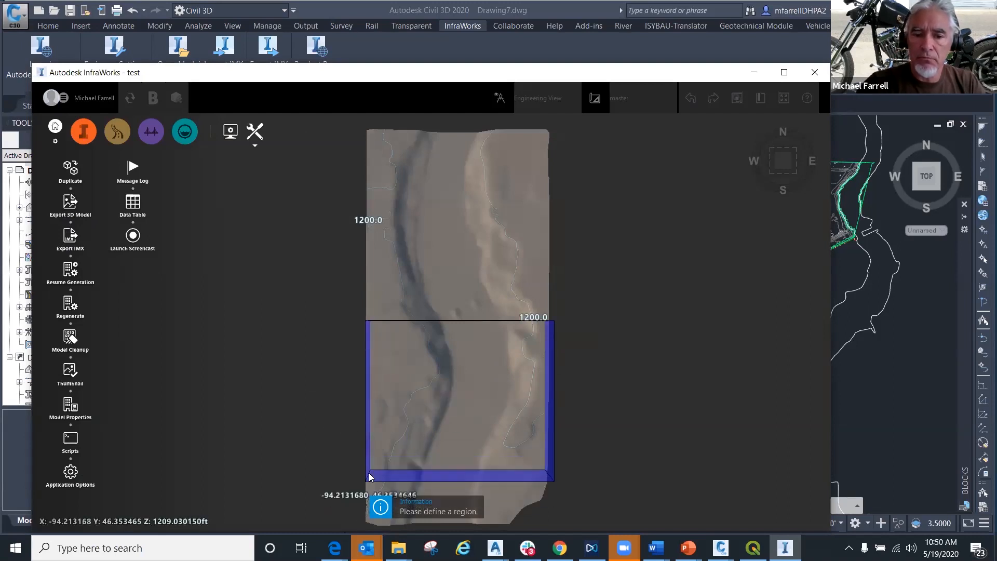
pyautogui.moveTo(385, 391); pyautogui.dragTo(402, 226, button='middle')
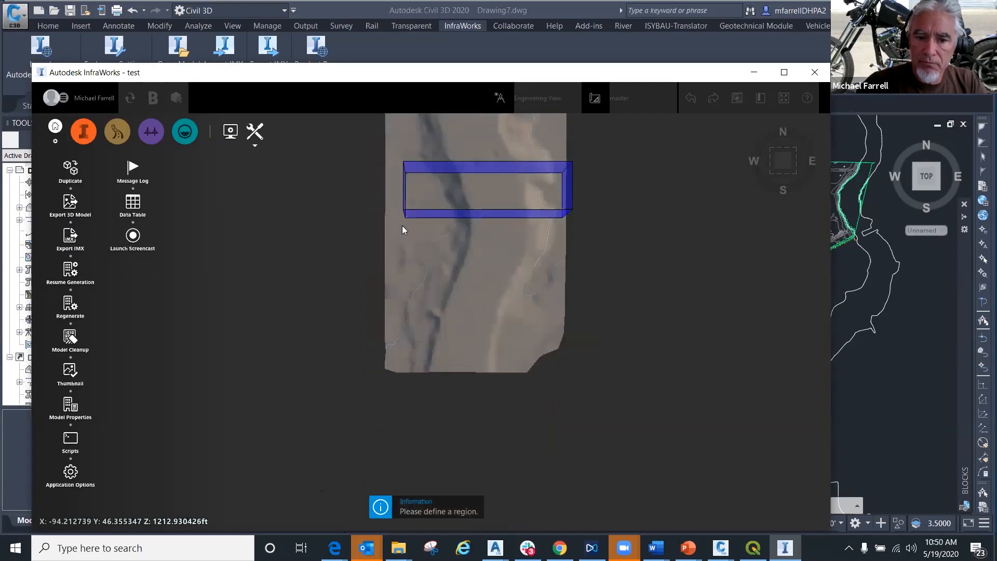
pyautogui.click(384, 370)
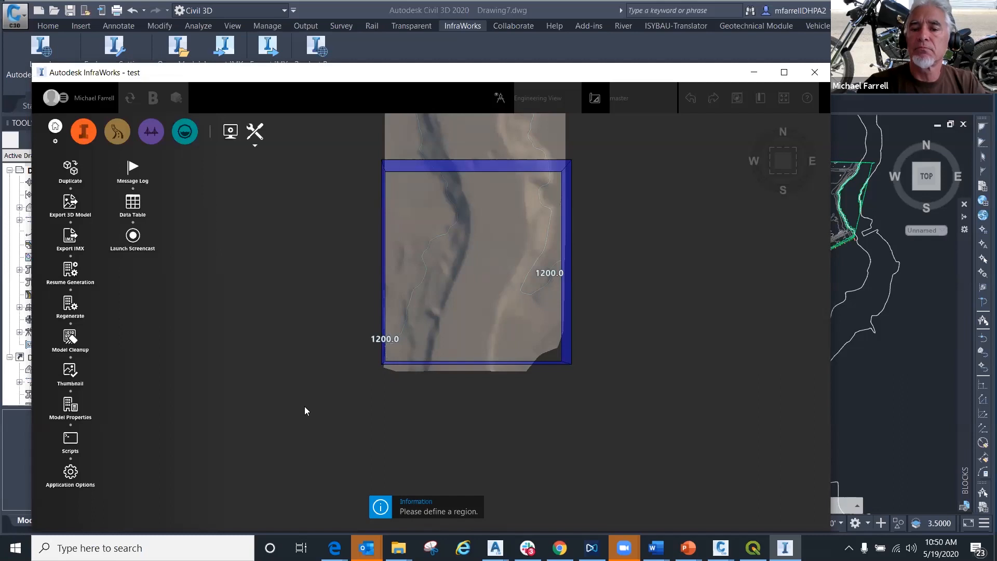
pyautogui.click(387, 369)
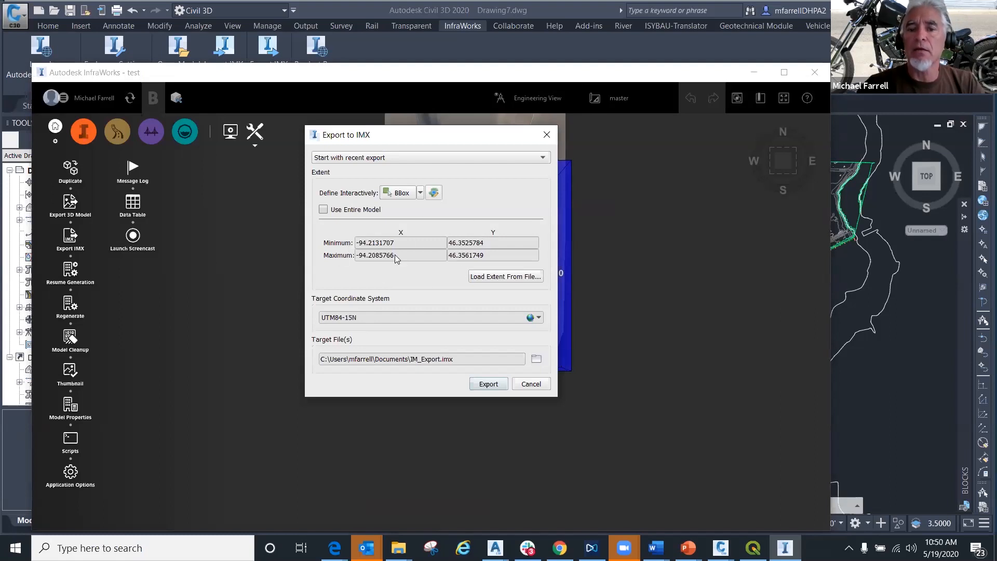
pyautogui.moveTo(379, 135); pyautogui.dragTo(134, 194)
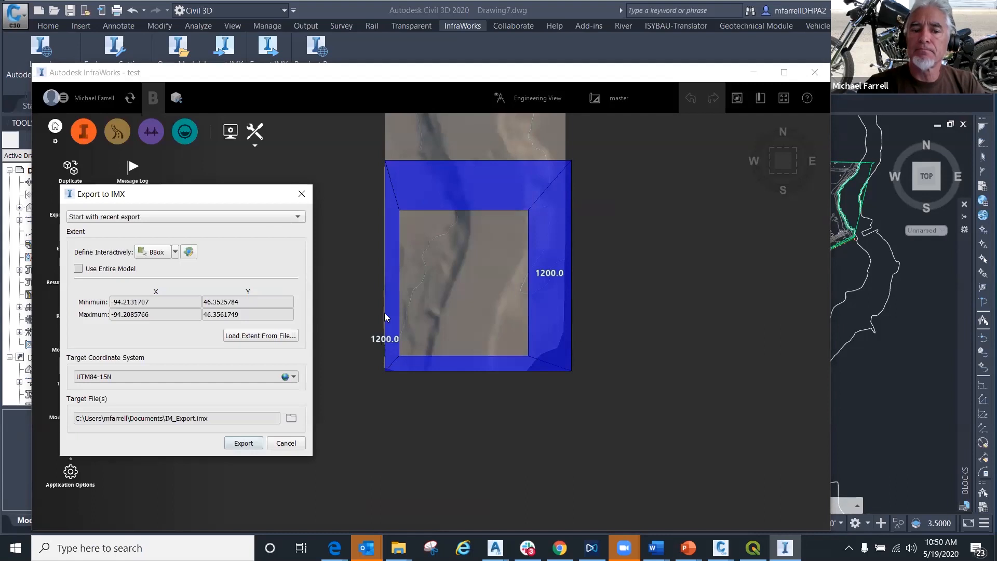
pyautogui.click(287, 443)
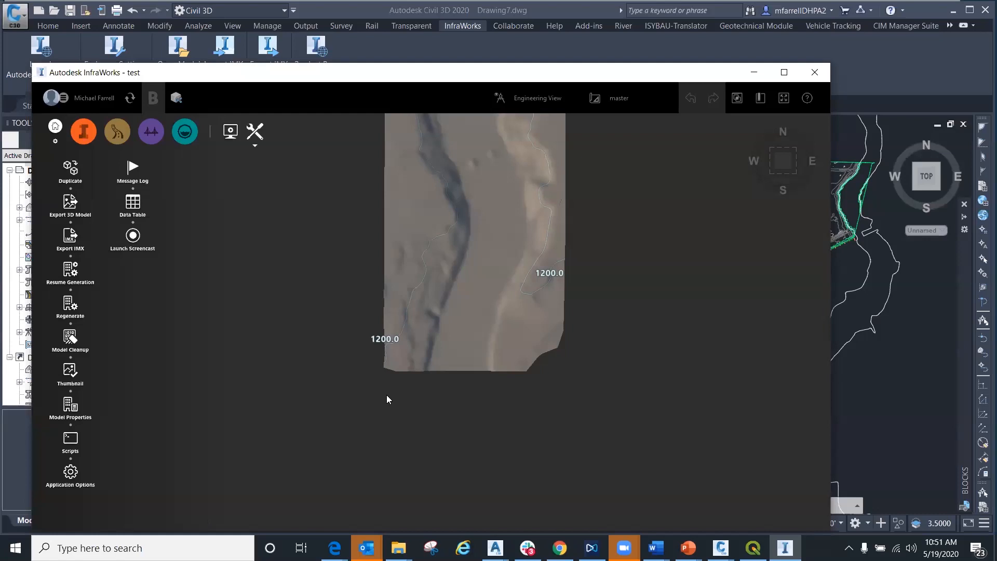
# - Export the entire river model as a single 3D model file, IM_Export.fbx, in the UTM84-15N coordinate system
pyautogui.scroll(5, 438, 229)
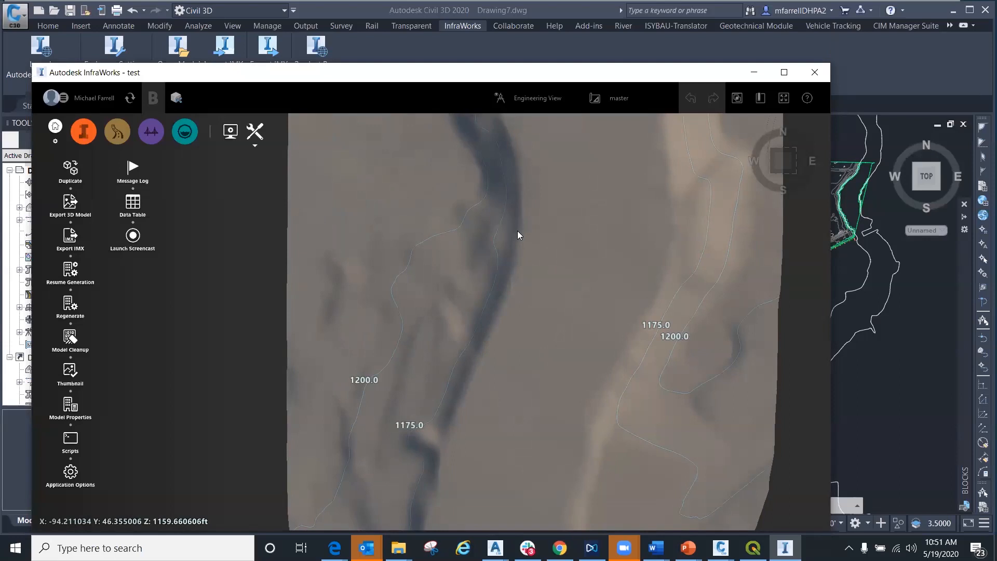
pyautogui.scroll(-2, 517, 230)
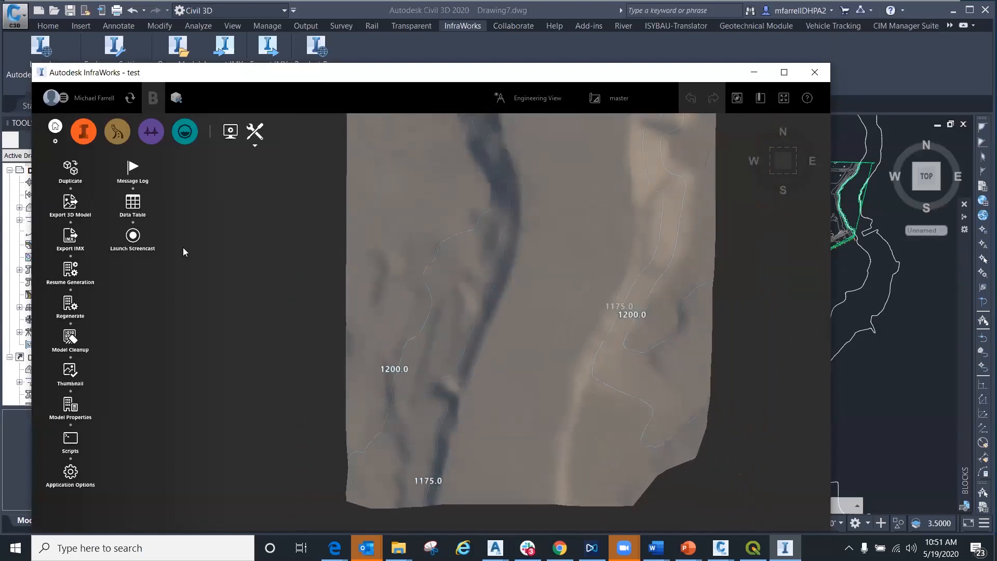
pyautogui.click(76, 210)
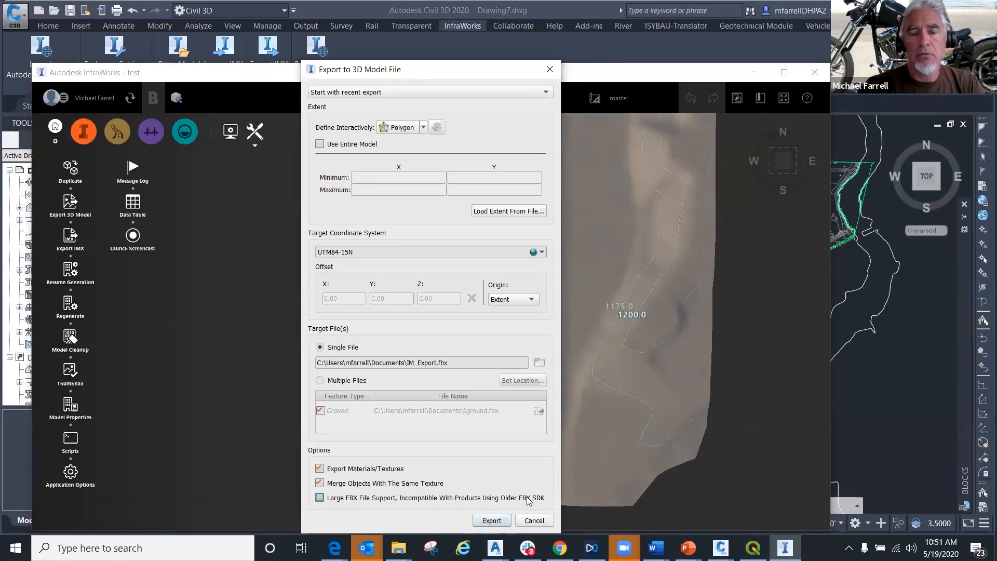
pyautogui.click(499, 520)
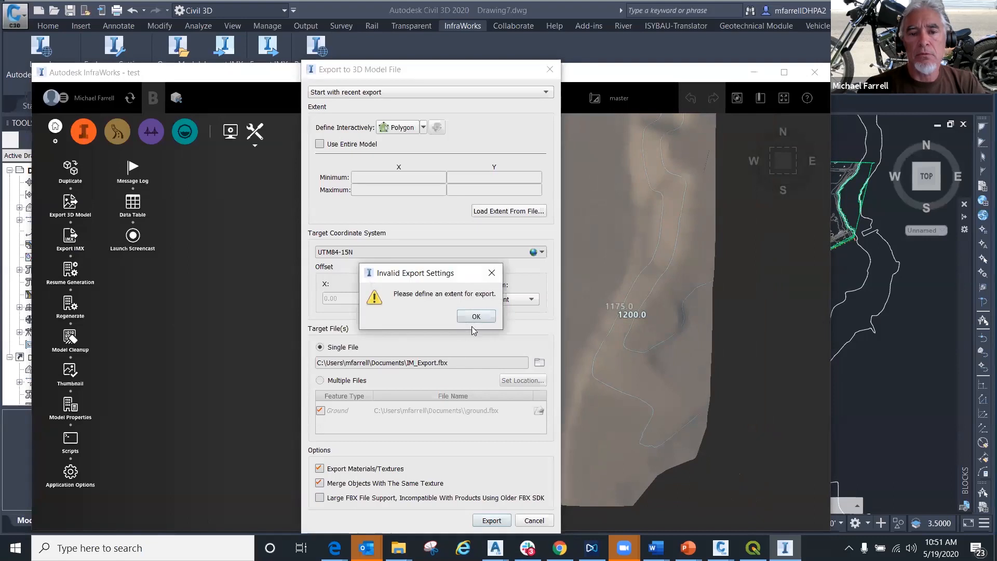
pyautogui.click(476, 317)
pyautogui.click(319, 144)
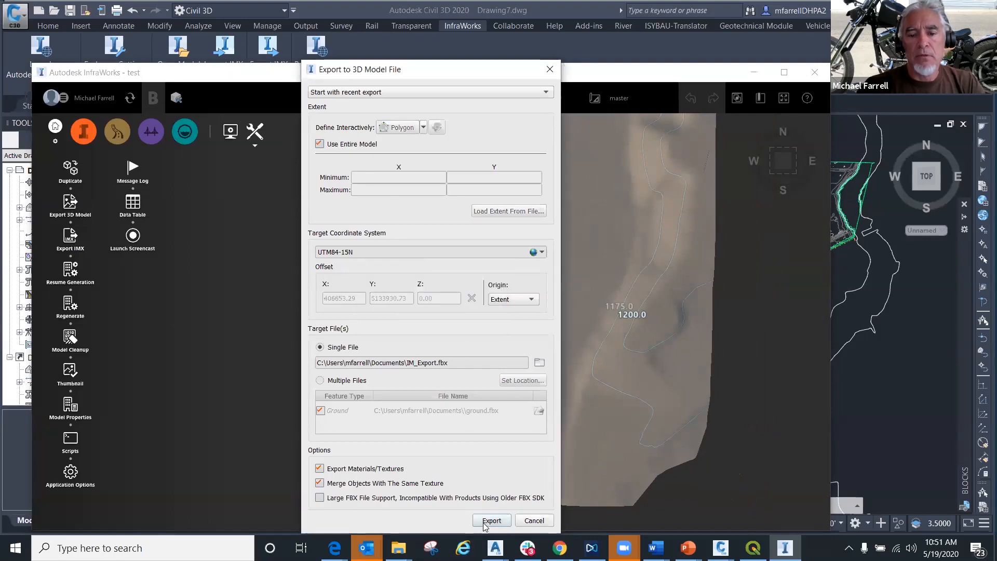
pyautogui.click(491, 520)
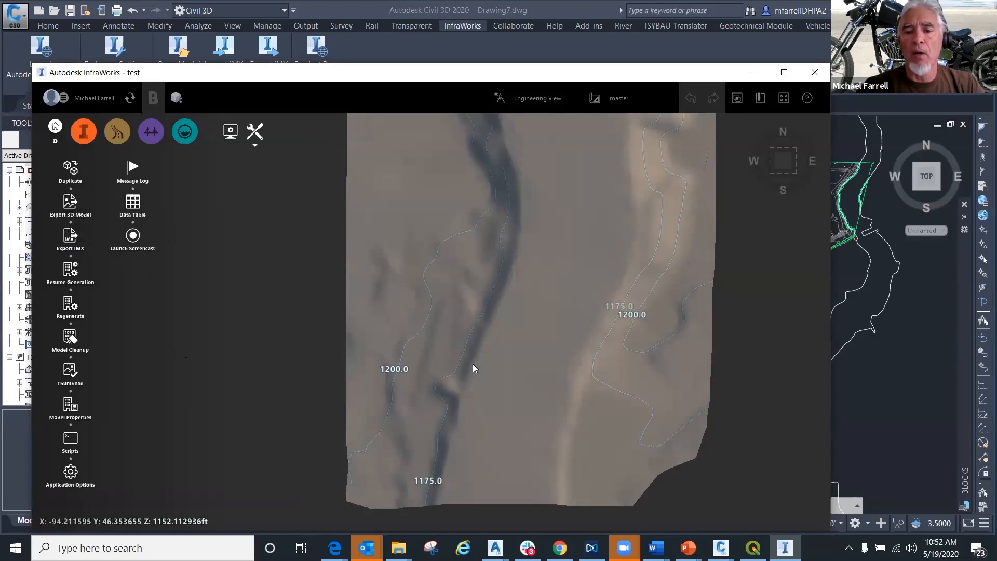
# - View the whole river terrain, switch to Civil 3D and identify the contour surface in Drawing6
pyautogui.scroll(-5, 473, 363)
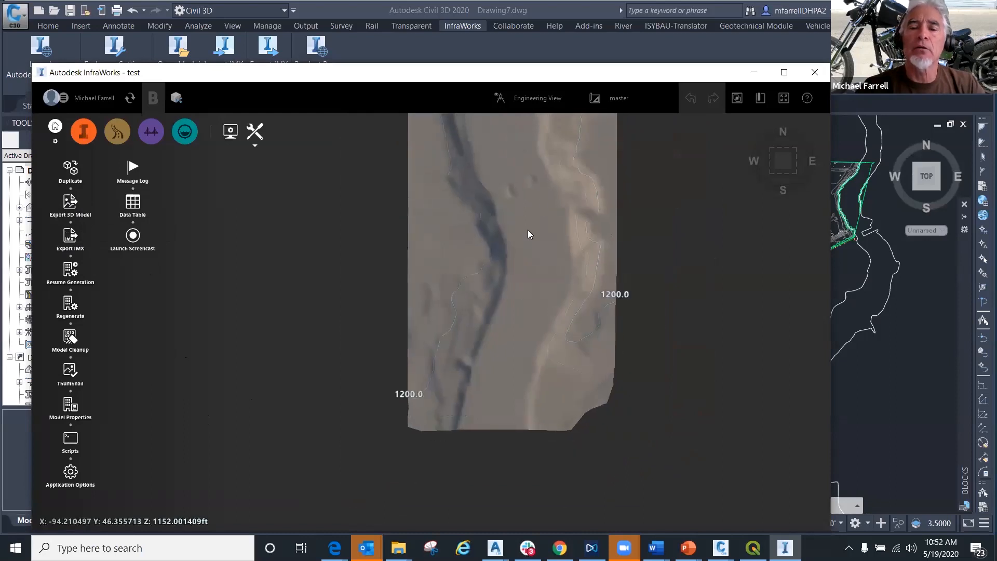
pyautogui.scroll(-3, 473, 342)
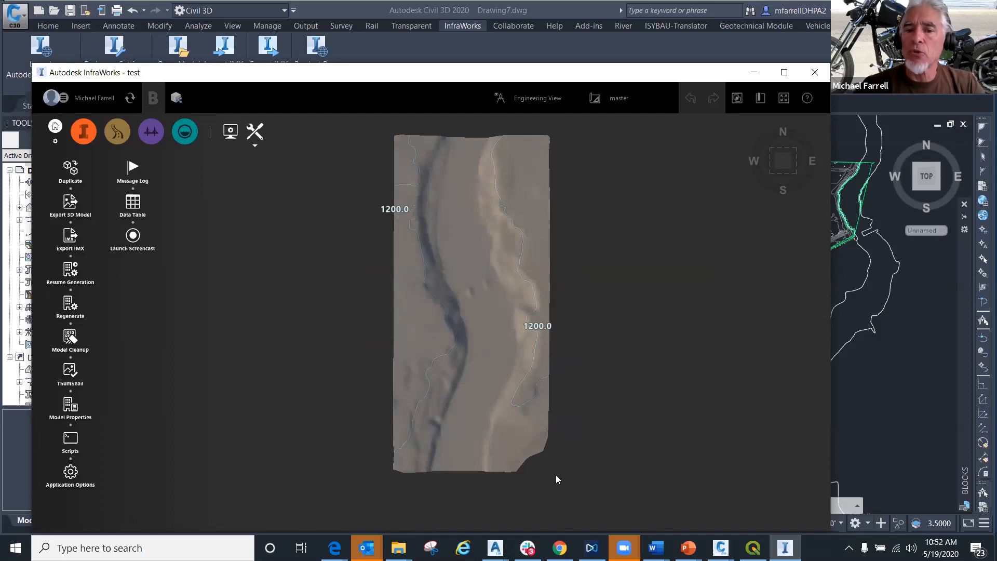
pyautogui.click(840, 282)
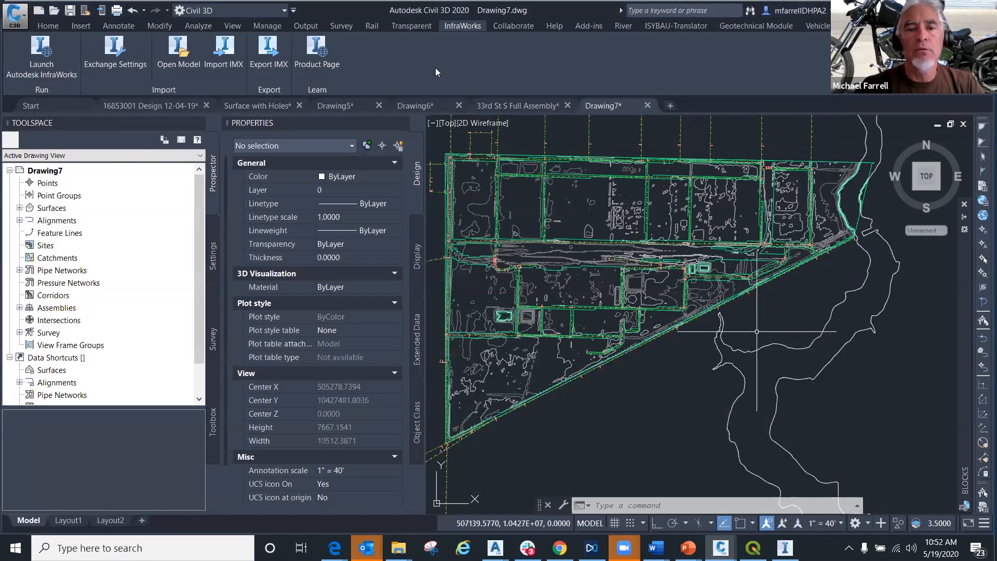
pyautogui.click(426, 106)
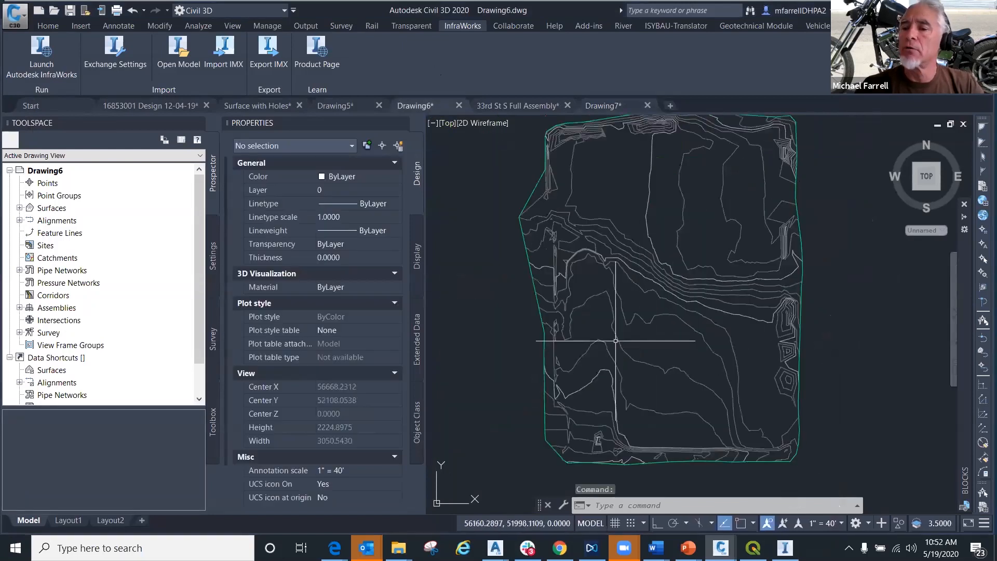
pyautogui.moveTo(631, 302)
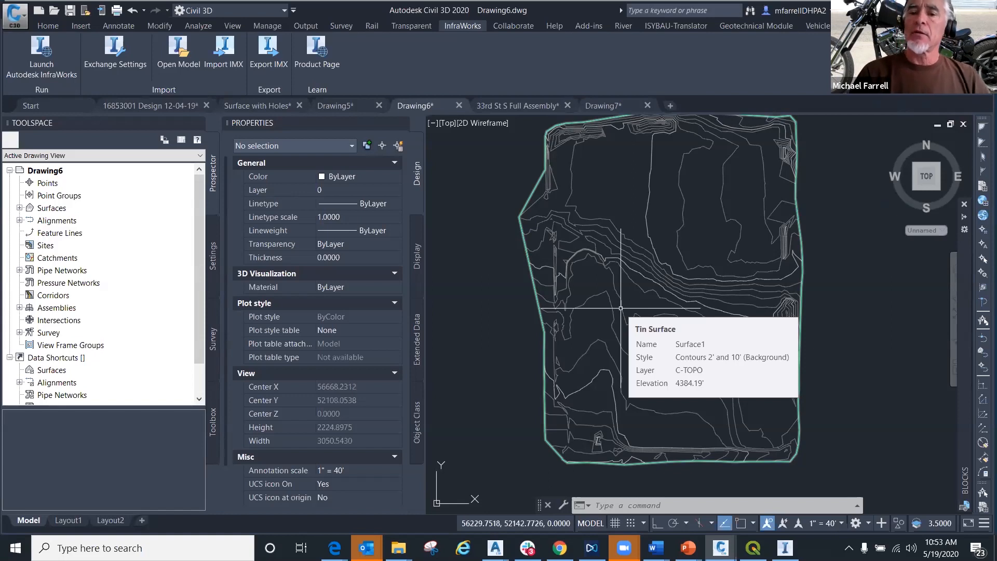
# - Look at InfraWorks once more and minimize it, reviewing the surface creation and InfraWorks import commands in Civil 3D's Drawing6
pyautogui.click(785, 548)
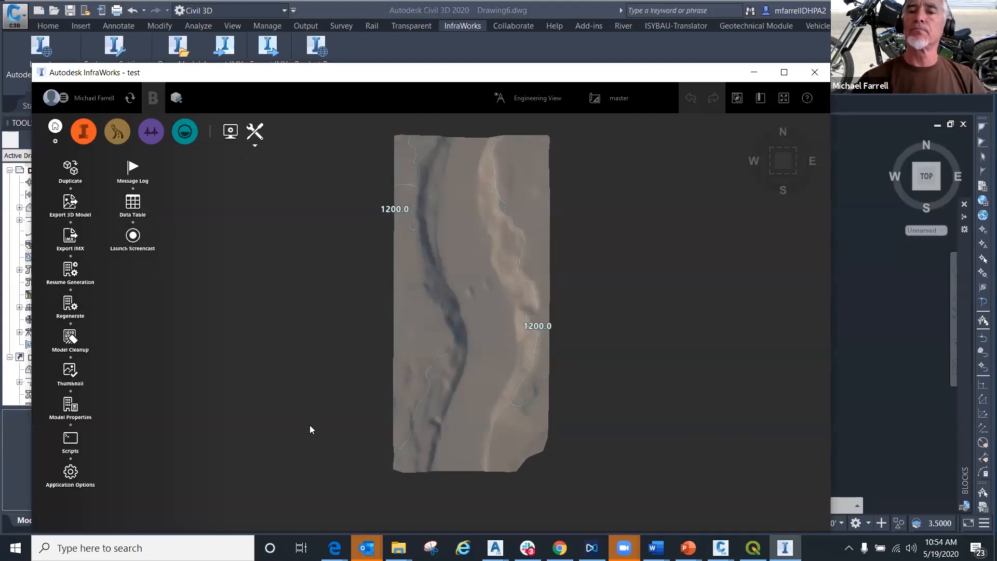
pyautogui.click(754, 72)
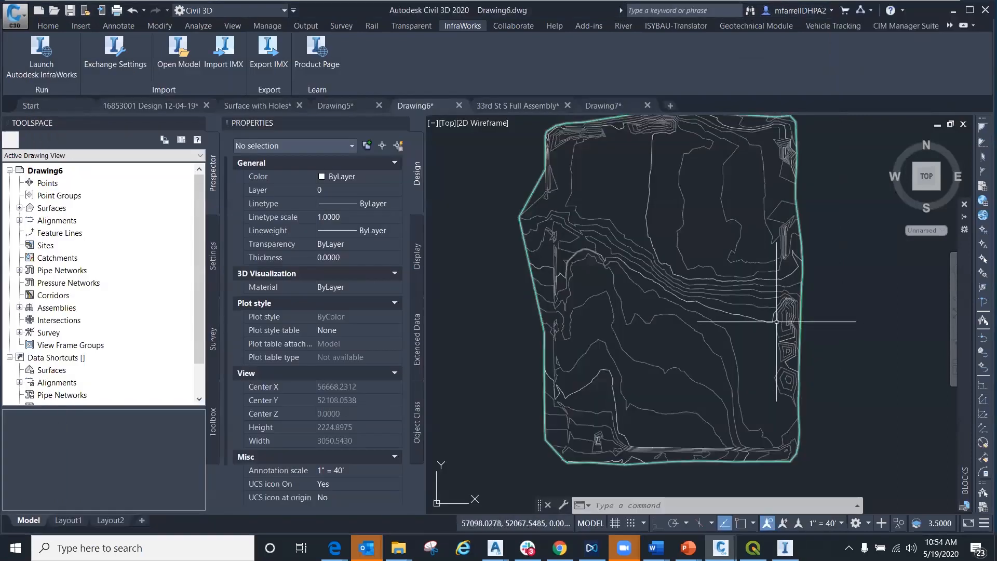
pyautogui.click(46, 27)
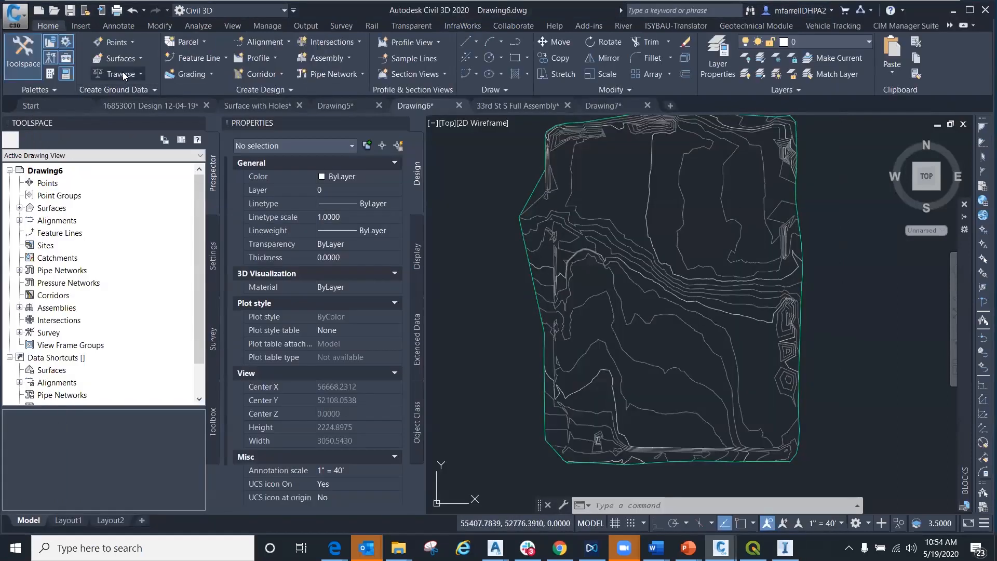
pyautogui.click(133, 60)
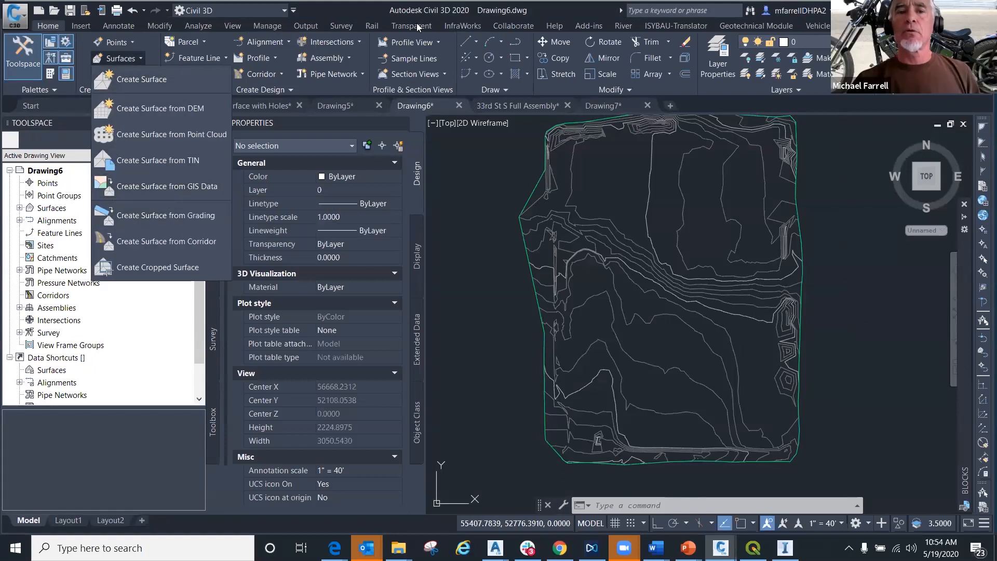
pyautogui.click(456, 26)
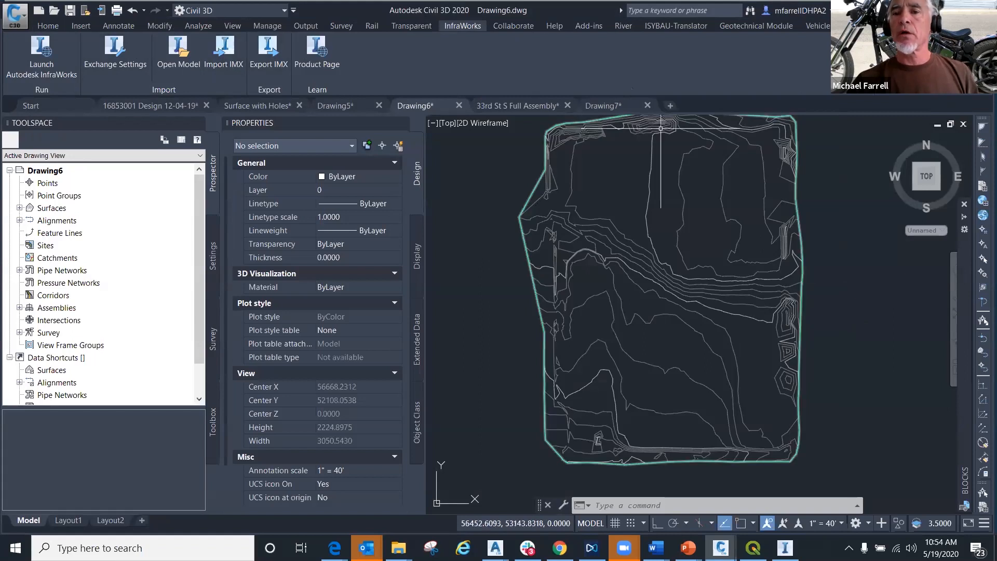
pyautogui.scroll(-2, 603, 190)
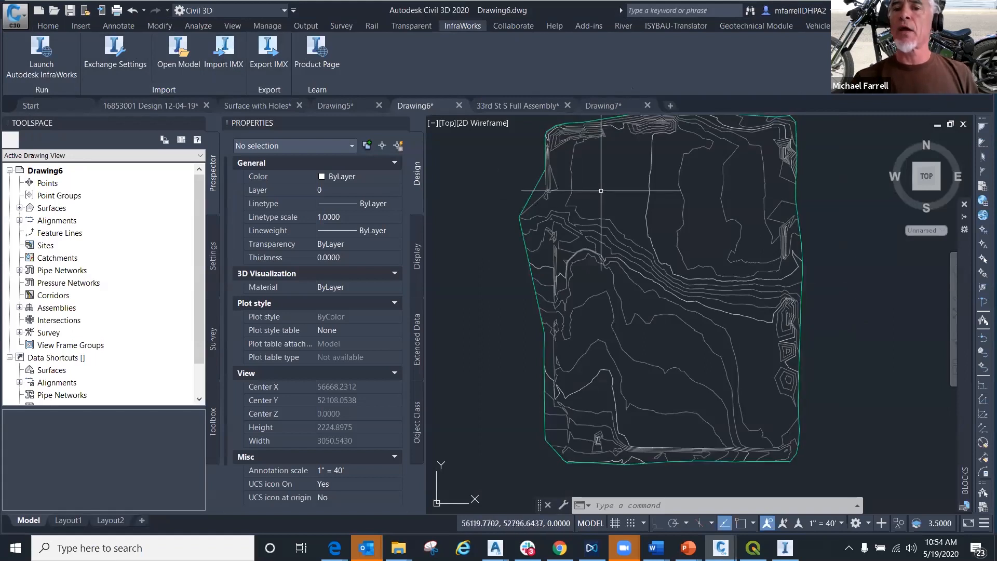
pyautogui.moveTo(602, 190); pyautogui.dragTo(593, 223, button='middle')
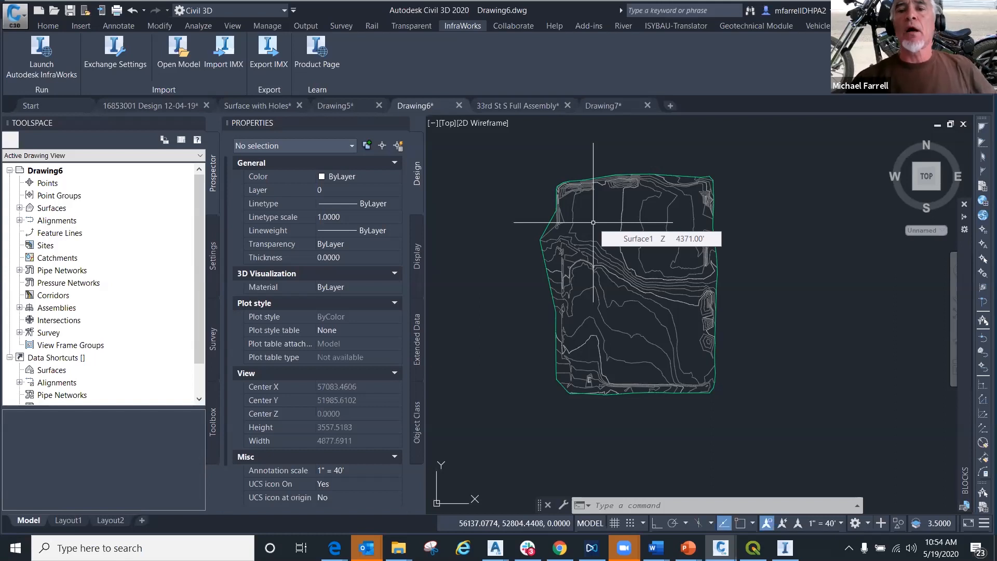
# - Create a new blank drawing, look through the other open drawings including Drawing7, and return to the blank one
pyautogui.click(671, 107)
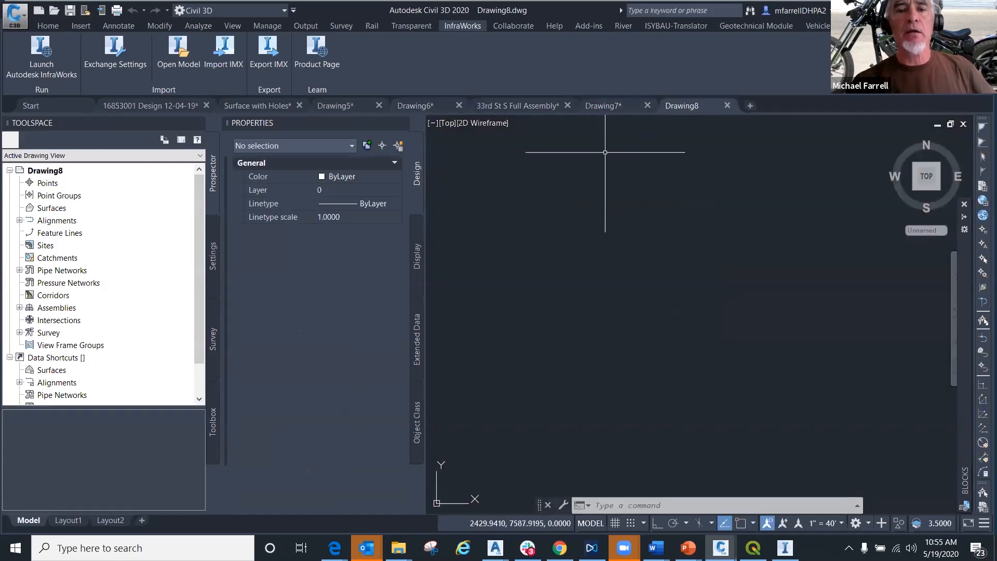
pyautogui.click(410, 109)
pyautogui.click(506, 106)
pyautogui.click(603, 106)
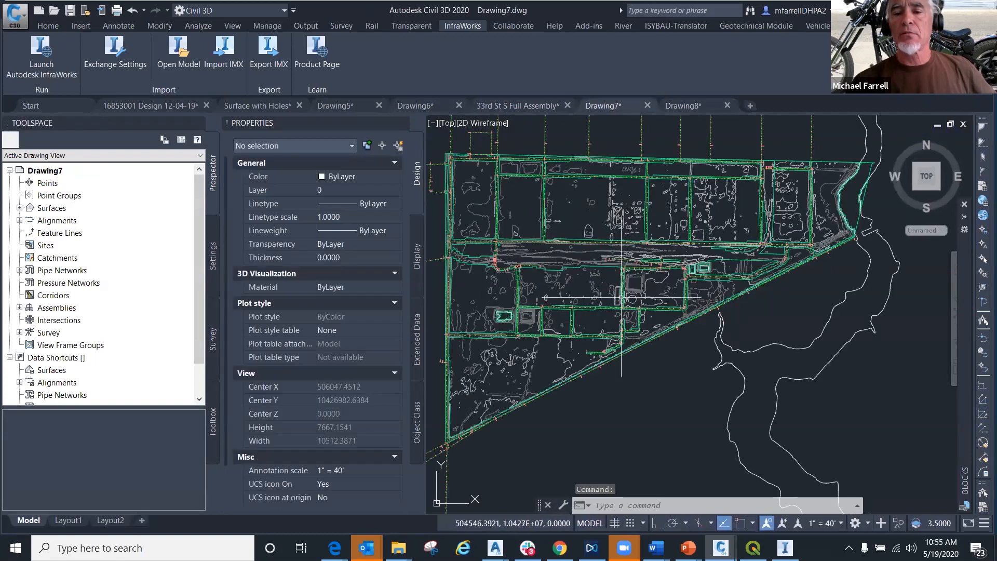
pyautogui.click(685, 107)
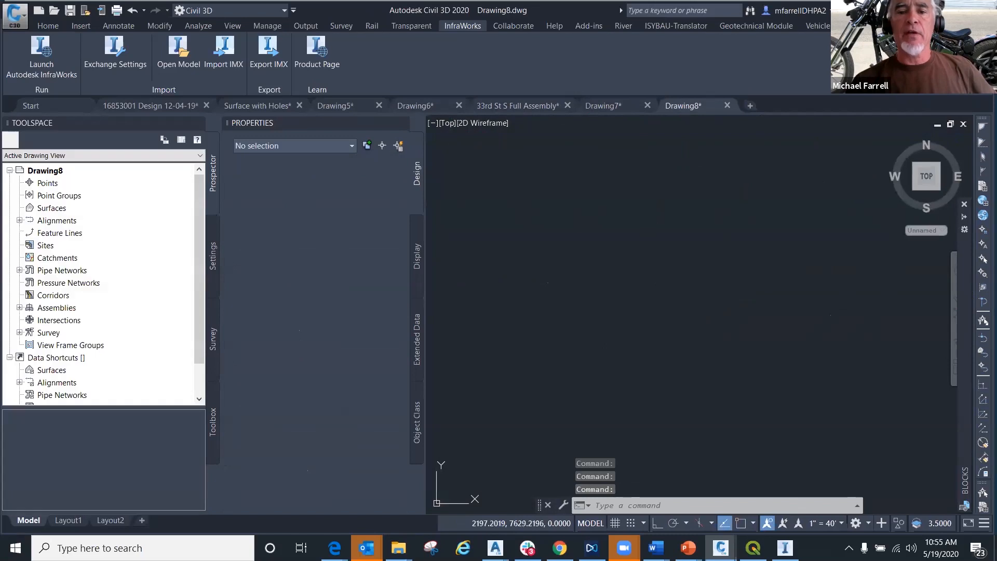
# - Start creating a surface from GIS data with SHP as the data source type and browse for the shapefile
pyautogui.click(55, 26)
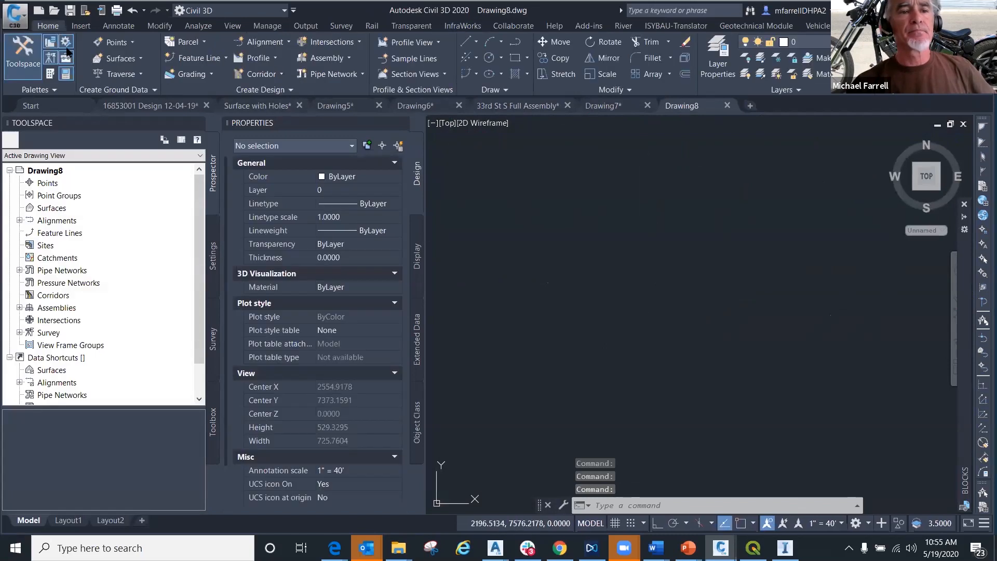
pyautogui.click(120, 58)
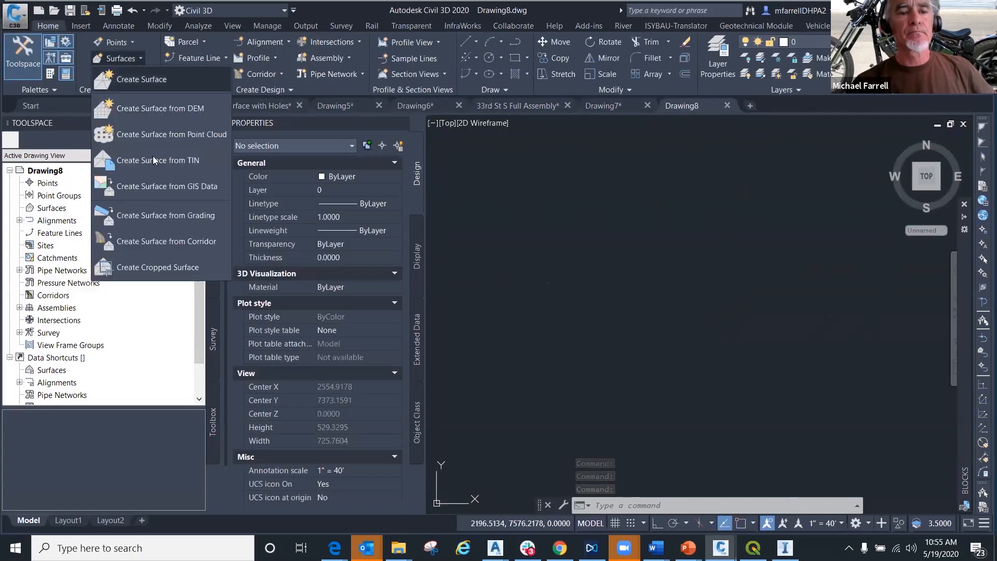
pyautogui.click(166, 187)
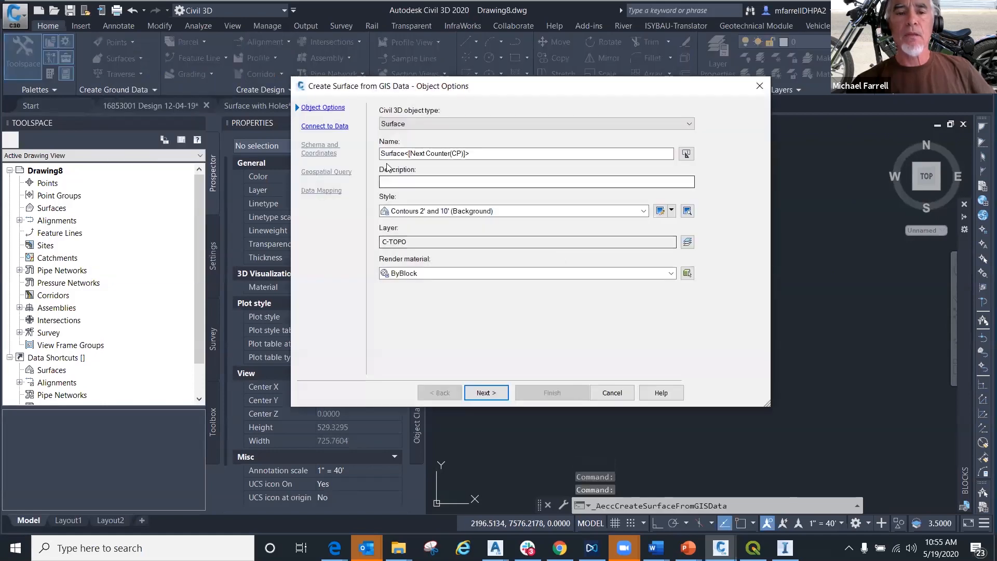
pyautogui.click(325, 126)
pyautogui.click(396, 150)
pyautogui.click(674, 194)
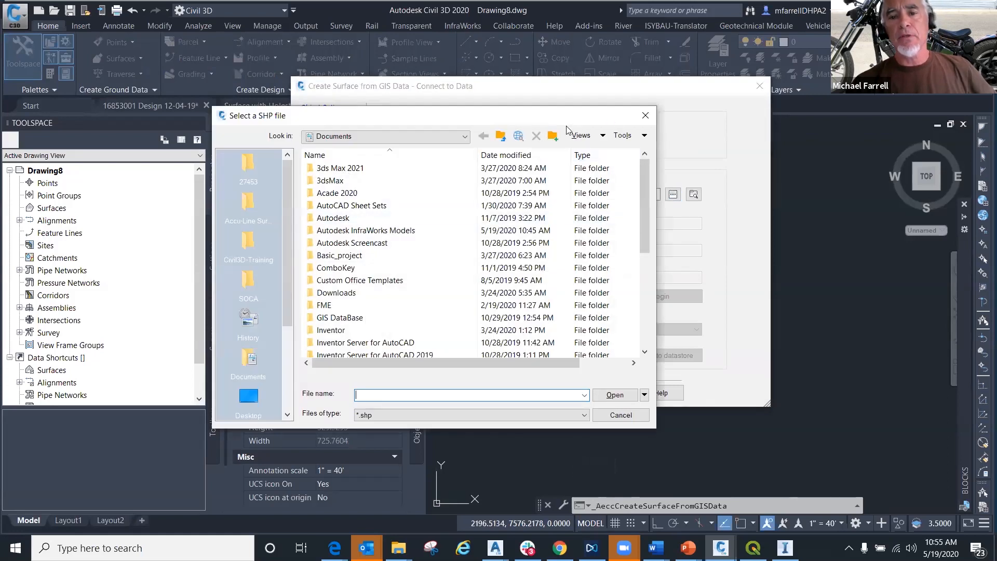
# - Reposition the shapefile selection dialog and browse from Documents to the Downloads folder
pyautogui.moveTo(608, 114); pyautogui.dragTo(410, 228)
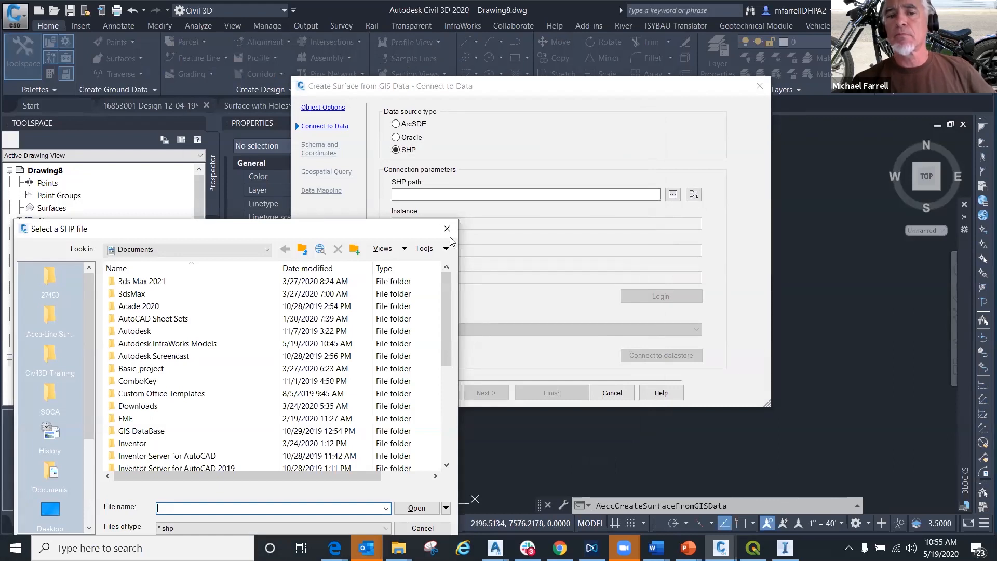
pyautogui.moveTo(422, 230); pyautogui.dragTo(462, 141)
pyautogui.scroll(-5, 205, 358)
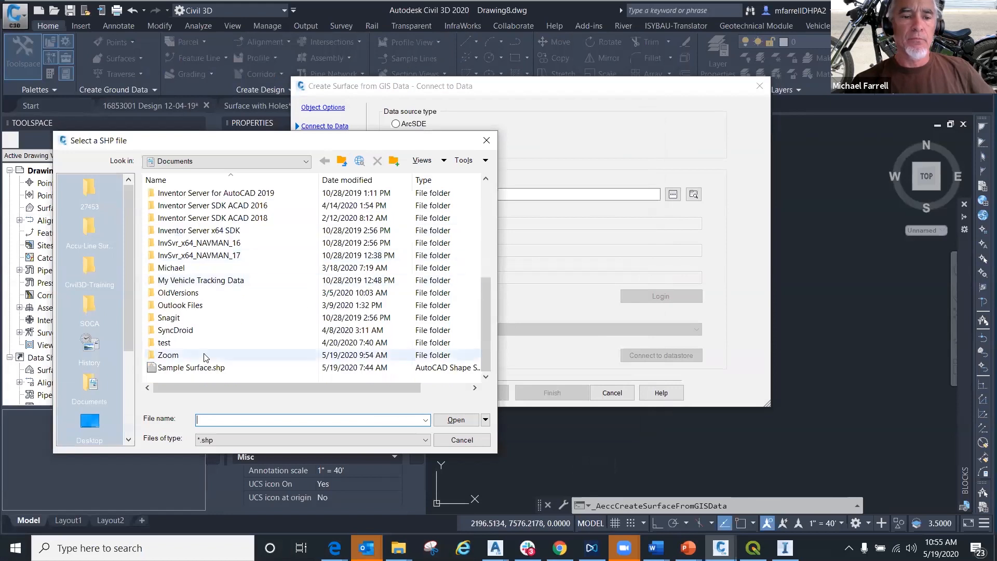
pyautogui.click(342, 161)
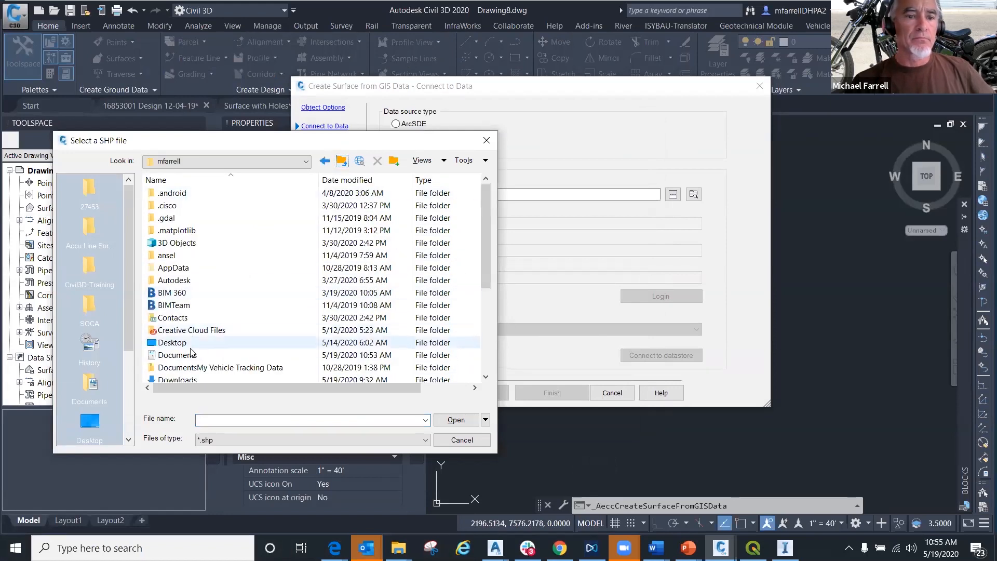
pyautogui.scroll(-1, 187, 349)
pyautogui.click(183, 347)
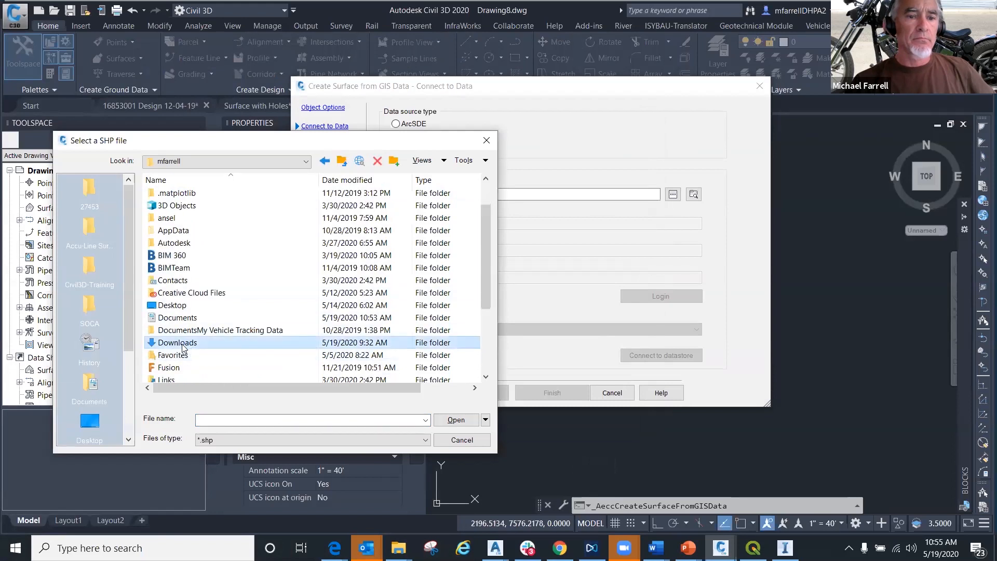
pyautogui.doubleClick(183, 347)
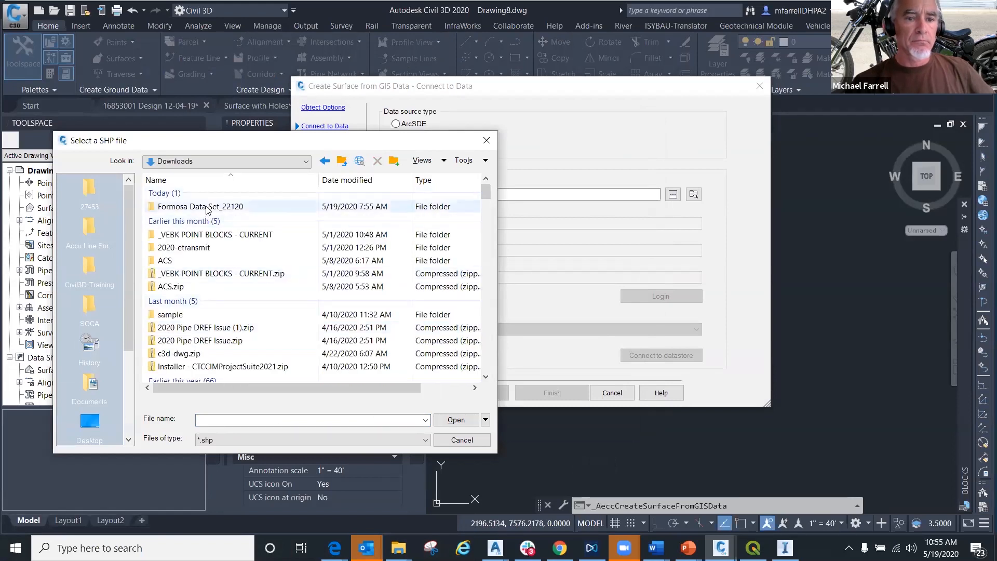
# - Choose Formosa_Contours_UTM83-16.shp from the Formosa Data Set_22120 folder in Downloads as the SHP source
pyautogui.scroll(-15, 206, 210)
pyautogui.scroll(-10, 251, 284)
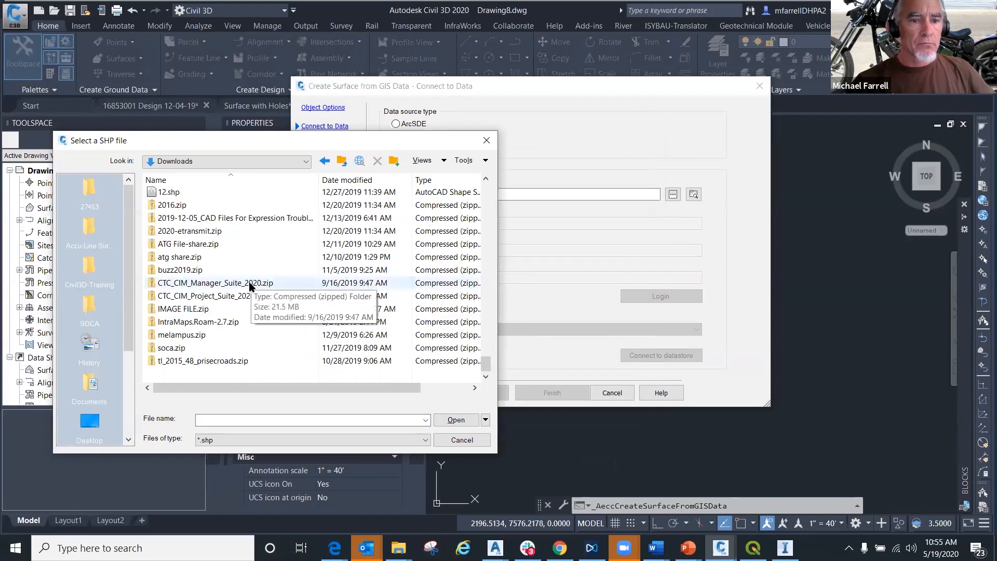
pyautogui.scroll(2, 249, 286)
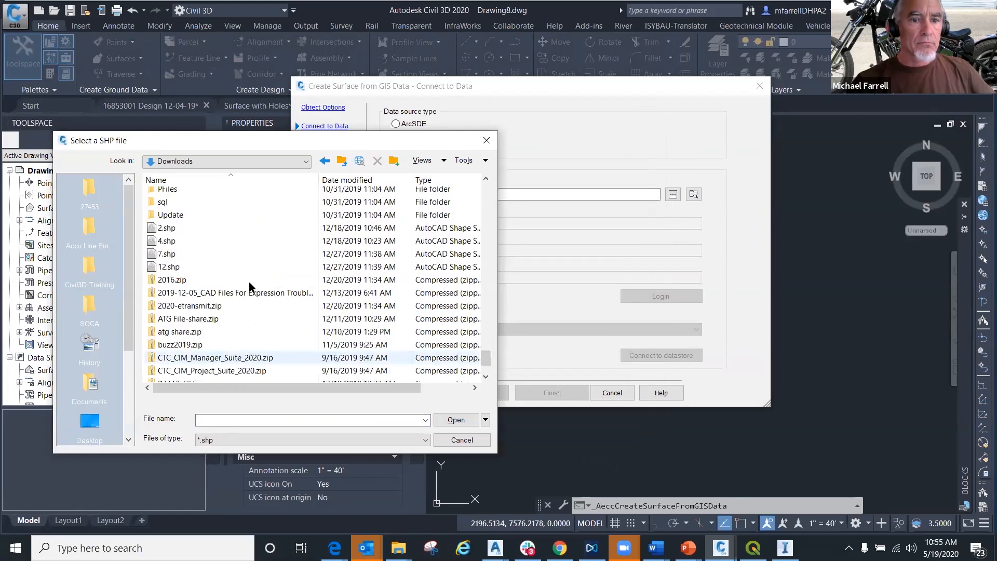
pyautogui.scroll(6, 249, 285)
pyautogui.scroll(-10, 249, 285)
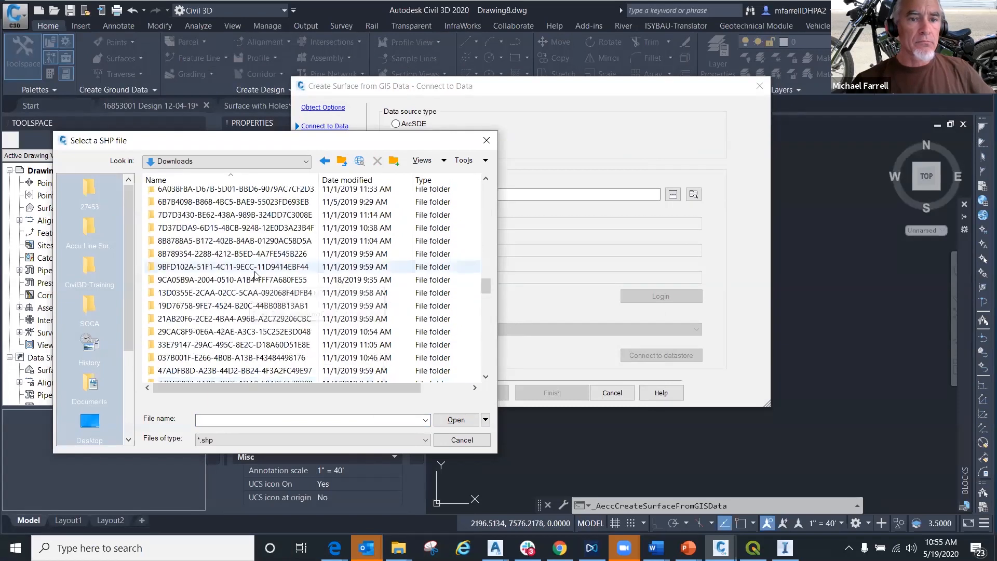
pyautogui.scroll(3, 249, 277)
pyautogui.scroll(8, 249, 276)
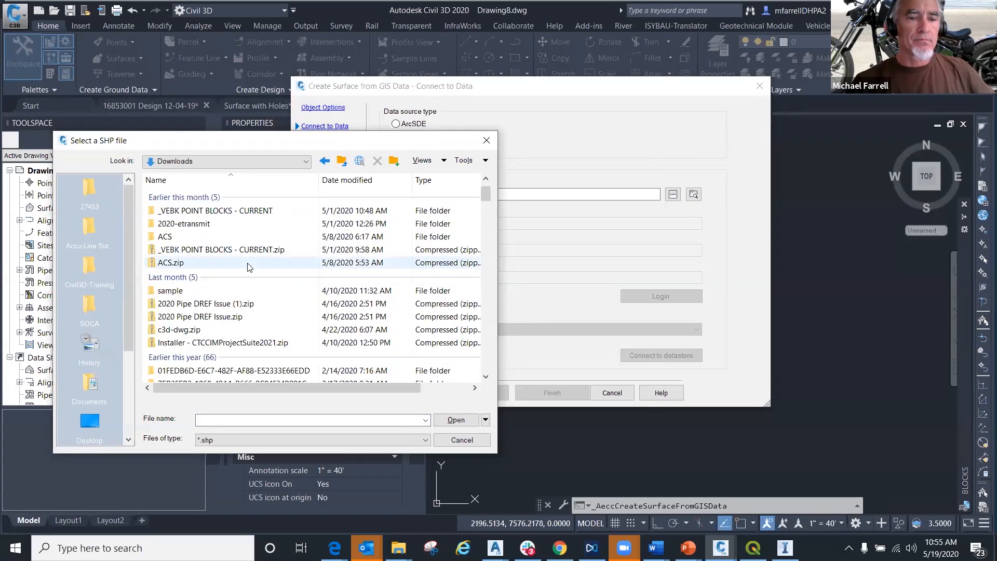
pyautogui.doubleClick(196, 208)
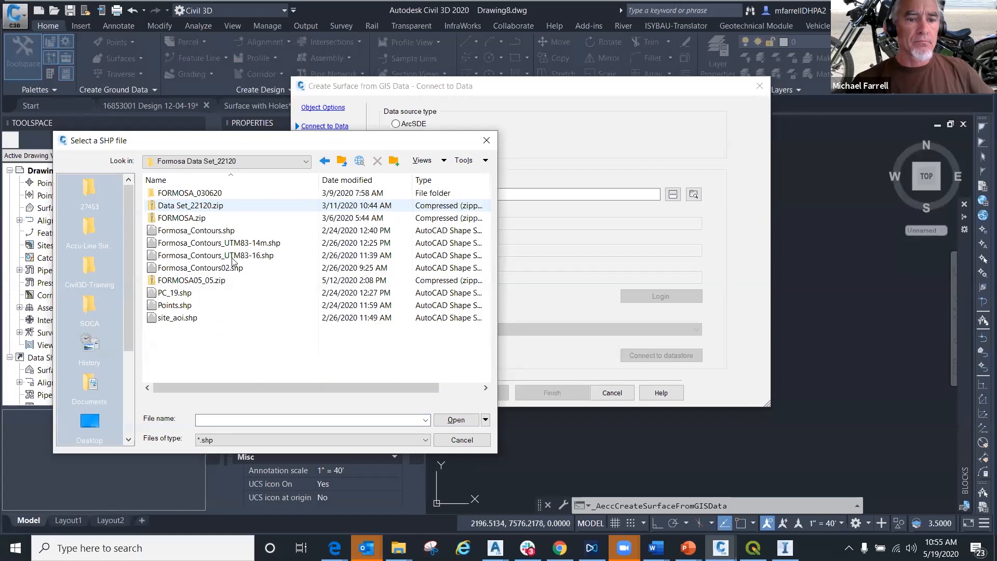
pyautogui.click(205, 256)
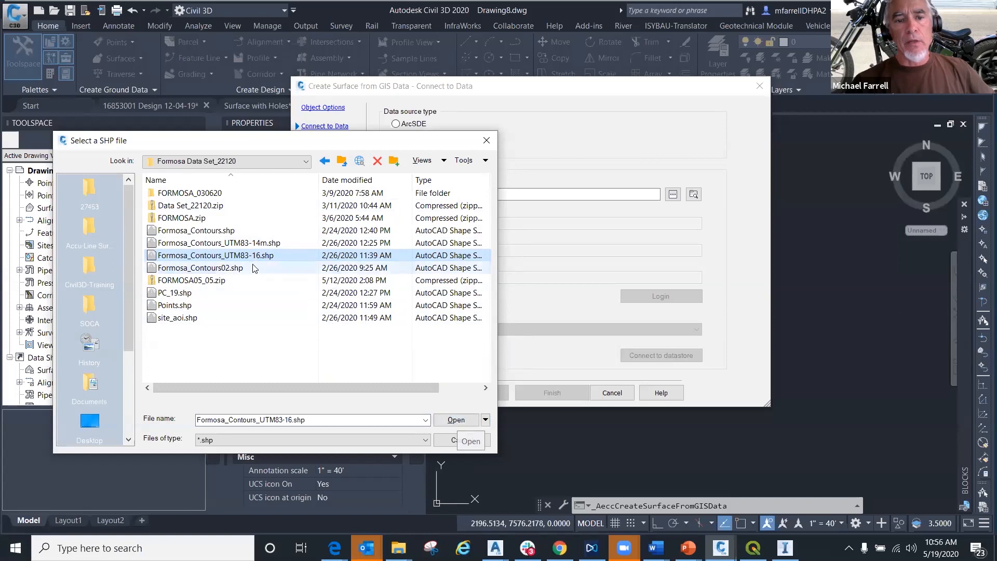
pyautogui.moveTo(266, 260)
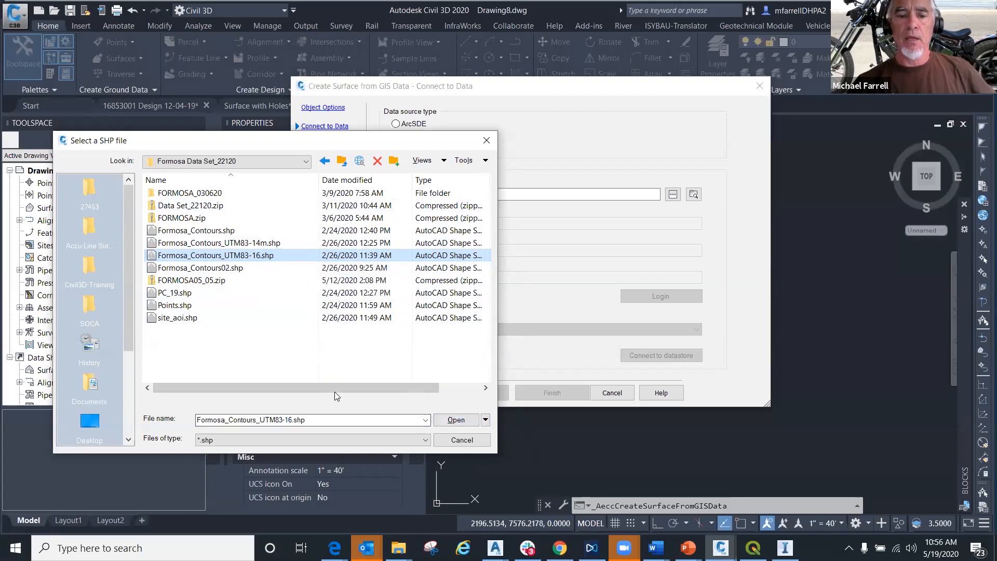
pyautogui.moveTo(334, 388); pyautogui.dragTo(420, 391)
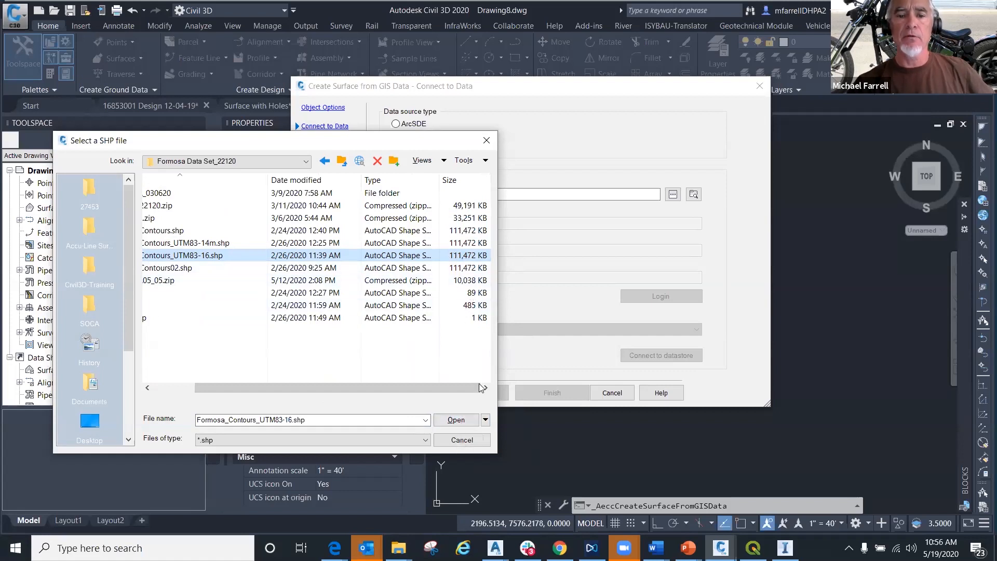
pyautogui.click(459, 420)
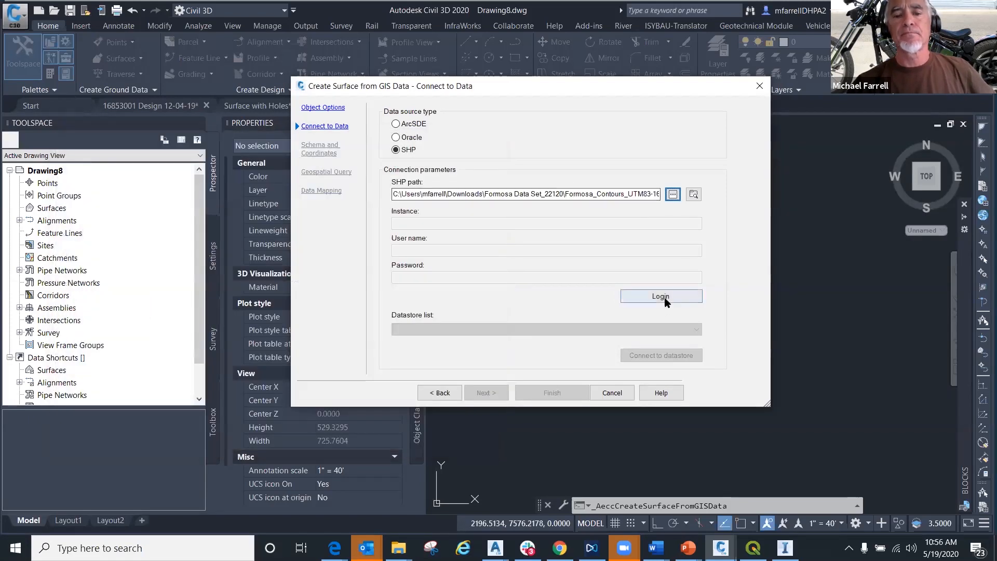
# - Connect to the shapefile and include its Formosa_Contours_UTM83-16 feature class, keeping the Default schema
pyautogui.click(655, 296)
pyautogui.click(384, 166)
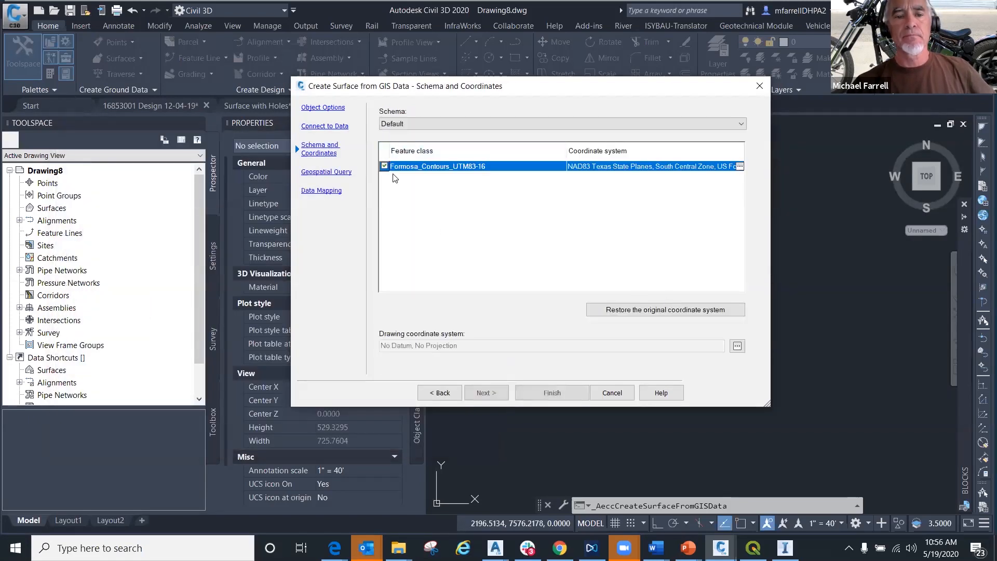
pyautogui.click(497, 394)
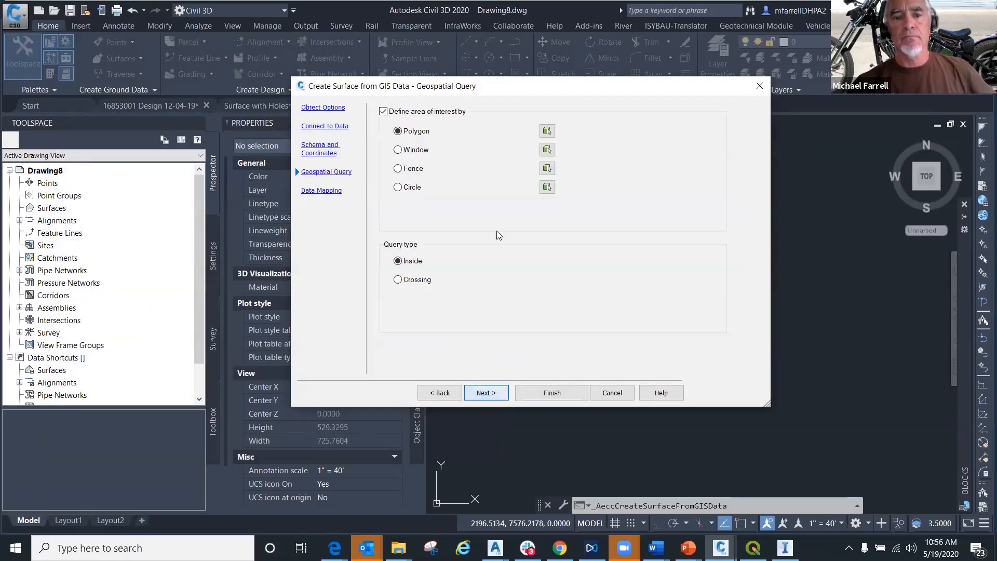
# - Turn off the area-of-interest limit and create the surface with the ELEVATION field mapped to Elevation
pyautogui.click(383, 112)
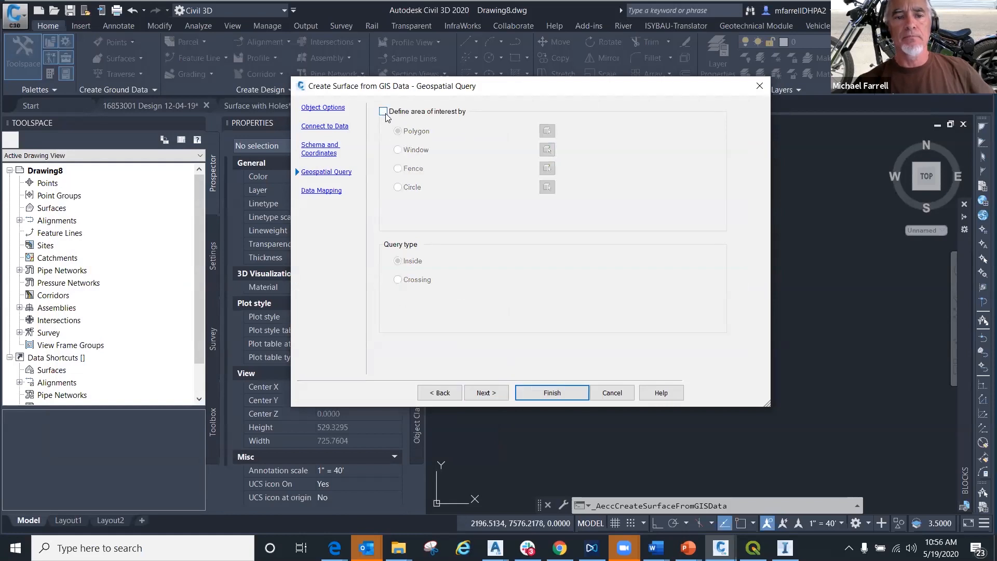
pyautogui.click(486, 393)
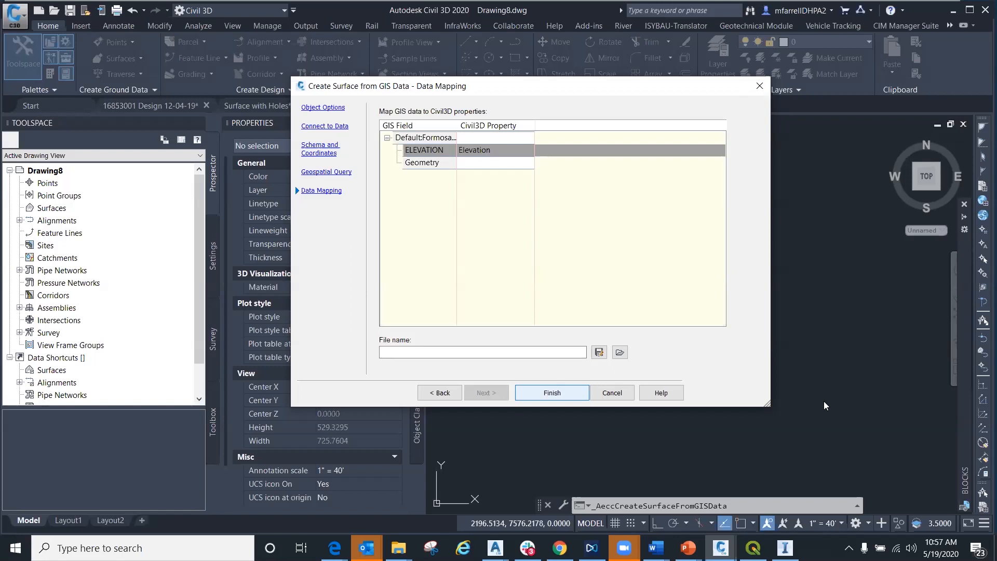
pyautogui.moveTo(528, 549)
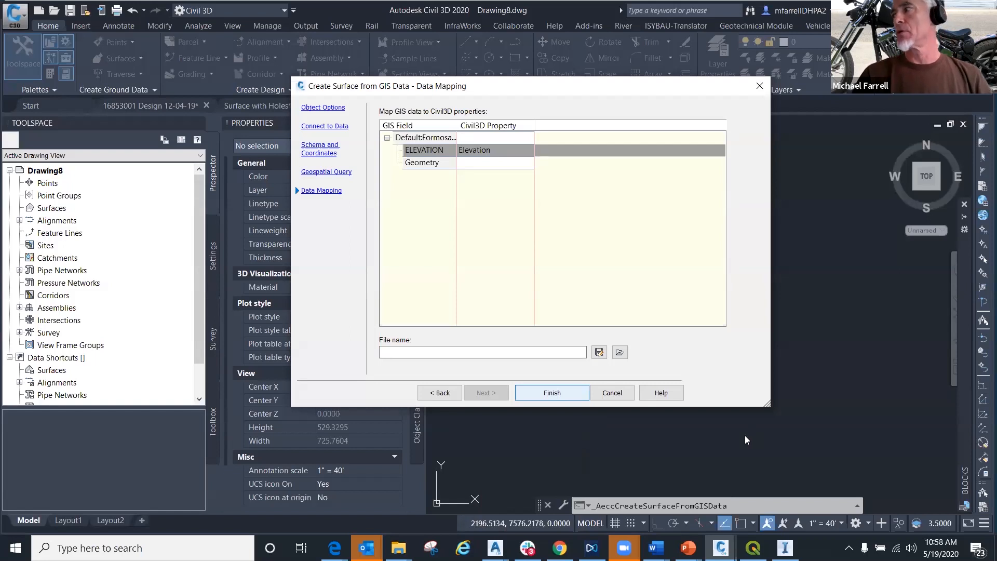
pyautogui.press('Return')
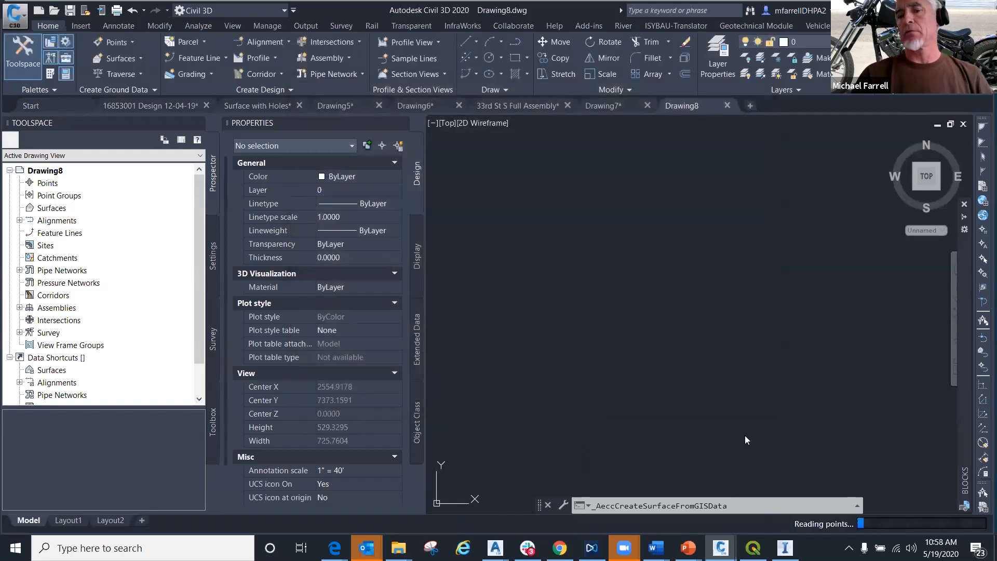
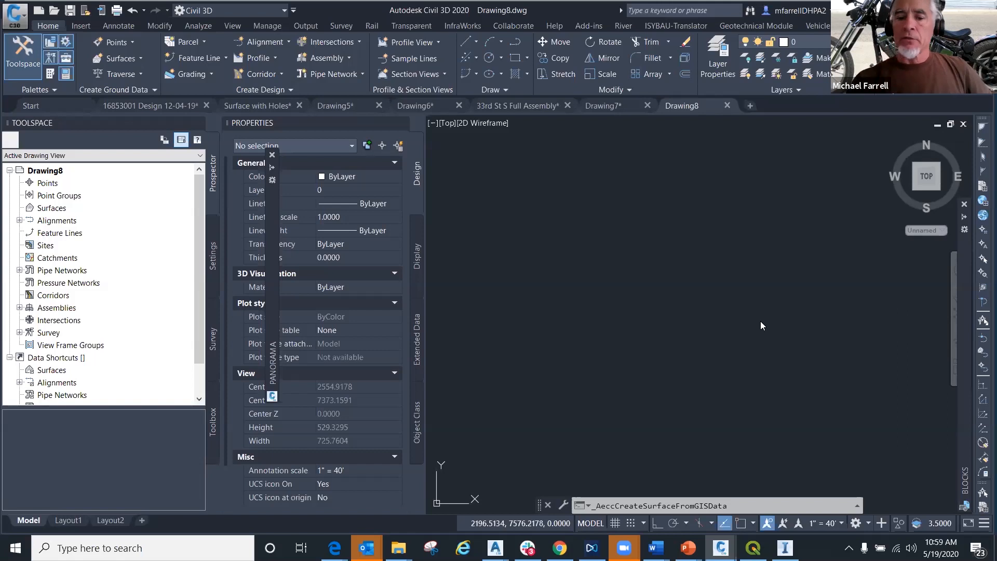
# - Switch to the running PowerPoint slide show of the surface gaps presentation, at the "Use a Database File!" slide
pyautogui.moveTo(689, 548)
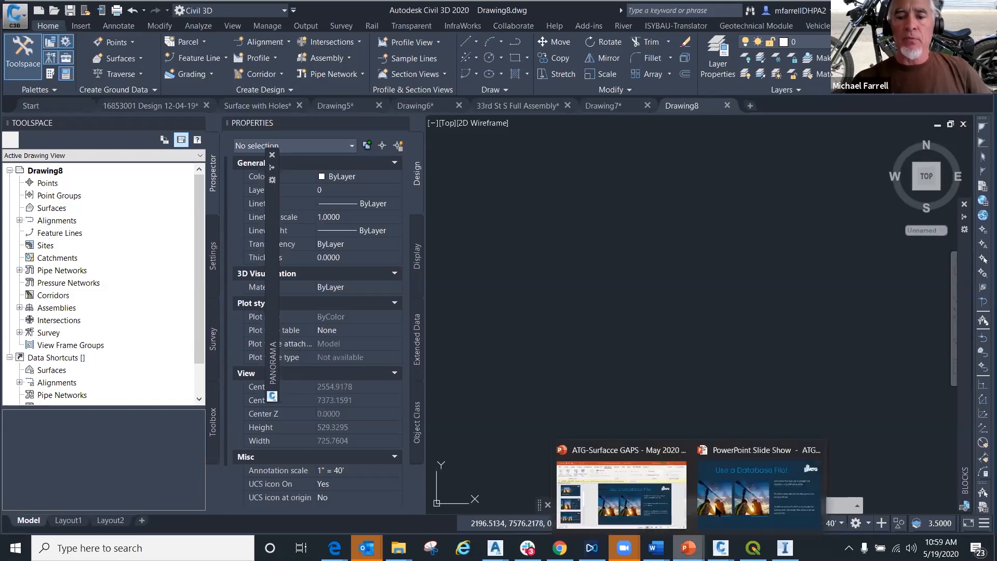
pyautogui.click(747, 495)
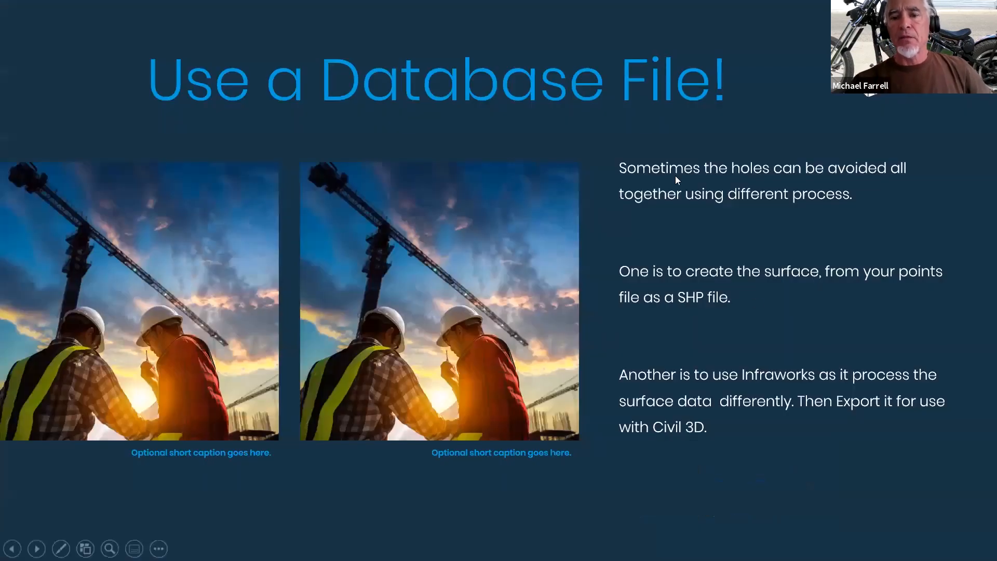
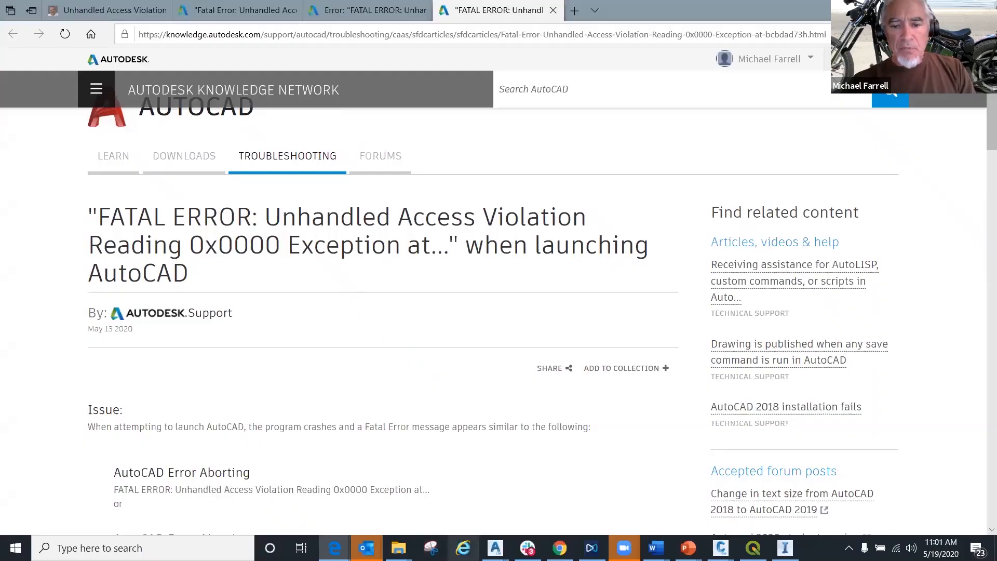
# - Switch to the Generic_Links_Gabions.dwg drawing in Civil 3D and close its Grading Creation Tools
pyautogui.click(463, 548)
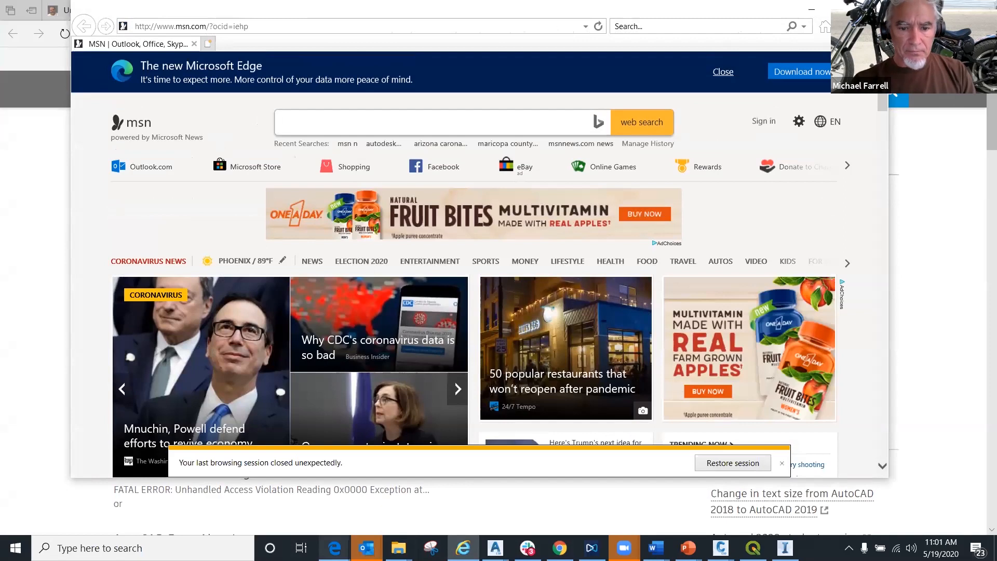
pyautogui.moveTo(495, 548)
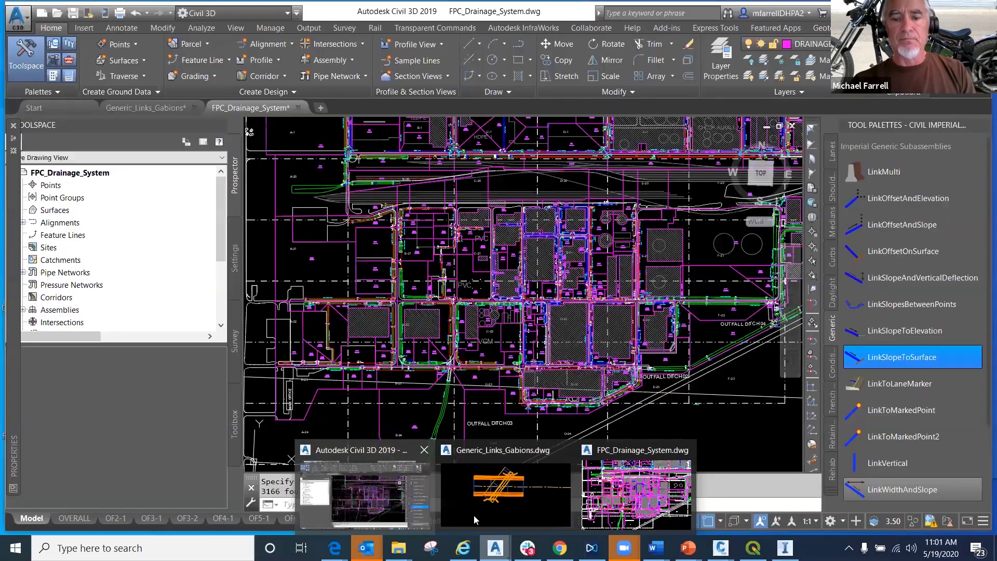
pyautogui.click(474, 515)
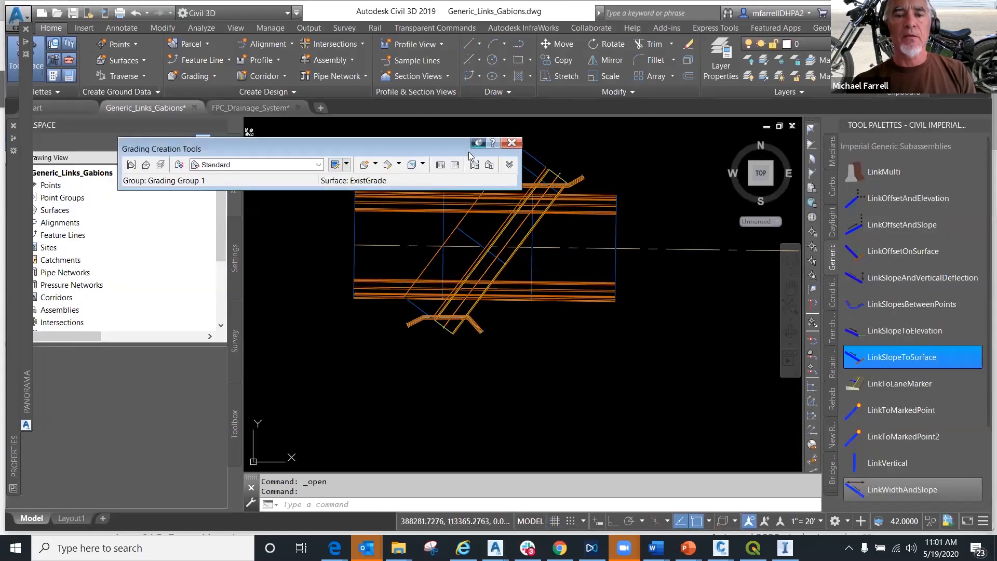
pyautogui.scroll(-5, 512, 236)
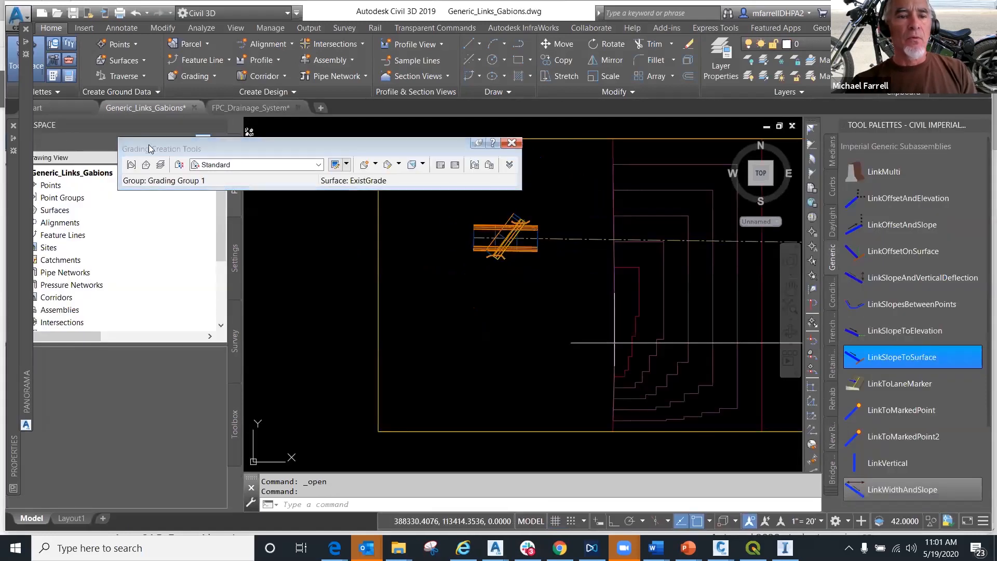
pyautogui.click(512, 142)
# - Add a point with elevation 15.5 to the ExistGrade surface, in the empty area just east of its contours
pyautogui.moveTo(583, 291); pyautogui.dragTo(403, 334, button='middle')
pyautogui.scroll(-4, 419, 311)
pyautogui.moveTo(466, 332); pyautogui.dragTo(530, 263, button='middle')
pyautogui.scroll(4, 527, 260)
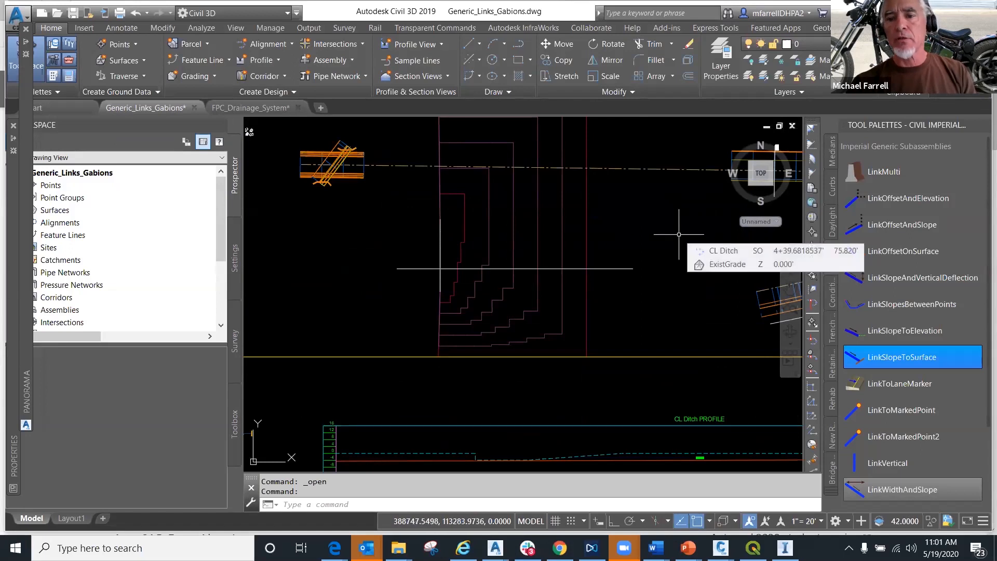
pyautogui.scroll(-3, 679, 234)
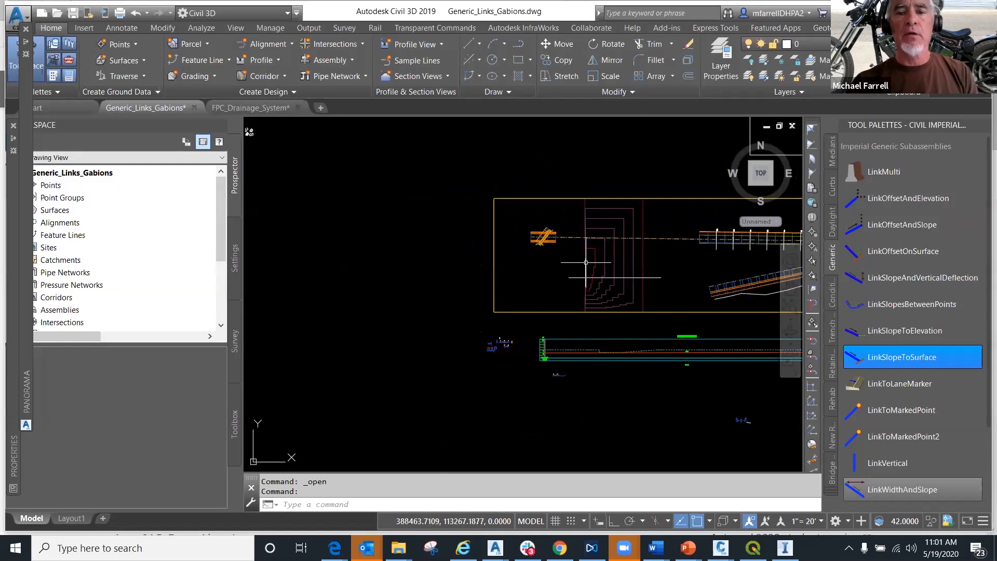
pyautogui.click(599, 218)
pyautogui.click(596, 224)
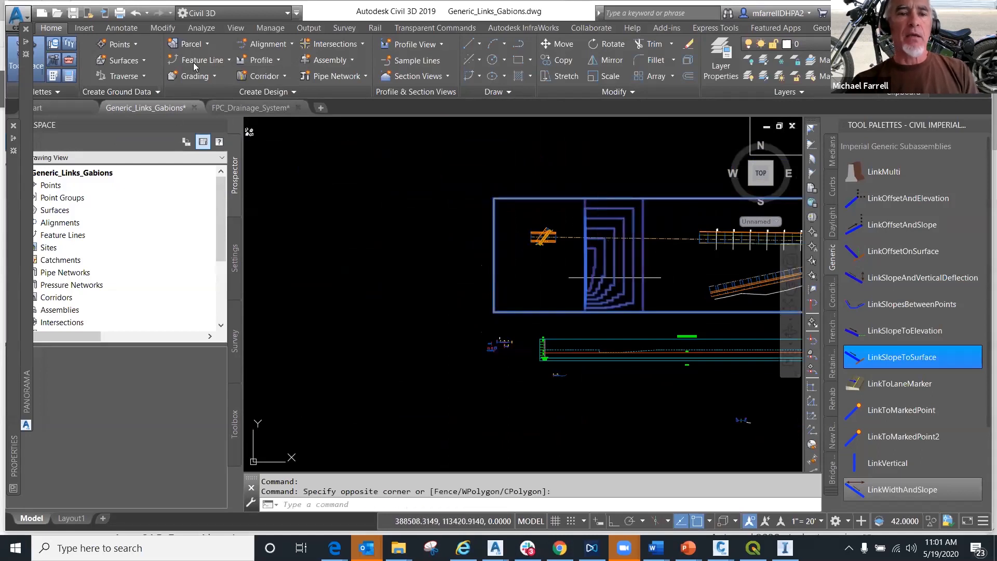
pyautogui.click(294, 78)
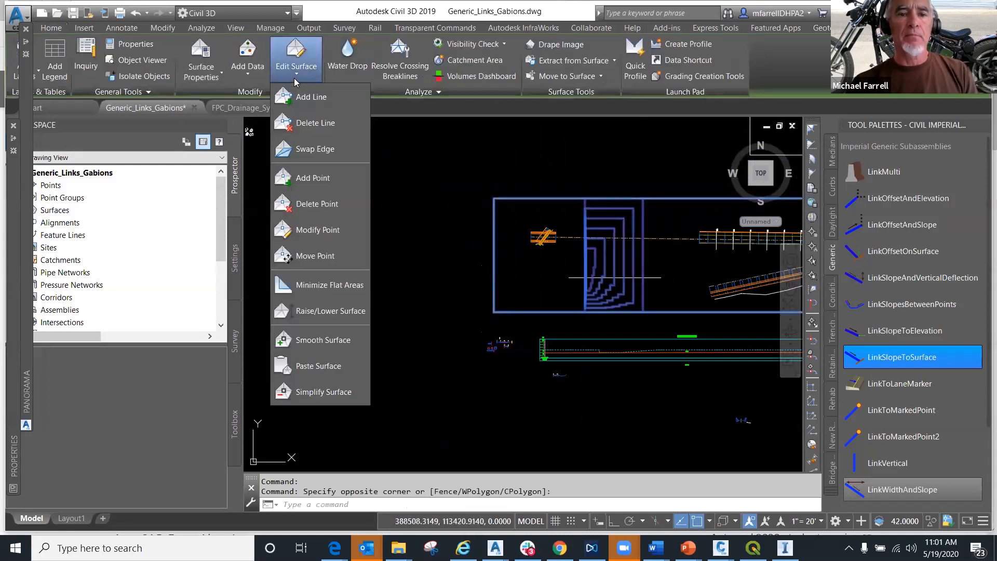
pyautogui.click(312, 182)
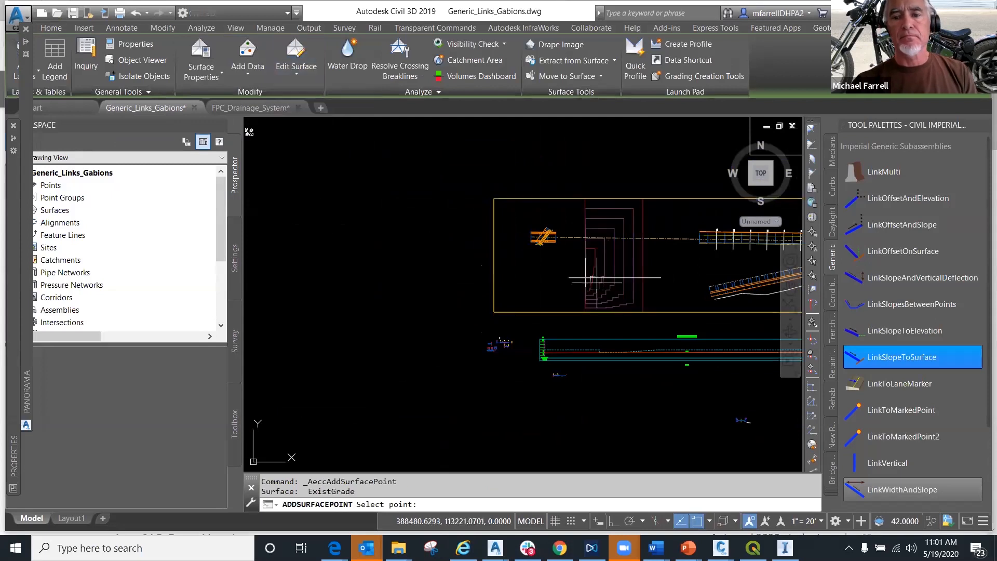
pyautogui.click(675, 261)
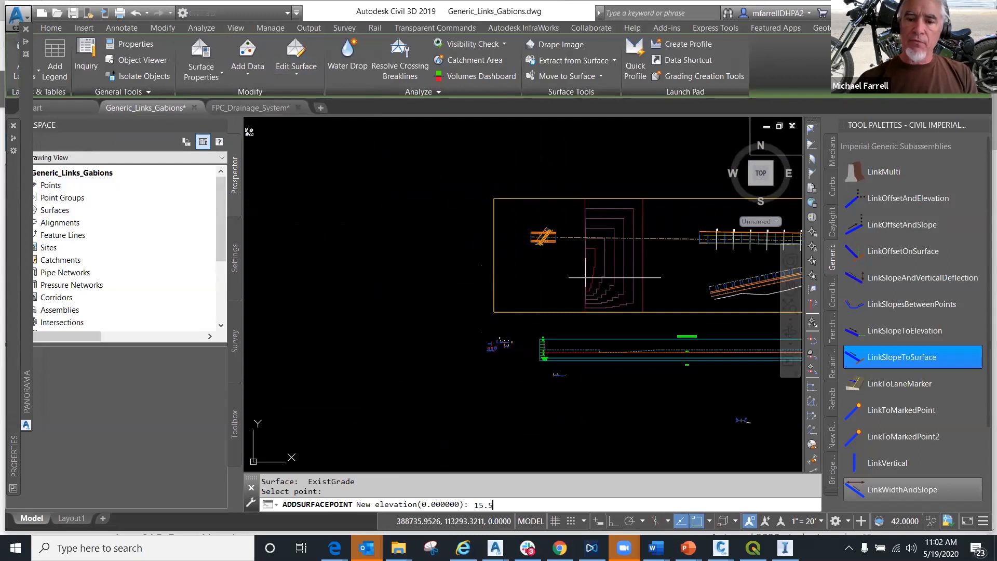
pyautogui.press('Return')
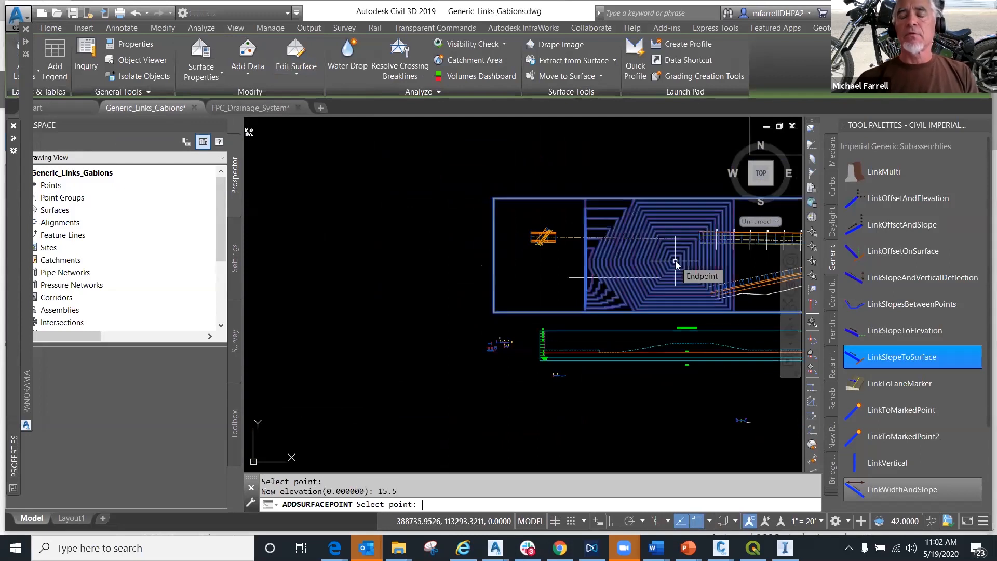
pyautogui.press('Return')
# - Make the Points component visible in plan view in the ExistGrade surface's style
pyautogui.scroll(5, 674, 268)
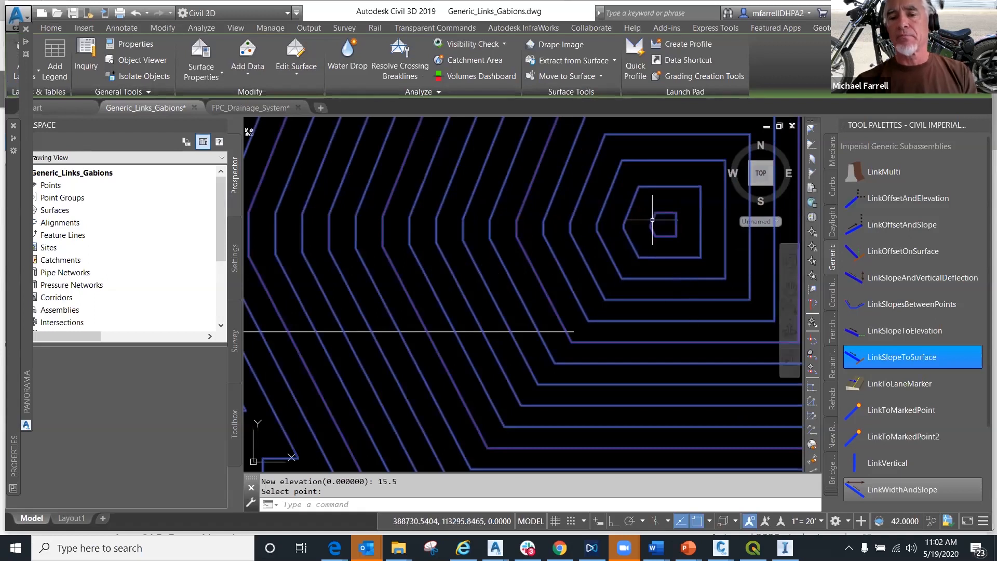
pyautogui.scroll(-6, 653, 220)
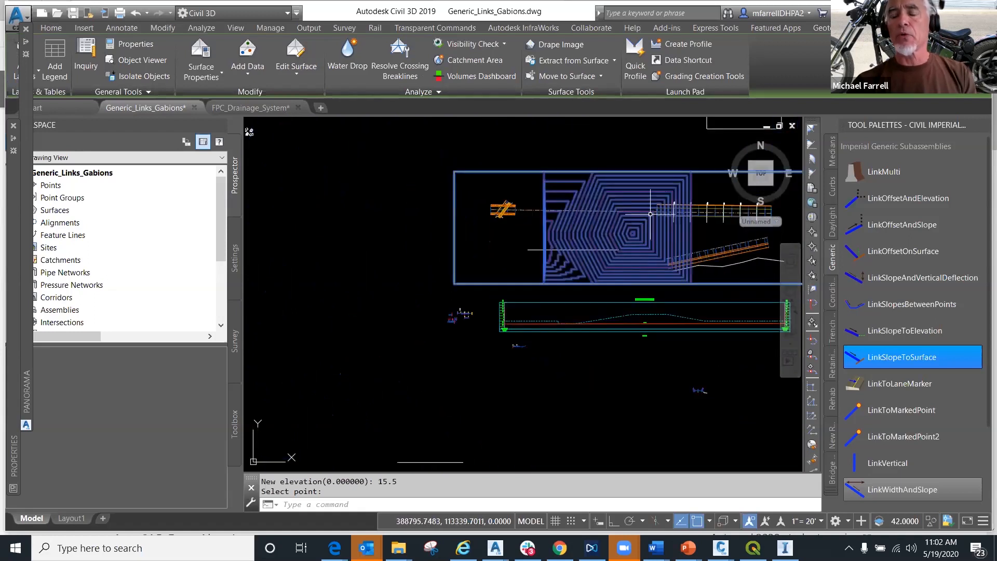
pyautogui.scroll(5, 626, 240)
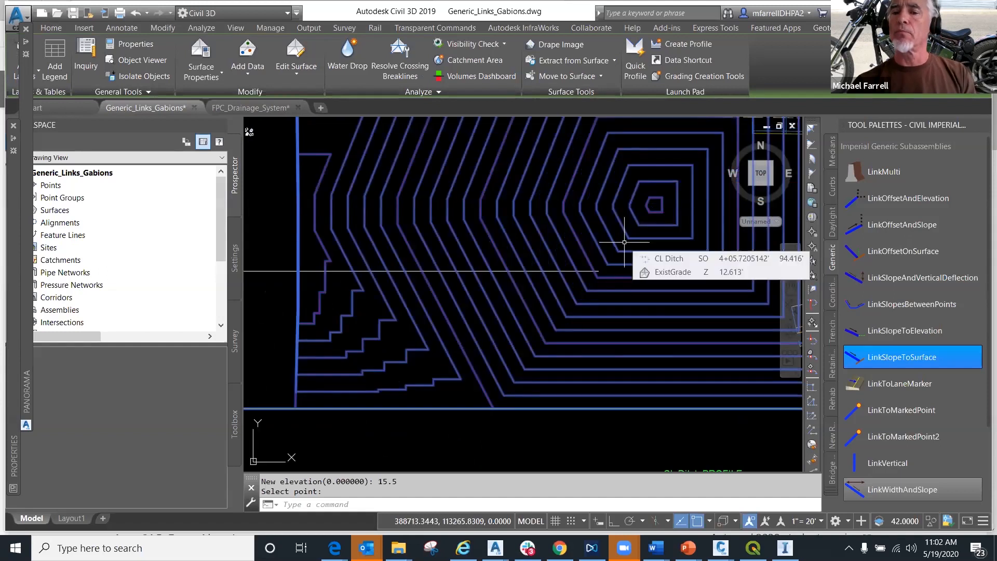
pyautogui.scroll(-3, 624, 242)
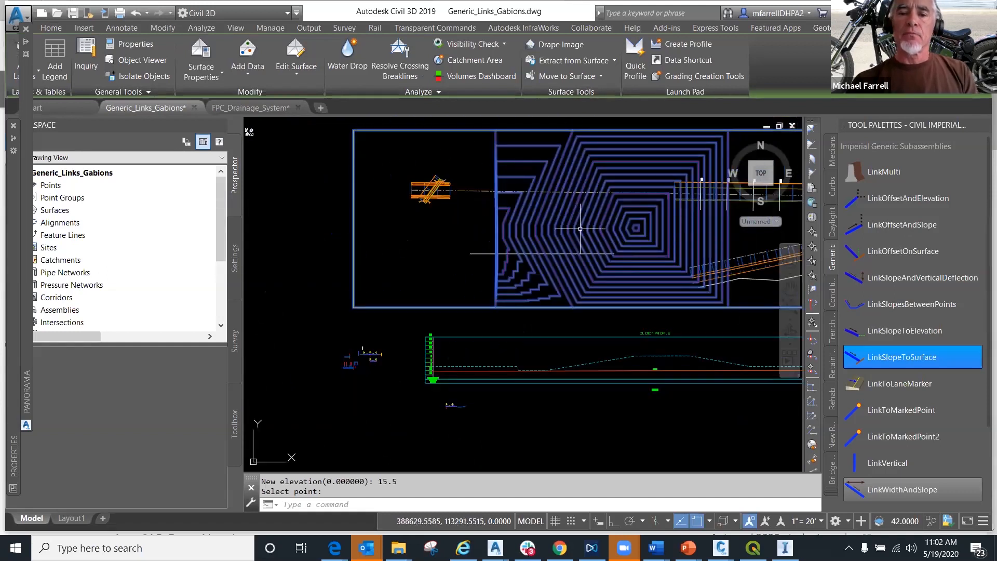
pyautogui.press('Return')
pyautogui.rightClick(562, 242)
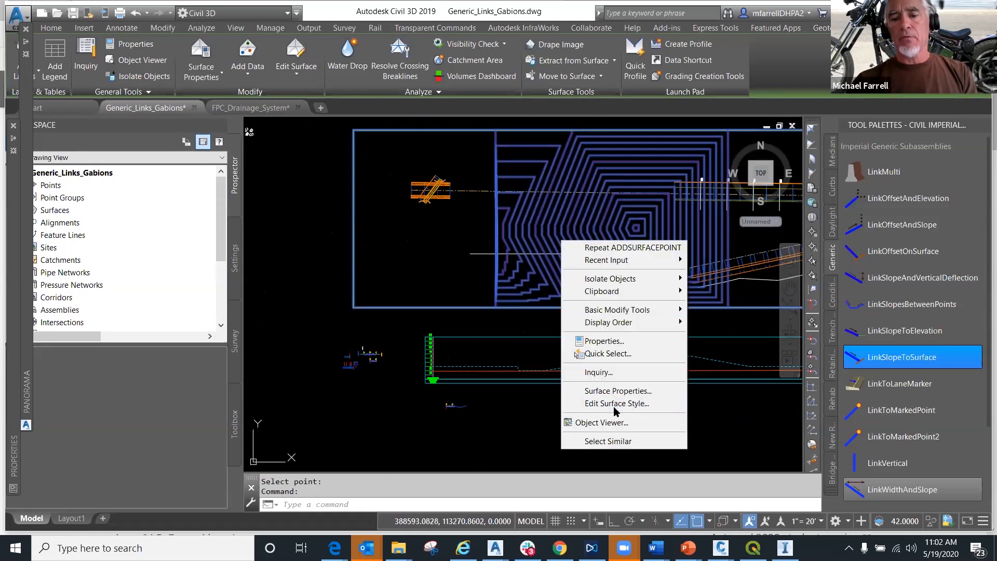
pyautogui.press('Escape')
pyautogui.doubleClick(434, 213)
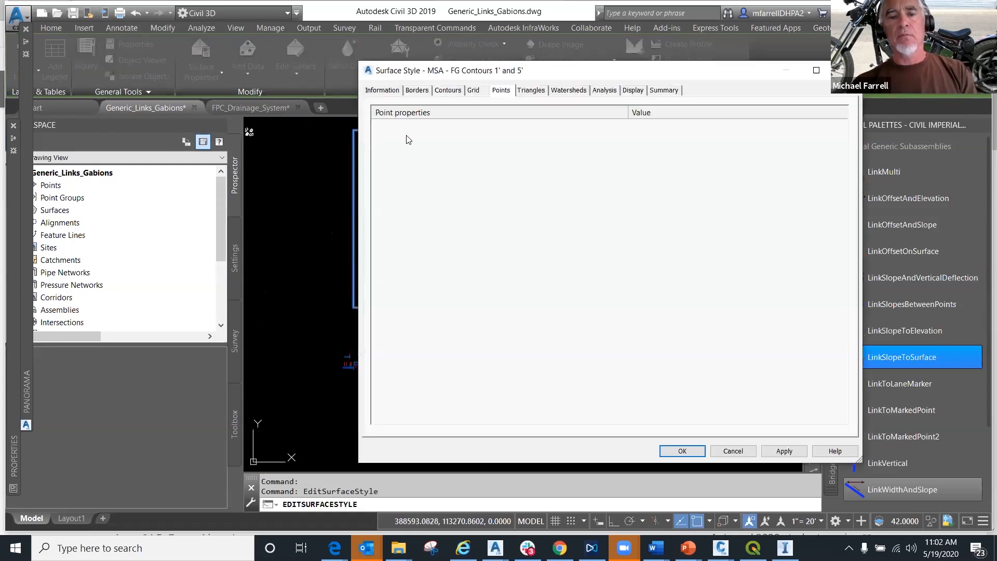
pyautogui.click(634, 91)
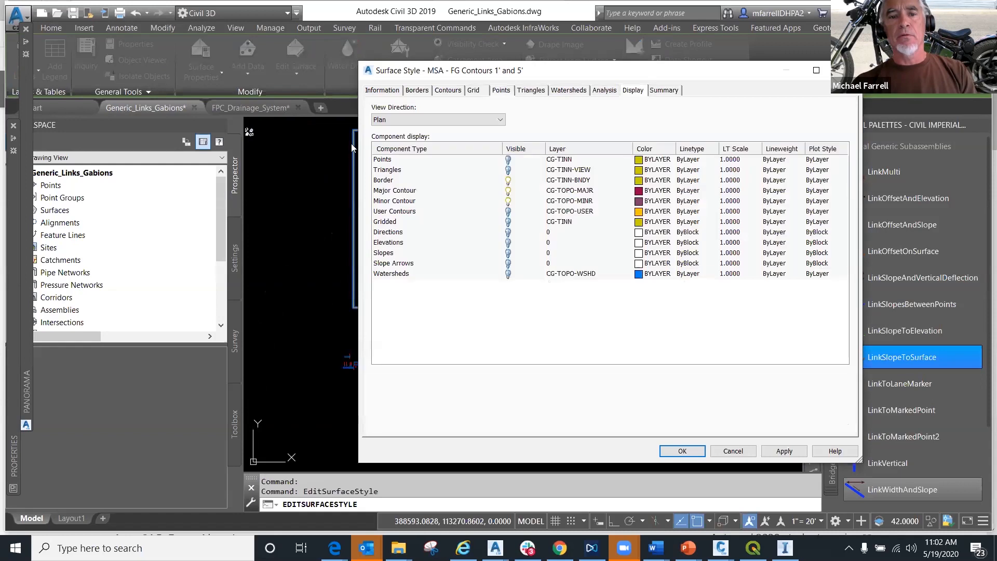
pyautogui.click(379, 124)
pyautogui.click(381, 131)
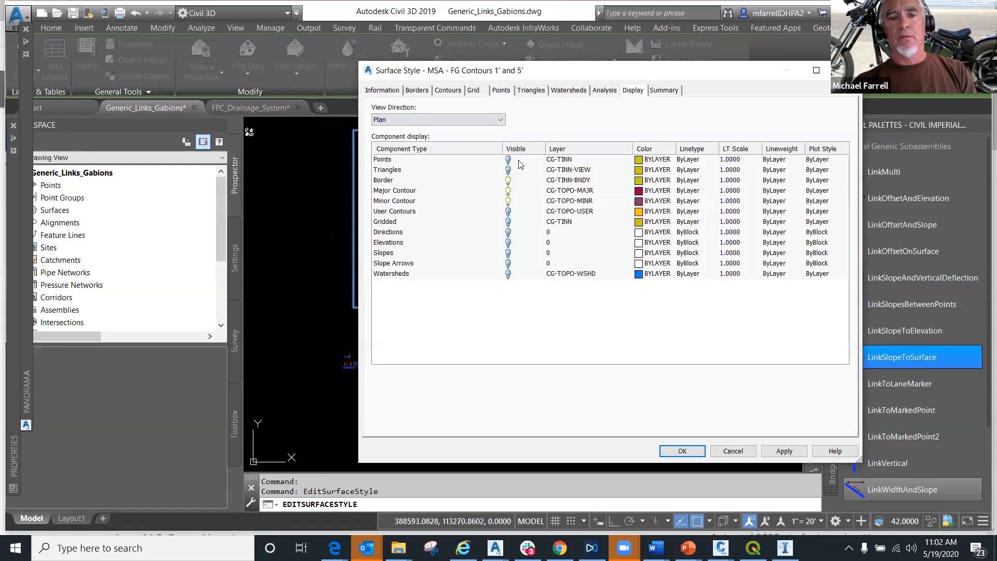
pyautogui.click(511, 163)
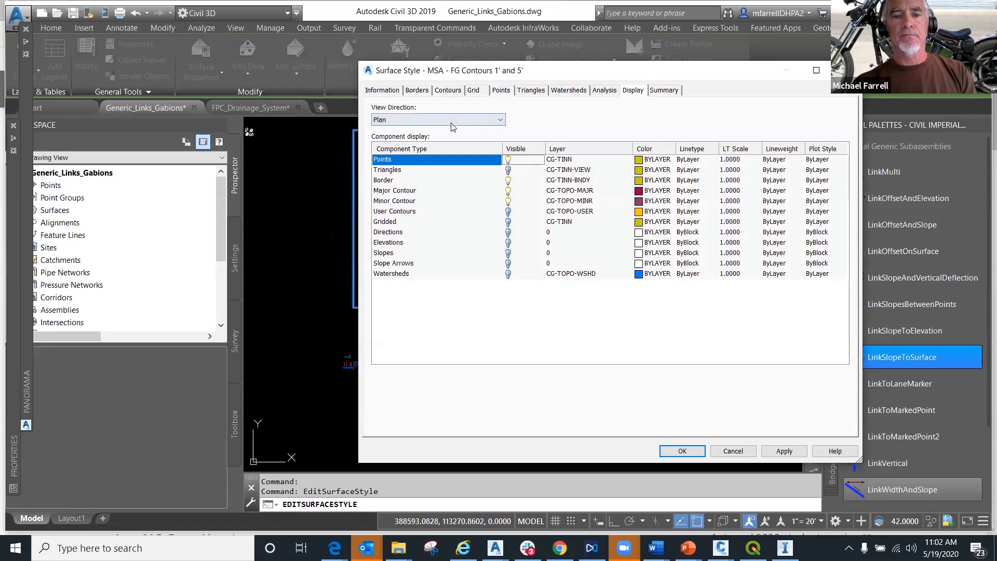
# - Make the Points component visible in the Model view direction too and apply the surface style
pyautogui.click(488, 120)
pyautogui.click(408, 143)
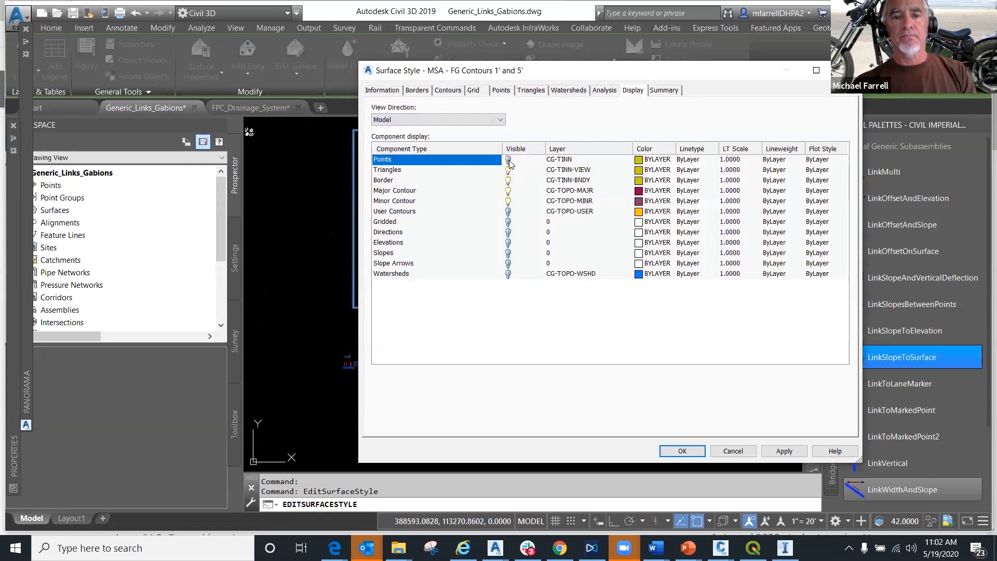
pyautogui.click(785, 452)
pyautogui.click(685, 451)
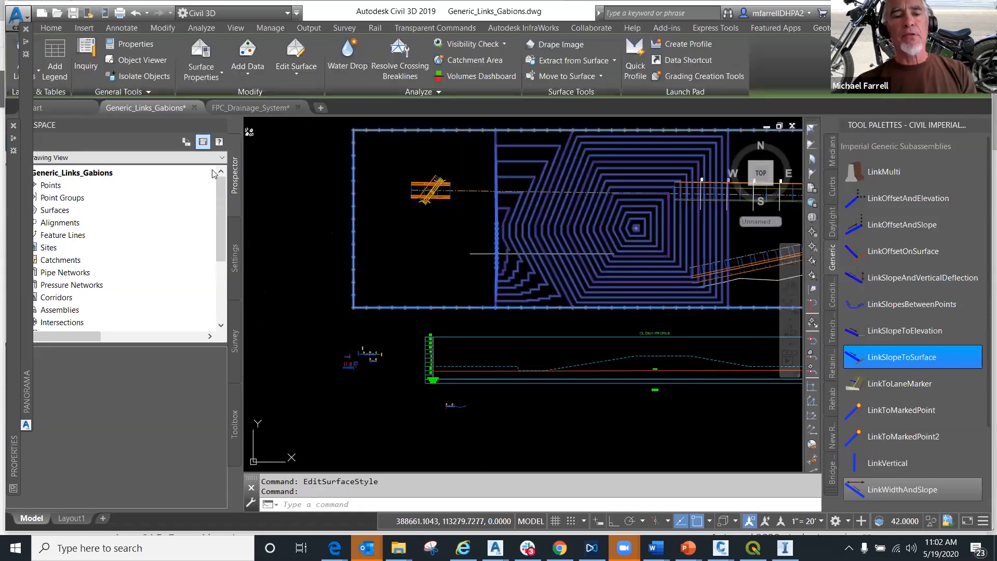
# - Deselect the surface and switch the drawing view to SE Isometric
pyautogui.click(251, 128)
pyautogui.press('Escape')
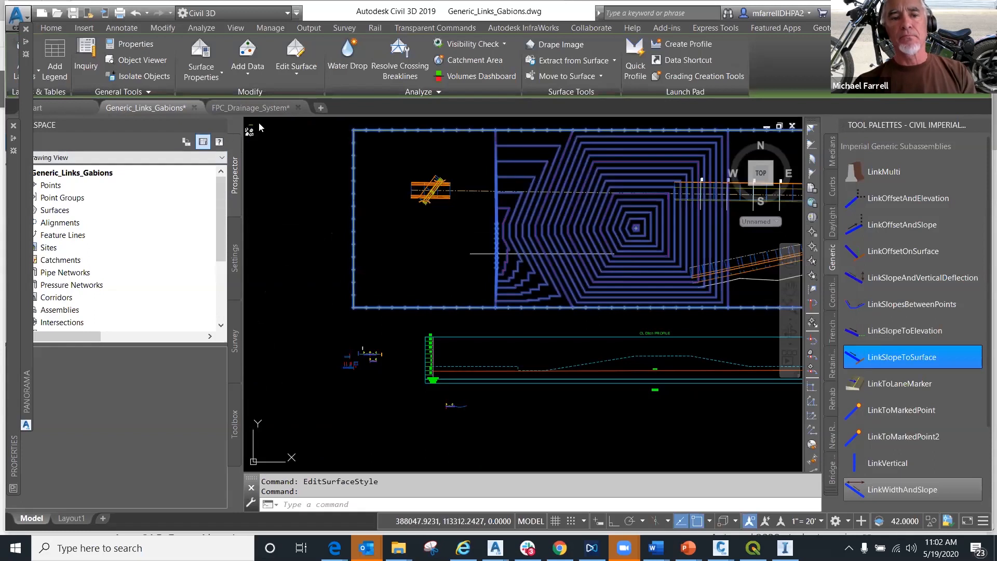
pyautogui.press('Escape')
pyautogui.click(265, 125)
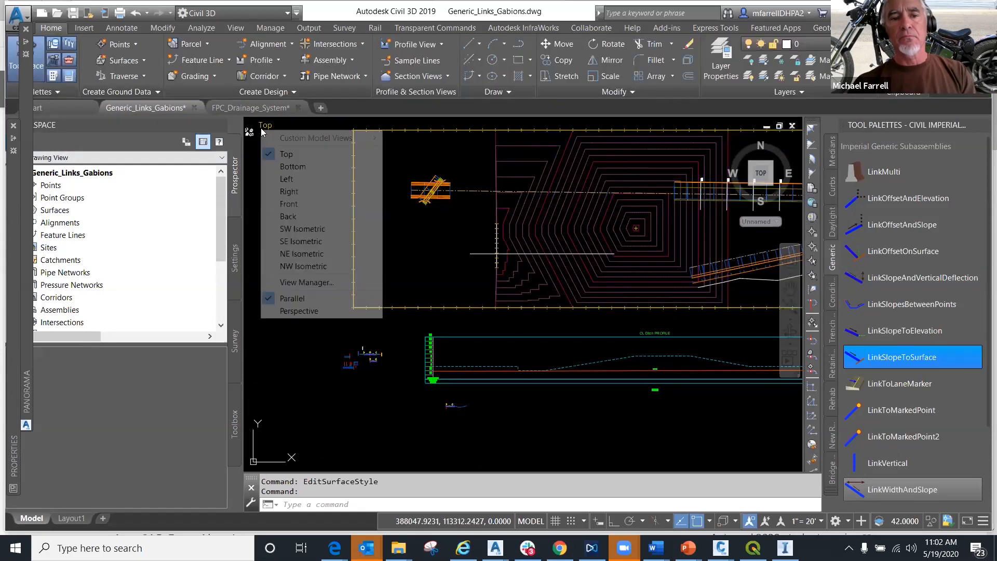
pyautogui.click(301, 241)
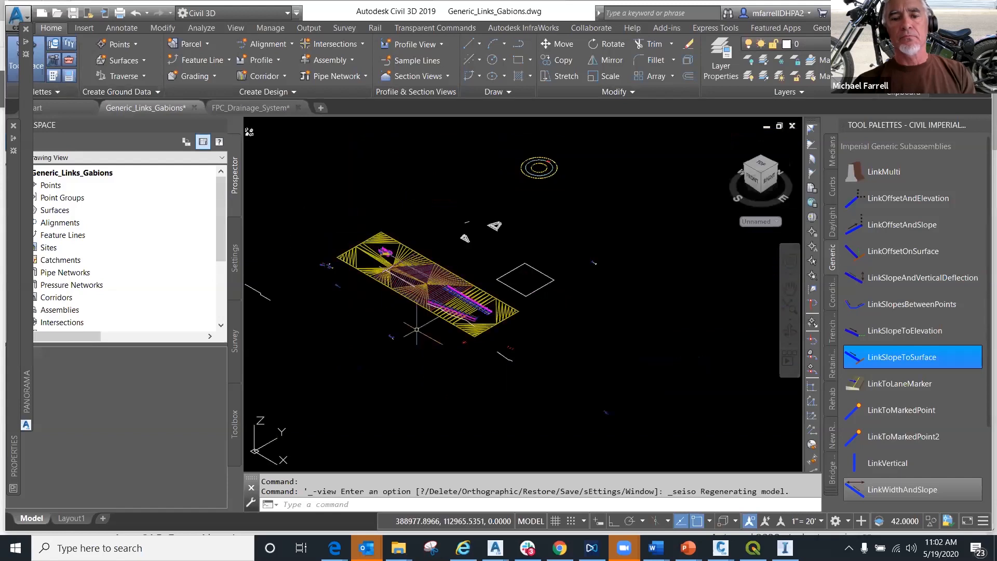
# - Modify the ExistGrade surface point where the triangle lines converge at the peak, setting its elevation to 450
pyautogui.scroll(4, 420, 339)
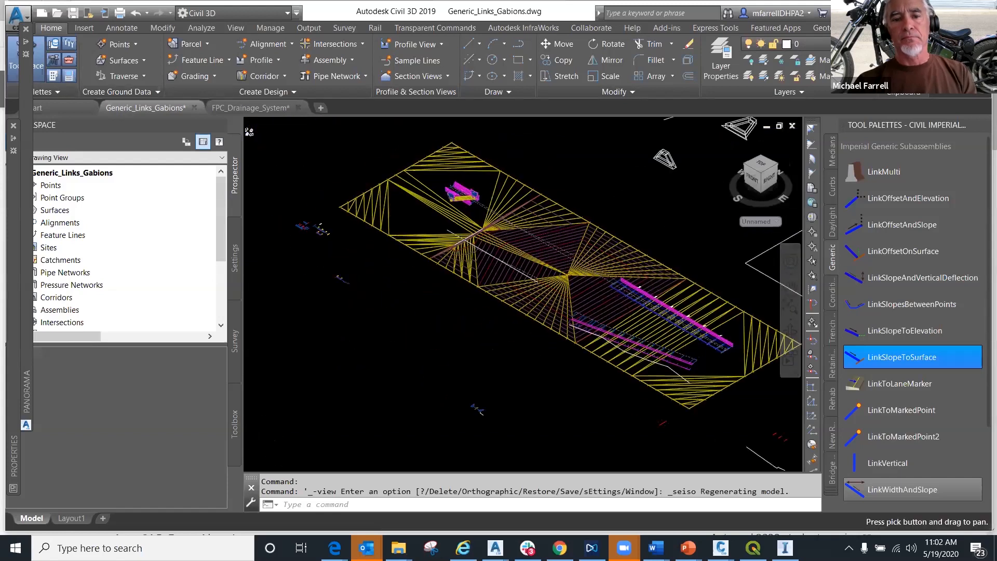
pyautogui.scroll(5, 500, 253)
pyautogui.scroll(-6, 499, 253)
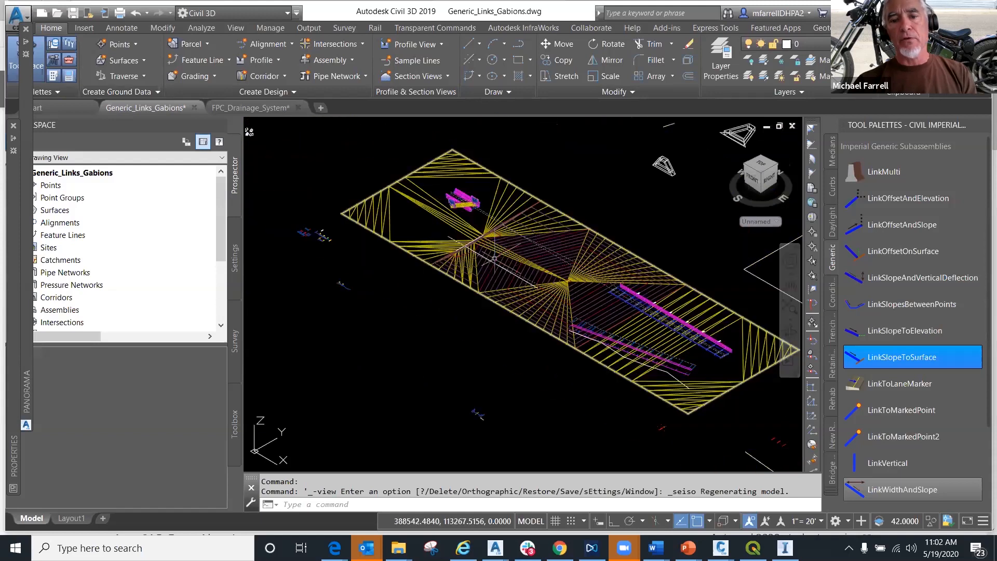
pyautogui.keyDown('shift'); pyautogui.moveTo(558, 352); pyautogui.dragTo(492, 300, button='middle'); pyautogui.keyUp('shift')
pyautogui.scroll(6, 490, 301)
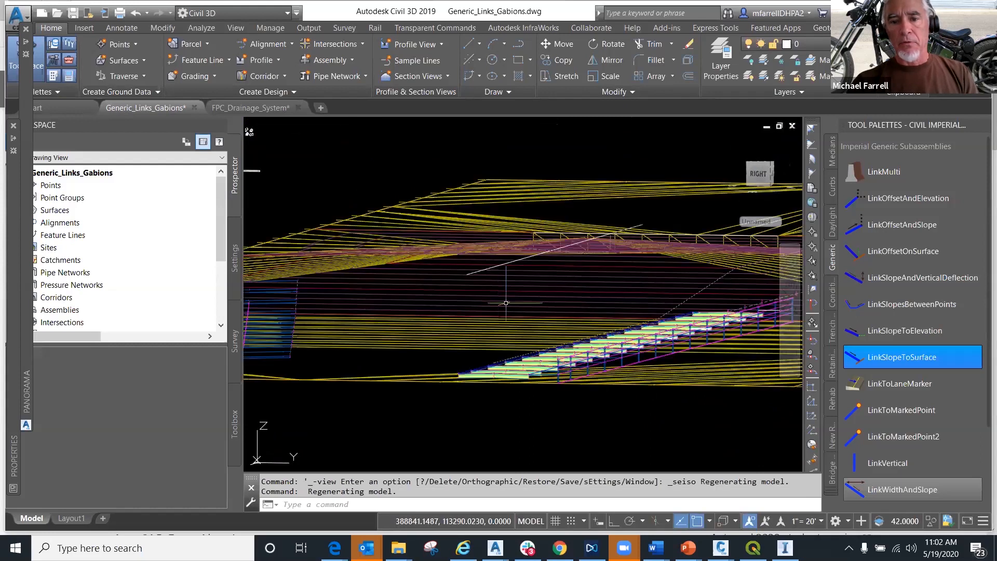
pyautogui.keyDown('shift'); pyautogui.moveTo(618, 296); pyautogui.dragTo(418, 381, button='middle'); pyautogui.keyUp('shift')
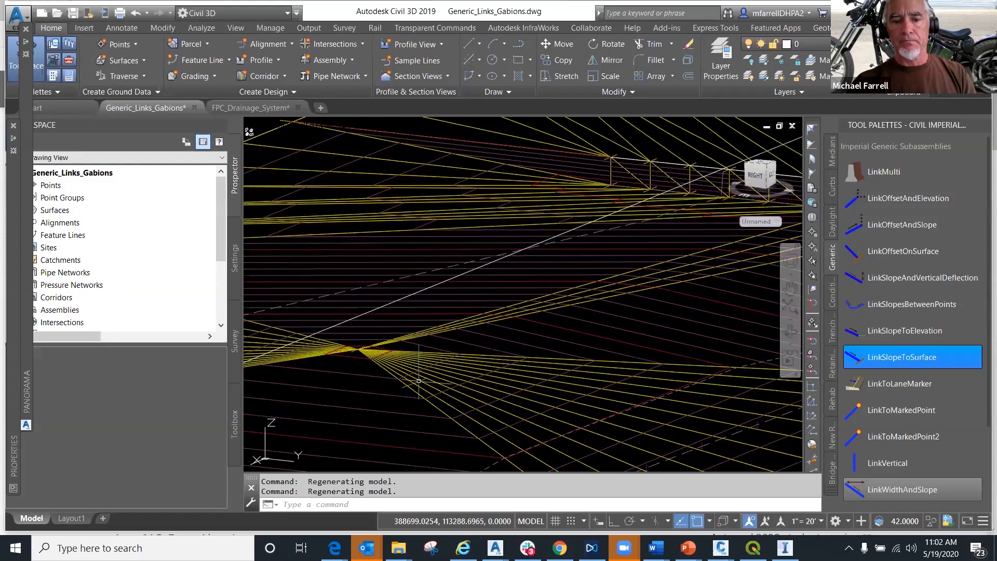
pyautogui.scroll(2, 348, 359)
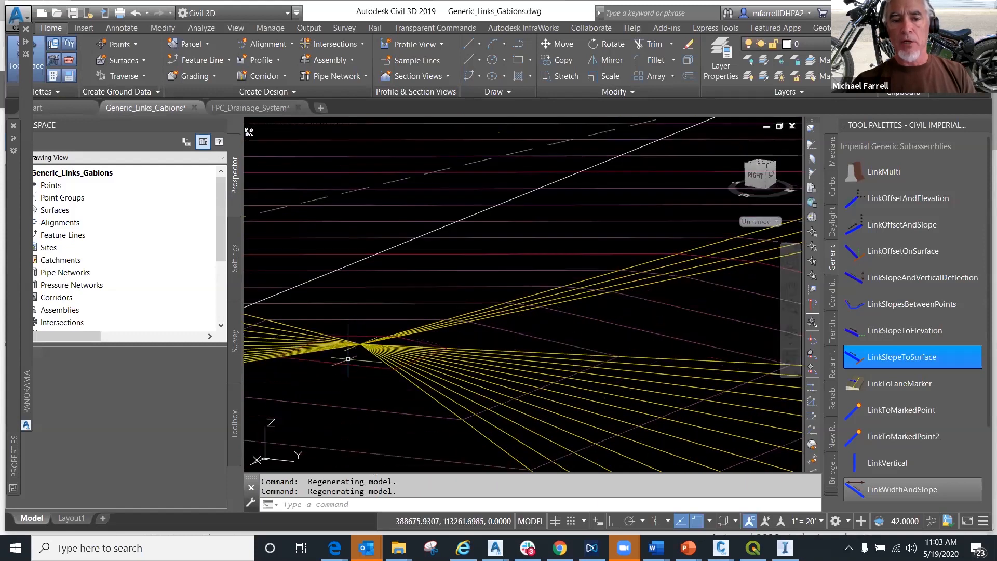
pyautogui.moveTo(348, 359); pyautogui.dragTo(458, 305, button='middle')
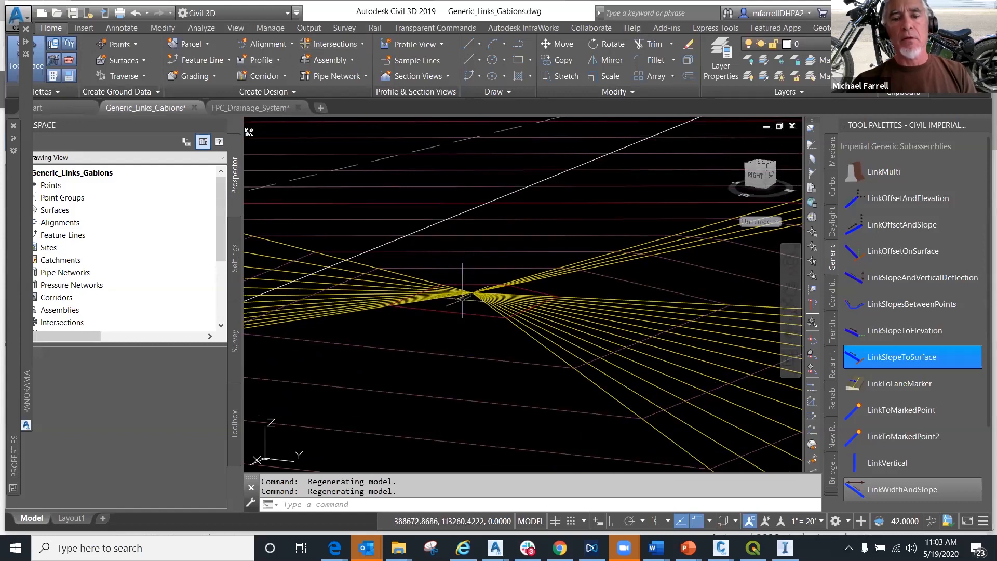
pyautogui.click(458, 299)
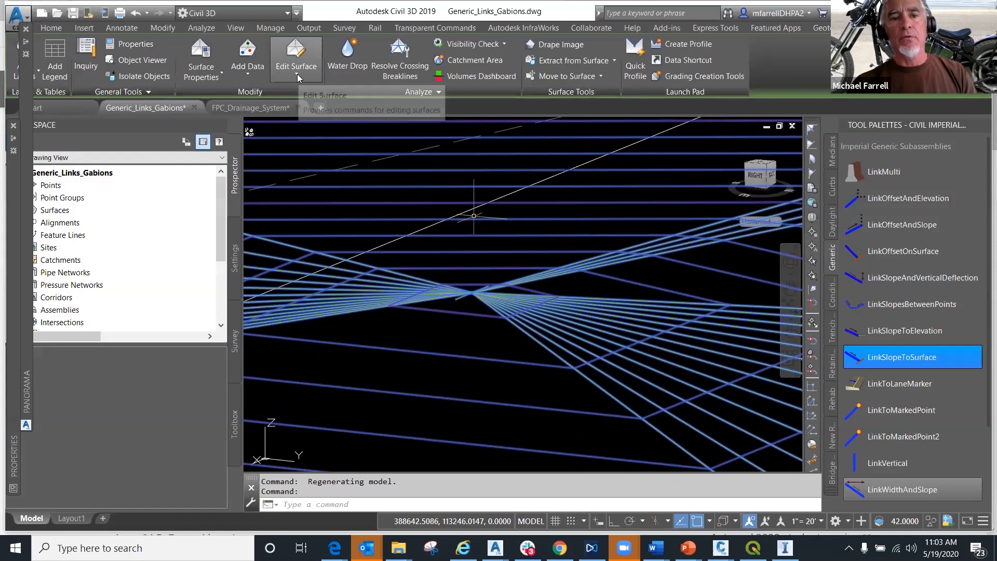
pyautogui.click(297, 75)
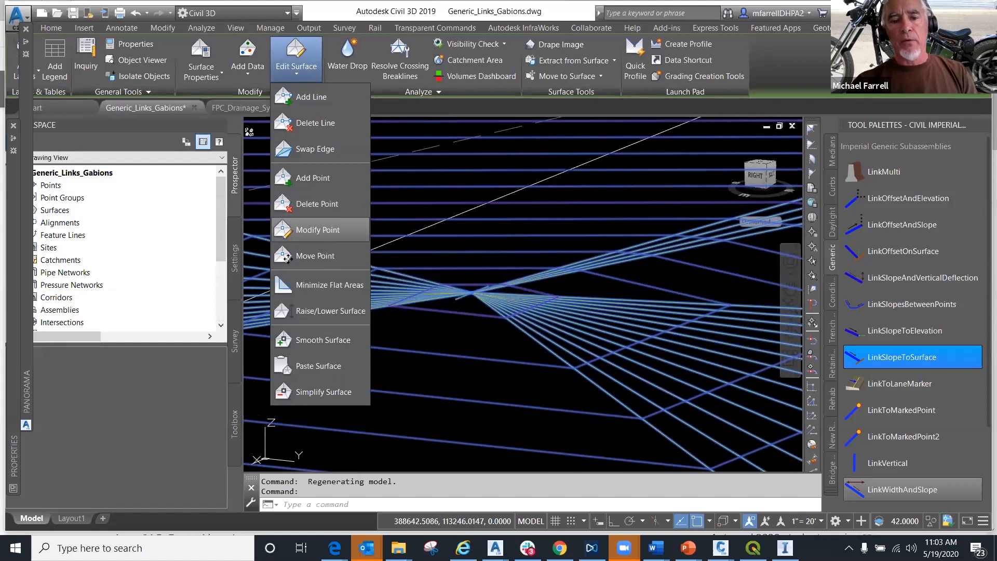
pyautogui.click(317, 230)
pyautogui.press('Return')
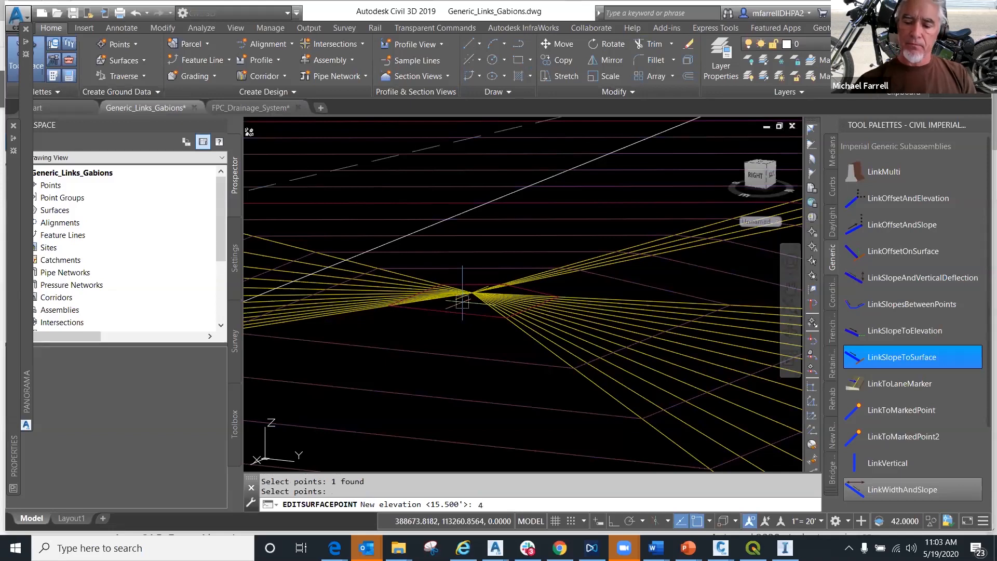
pyautogui.press('Return')
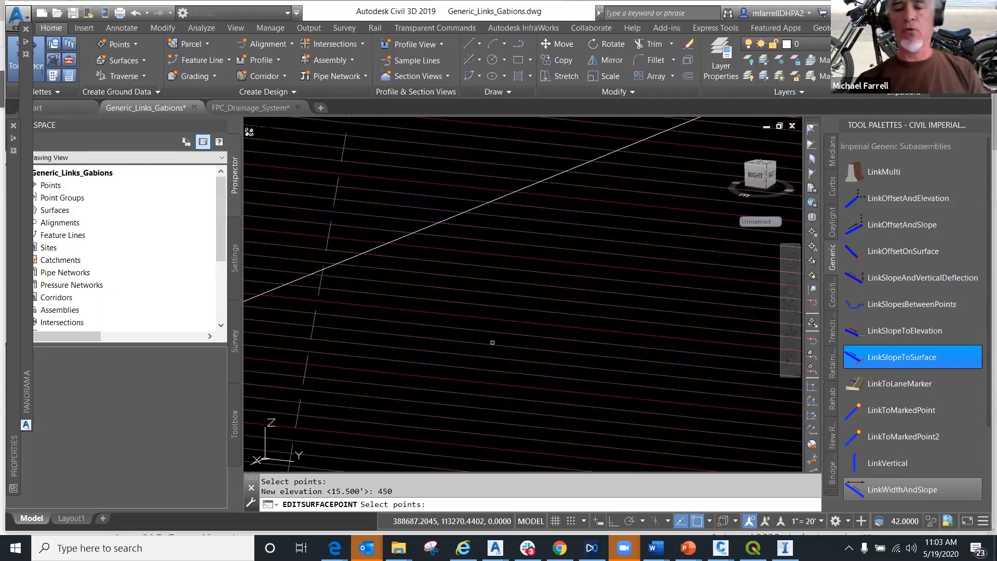
pyautogui.press('Return')
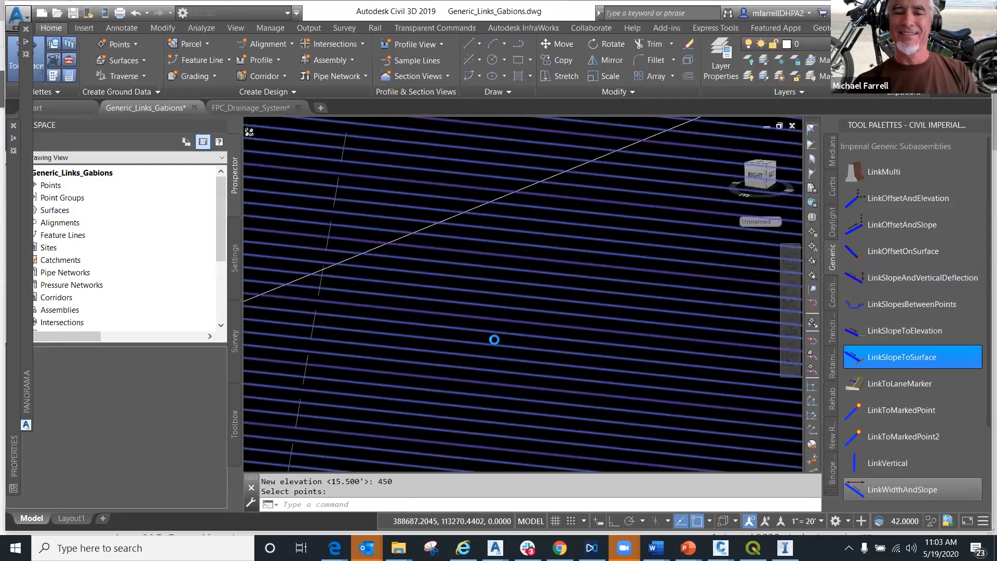
# - Switch the drawing view to Right to show the surface spike in profile
pyautogui.scroll(-12, 497, 336)
pyautogui.scroll(5, 551, 181)
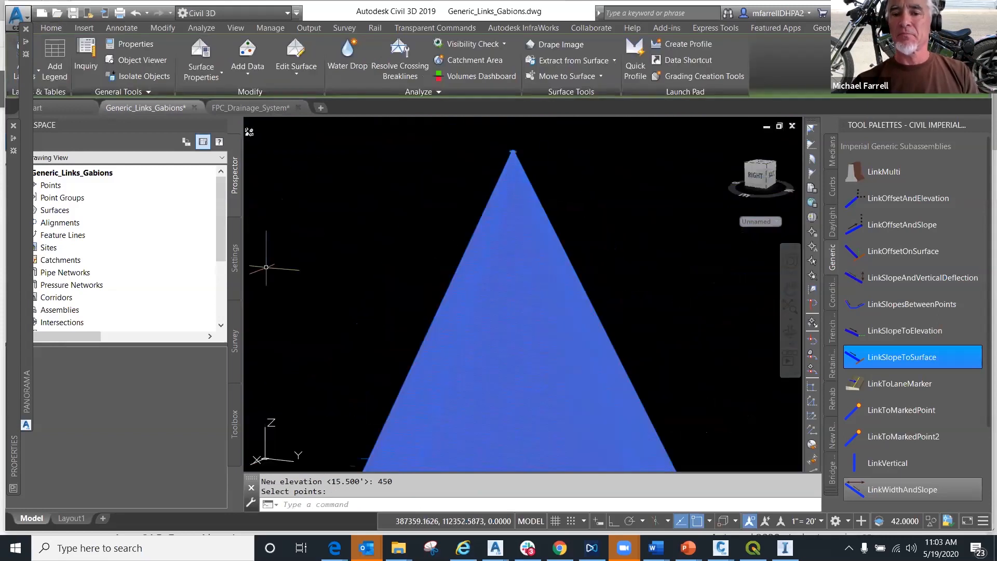
pyautogui.scroll(-5, 307, 257)
pyautogui.moveTo(338, 250); pyautogui.dragTo(416, 249, button='middle')
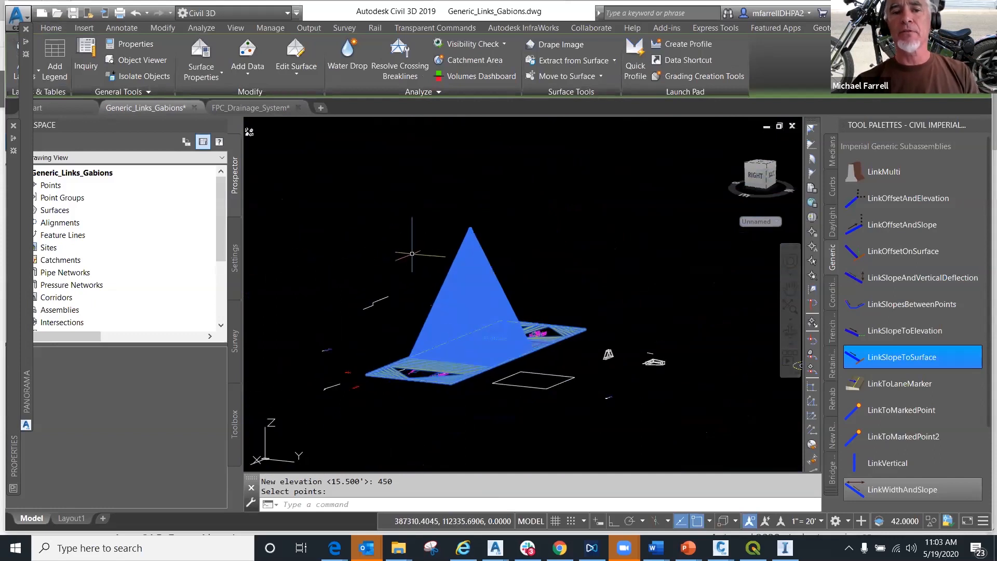
pyautogui.click(298, 72)
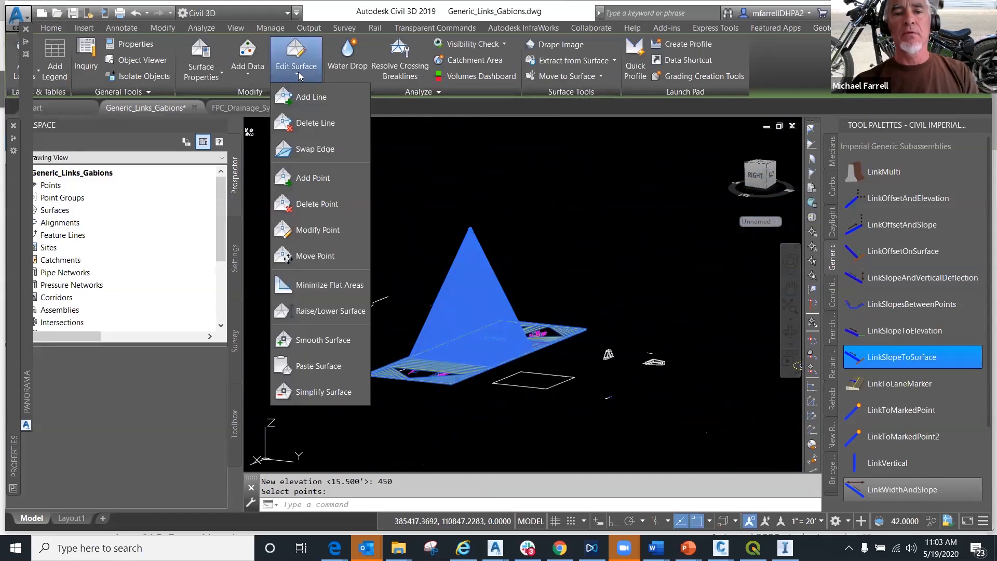
pyautogui.click(597, 251)
pyautogui.click(268, 126)
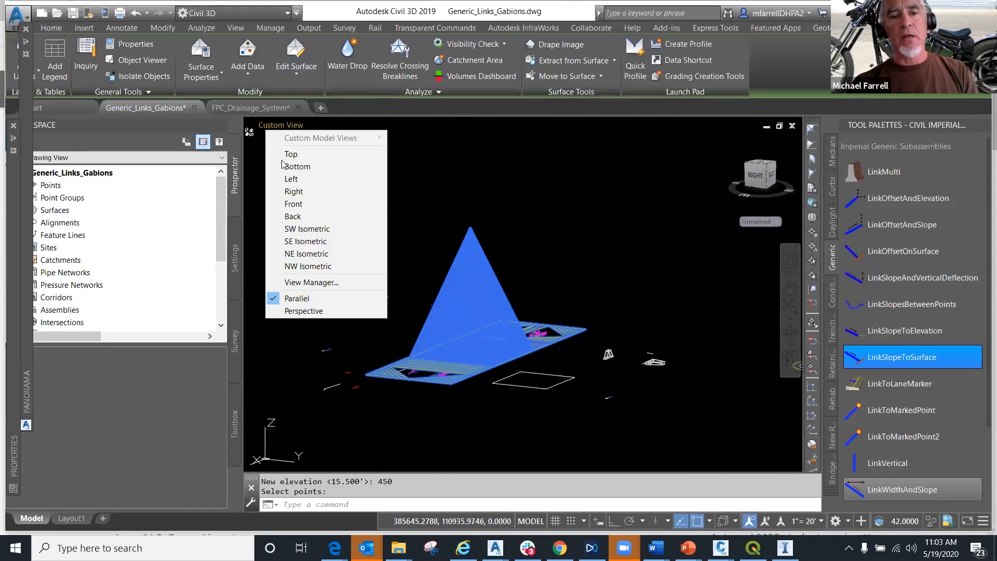
pyautogui.click(296, 191)
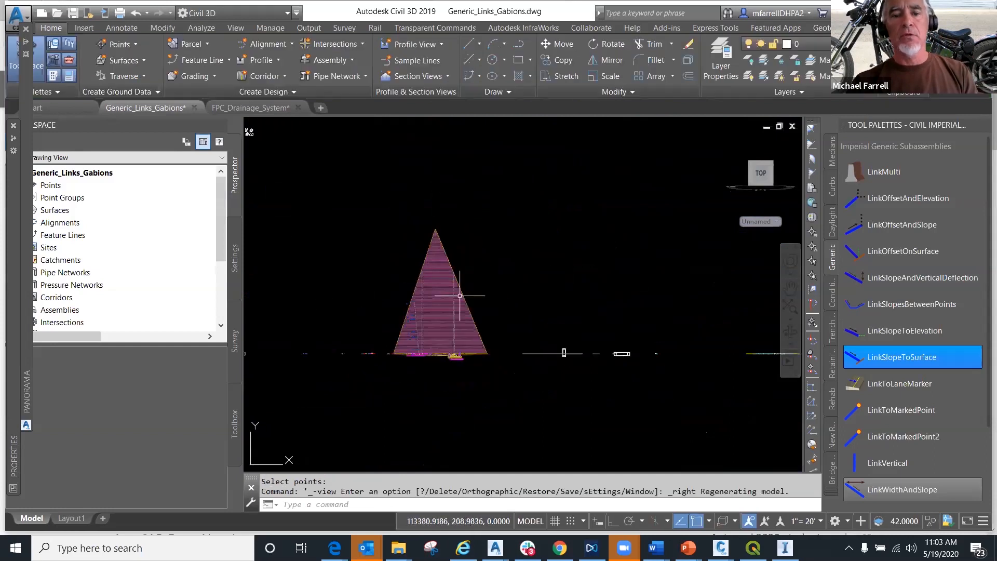
# - Delete the ExistGrade surface points picked by a crossing window over the spike above the flat base
pyautogui.click(437, 275)
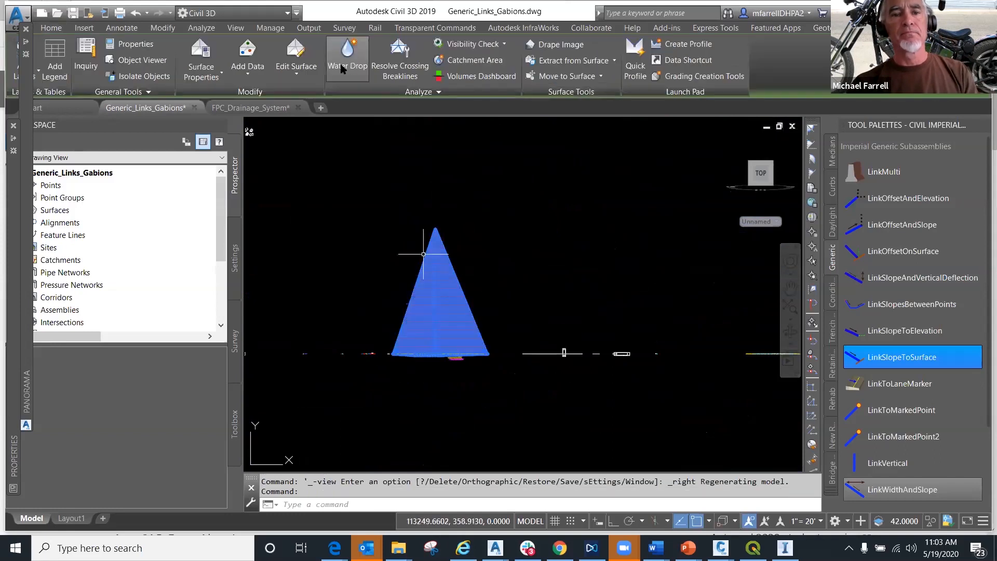
pyautogui.click(294, 59)
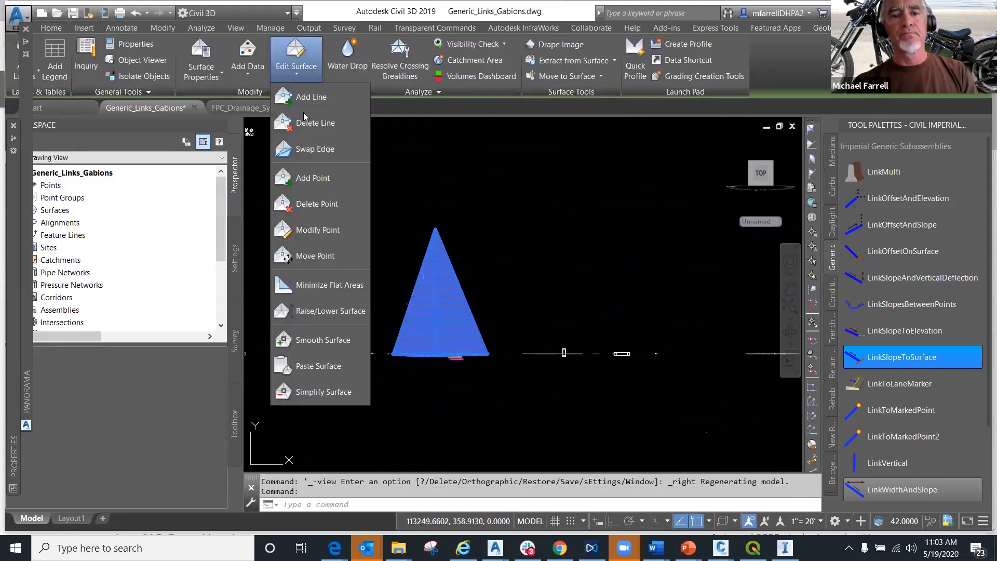
pyautogui.click(309, 201)
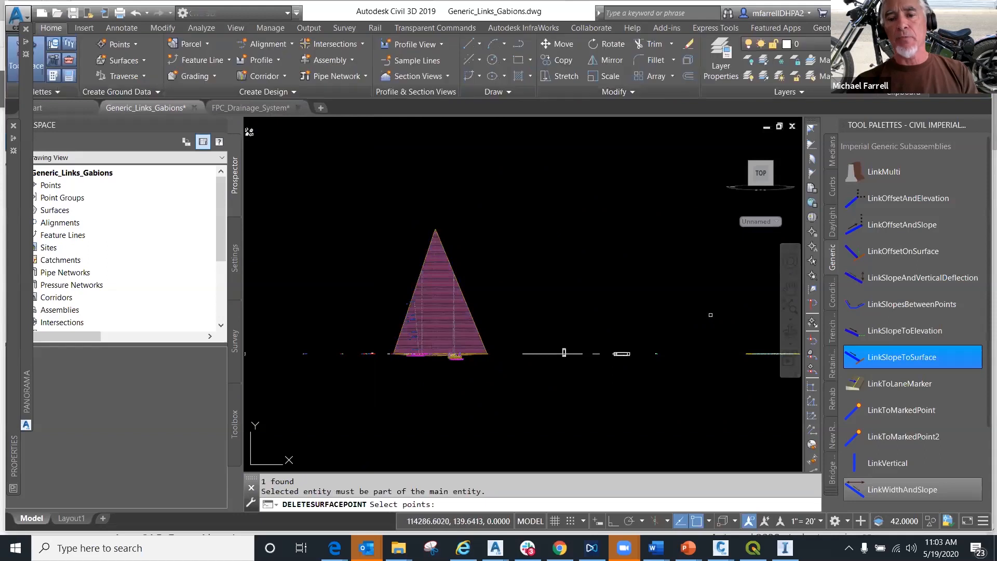
pyautogui.click(701, 328)
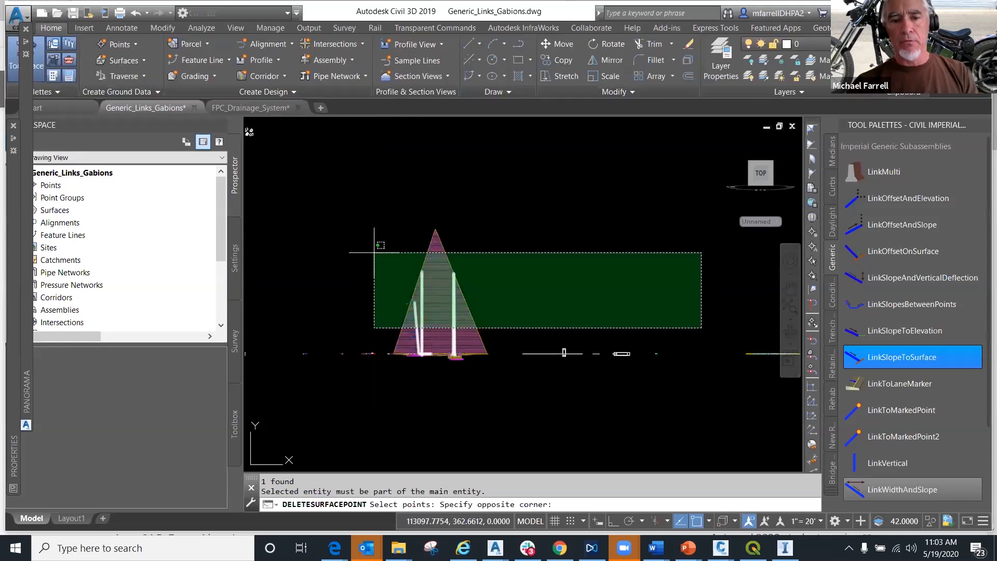
pyautogui.click(274, 196)
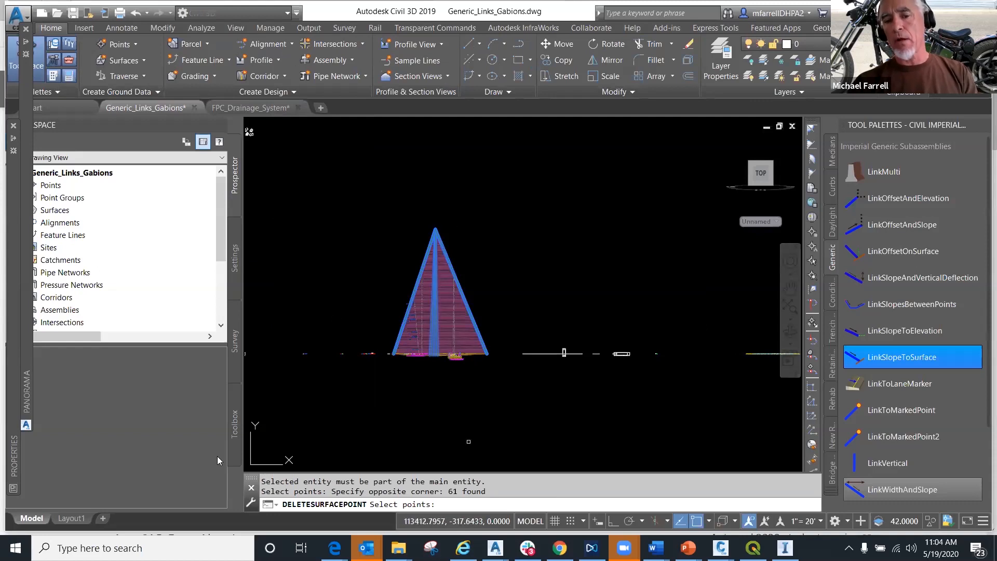
pyautogui.press('Return')
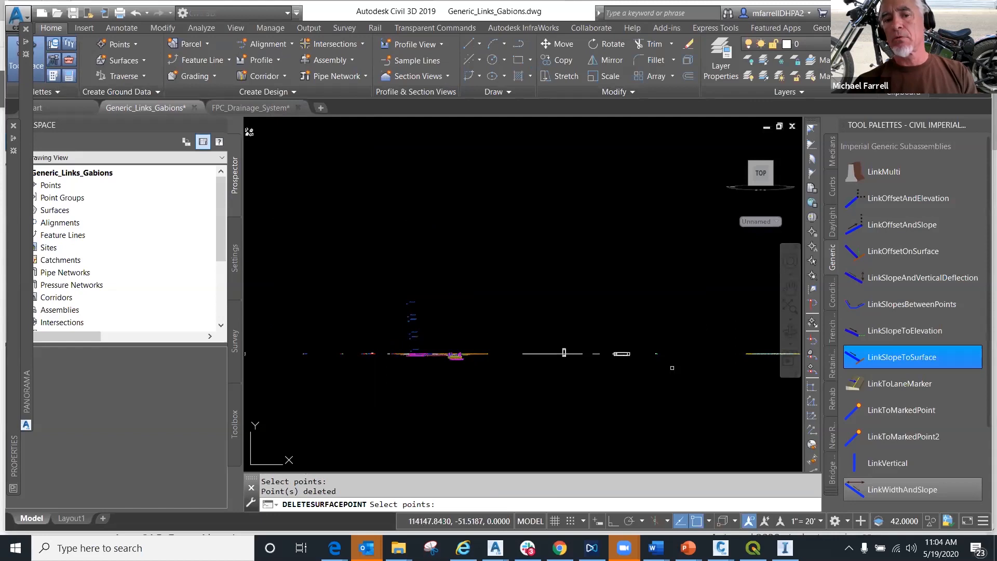
pyautogui.press('Return')
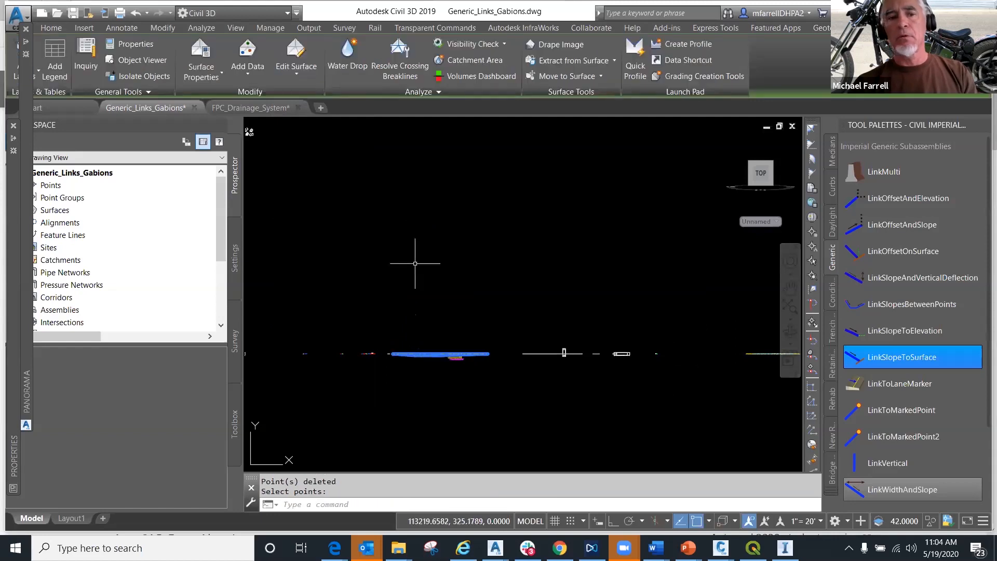
# - Switch to the Top view, and undo the commands back through the surface point deletion and the change to Right view
pyautogui.click(269, 131)
pyautogui.click(290, 153)
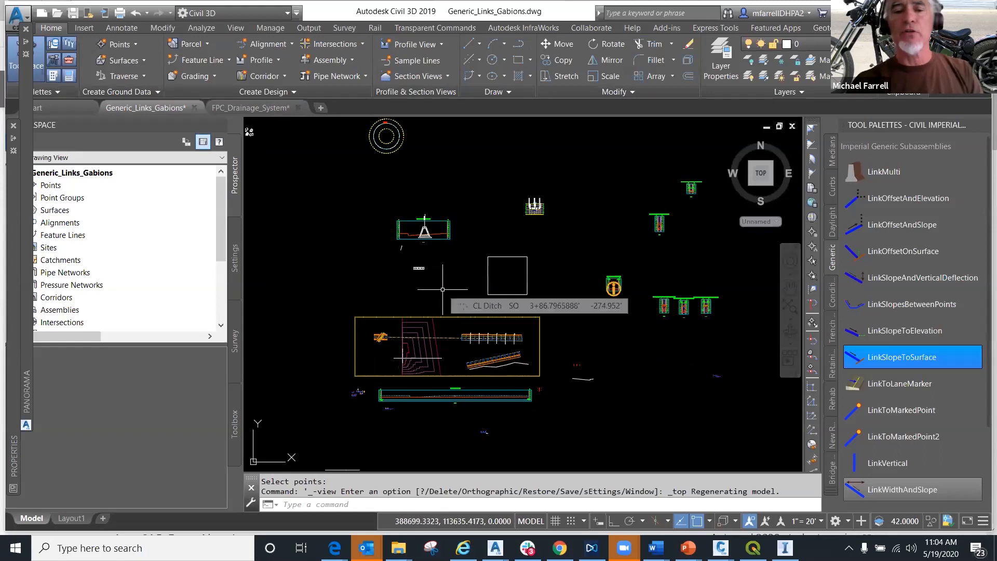
pyautogui.click(147, 14)
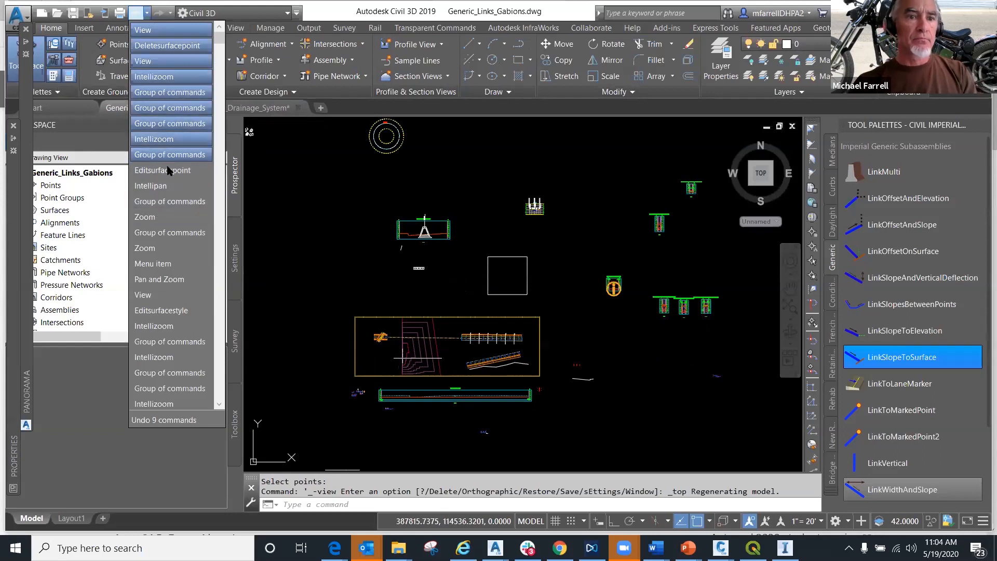
pyautogui.click(150, 61)
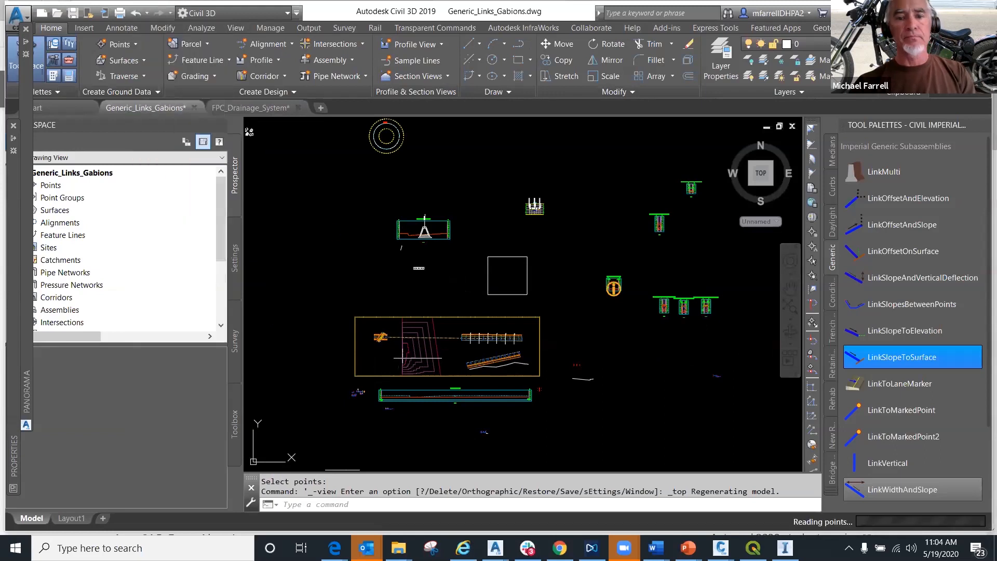
# - Open the ExistGrade surface properties and examine the minimum, maximum and mean elevations in its general statistics
pyautogui.scroll(2, 481, 306)
pyautogui.scroll(-2, 481, 305)
pyautogui.moveTo(480, 304); pyautogui.dragTo(536, 294, button='middle')
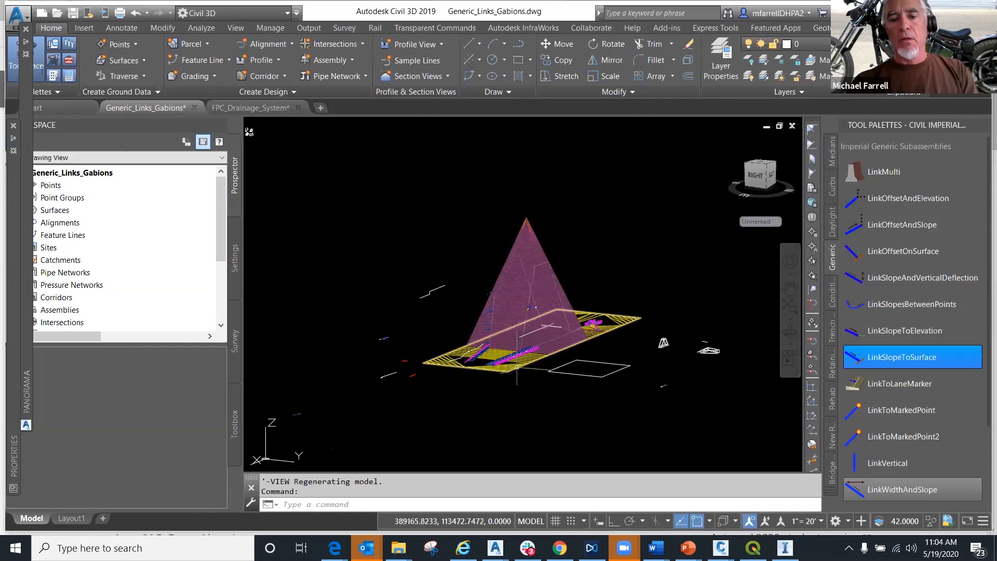
pyautogui.click(503, 347)
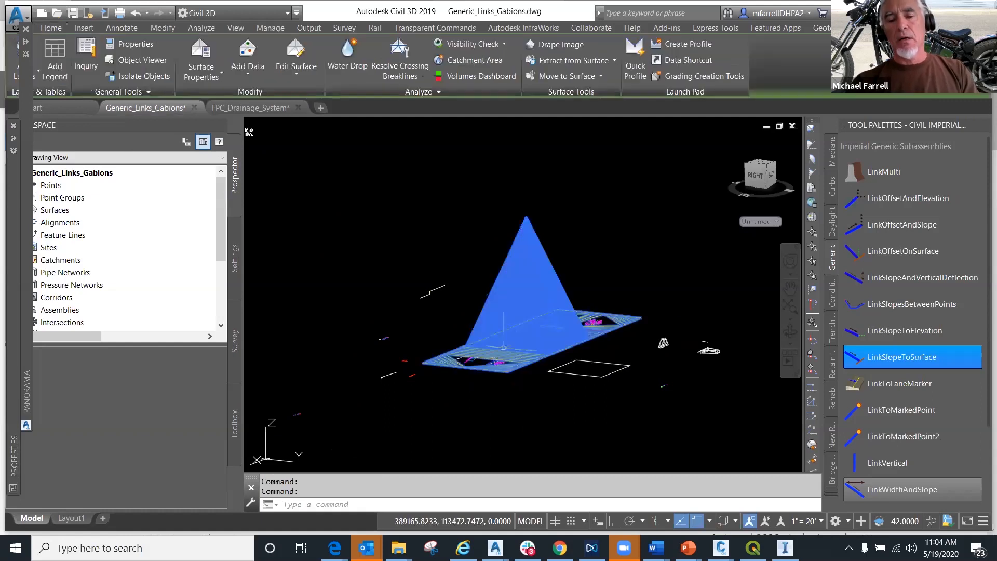
pyautogui.rightClick(504, 379)
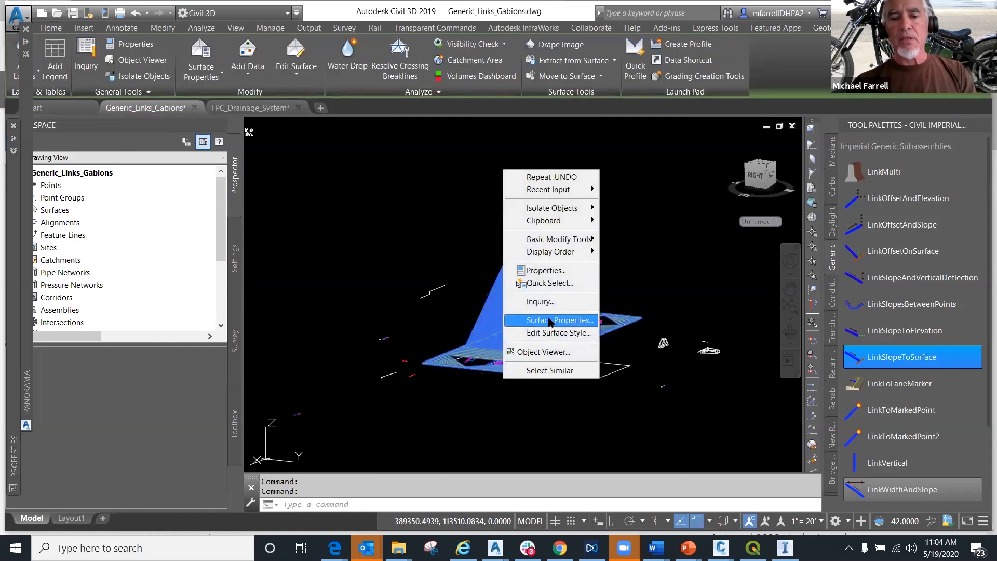
pyautogui.click(550, 320)
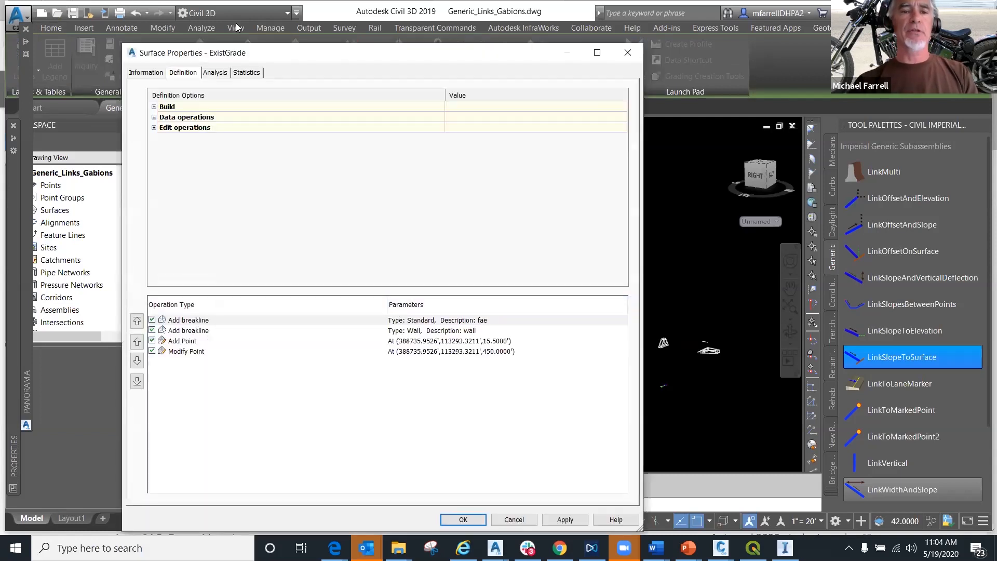
pyautogui.click(250, 75)
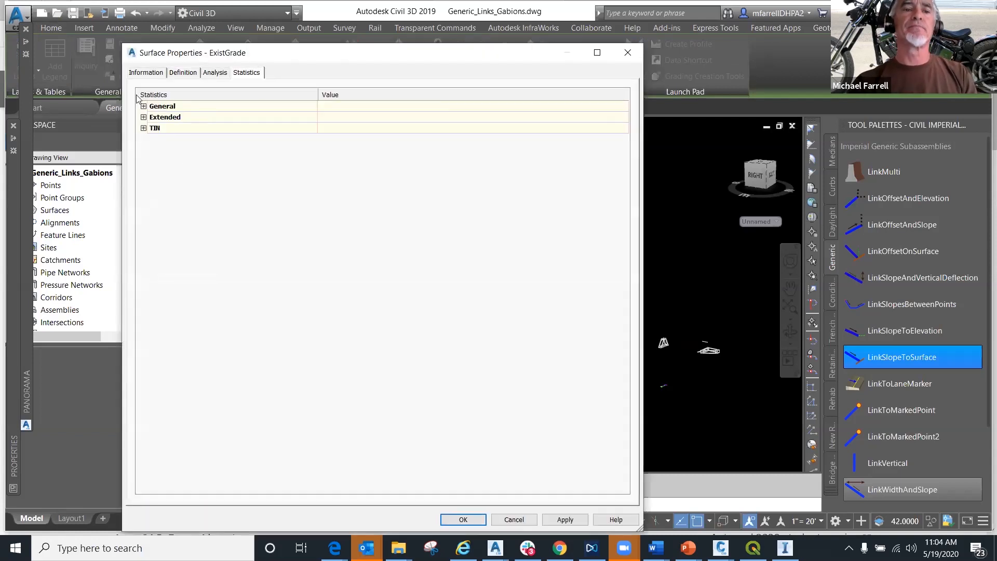
pyautogui.click(144, 107)
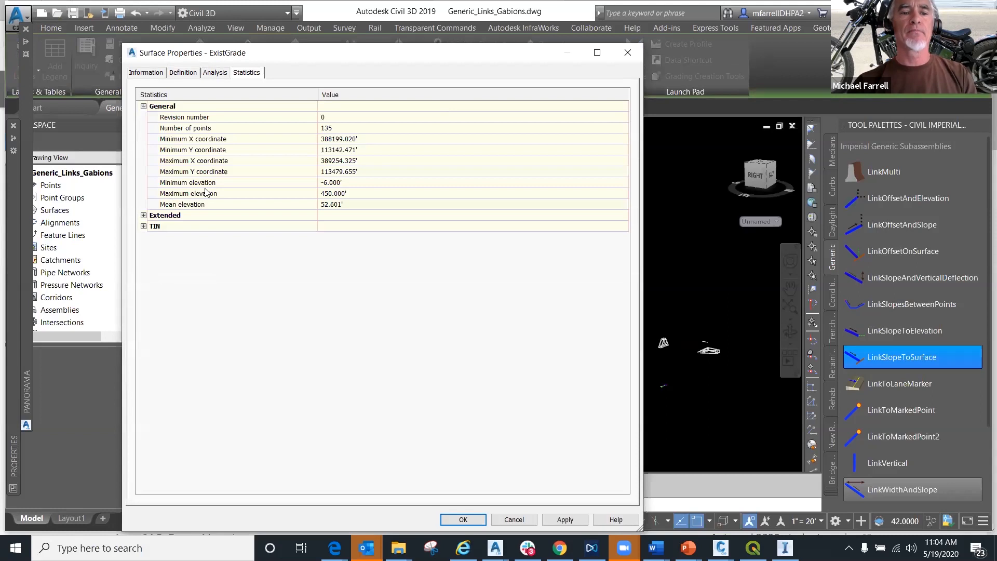
pyautogui.click(227, 185)
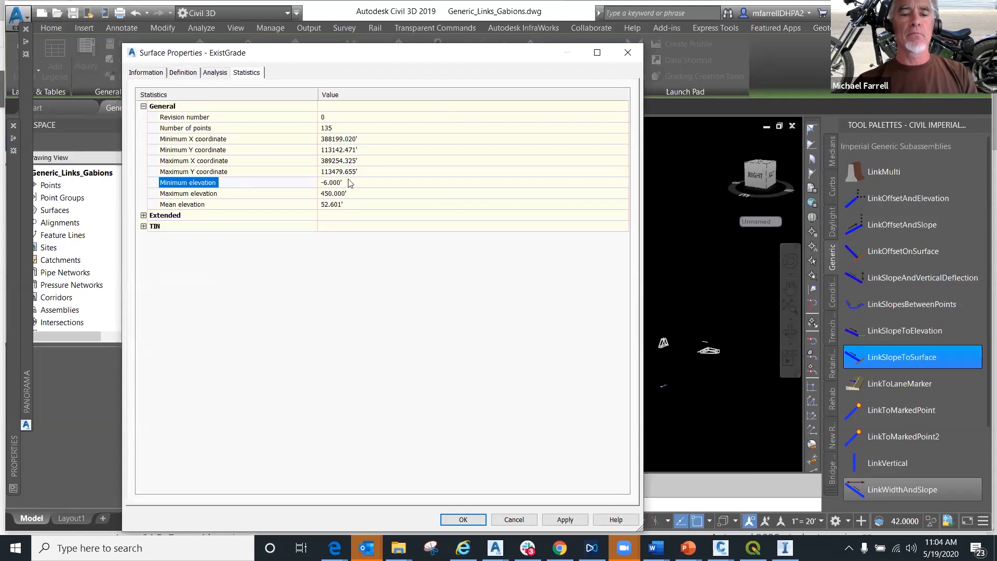
pyautogui.click(228, 197)
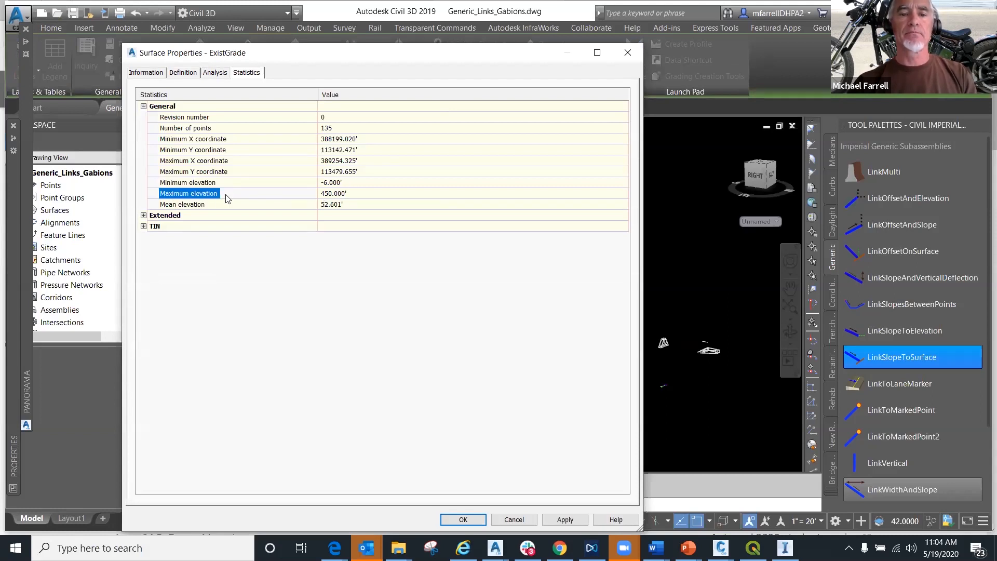
pyautogui.click(235, 208)
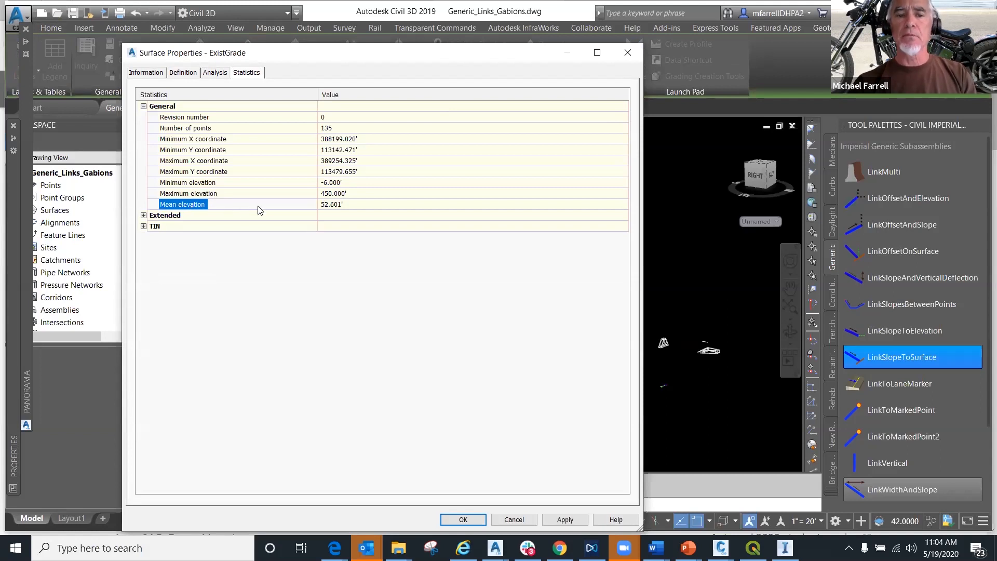
pyautogui.click(328, 195)
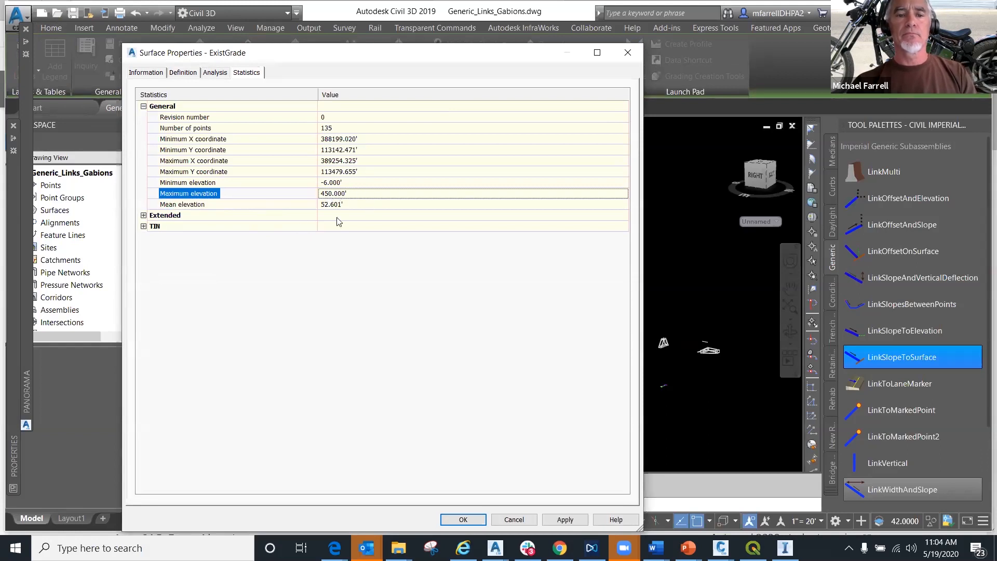
# - Exclude elevations greater than 36' in the build options of the ExistGrade definition and rebuild the surface
pyautogui.click(180, 73)
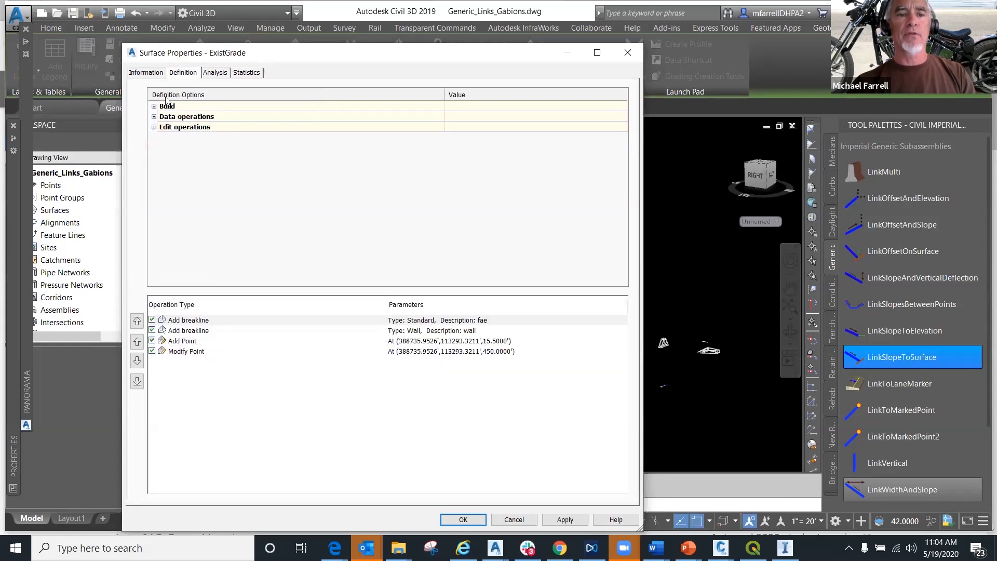
pyautogui.click(155, 106)
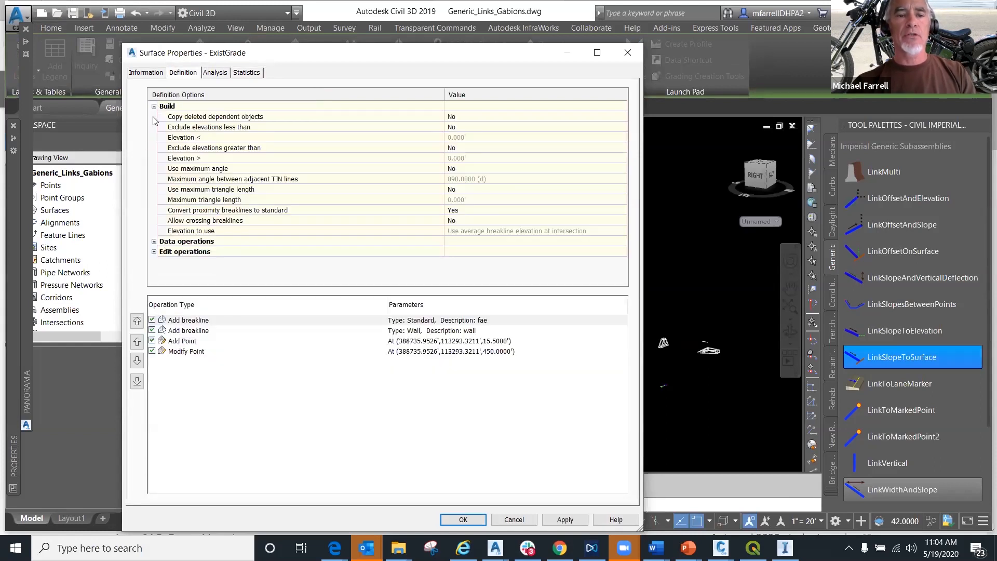
pyautogui.click(212, 149)
pyautogui.click(457, 148)
pyautogui.click(458, 148)
pyautogui.click(456, 169)
pyautogui.click(457, 158)
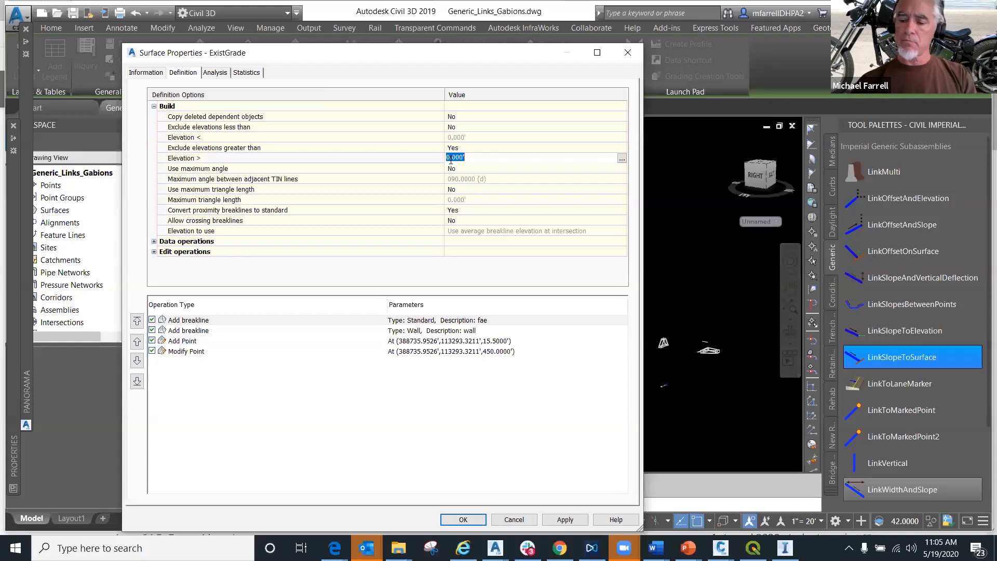
pyautogui.write('3+6')
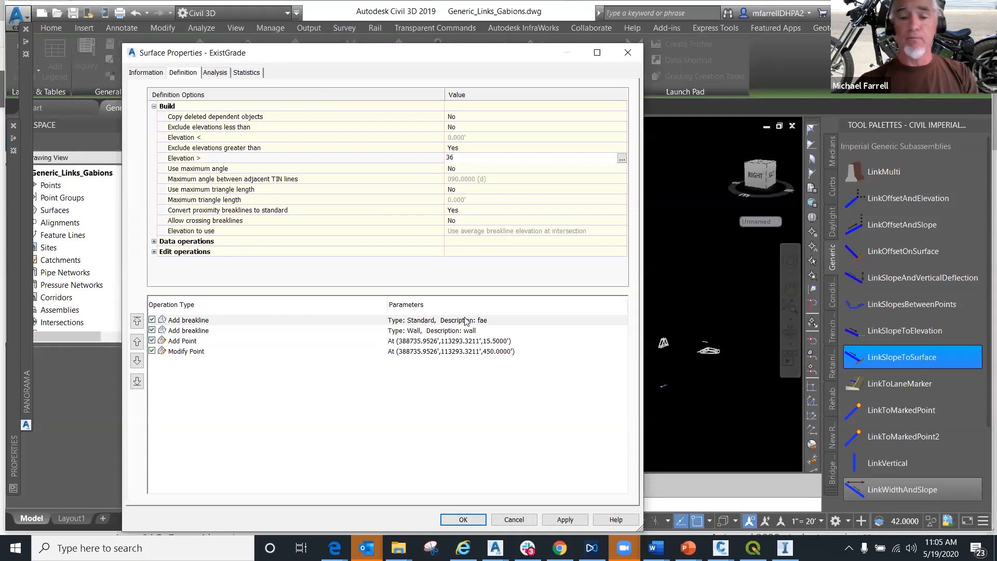
pyautogui.click(566, 520)
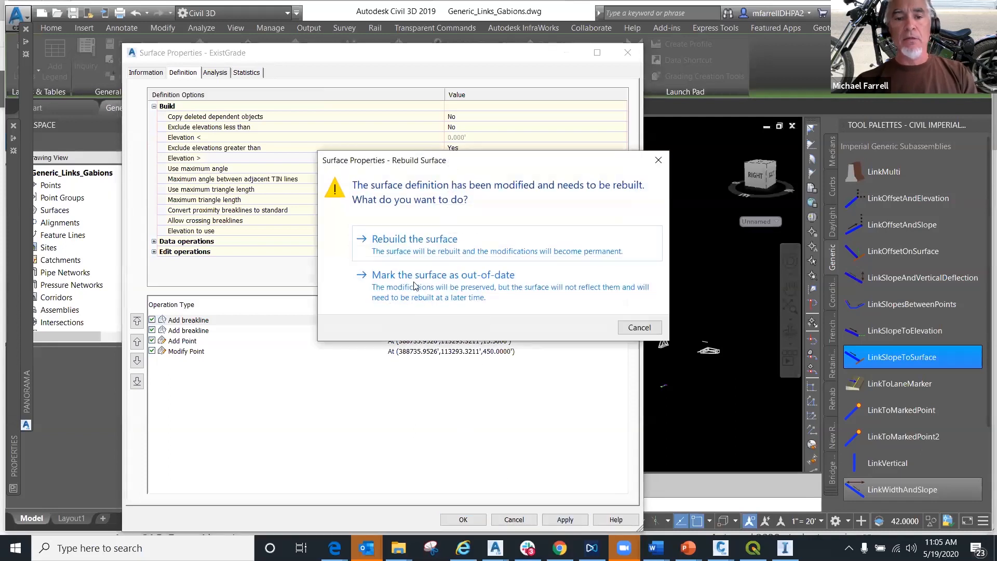
pyautogui.click(408, 235)
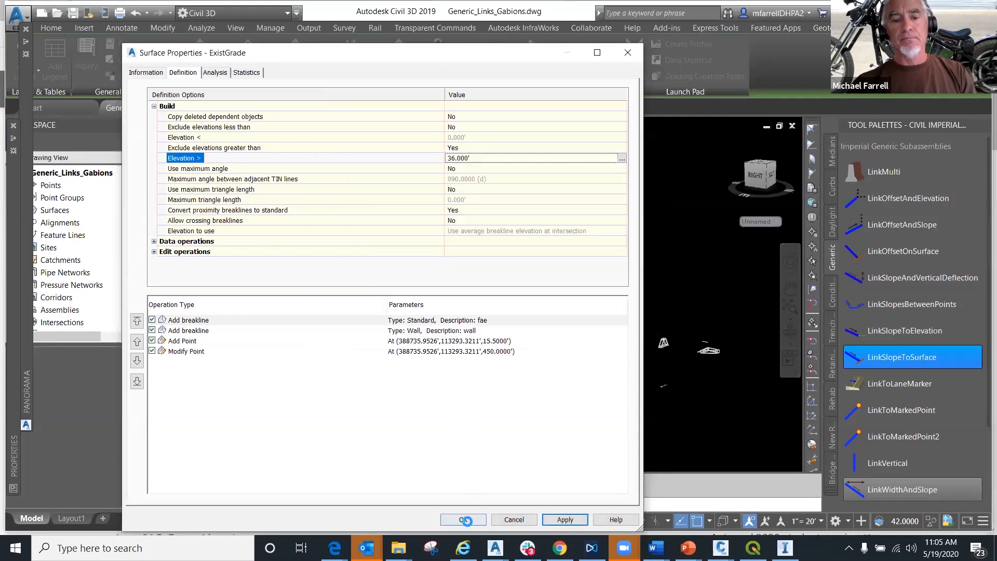
pyautogui.click(462, 520)
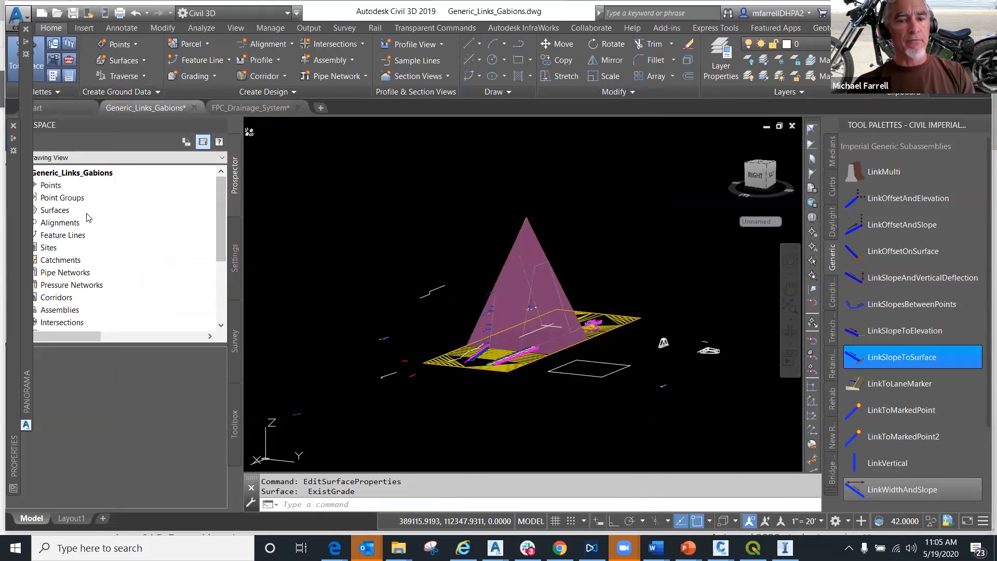
# - Select the ExistGrade surface, locate it in the Surfaces collection, and examine the tip of its spike
pyautogui.click(508, 276)
pyautogui.rightClick(503, 271)
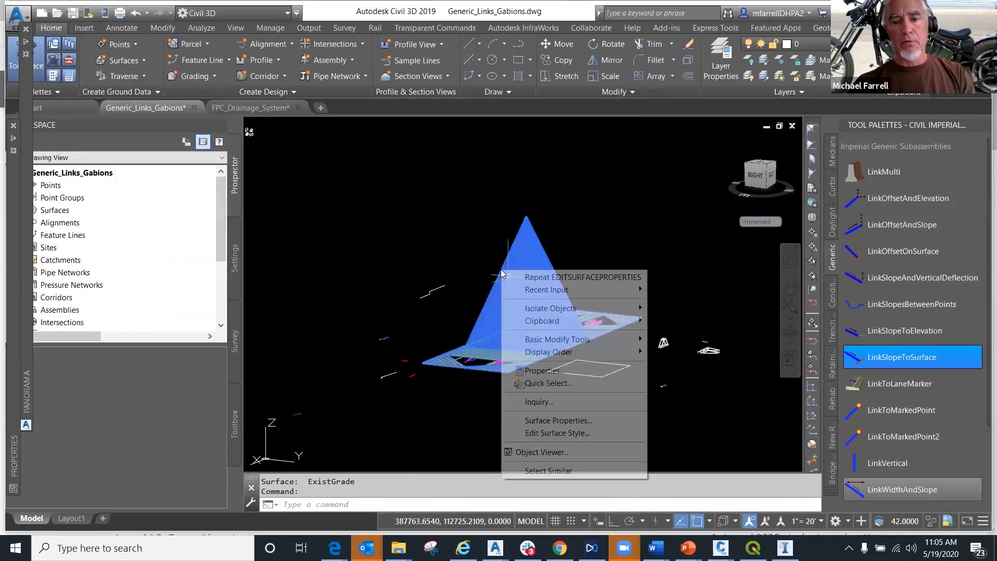
pyautogui.click(472, 373)
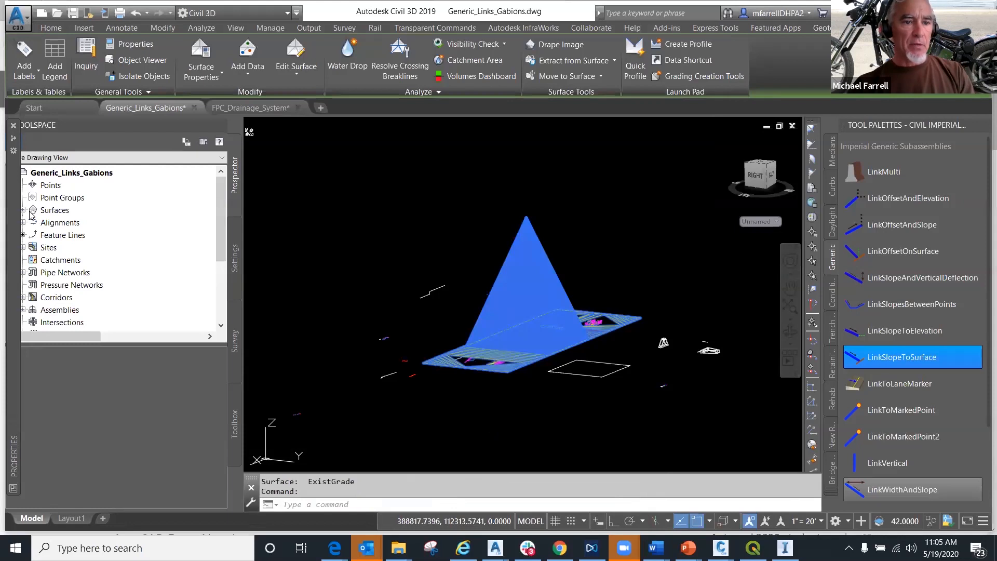
pyautogui.click(23, 210)
pyautogui.click(71, 248)
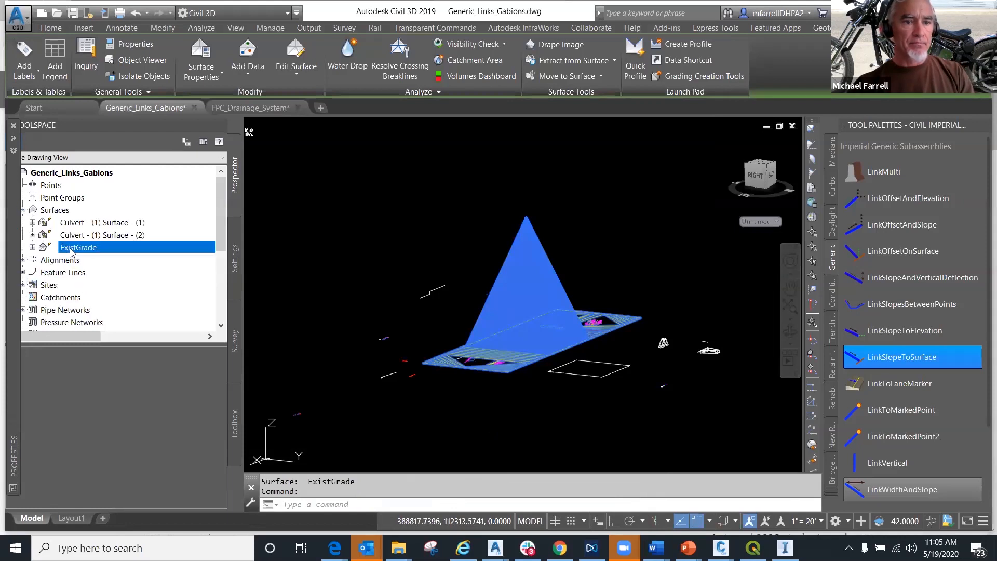
pyautogui.rightClick(70, 249)
pyautogui.click(99, 283)
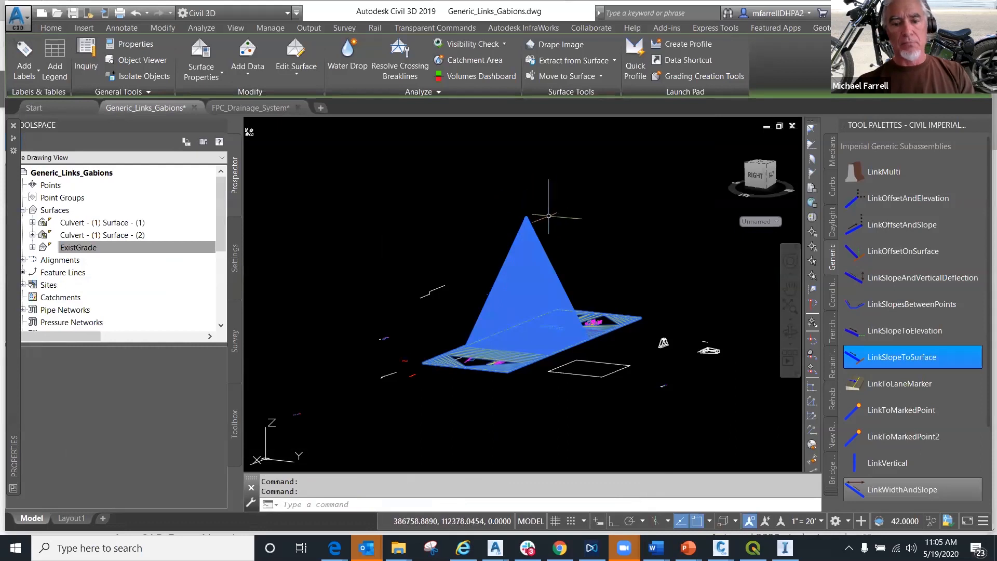
pyautogui.scroll(3, 543, 222)
pyautogui.scroll(4, 522, 203)
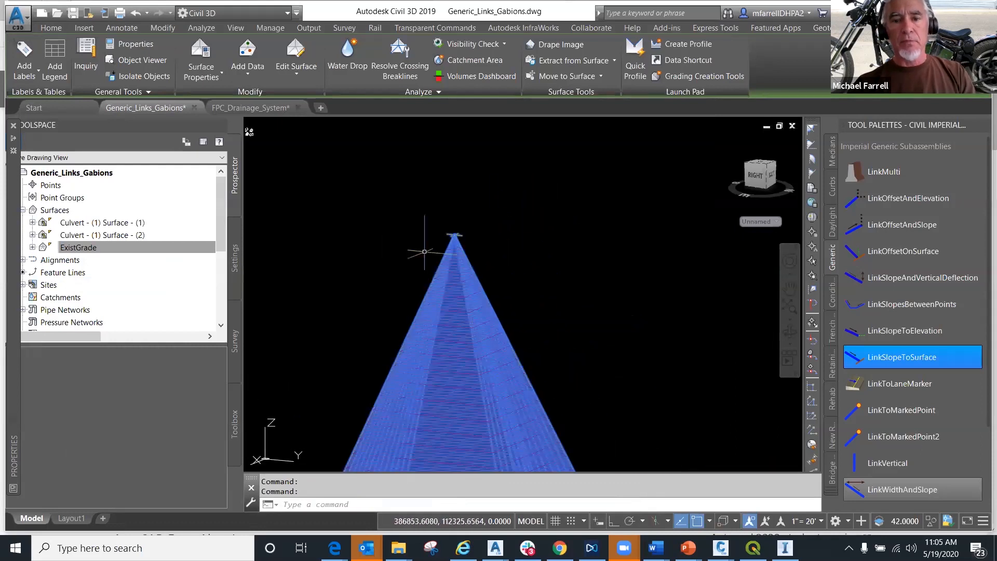
pyautogui.scroll(4, 426, 251)
pyautogui.scroll(-5, 480, 223)
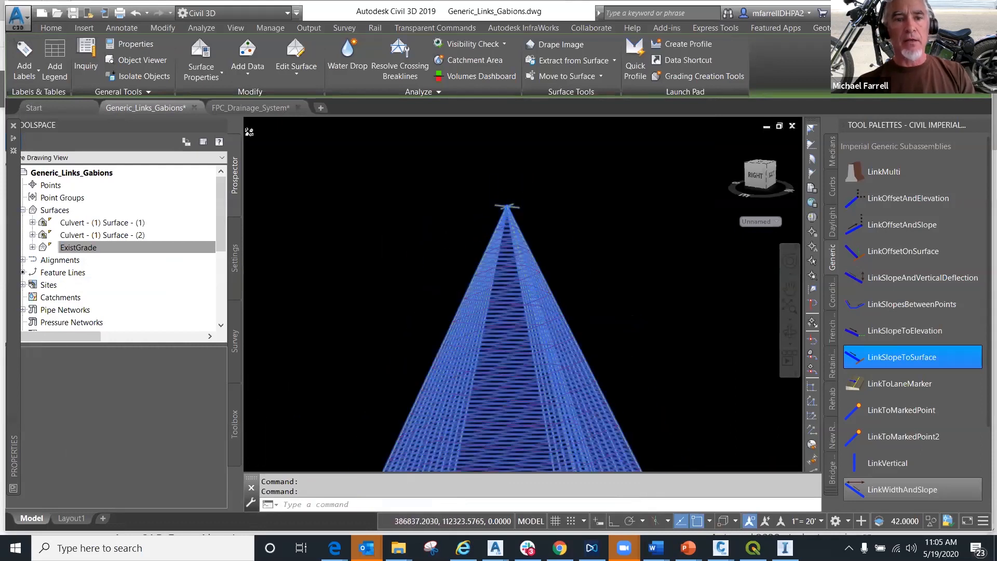
# - Set the ExistGrade build option that excludes elevations greater than a limit to 45', and rebuild the surface
pyautogui.rightClick(517, 251)
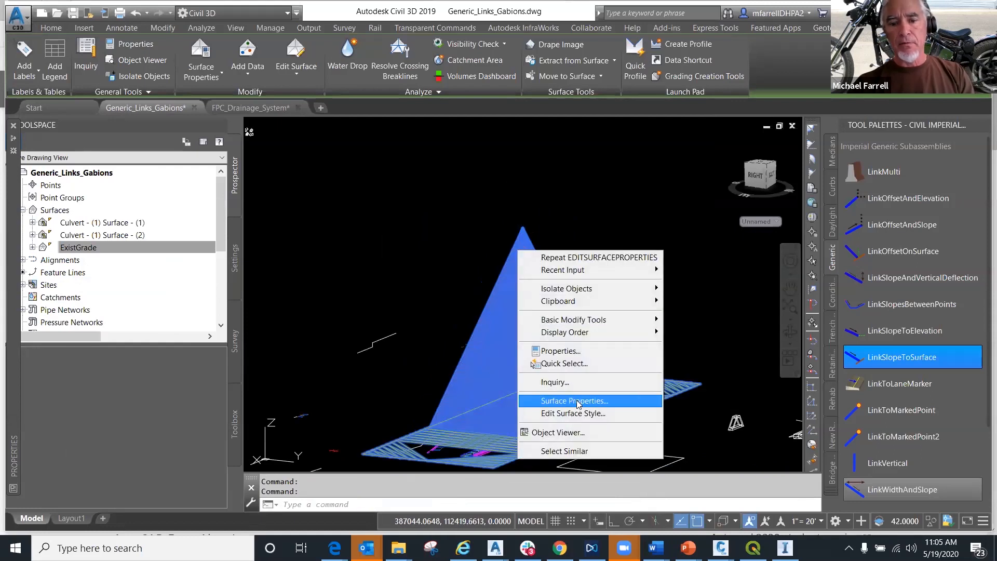
pyautogui.click(574, 401)
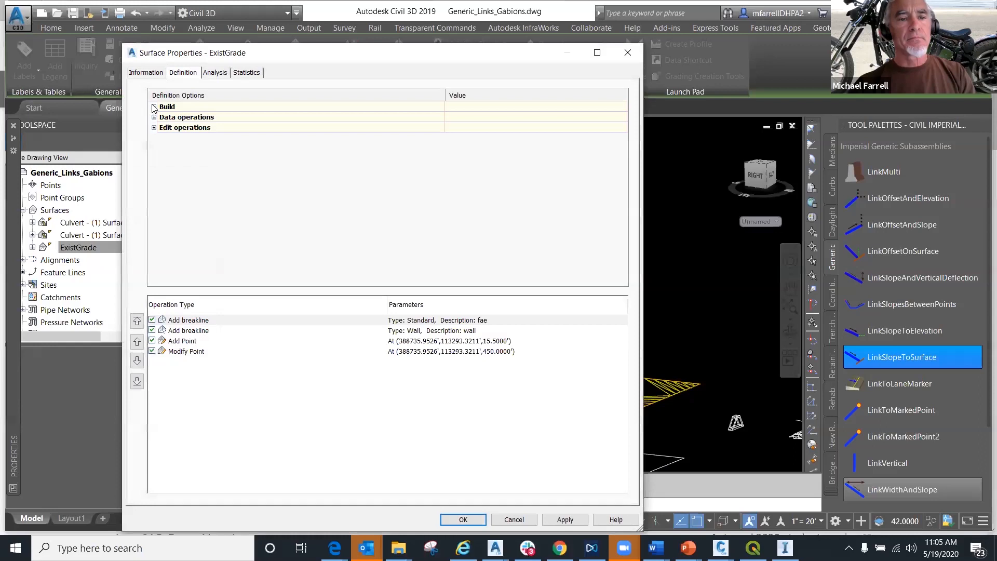
pyautogui.click(155, 107)
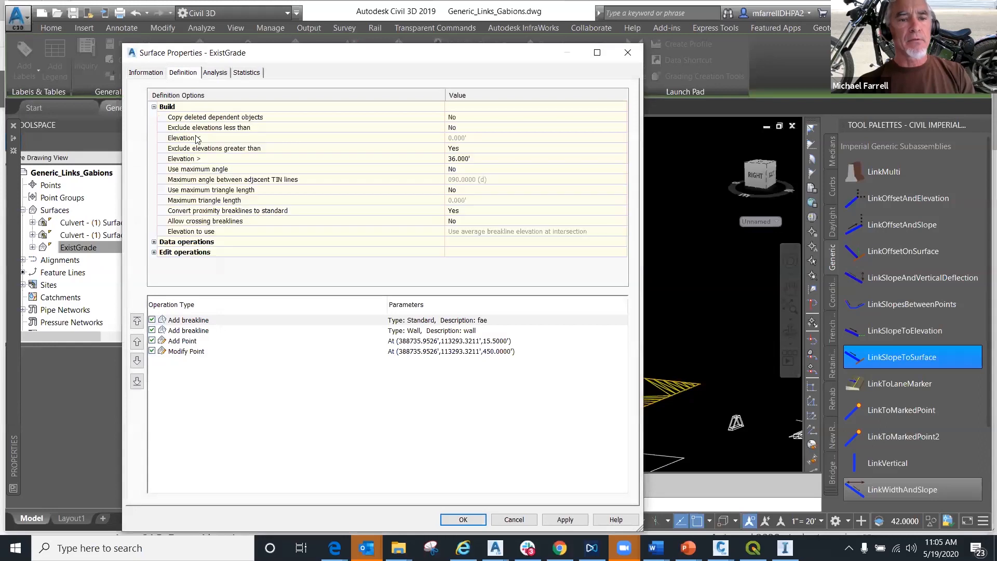
pyautogui.click(225, 150)
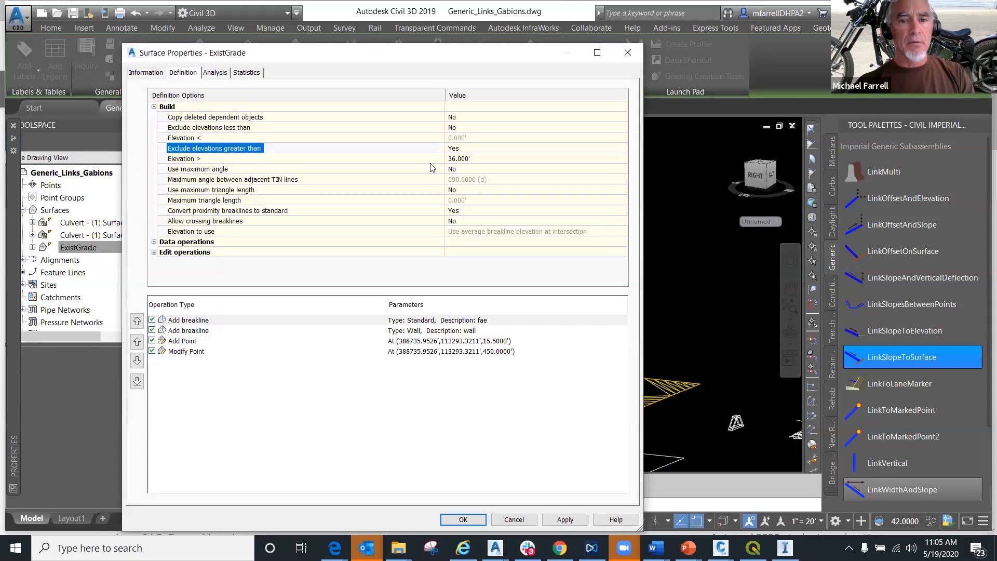
pyautogui.click(455, 159)
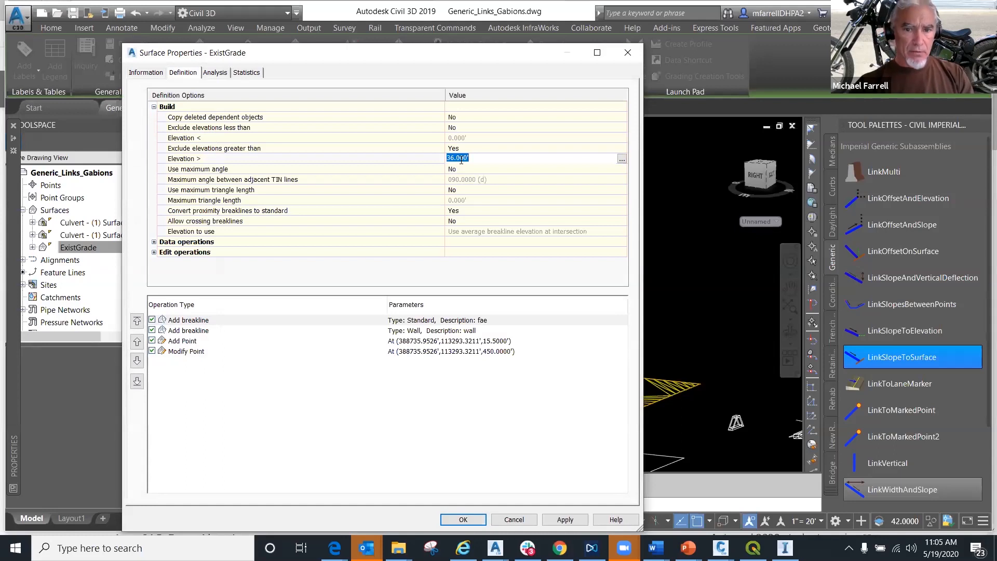
pyautogui.click(455, 159)
pyautogui.doubleClick(459, 159)
pyautogui.moveTo(458, 158); pyautogui.dragTo(477, 165)
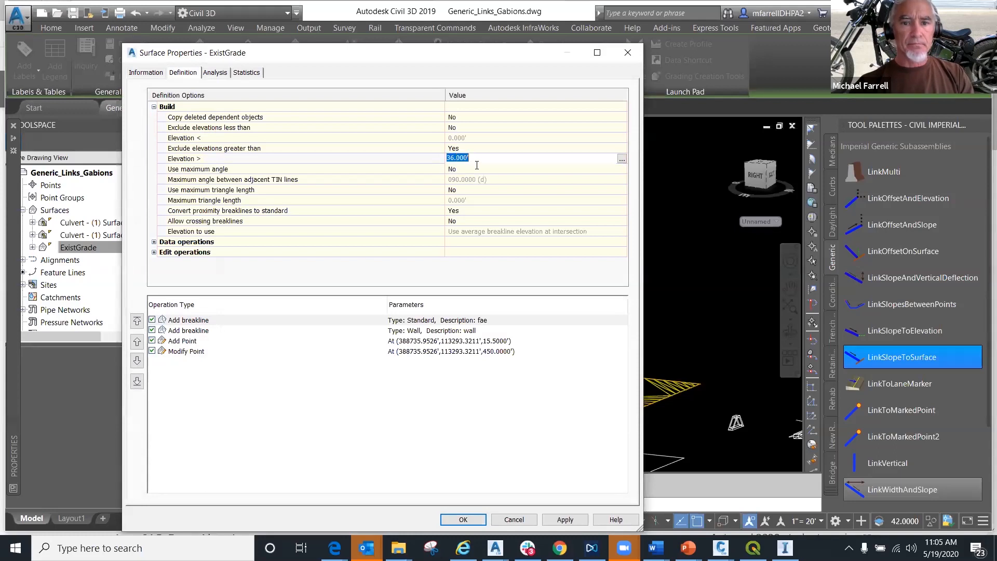
pyautogui.write('45')
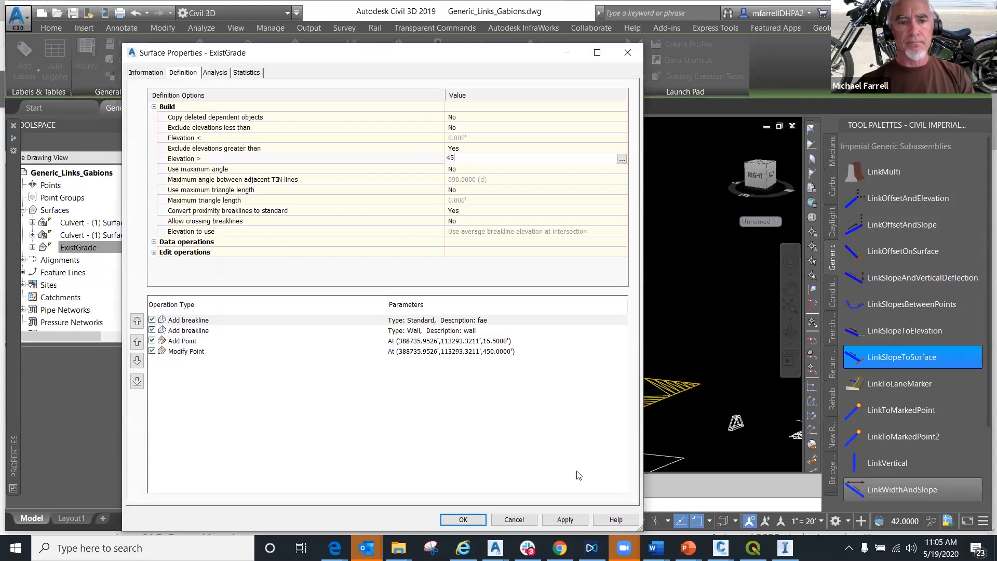
pyautogui.click(566, 519)
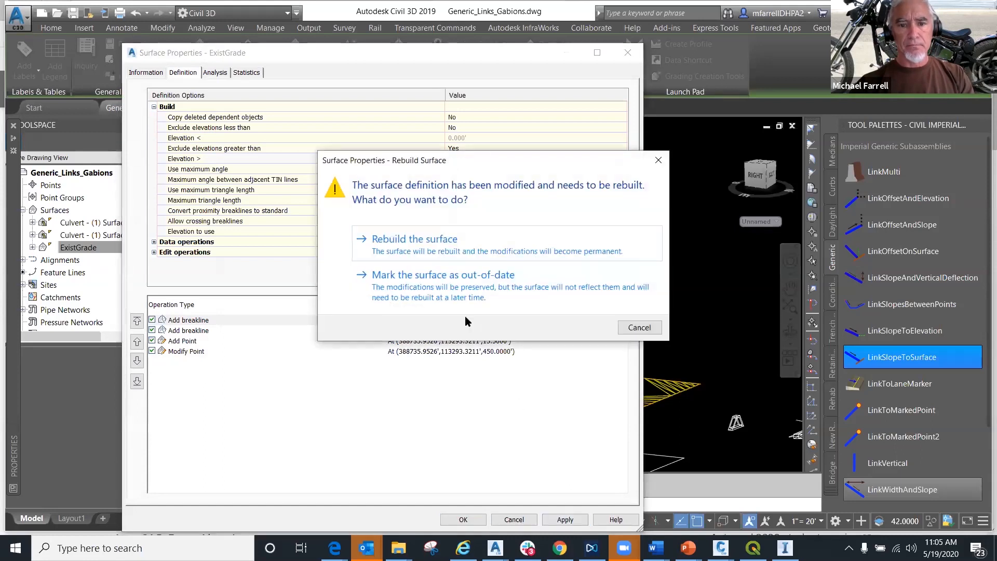
pyautogui.click(409, 240)
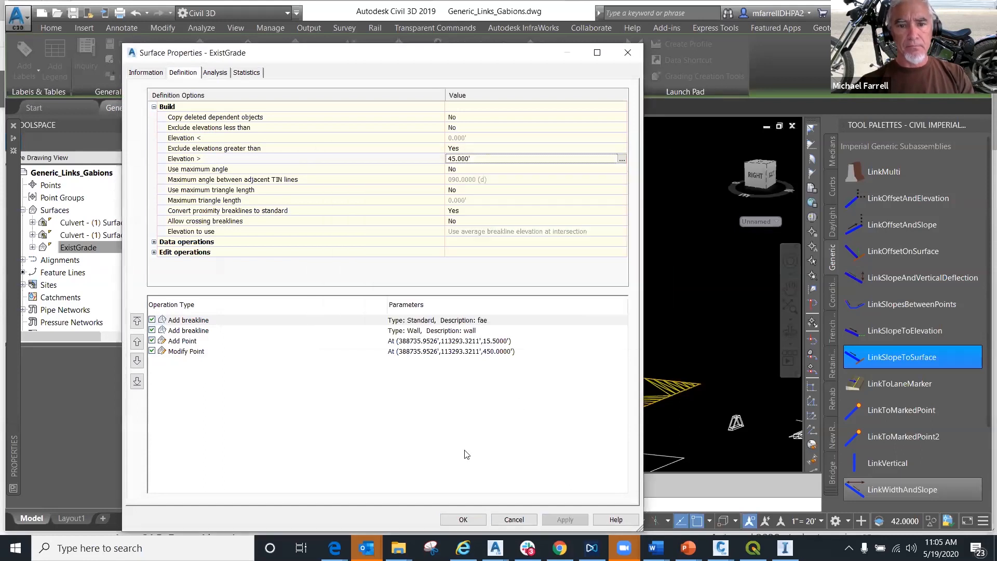
pyautogui.click(460, 519)
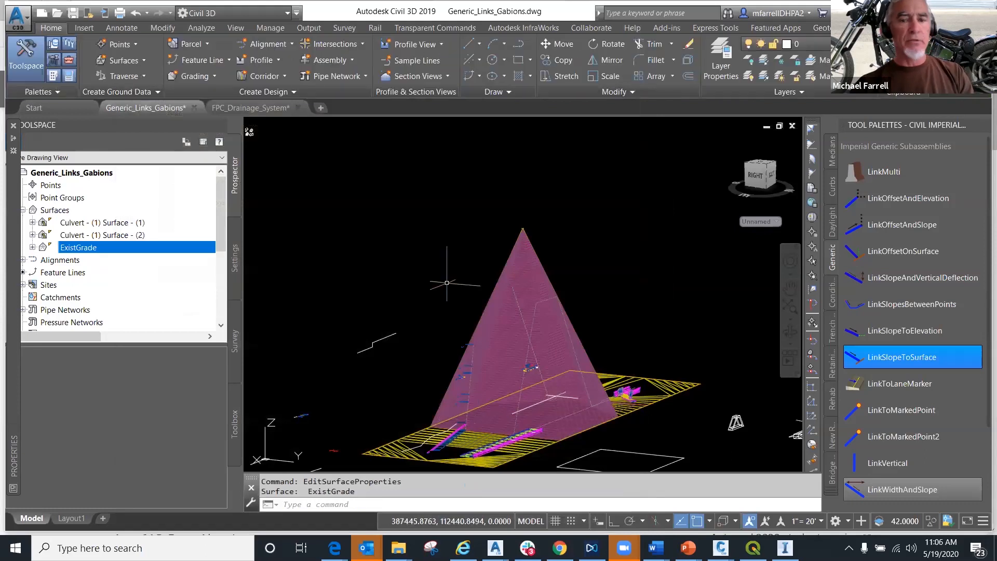
# - Exclude elevations less than -45' in the ExistGrade build options and rebuild the surface
pyautogui.click(521, 271)
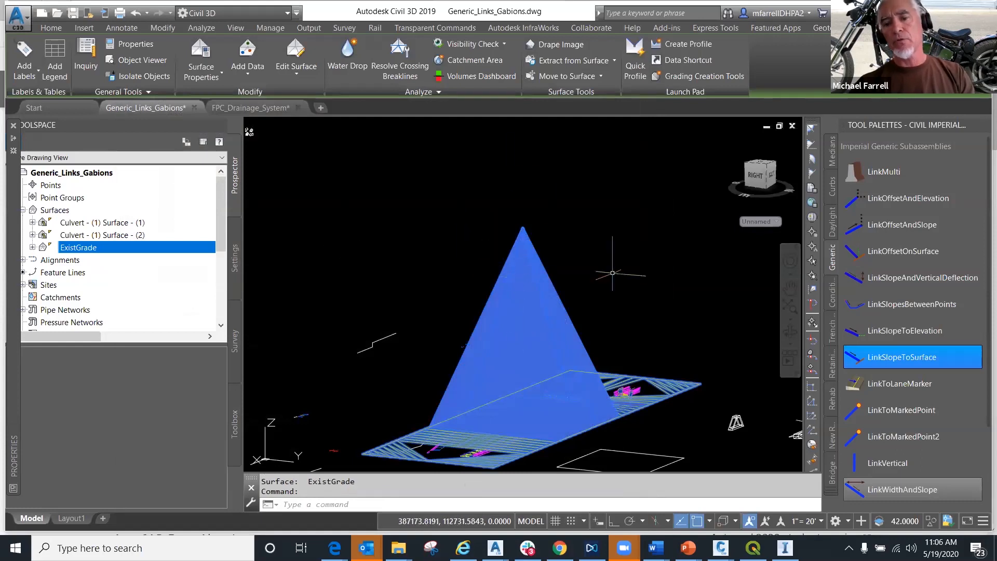
pyautogui.rightClick(512, 275)
pyautogui.click(541, 408)
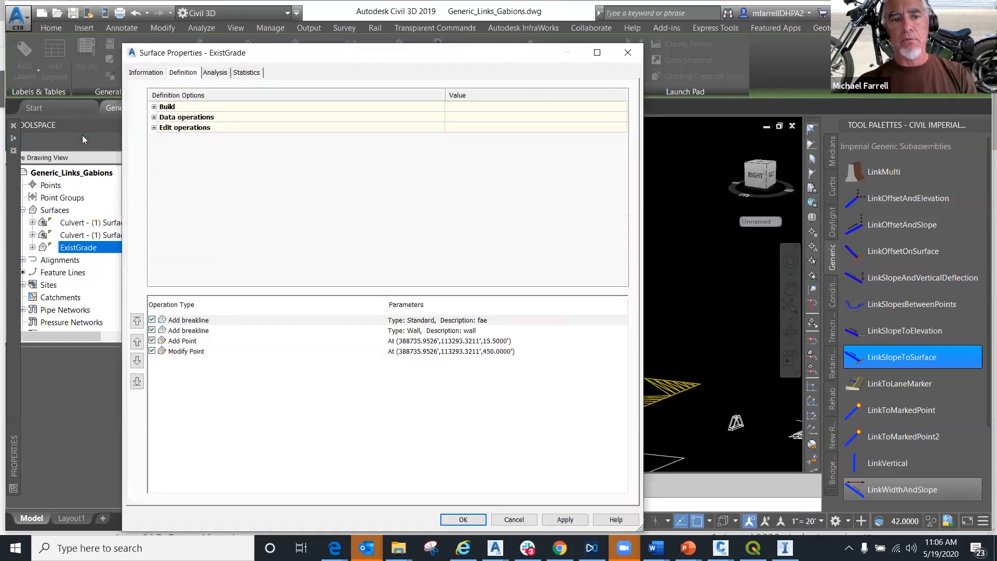
pyautogui.click(153, 107)
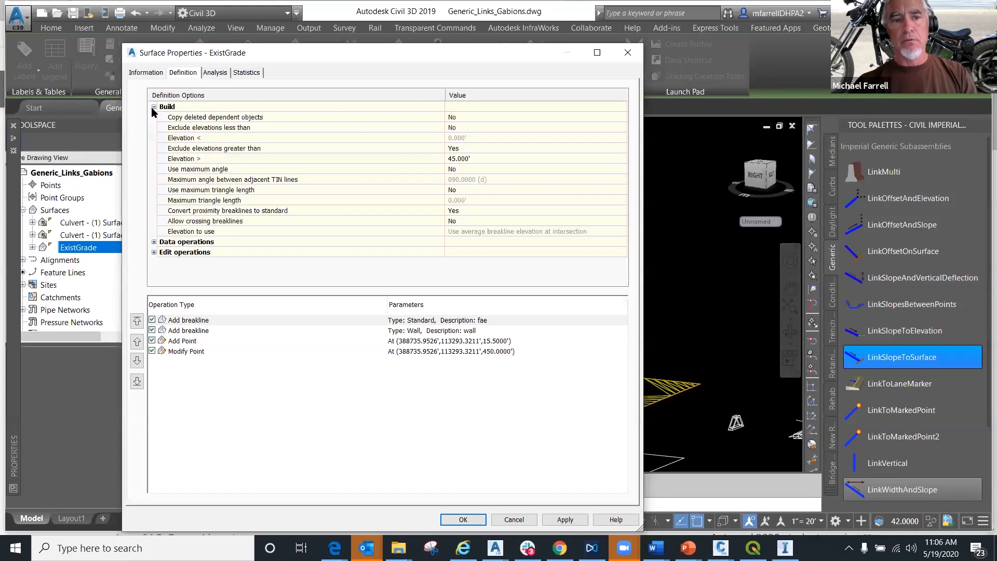
pyautogui.click(459, 162)
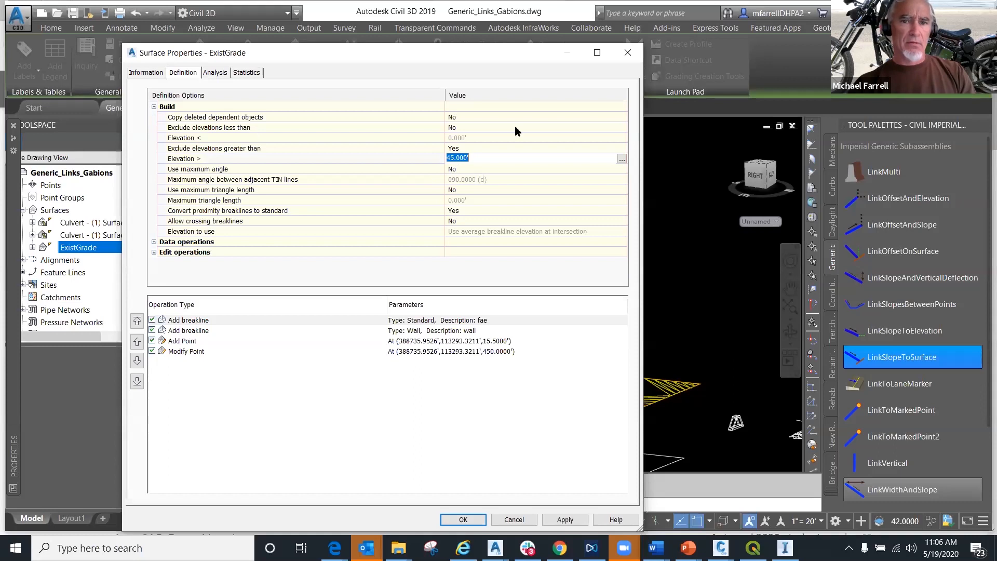
pyautogui.click(459, 129)
pyautogui.doubleClick(453, 128)
pyautogui.click(455, 138)
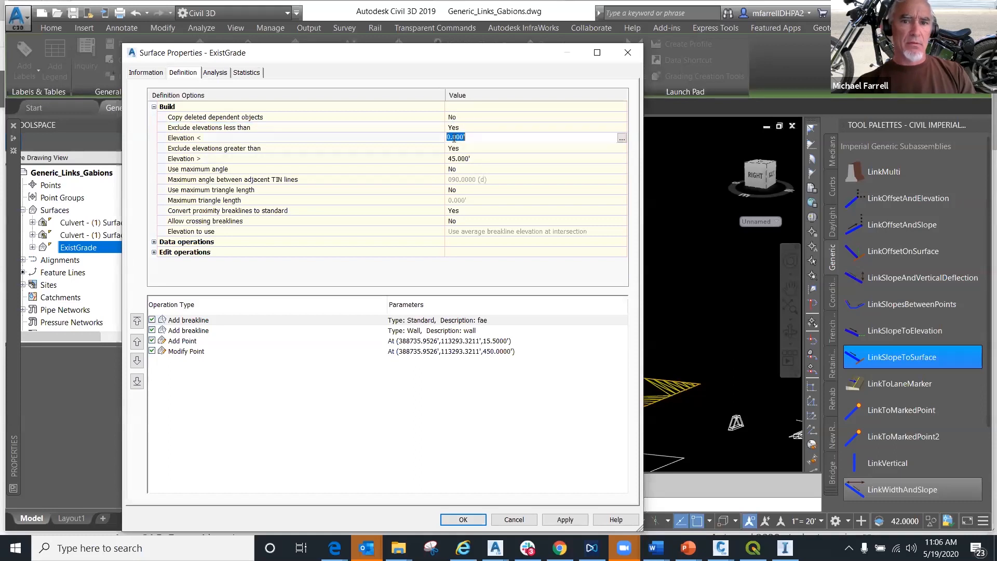
pyautogui.write('-45')
pyautogui.press('Return')
pyautogui.click(469, 158)
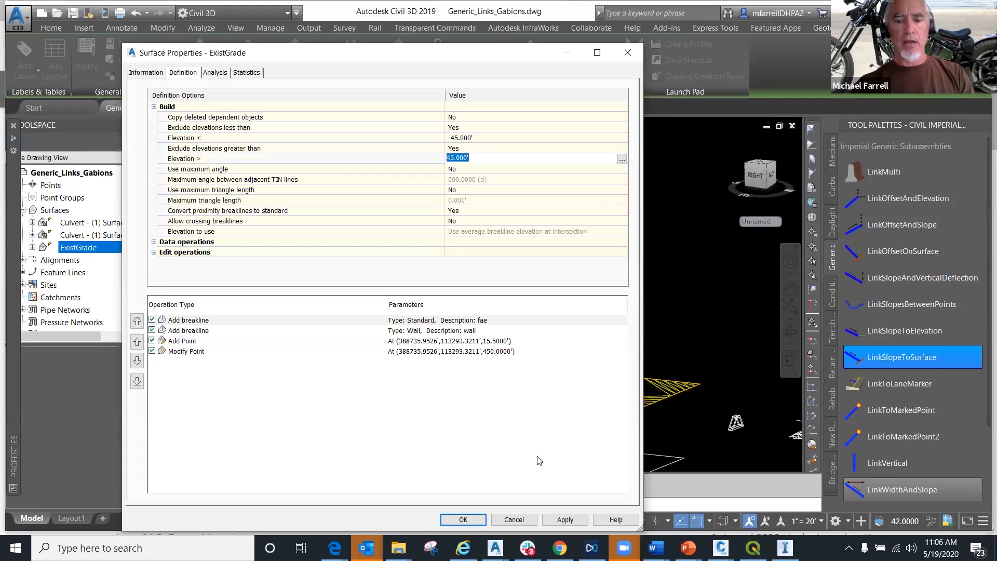
pyautogui.click(573, 522)
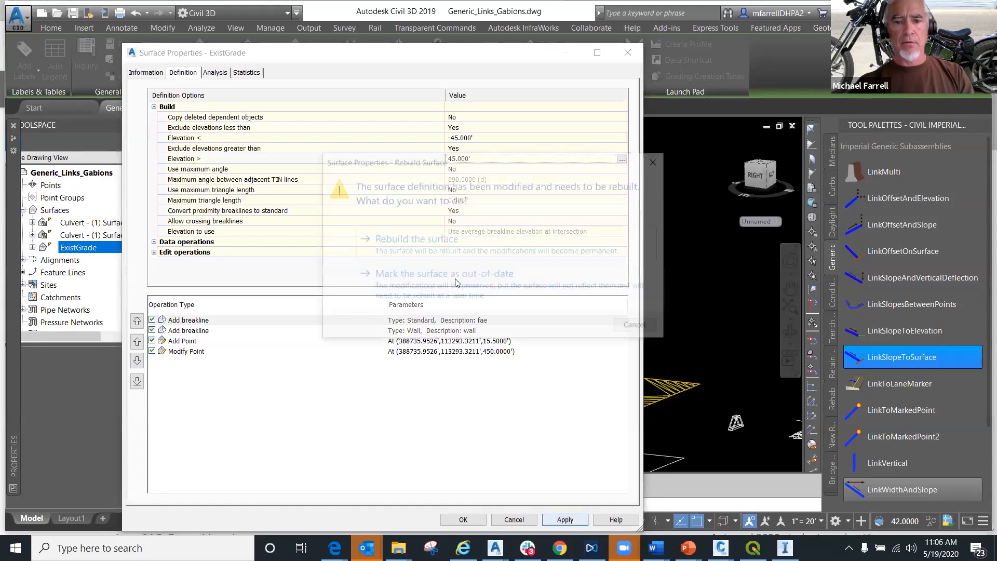
pyautogui.click(424, 239)
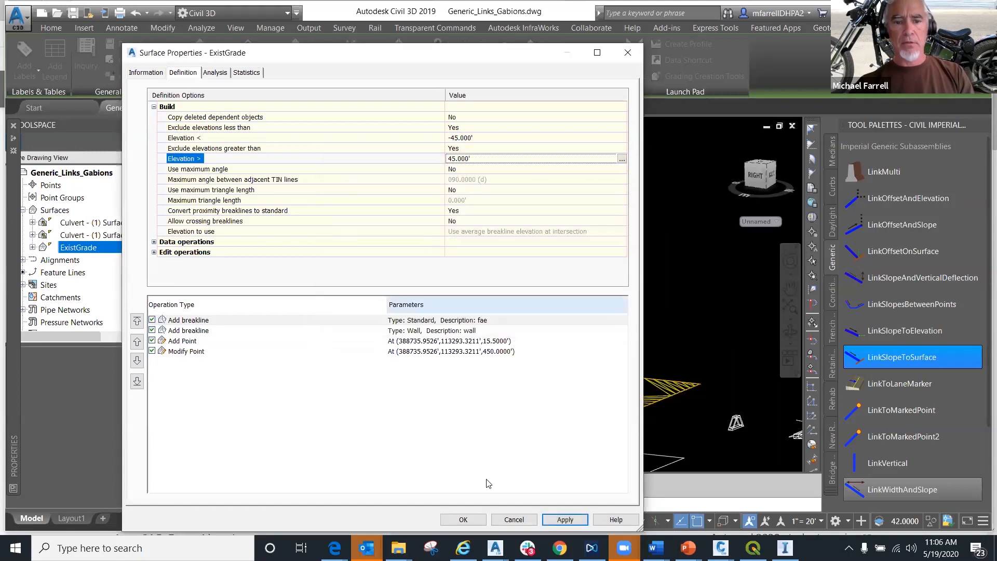
pyautogui.click(464, 519)
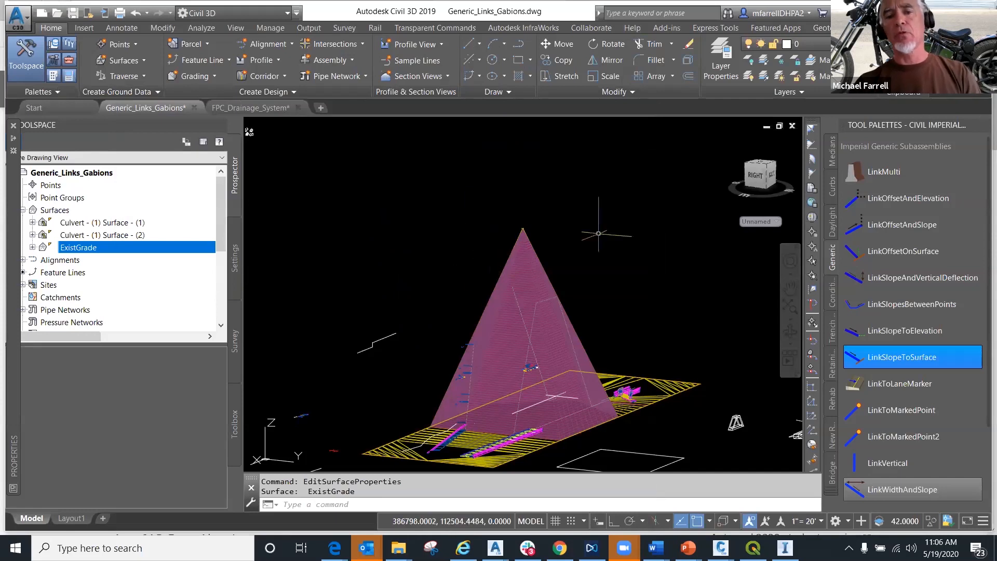
# - Delete the ExistGrade surface point at the tip of the spike
pyautogui.scroll(4, 533, 248)
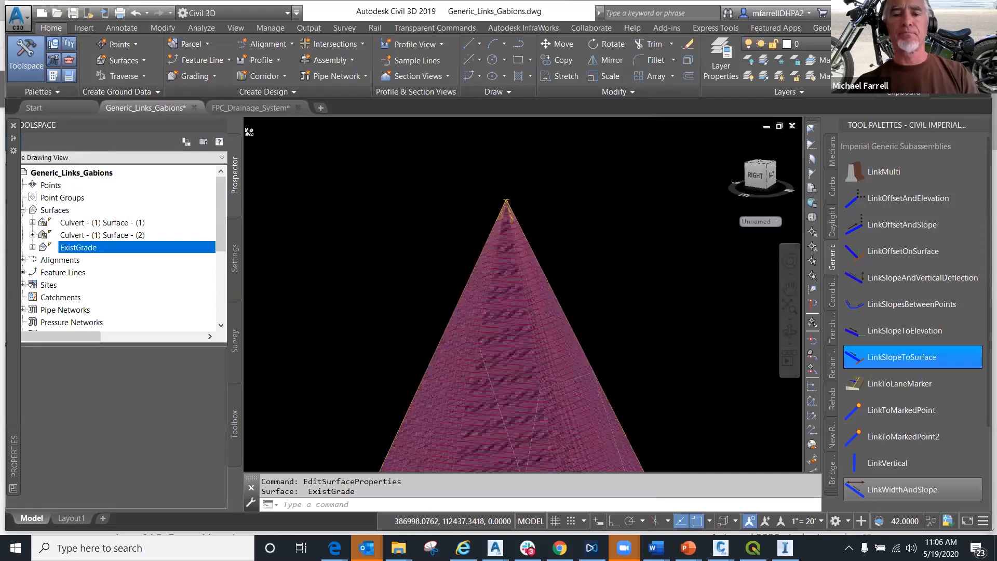
pyautogui.scroll(2, 534, 247)
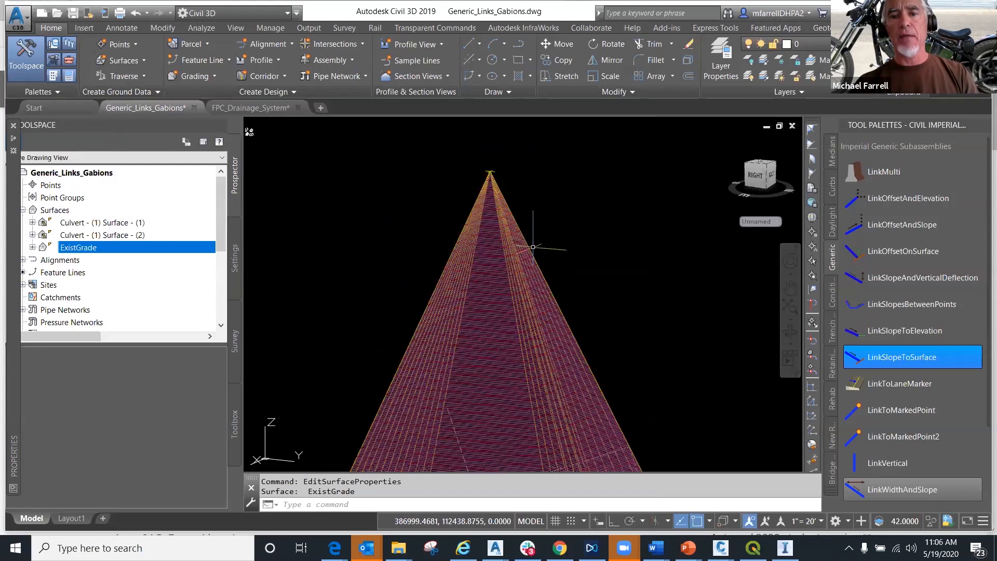
pyautogui.scroll(4, 445, 195)
pyautogui.click(526, 209)
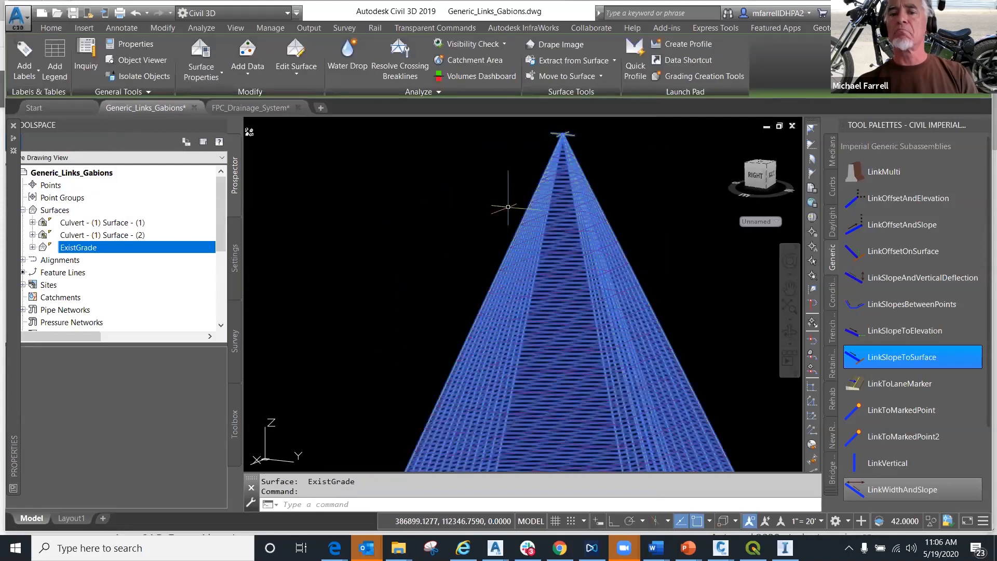
pyautogui.scroll(-3, 508, 206)
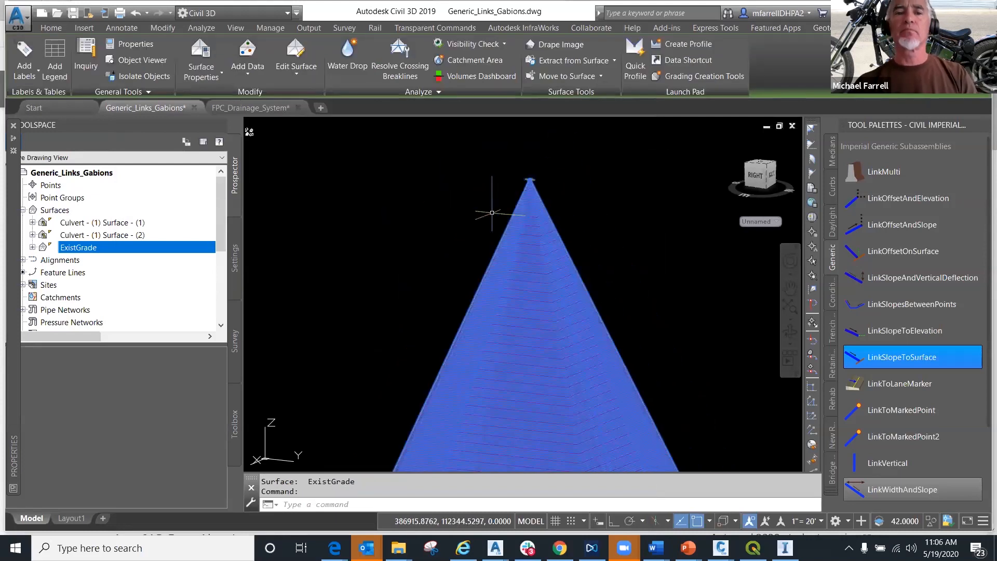
pyautogui.click(297, 68)
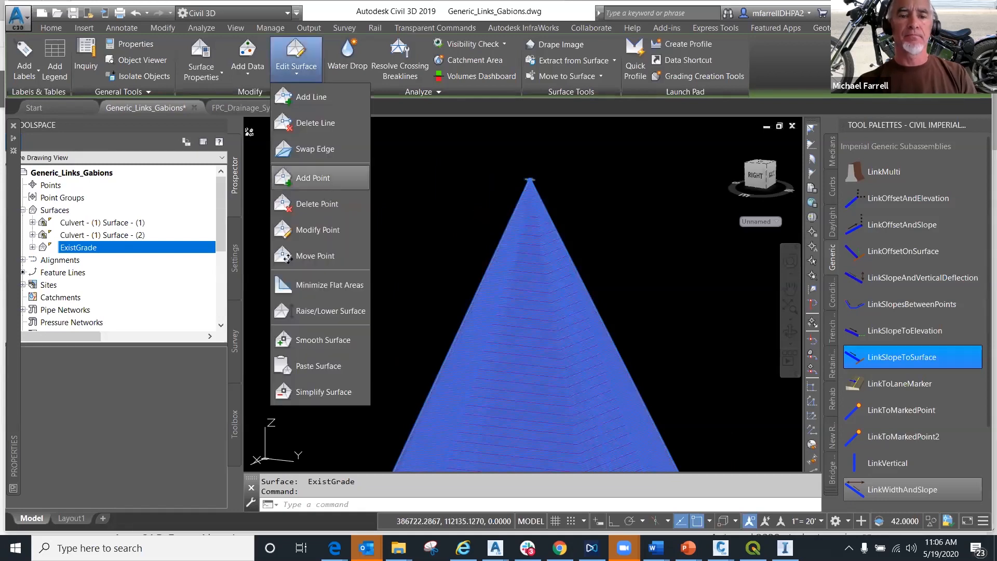
pyautogui.click(312, 178)
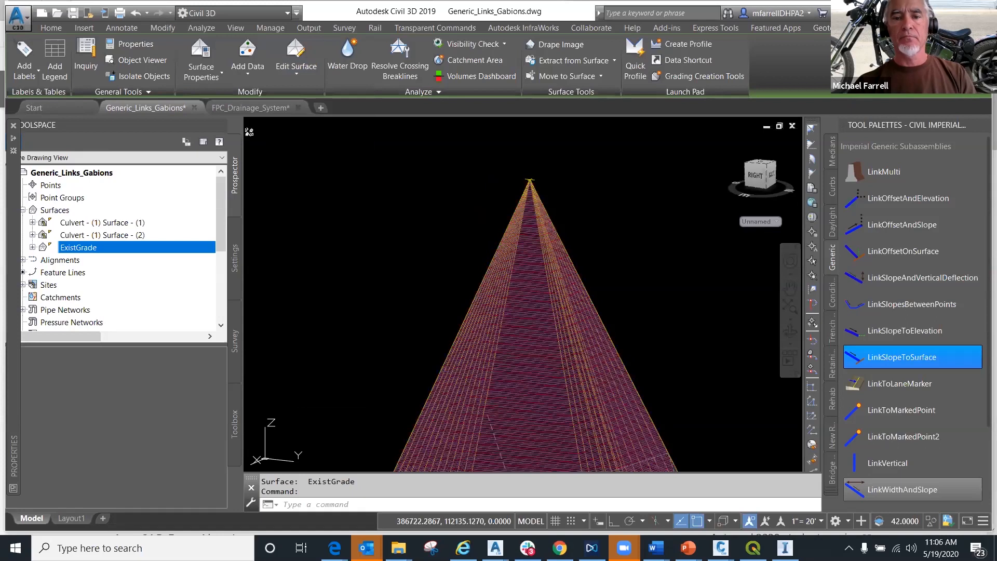
pyautogui.click(530, 180)
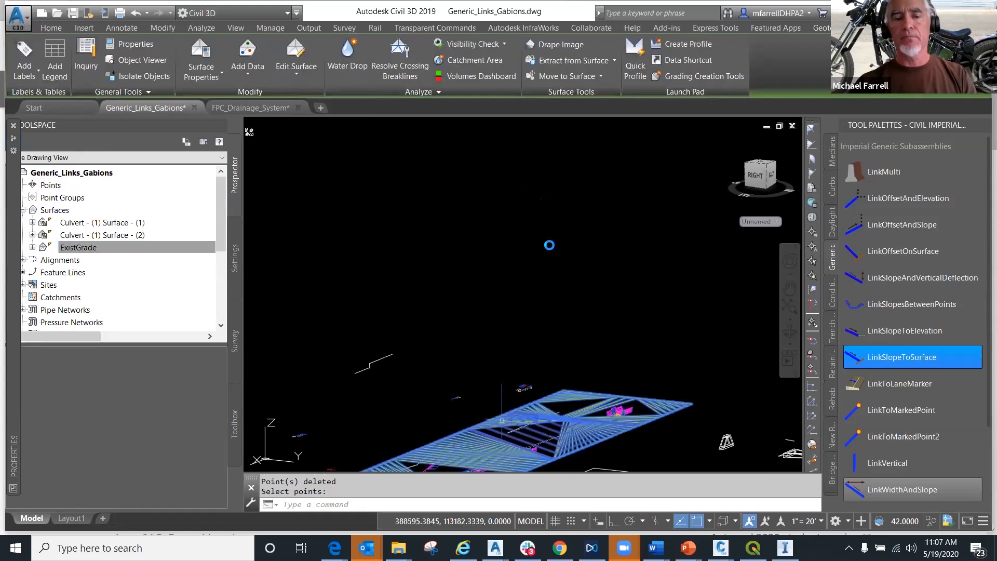
pyautogui.moveTo(513, 380); pyautogui.dragTo(552, 249, button='middle')
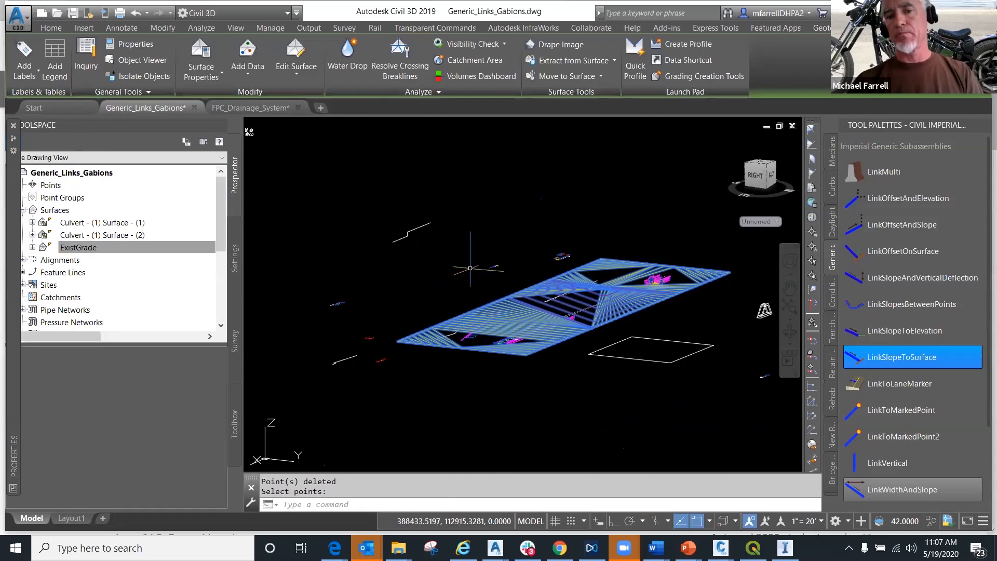
# - Switch the drawing from the custom 3D view to the Top view
pyautogui.moveTo(465, 277)
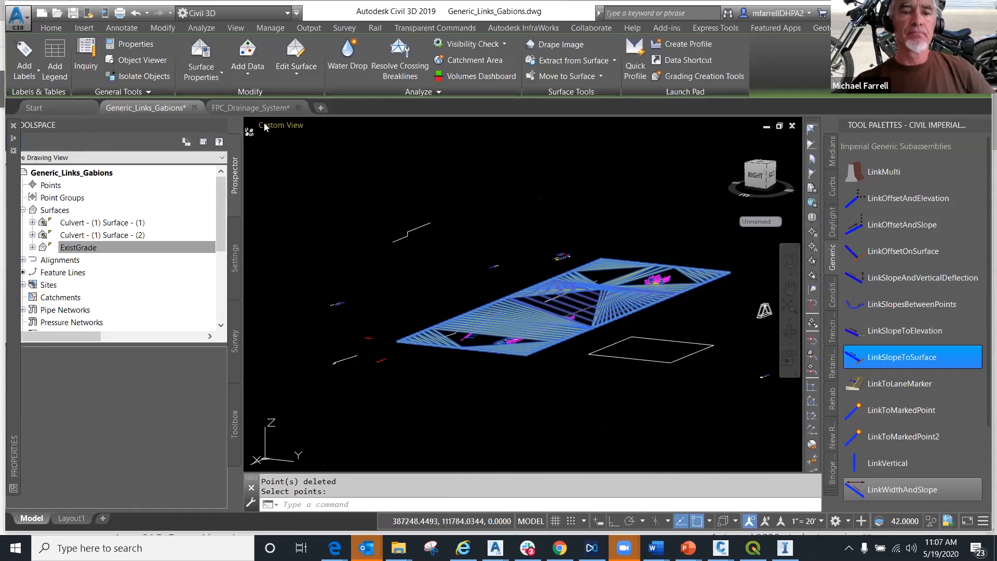
pyautogui.click(266, 127)
pyautogui.click(288, 154)
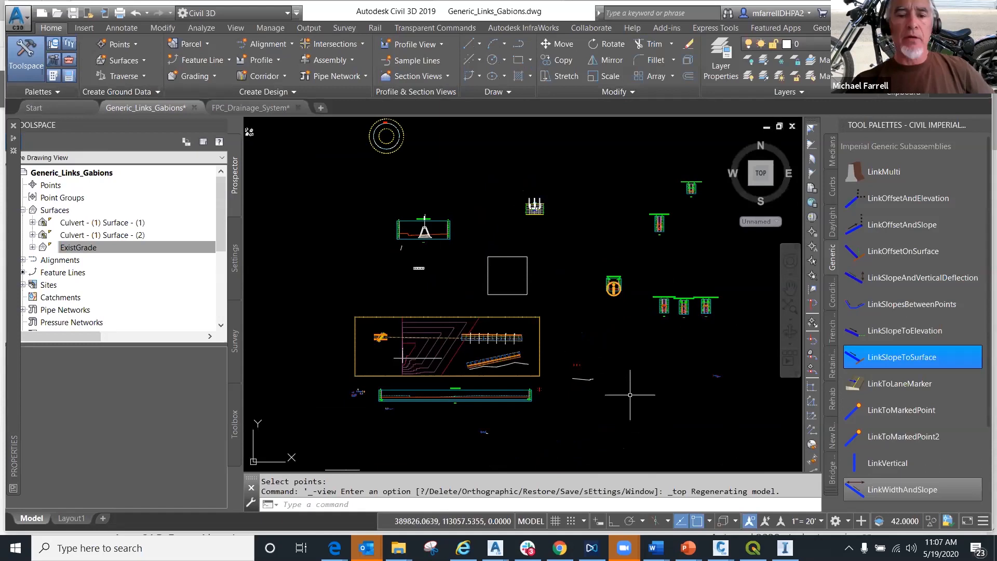
# - Open the two headwalls at the ends of the skewed culvert in Object Viewer
pyautogui.moveTo(311, 380); pyautogui.dragTo(345, 378, button='middle')
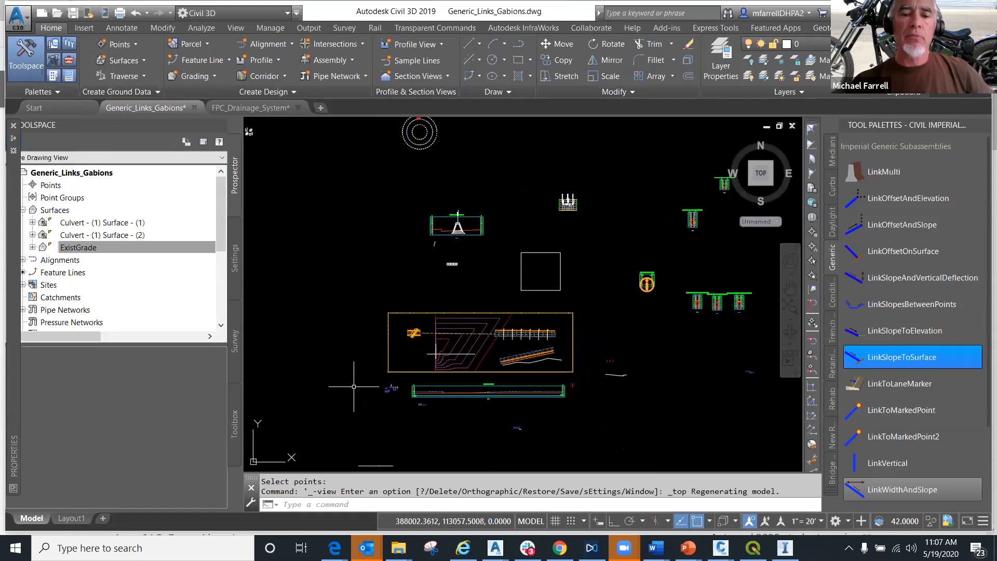
pyautogui.scroll(8, 404, 342)
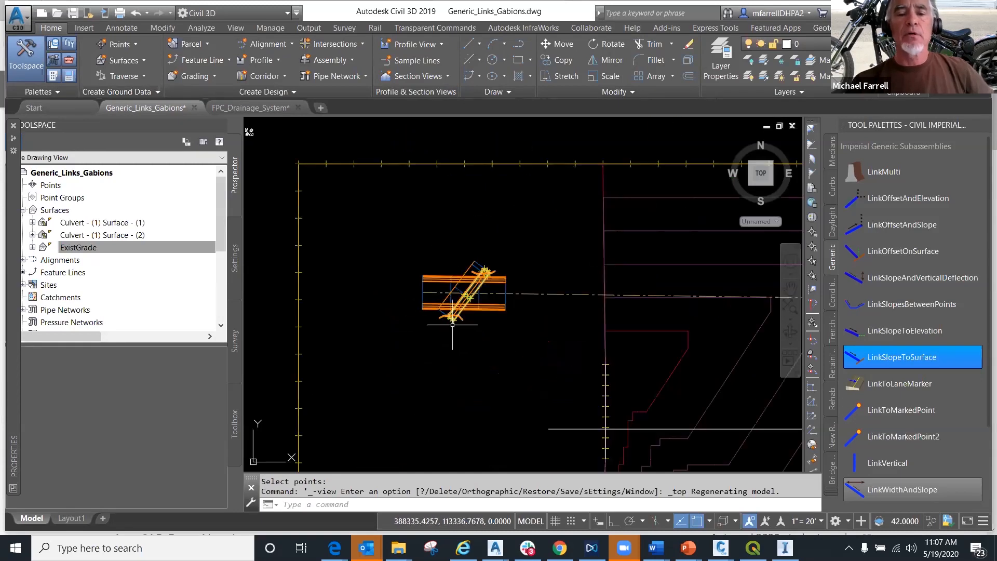
pyautogui.scroll(5, 452, 307)
pyautogui.click(496, 271)
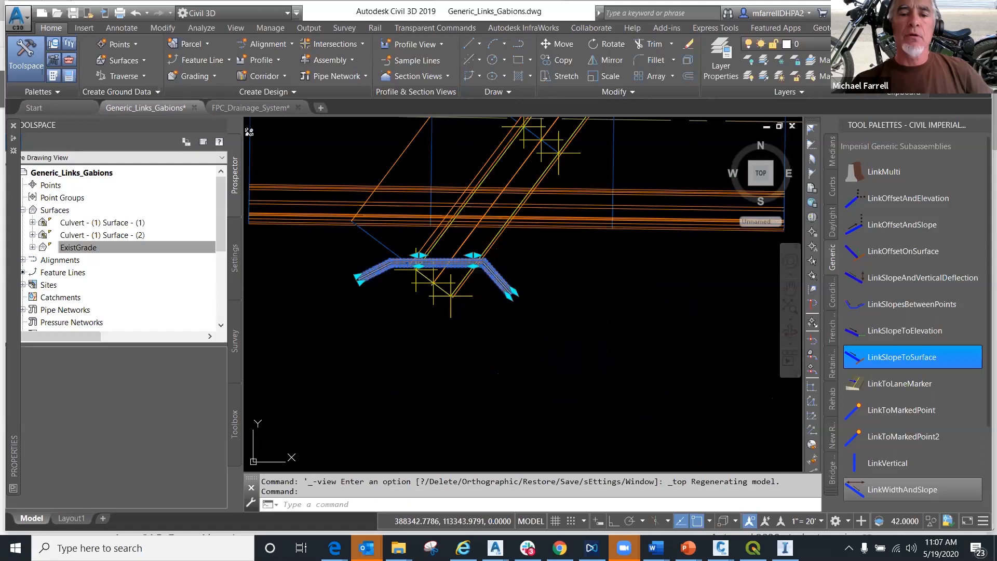
pyautogui.scroll(-3, 513, 266)
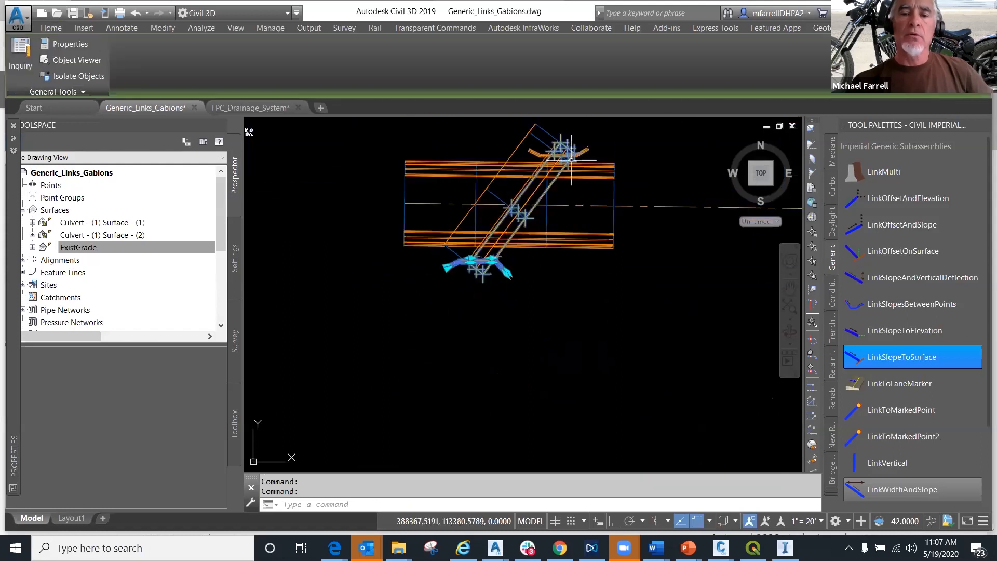
pyautogui.click(588, 149)
pyautogui.rightClick(546, 322)
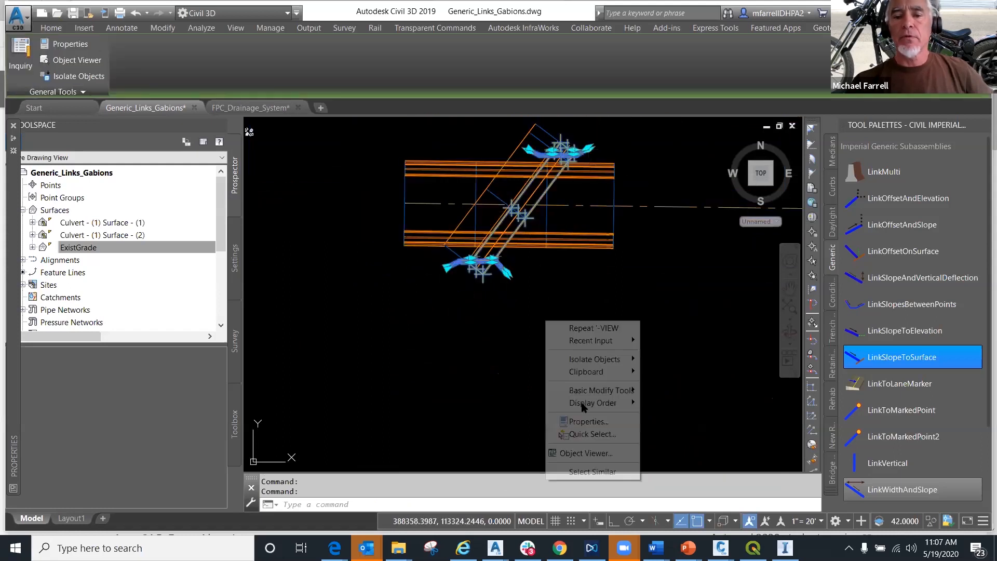
pyautogui.click(582, 454)
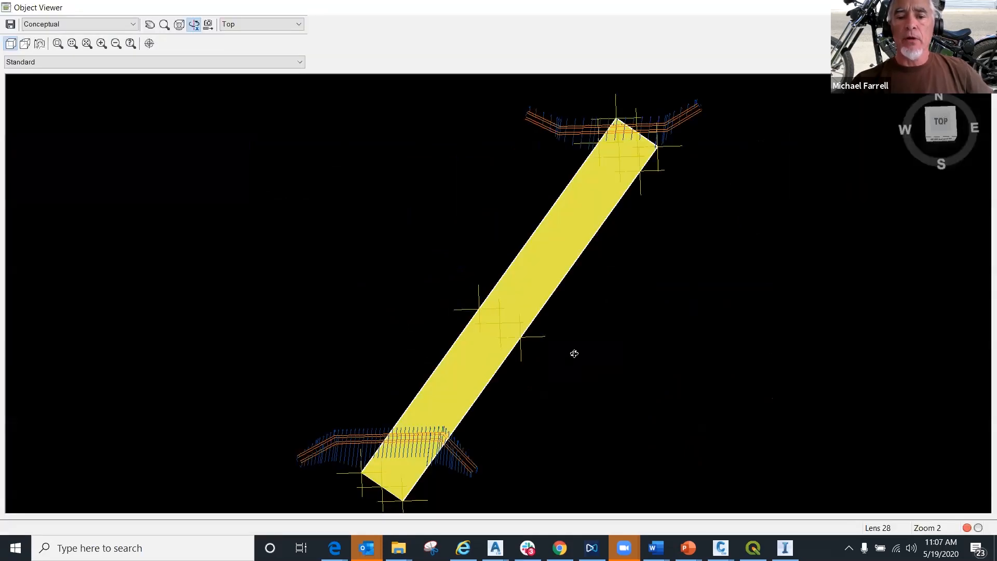
# - Examine the culvert headwalls in 3D from several angles and close Object Viewer
pyautogui.moveTo(574, 354); pyautogui.dragTo(552, 389)
pyautogui.moveTo(552, 389); pyautogui.dragTo(529, 368, button='middle')
pyautogui.moveTo(526, 278); pyautogui.dragTo(548, 307)
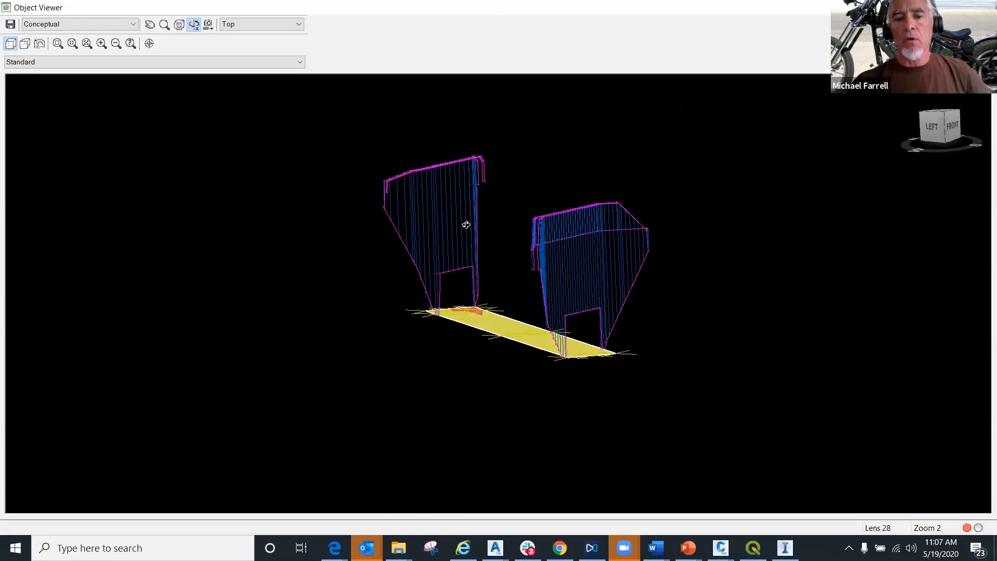
pyautogui.moveTo(491, 265); pyautogui.dragTo(433, 338)
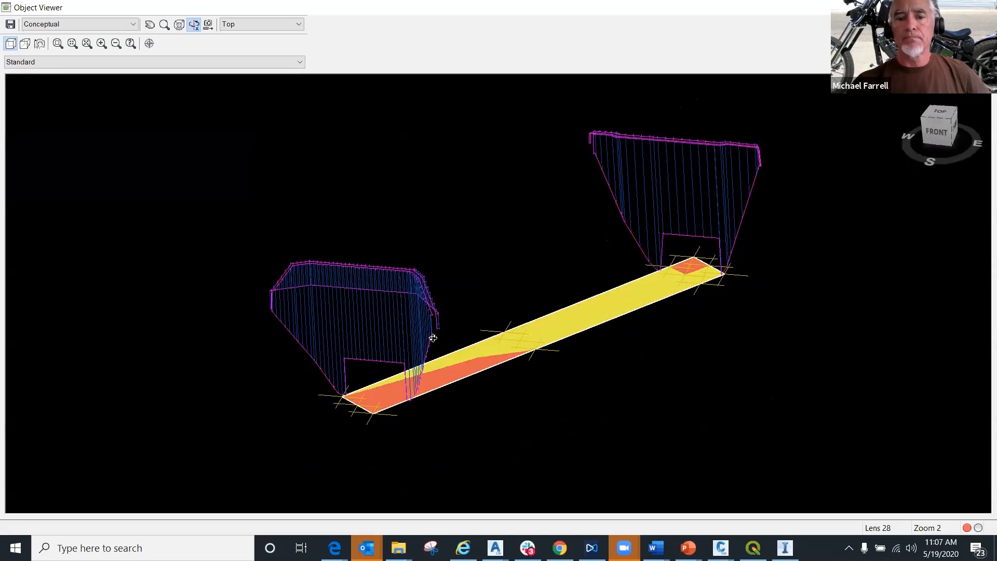
pyautogui.scroll(2, 433, 338)
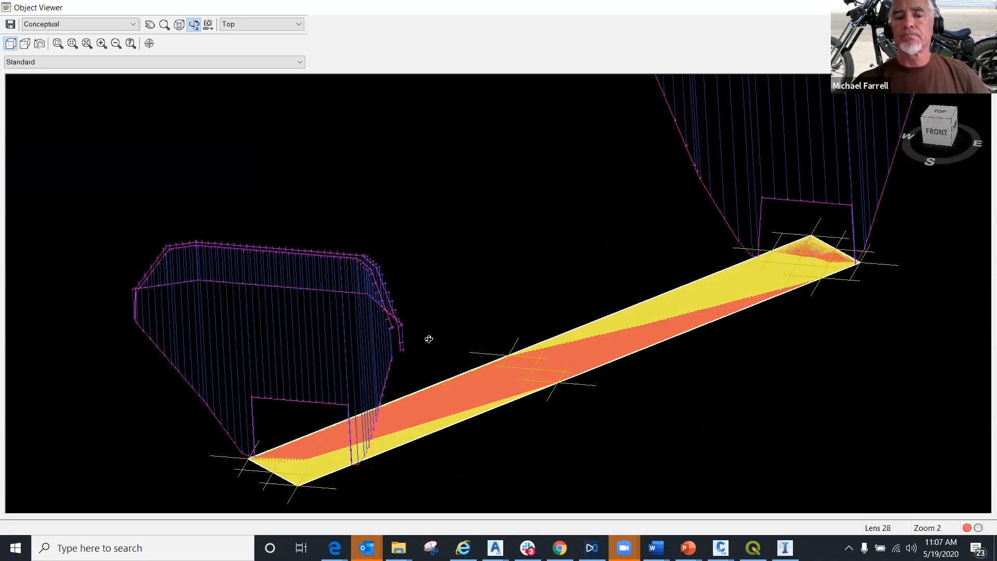
pyautogui.moveTo(357, 334); pyautogui.dragTo(737, 316)
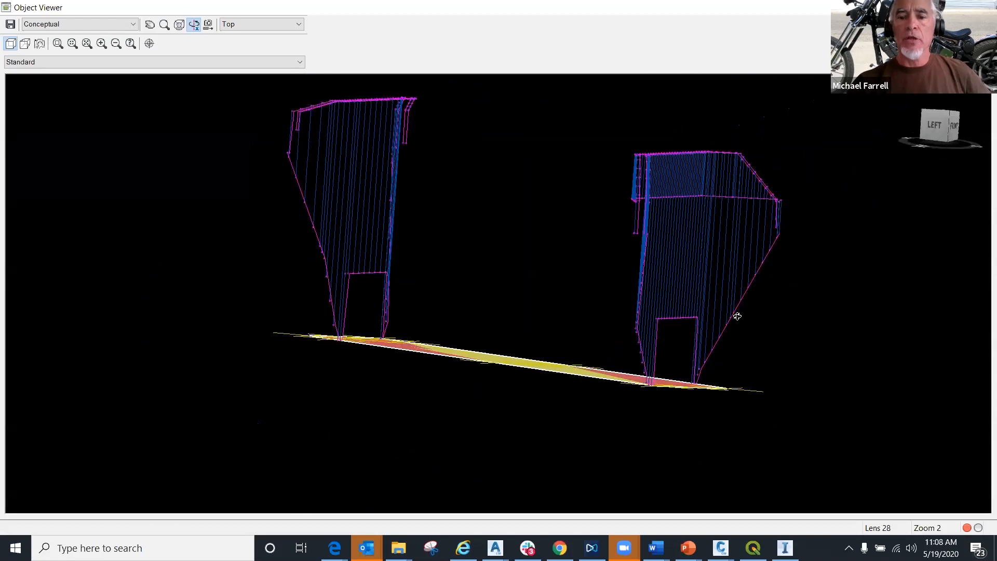
pyautogui.rightClick(628, 268)
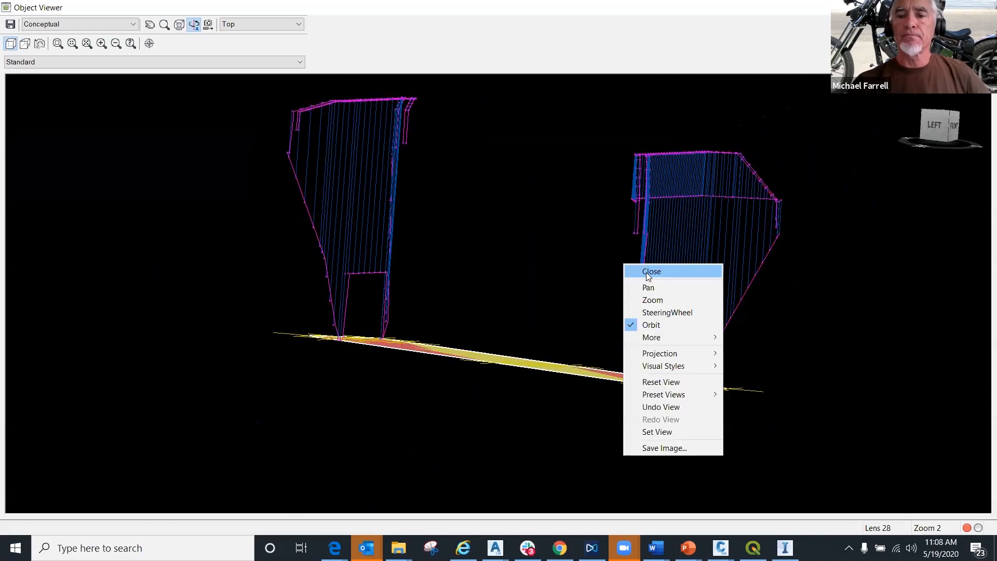
pyautogui.click(651, 271)
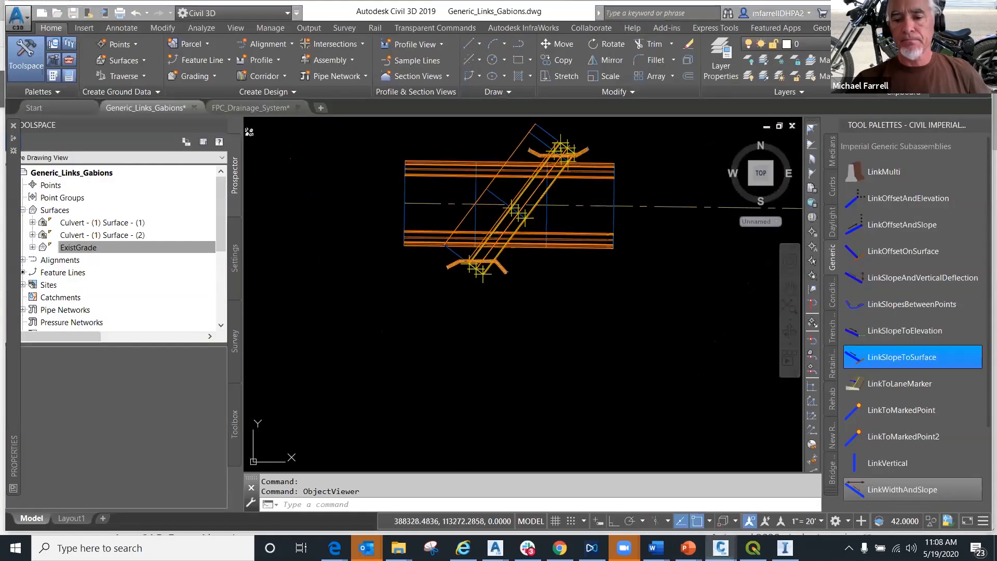
pyautogui.click(721, 548)
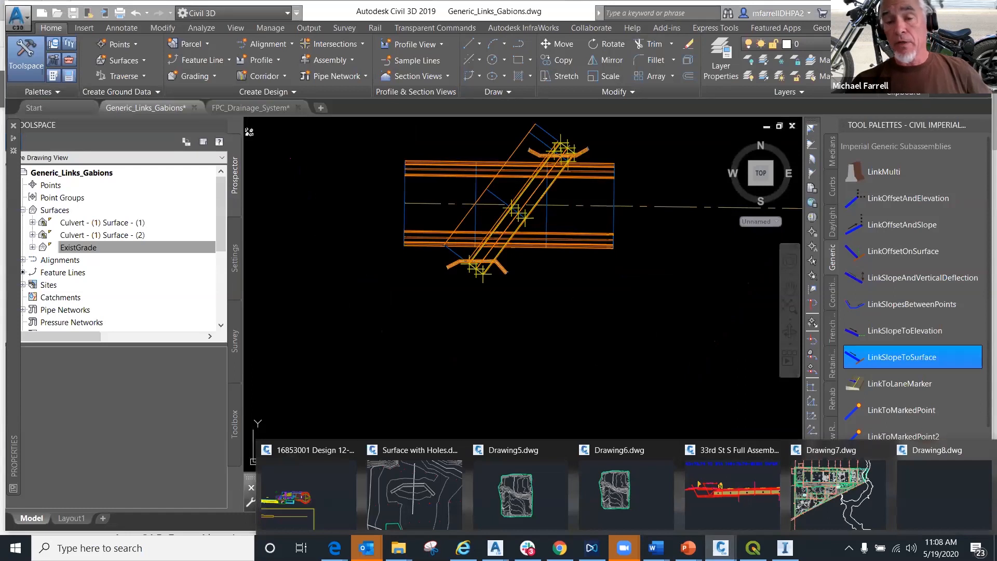
pyautogui.click(489, 231)
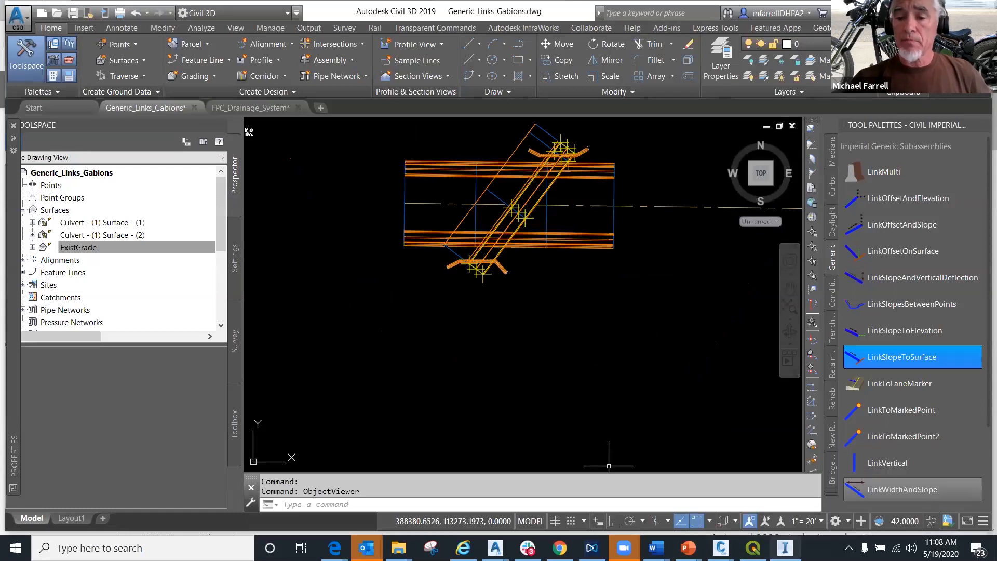
pyautogui.moveTo(785, 548)
pyautogui.click(791, 491)
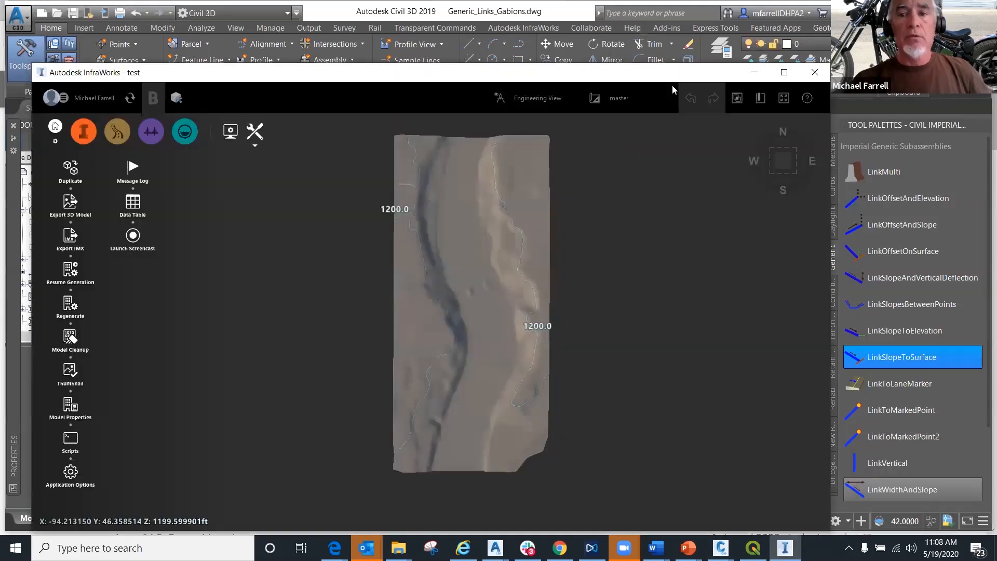
pyautogui.click(754, 72)
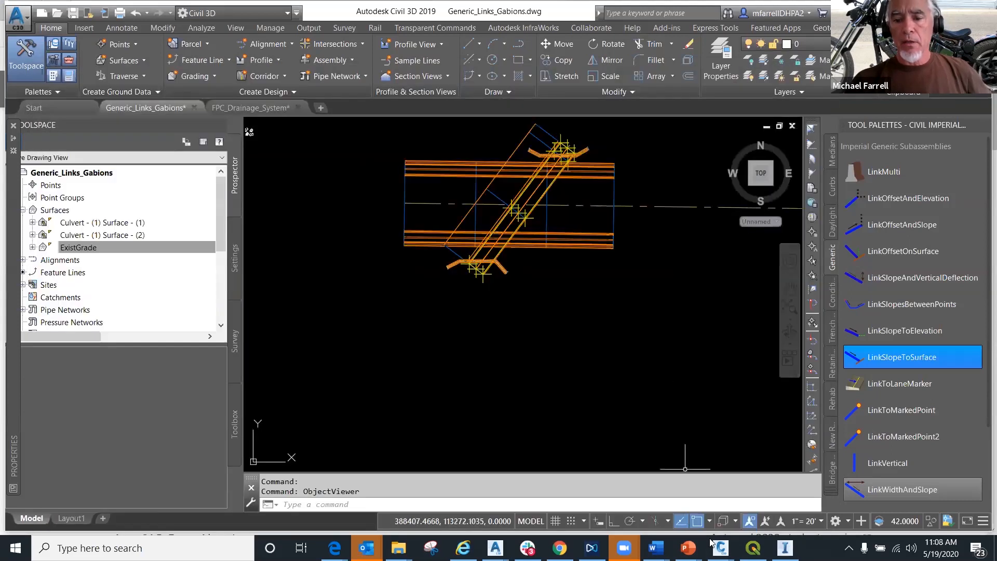
# - Switch to Drawing8 in Civil 3D 2020, zoom to its extents and open its TIN surface in Object Viewer
pyautogui.moveTo(721, 547)
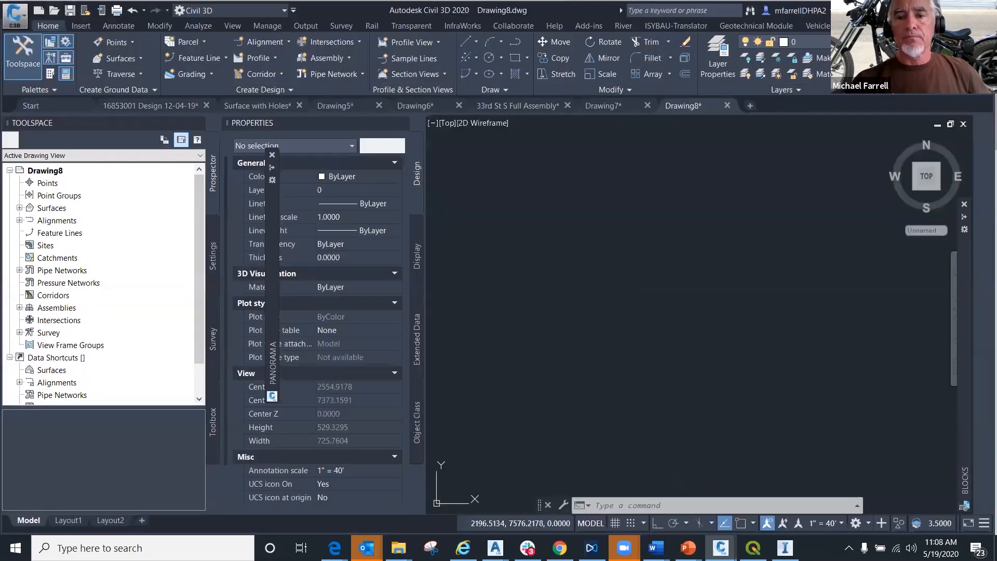
pyautogui.middleClick(611, 294)
pyautogui.click(654, 271)
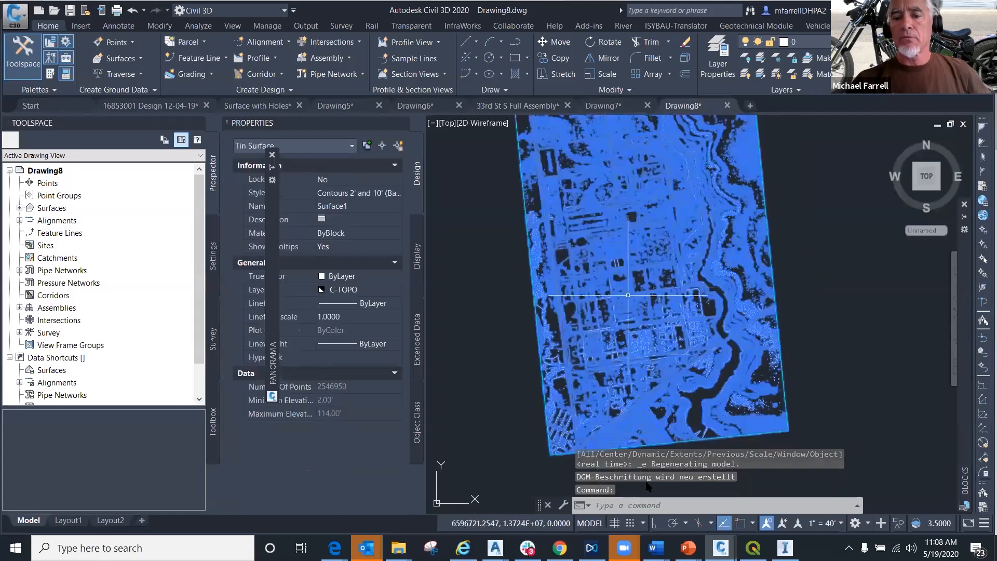
pyautogui.rightClick(631, 503)
pyautogui.click(664, 478)
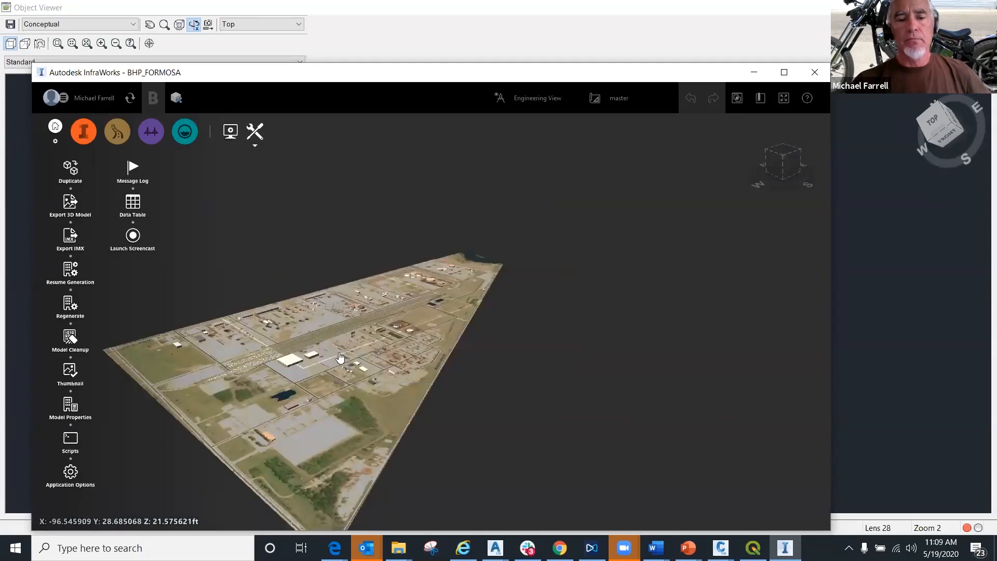
# - Compare the BHP_FORMOSA model in InfraWorks with the Drawing8 surface in 3D, then return to the drawing
pyautogui.moveTo(387, 307)
pyautogui.mouseDown()
pyautogui.moveTo(450, 266)
pyautogui.moveTo(474, 146)
pyautogui.moveTo(445, 263)
pyautogui.moveTo(594, 296)
pyautogui.moveTo(379, 285)
pyautogui.moveTo(528, 338)
pyautogui.moveTo(491, 327)
pyautogui.moveTo(383, 367)
pyautogui.moveTo(491, 283)
pyautogui.moveTo(292, 359)
pyautogui.moveTo(380, 290)
pyautogui.mouseUp()
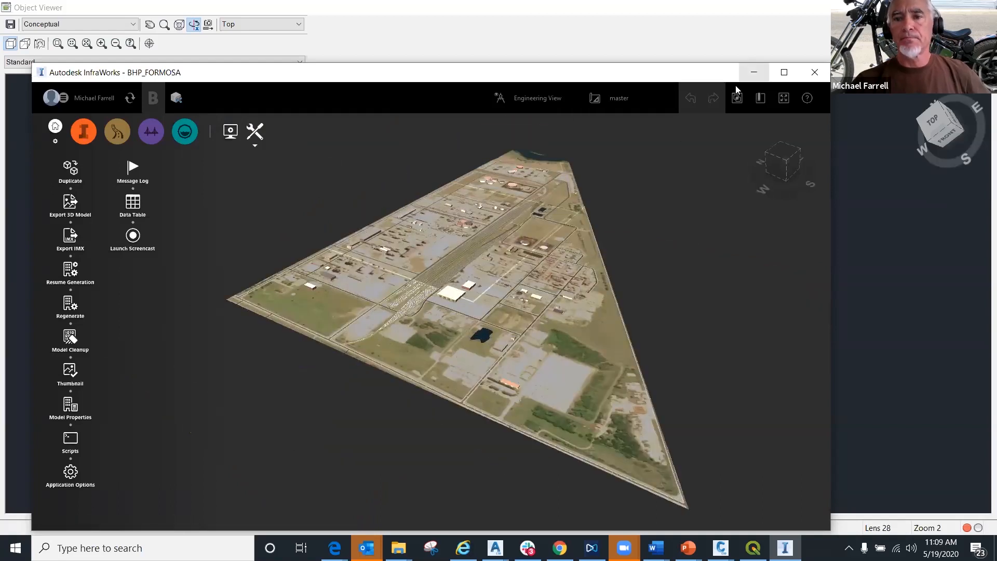
pyautogui.click(754, 72)
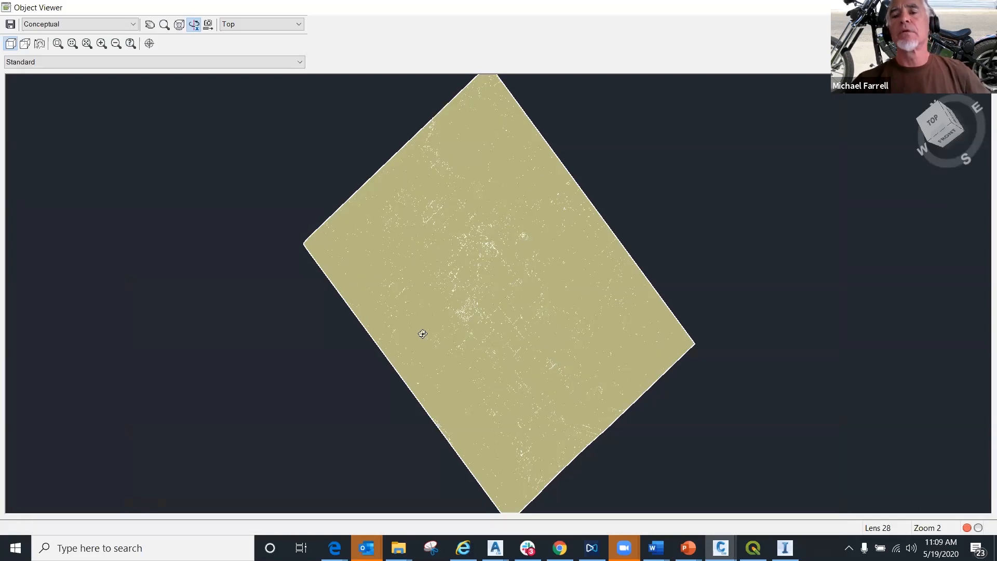
pyautogui.moveTo(422, 333); pyautogui.dragTo(426, 333)
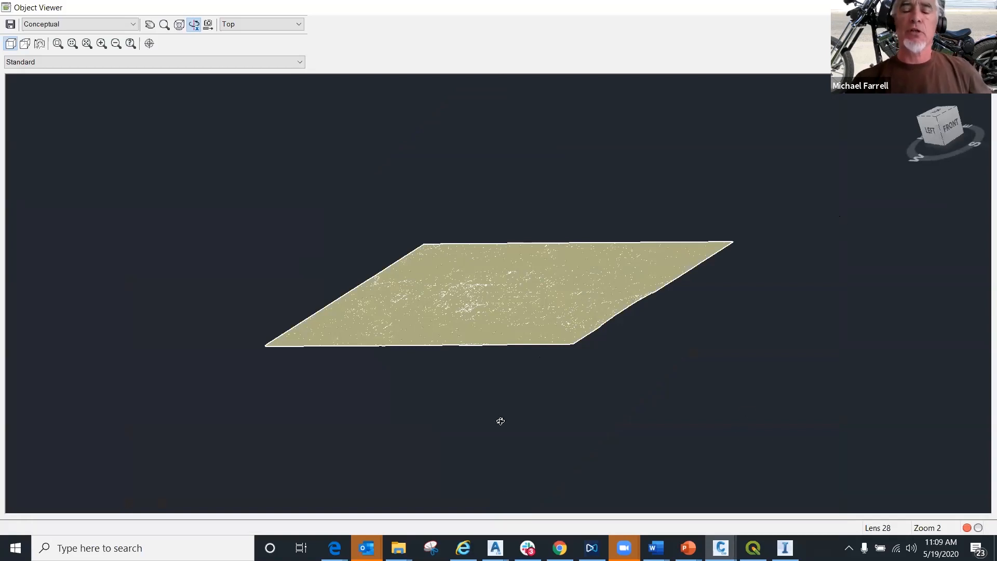
pyautogui.click(721, 548)
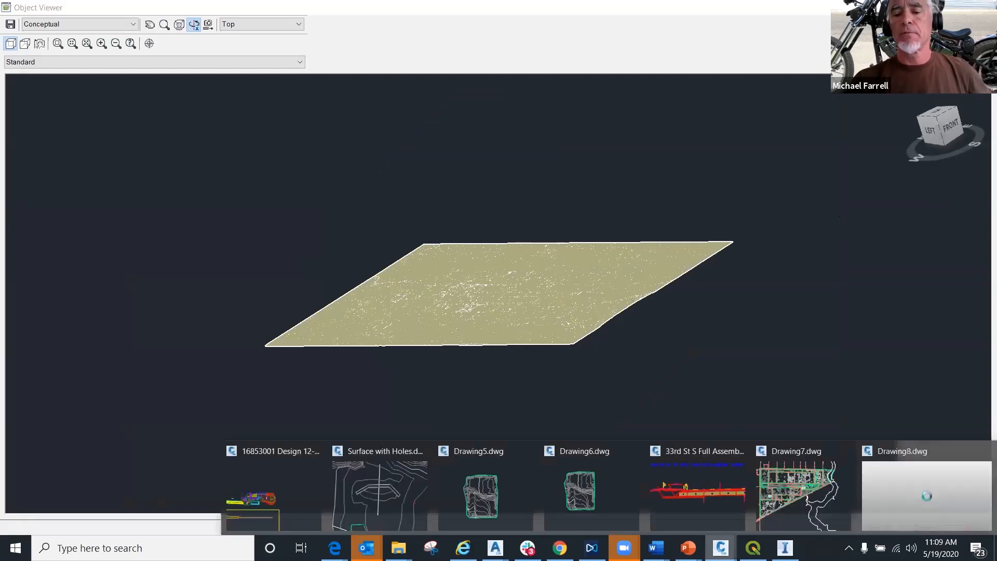
pyautogui.click(793, 475)
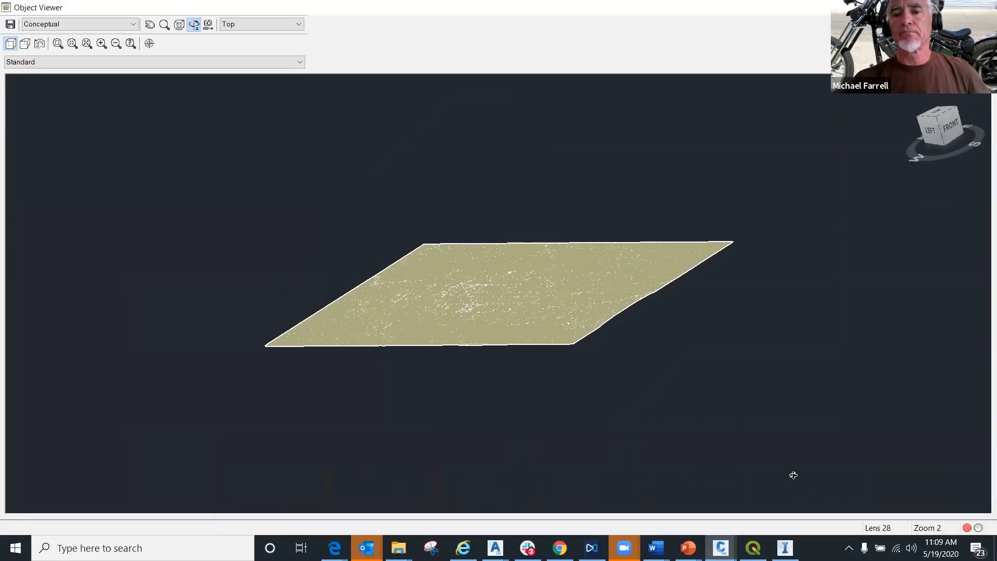
pyautogui.rightClick(687, 166)
pyautogui.click(696, 170)
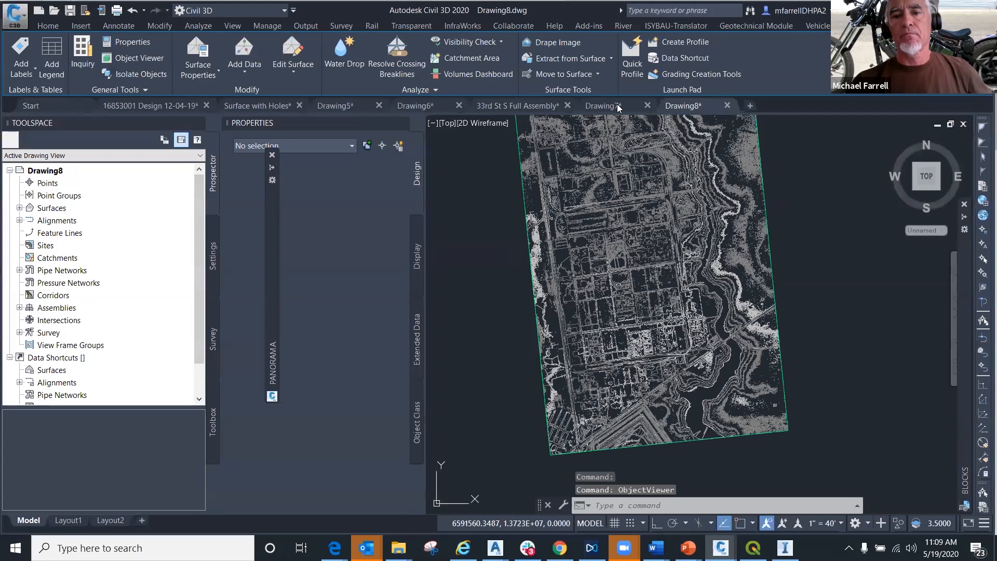
# - Switch to Drawing7, examine its triangular site surface in Object Viewer and close the viewer
pyautogui.click(415, 106)
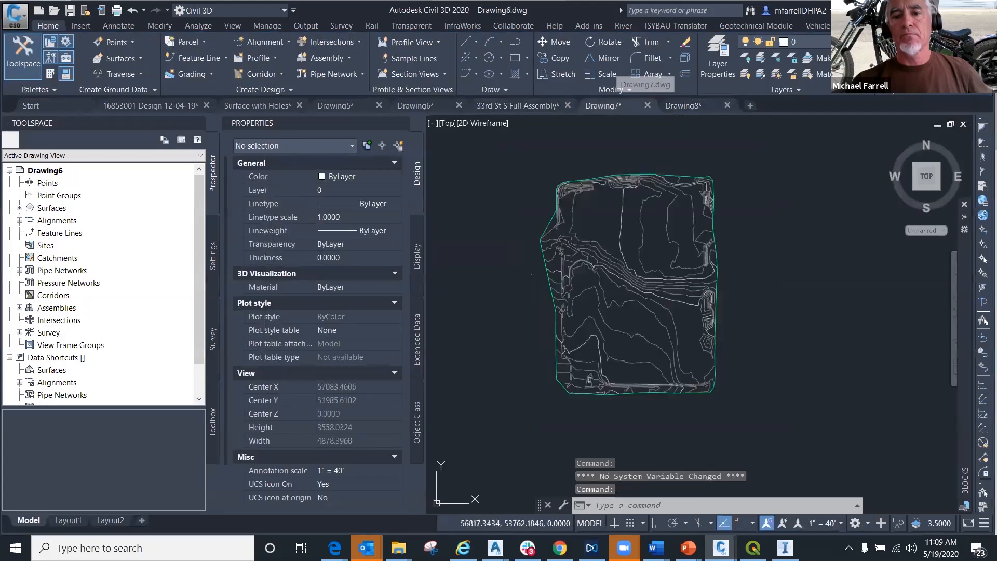
pyautogui.click(603, 105)
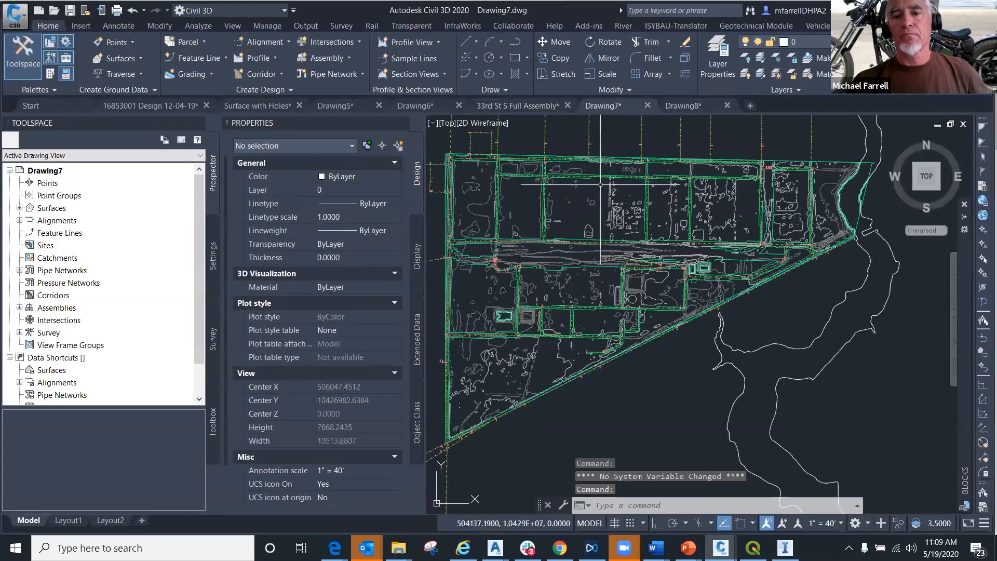
pyautogui.click(622, 208)
pyautogui.rightClick(623, 208)
pyautogui.click(654, 389)
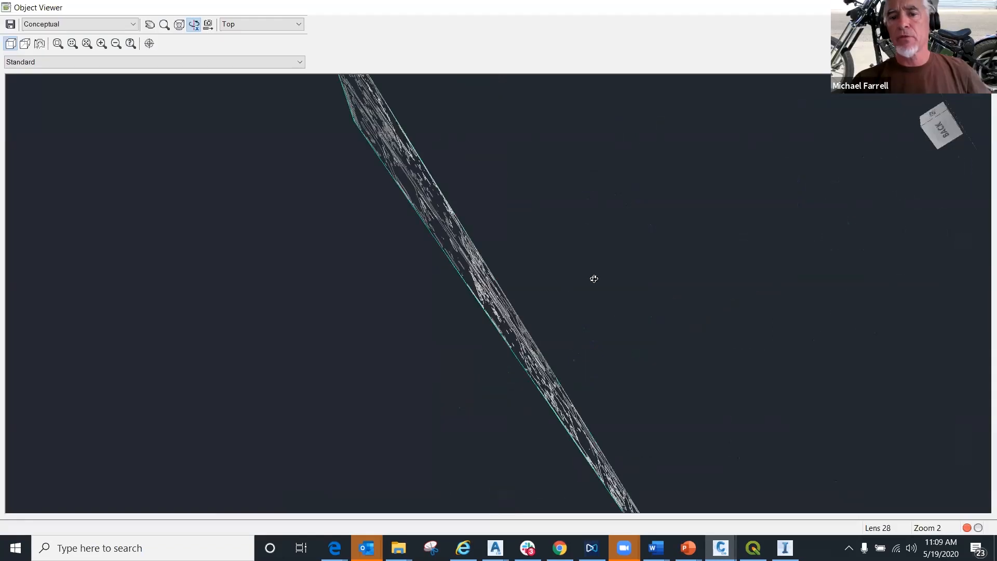
pyautogui.moveTo(595, 278)
pyautogui.mouseDown()
pyautogui.moveTo(592, 345)
pyautogui.moveTo(396, 282)
pyautogui.moveTo(465, 416)
pyautogui.moveTo(705, 226)
pyautogui.mouseUp()
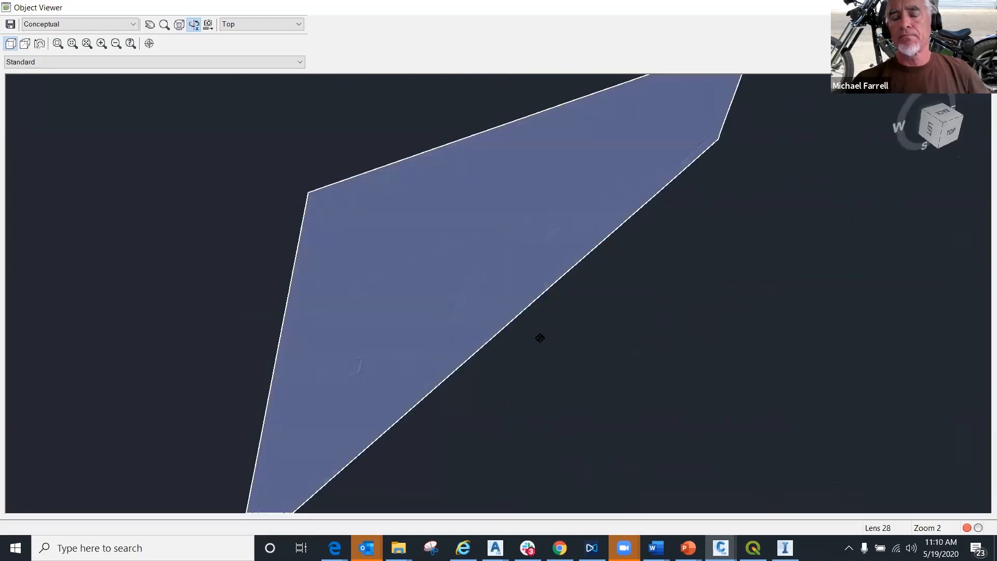
pyautogui.rightClick(604, 281)
pyautogui.click(627, 289)
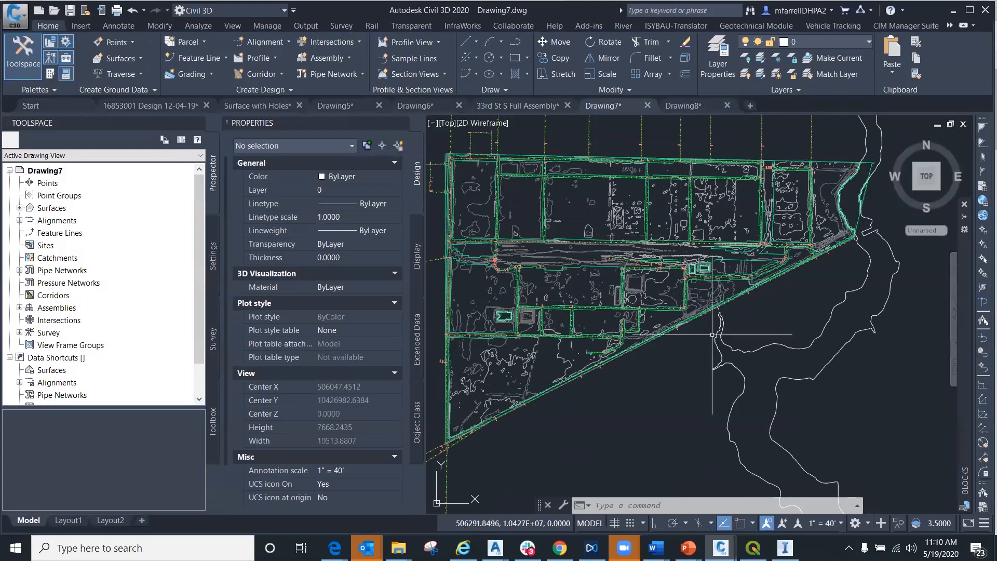
# - Start creating a surface from GIS data and connect to the shapefile PC_19.shp in the Formosa Data Set_22120 folder
pyautogui.moveTo(685, 364)
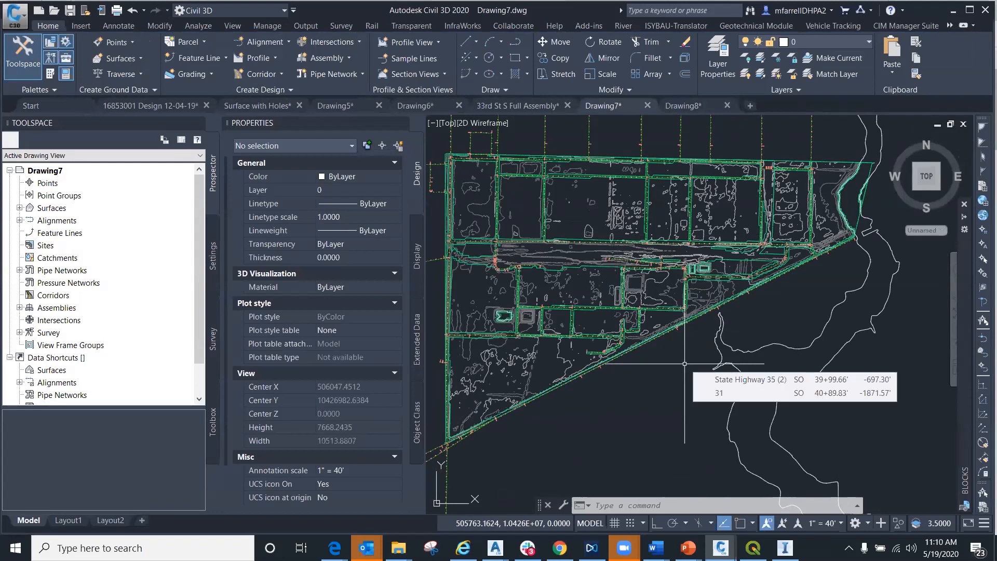
pyautogui.scroll(-4, 684, 364)
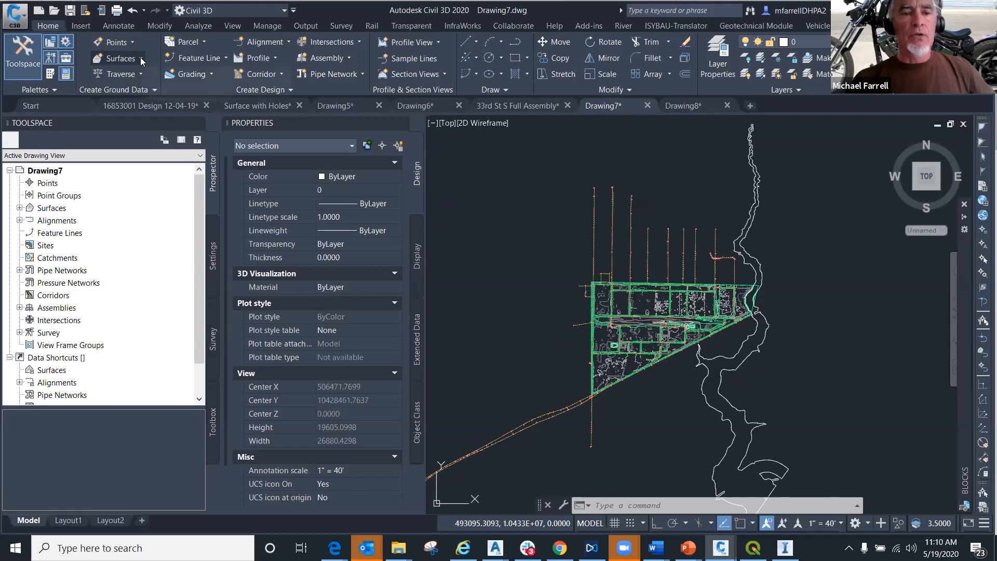
pyautogui.click(151, 187)
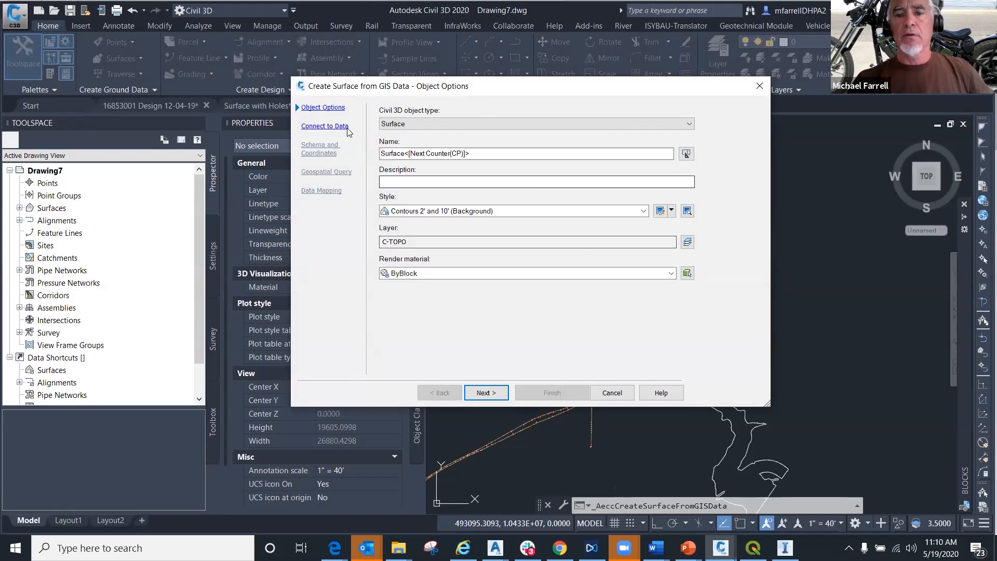
pyautogui.click(327, 126)
pyautogui.click(395, 151)
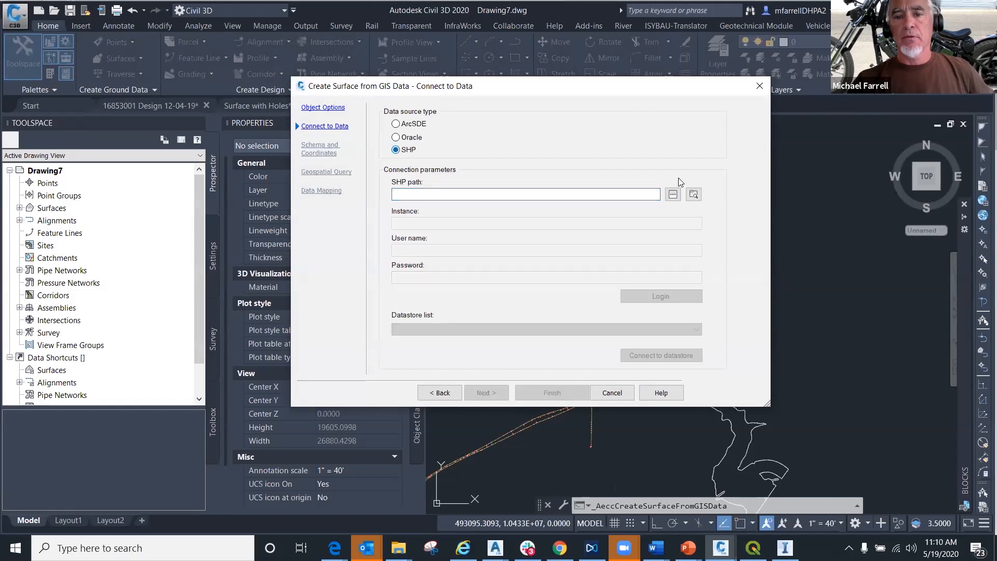
pyautogui.click(674, 195)
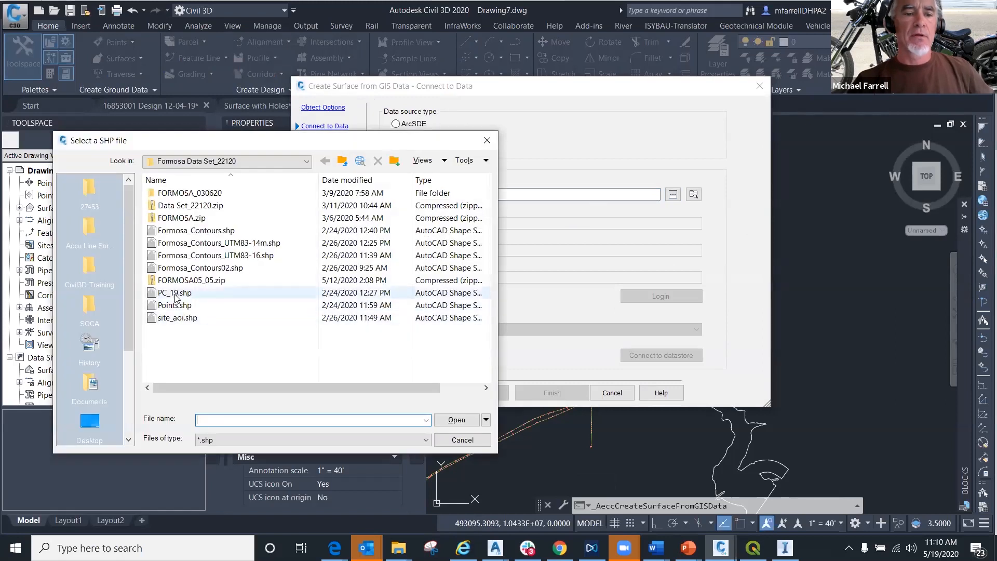
pyautogui.click(176, 294)
pyautogui.click(451, 421)
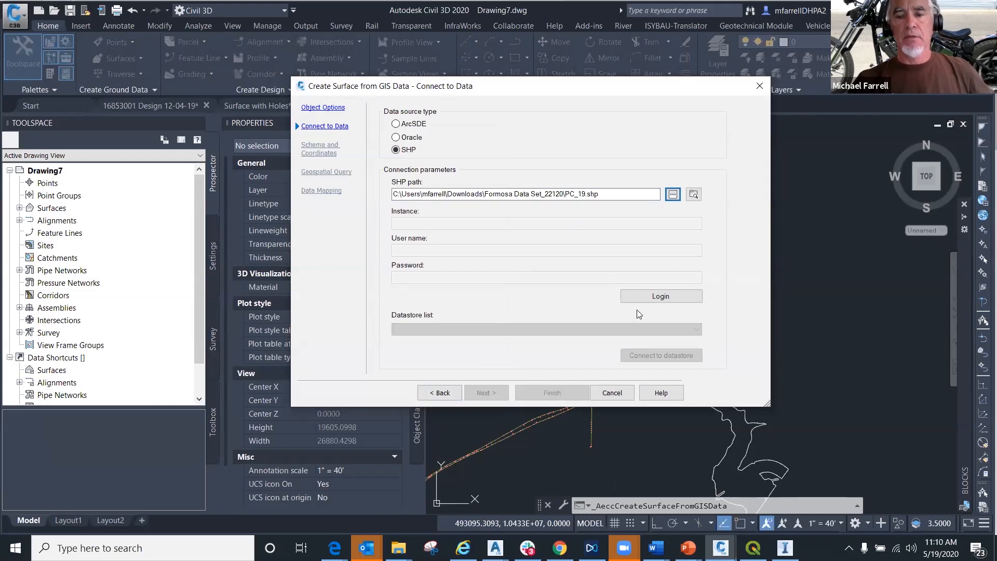
pyautogui.click(651, 300)
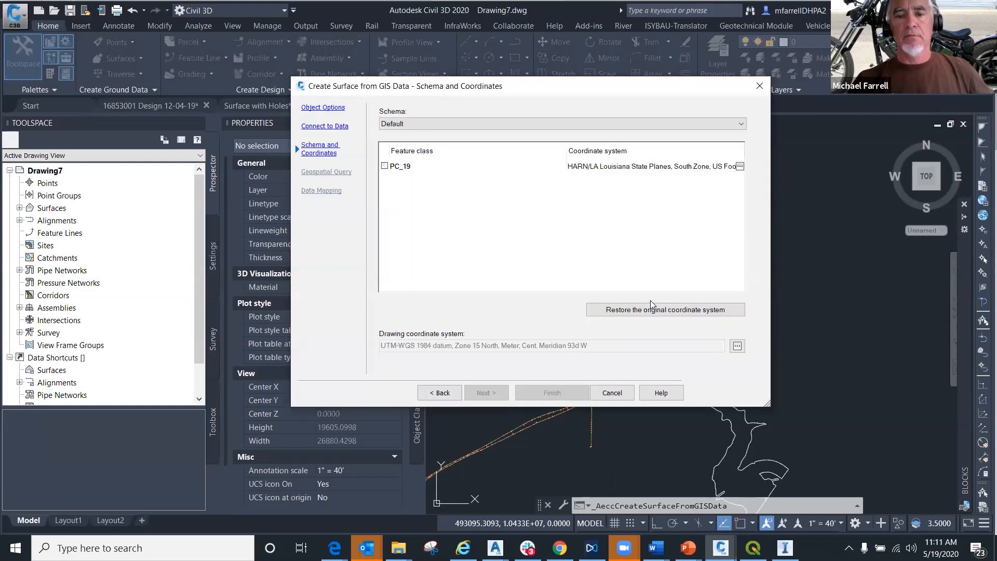
# - Include the PC_19 feature class, turn off the area of interest in the geospatial query, and cancel the surface creation
pyautogui.click(394, 169)
pyautogui.click(385, 167)
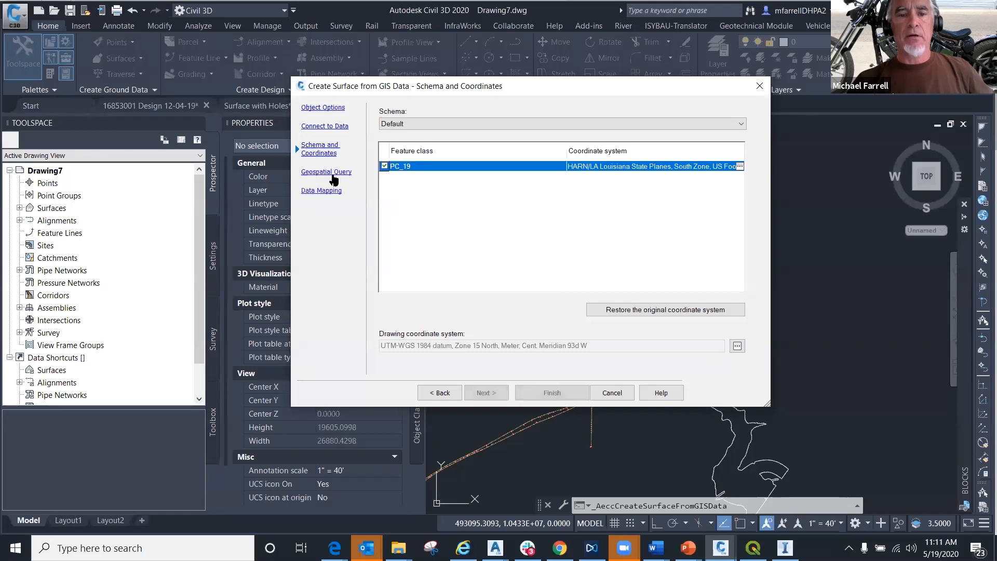
pyautogui.click(326, 172)
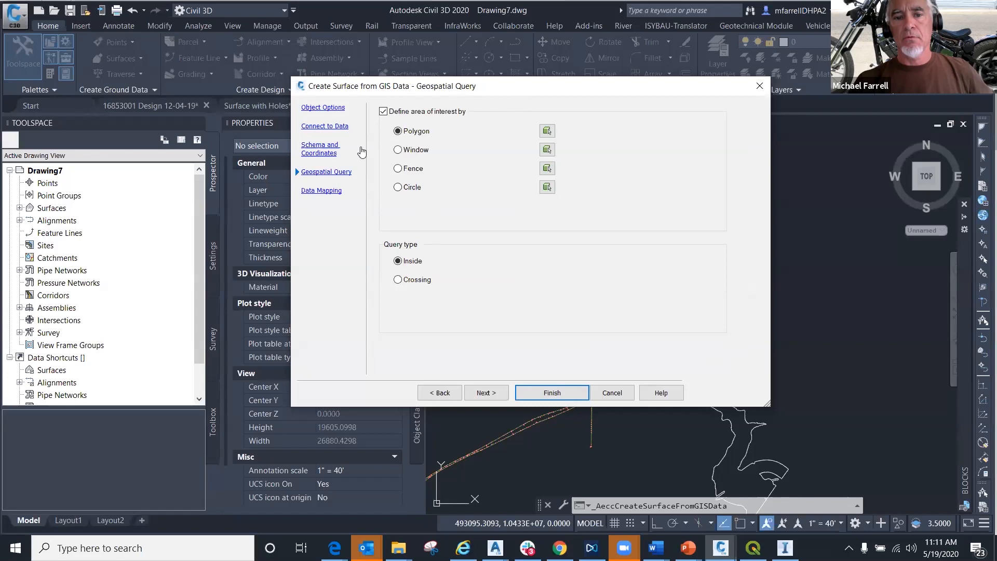
pyautogui.click(384, 112)
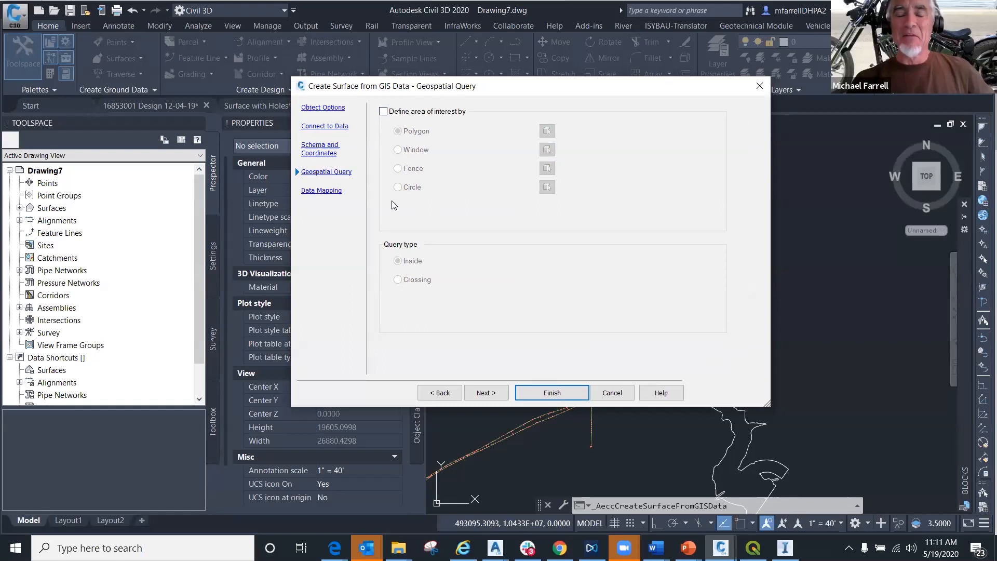
pyautogui.click(624, 394)
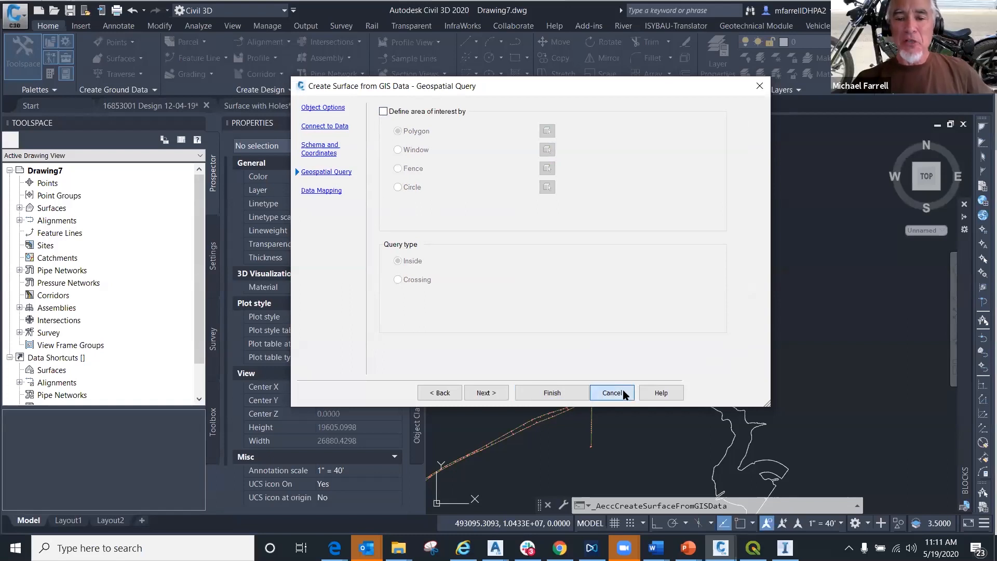
pyautogui.click(617, 390)
pyautogui.click(580, 282)
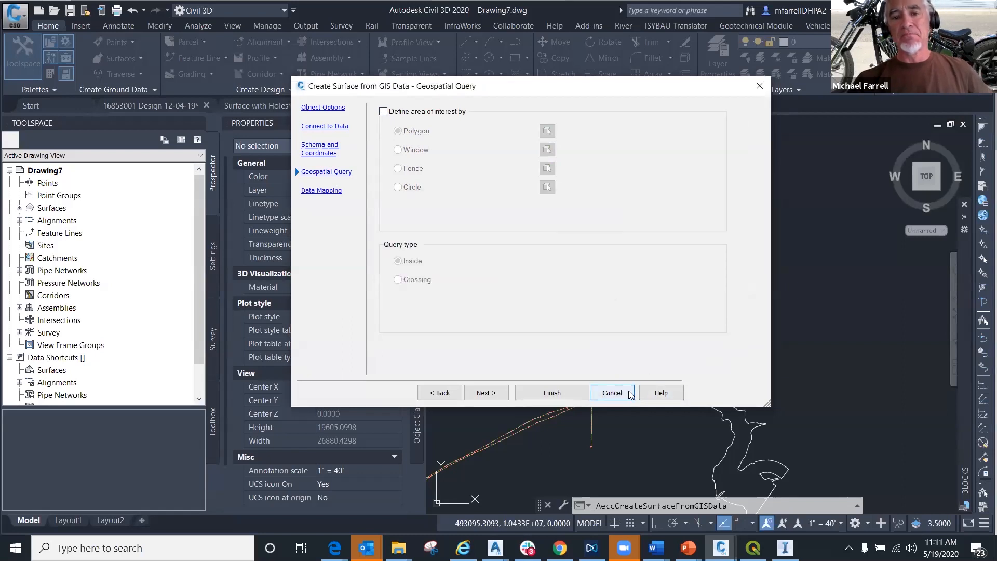
pyautogui.click(612, 392)
pyautogui.click(535, 285)
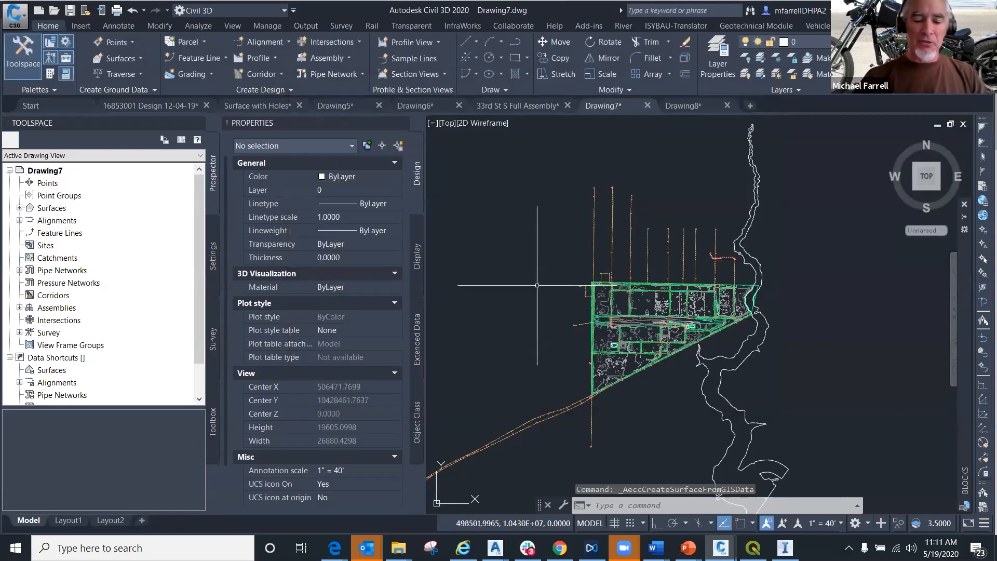
# - Turn on the Map task pane with MAPWSPACE and show Map Explorer
pyautogui.write('mapwspace')
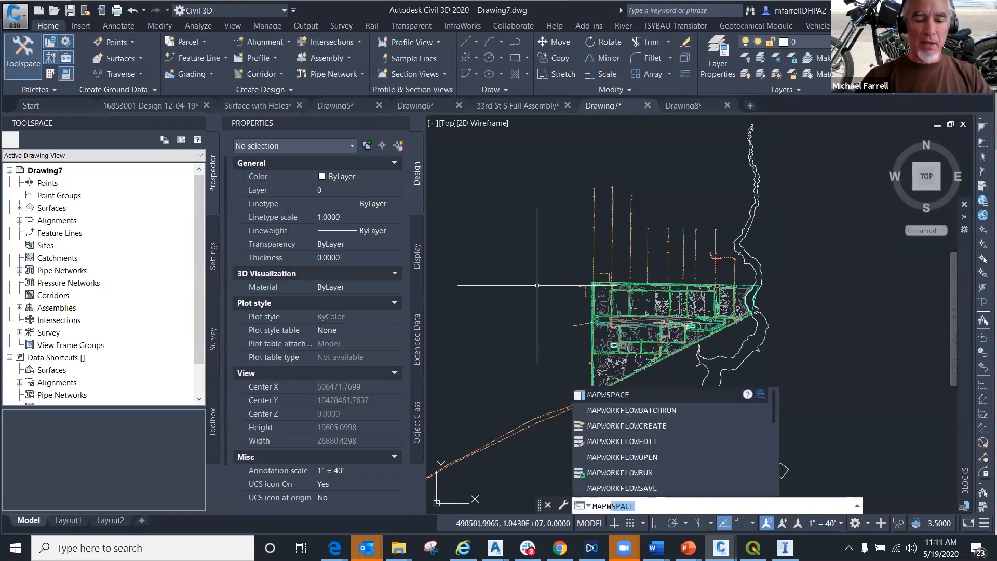
pyautogui.press('Return')
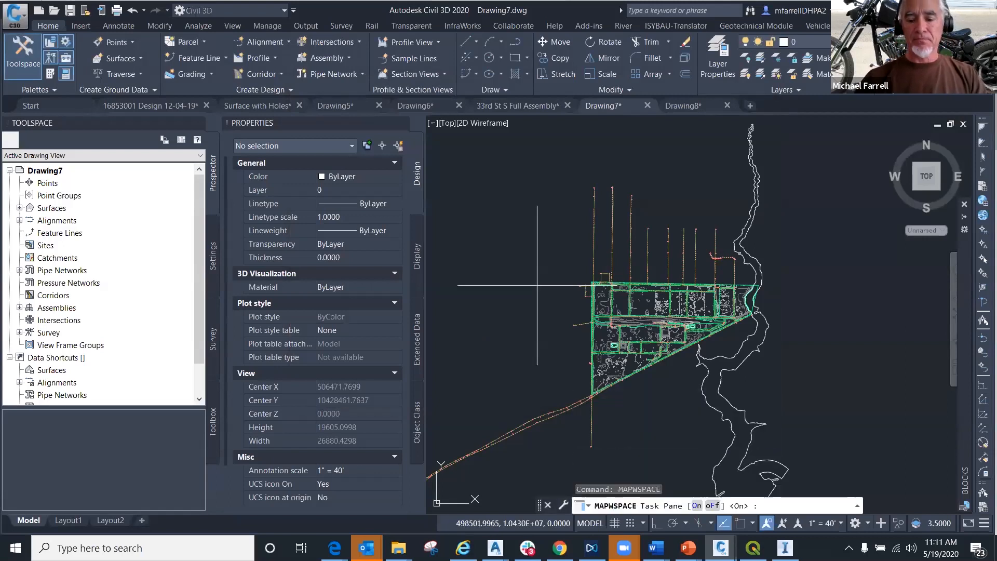
pyautogui.press('Return')
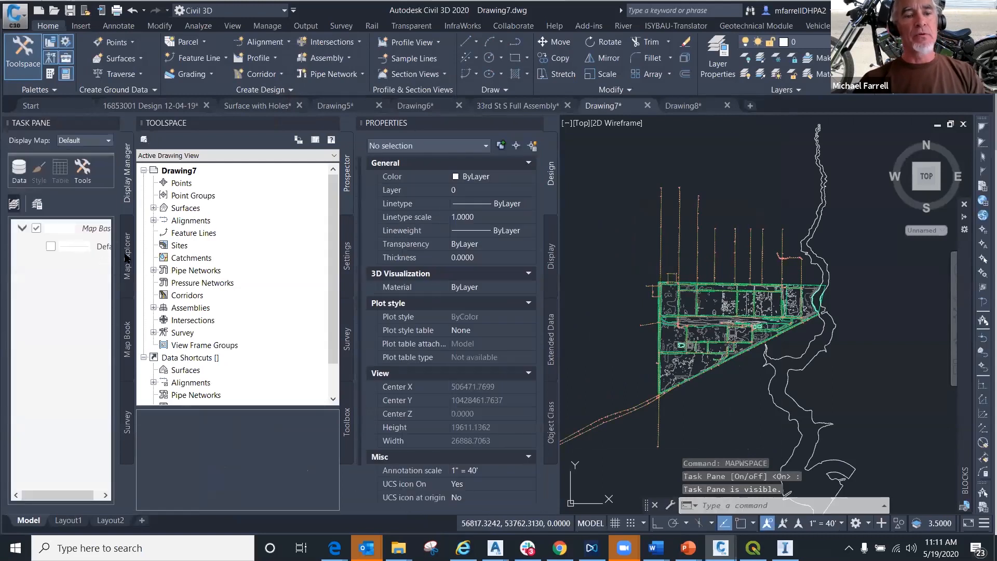
pyautogui.click(129, 254)
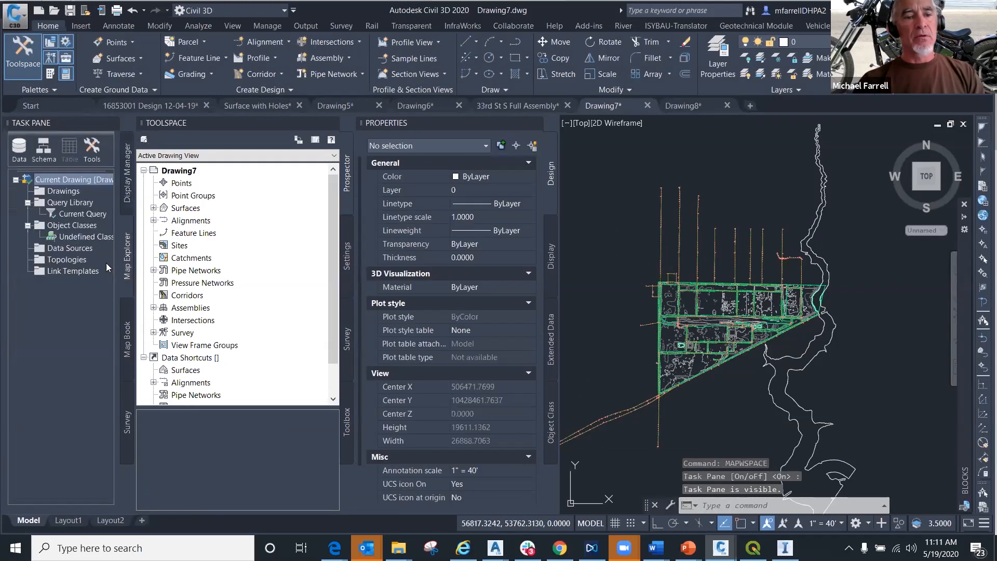
# - Look at the Buffer Fence and All boundary types for the current query's location condition, then cancel the query and close the task pane
pyautogui.rightClick(61, 218)
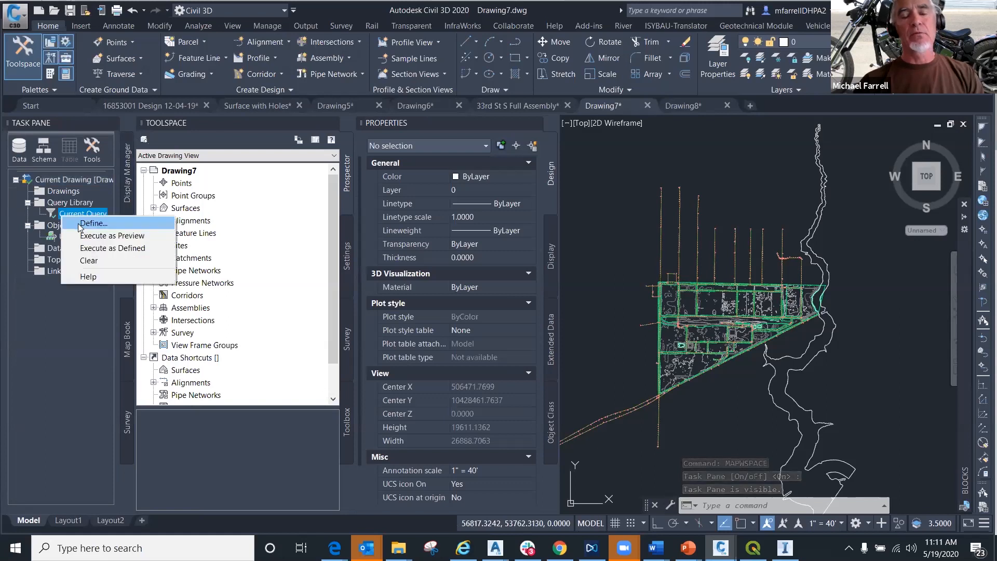
pyautogui.click(81, 228)
pyautogui.click(411, 292)
pyautogui.click(372, 202)
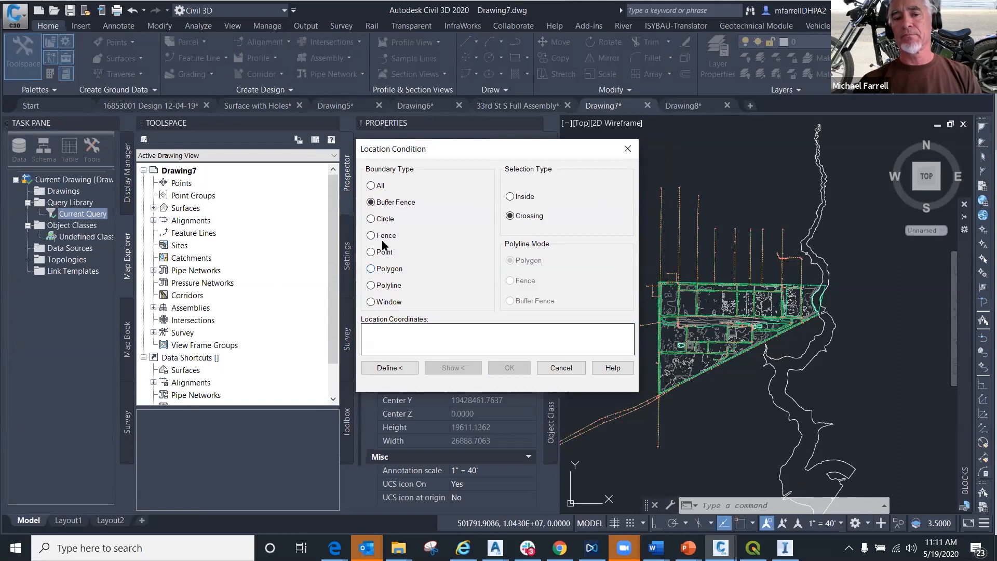
pyautogui.click(372, 190)
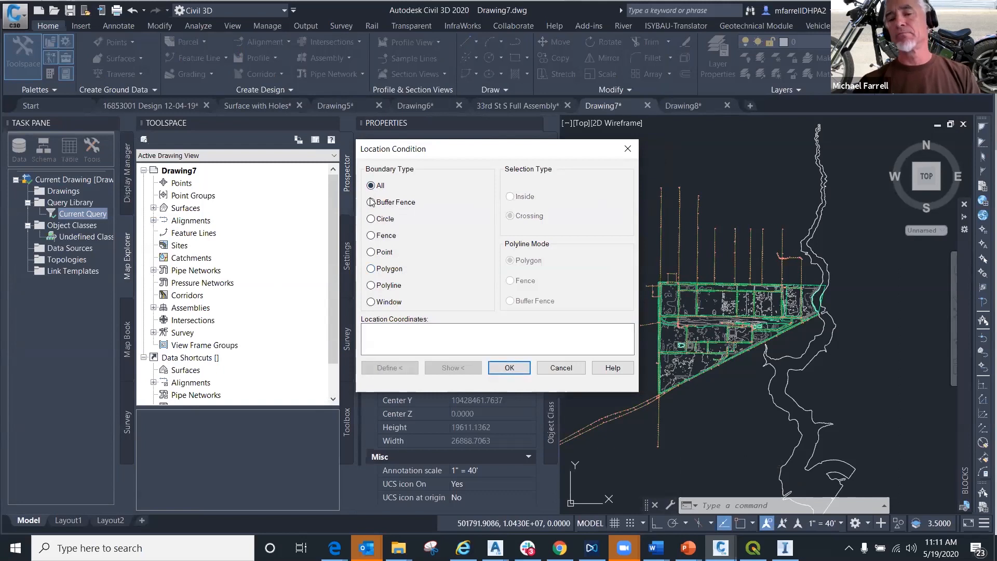
pyautogui.click(561, 369)
pyautogui.click(555, 371)
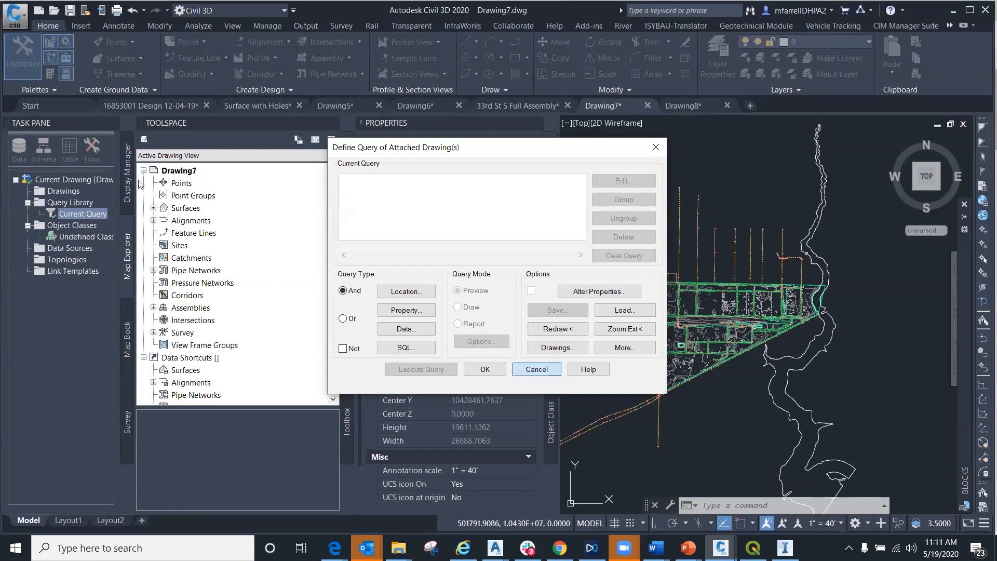
pyautogui.click(113, 123)
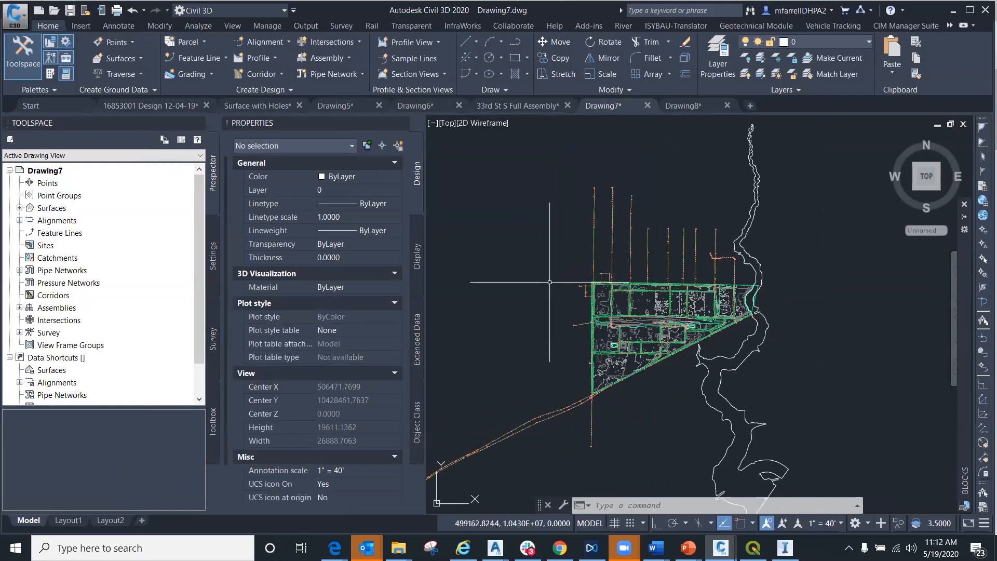
pyautogui.moveTo(543, 294)
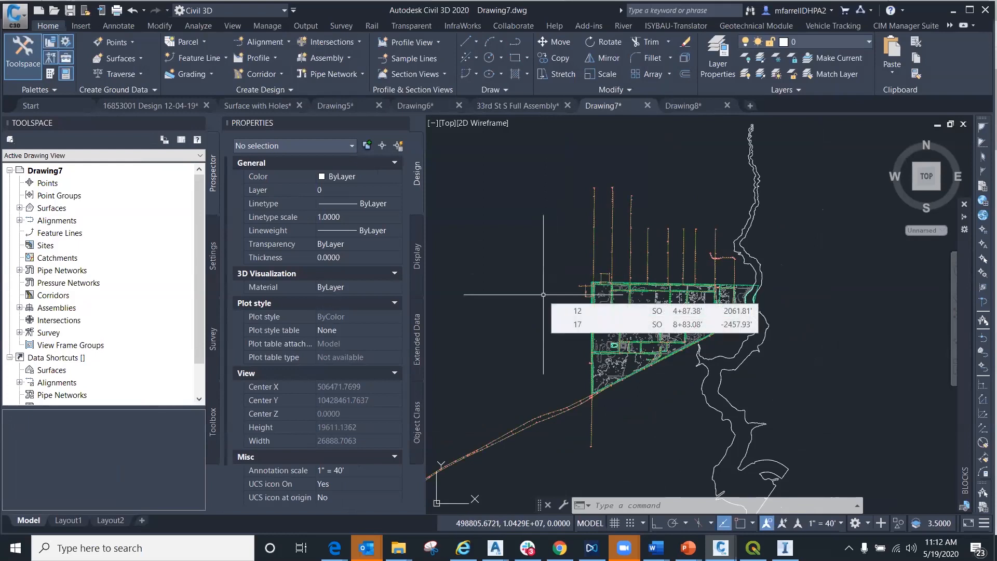
pyautogui.click(135, 59)
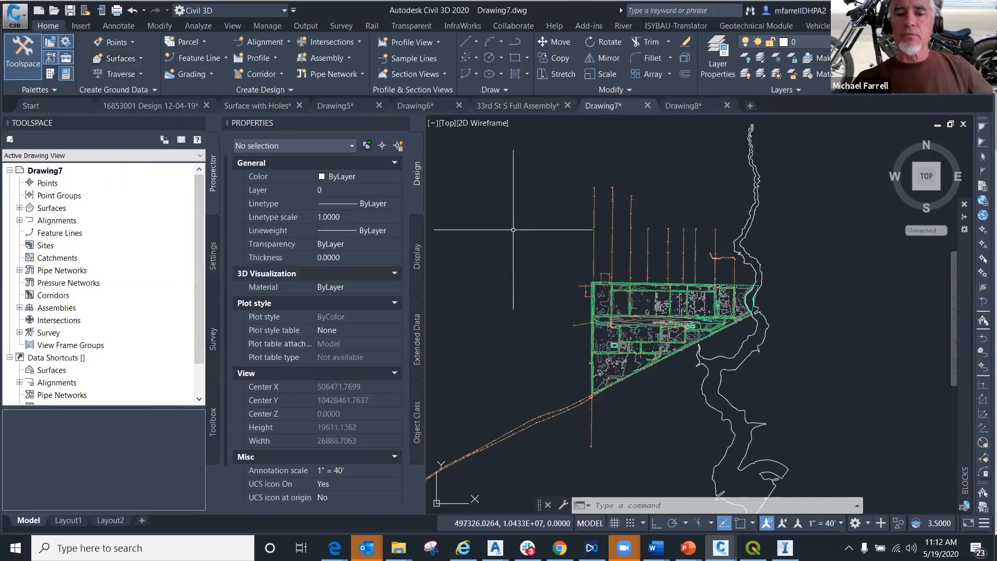
# - Start MAPEXPORT with an ESRI Shapefile named test in the Formosa Data Set_22120 folder as the output
pyautogui.write('MAPExp')
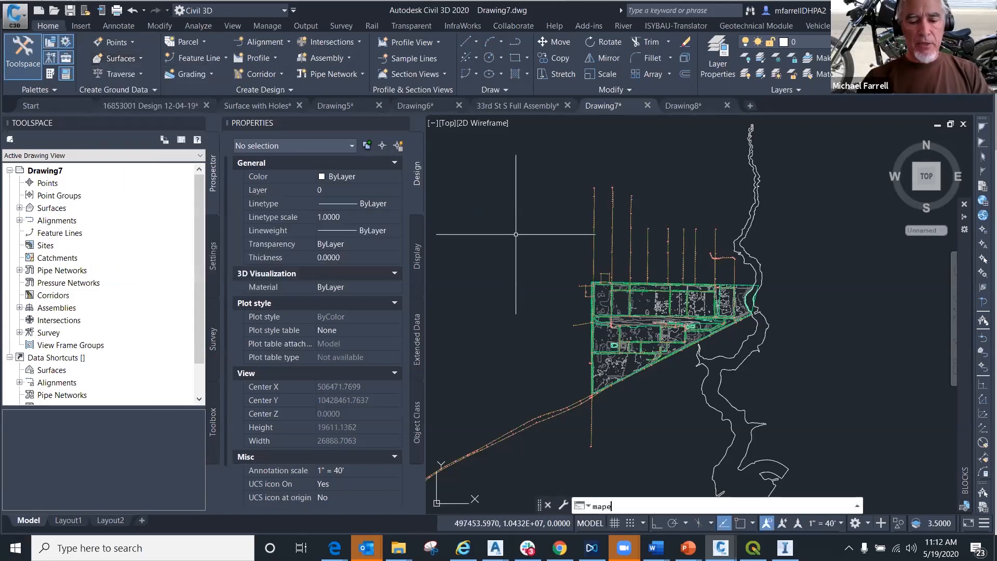
pyautogui.press('Return')
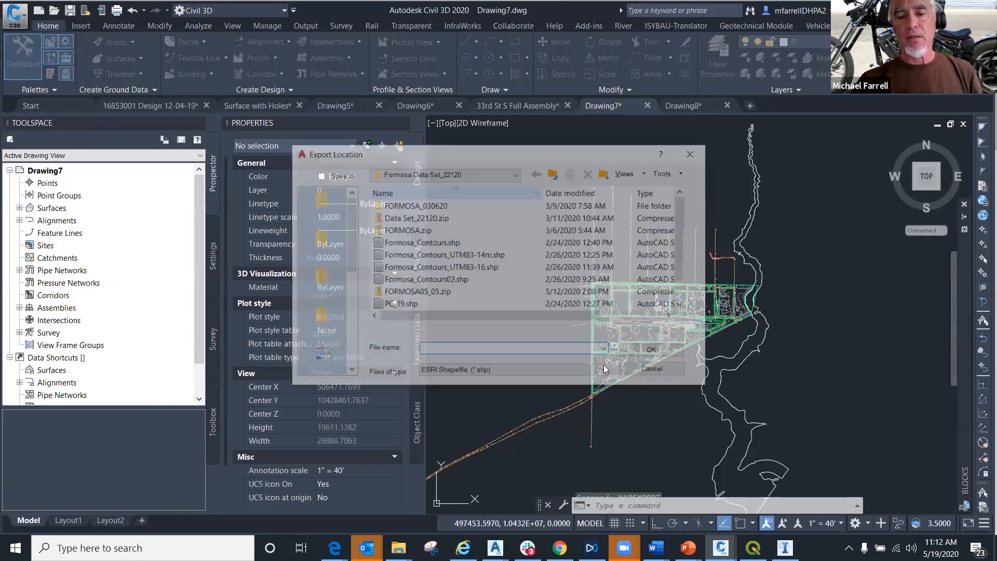
pyautogui.click(605, 373)
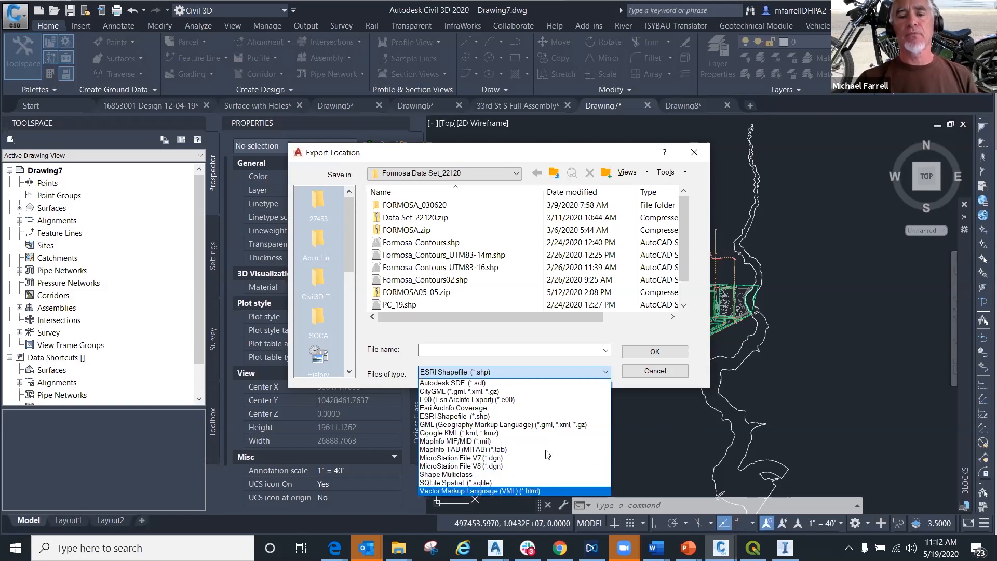
pyautogui.click(440, 416)
pyautogui.click(457, 351)
pyautogui.write('test')
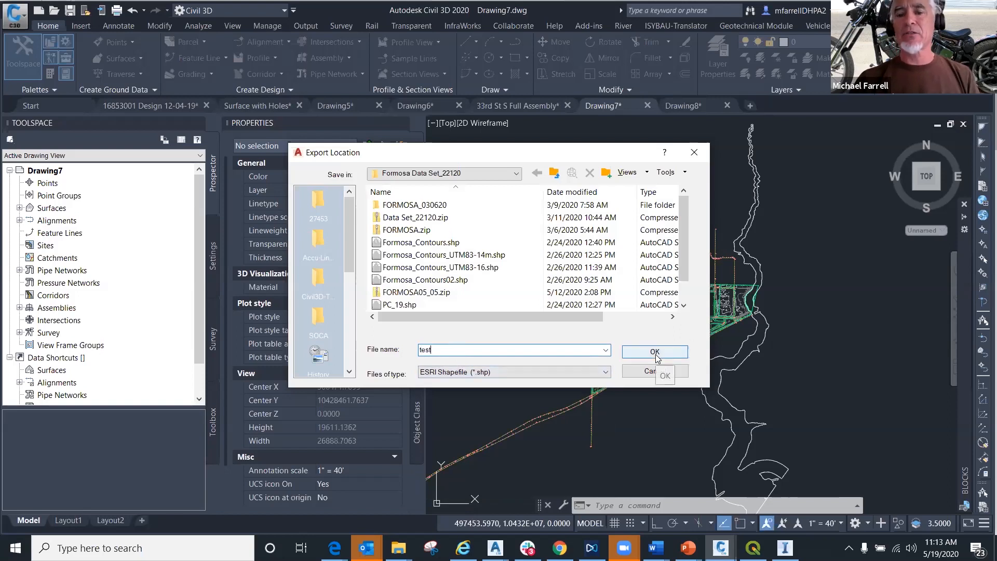
pyautogui.click(656, 353)
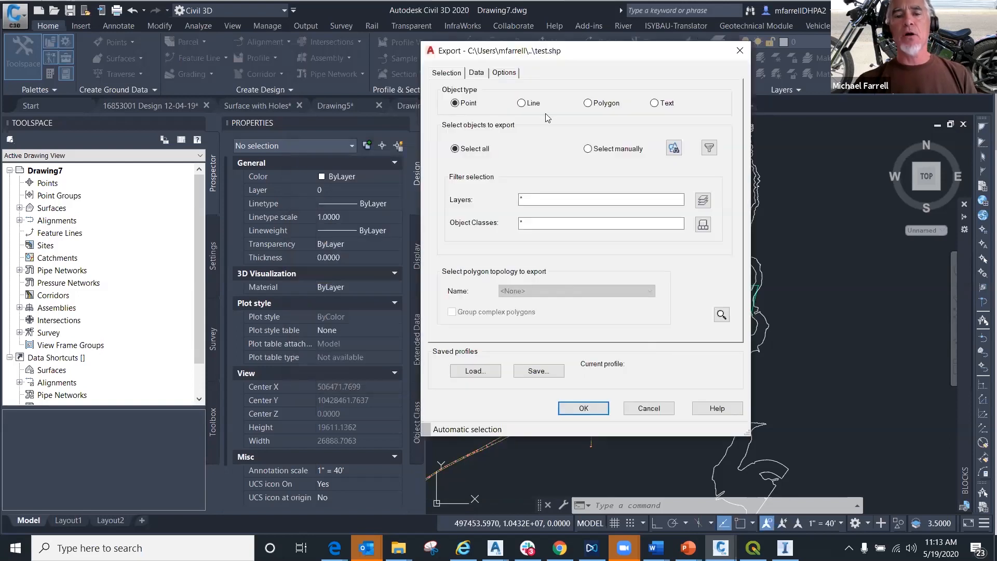
# - Manually select the objects to export with a window around the triangular site, keeping the drawing in view
pyautogui.moveTo(538, 55); pyautogui.dragTo(257, 55)
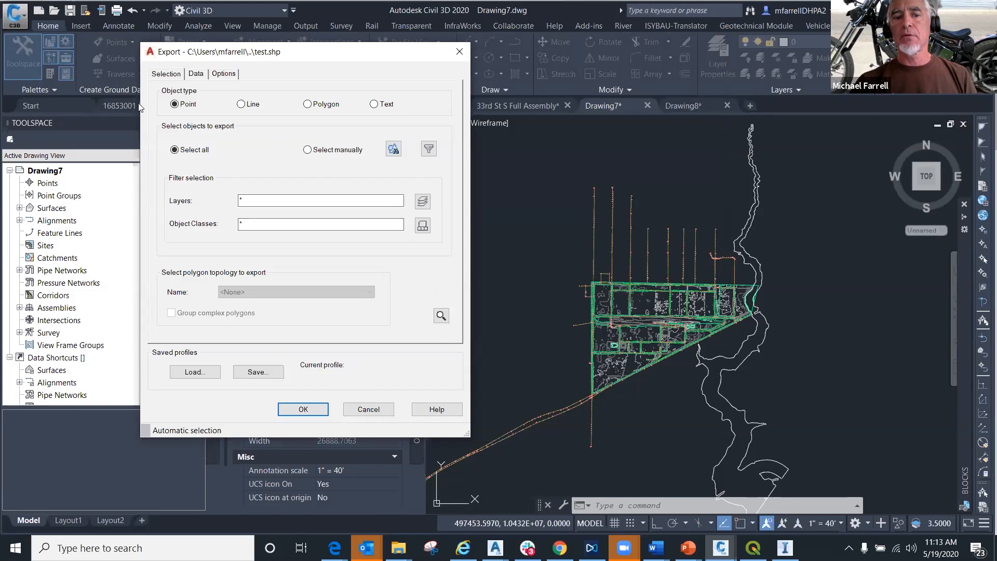
pyautogui.click(394, 150)
pyautogui.click(562, 459)
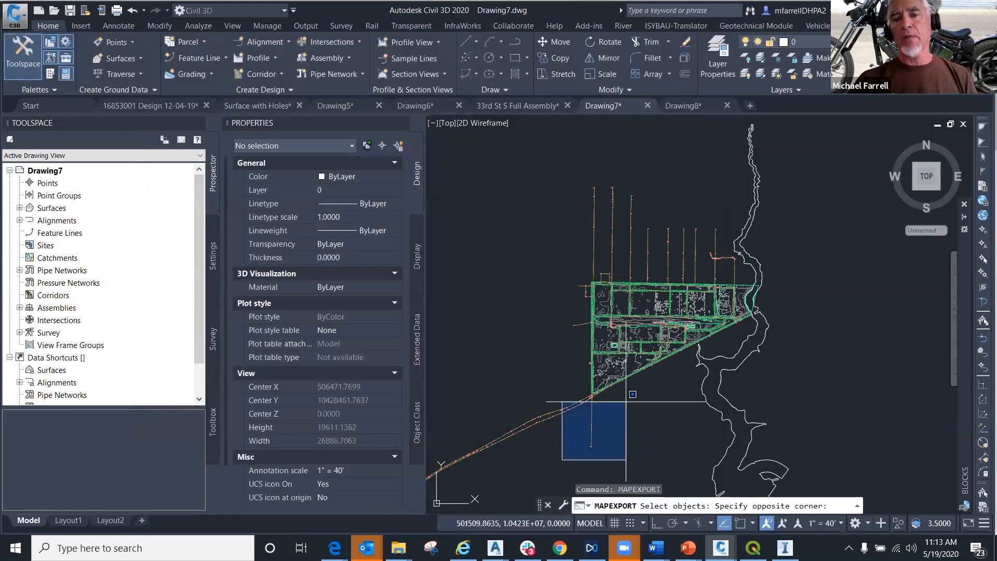
pyautogui.click(846, 168)
pyautogui.press('Return')
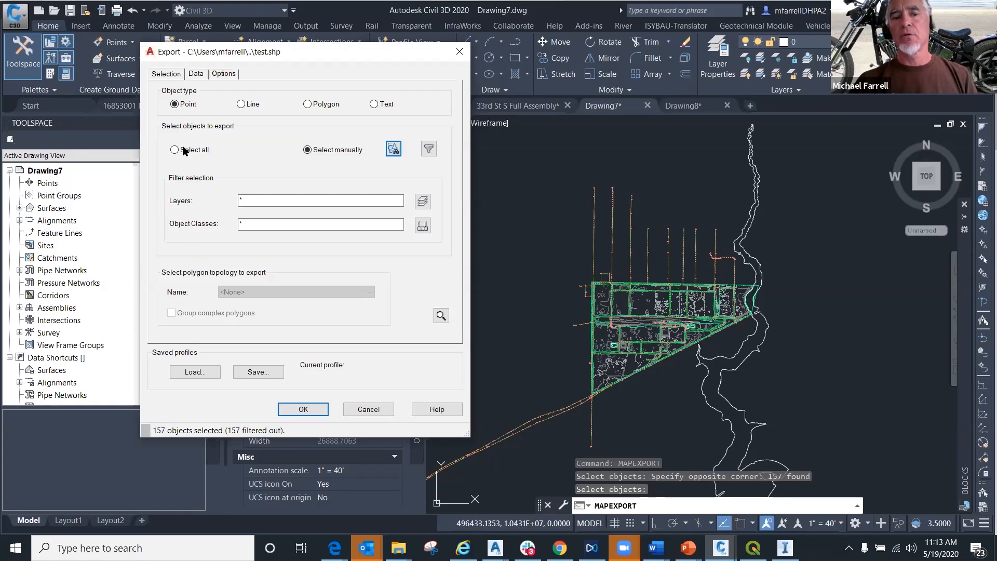
# - Compare the export selection under the Line, Polygon and Text object types, ending on Text
pyautogui.click(242, 106)
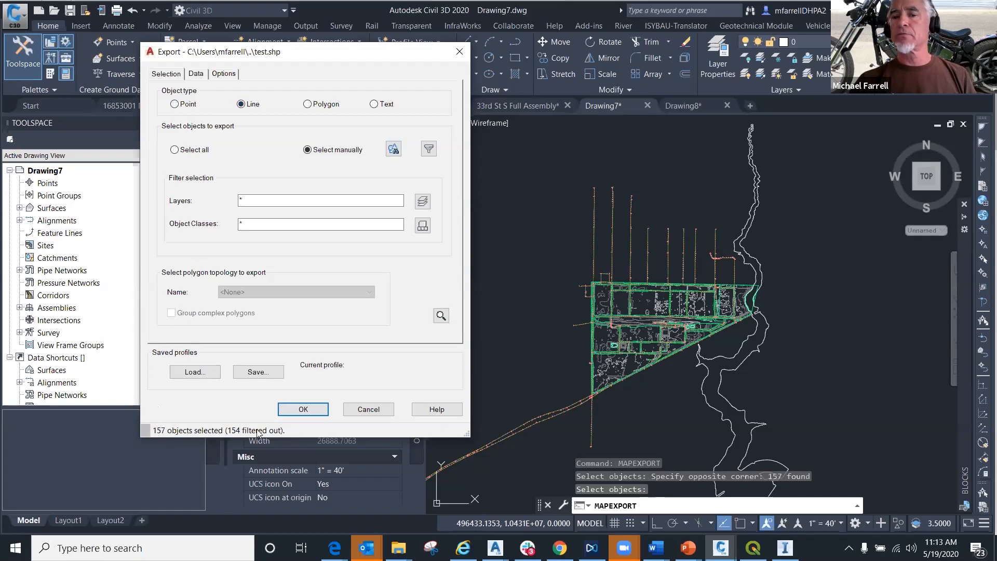
pyautogui.click(307, 104)
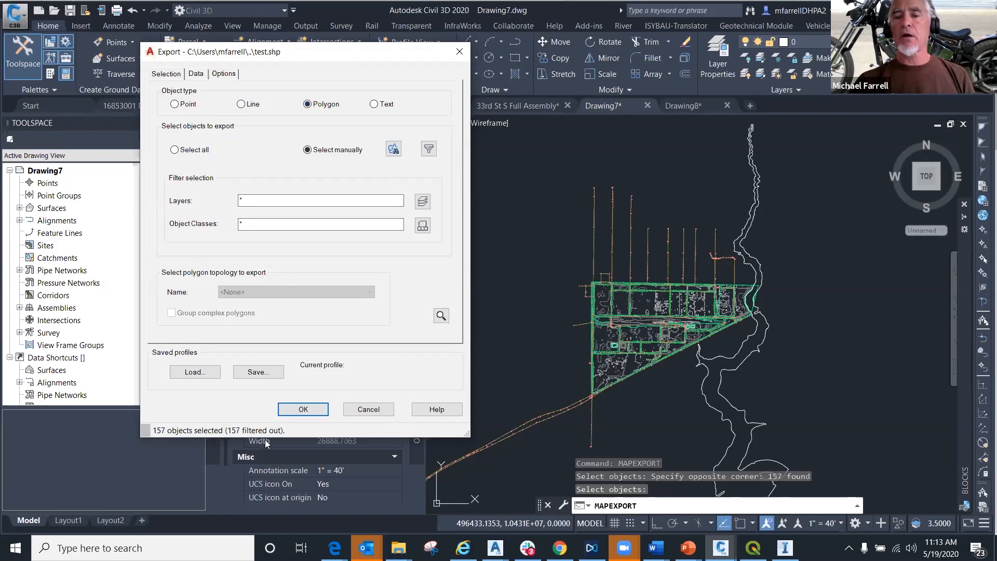
pyautogui.click(374, 104)
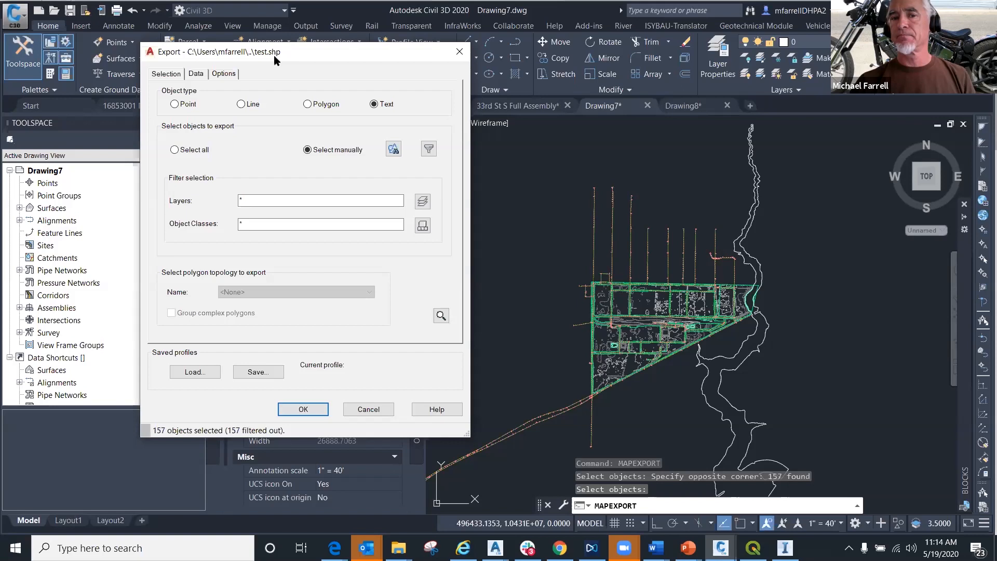
# - Compare the export selection under the Point object type, then cancel the shapefile export
pyautogui.click(174, 104)
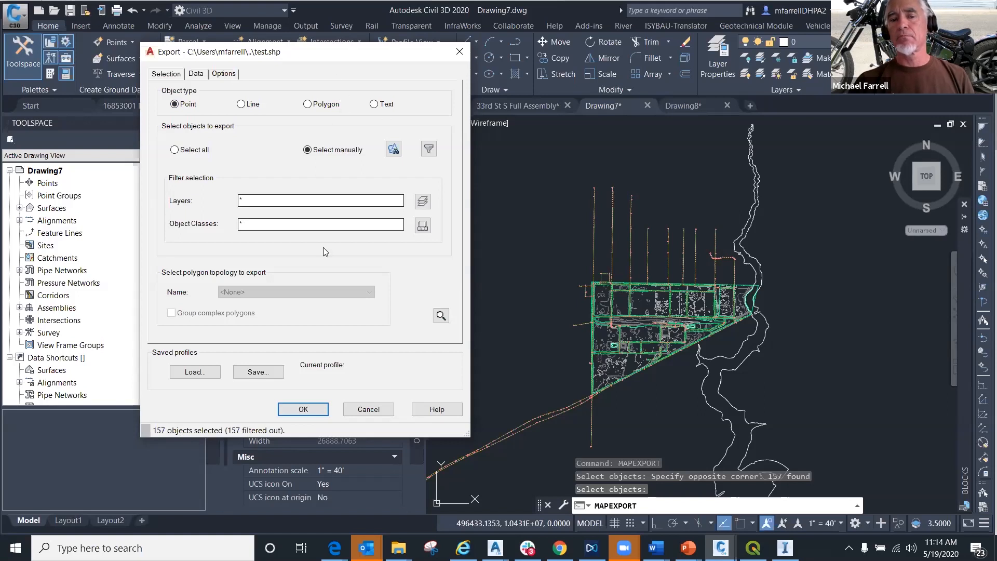
pyautogui.click(372, 409)
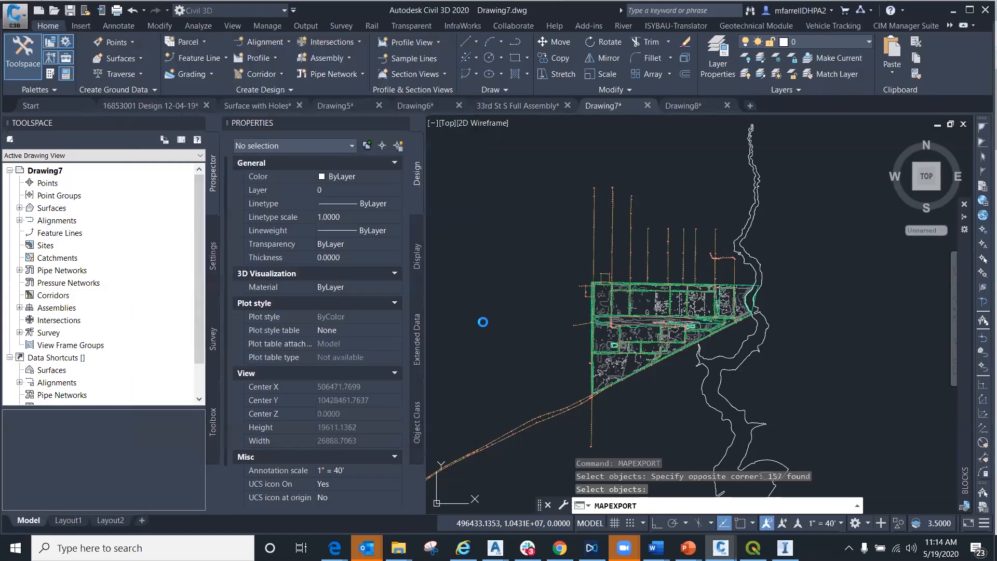
pyautogui.click(657, 372)
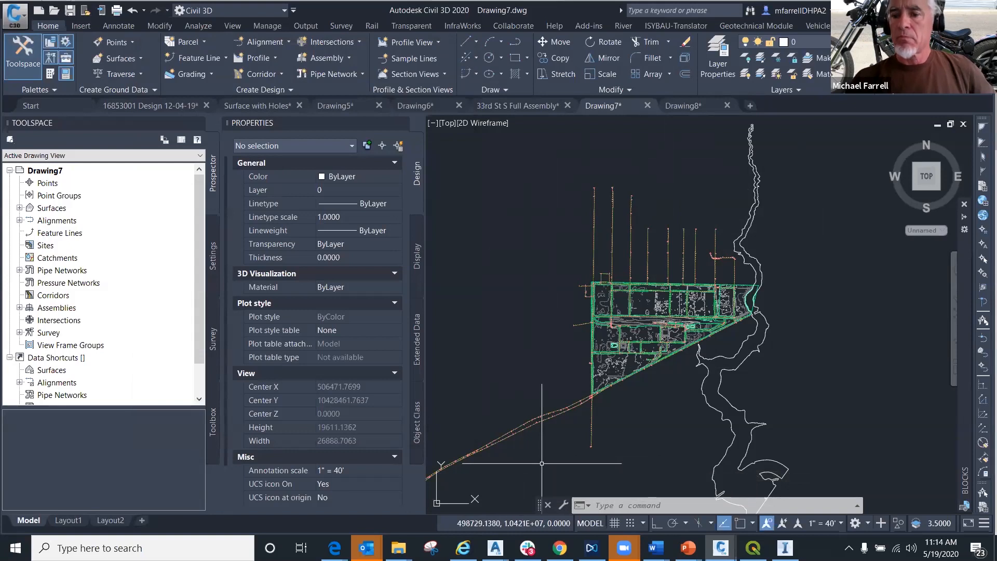
# - Switch to the PowerPoint slide show and advance from the No More Holes! slide to the Thank You slide
pyautogui.moveTo(541, 463)
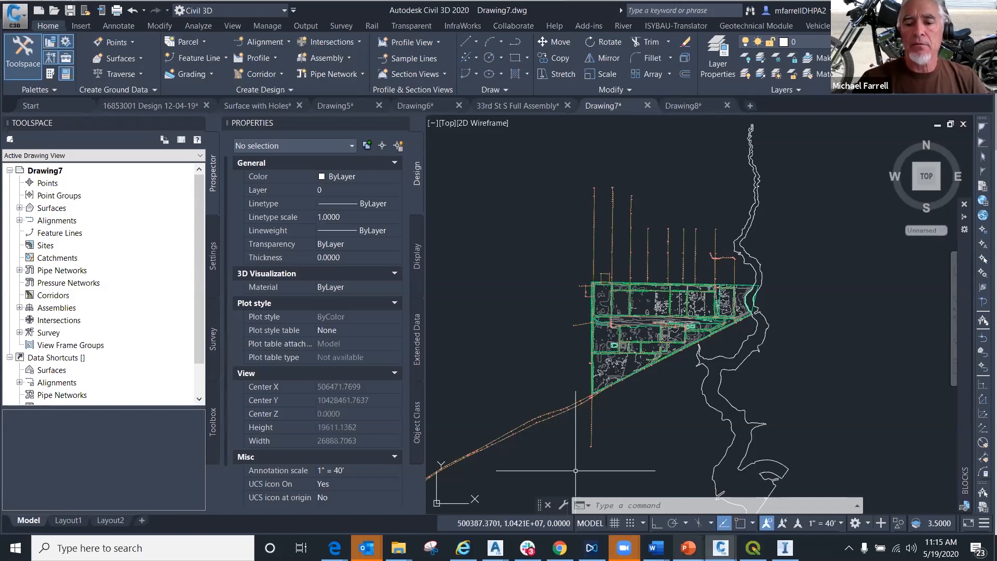
pyautogui.moveTo(689, 548)
pyautogui.click(759, 494)
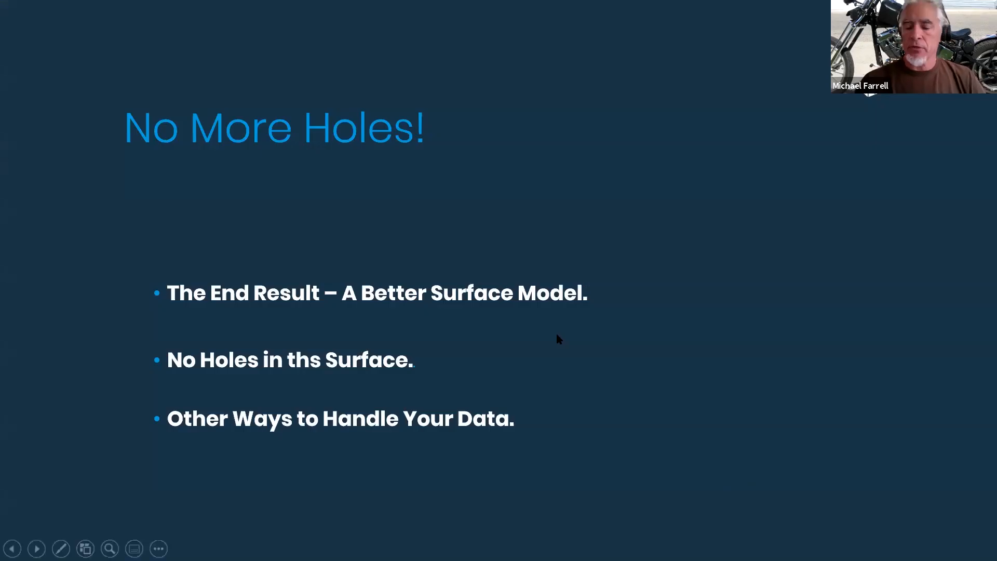
pyautogui.click(557, 335)
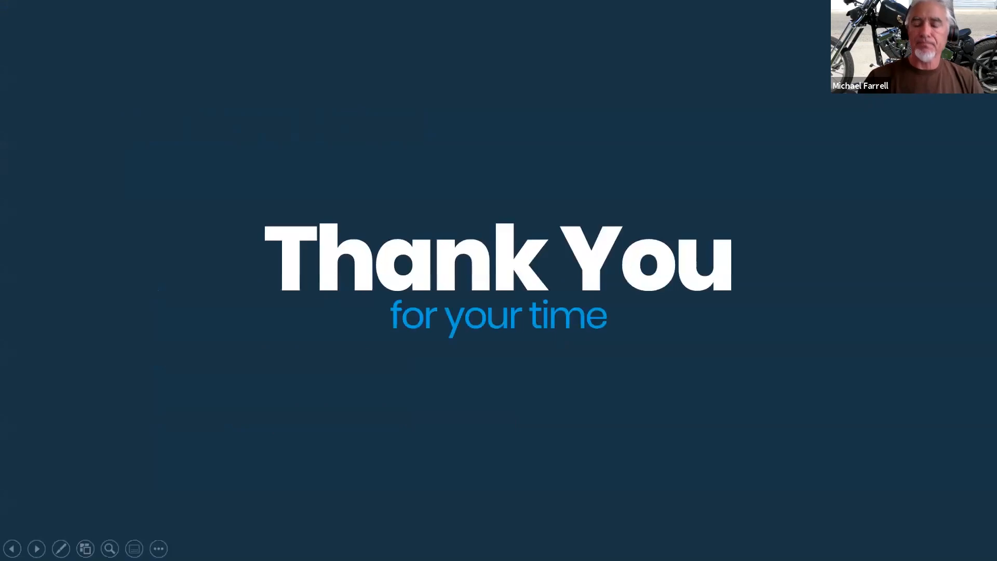